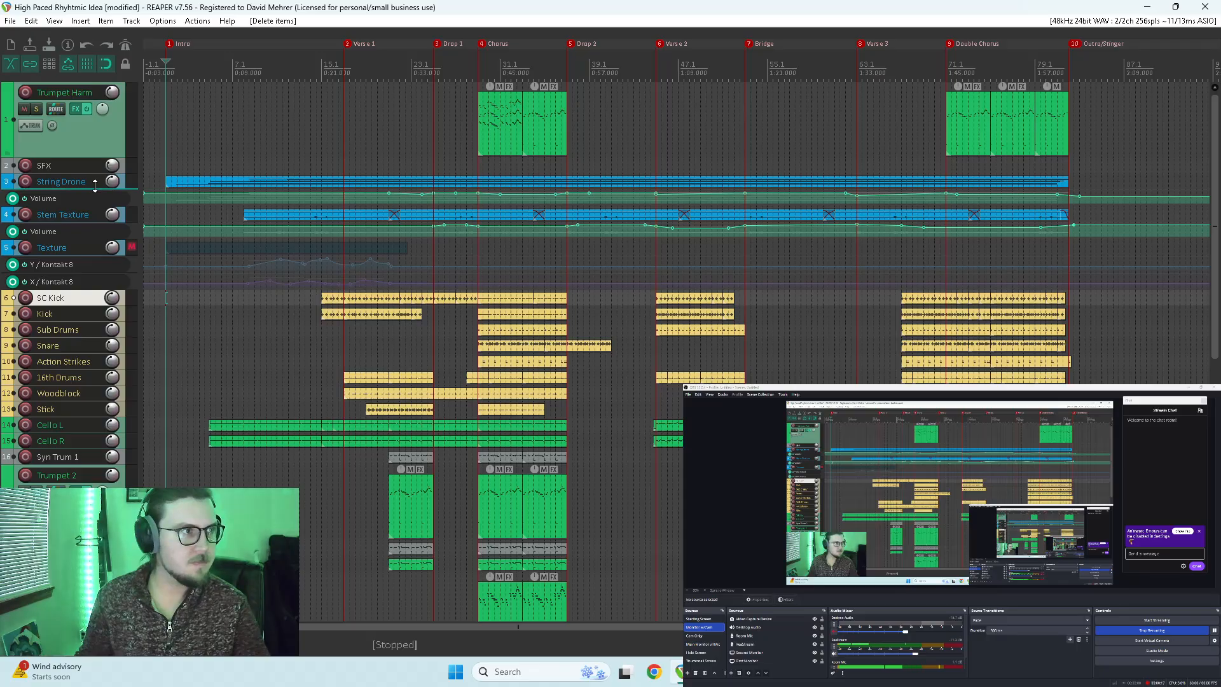
# Step: Mute the Trumpet Harm track and hide the volume envelopes of the Stem Texture and String Drone tracks
pyautogui.click(24, 110)
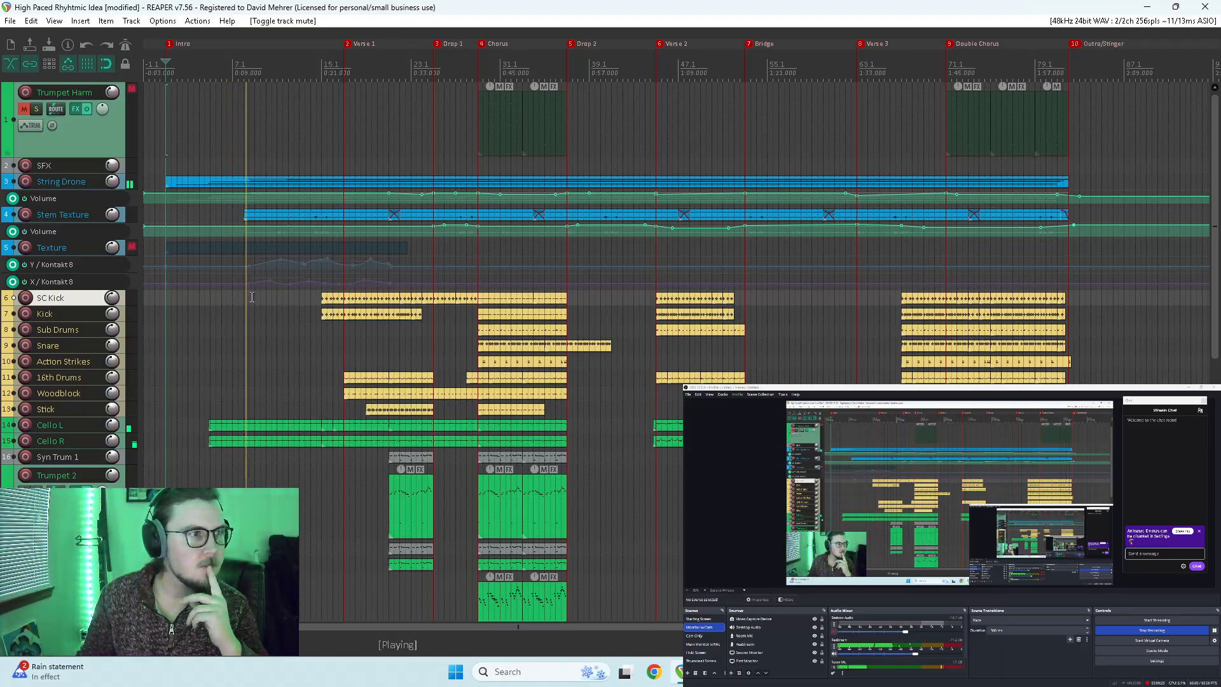
pyautogui.click(59, 216)
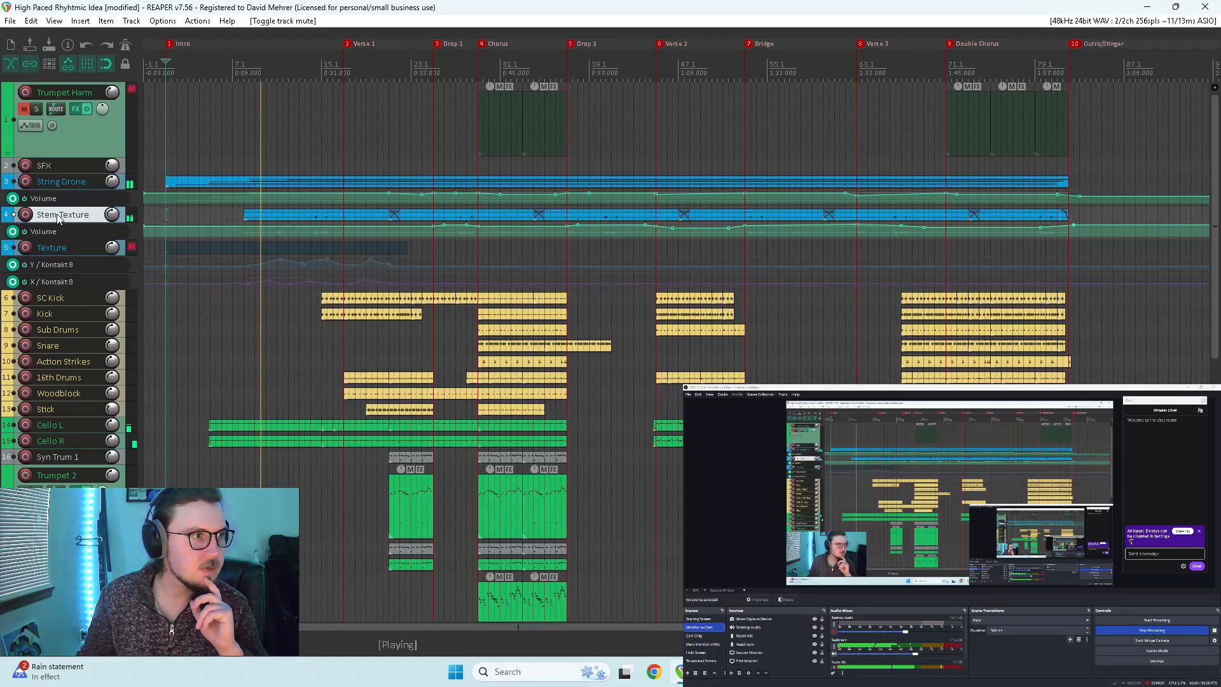
pyautogui.press('v')
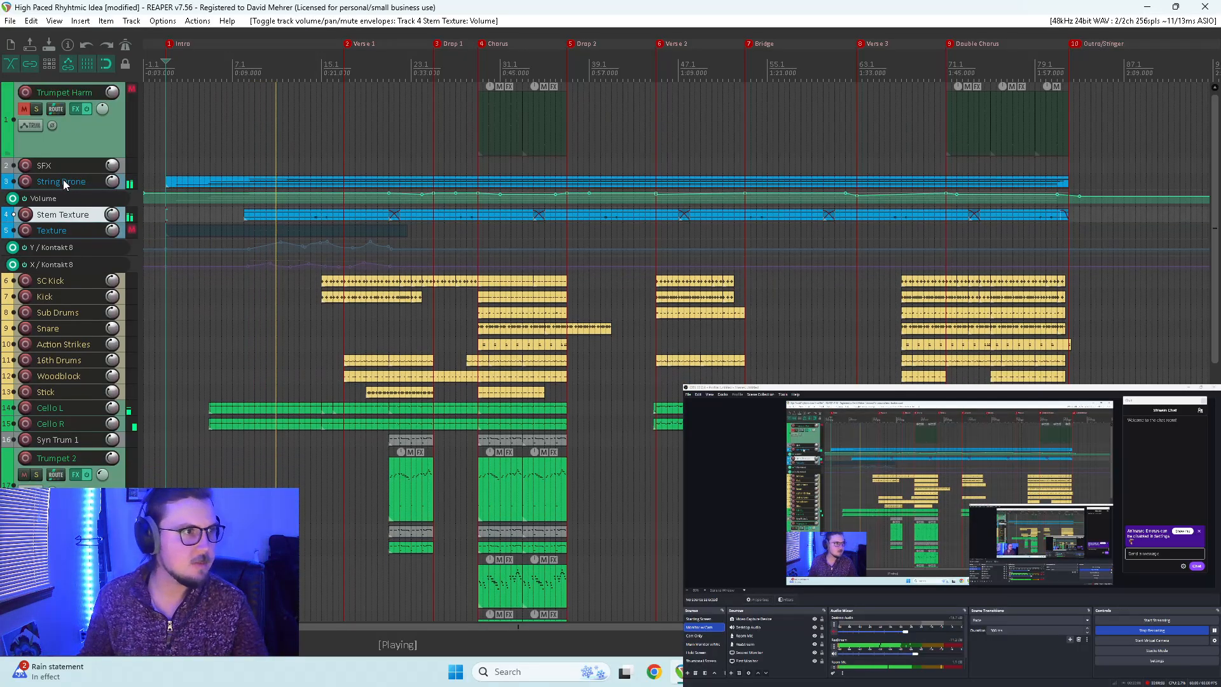
pyautogui.click(61, 182)
pyautogui.press('v')
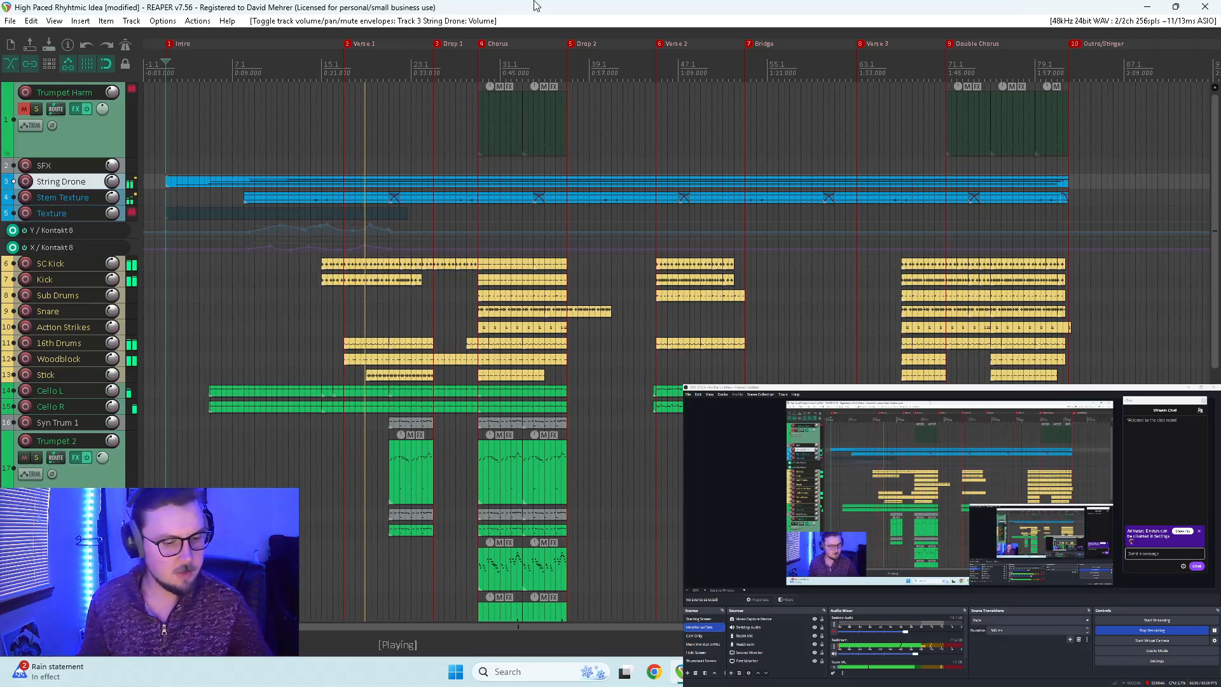
# Step: Bring up the mixer, select the tracks from Syn Trum 1 through Clarinets, and adjust their volume together
pyautogui.hotkey('ctrl', 'm')
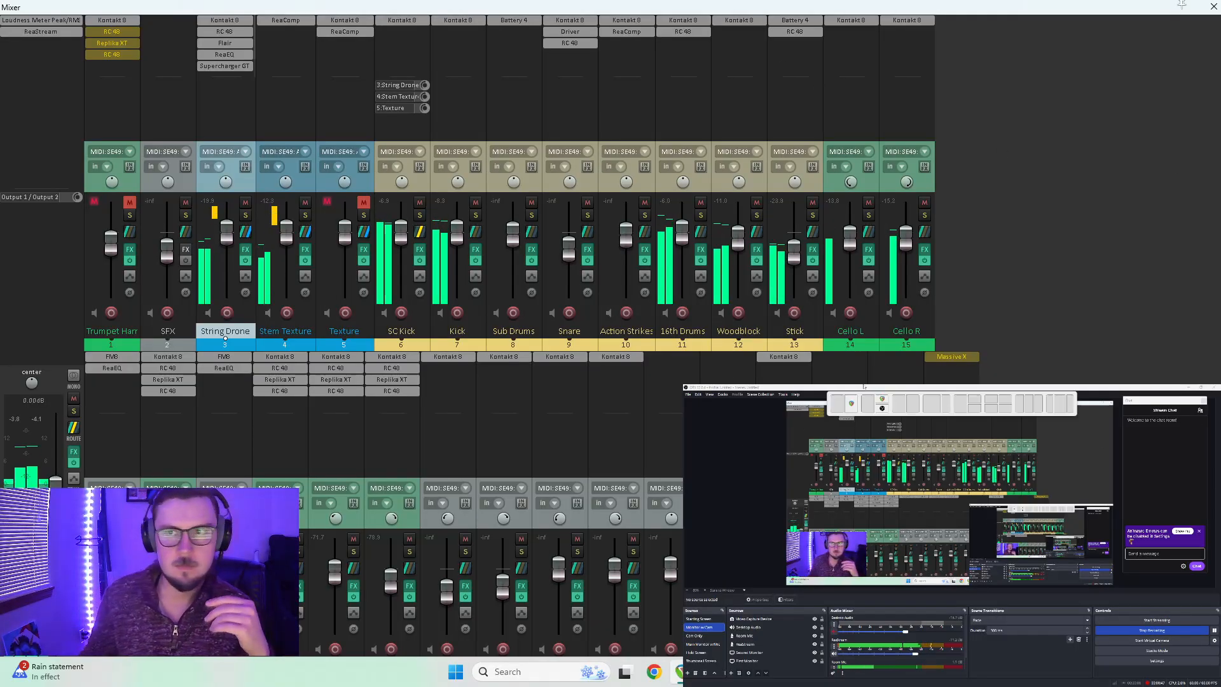
pyautogui.hotkey('ctrl', 'm')
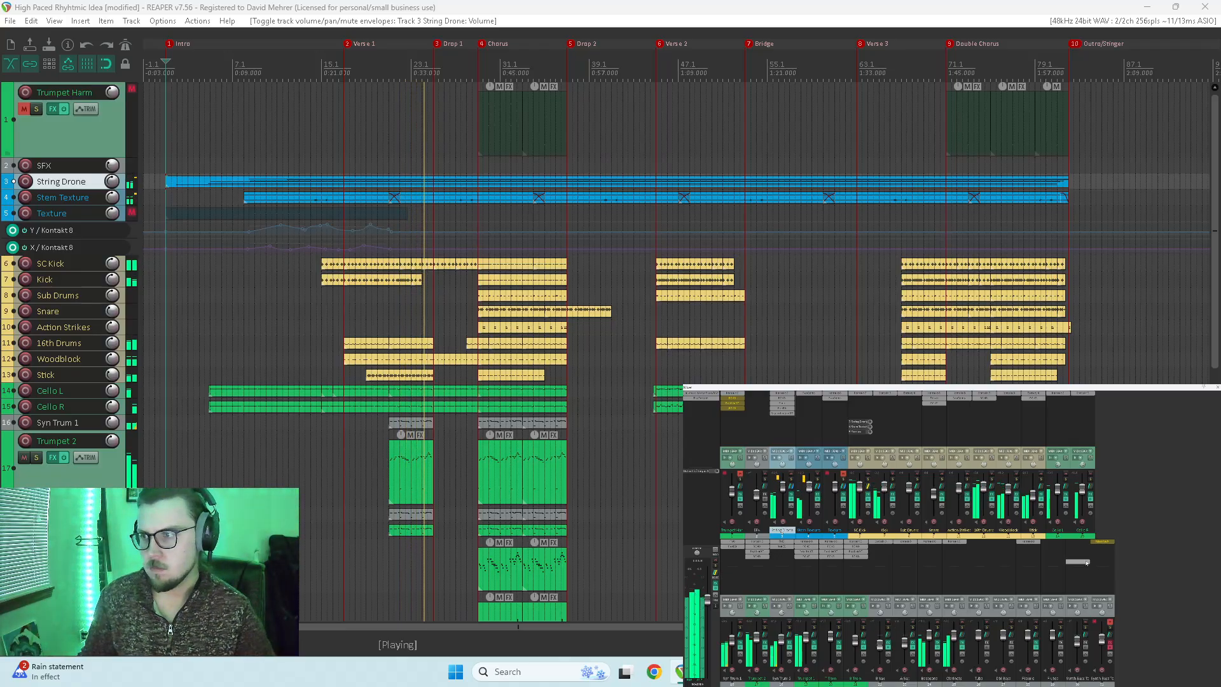
pyautogui.click(739, 615)
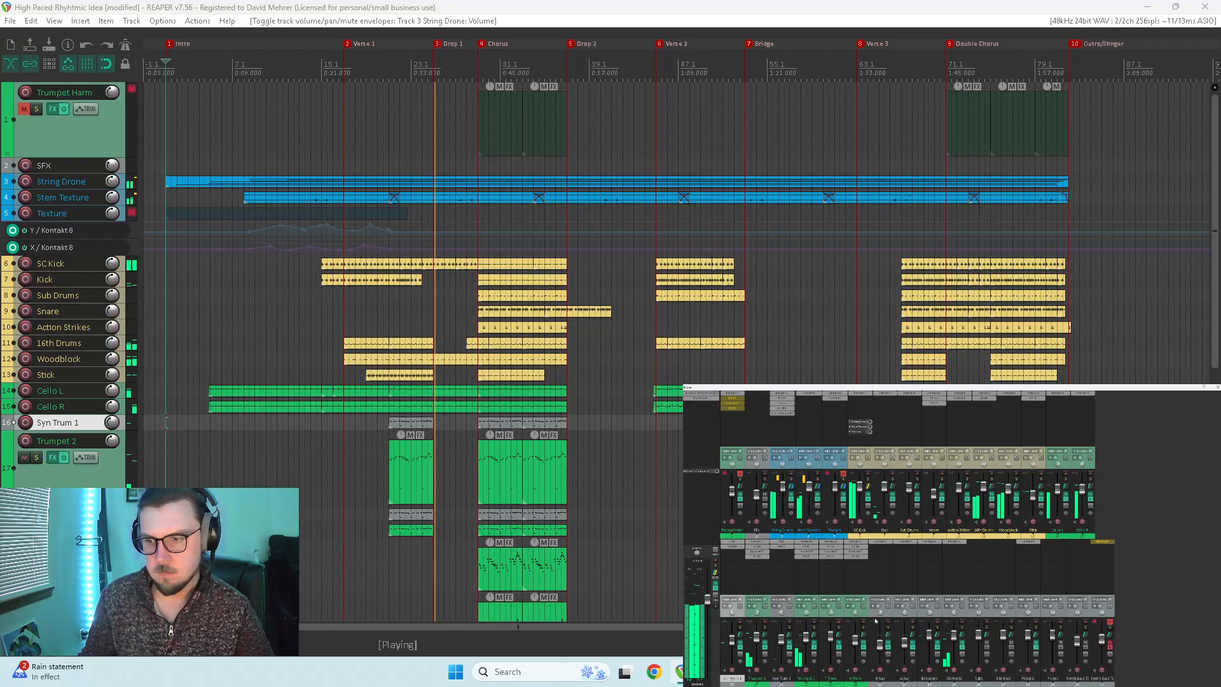
pyautogui.keyDown('shift'); pyautogui.click(959, 617); pyautogui.keyUp('shift')
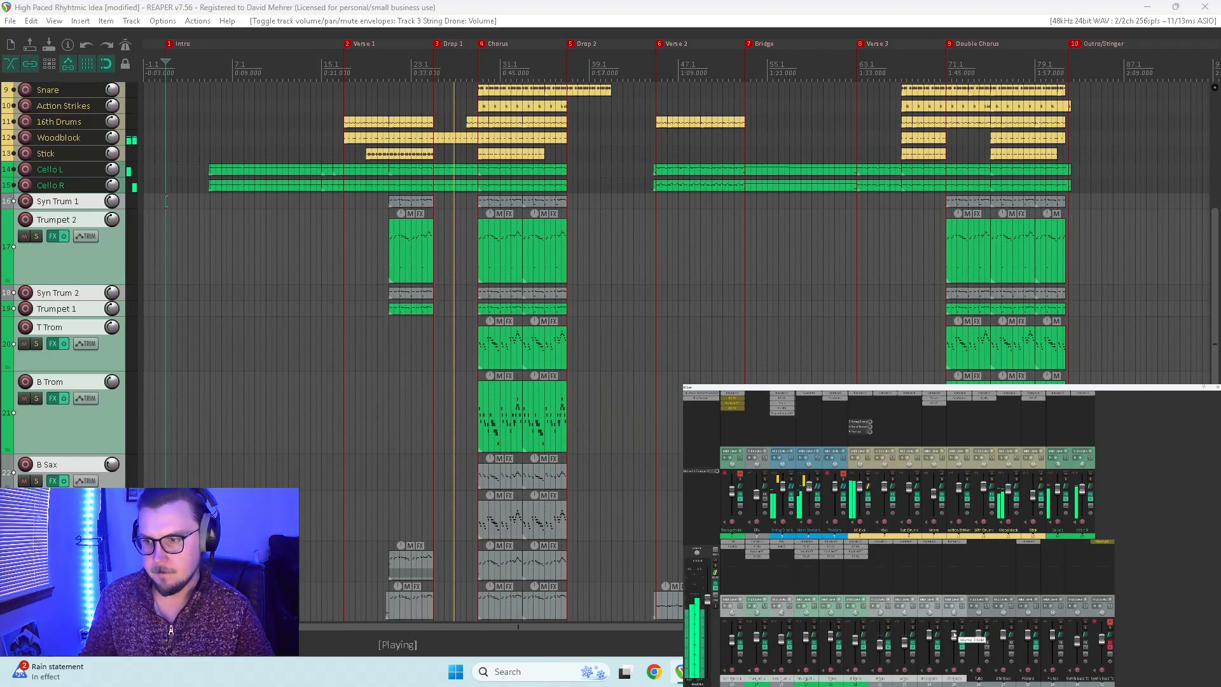
pyautogui.click(954, 634)
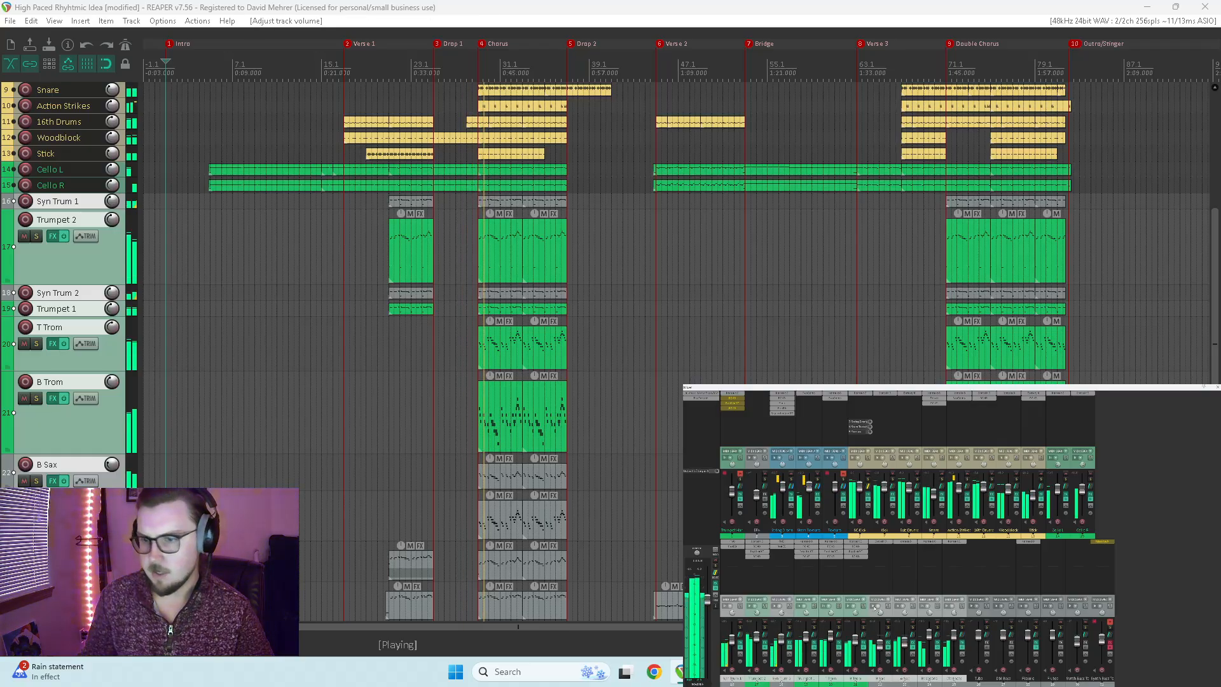
pyautogui.moveTo(830, 637); pyautogui.dragTo(830, 636)
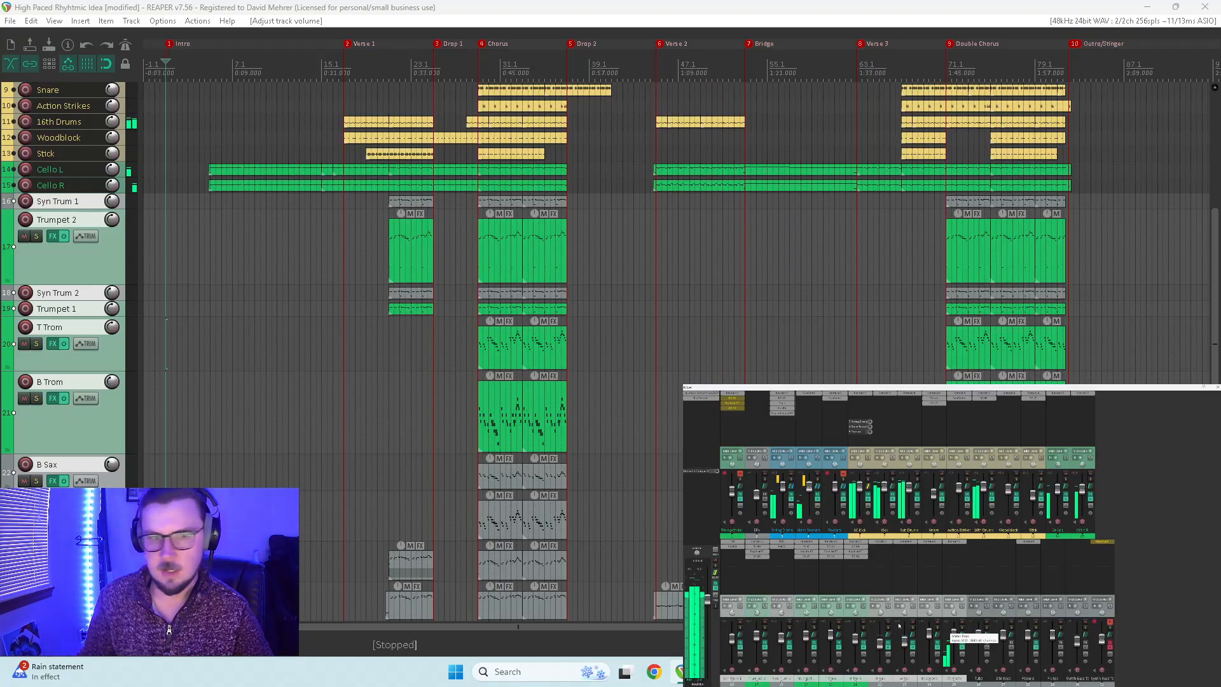
# Step: Open the Clarinets MIDI item at Verse 2, transpose all its notes up one octave to centre on C4, and play it
pyautogui.doubleClick(664, 594)
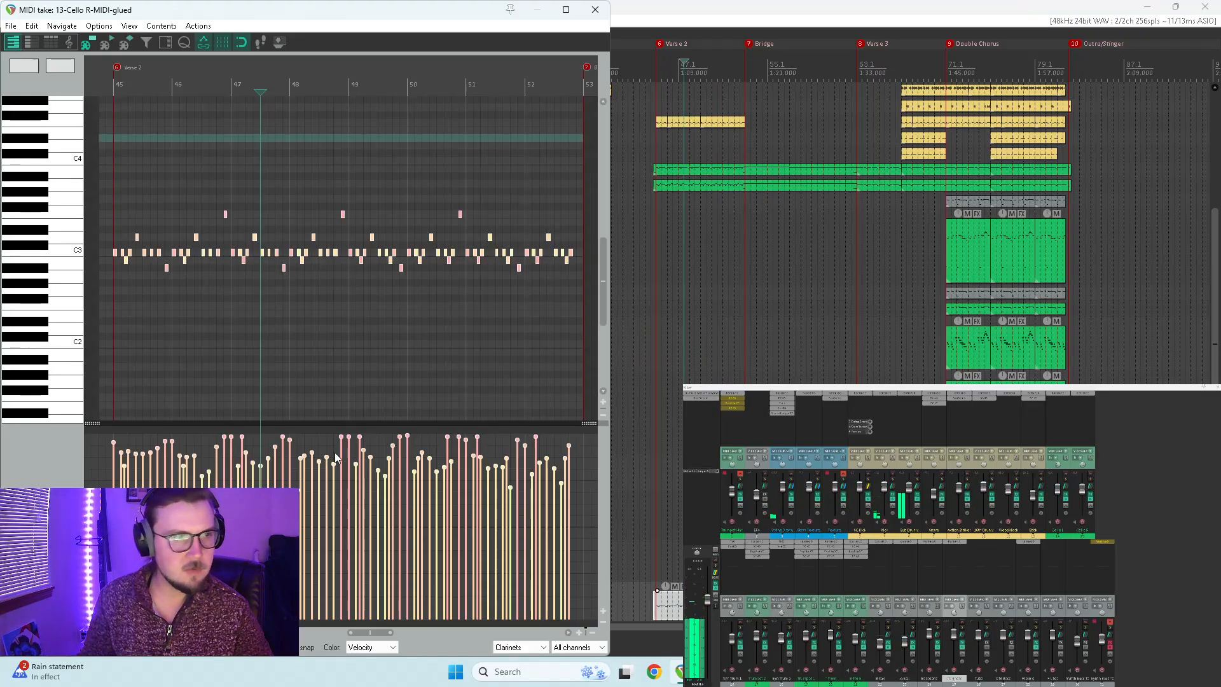
pyautogui.press('Home')
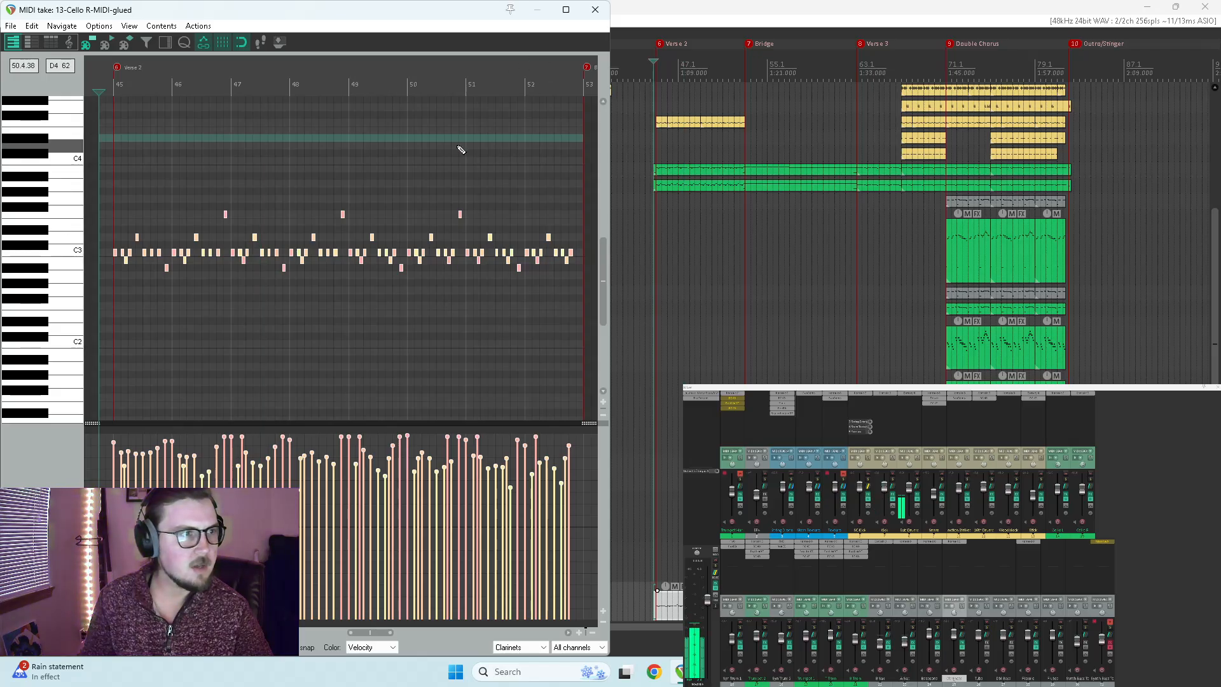
pyautogui.press('space')
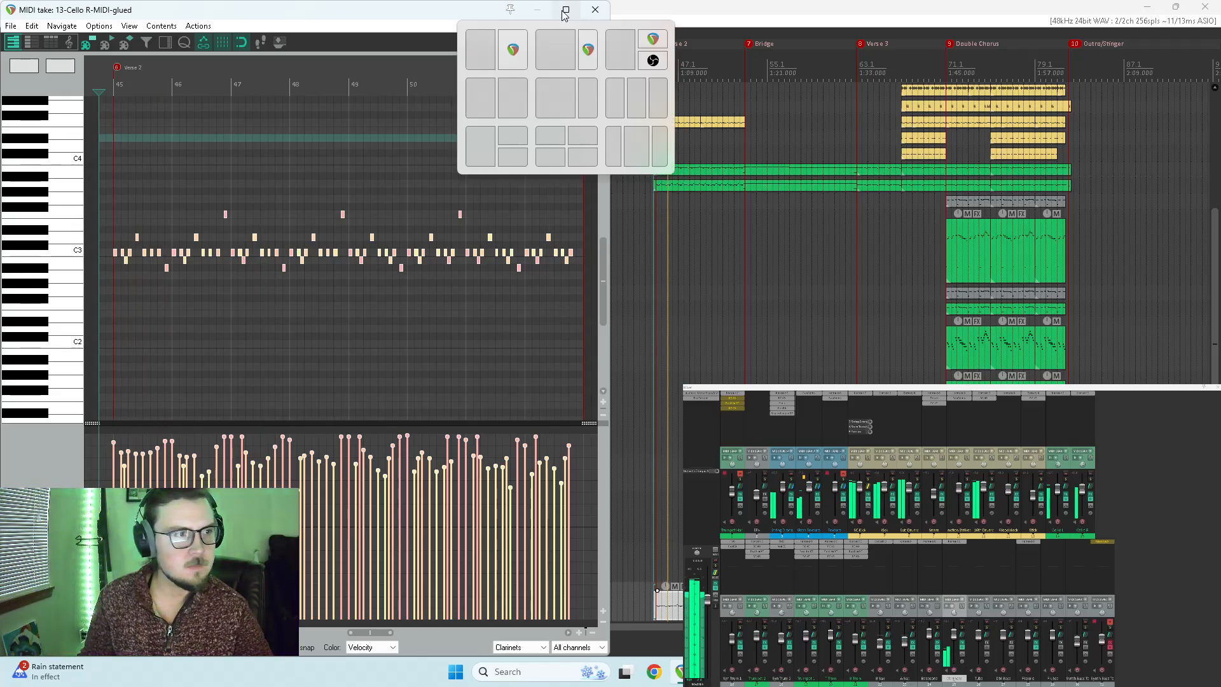
pyautogui.moveTo(593, 168); pyautogui.dragTo(86, 342)
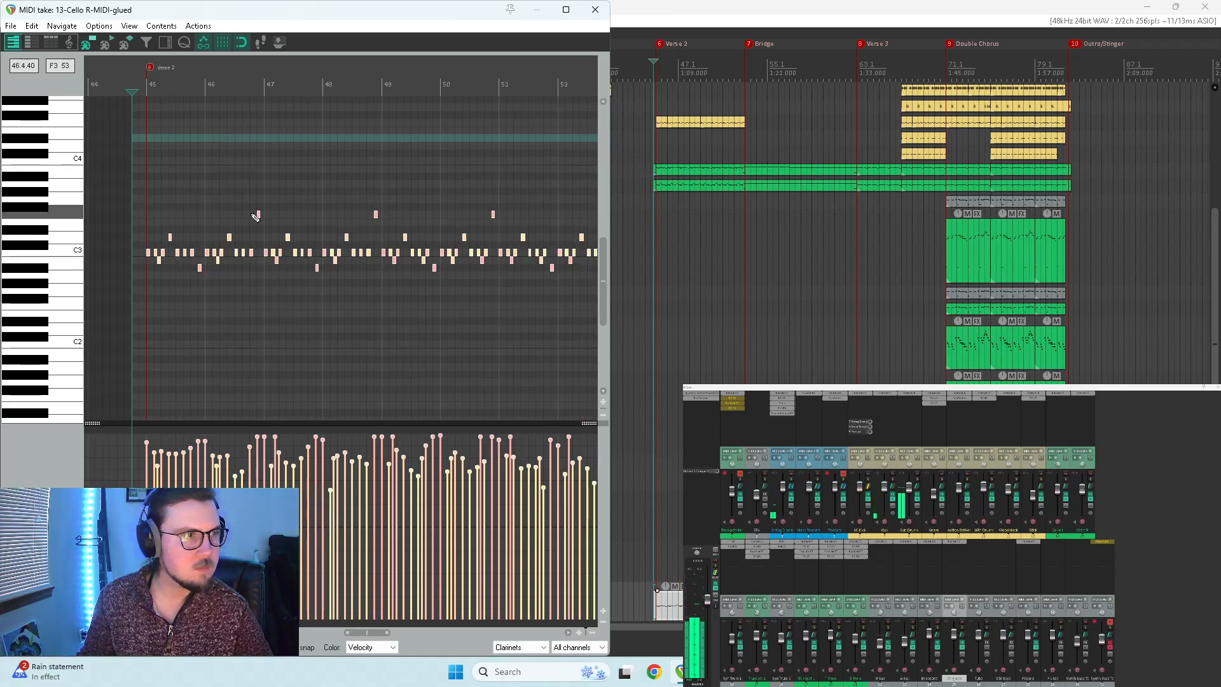
pyautogui.click(150, 253)
pyautogui.moveTo(151, 256); pyautogui.dragTo(153, 166)
pyautogui.press('space')
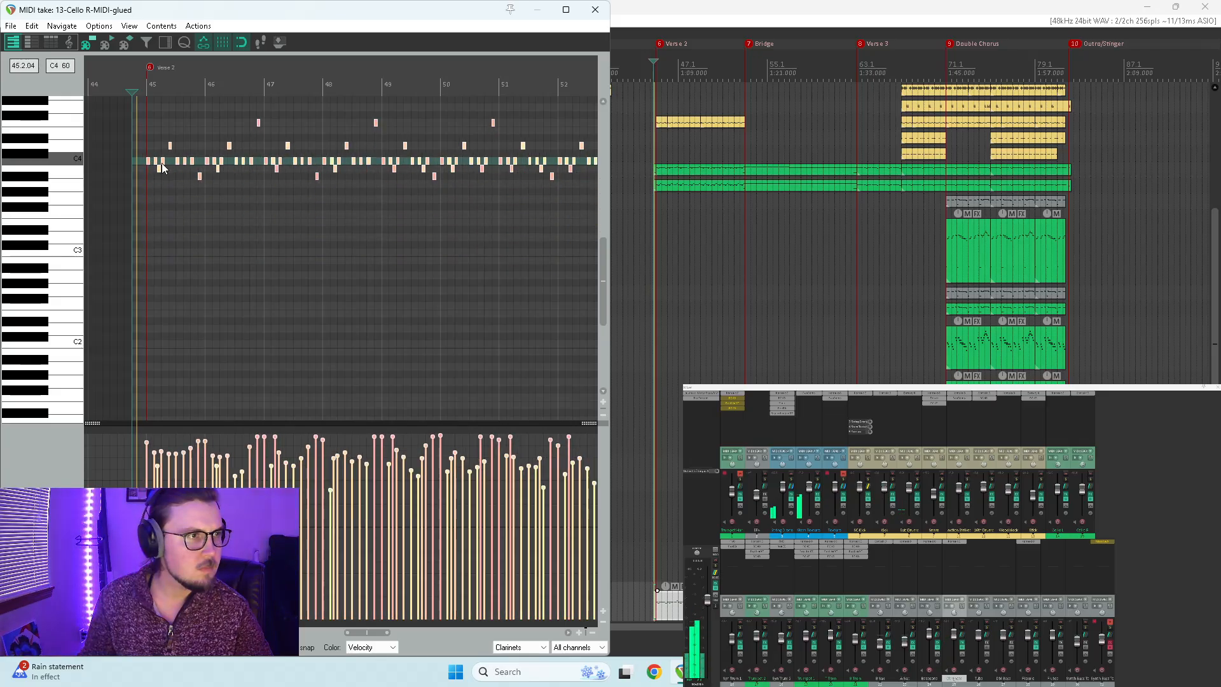
# Step: Transpose all the clarinet notes in the Verse 2 item up another octave to centre on C5, and play the result
pyautogui.scroll(4, 41, 201)
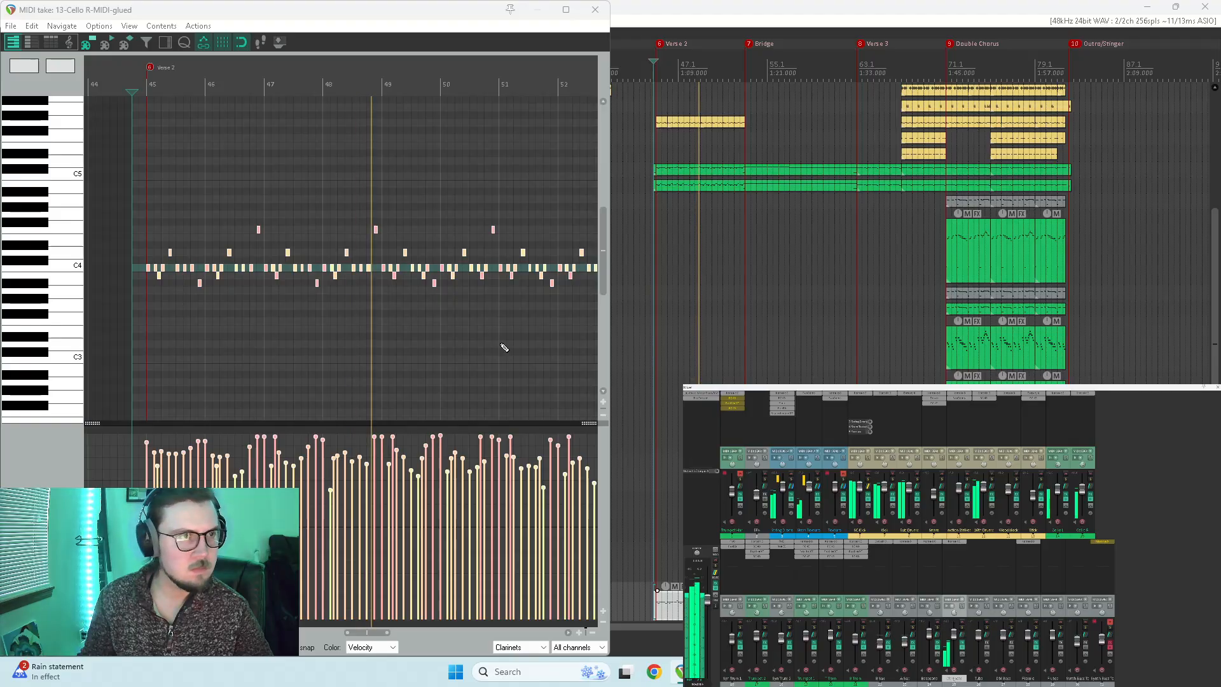
pyautogui.scroll(-2, 354, 341)
pyautogui.moveTo(375, 633)
pyautogui.mouseDown()
pyautogui.moveTo(392, 634)
pyautogui.moveTo(380, 634)
pyautogui.mouseUp()
pyautogui.press('space')
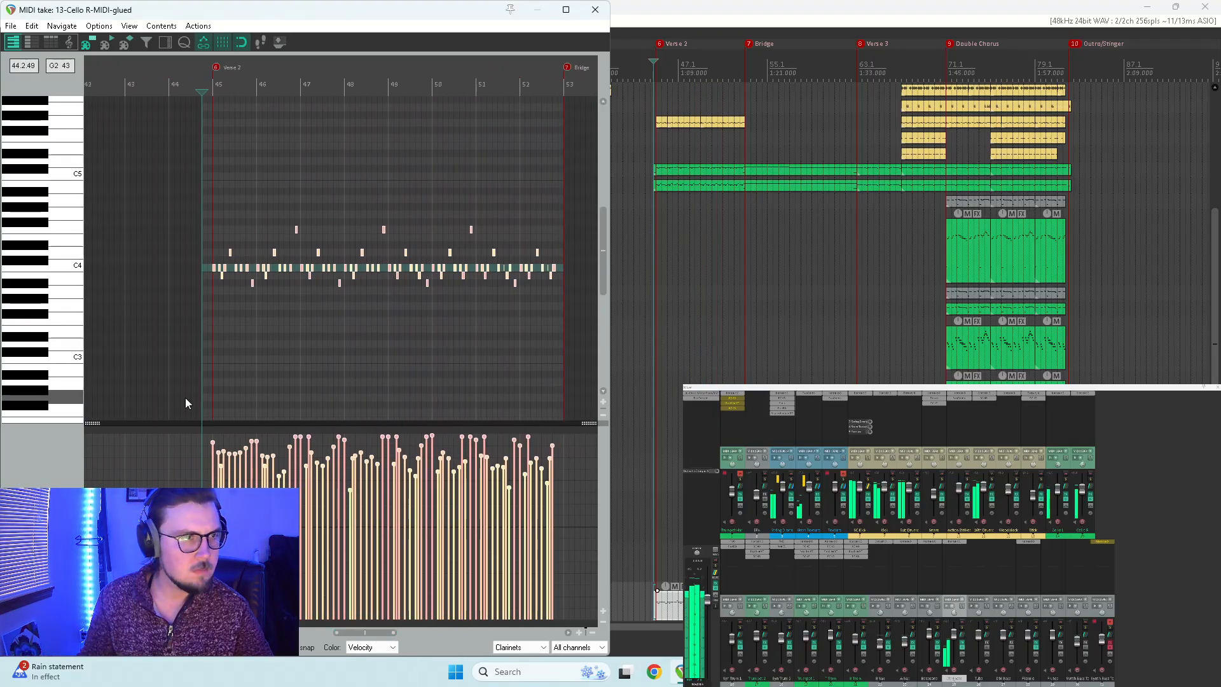
pyautogui.click(226, 192)
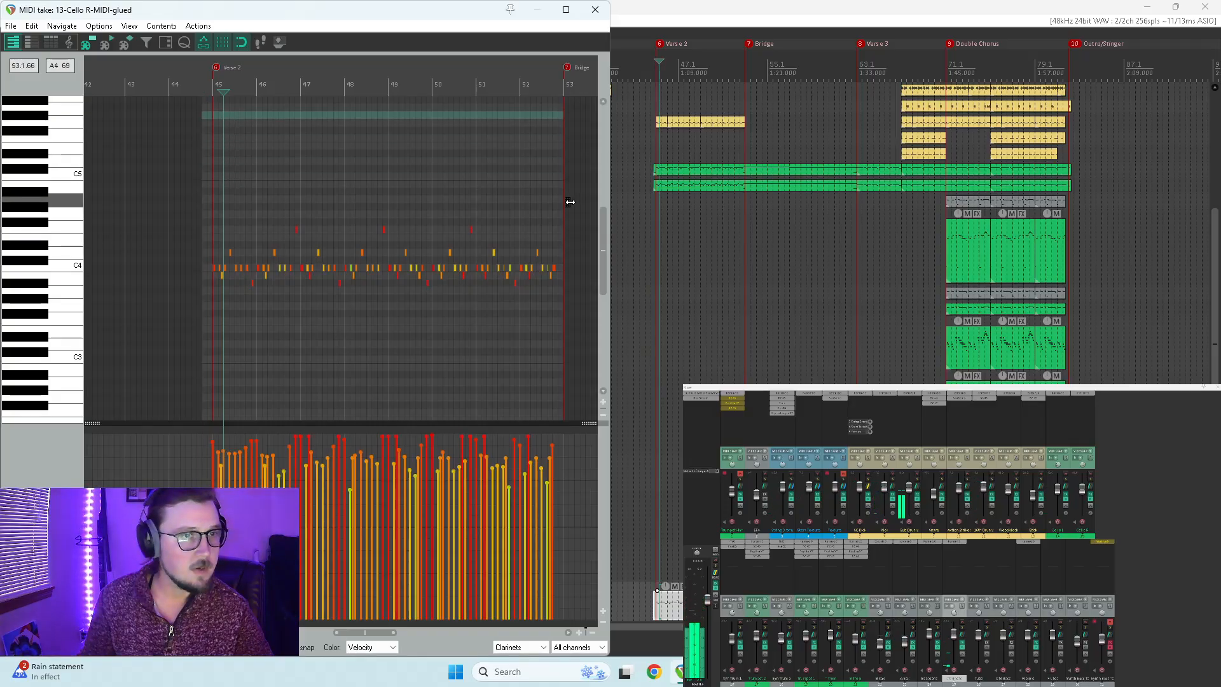
pyautogui.moveTo(569, 206); pyautogui.dragTo(154, 397)
pyautogui.scroll(3, 141, 389)
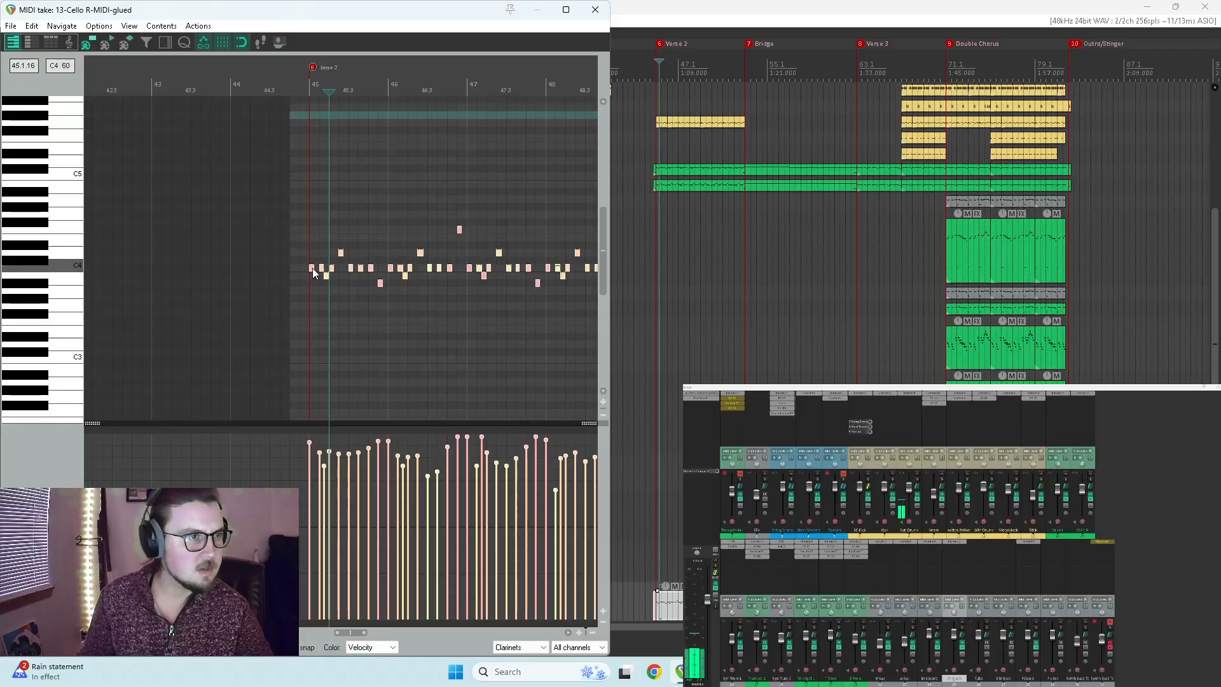
pyautogui.moveTo(313, 270); pyautogui.dragTo(314, 177)
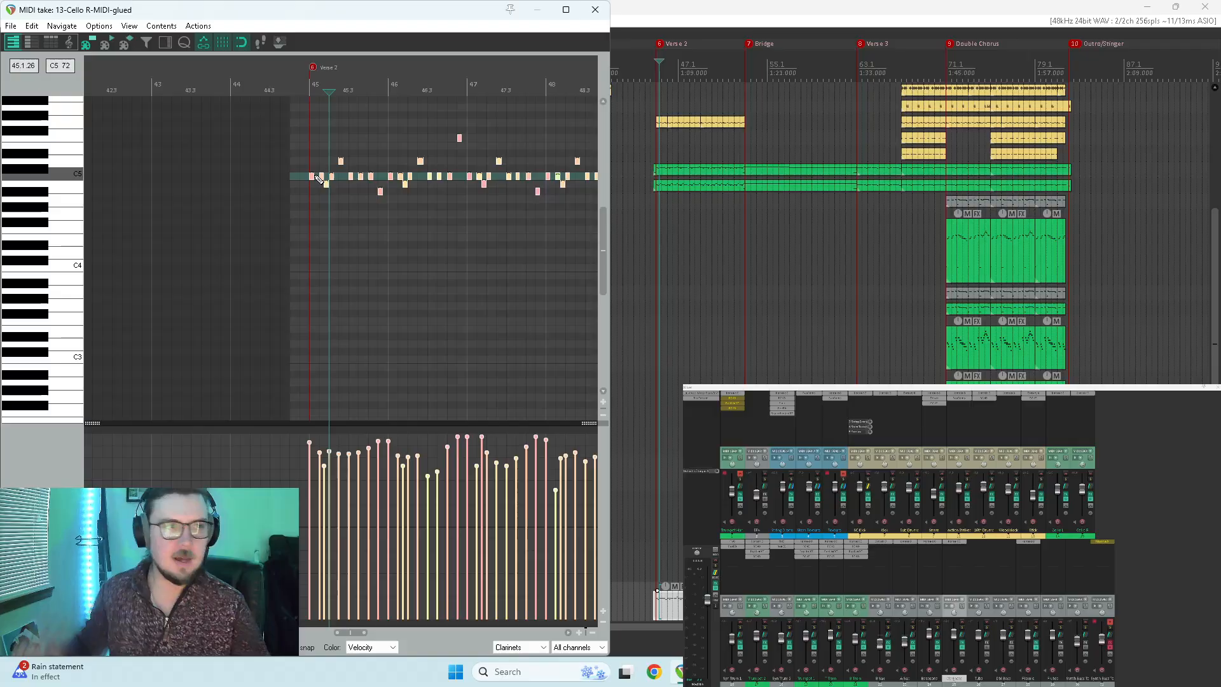
pyautogui.press('space')
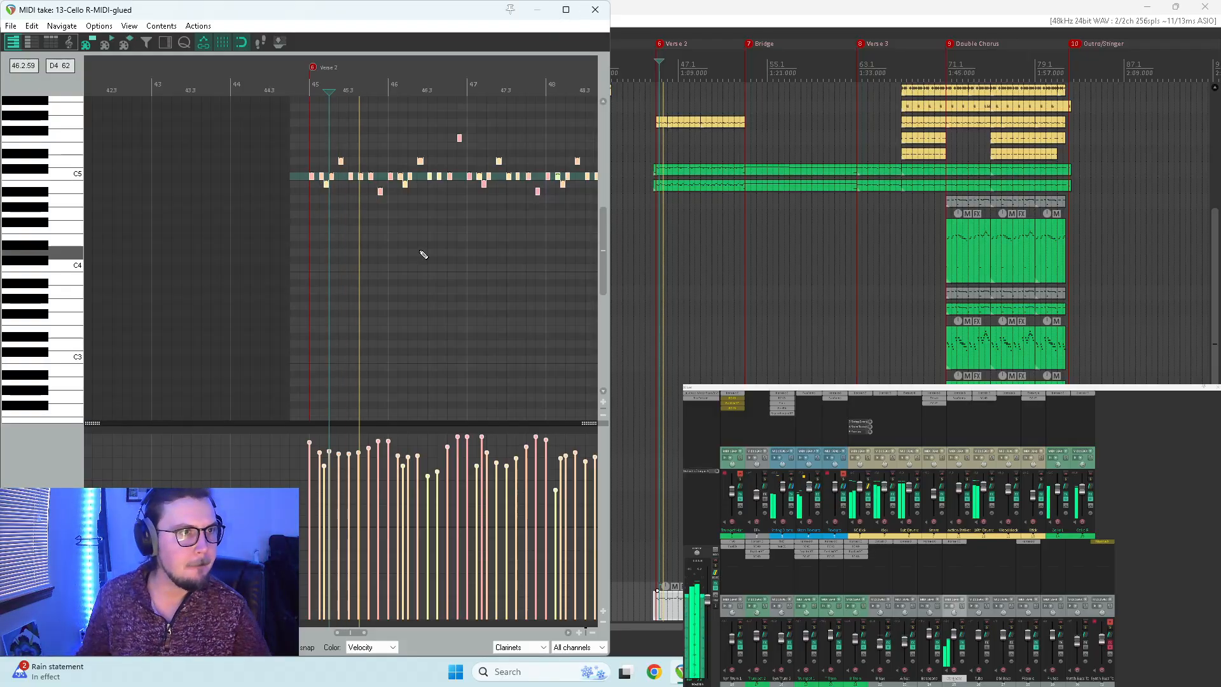
# Step: Lower the velocities of all the clarinet notes, close the MIDI editor, and fine-adjust the Clarinets track's volume
pyautogui.scroll(-5, 433, 325)
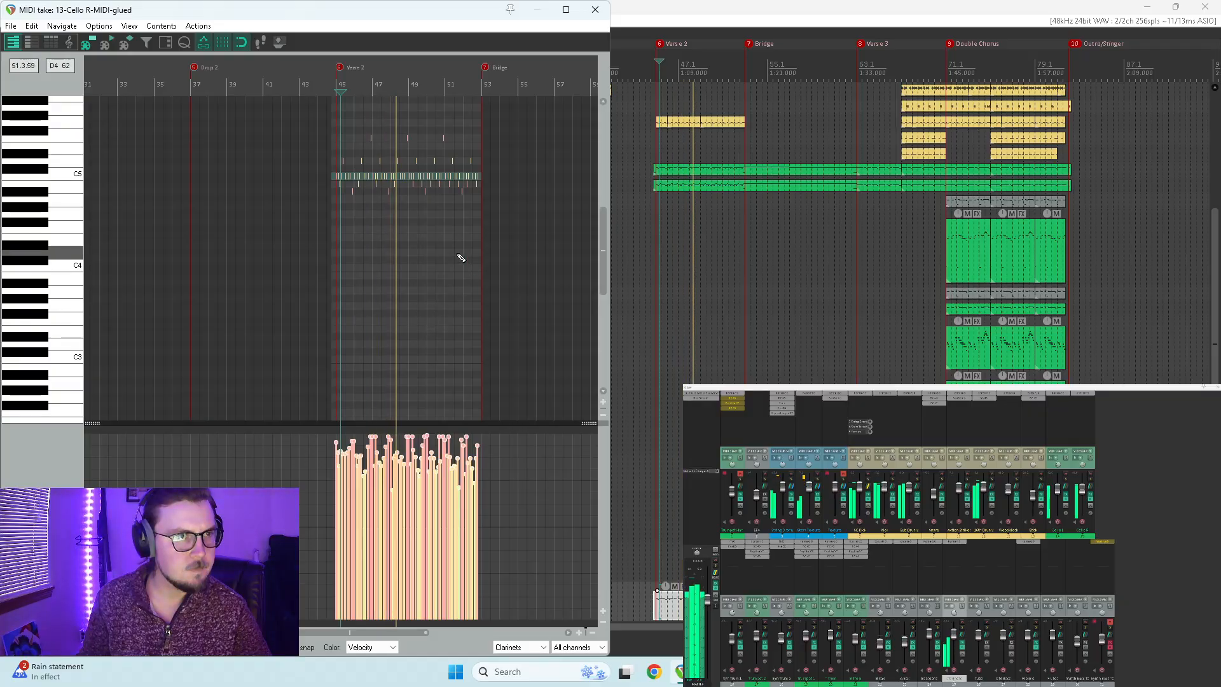
pyautogui.moveTo(443, 438); pyautogui.dragTo(446, 463)
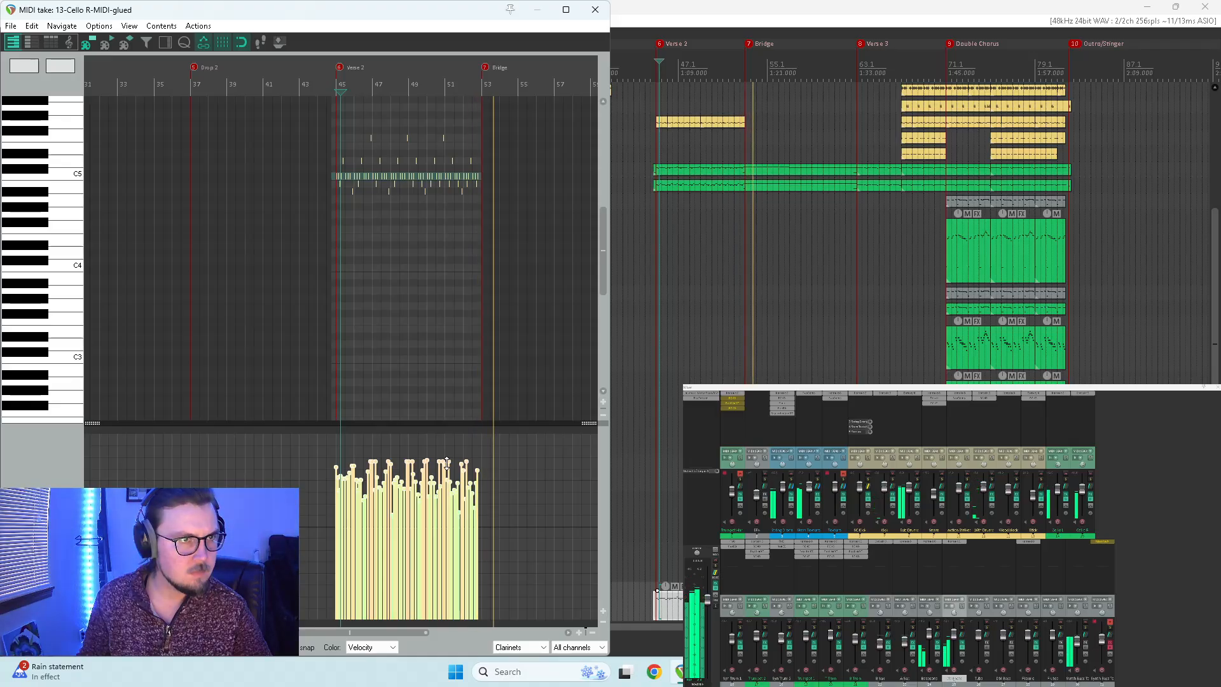
pyautogui.press('Left')
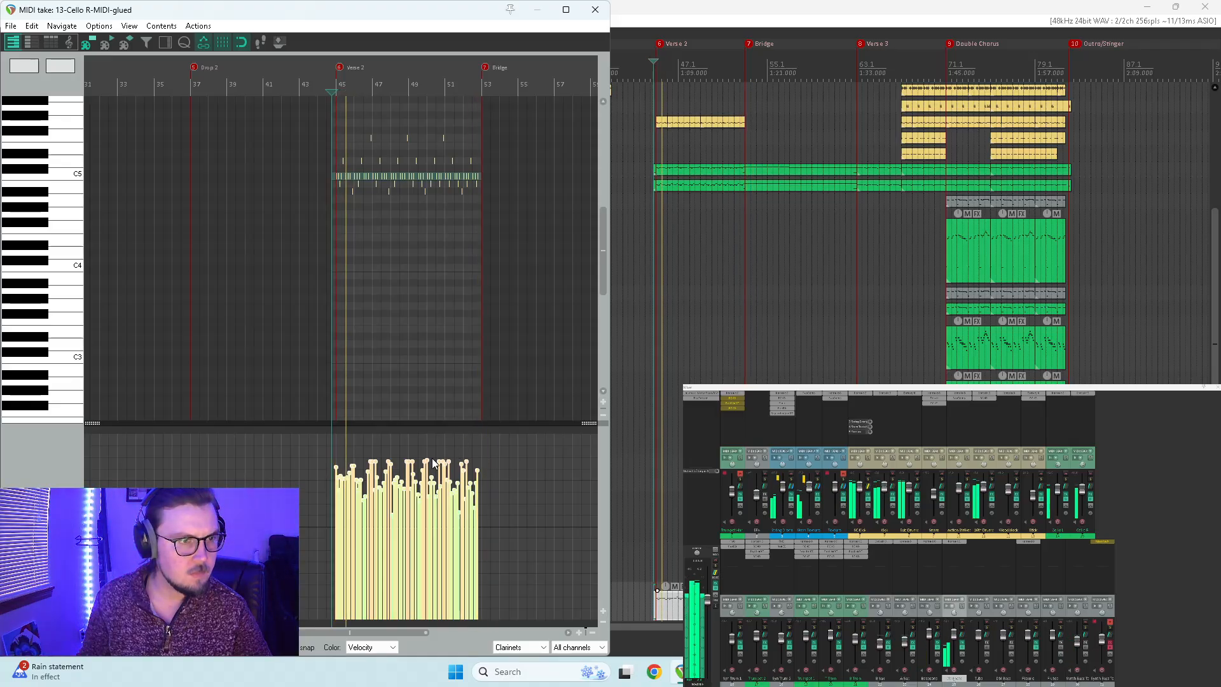
pyautogui.moveTo(425, 459); pyautogui.dragTo(425, 482)
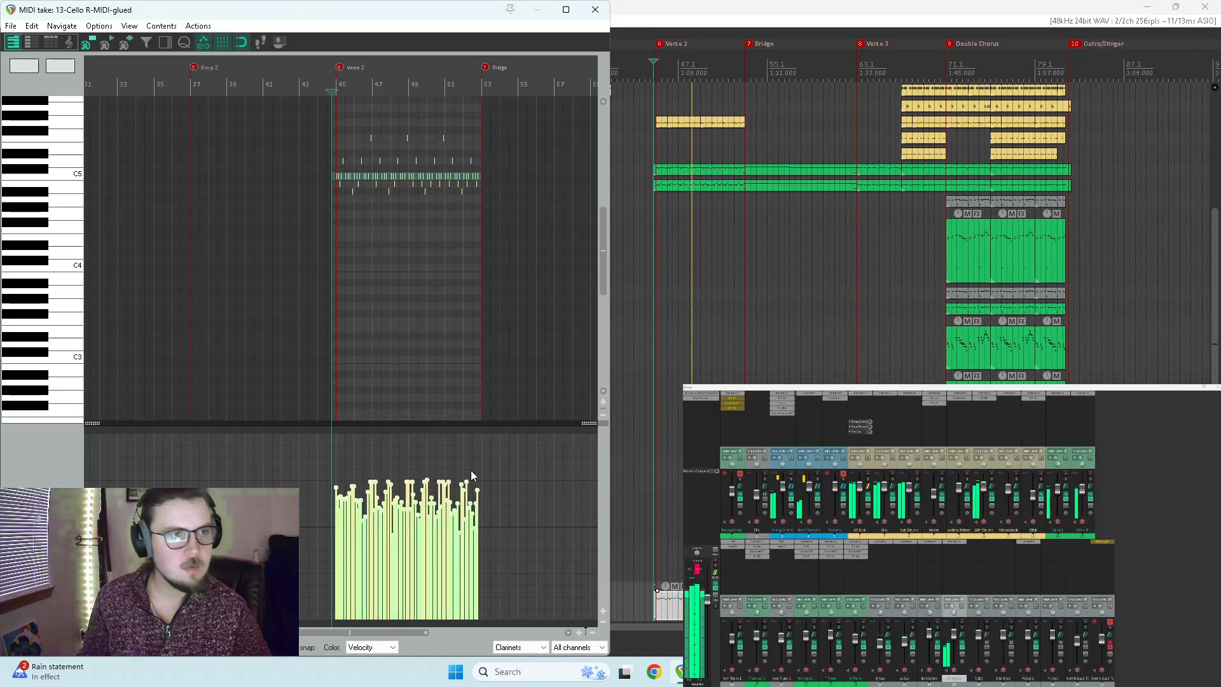
pyautogui.press('Escape')
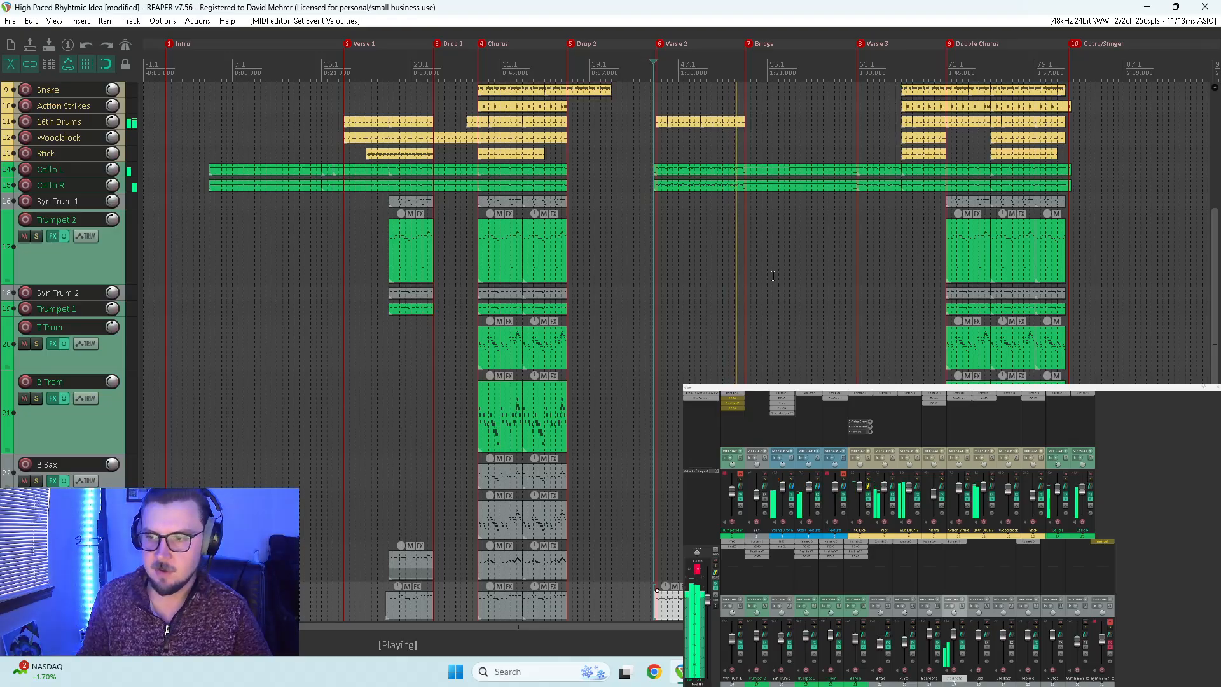
pyautogui.moveTo(953, 637); pyautogui.dragTo(953, 636)
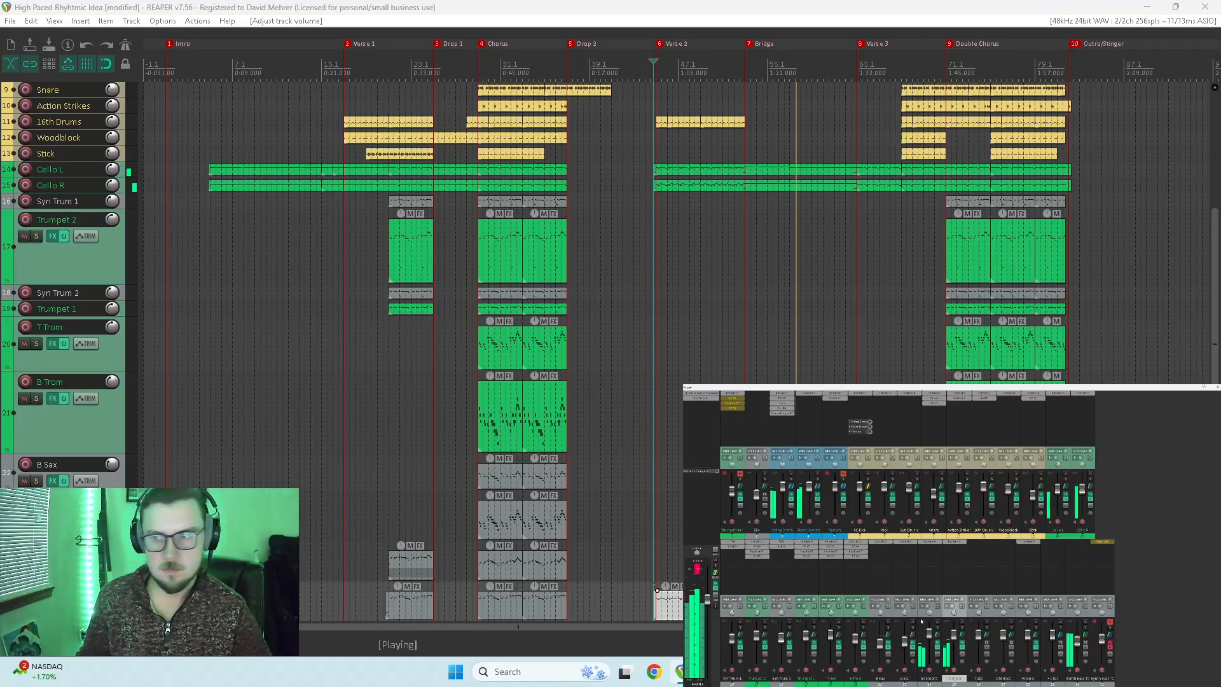
# Step: Play from just before Drop 1, solo the Bassoons track, and open its MIDI item there
pyautogui.click(387, 487)
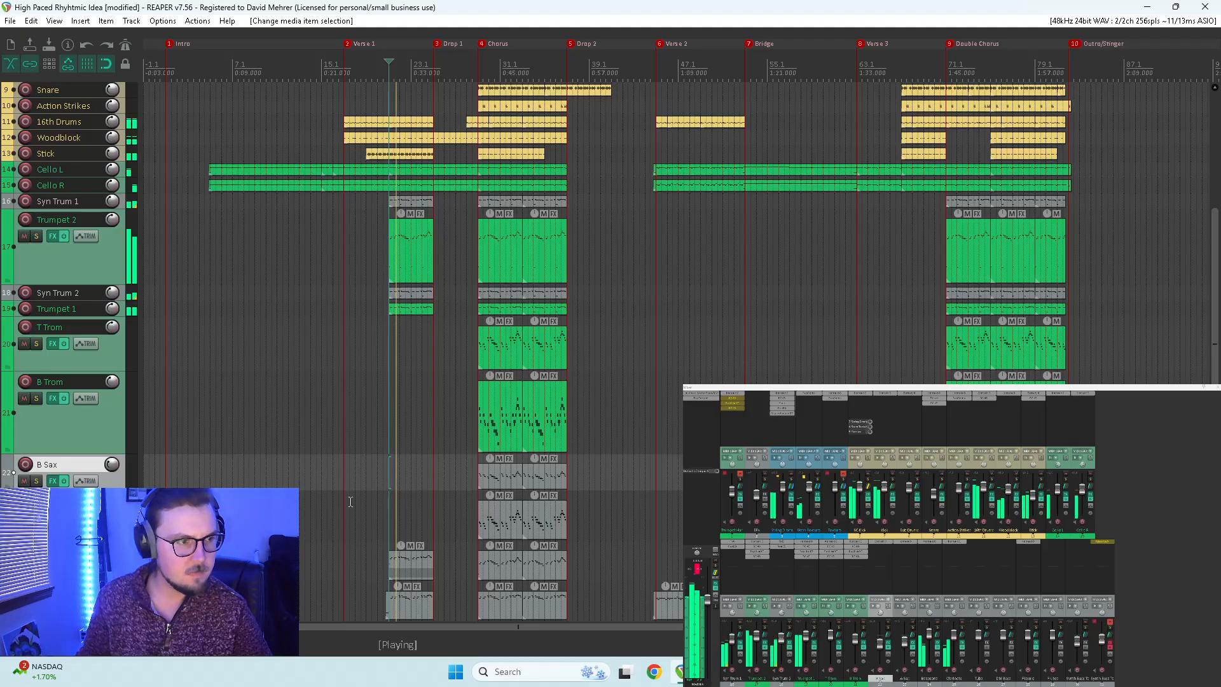
pyautogui.press('F6')
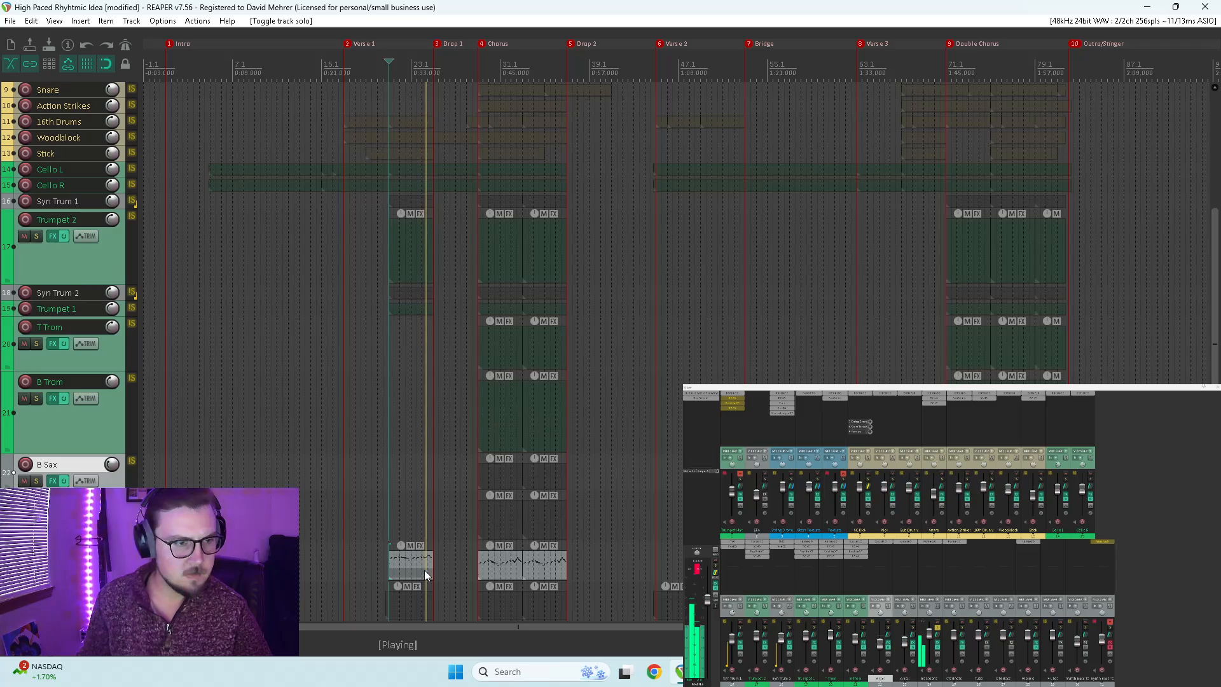
pyautogui.doubleClick(404, 559)
# Step: Lower the velocities of all the bassoon notes before Drop 1 and unsolo the Bassoons track
pyautogui.moveTo(316, 447); pyautogui.dragTo(324, 465)
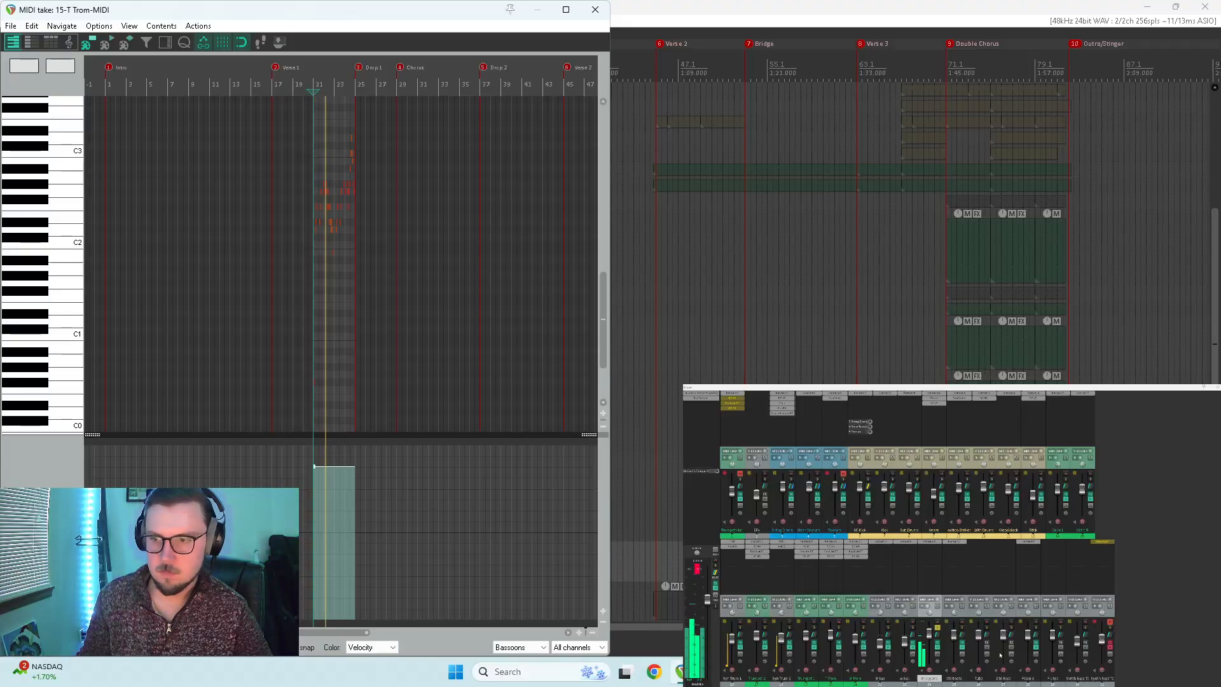
pyautogui.click(936, 627)
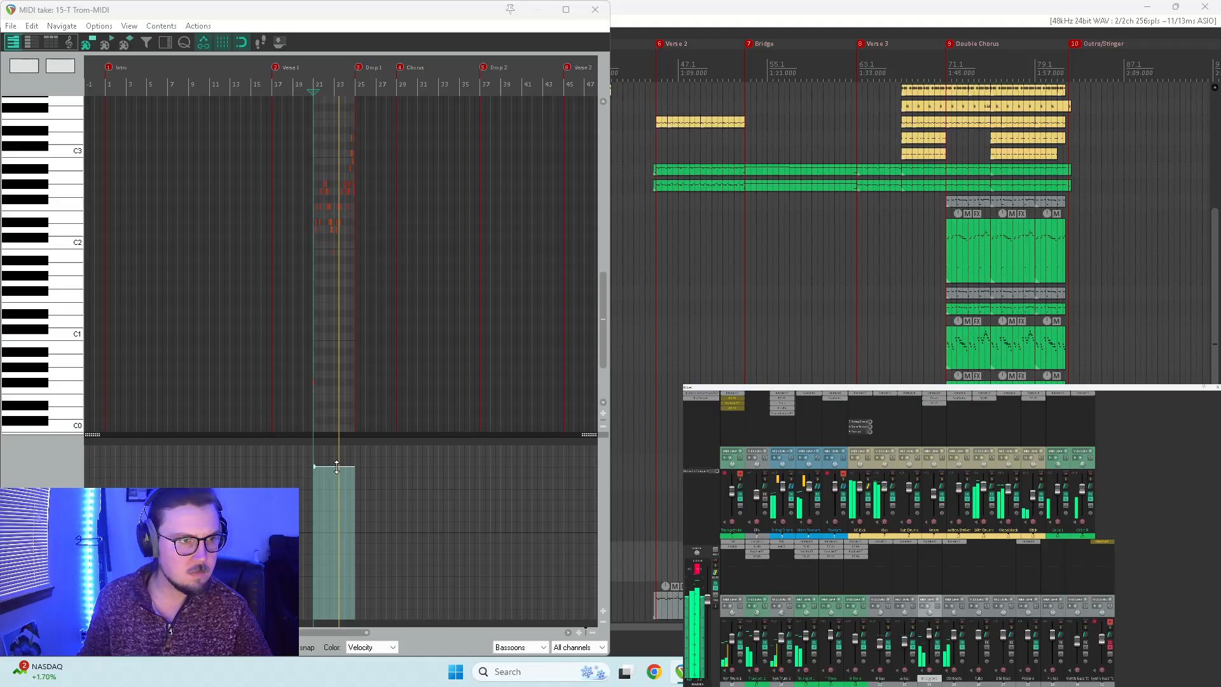
pyautogui.moveTo(335, 467); pyautogui.dragTo(335, 486)
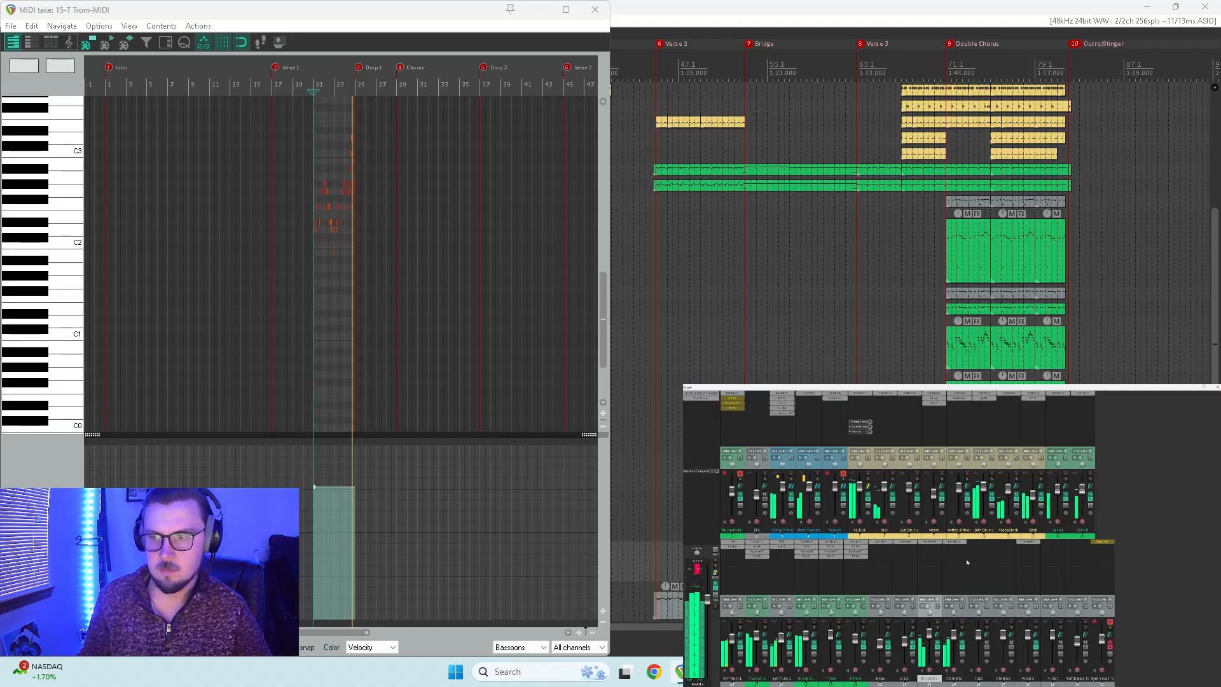
# Step: Check the Bassoons track's Kontakt 8 instrument settings, close the plug-in window, and replay the passage before Drop 1
pyautogui.click(927, 544)
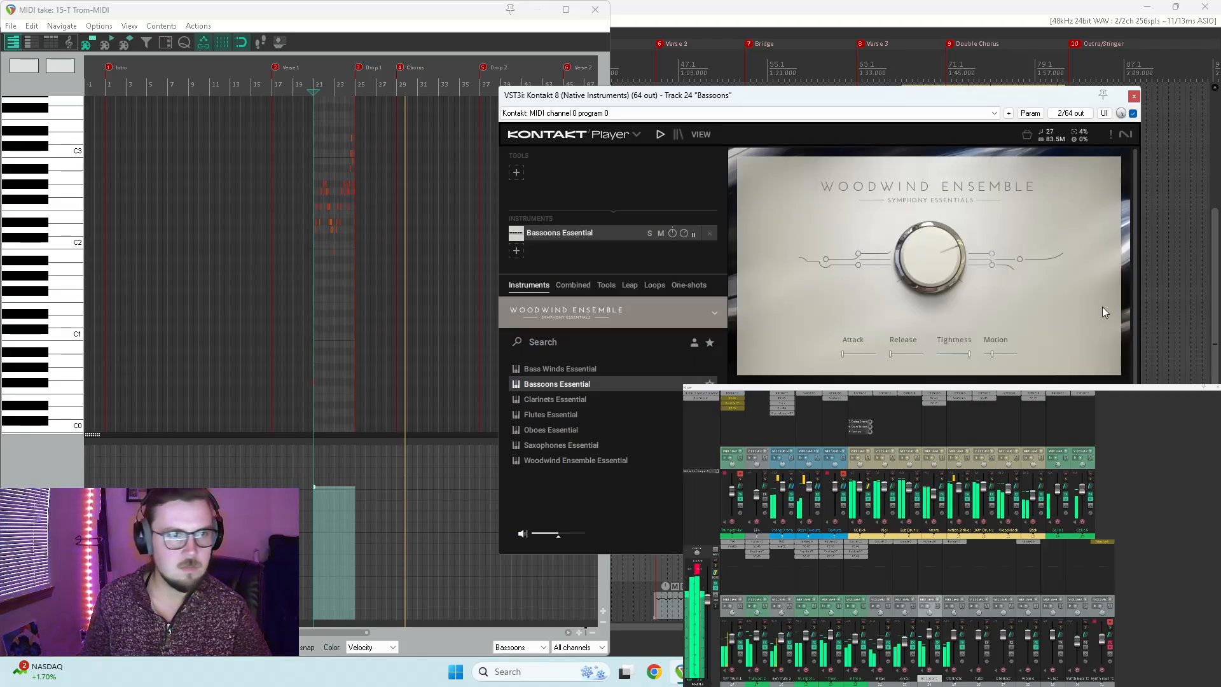
pyautogui.press('space')
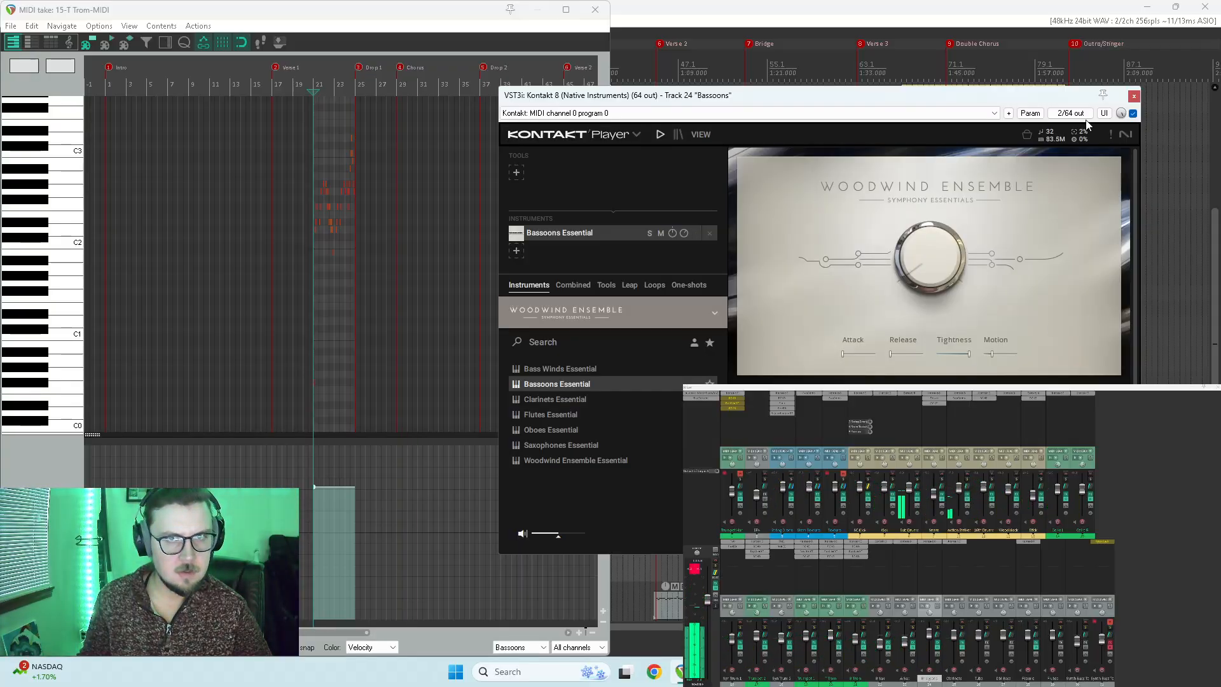
pyautogui.click(1134, 96)
pyautogui.press('space')
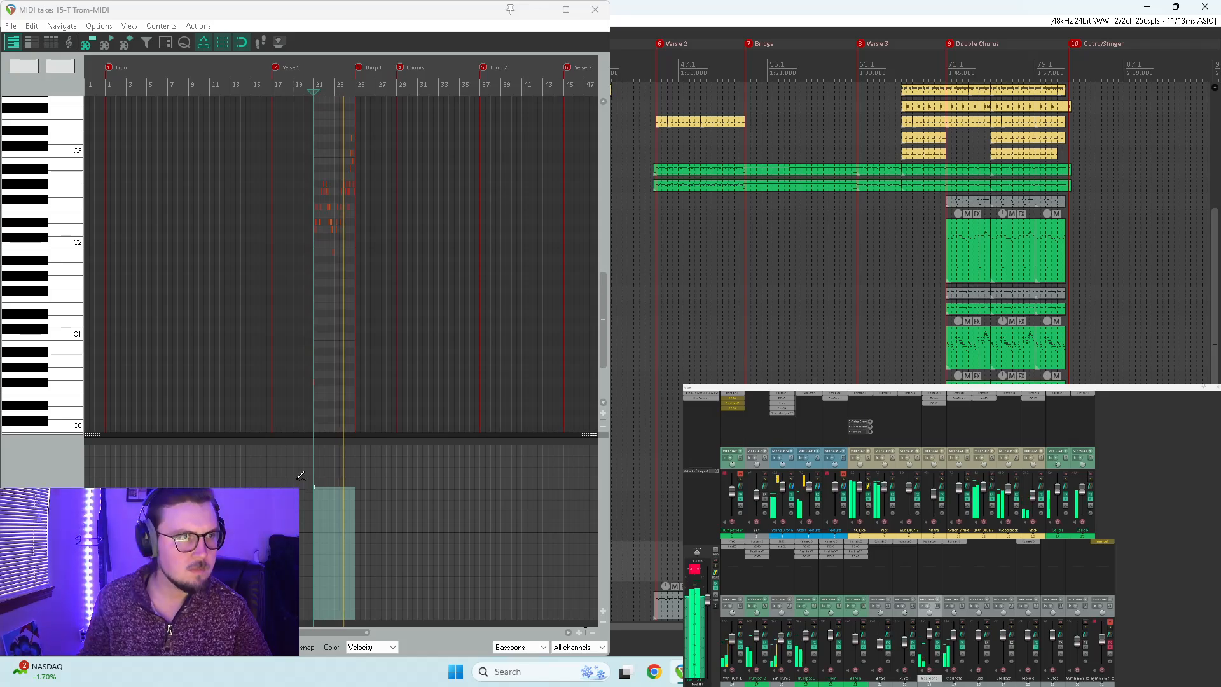
# Step: Try deleting the low note at the start of the bassoon item before Drop 1 and undo the deletion
pyautogui.scroll(-3, 49, 355)
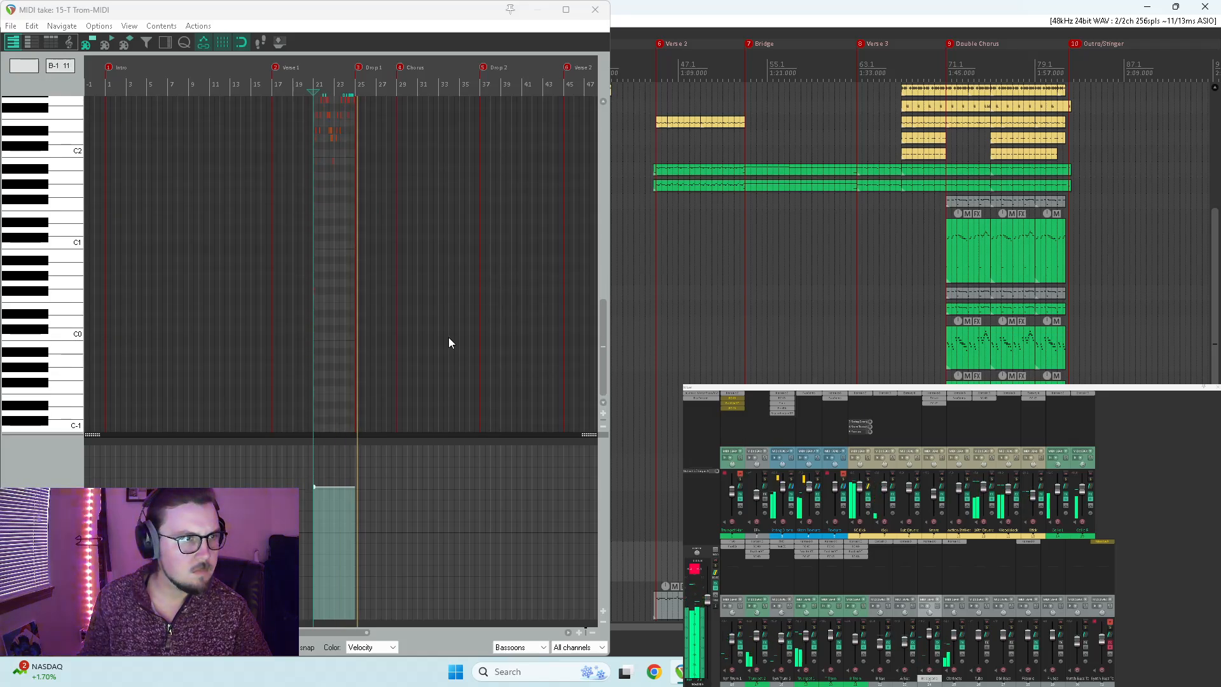
pyautogui.scroll(5, 451, 341)
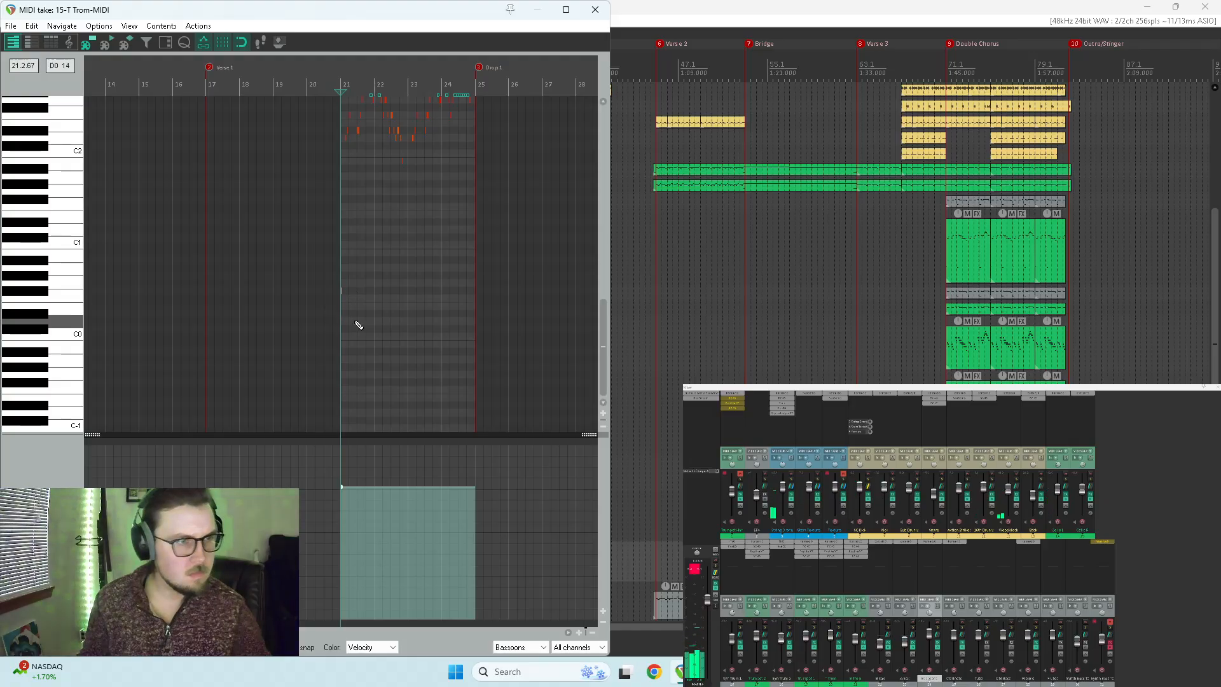
pyautogui.press('Delete')
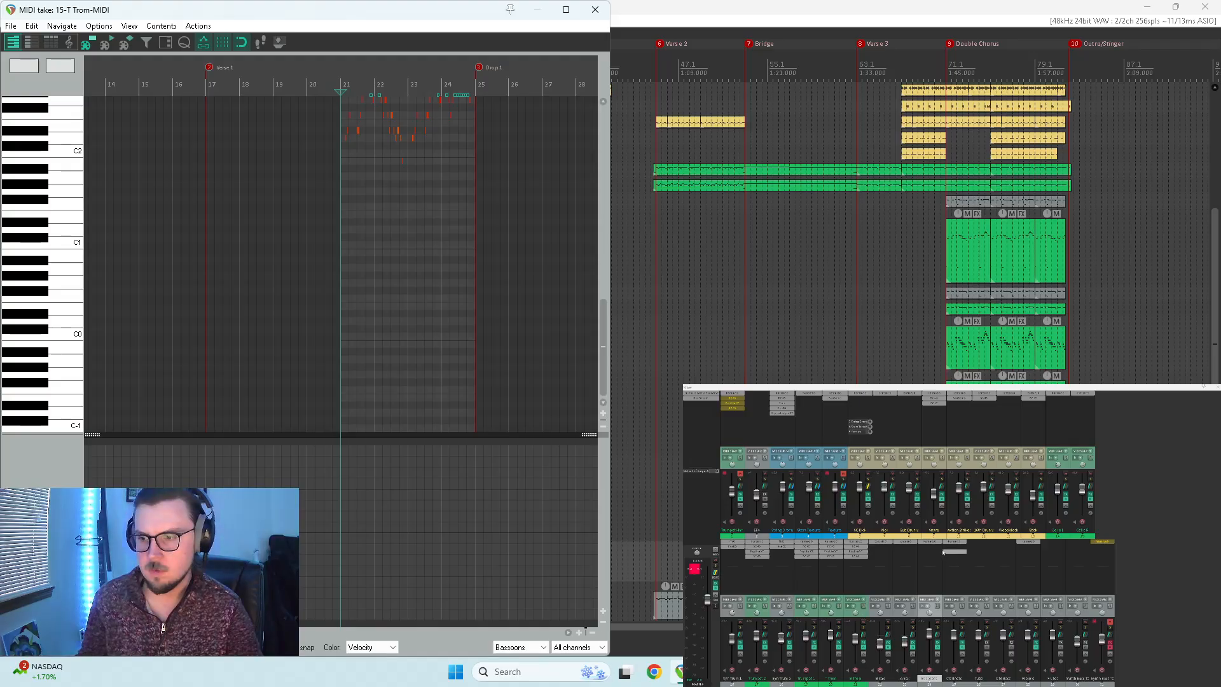
pyautogui.hotkey('ctrl', 'z')
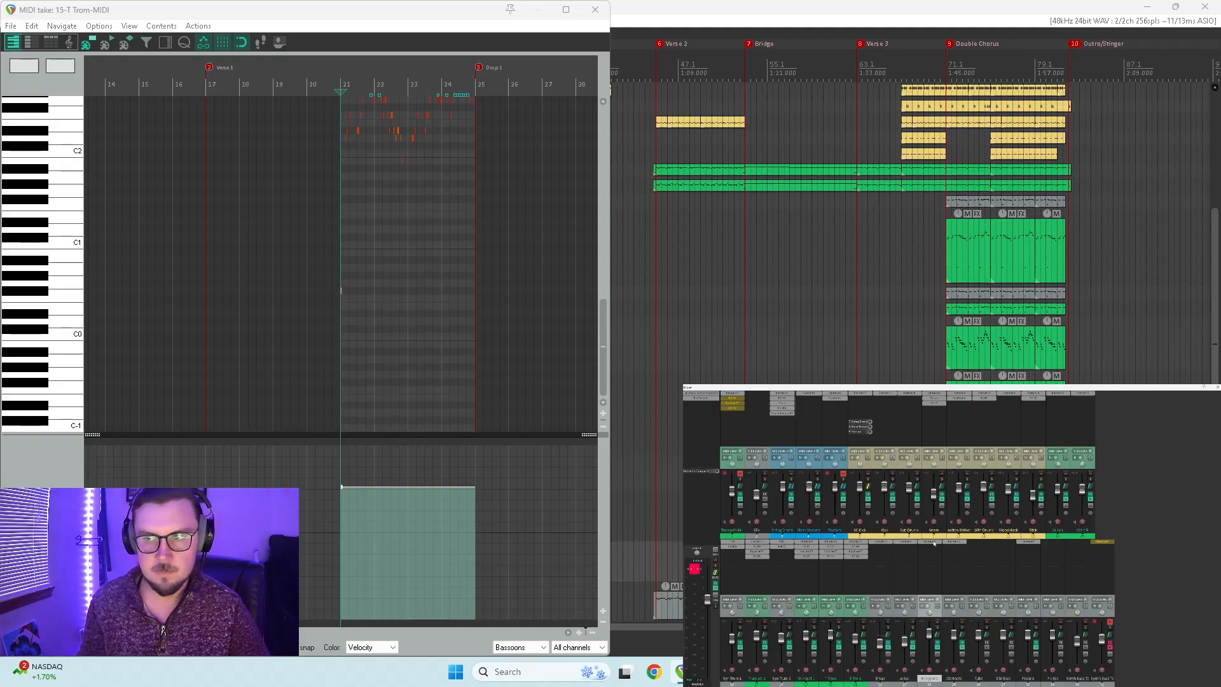
# Step: Open the Bassoons track's Kontakt 8 instrument, move the item's low starting note up to C#1, and play the passage before Drop 1
pyautogui.click(933, 542)
pyautogui.scroll(5, 368, 287)
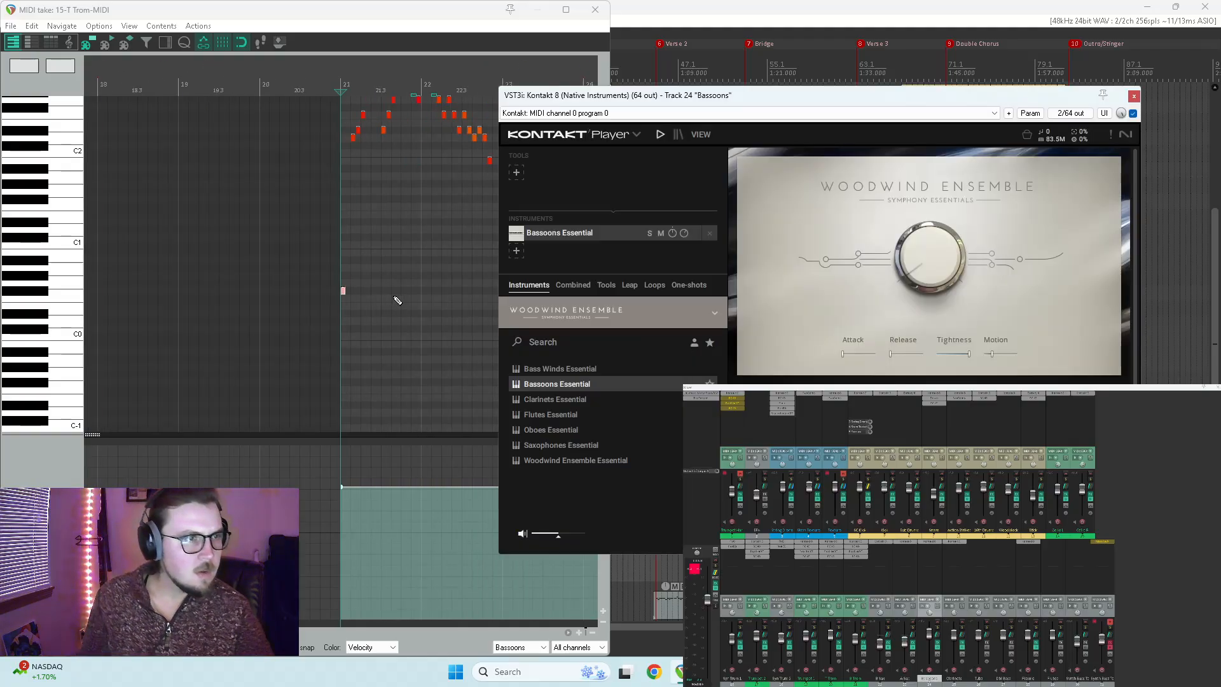
pyautogui.click(344, 291)
pyautogui.click(349, 297)
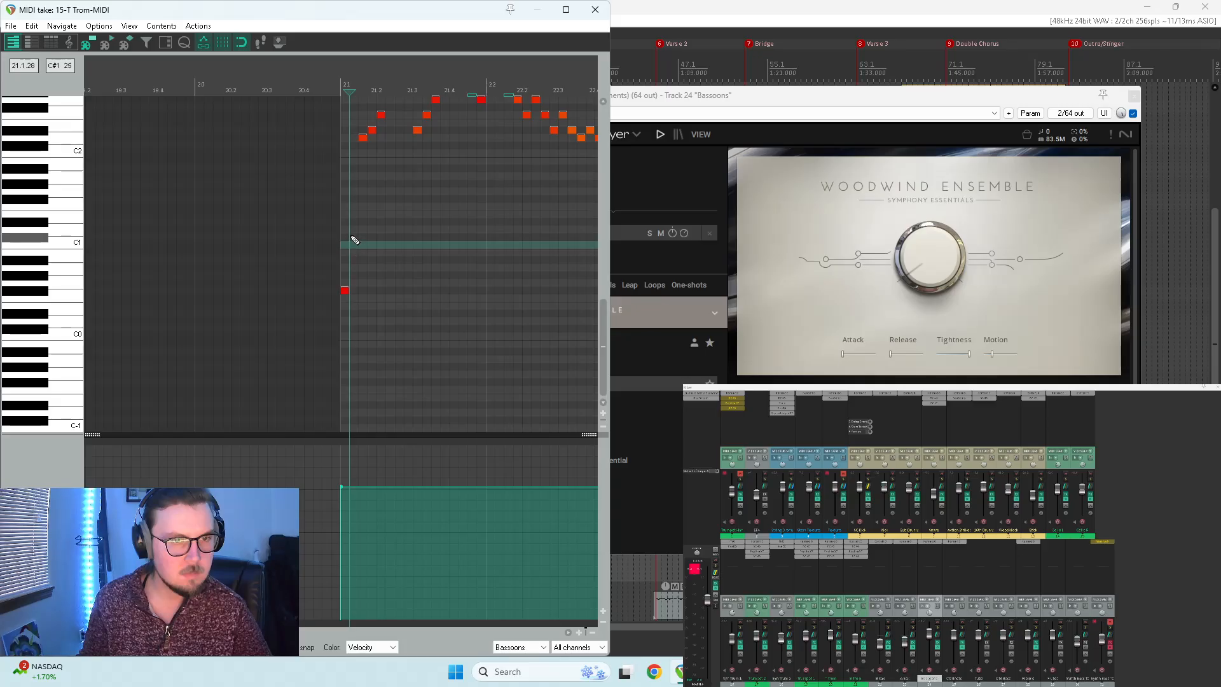
pyautogui.moveTo(343, 290); pyautogui.dragTo(344, 236)
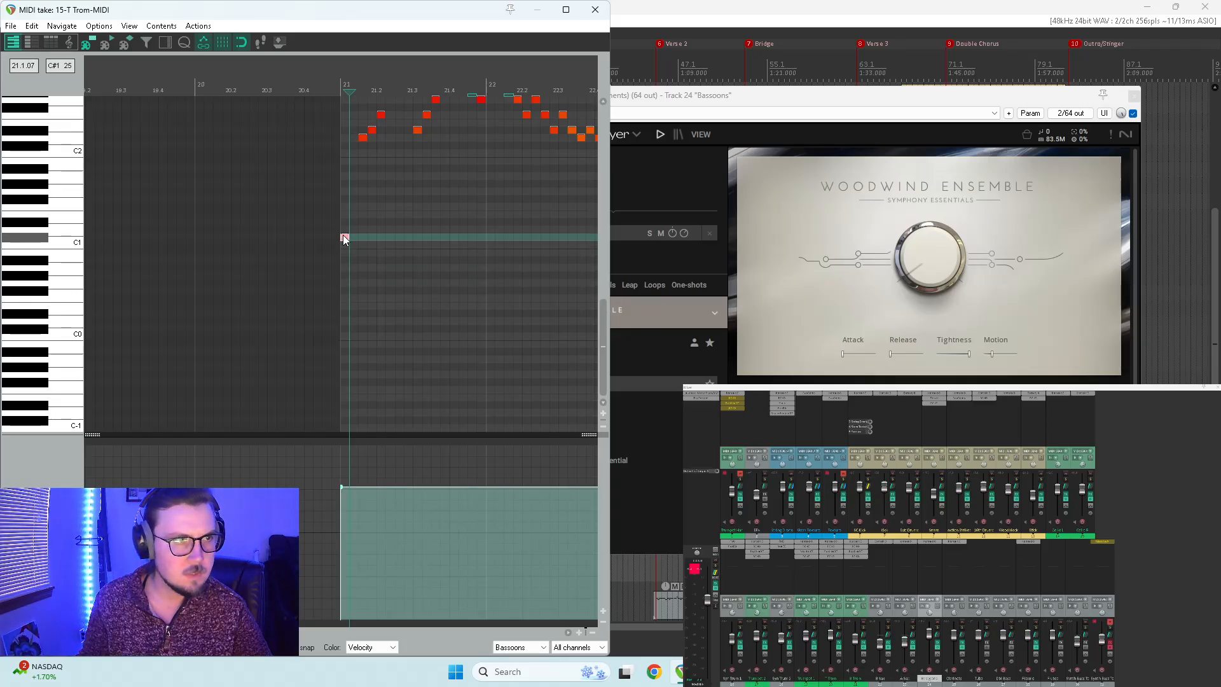
pyautogui.press('space')
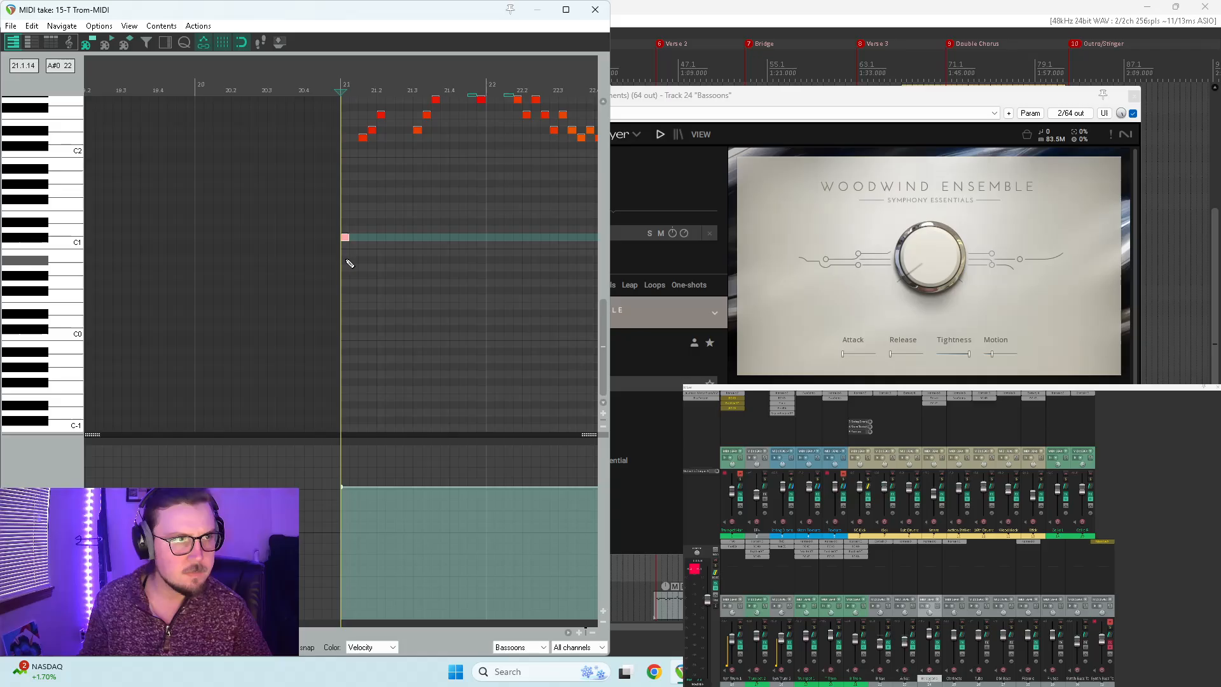
pyautogui.scroll(-4, 496, 286)
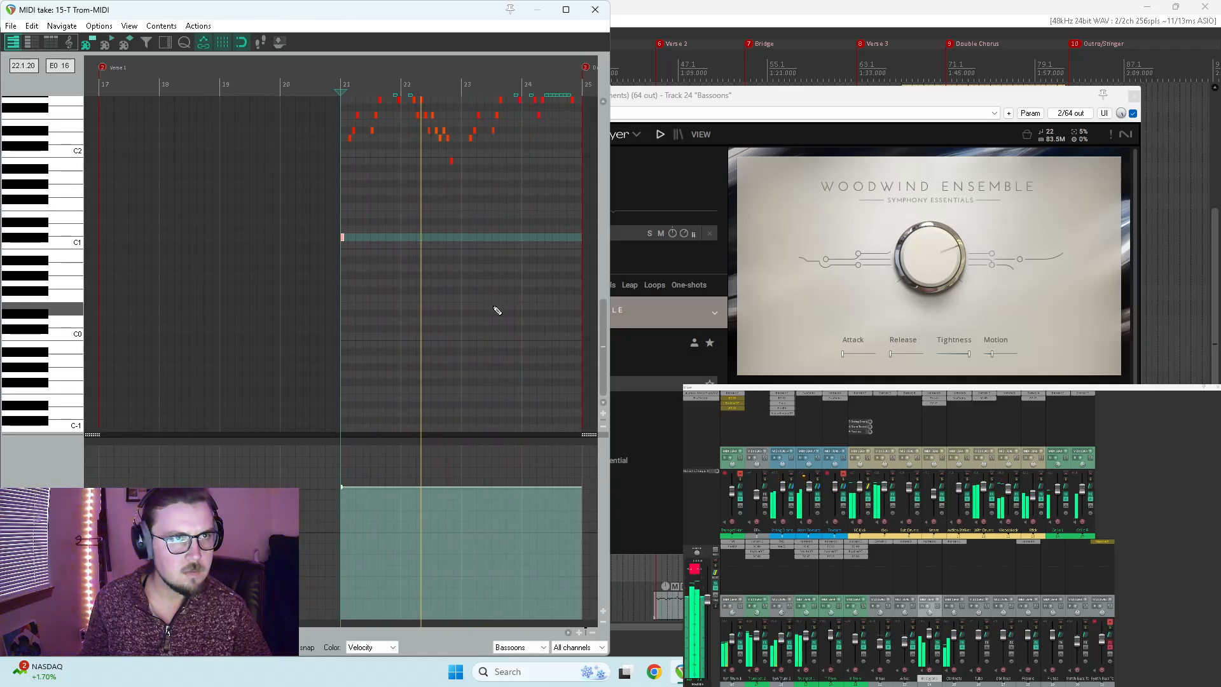
pyautogui.scroll(5, 436, 300)
pyautogui.press('space')
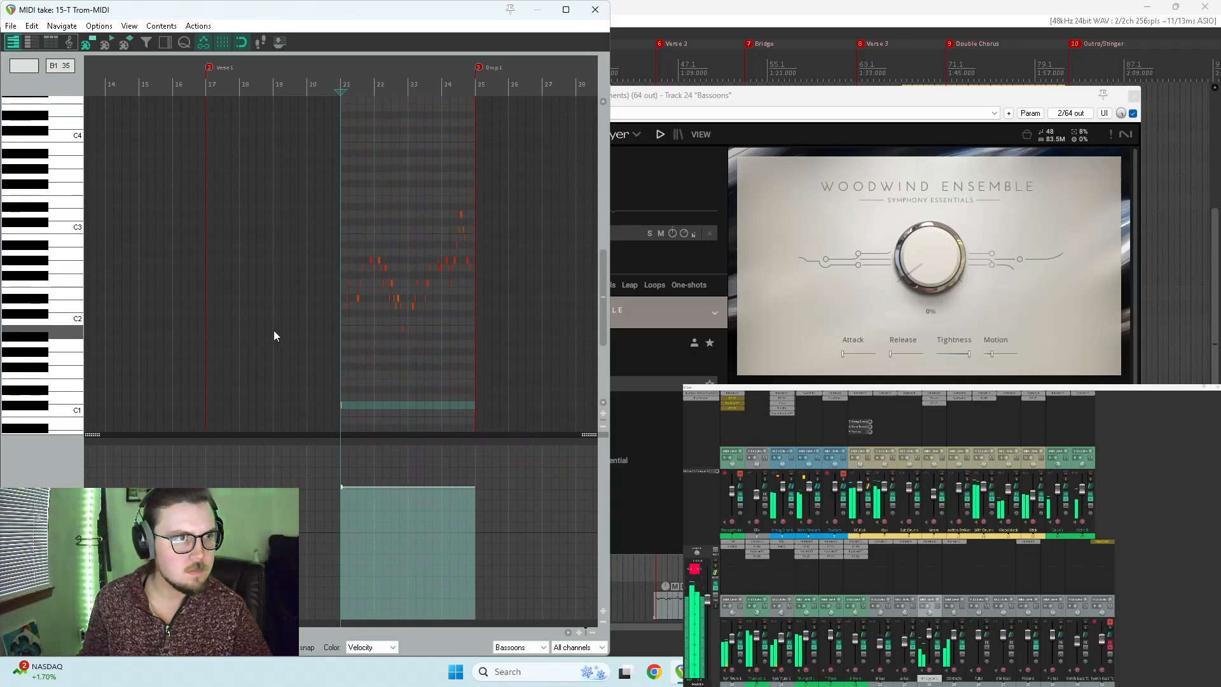
# Step: Select all the bassoon melody notes before Drop 1, raise them one octave so the first is D3, and play the passage
pyautogui.click(344, 199)
pyautogui.click(350, 153)
pyautogui.click(360, 115)
pyautogui.moveTo(307, 375); pyautogui.dragTo(532, 173)
pyautogui.scroll(7, 380, 363)
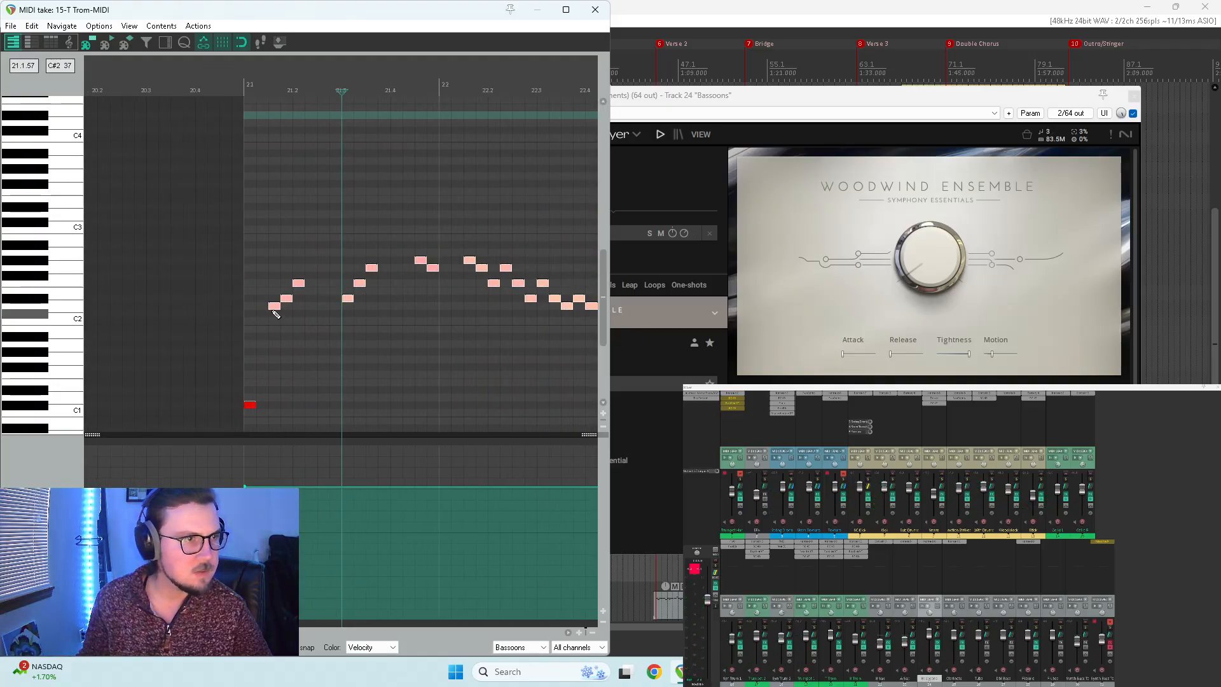
pyautogui.click(273, 307)
pyautogui.moveTo(273, 305); pyautogui.dragTo(275, 214)
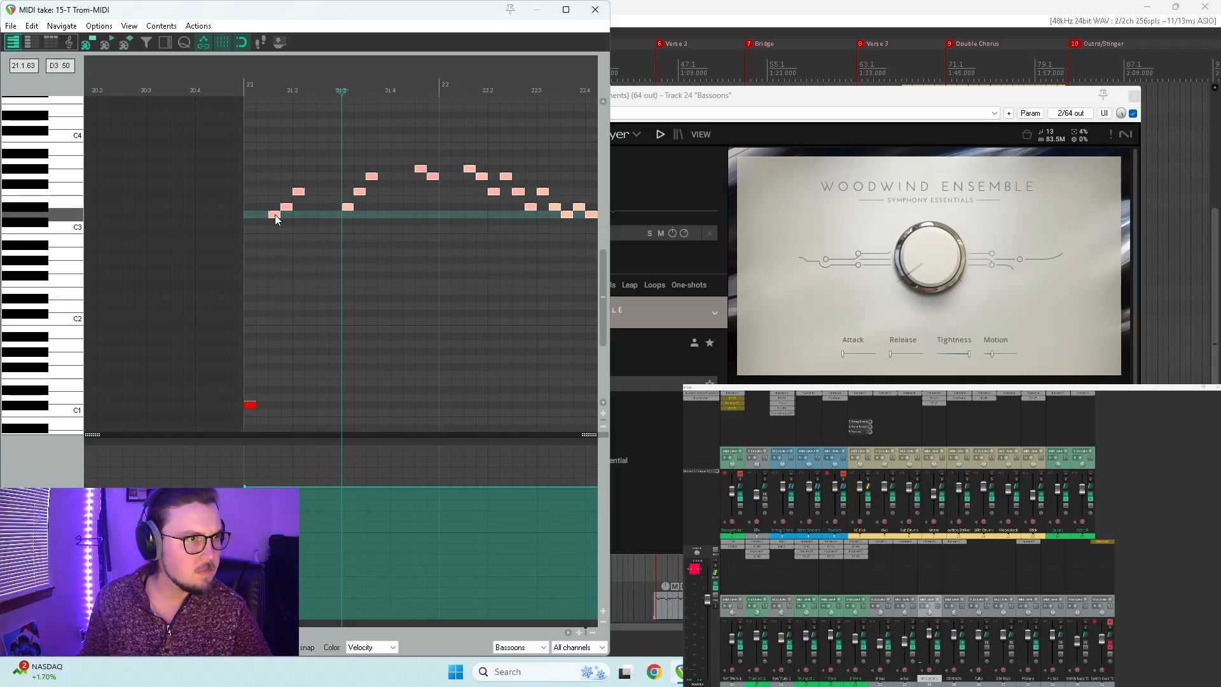
pyautogui.press('space')
pyautogui.scroll(-5, 369, 240)
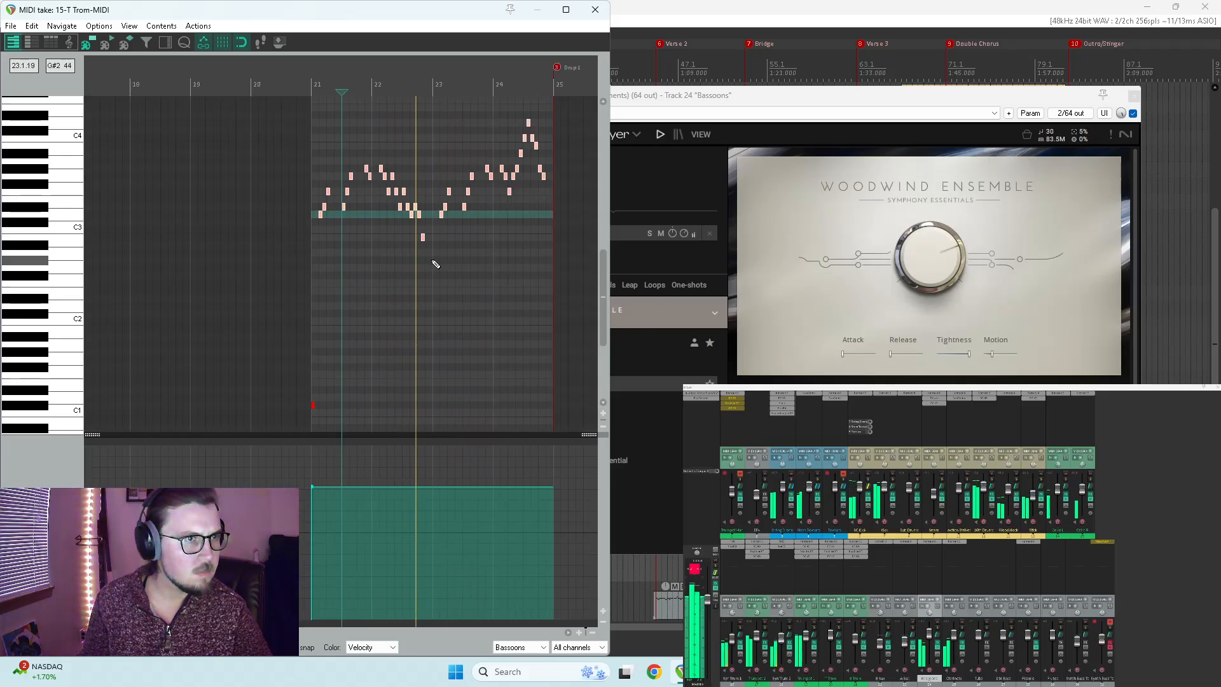
# Step: Try the bassoon melody one octave higher, starting at D4, listen to it, and return the notes to the D3 octave
pyautogui.scroll(3, 370, 241)
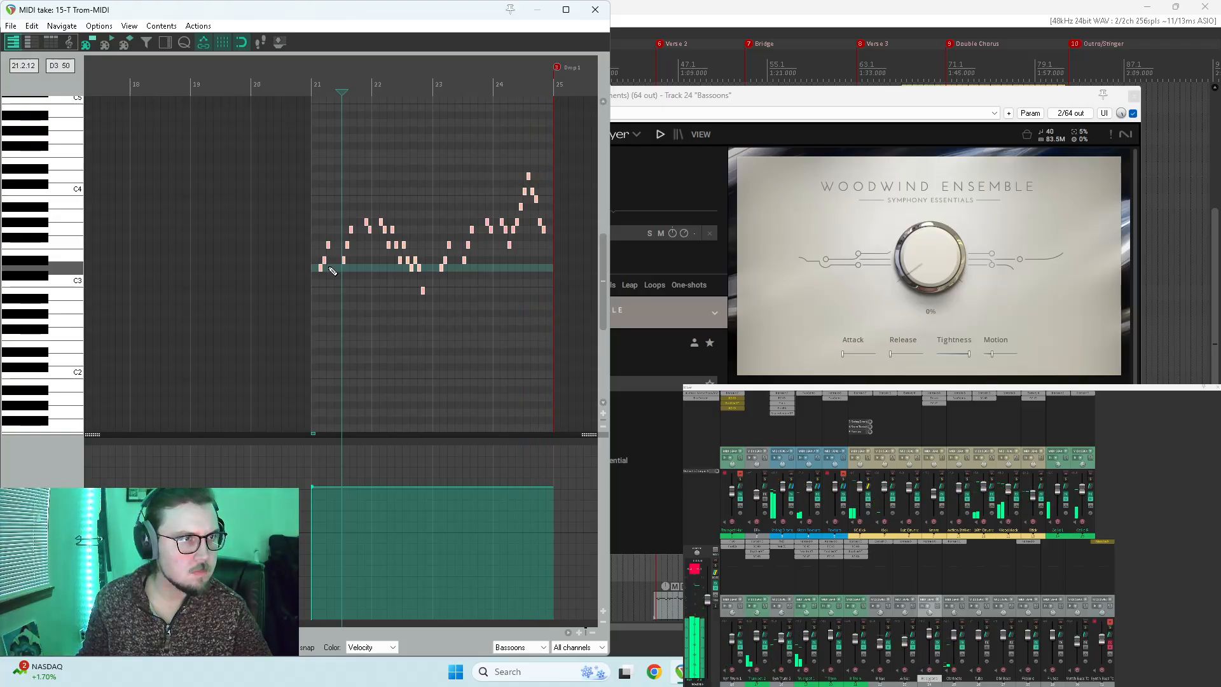
pyautogui.moveTo(320, 269); pyautogui.dragTo(322, 177)
pyautogui.press('space')
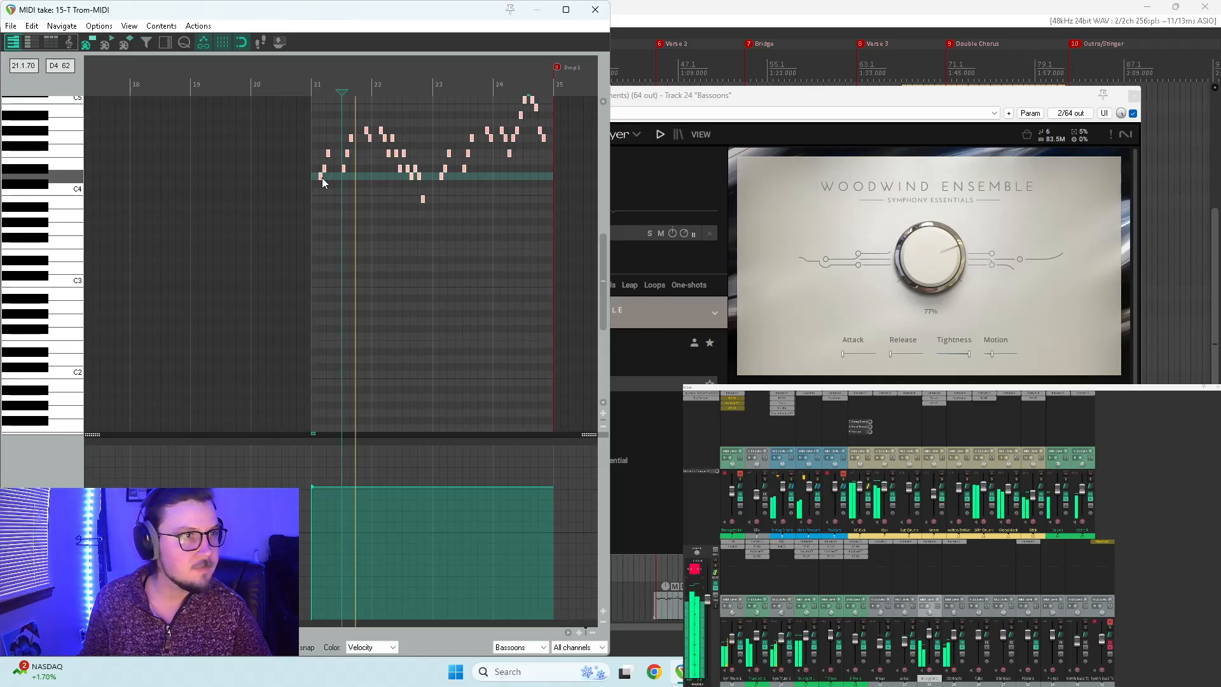
pyautogui.scroll(2, 54, 244)
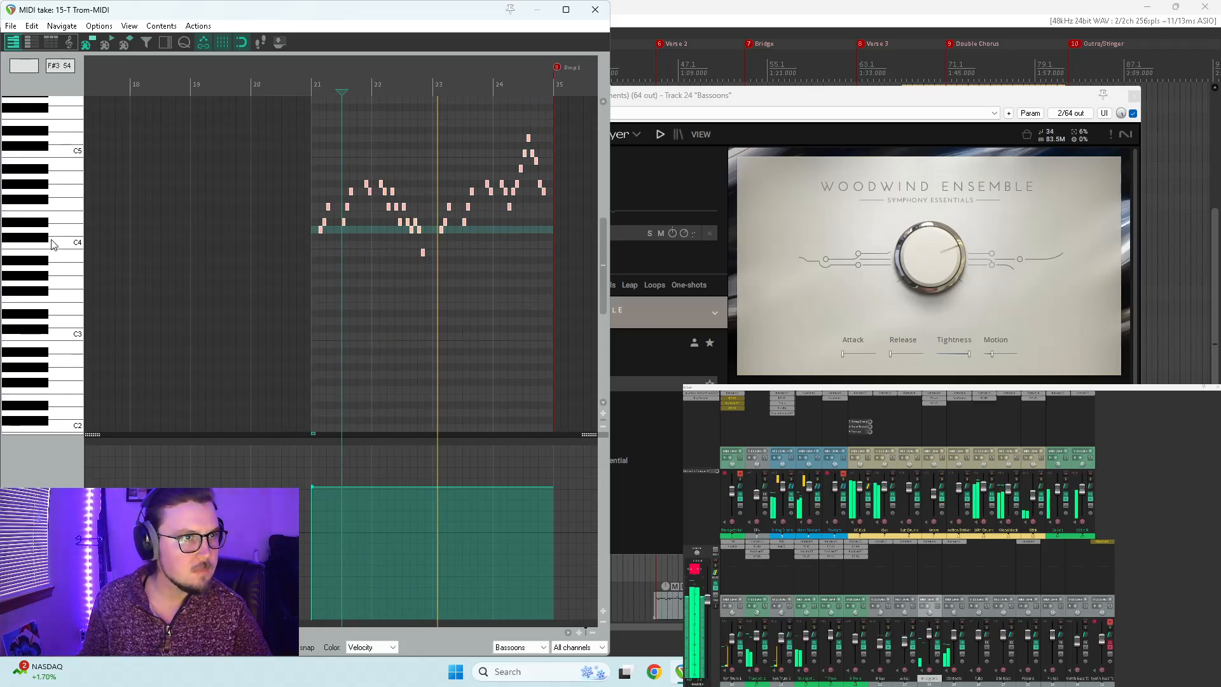
pyautogui.press('space')
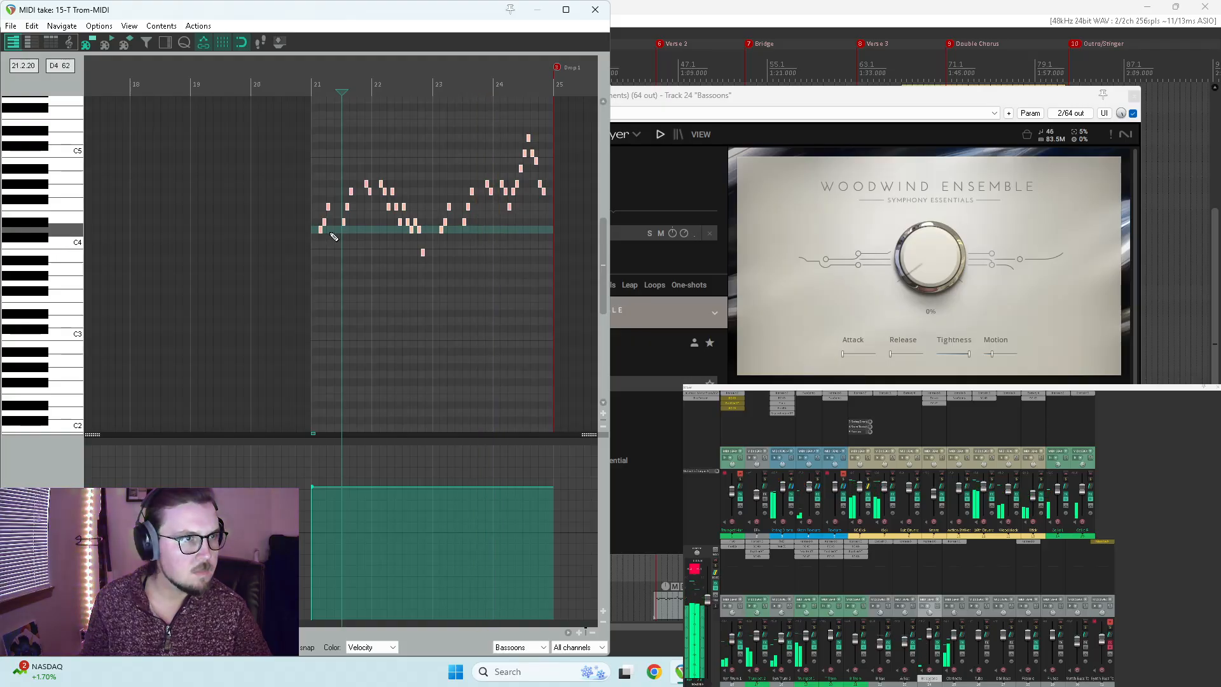
pyautogui.moveTo(319, 232); pyautogui.dragTo(321, 321)
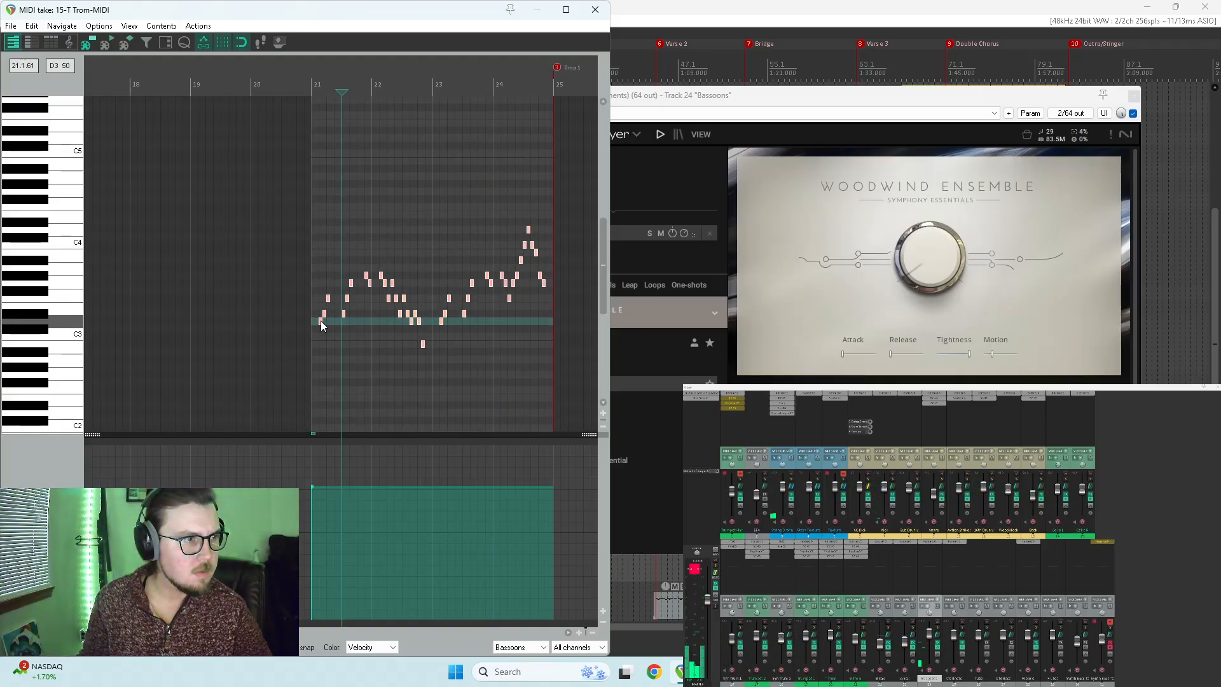
# Step: Replay the bassoon passage before Drop 1, and close the MIDI editor and the Kontakt 8 window
pyautogui.press('space')
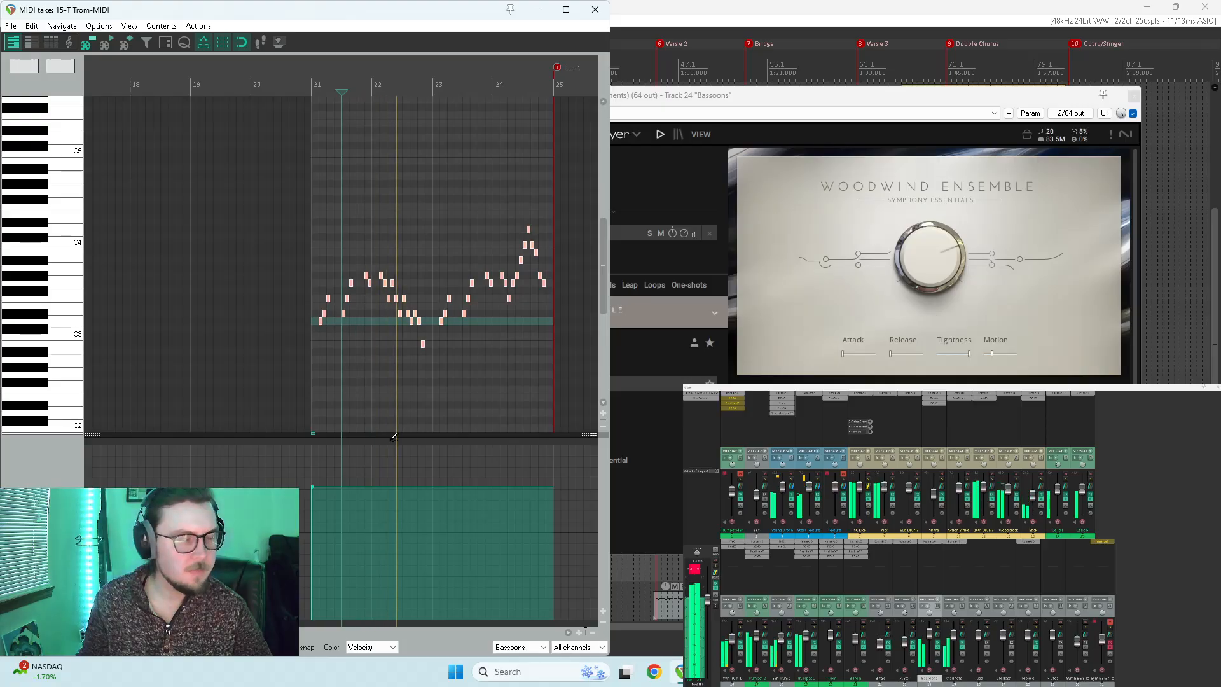
pyautogui.click(593, 9)
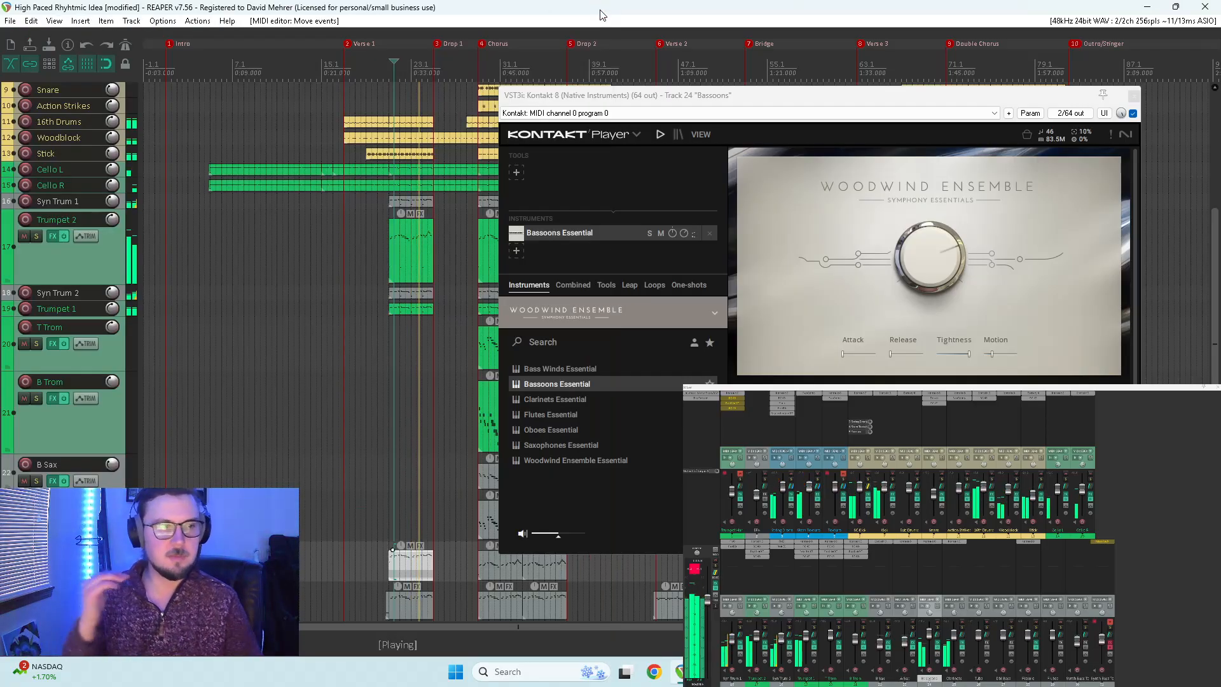
pyautogui.click(1134, 97)
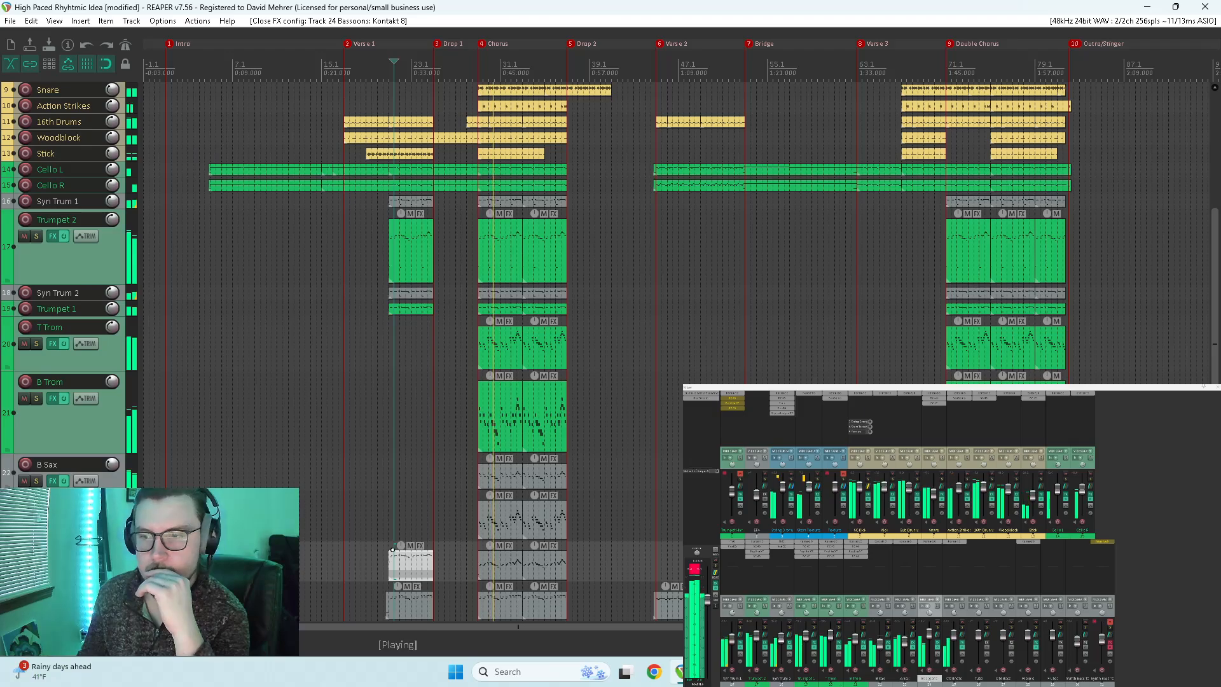
# Step: Open the Bassoons track's first MIDI item in the Chorus, examine its low starting note, and play the section
pyautogui.doubleClick(486, 564)
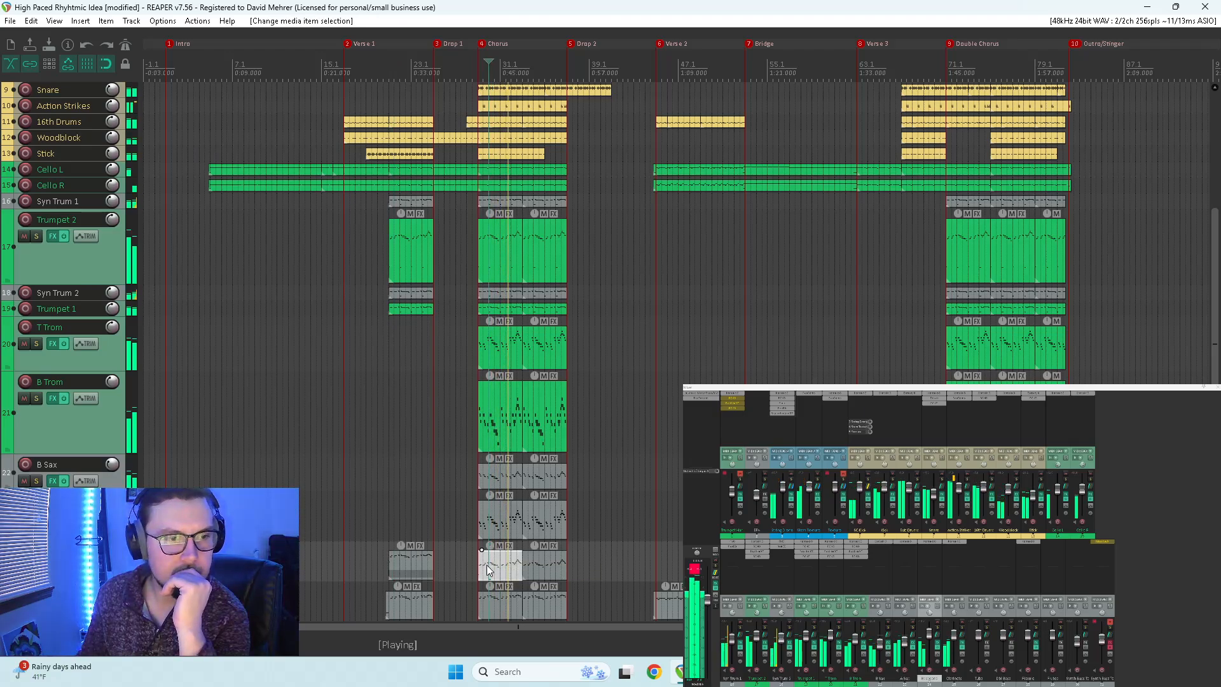
pyautogui.scroll(-4, 407, 343)
pyautogui.scroll(3, 328, 376)
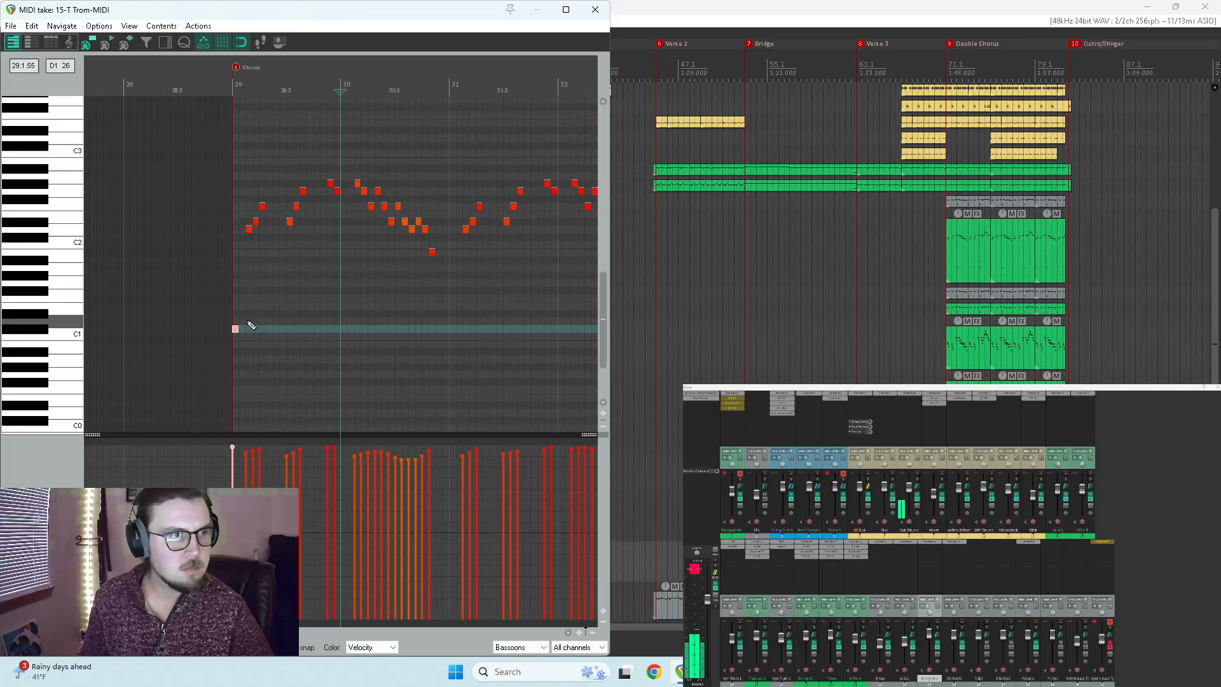
pyautogui.press('space')
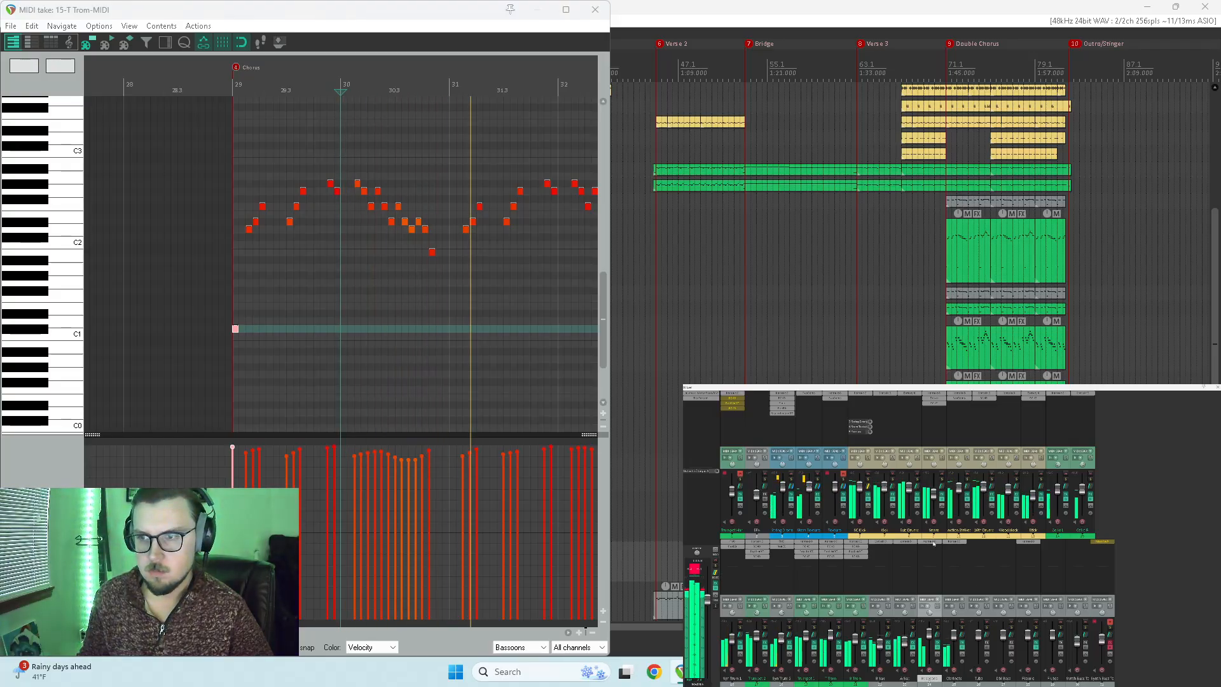
# Step: Check the bassoons' Kontakt 8 response while replaying the start of the Chorus, and close the MIDI editor and plug-in window
pyautogui.click(933, 541)
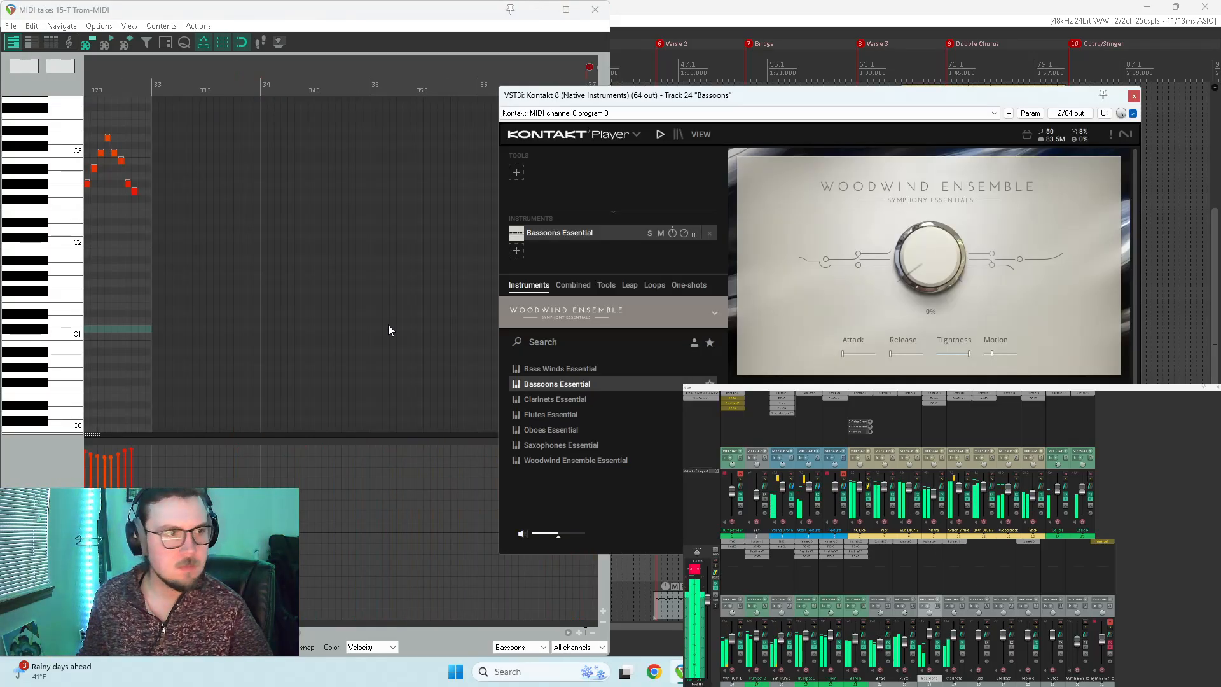
pyautogui.click(279, 17)
pyautogui.press('space')
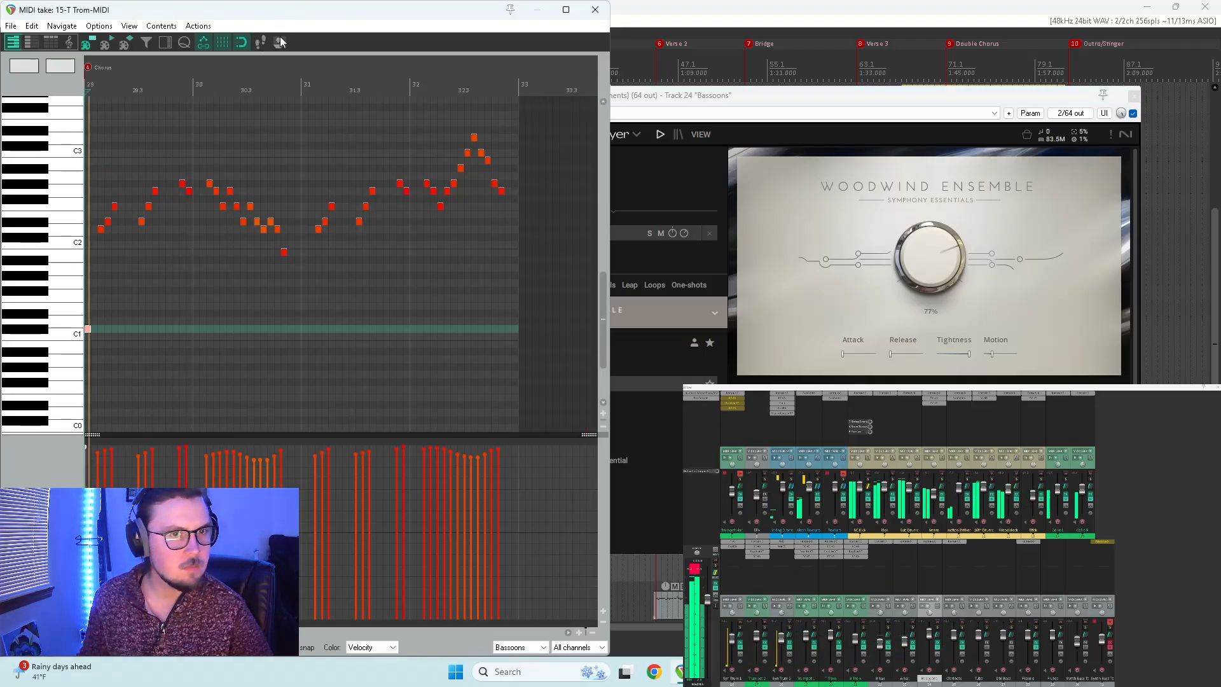
pyautogui.press('space')
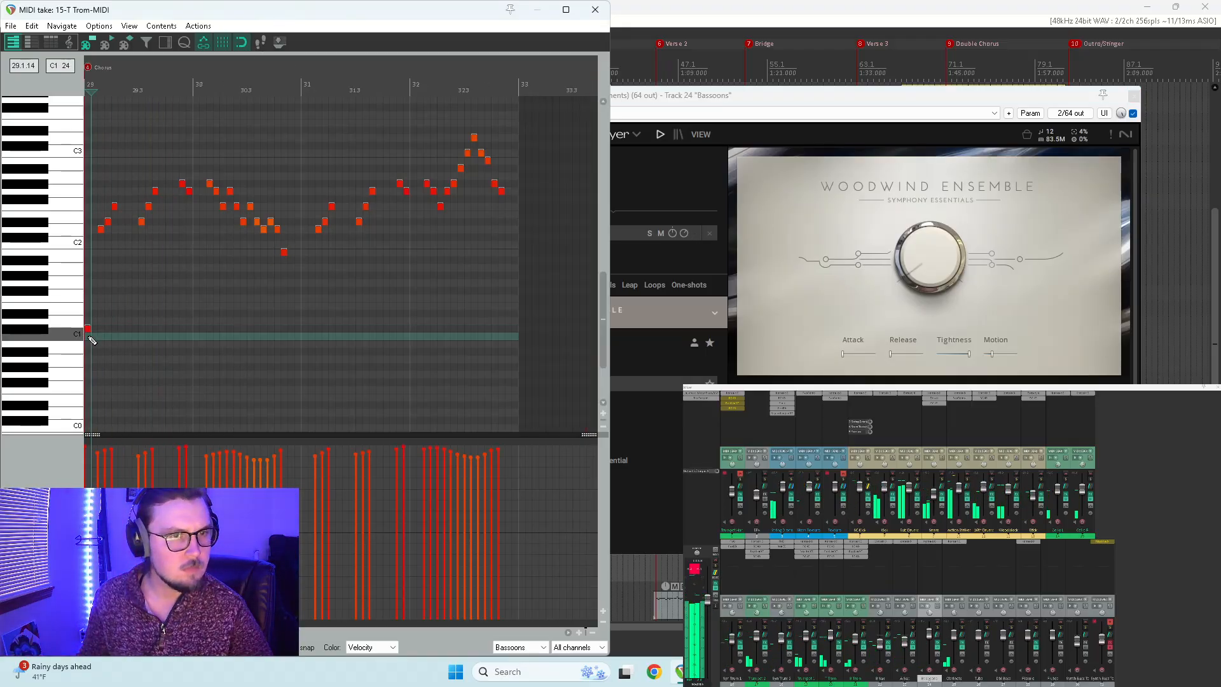
pyautogui.press('space')
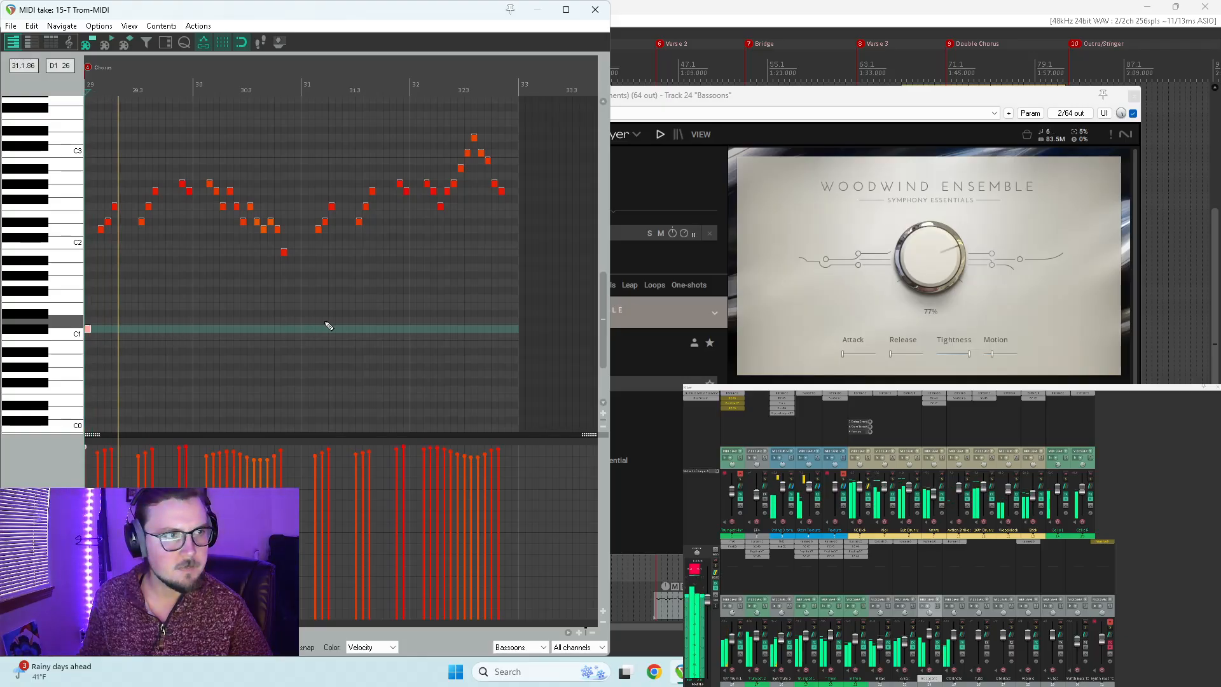
pyautogui.click(595, 9)
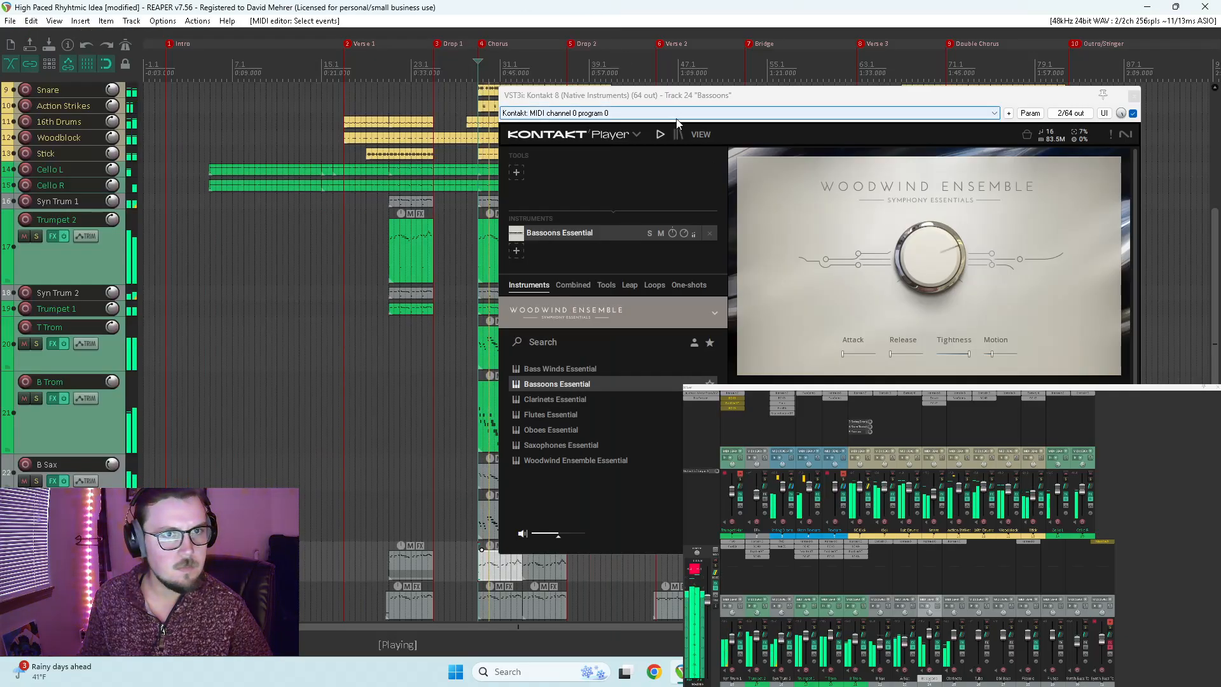
pyautogui.click(1132, 97)
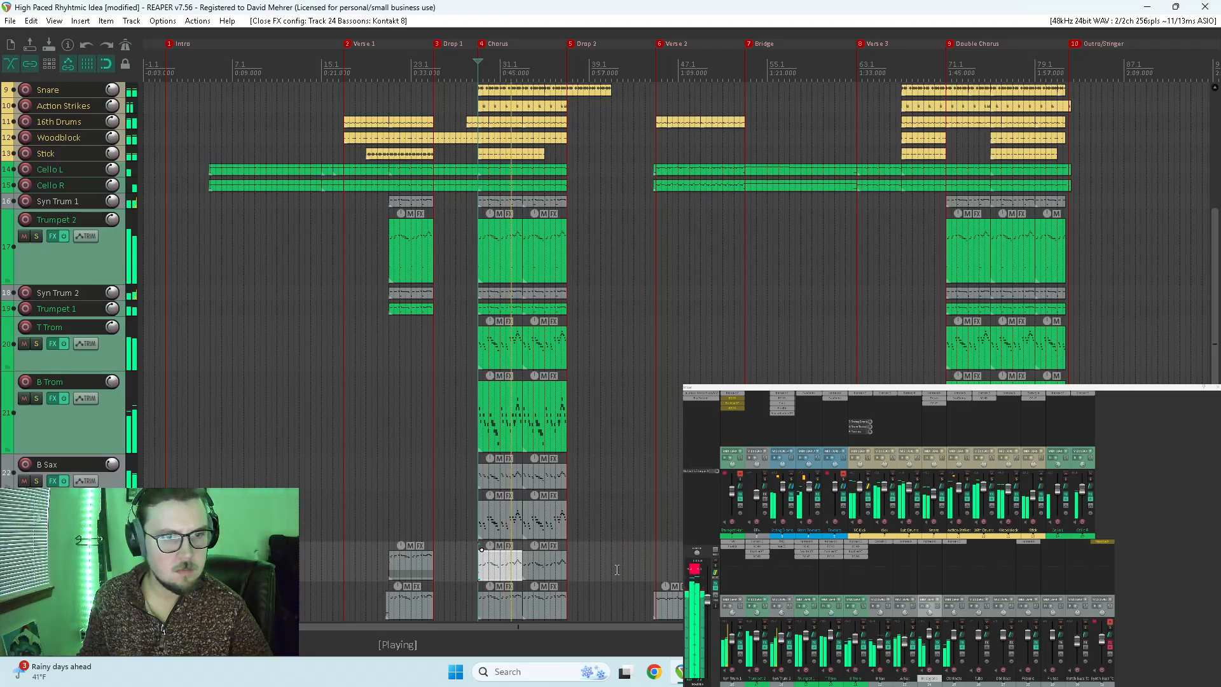
# Step: Open the Bassoons track's MIDI item at the Bridge and examine its low starting note
pyautogui.doubleClick(499, 565)
pyautogui.scroll(3, 318, 310)
pyautogui.scroll(-2, 403, 302)
pyautogui.scroll(-1, 59, 296)
pyautogui.scroll(-1, 61, 302)
pyautogui.scroll(3, 407, 340)
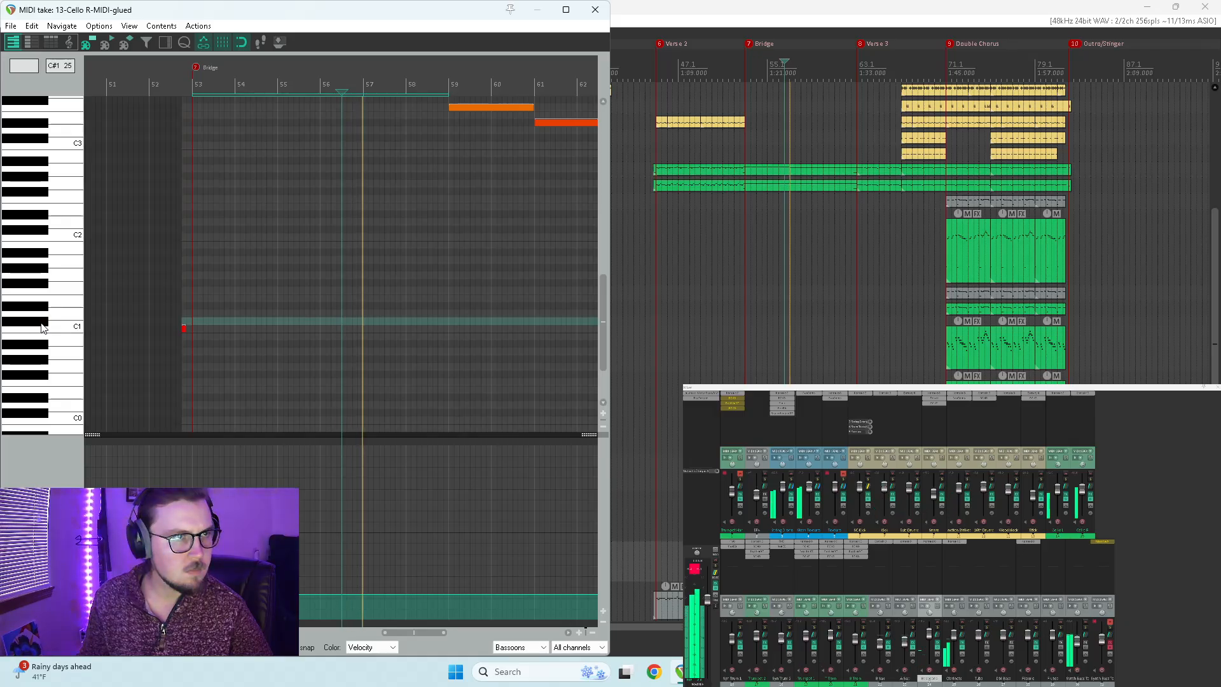
# Step: Open the Bassoons track's Kontakt 8 instrument, audition the C1 key, and play the part from just before the Bridge
pyautogui.click(934, 542)
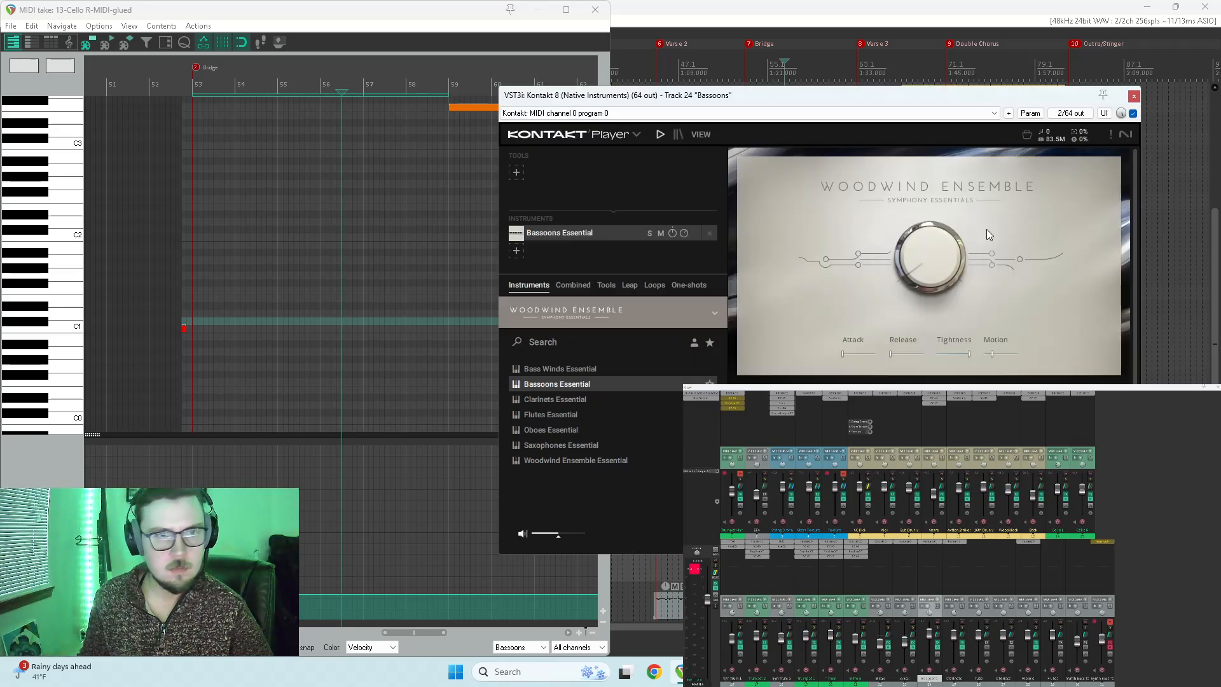
pyautogui.click(71, 334)
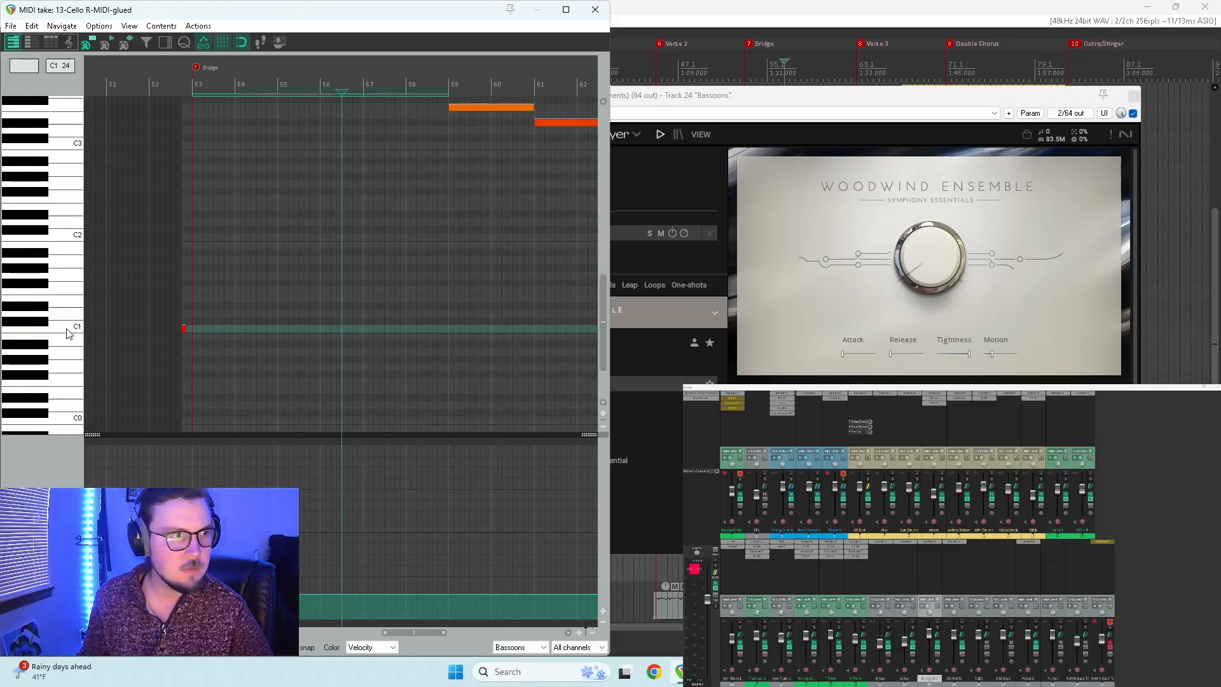
pyautogui.click(184, 328)
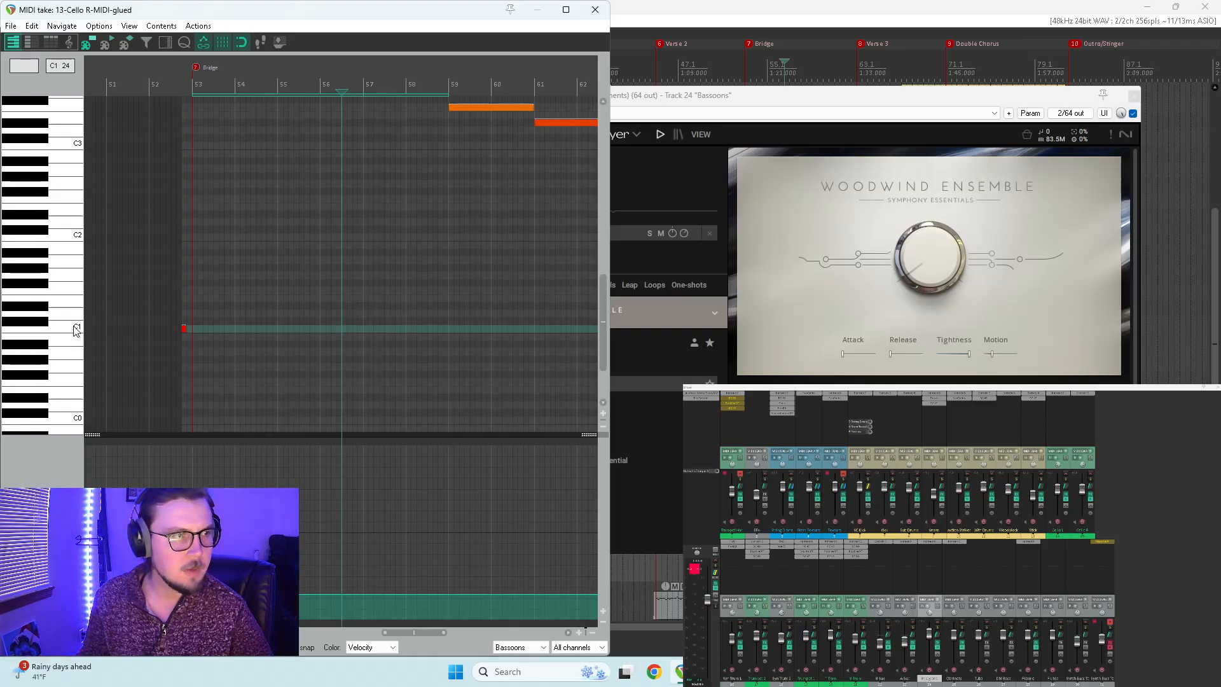
pyautogui.press('space')
pyautogui.scroll(4, 28, 257)
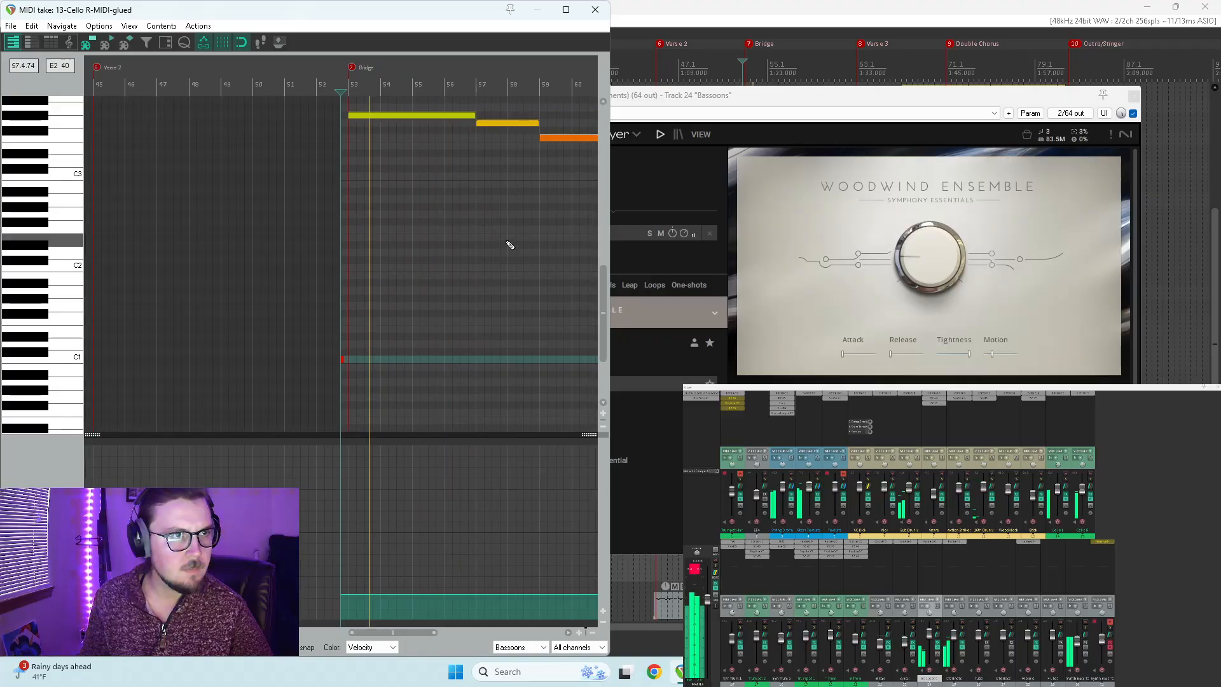
# Step: Close the Bassoons' MIDI editor and Kontakt 8 window, and compare the Bridge with the Bassoons soloed, unsoloed, and soloed with the neighboring track
pyautogui.click(606, 13)
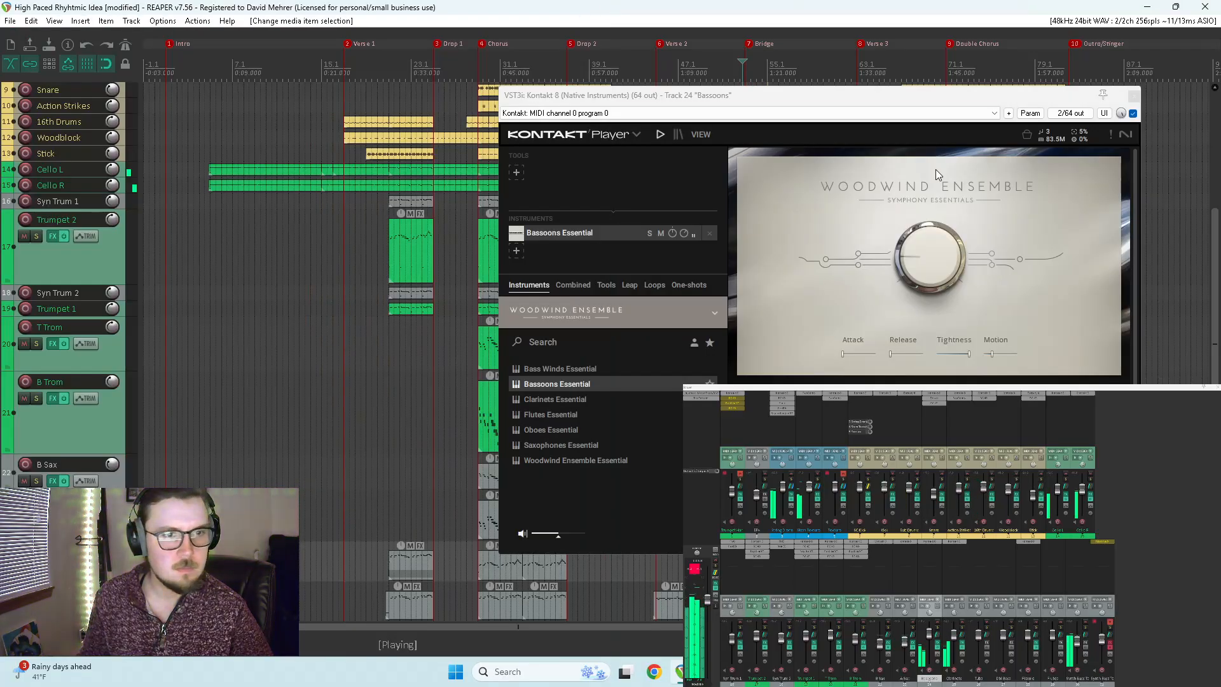
pyautogui.click(1133, 96)
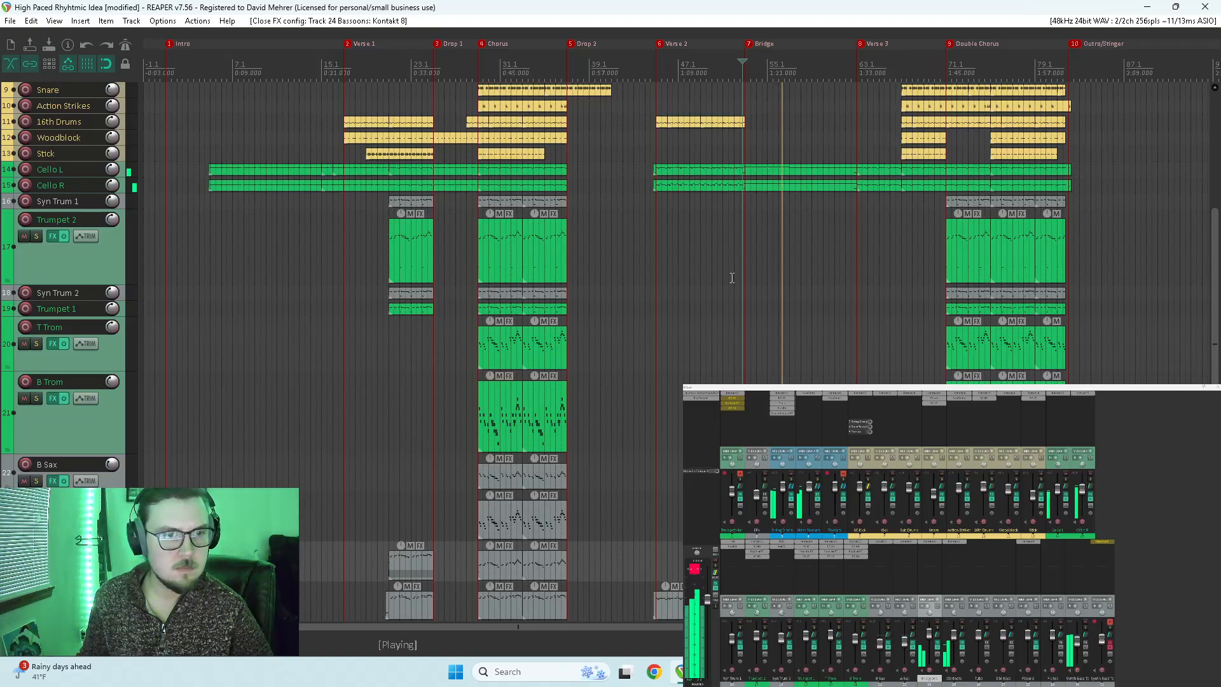
pyautogui.click(937, 629)
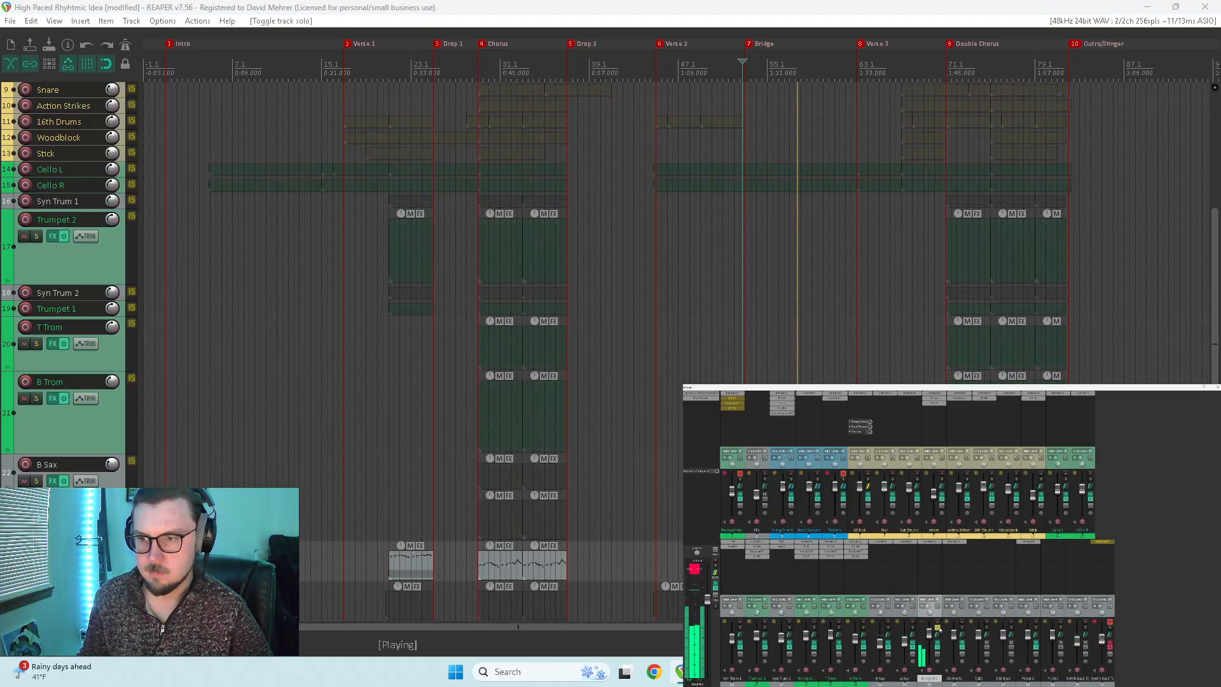
pyautogui.click(939, 630)
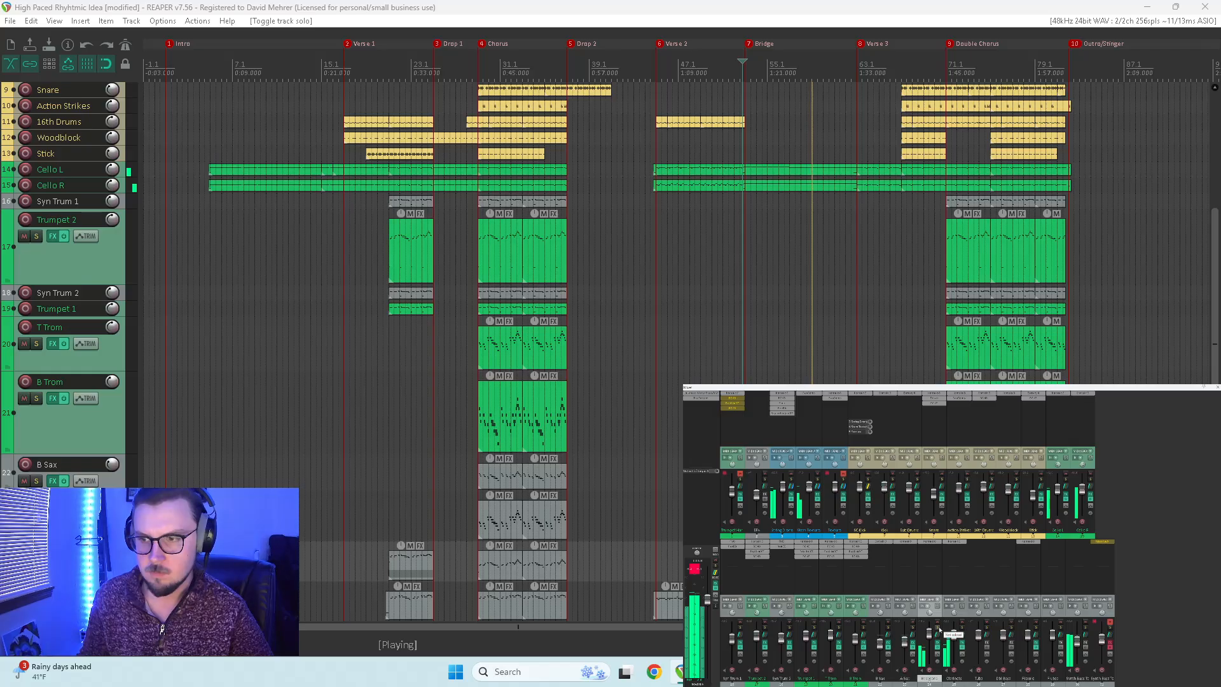
pyautogui.click(939, 630)
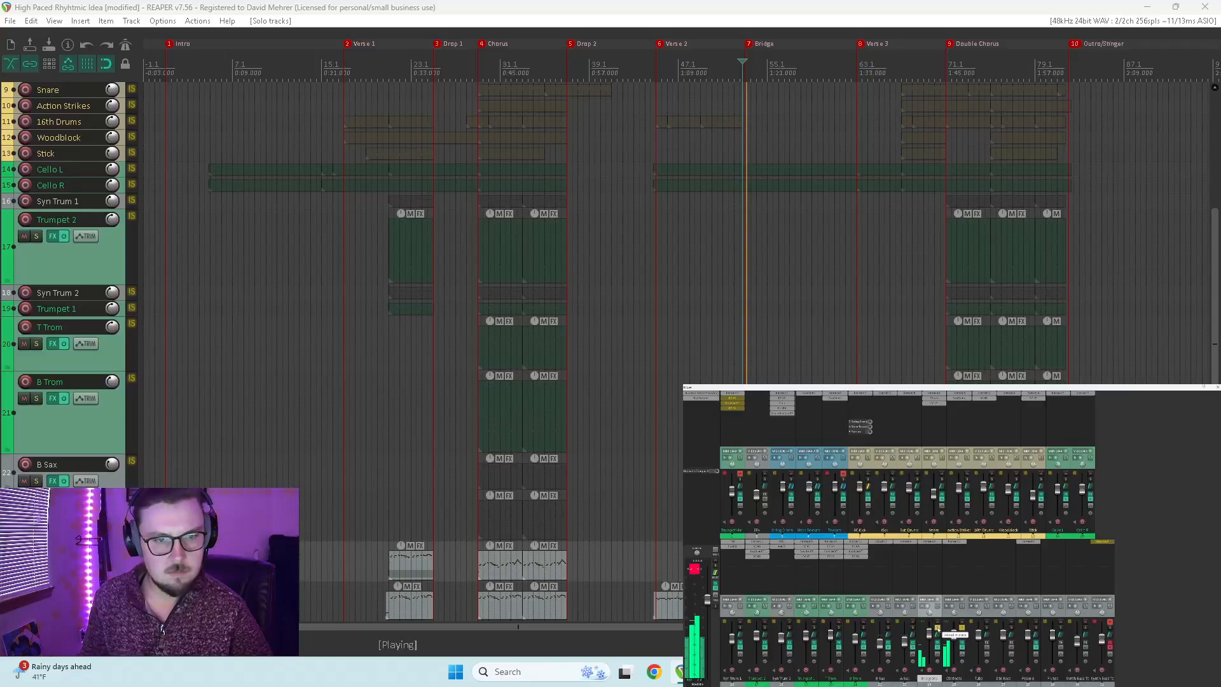
pyautogui.click(937, 630)
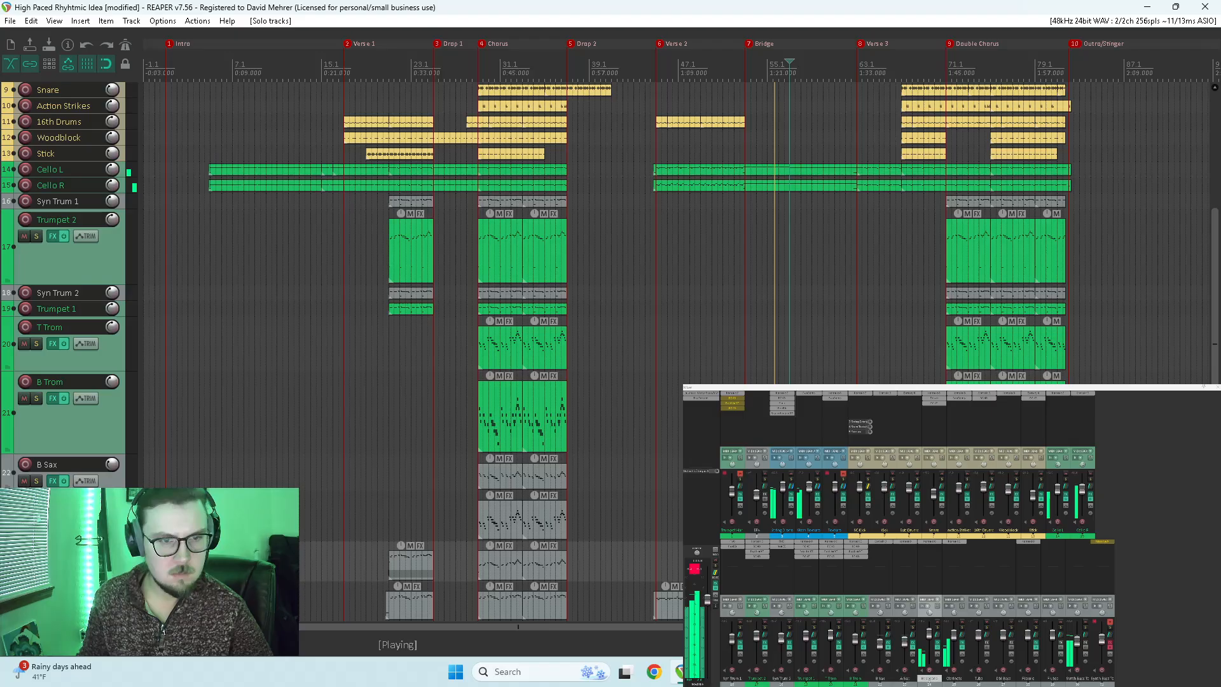
# Step: Raise the controller curve across the Bassoons' Bridge MIDI item to about three-quarters of the lane height and close the editor
pyautogui.doubleClick(788, 185)
pyautogui.moveTo(349, 589); pyautogui.dragTo(369, 466)
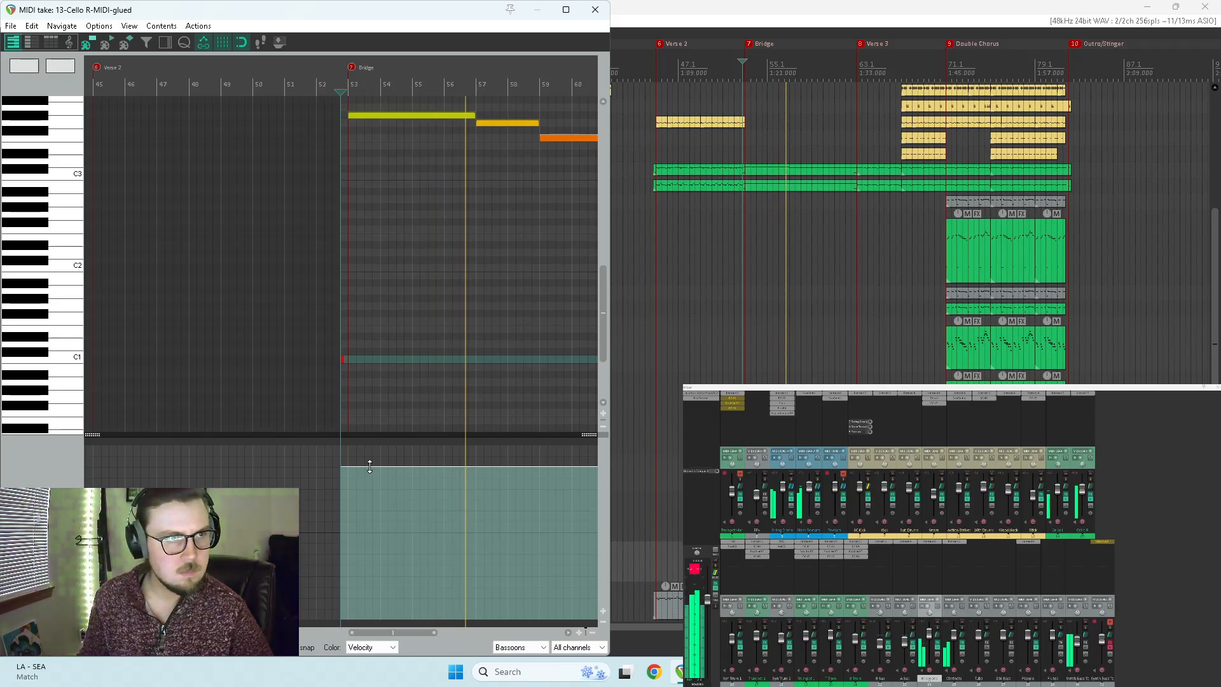
pyautogui.moveTo(370, 466); pyautogui.dragTo(364, 491)
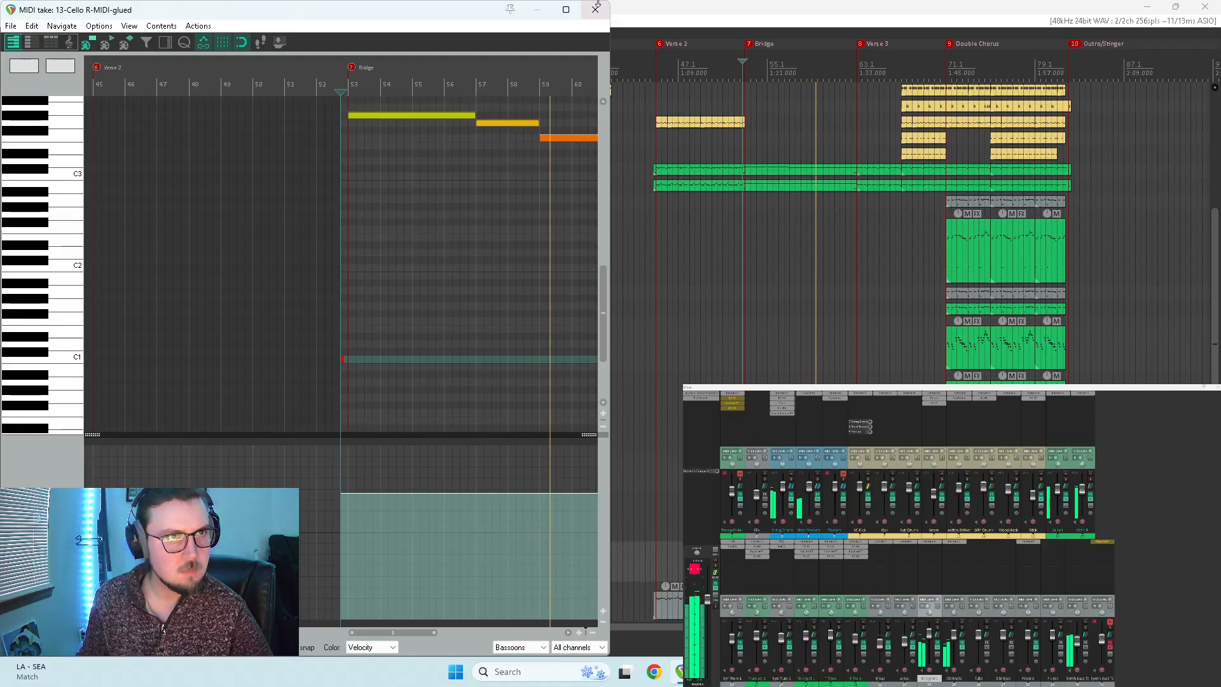
pyautogui.press('Escape')
# Step: Replay the Bridge, listening to the track after the Bassoons alone and together with the Bassoons, and clear the solos
pyautogui.click(912, 628)
pyautogui.click(912, 628)
pyautogui.press('space')
pyautogui.press('space')
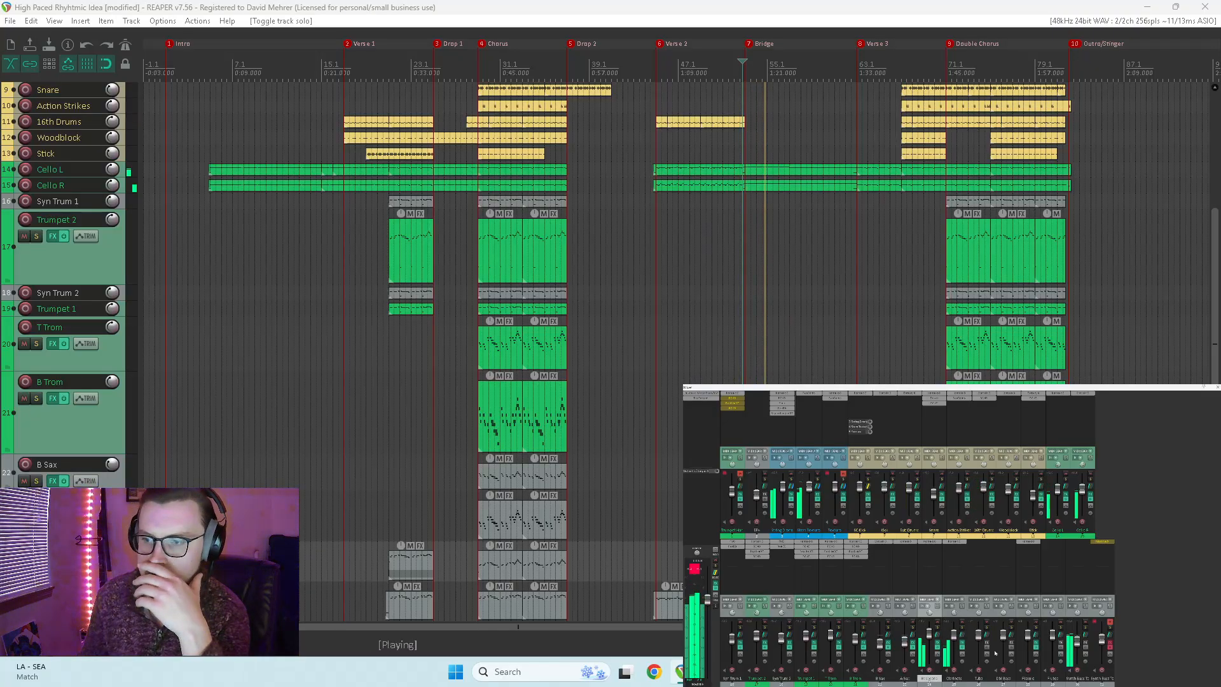
pyautogui.click(962, 629)
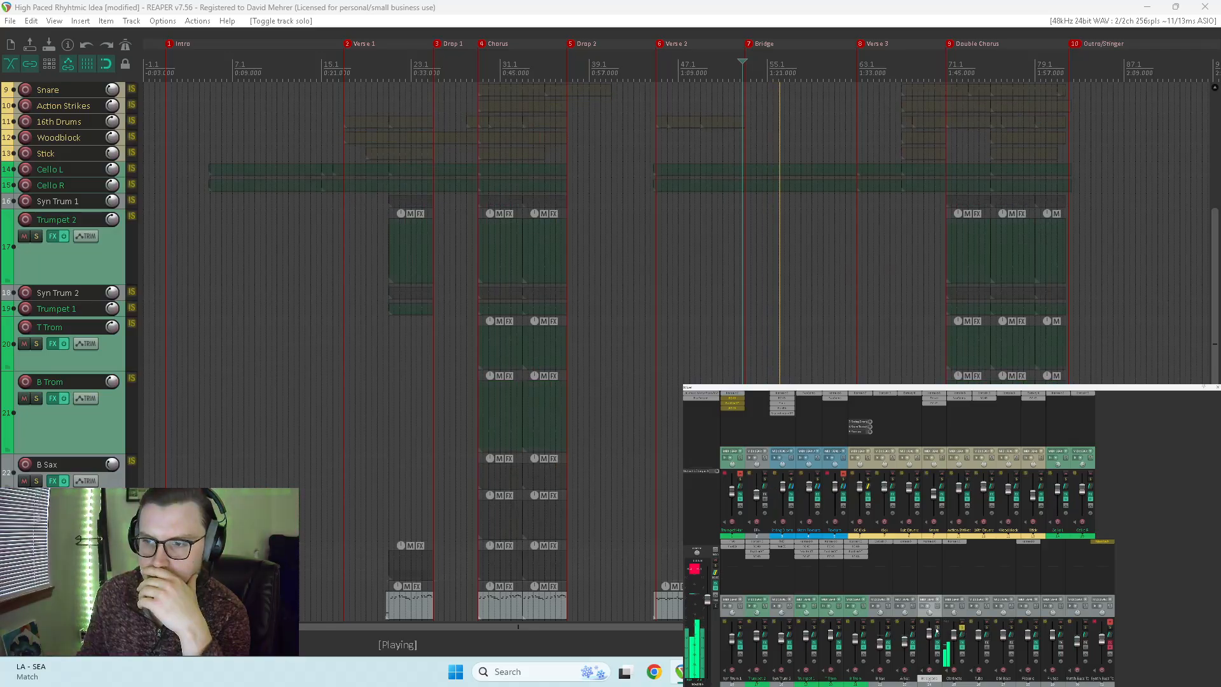
pyautogui.click(937, 628)
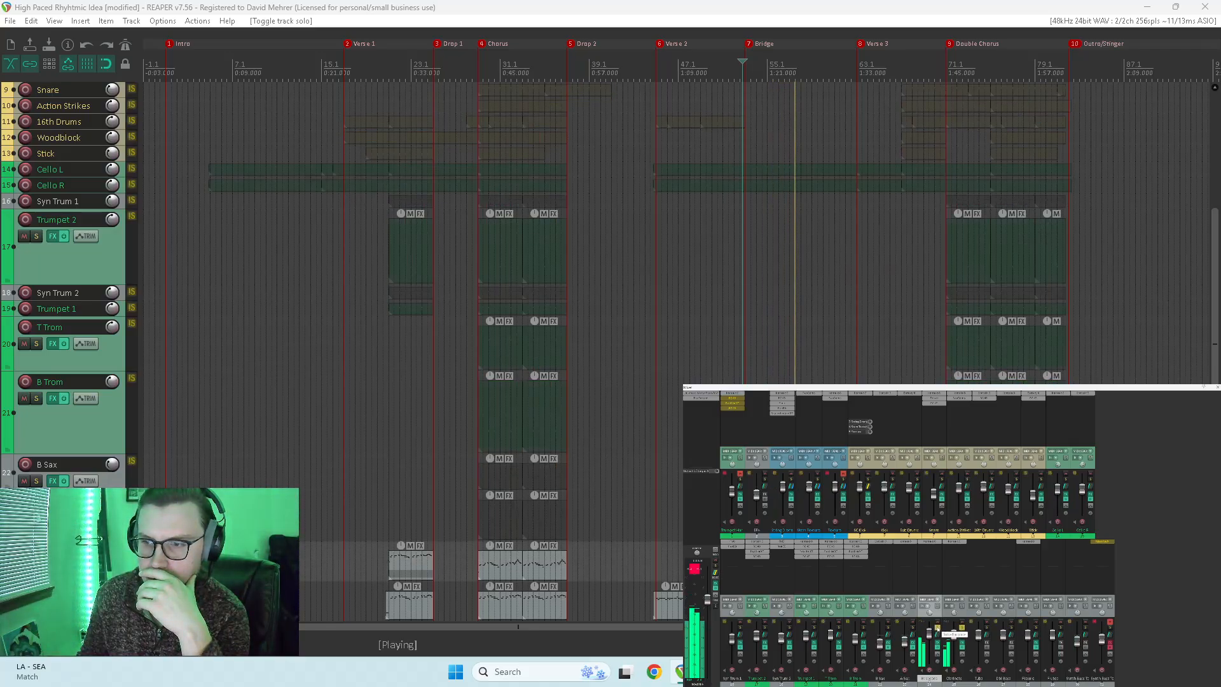
pyautogui.moveTo(937, 628); pyautogui.dragTo(955, 632)
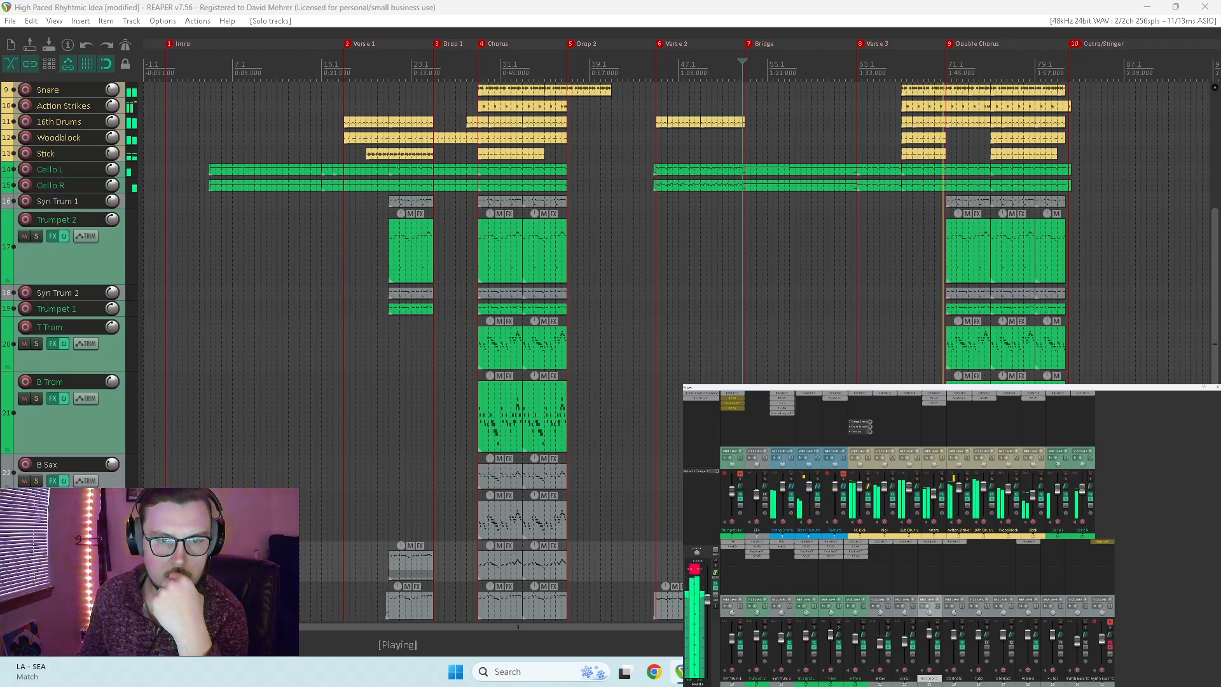
# Step: Insert a short C#1 note at the start of the Bassoons' first Double Chorus MIDI item, check Kontakt 8's response, and close the editor
pyautogui.doubleClick(962, 564)
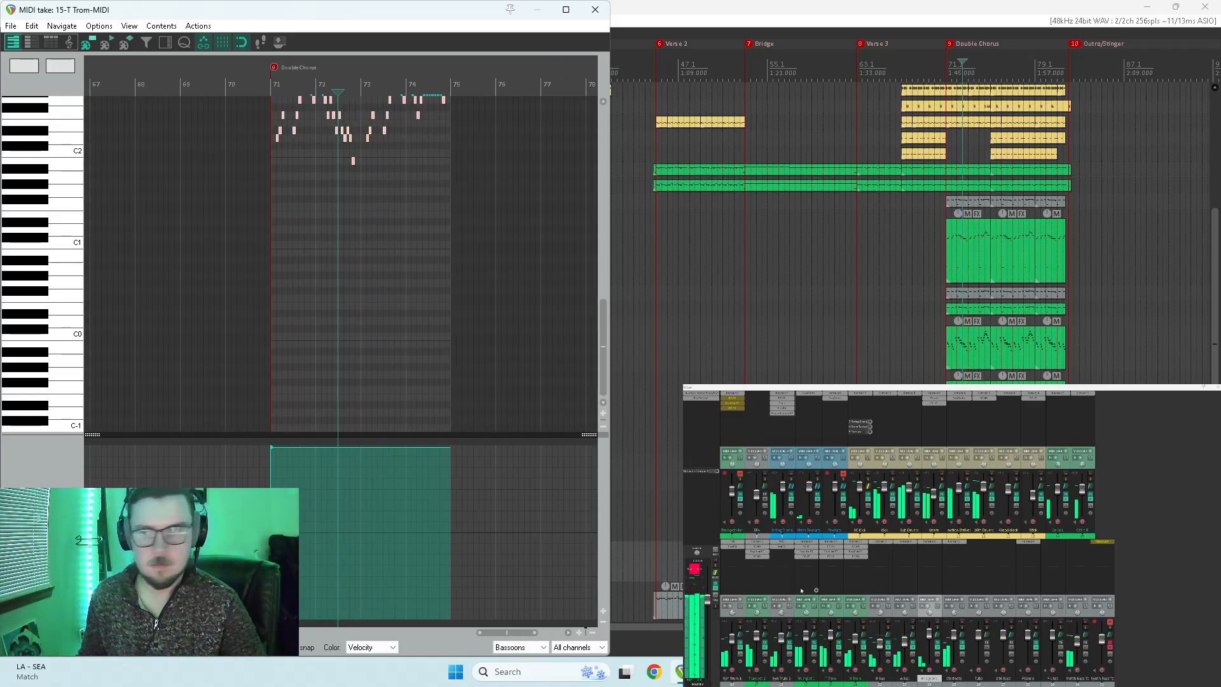
pyautogui.press('space')
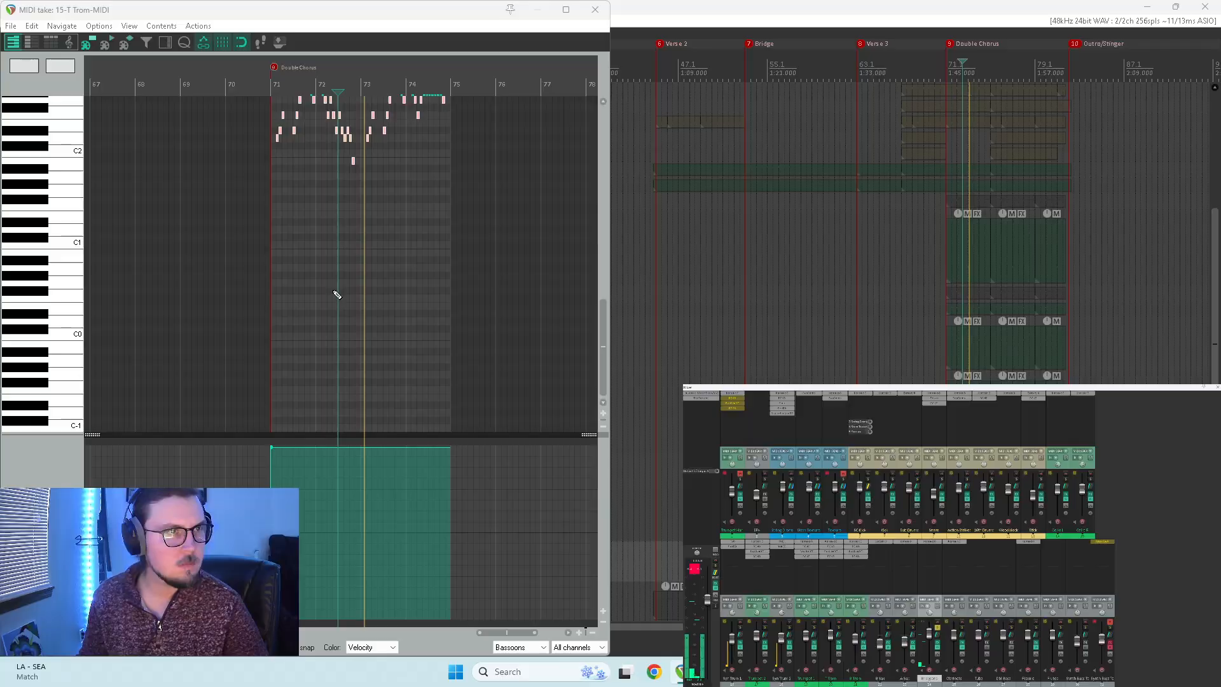
pyautogui.press('space')
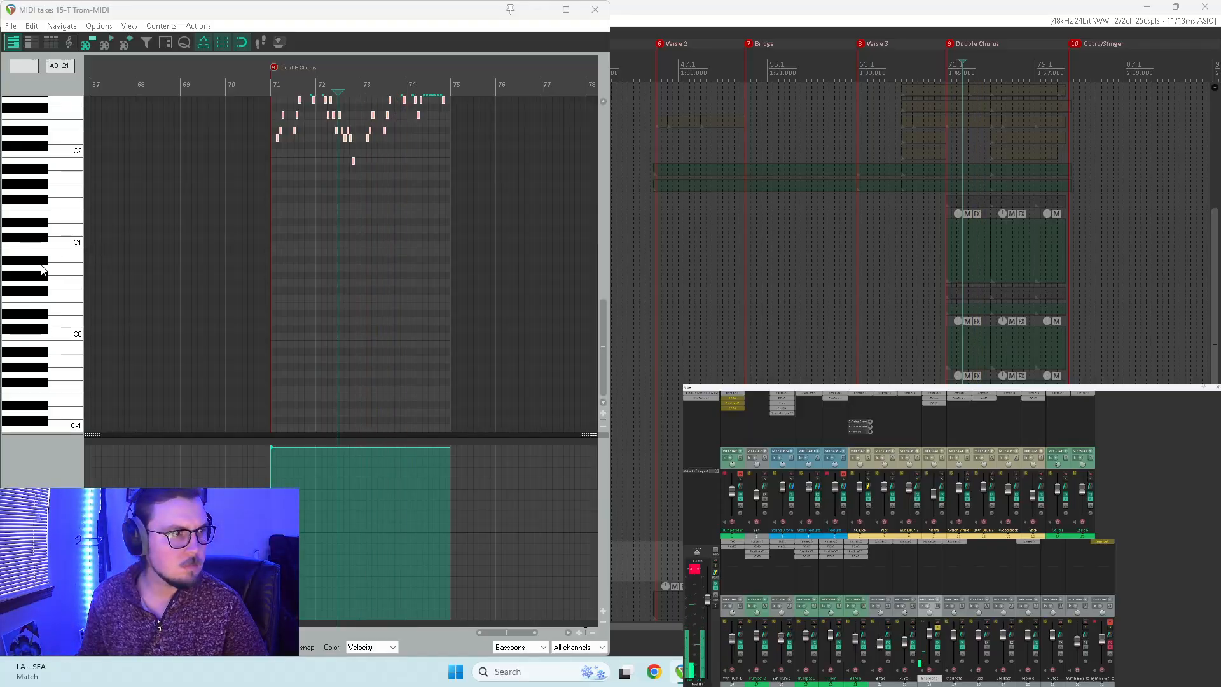
pyautogui.click(36, 239)
pyautogui.press('space')
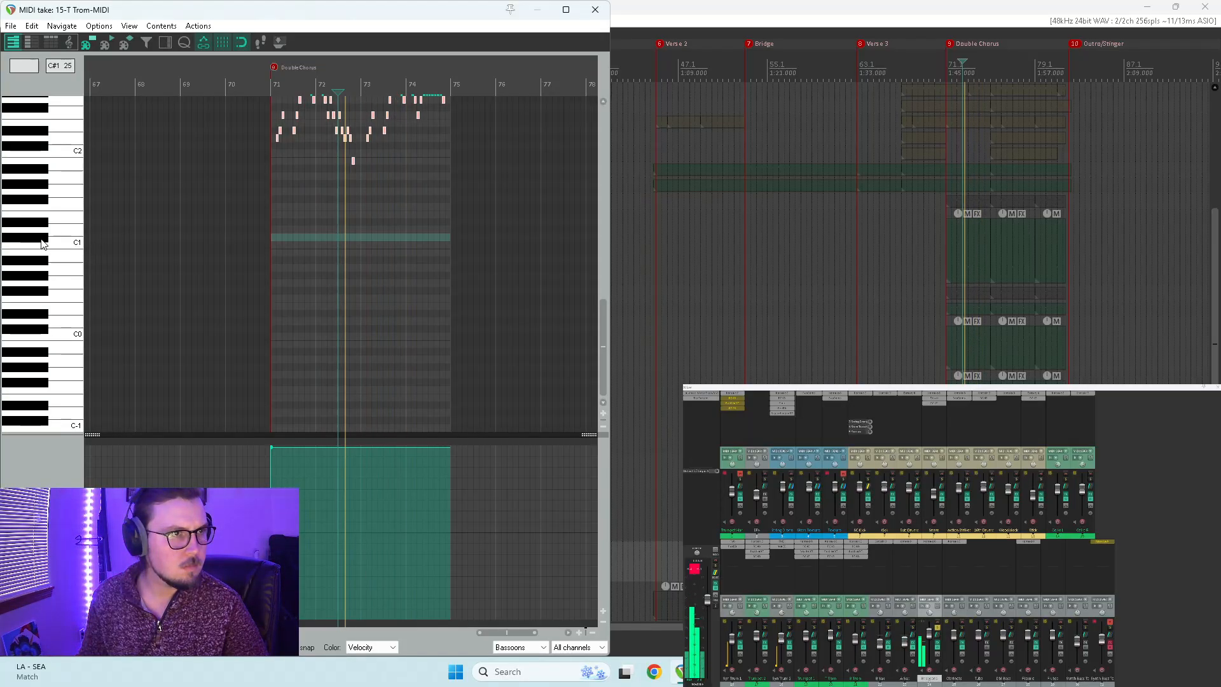
pyautogui.click(273, 236)
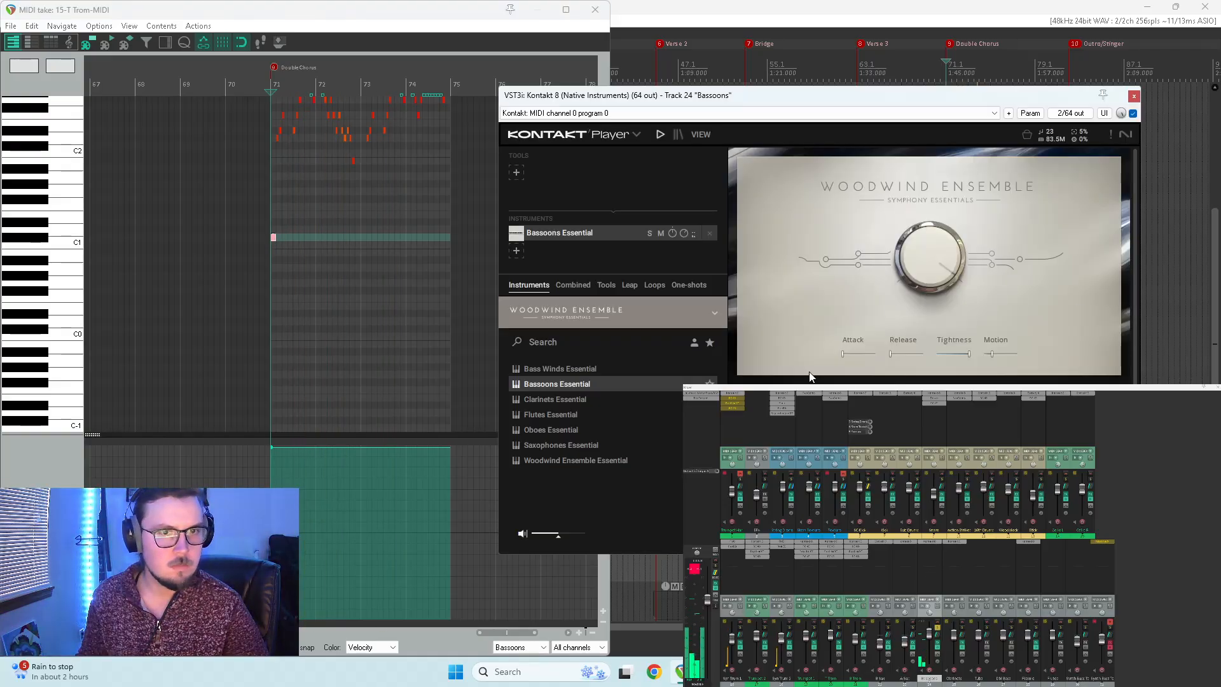
pyautogui.click(1132, 113)
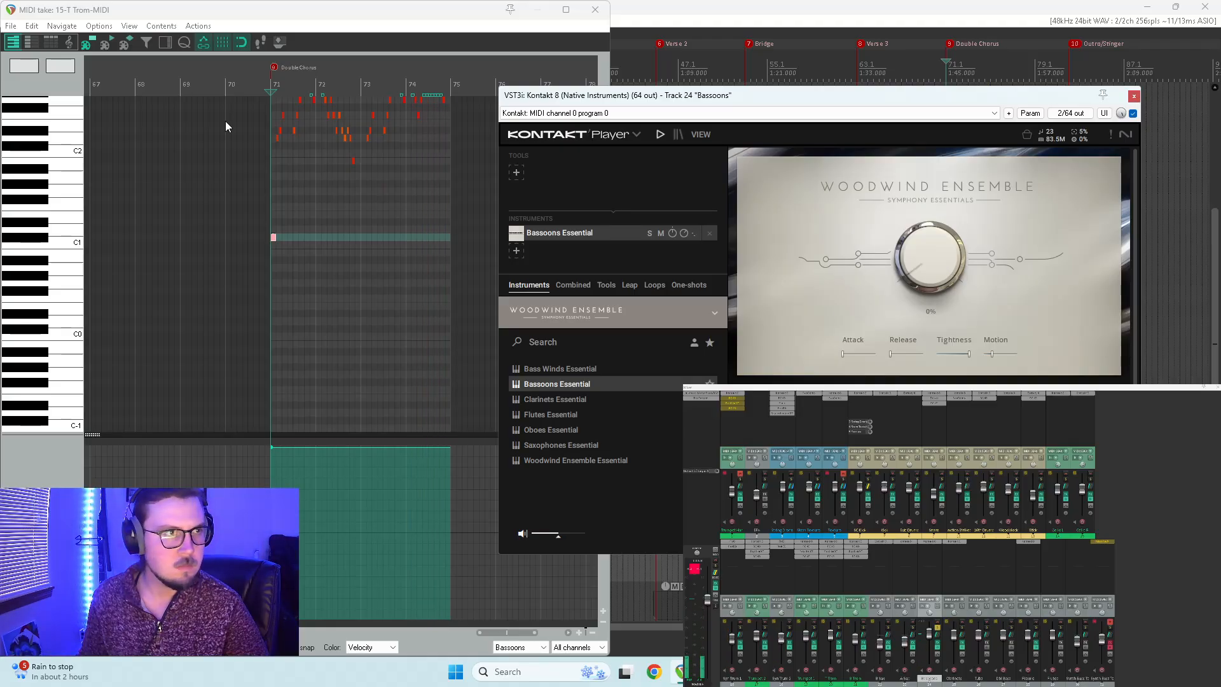
pyautogui.click(595, 9)
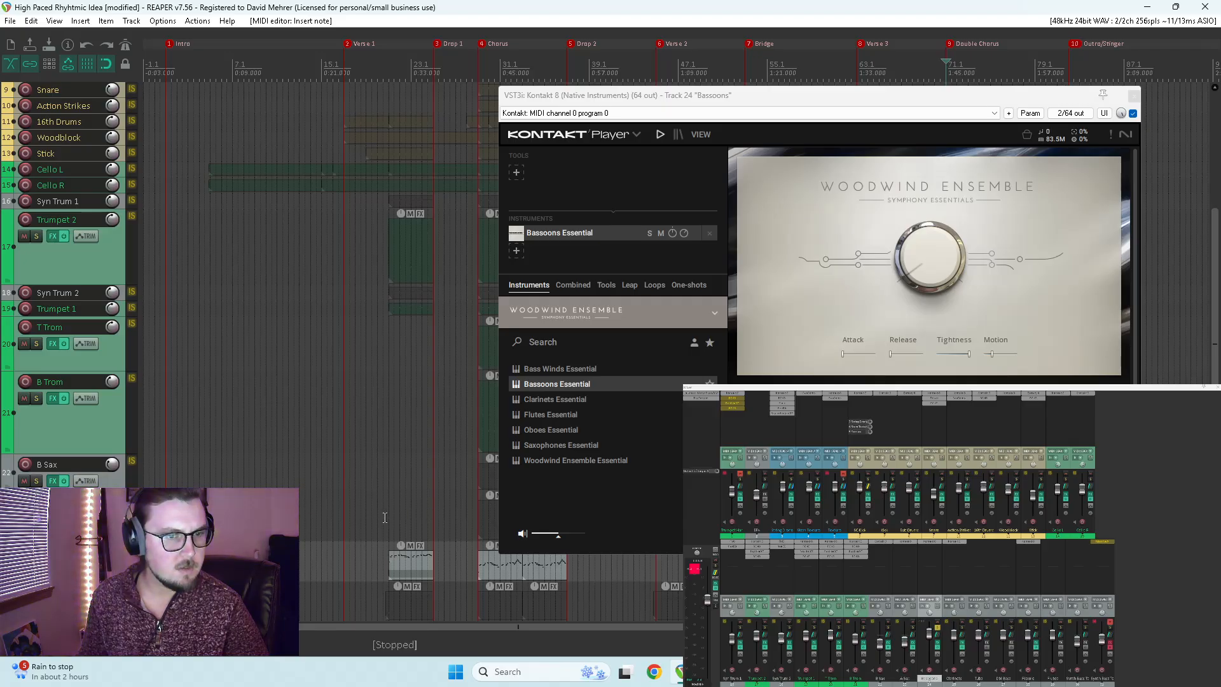
# Step: Play the soloed Bassoons from the Bridge, Verse 3 and just before the Double Chorus, checking Kontakt 8's response, and close the plug-in window
pyautogui.click(734, 572)
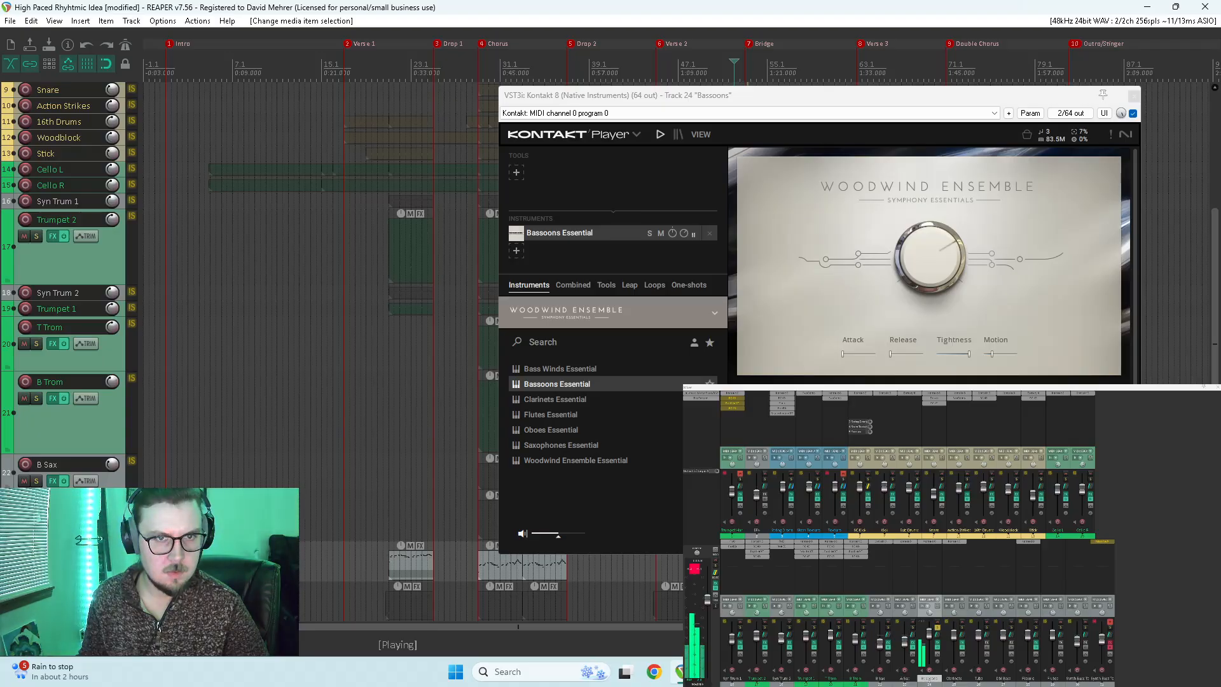
pyautogui.click(851, 601)
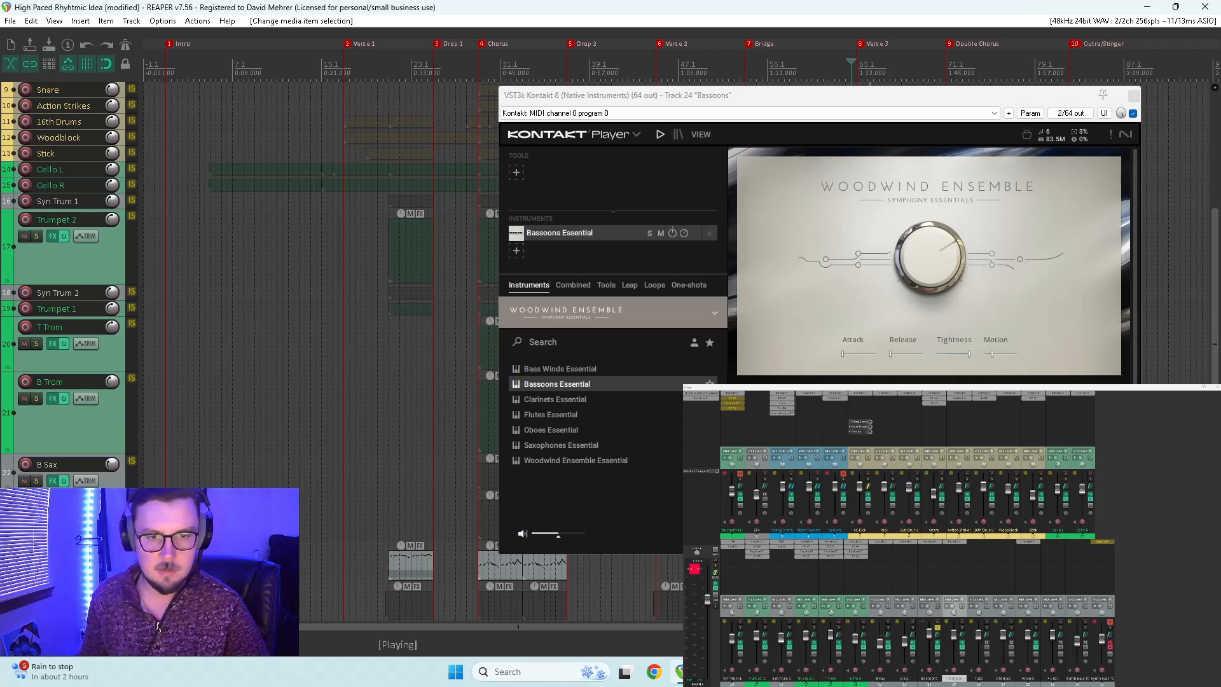
pyautogui.click(939, 567)
pyautogui.click(1134, 95)
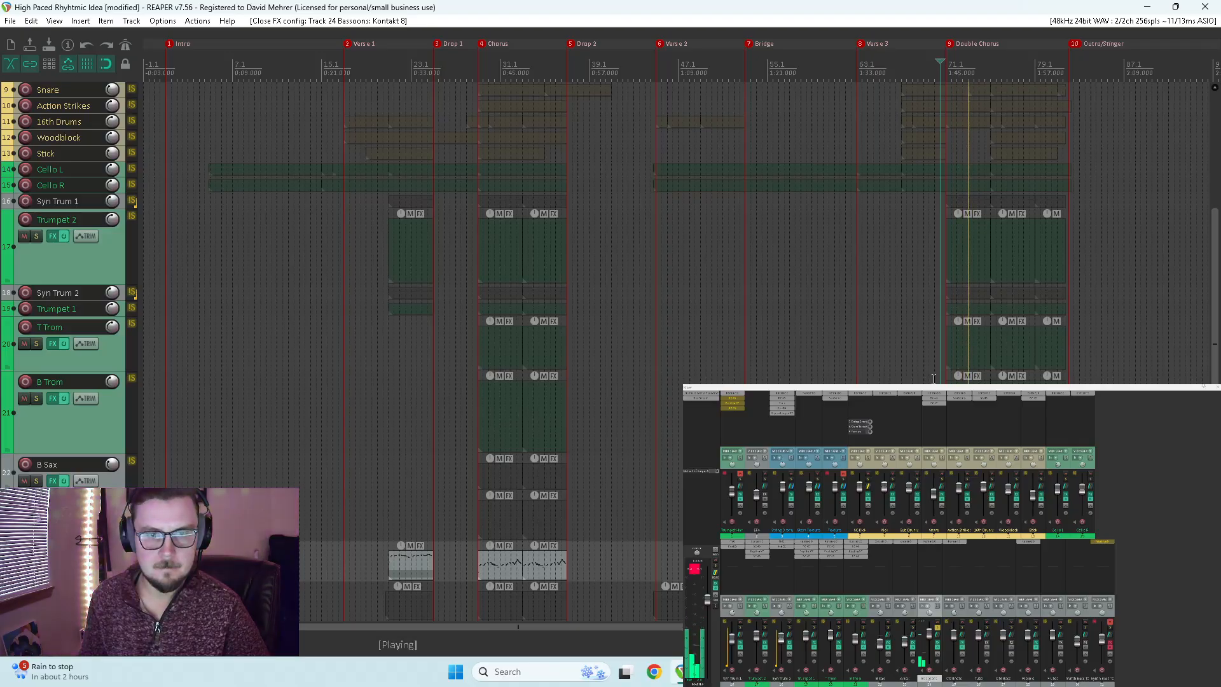
# Step: Delete the low starting note from the Bassoons' second Double Chorus MIDI item, close the editor, unsolo the track and stop playback
pyautogui.scroll(2, 933, 379)
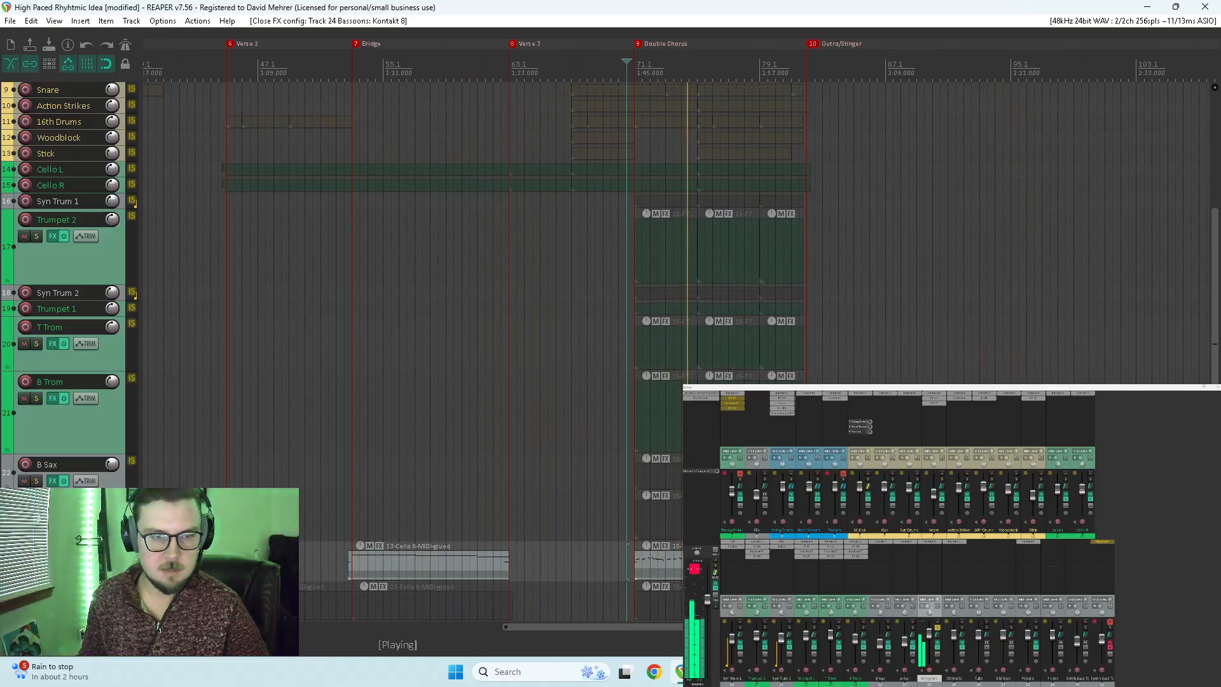
pyautogui.doubleClick(729, 564)
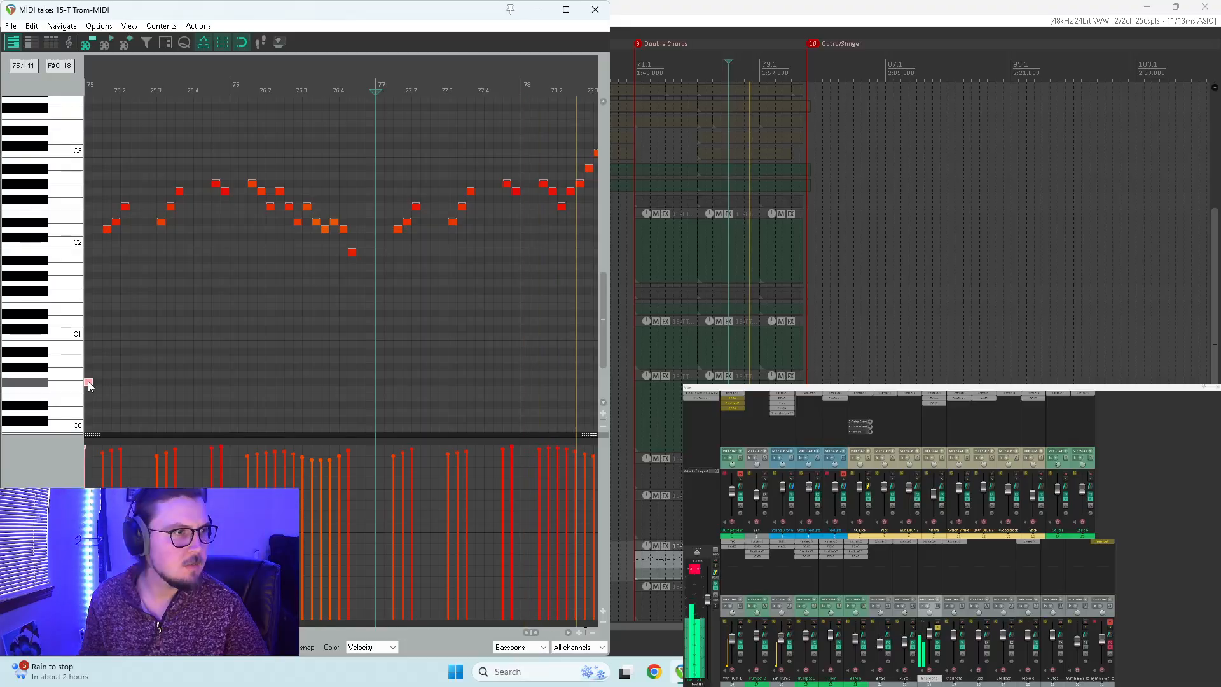
pyautogui.scroll(-3, 89, 382)
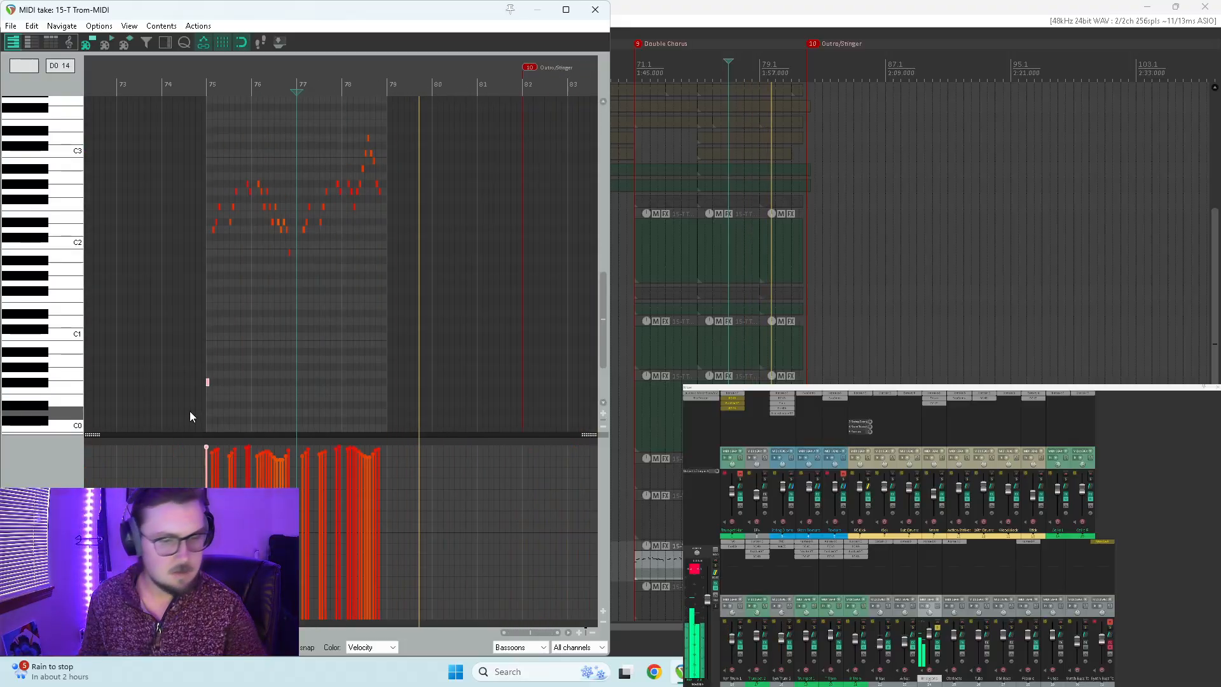
pyautogui.click(592, 11)
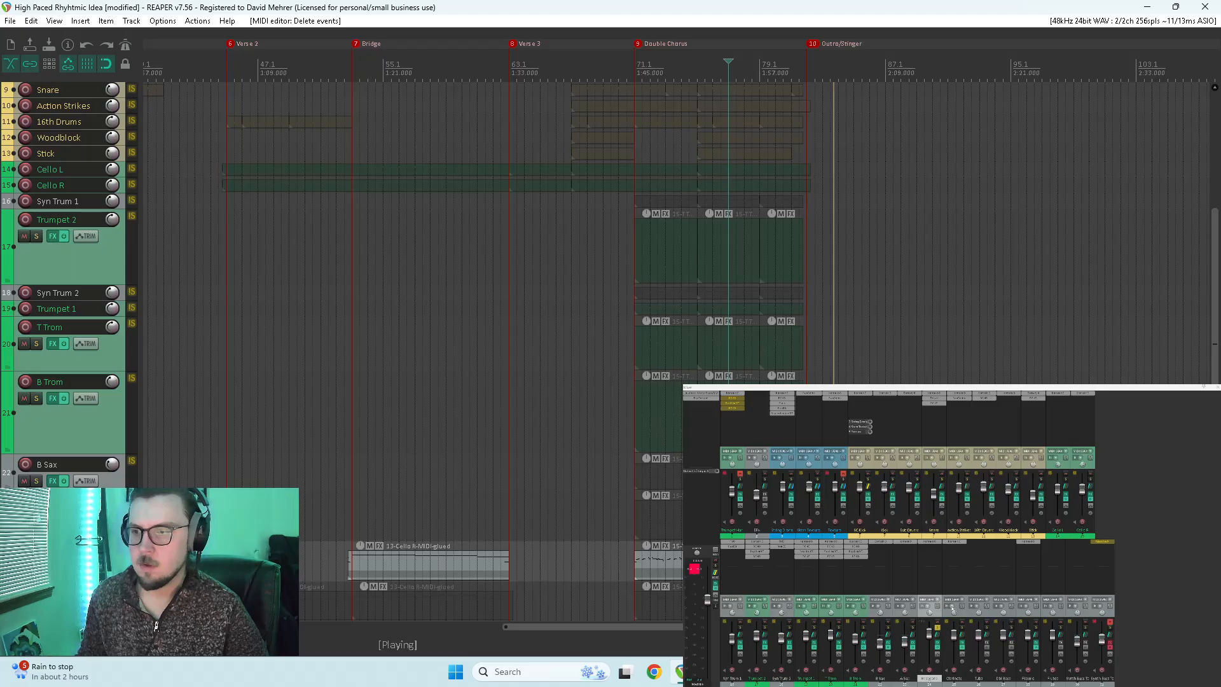
pyautogui.click(937, 628)
pyautogui.press('space')
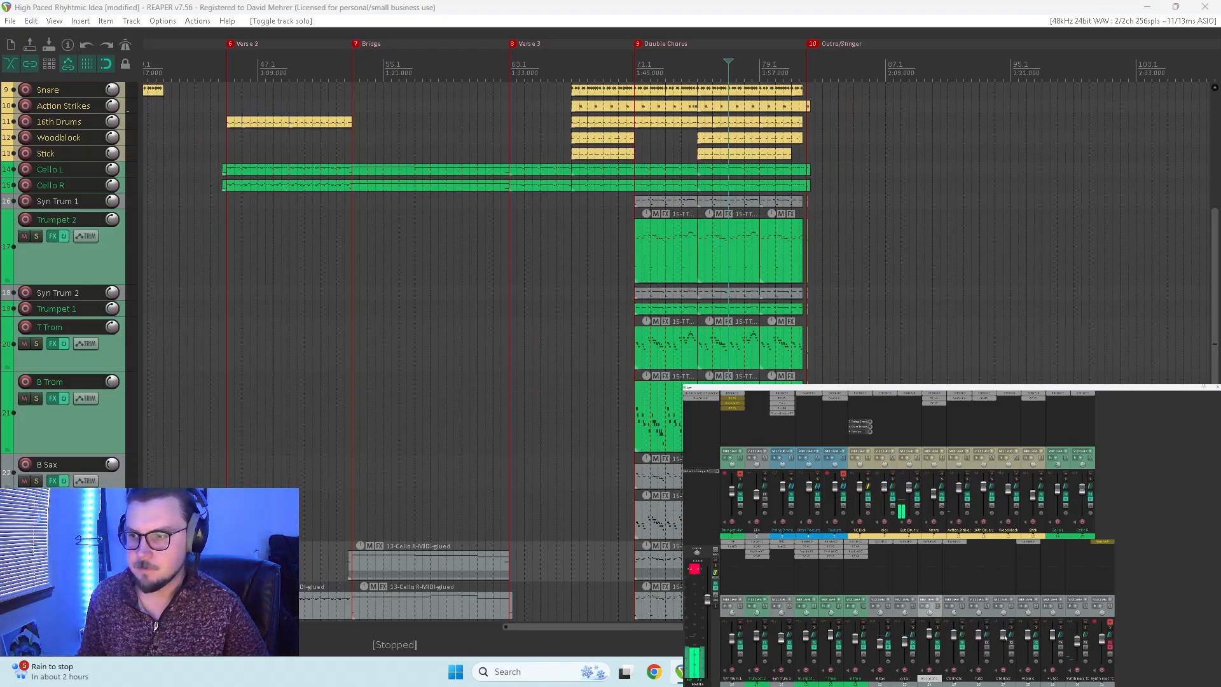
# Step: Add the VST3i Kontakt 8 instrument to the Tuba track
pyautogui.click(987, 615)
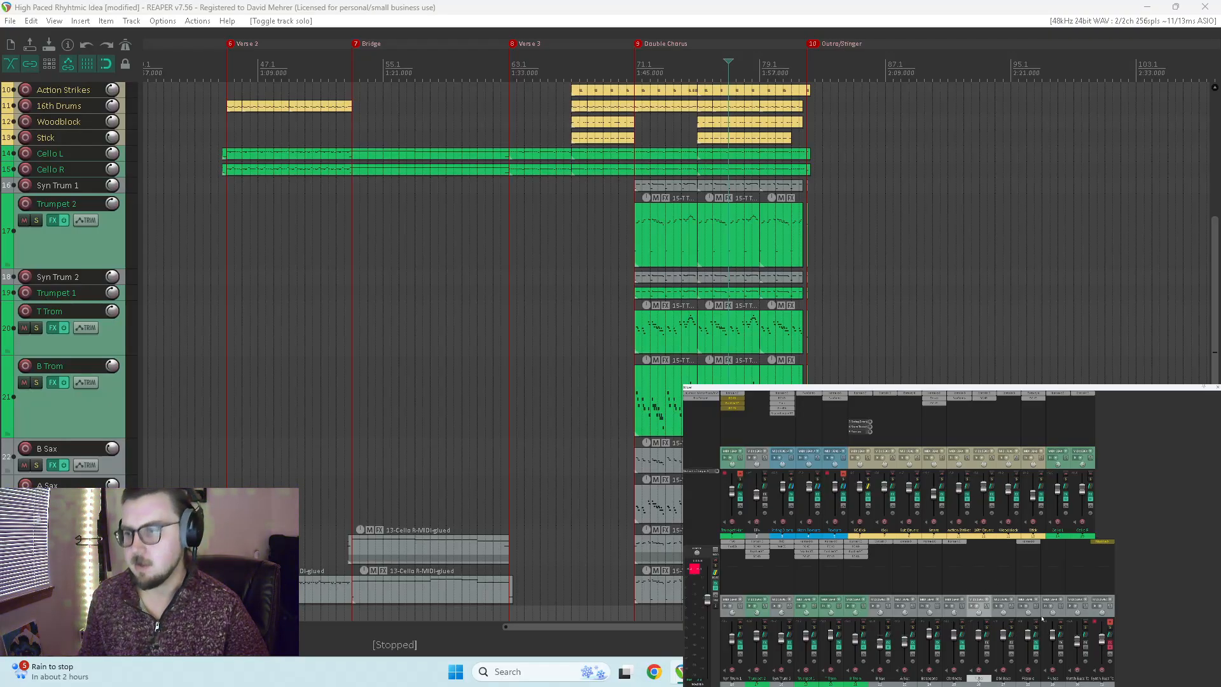
pyautogui.click(982, 544)
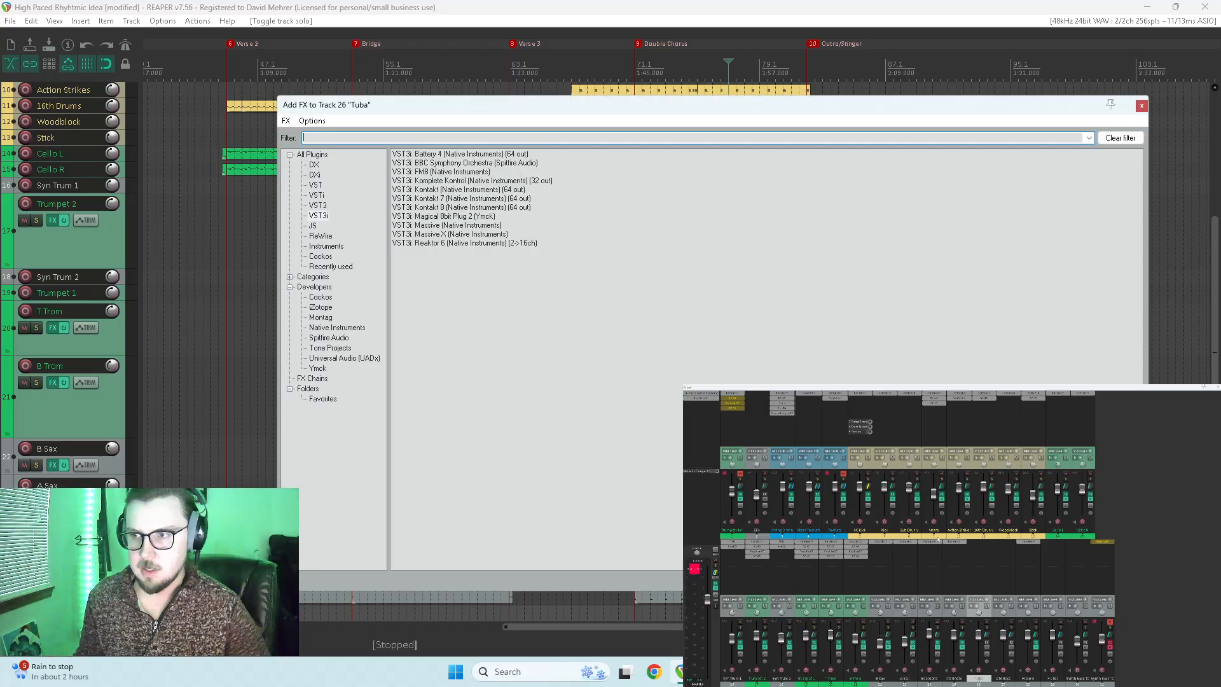
pyautogui.doubleClick(437, 208)
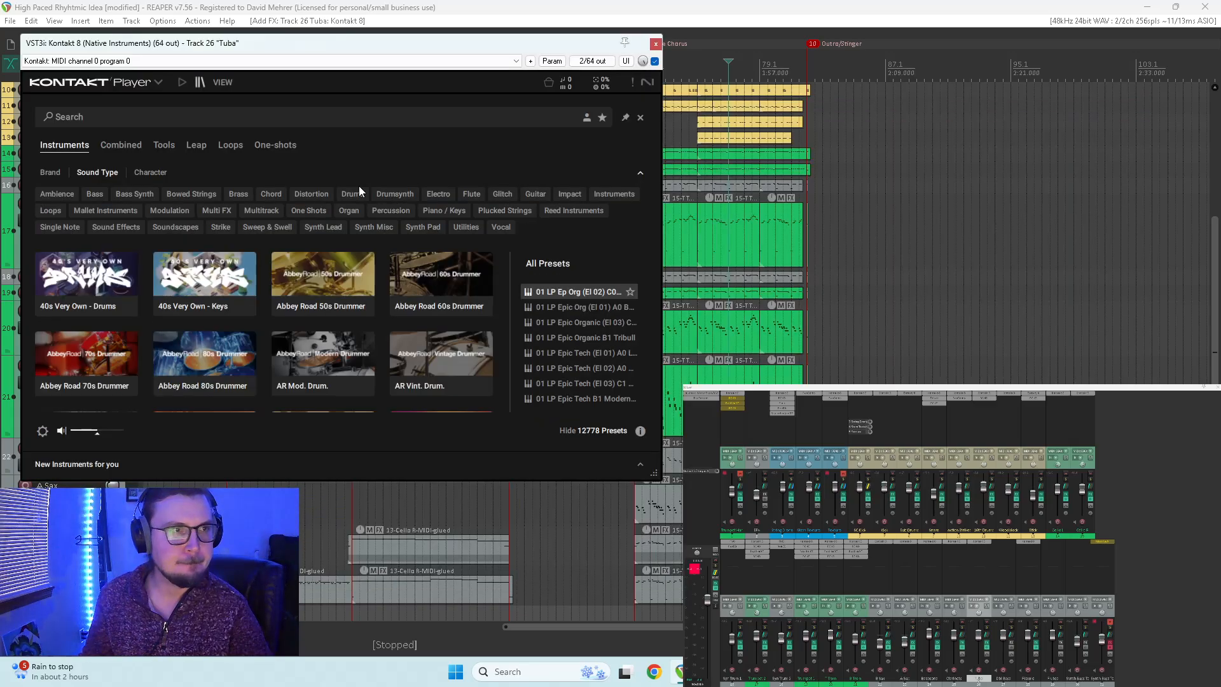
# Step: Search the Kontakt 8 library for "tuba" and audition the Tuba, Tuba Essential and Tubas Essential presets
pyautogui.click(188, 126)
pyautogui.write('tu')
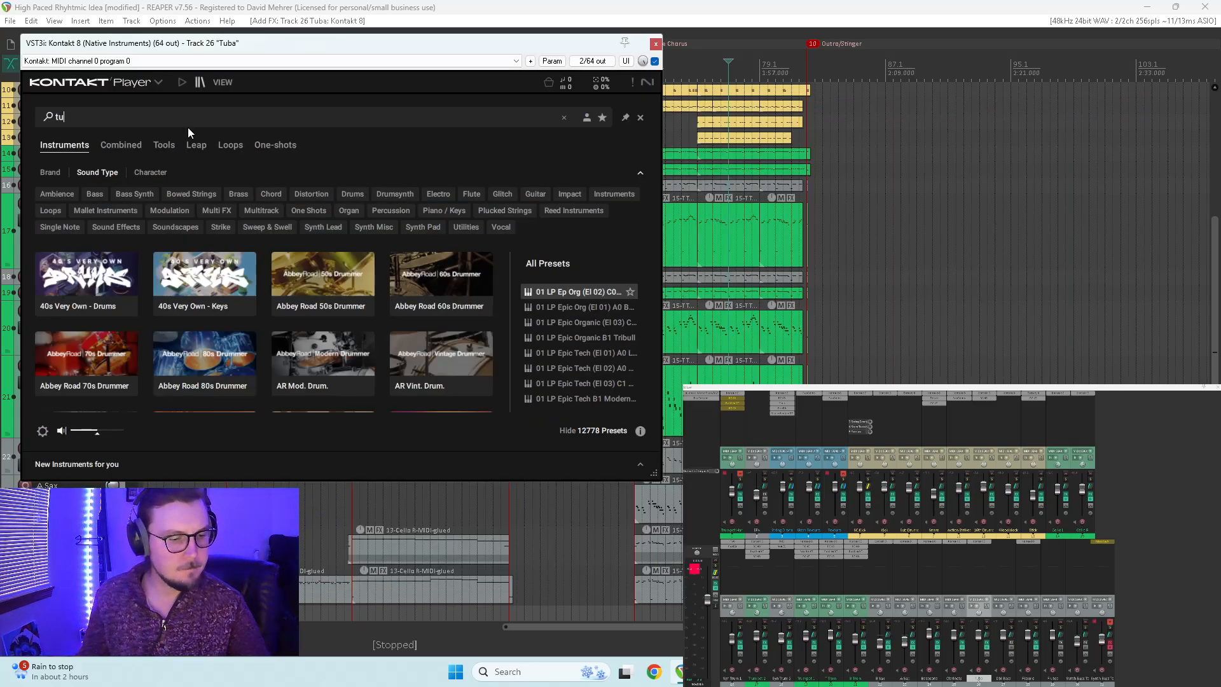
pyautogui.write('ba')
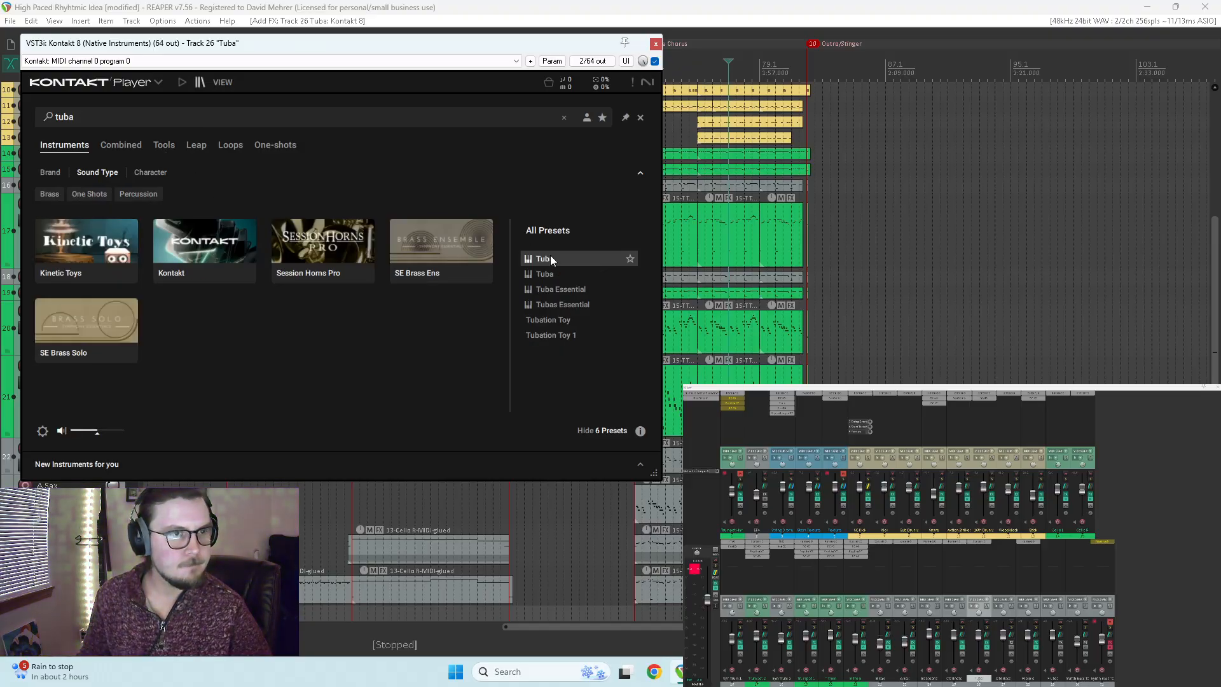
pyautogui.click(559, 273)
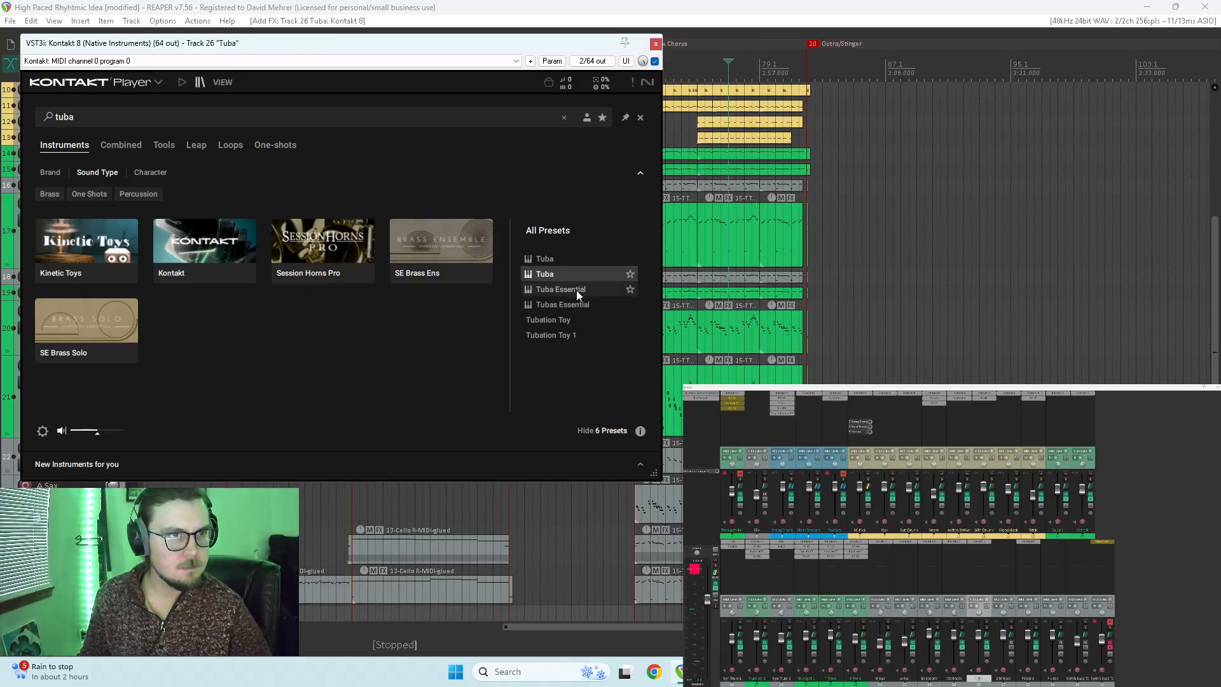
pyautogui.click(576, 290)
pyautogui.click(579, 305)
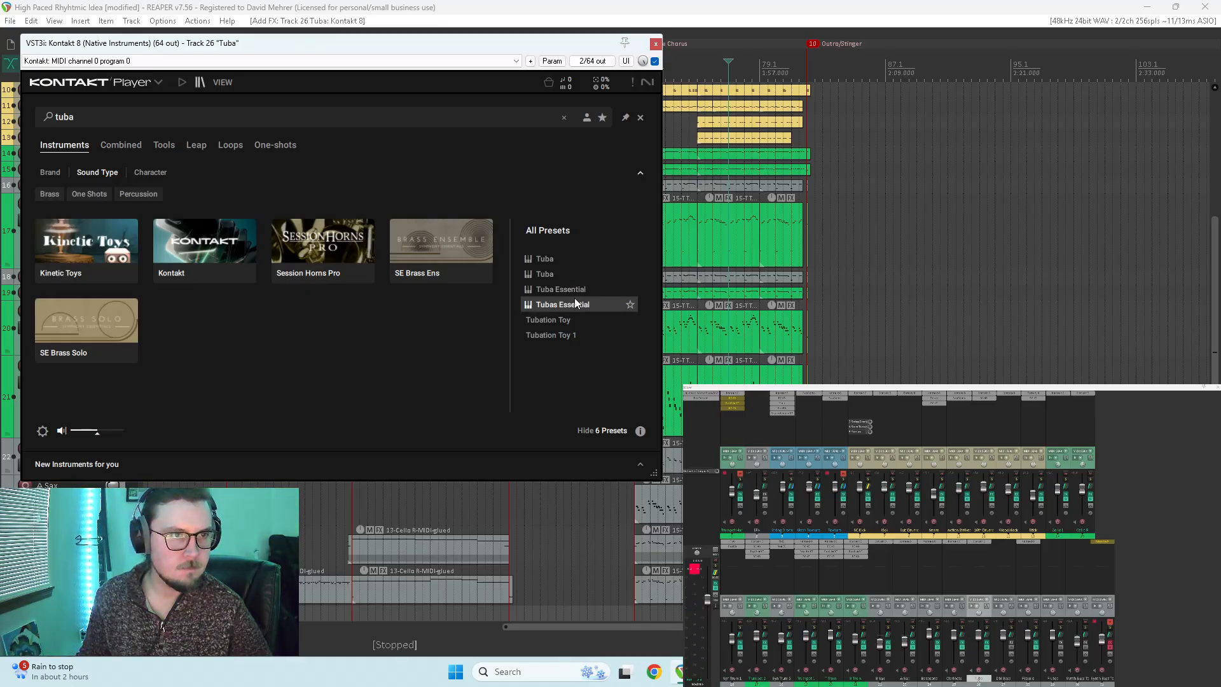
pyautogui.click(560, 260)
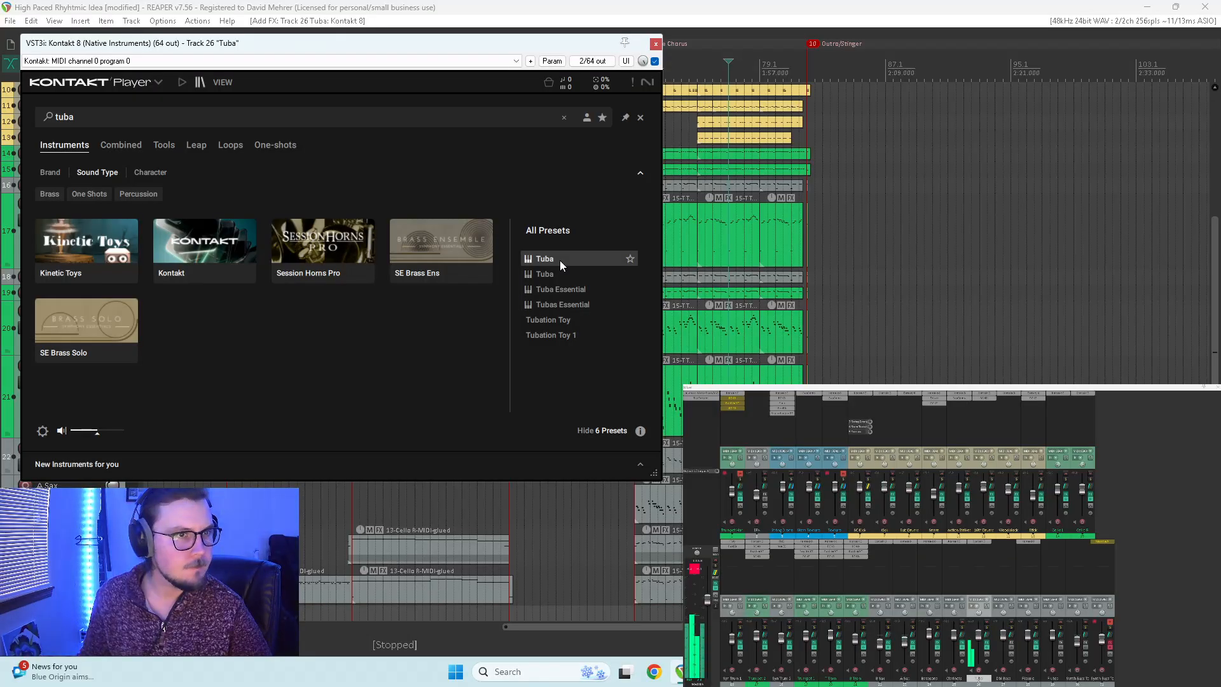
# Step: Load the Tuba solo instrument from Session Horns Pro and switch its articulation to Staccato
pyautogui.click(201, 236)
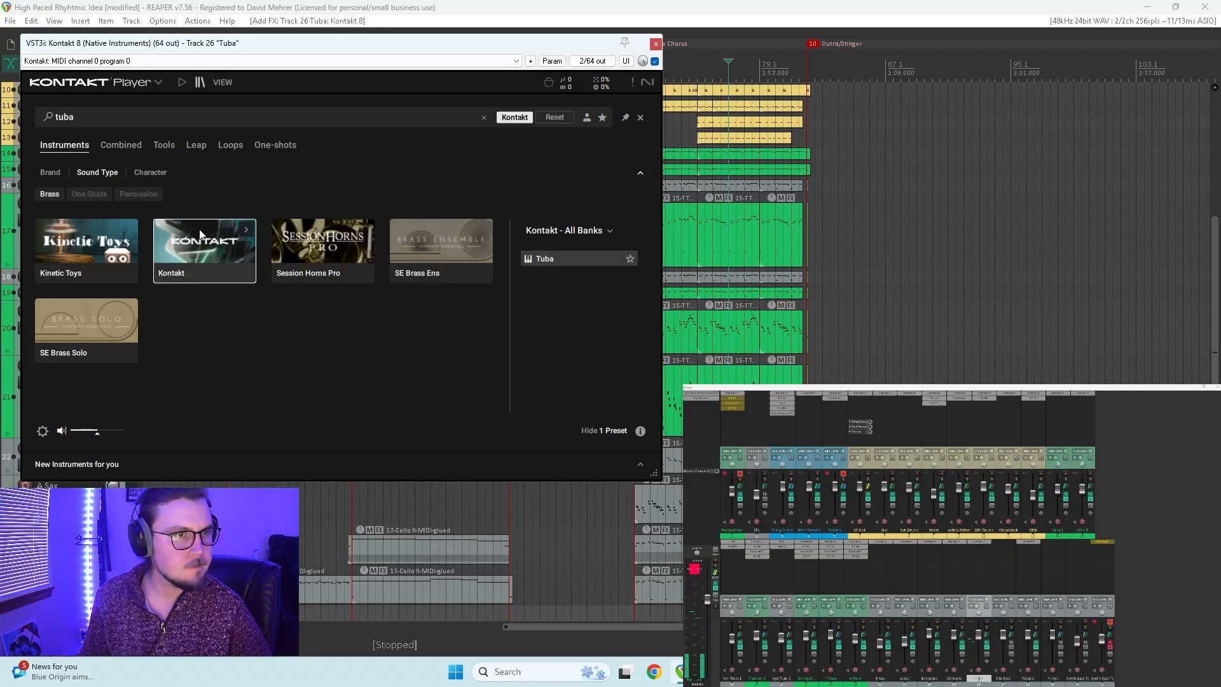
pyautogui.click(197, 239)
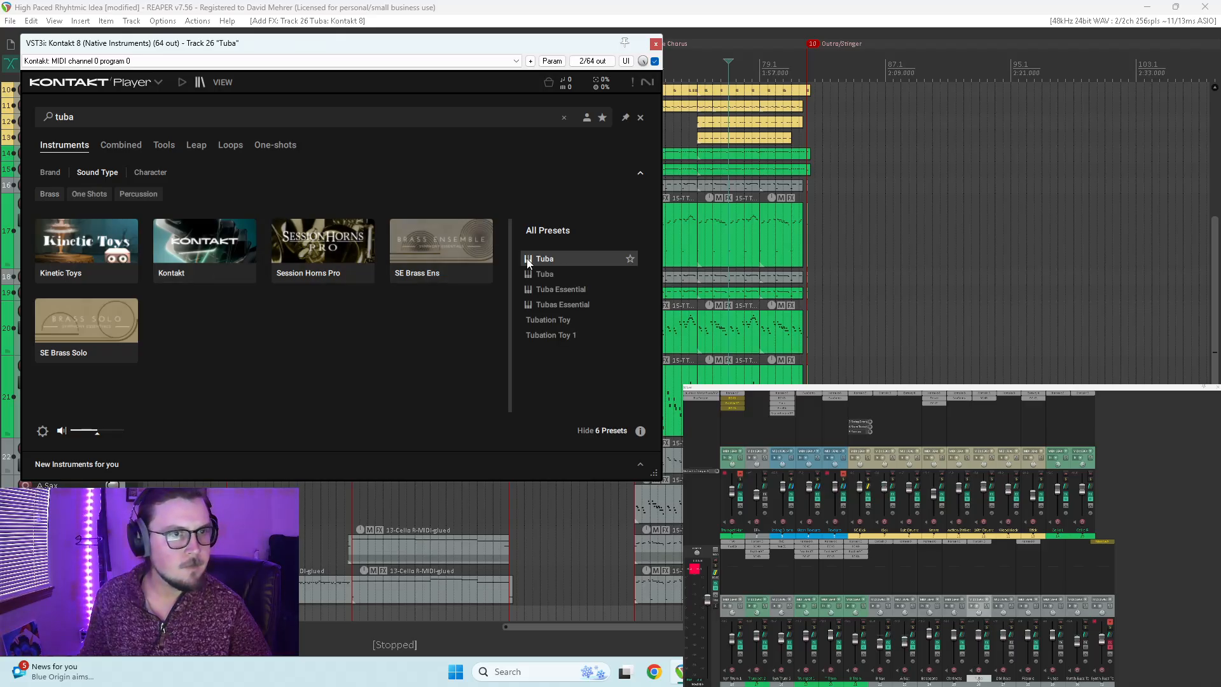
pyautogui.click(564, 273)
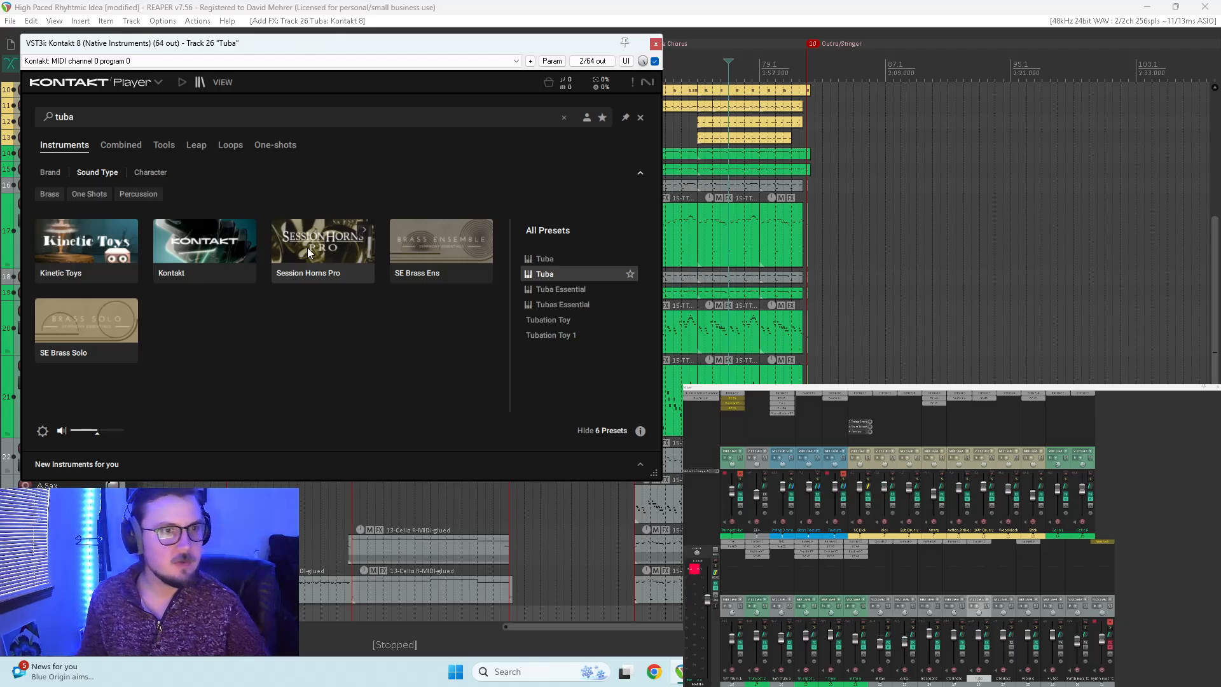
pyautogui.doubleClick(562, 274)
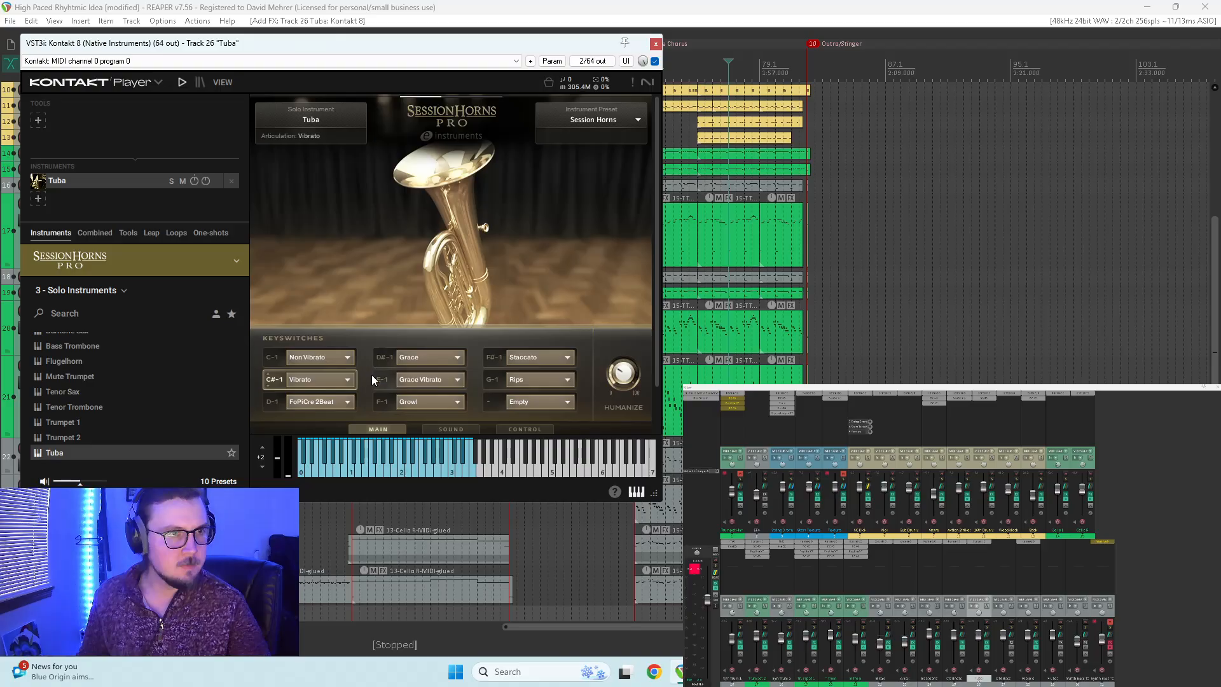
pyautogui.click(493, 357)
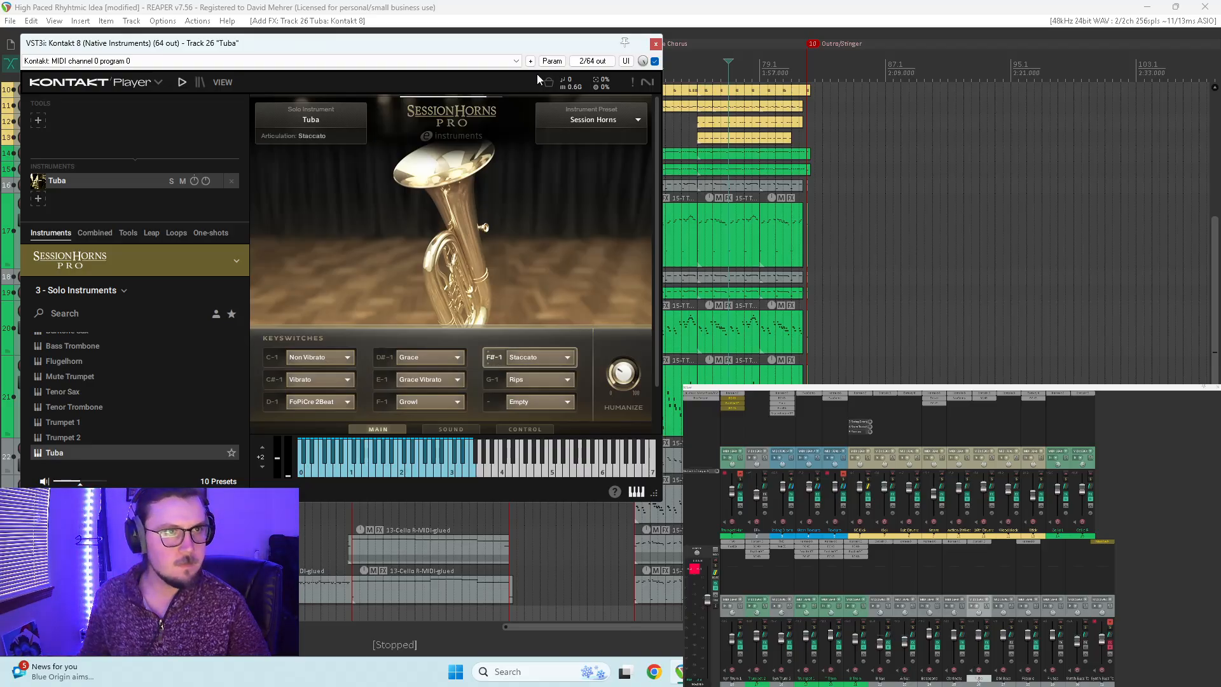
# Step: Record-arm the Tuba track, close its Kontakt 8 window and start playback from just before Verse 2
pyautogui.click(978, 671)
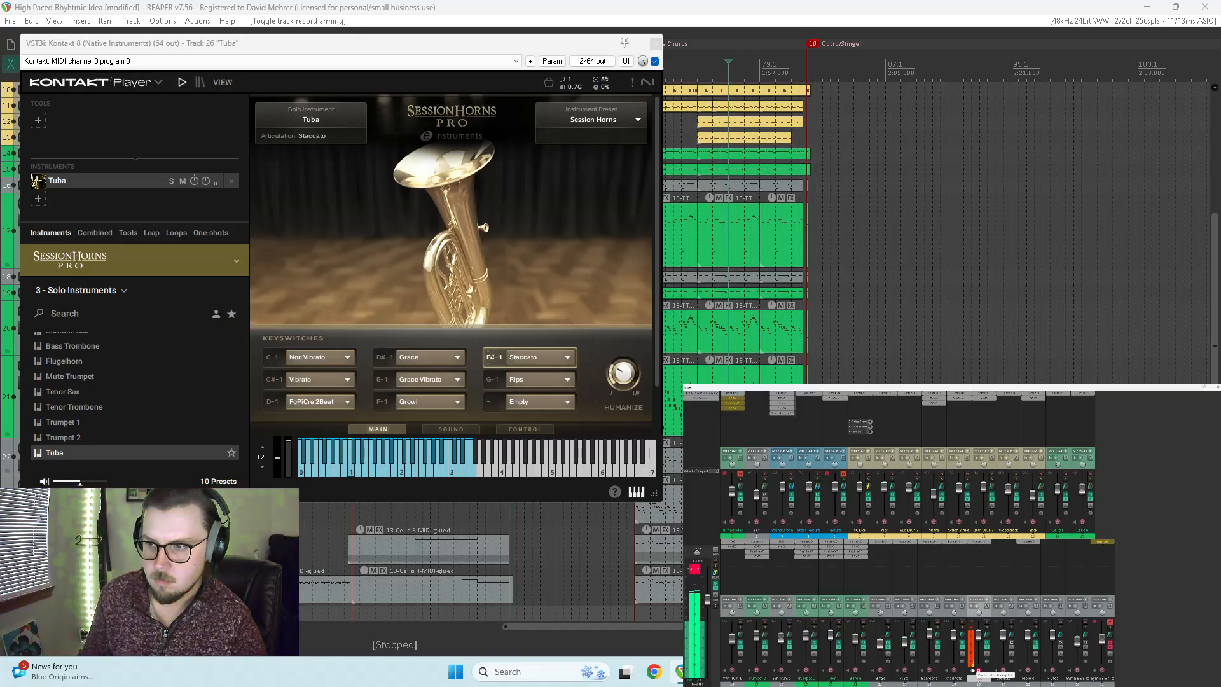
pyautogui.click(654, 43)
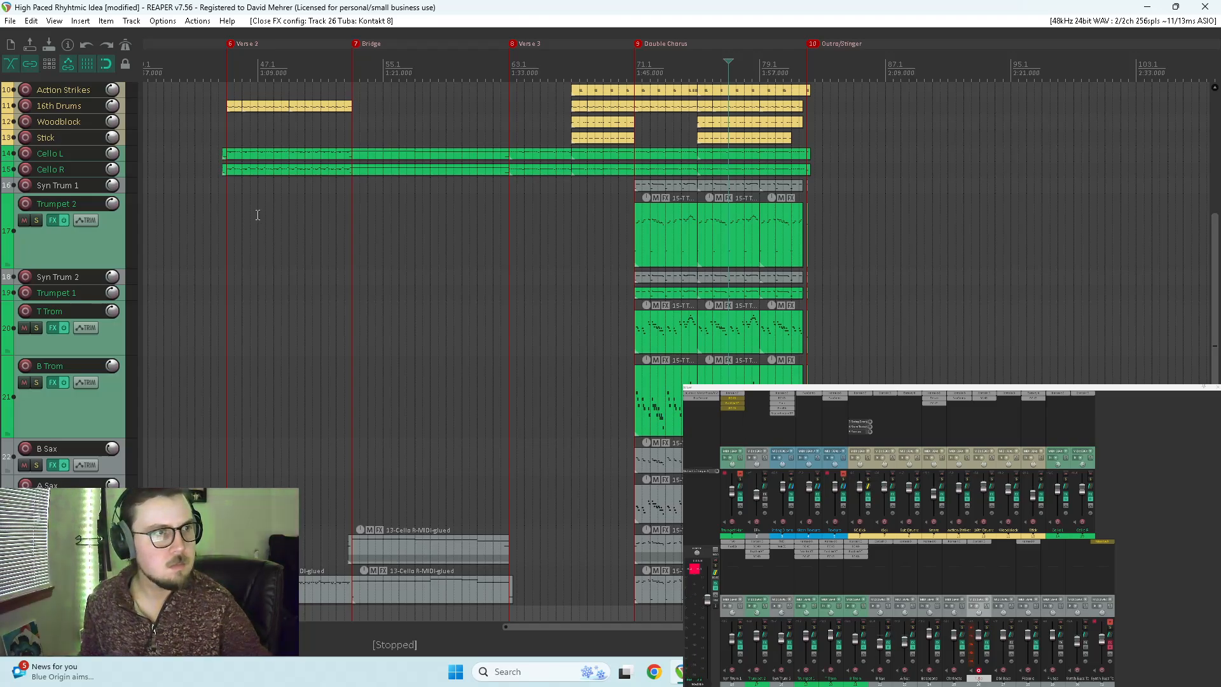
pyautogui.click(185, 231)
pyautogui.press('space')
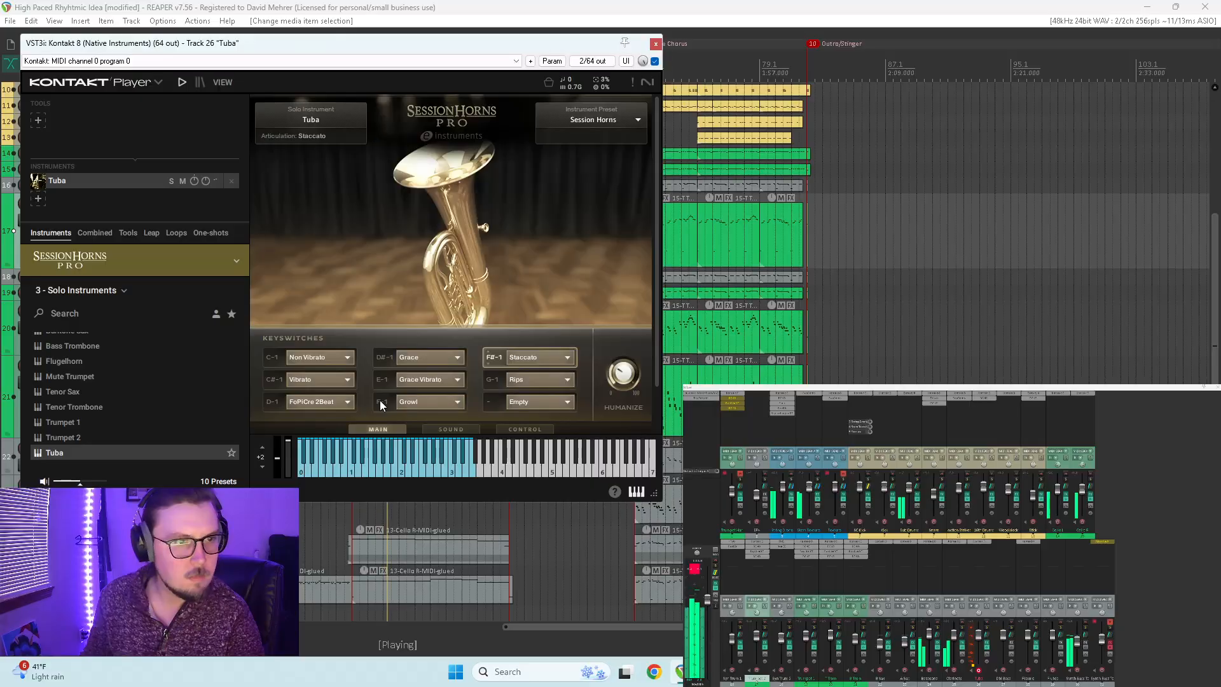
# Step: Try the tuba's FoPiCre 2Beat articulation during playback, return to Staccato, then close the plug-in and stop playback
pyautogui.click(272, 402)
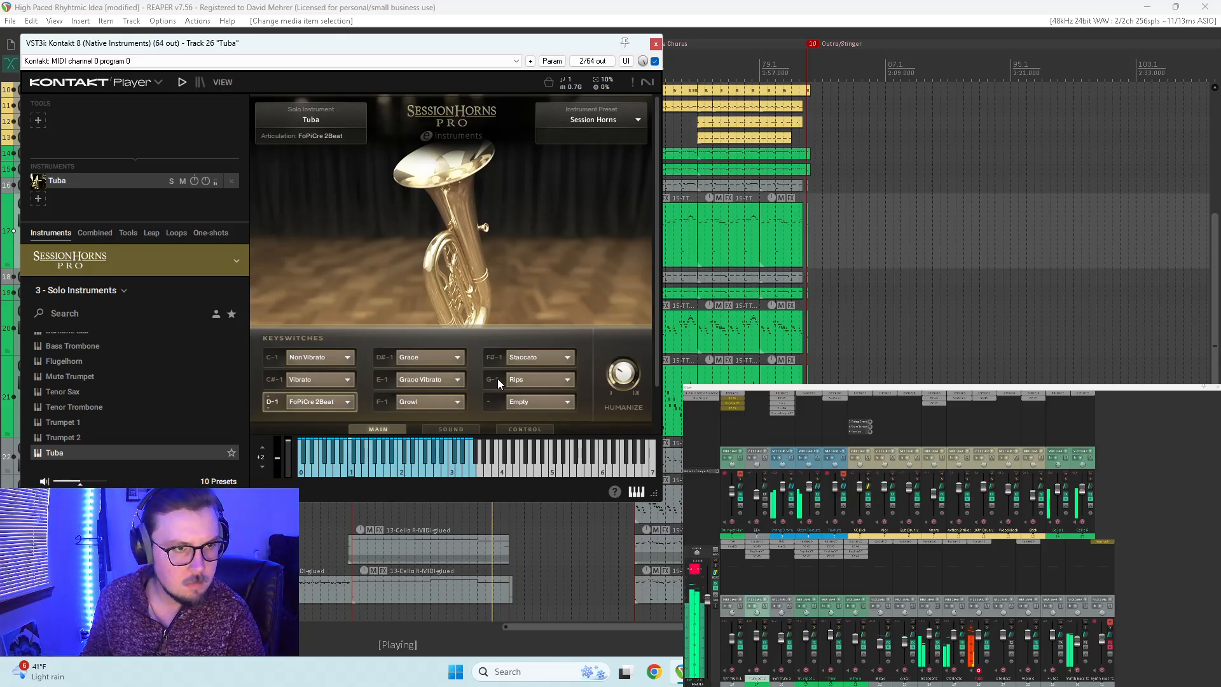
pyautogui.click(494, 359)
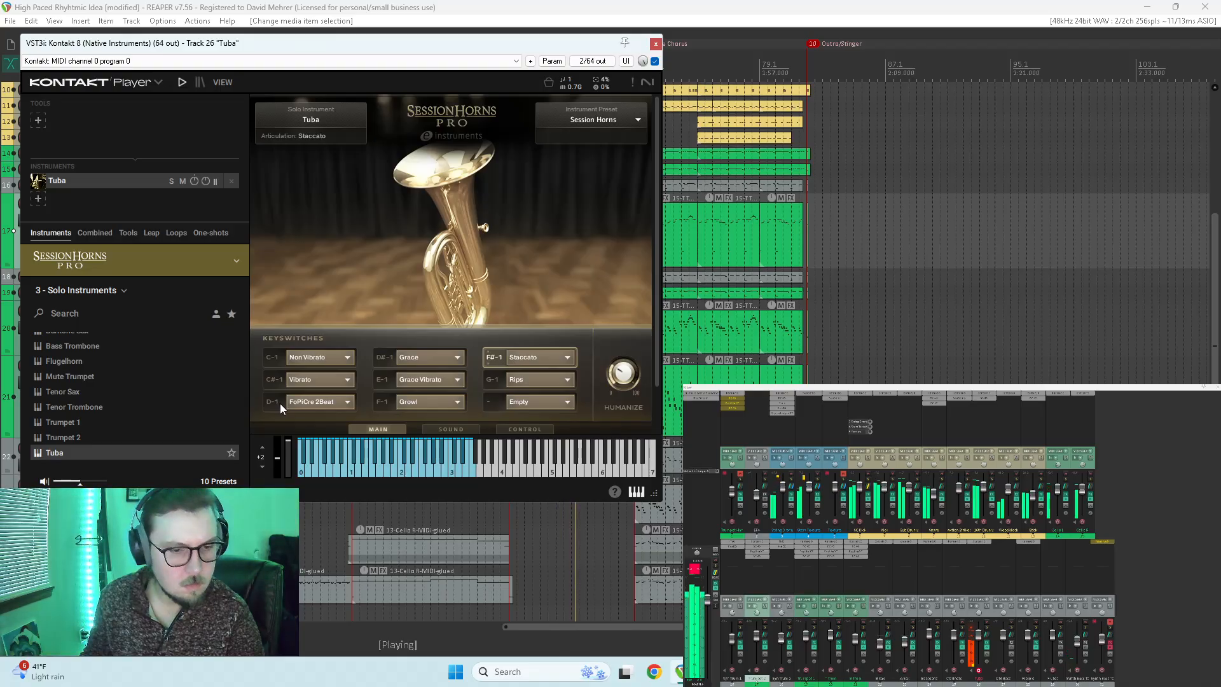
pyautogui.click(656, 45)
pyautogui.press('space')
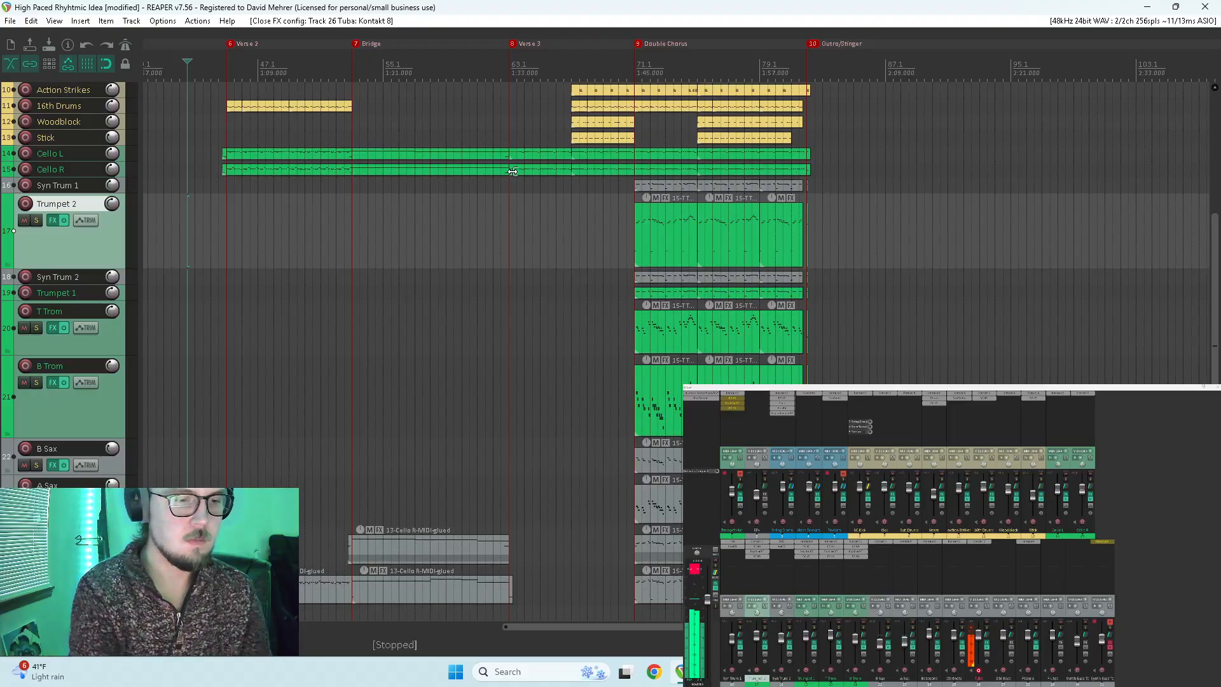
# Step: Play the arrangement twice from just before Verse 2 with the armed tuba, and briefly solo the Tuba track
pyautogui.press('space')
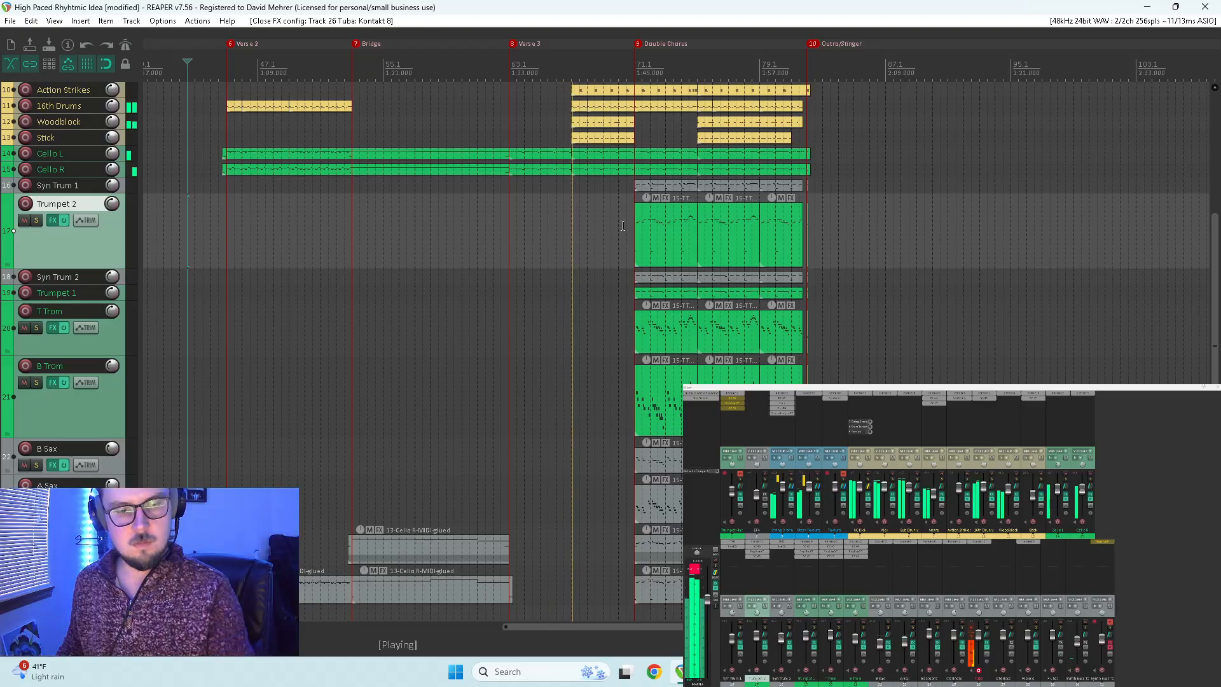
pyautogui.press('space')
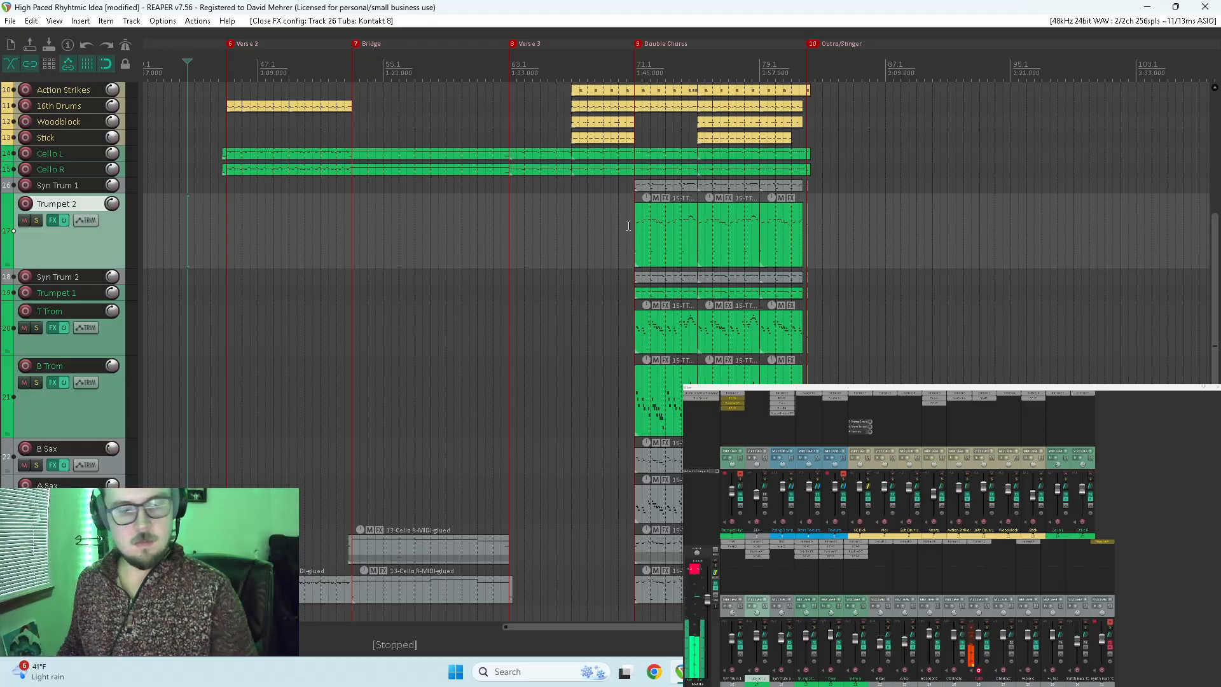
pyautogui.press('space')
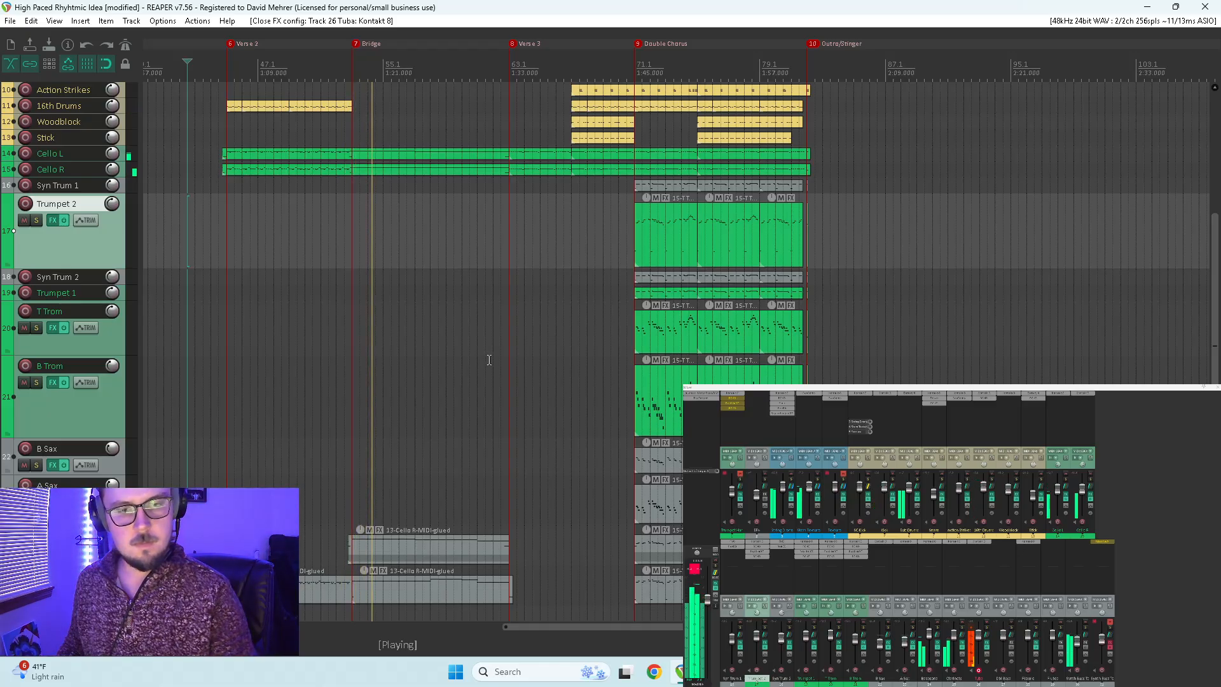
pyautogui.press('space')
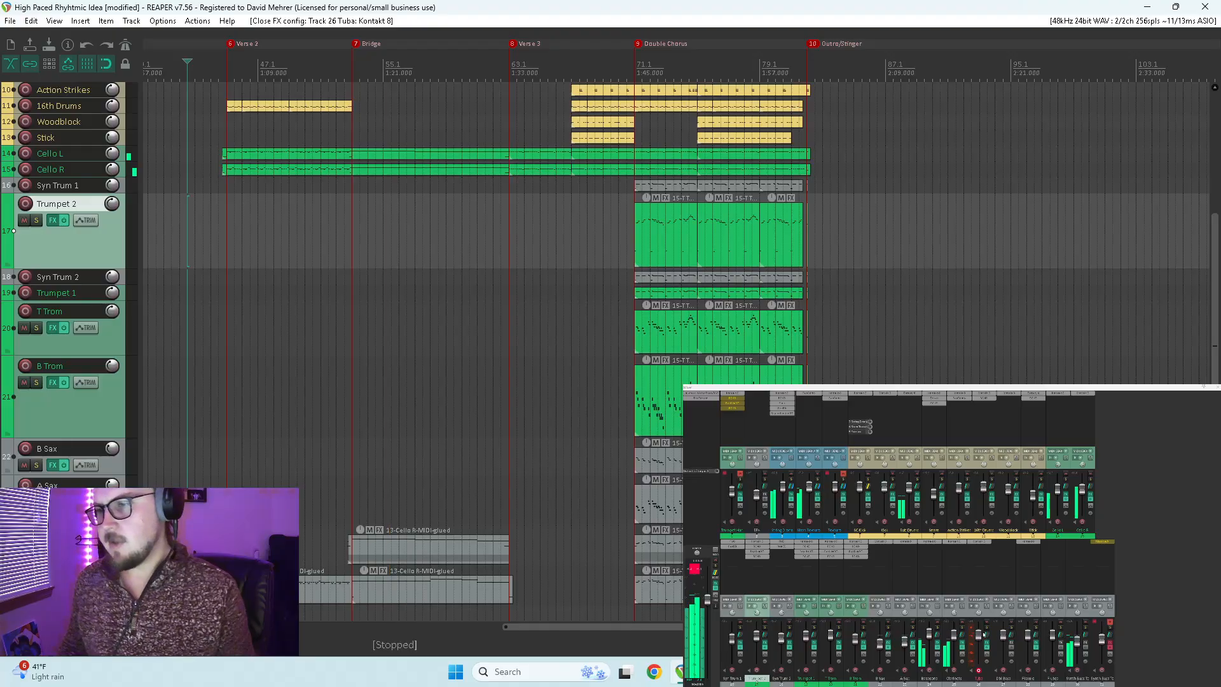
pyautogui.click(986, 628)
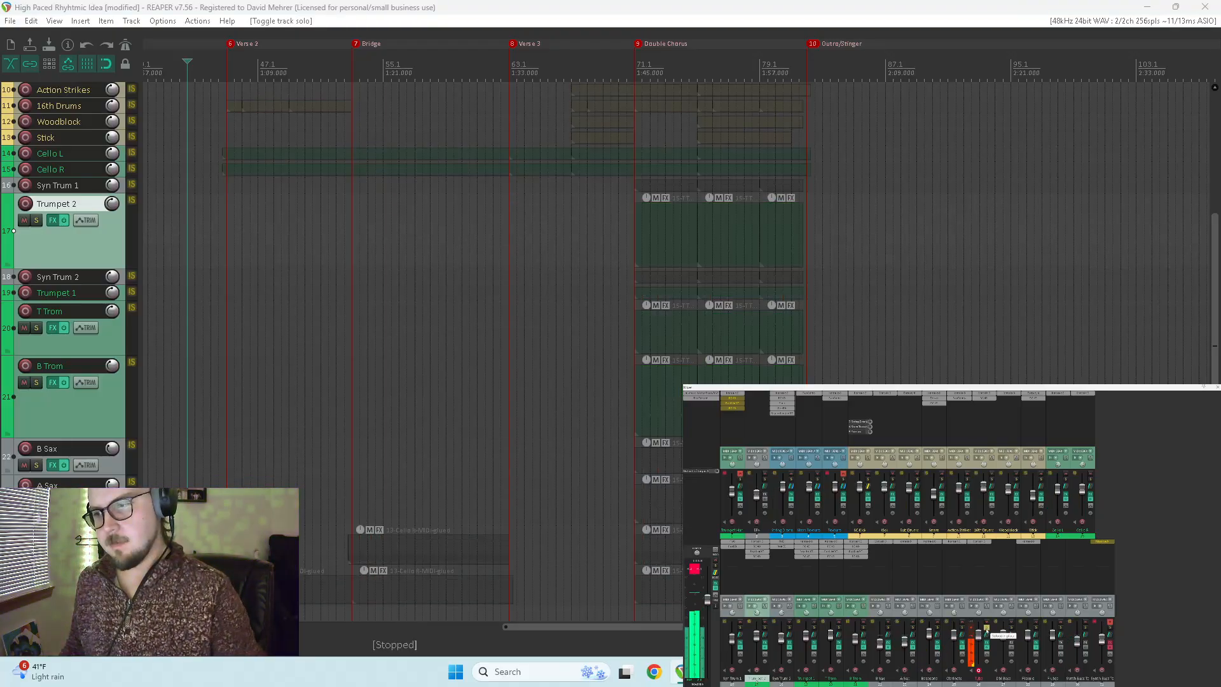
pyautogui.click(986, 628)
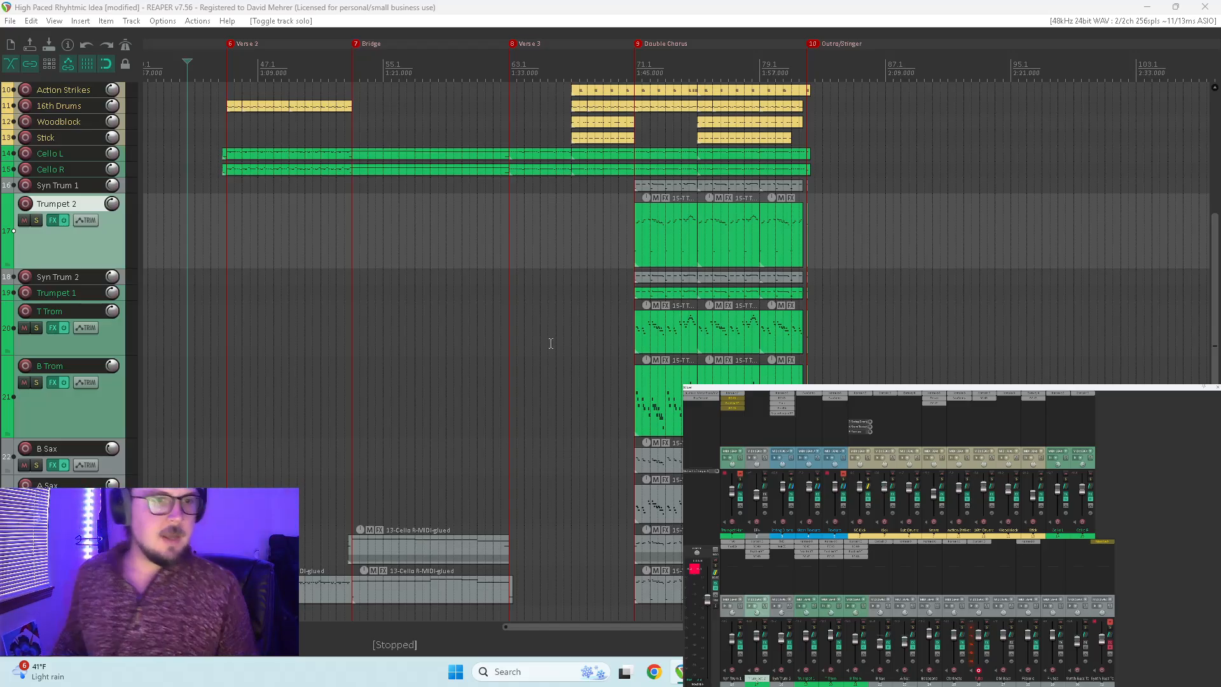
# Step: Return to the project start and play the arrangement twice from just before Verse 1 to check the tuba against it
pyautogui.press('space')
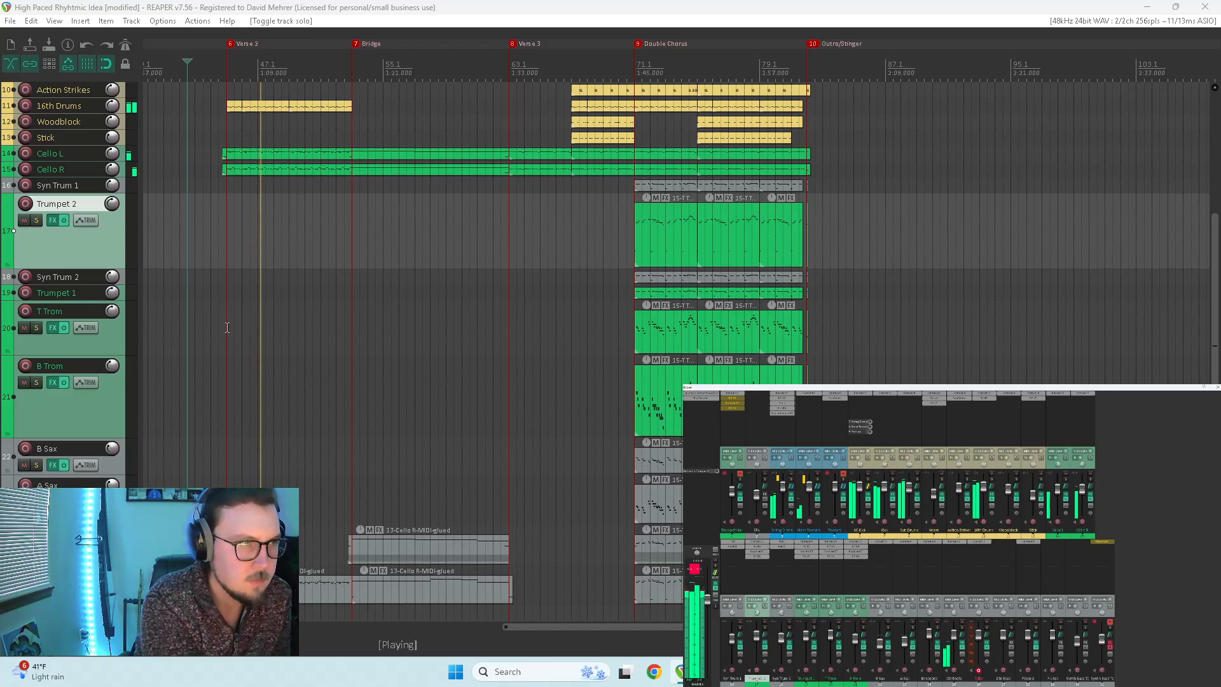
pyautogui.scroll(-4, 227, 327)
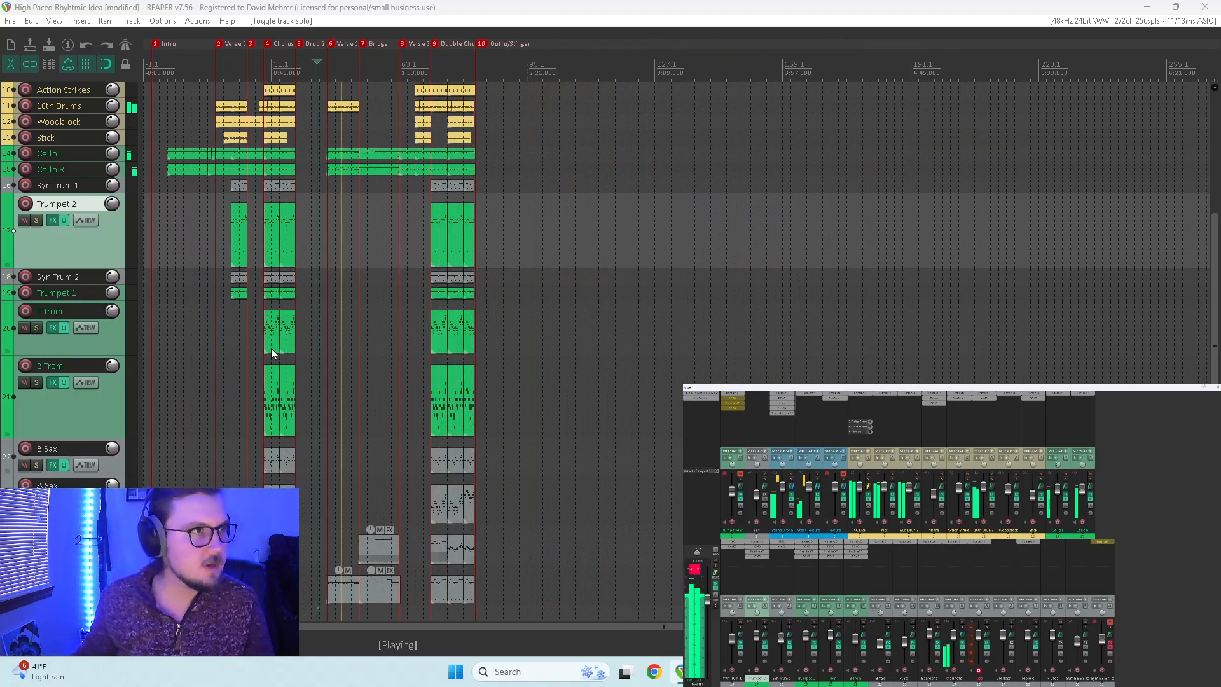
pyautogui.press('w')
pyautogui.scroll(5, 394, 322)
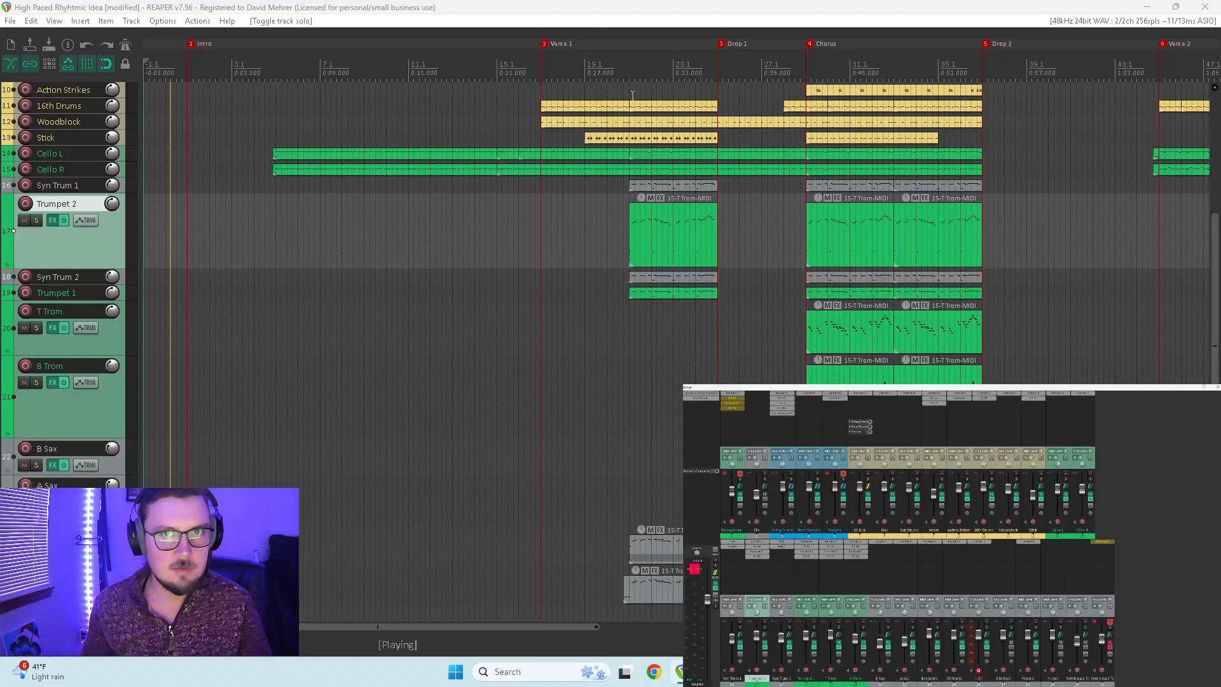
pyautogui.click(525, 271)
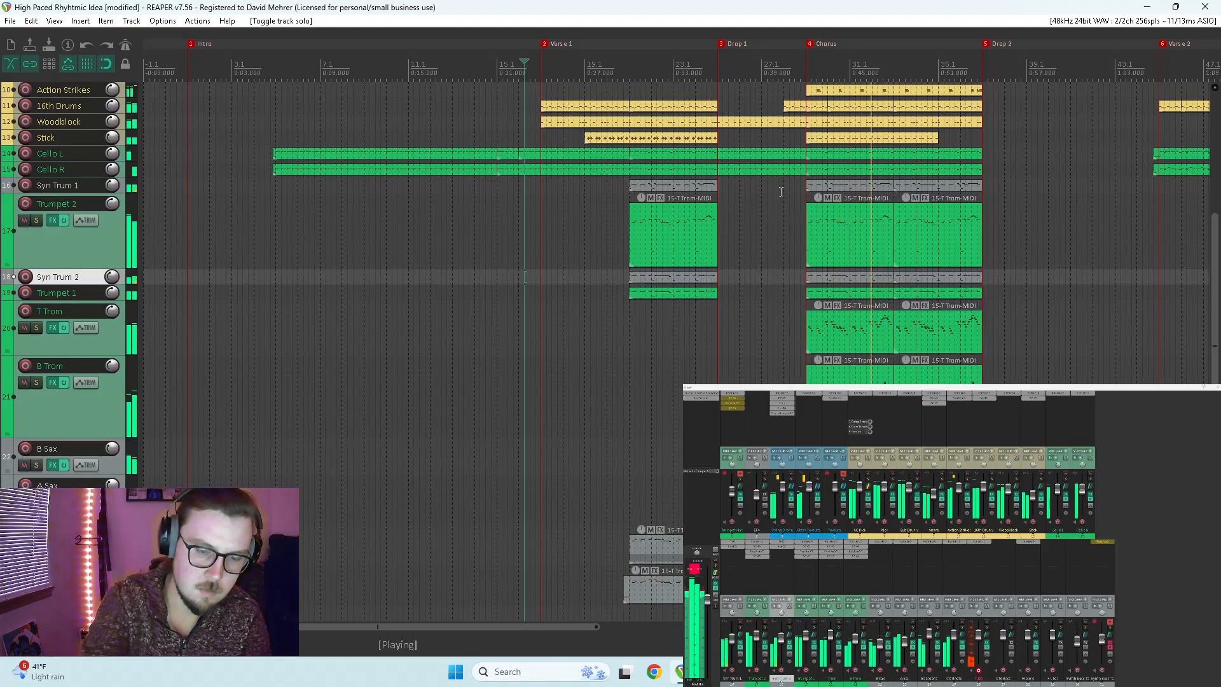
pyautogui.press('space')
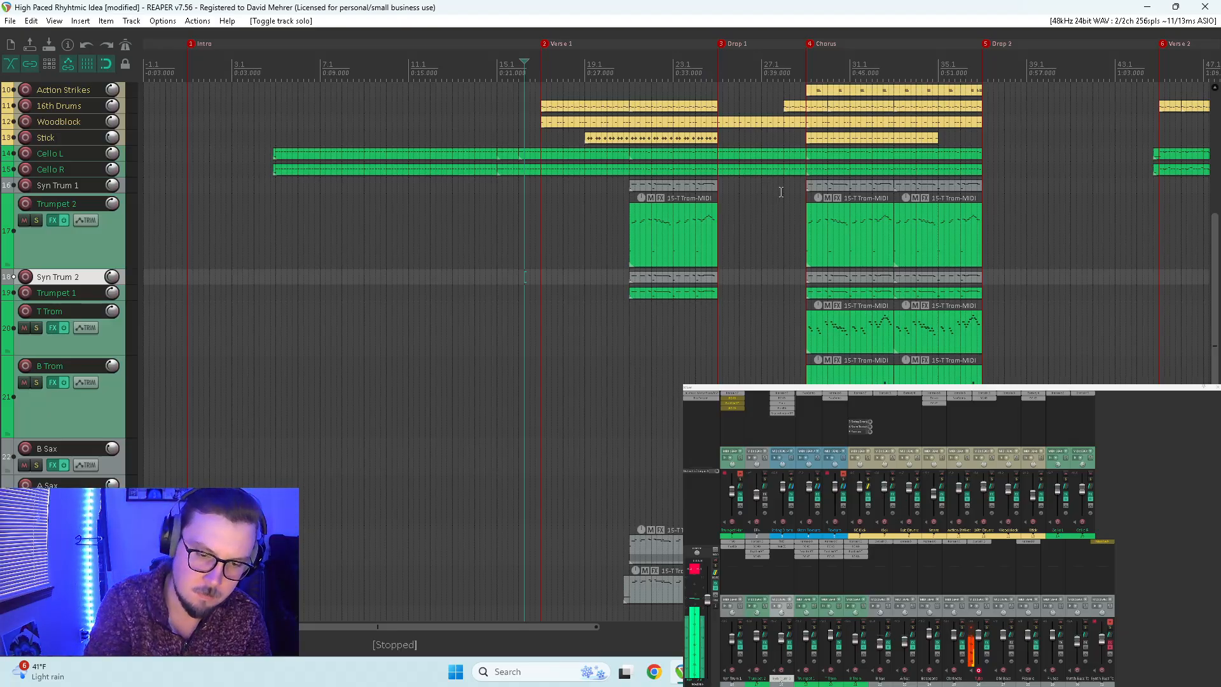
pyautogui.press('space')
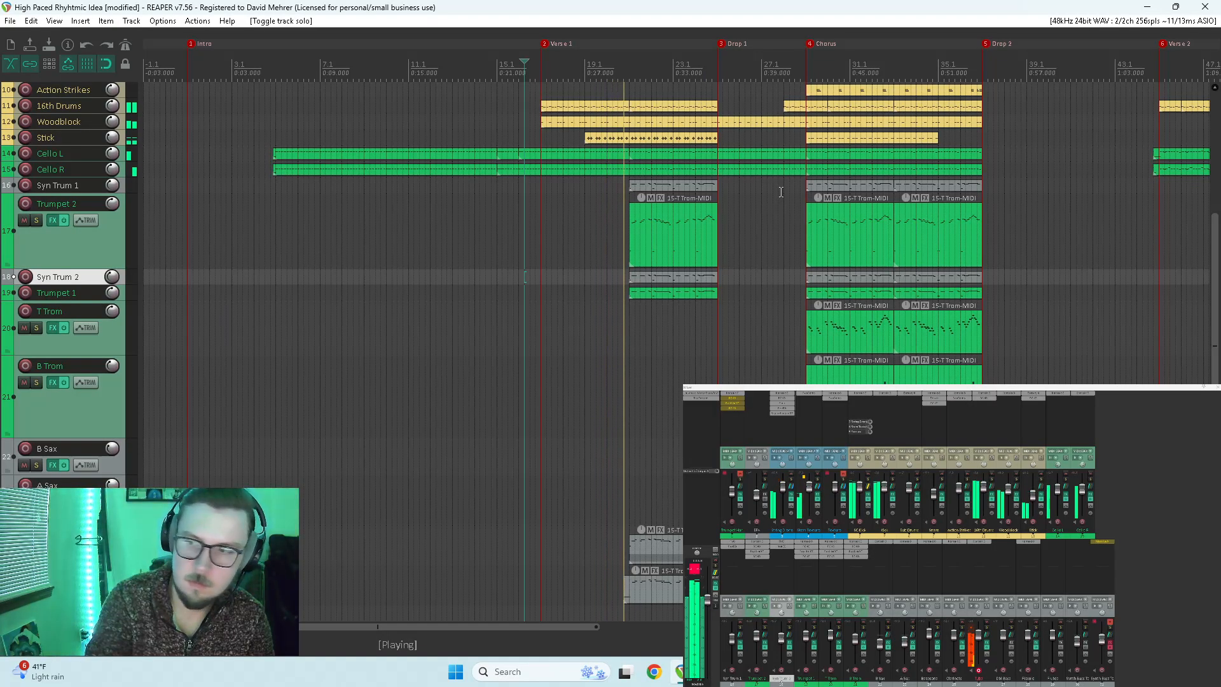
pyautogui.press('space')
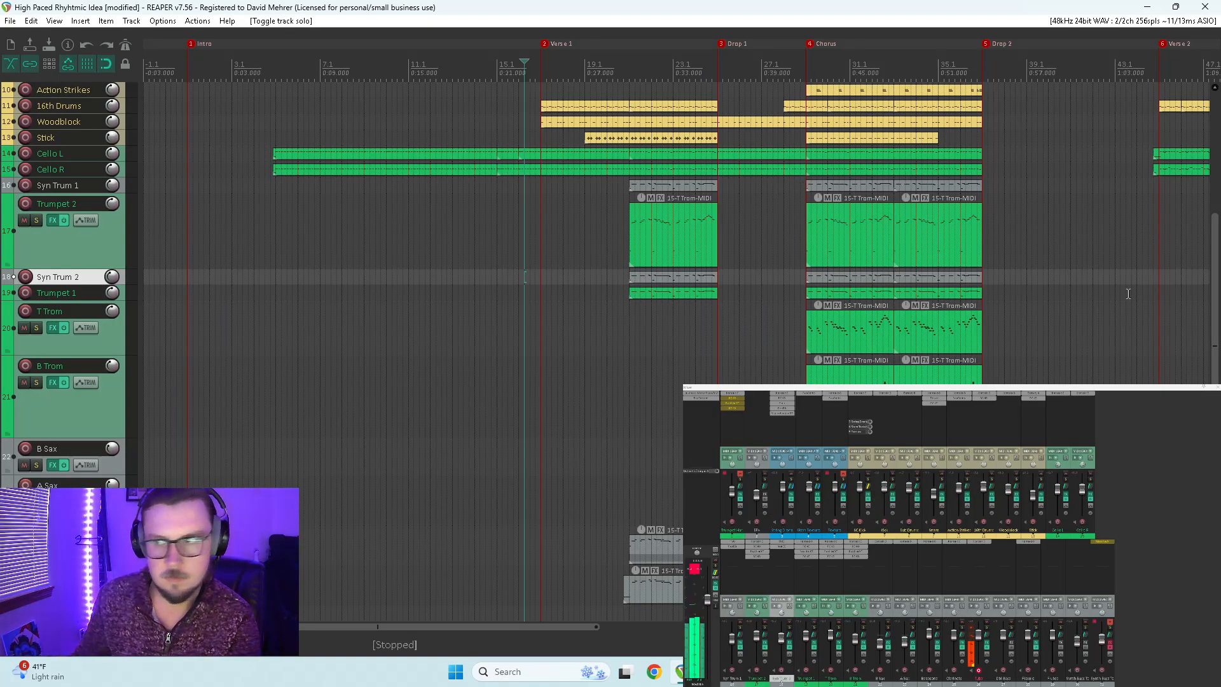
# Step: Reopen the Tuba track's Kontakt 8 and replace the Session Horns tuba with the Tubas Essential preset
pyautogui.click(985, 542)
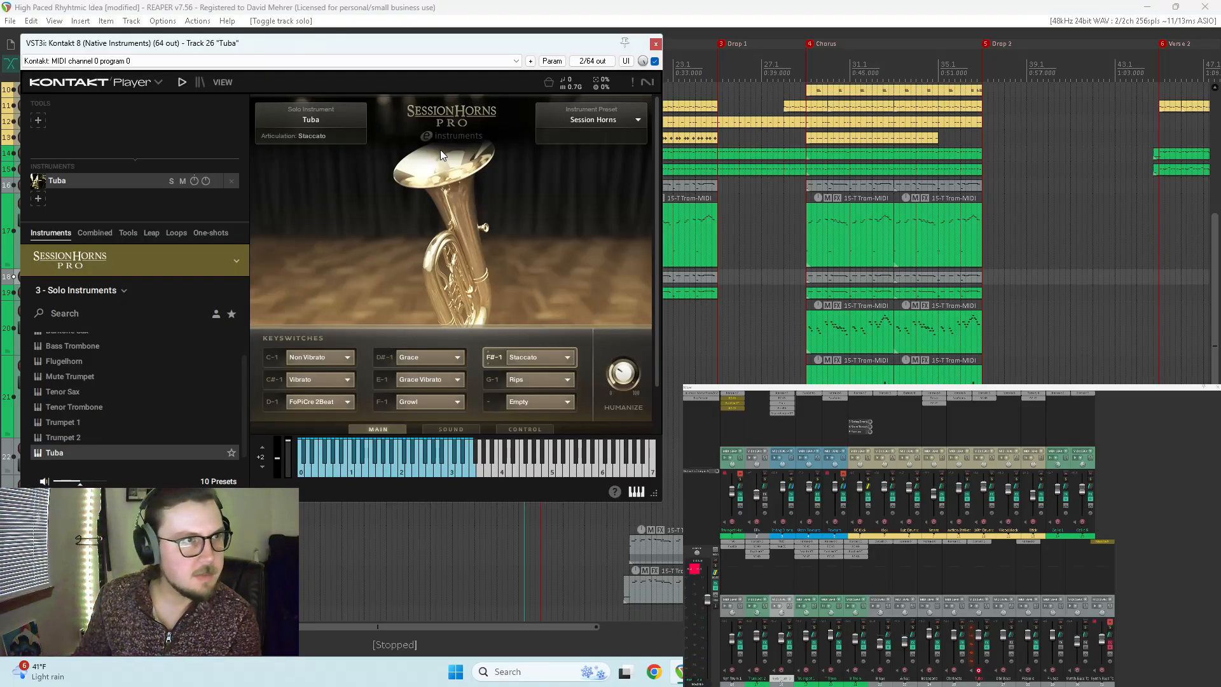
pyautogui.click(630, 120)
pyautogui.click(630, 120)
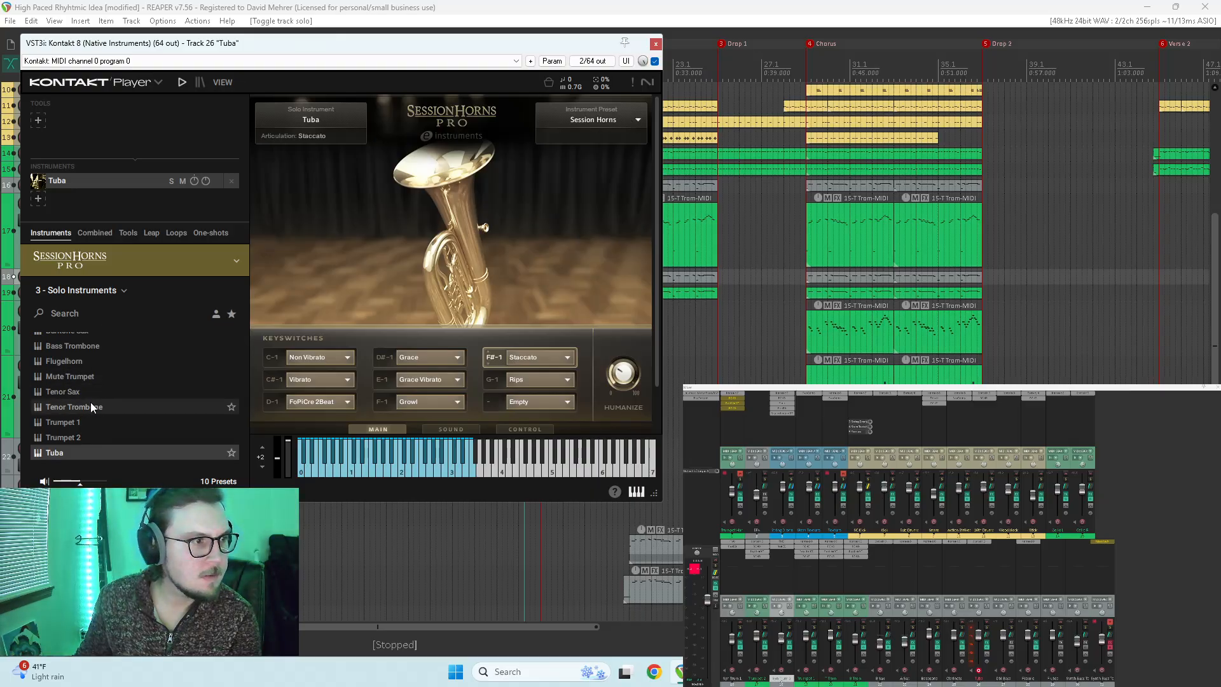
pyautogui.scroll(2, 123, 420)
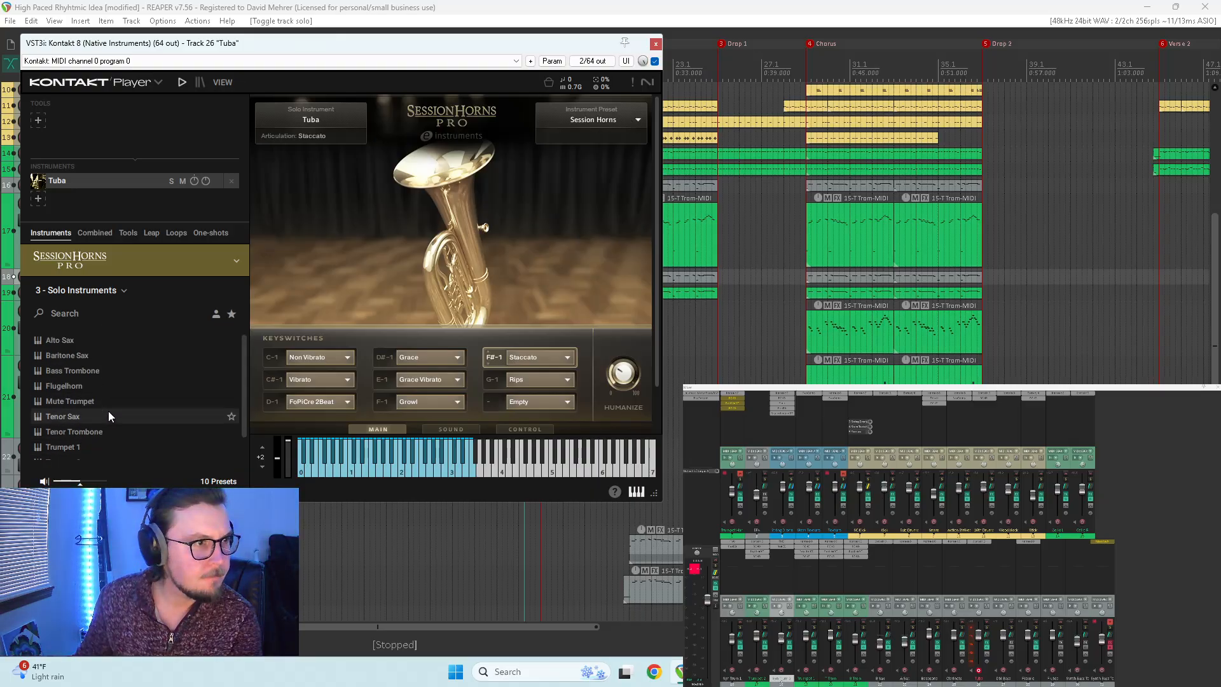
pyautogui.click(224, 82)
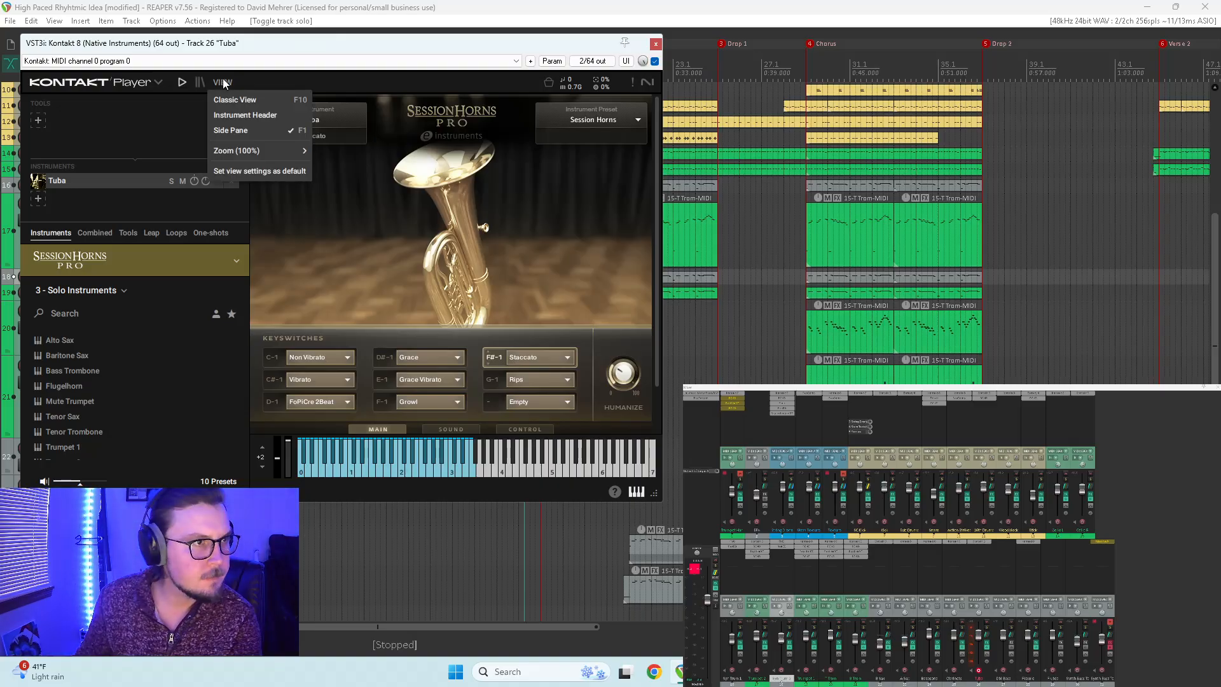
pyautogui.click(193, 83)
pyautogui.click(198, 81)
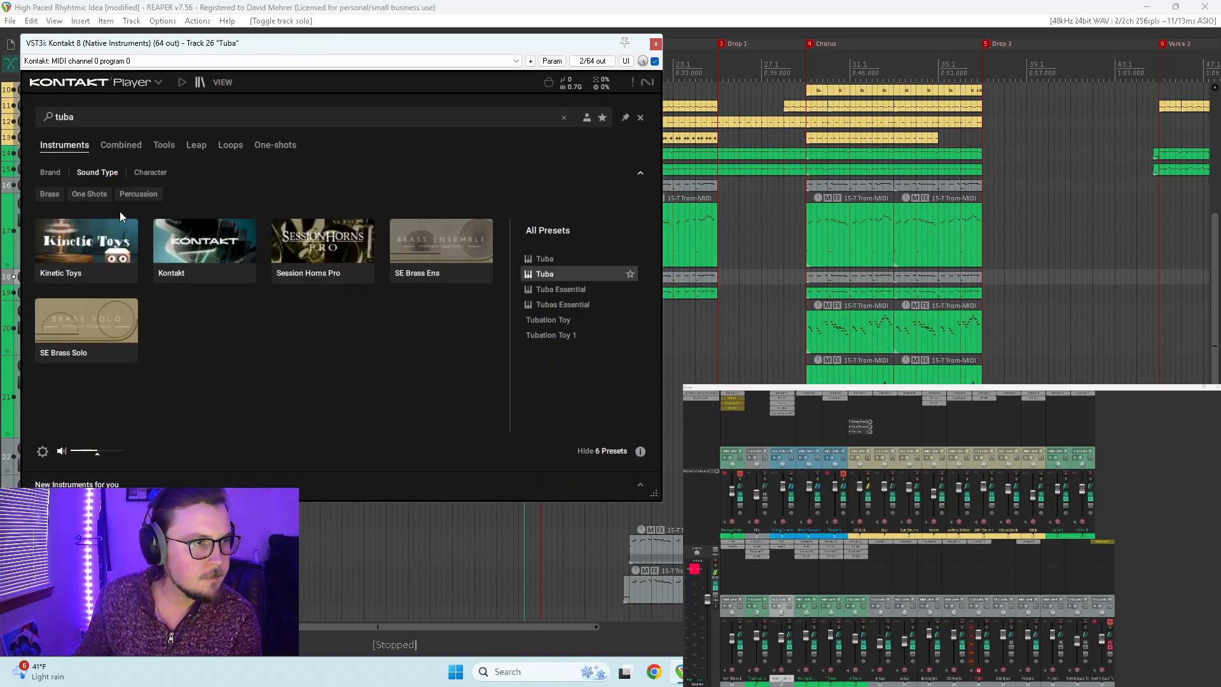
pyautogui.doubleClick(561, 304)
pyautogui.click(651, 376)
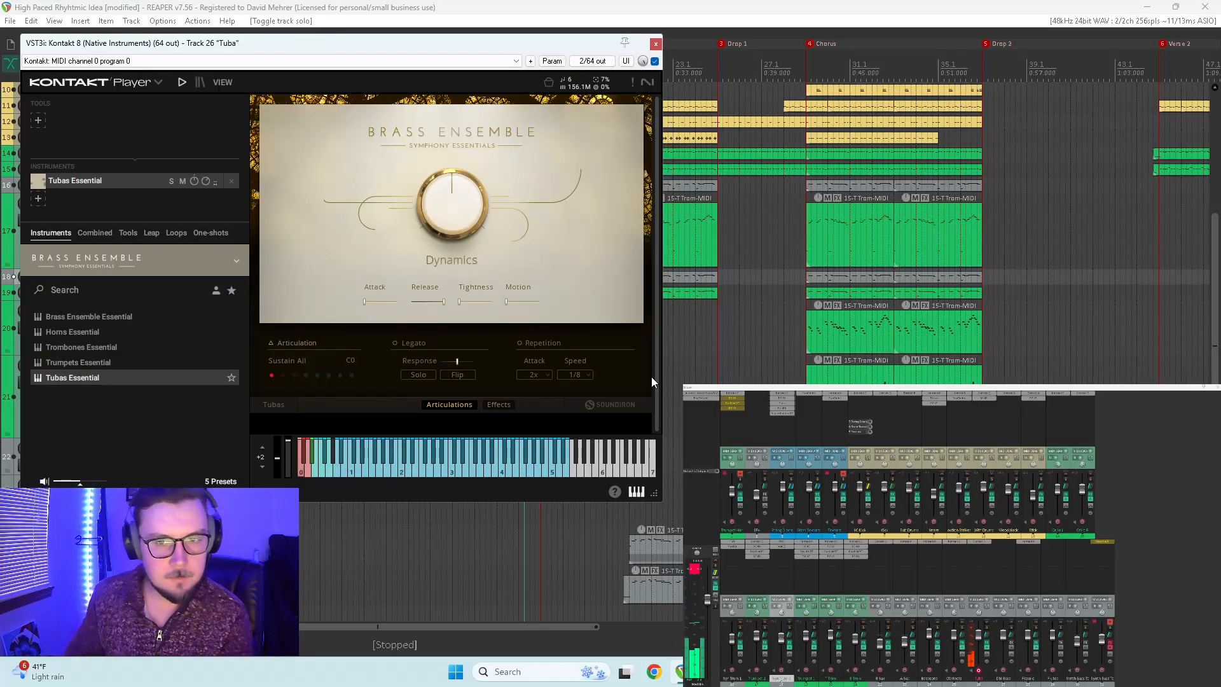
# Step: Try the Tubas Essential articulations Sustain Trill, Staccato and Blast Short FFF, and check its effects page
pyautogui.click(283, 375)
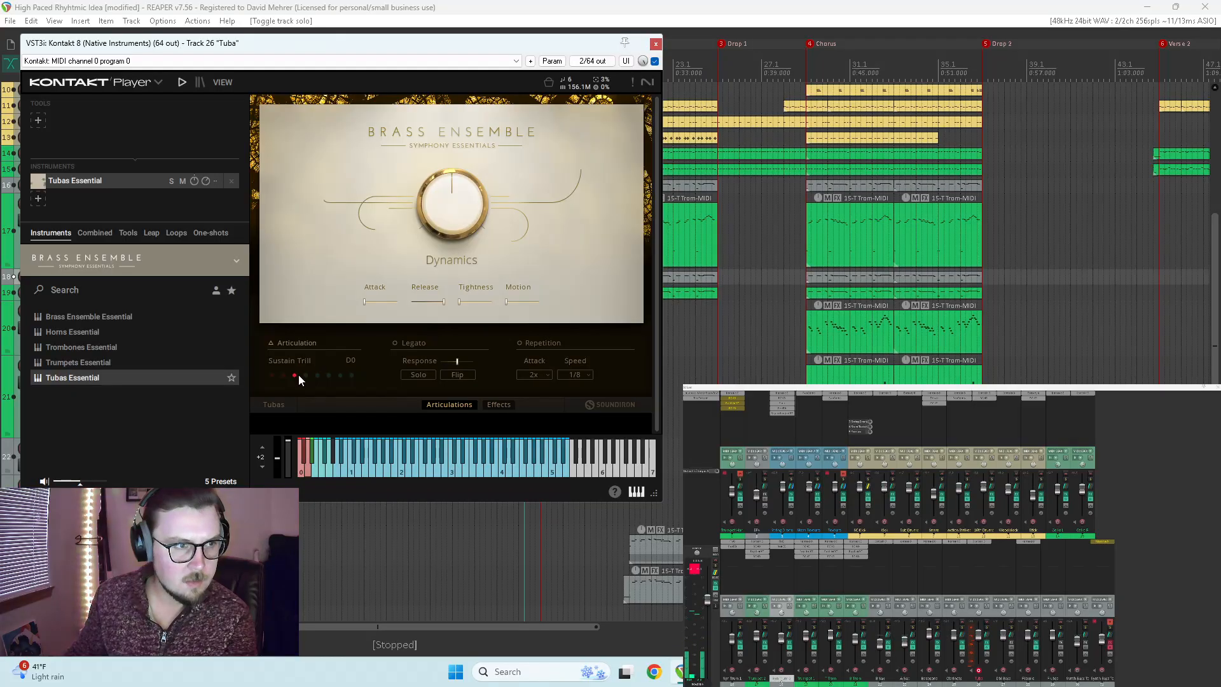
pyautogui.click(304, 376)
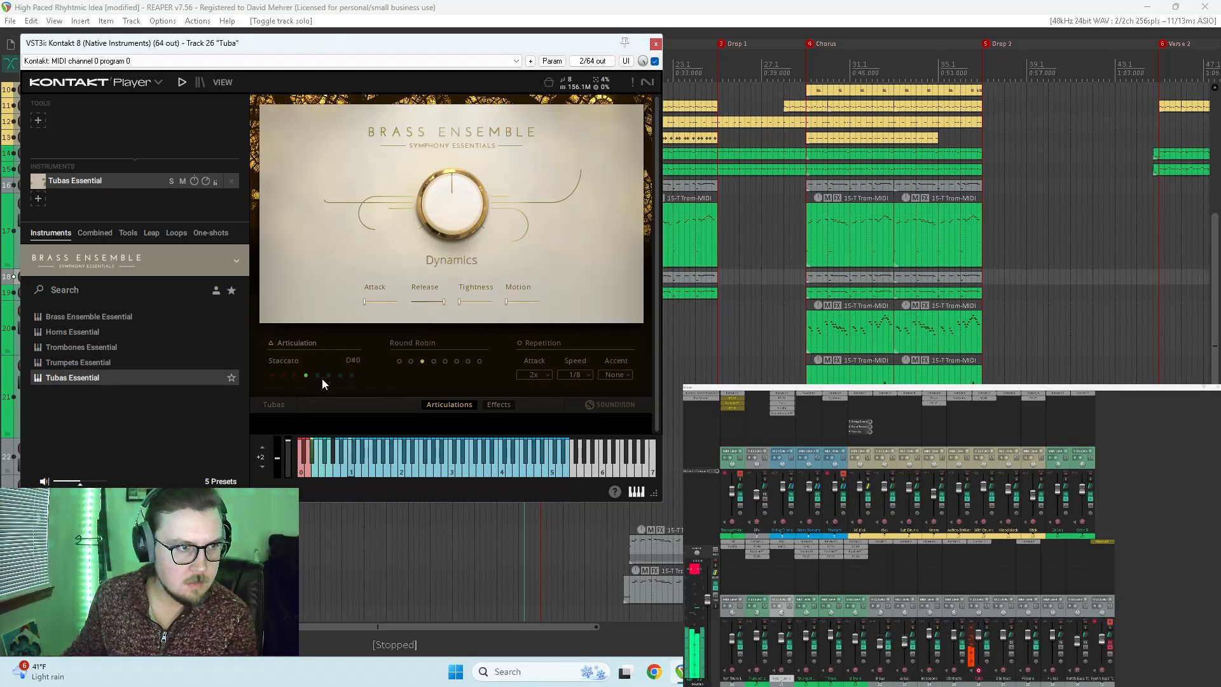
pyautogui.click(317, 375)
pyautogui.click(501, 405)
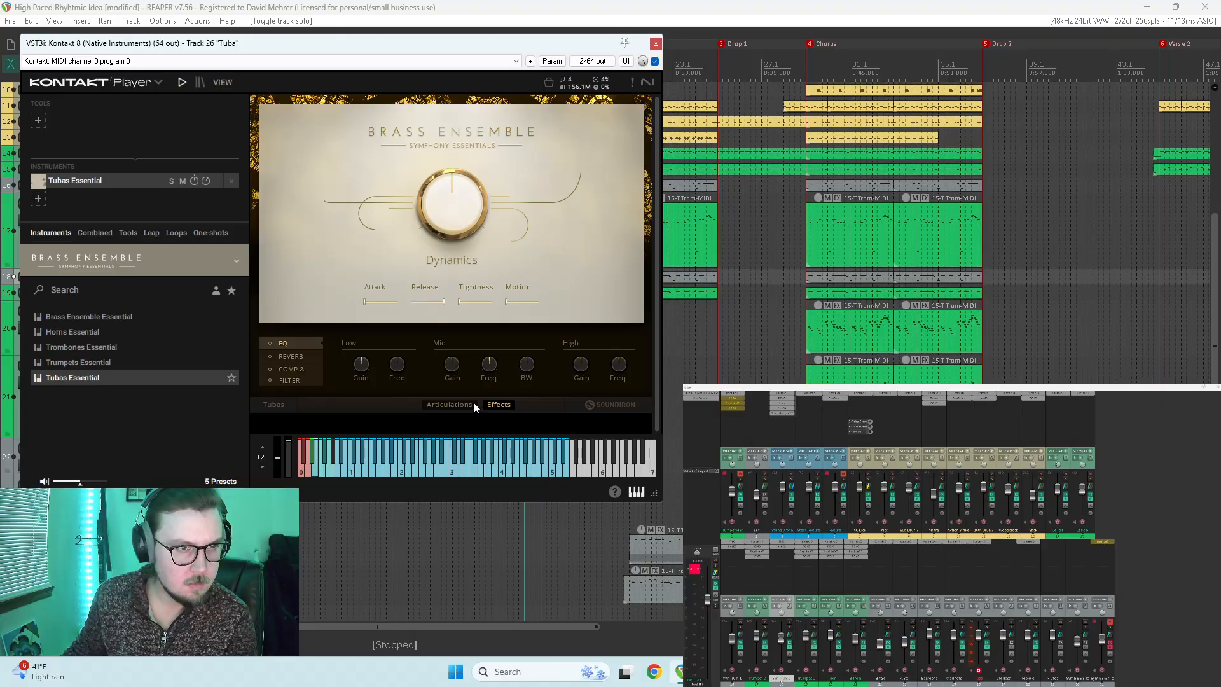
pyautogui.click(464, 405)
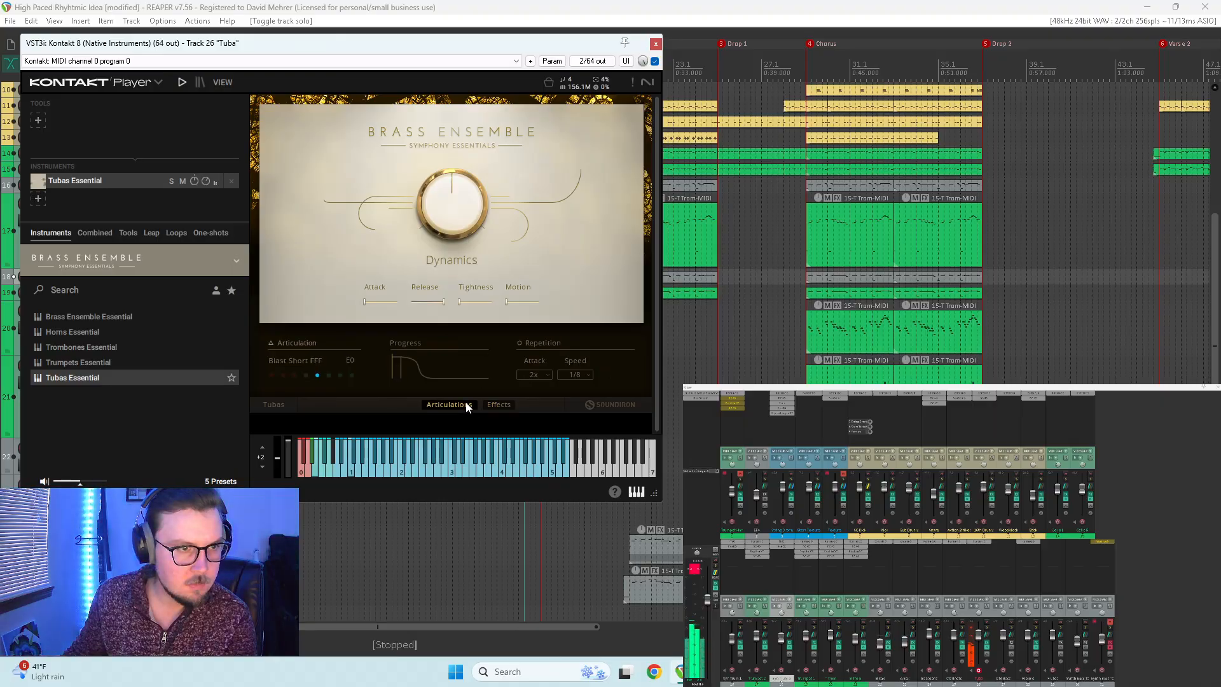
# Step: Compare the tuba's Staccato, Blast Short FFF, Sforzando, Swell Fast and Blast Long FFF articulations, then return to Sforzando
pyautogui.click(306, 374)
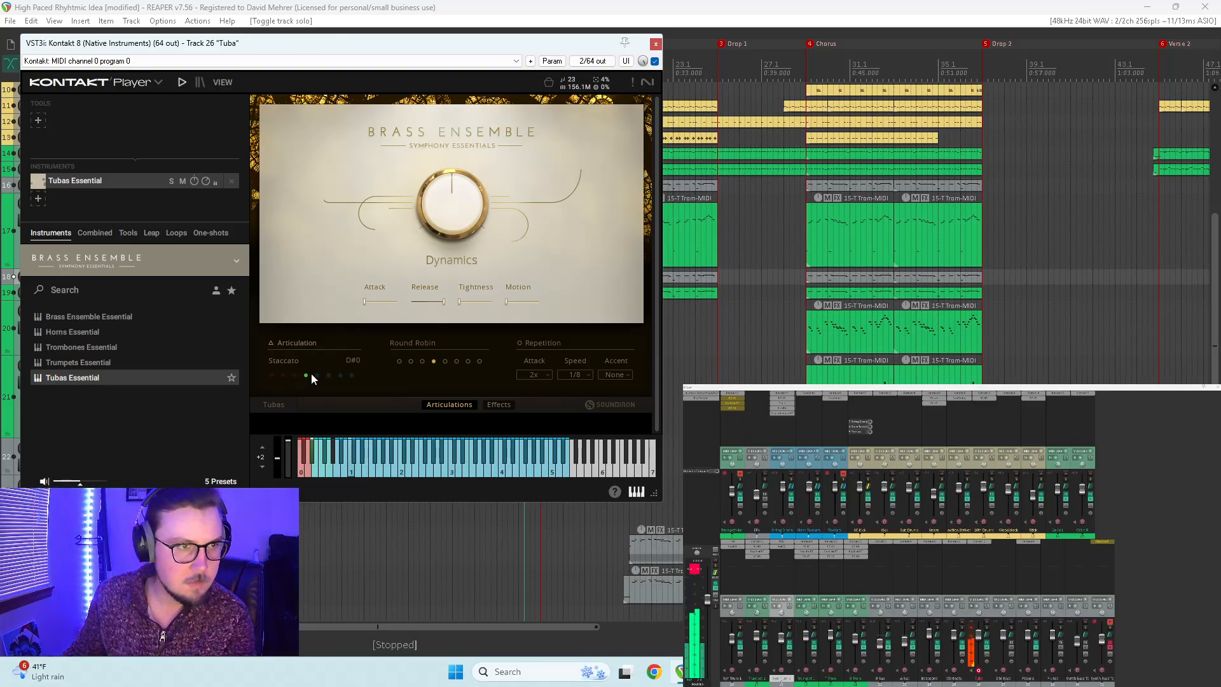
pyautogui.click(317, 375)
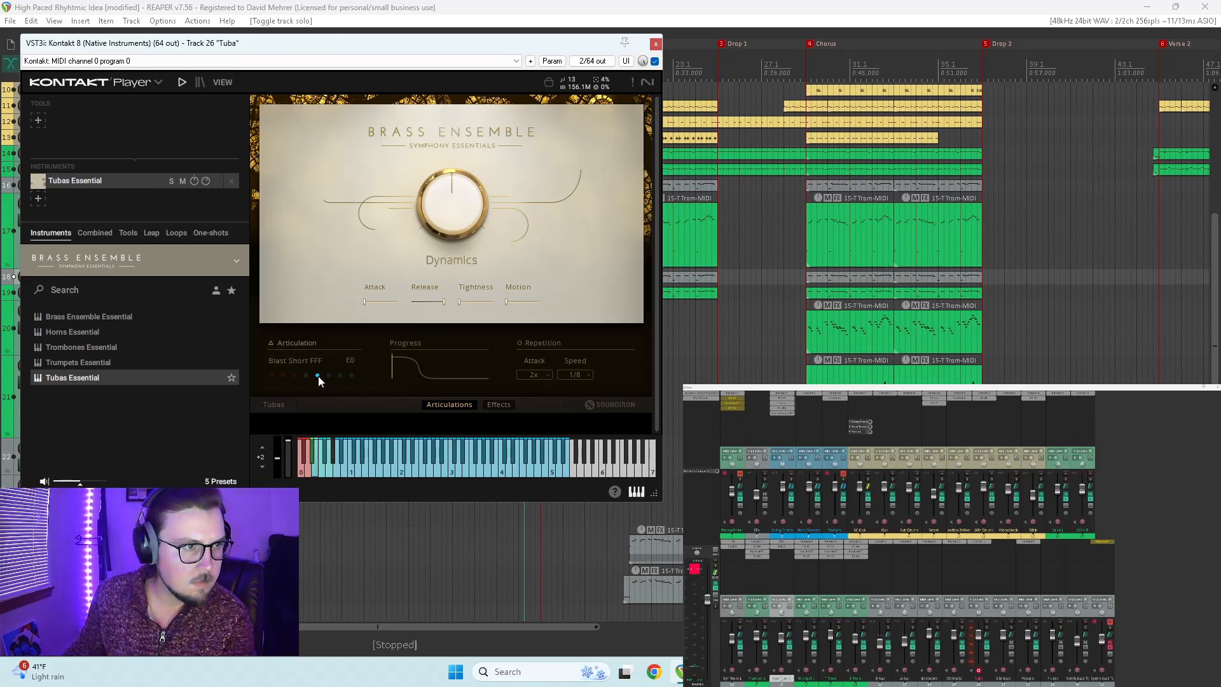
pyautogui.click(328, 375)
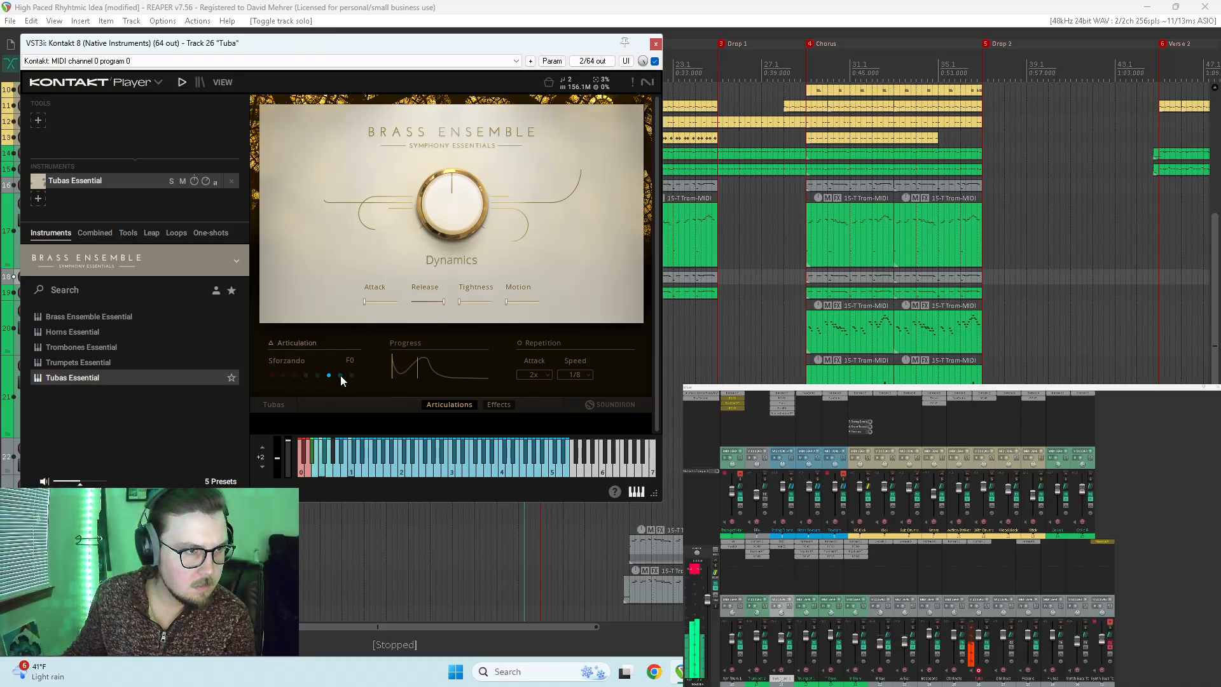
pyautogui.click(341, 375)
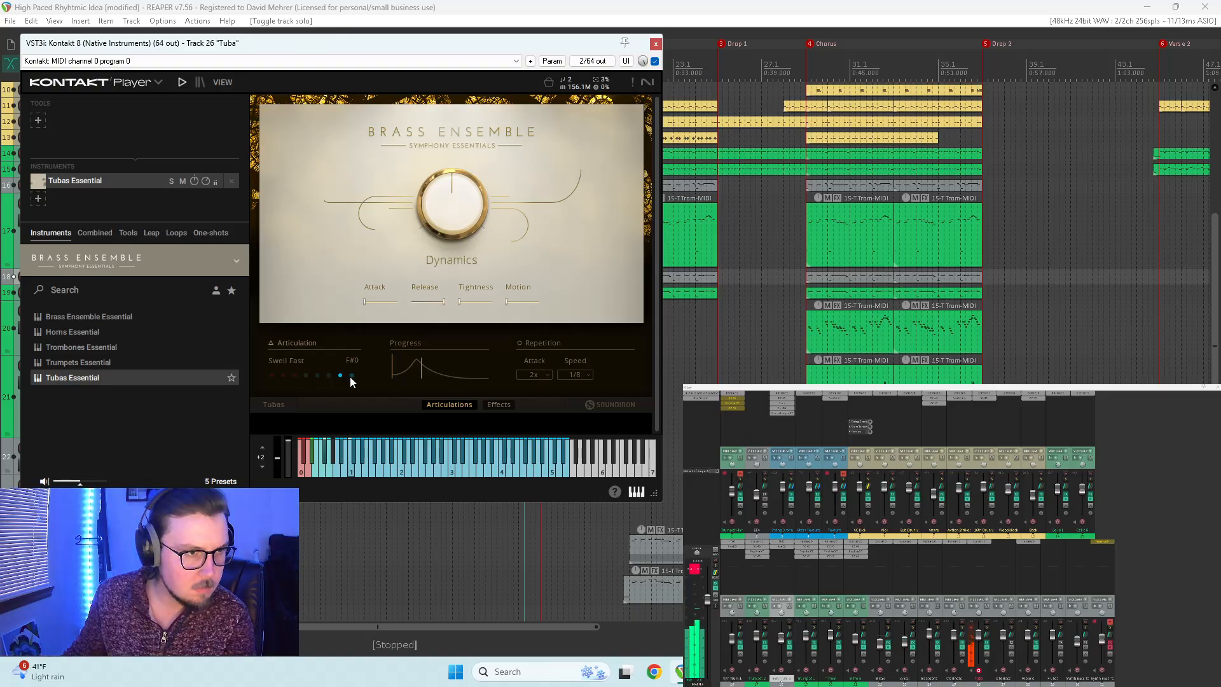
pyautogui.click(352, 375)
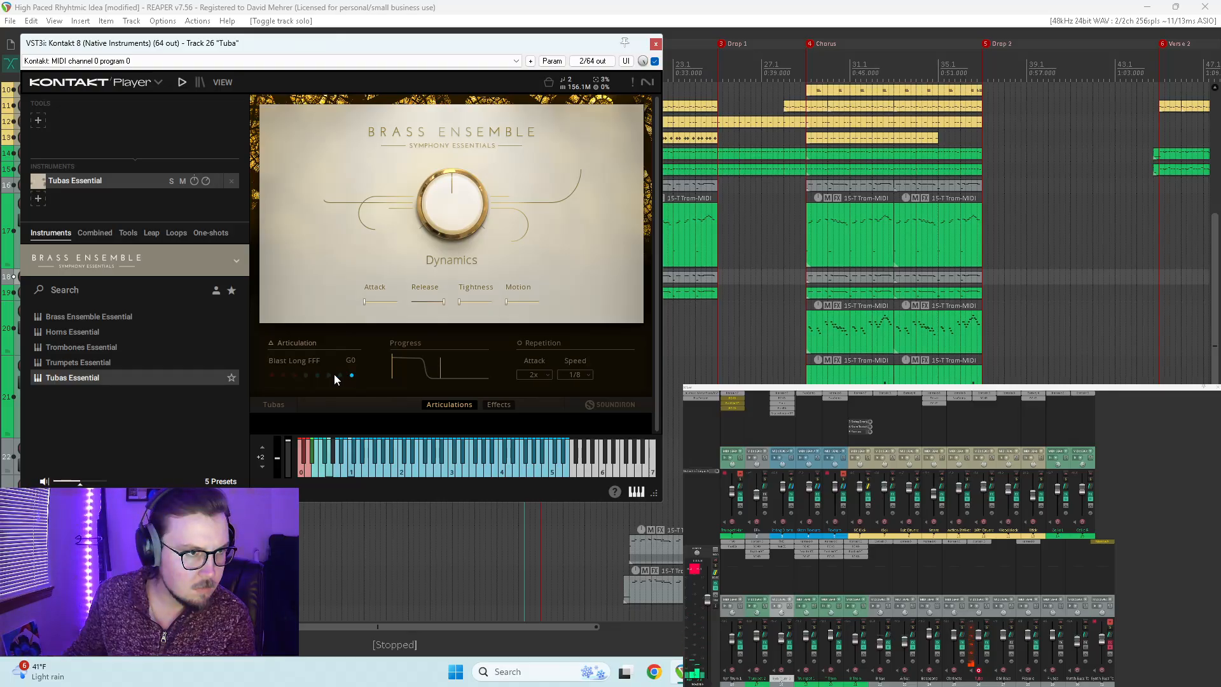
pyautogui.click(329, 374)
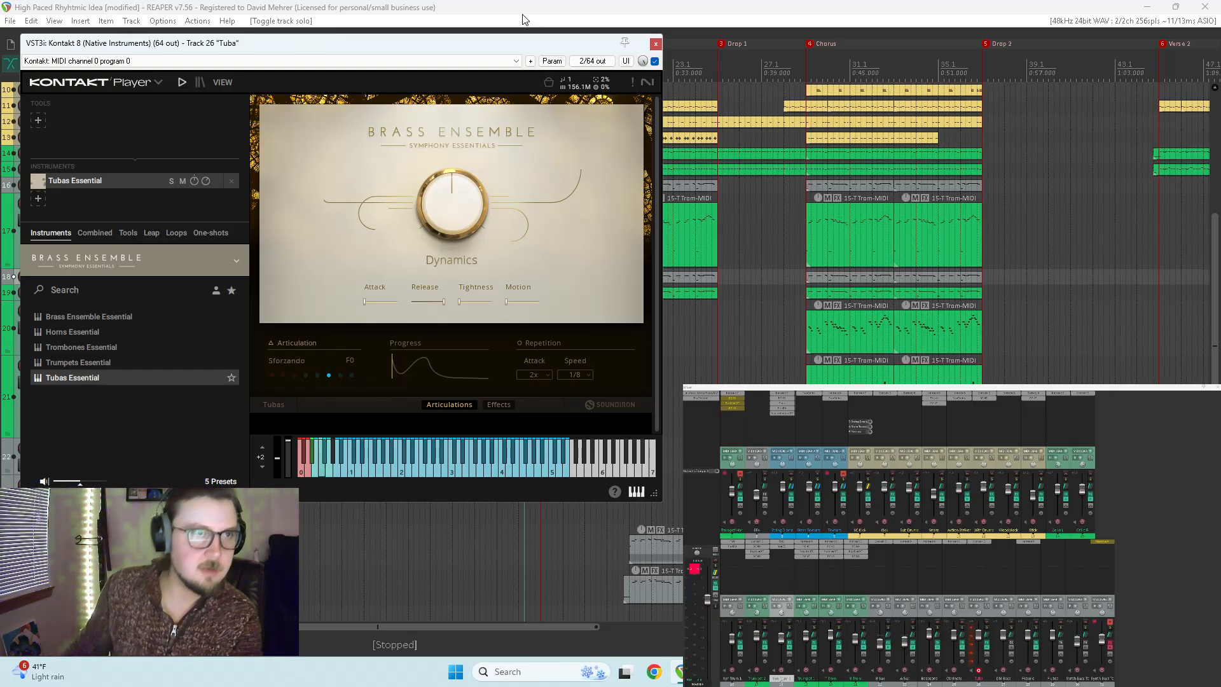
# Step: Move the tuba's Kontakt 8 window off the arrangement and over the mixer, and switch the articulation to Staccato
pyautogui.moveTo(520, 43); pyautogui.dragTo(1220, 114)
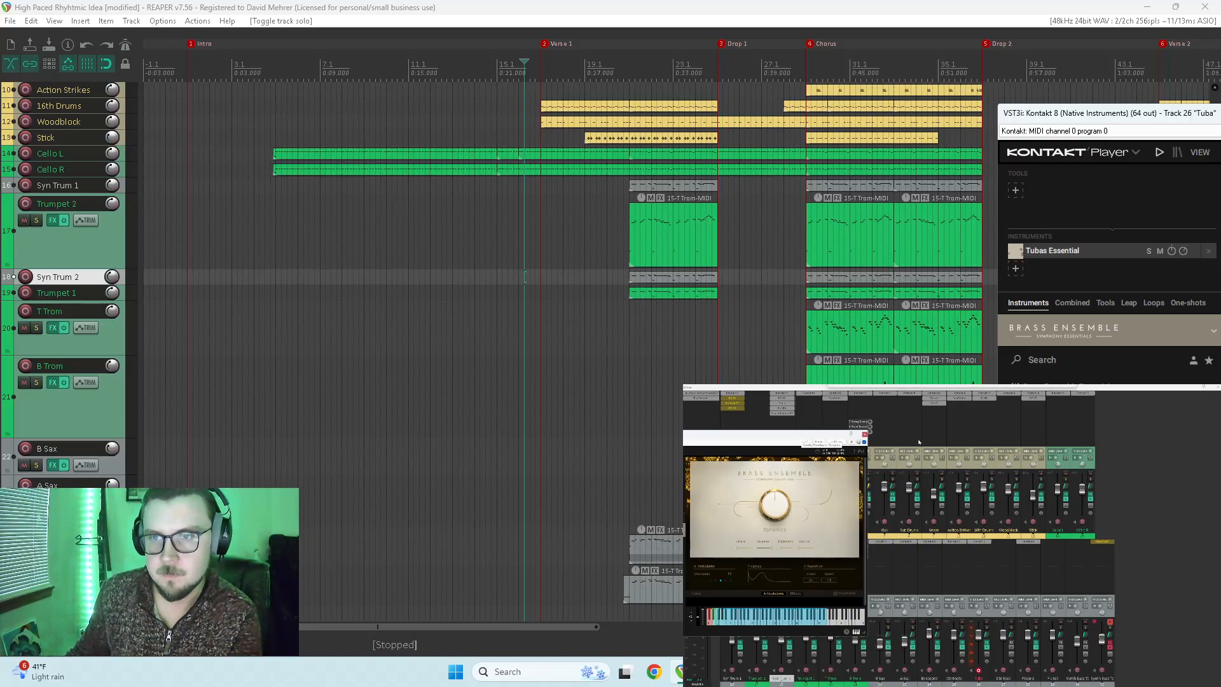
pyautogui.moveTo(795, 439); pyautogui.dragTo(941, 440)
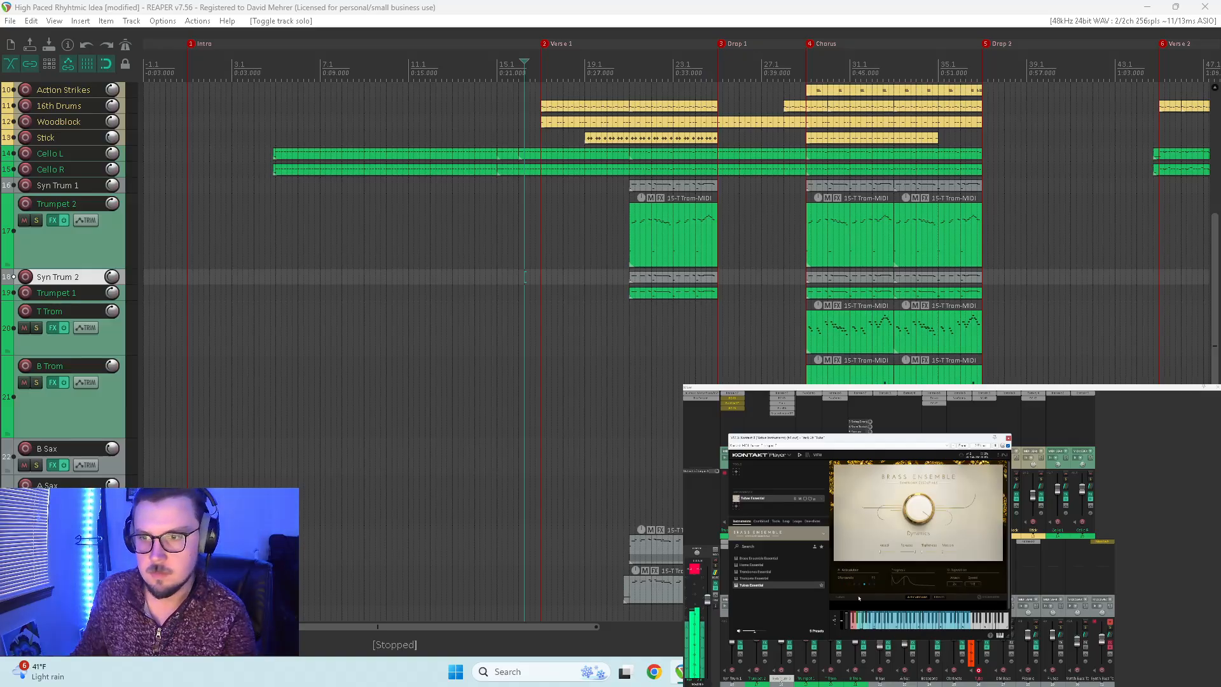
pyautogui.click(847, 585)
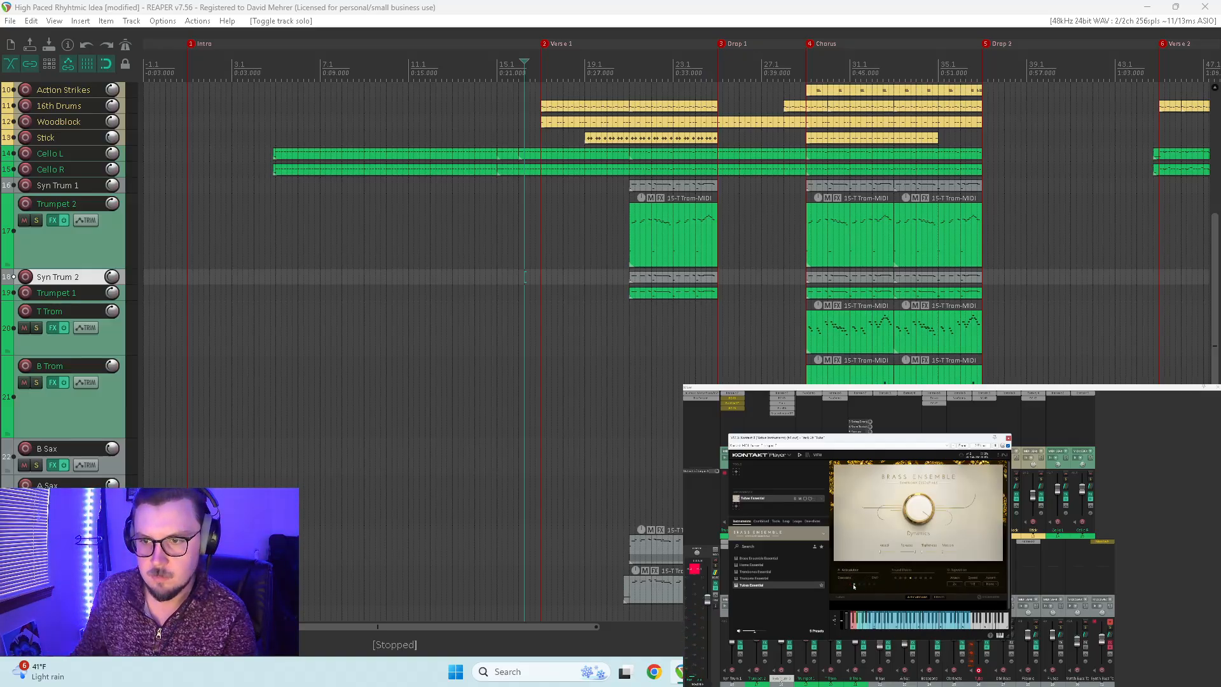
# Step: Place the edit cursor just before Verse 1 and play the arrangement to check the Staccato tuba against it
pyautogui.click(612, 488)
pyautogui.click(530, 464)
pyautogui.press('space')
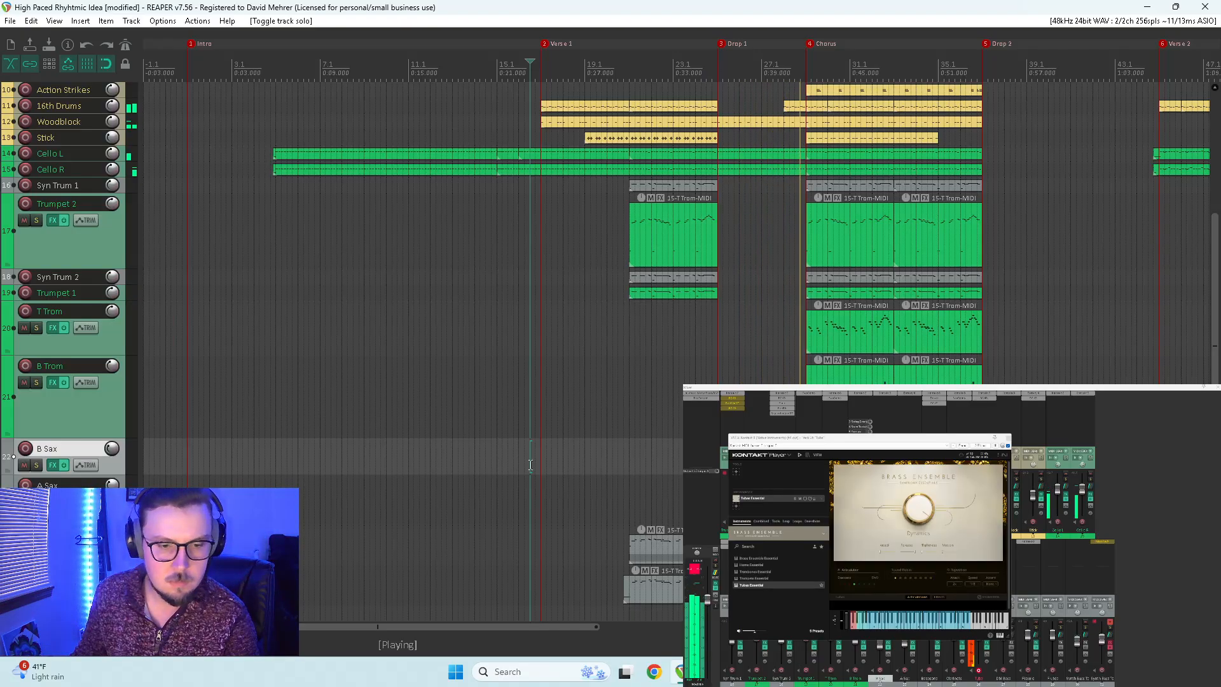
pyautogui.press('space')
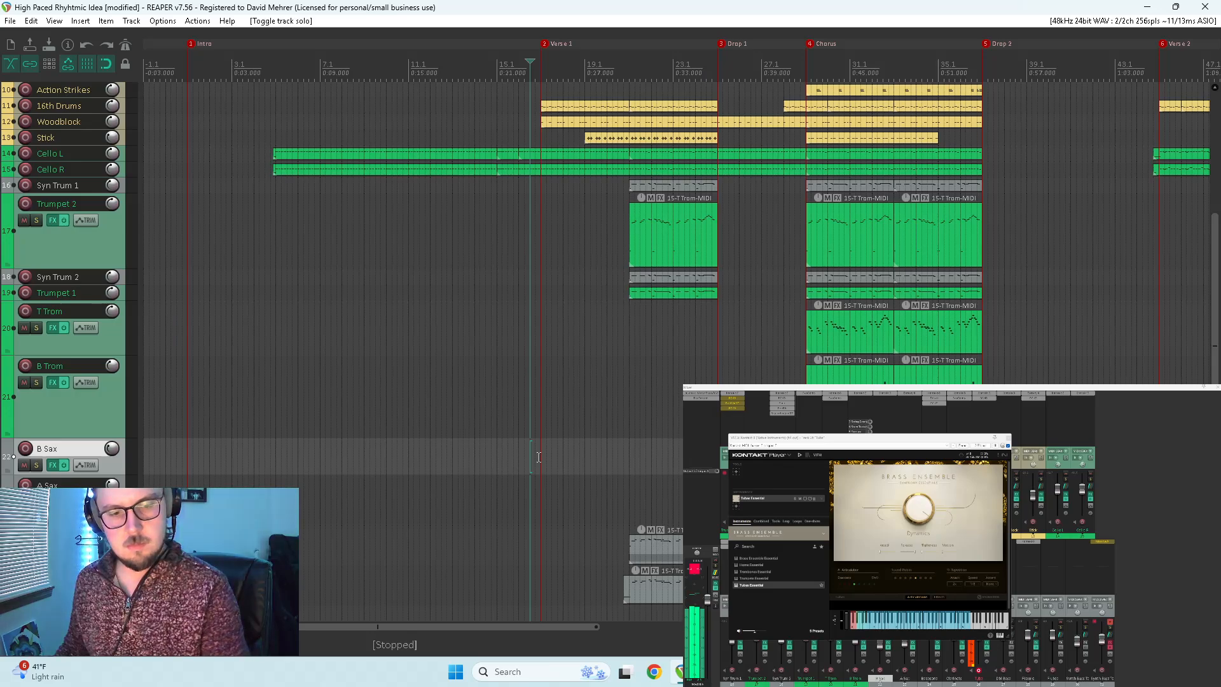
# Step: Raise the Tightness of the Tubas Essential instrument
pyautogui.rightClick(539, 457)
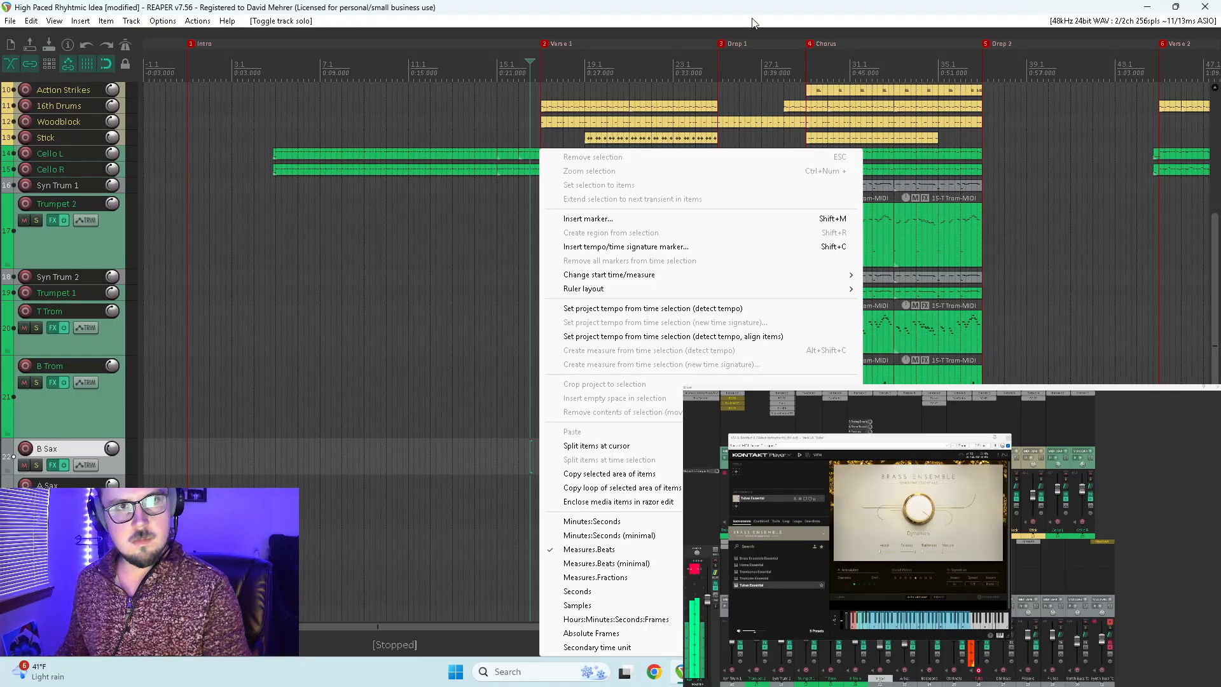
pyautogui.click(764, 514)
pyautogui.click(939, 556)
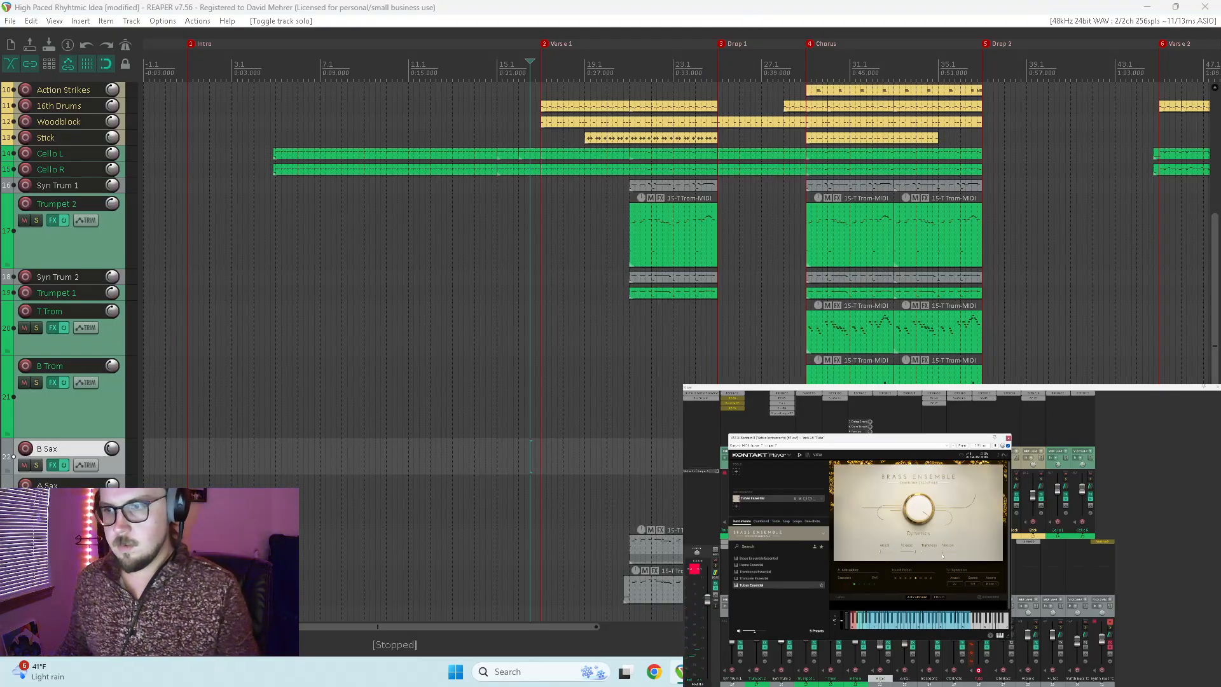
pyautogui.moveTo(922, 551); pyautogui.dragTo(975, 552)
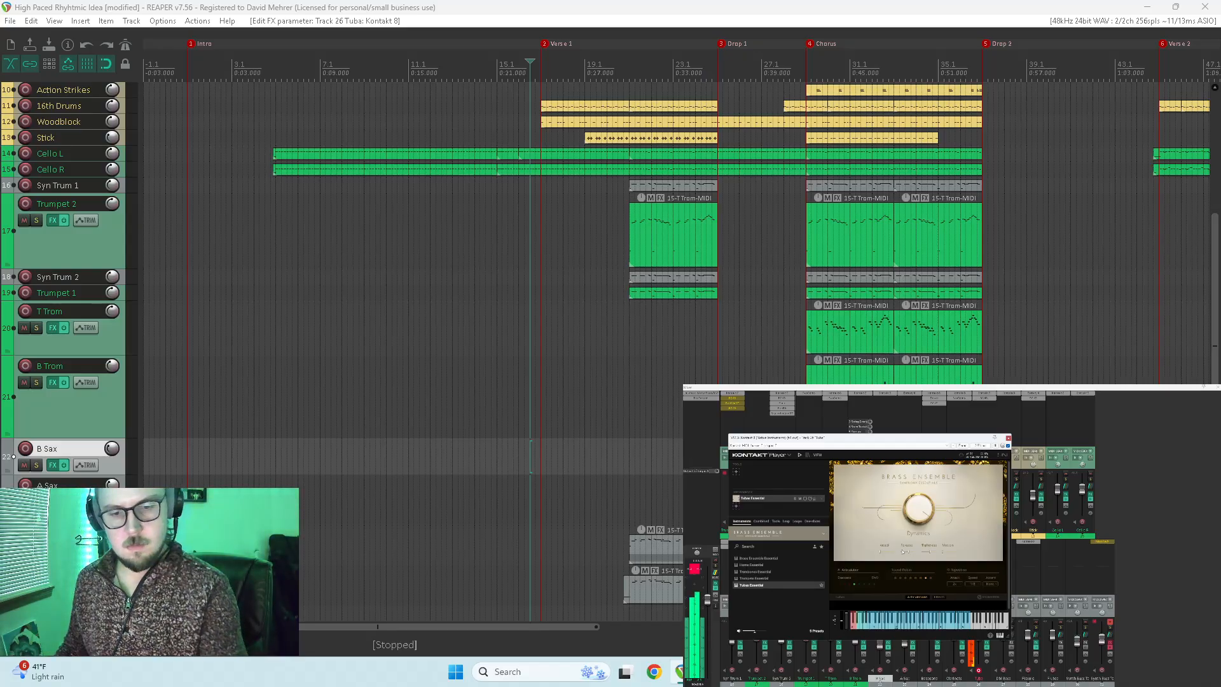
# Step: Play the arrangement repeatedly from just before Verse 1 to rehearse a part with the tightened Staccato tuba
pyautogui.press('space')
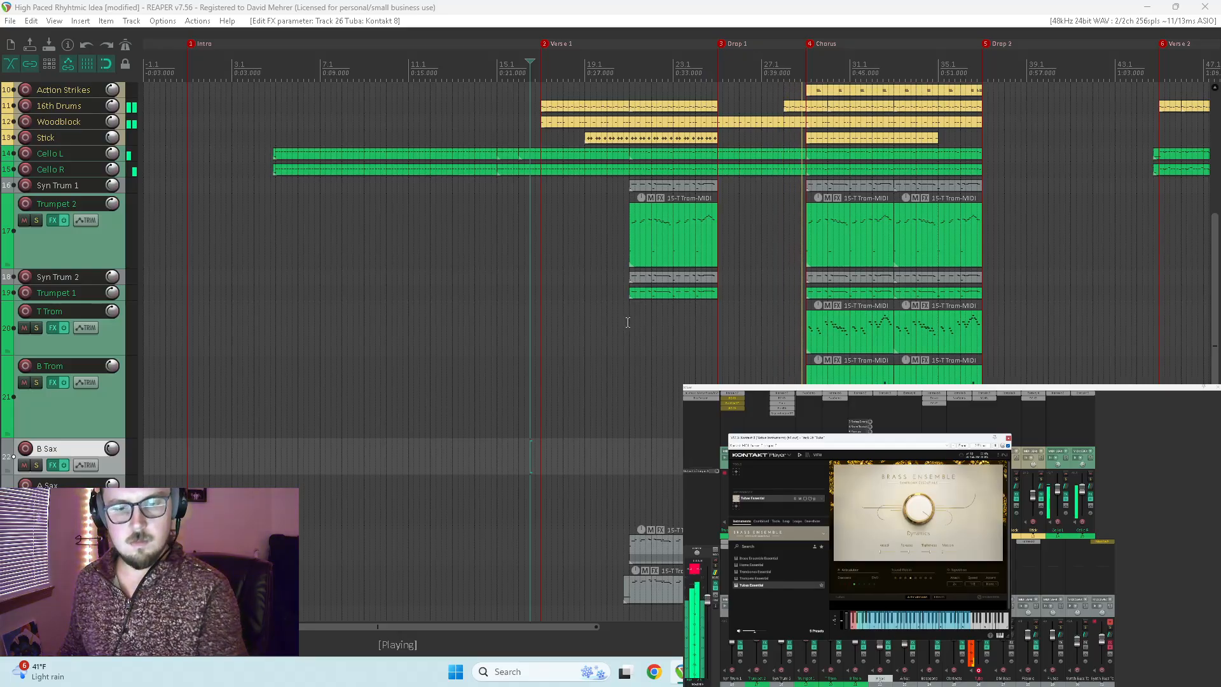
pyautogui.rightClick(629, 322)
pyautogui.click(800, 6)
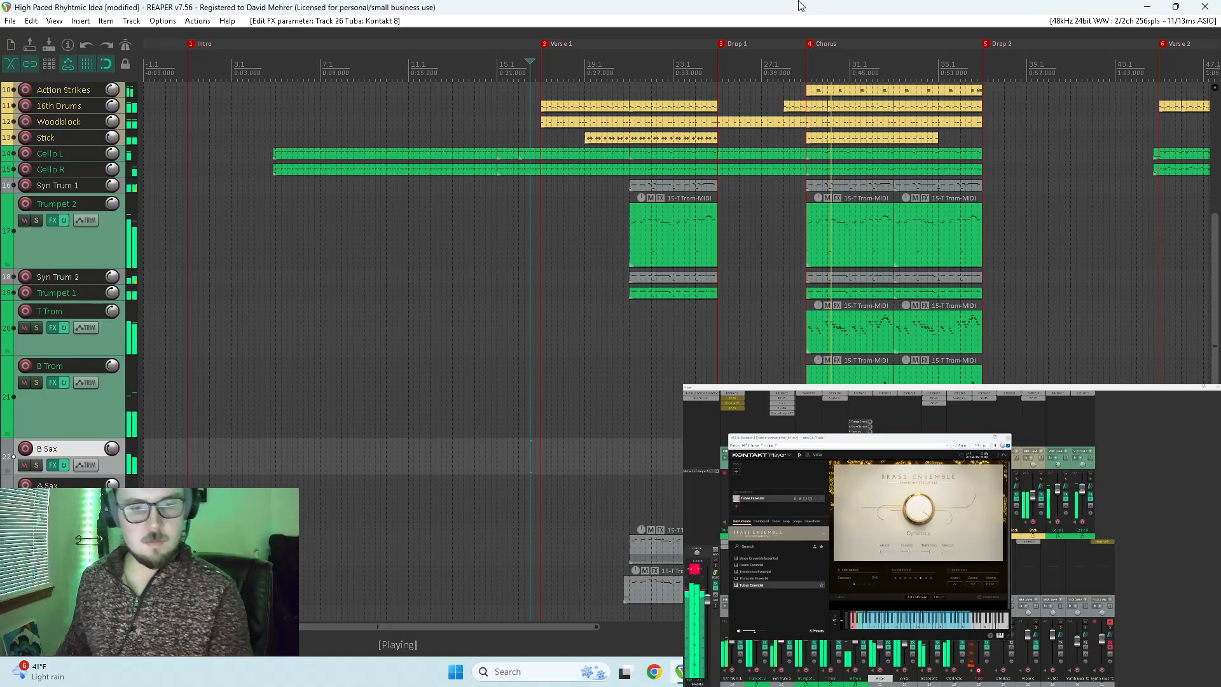
pyautogui.press('space')
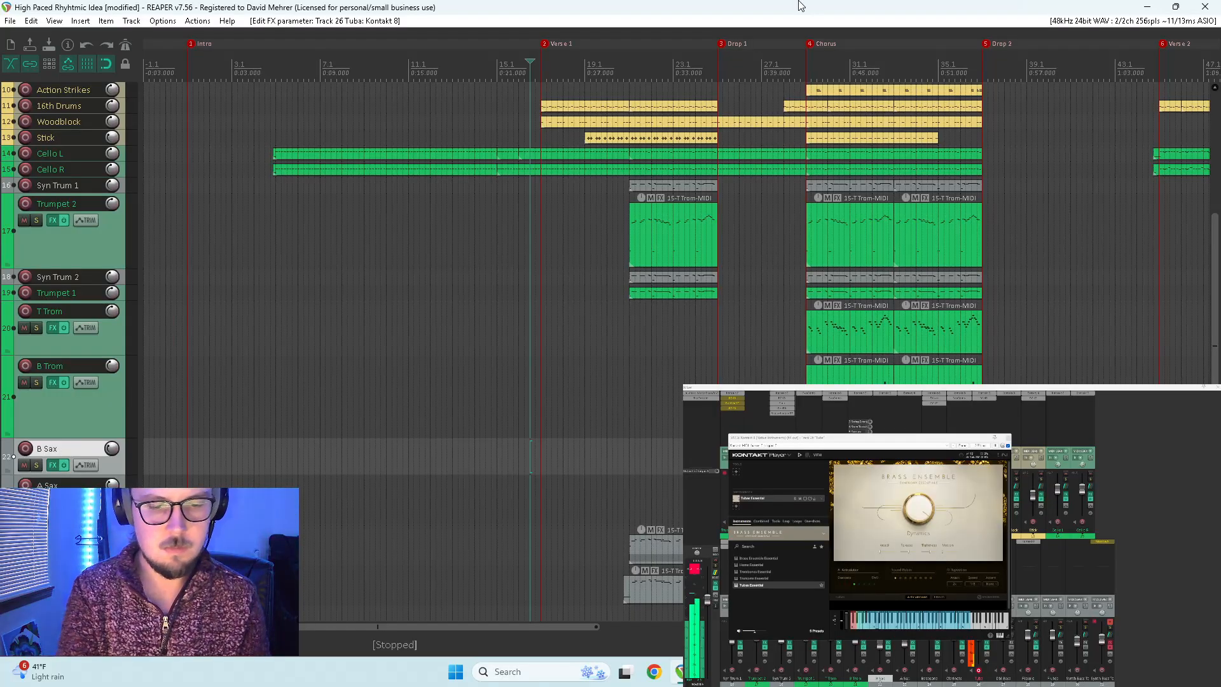
pyautogui.press('space')
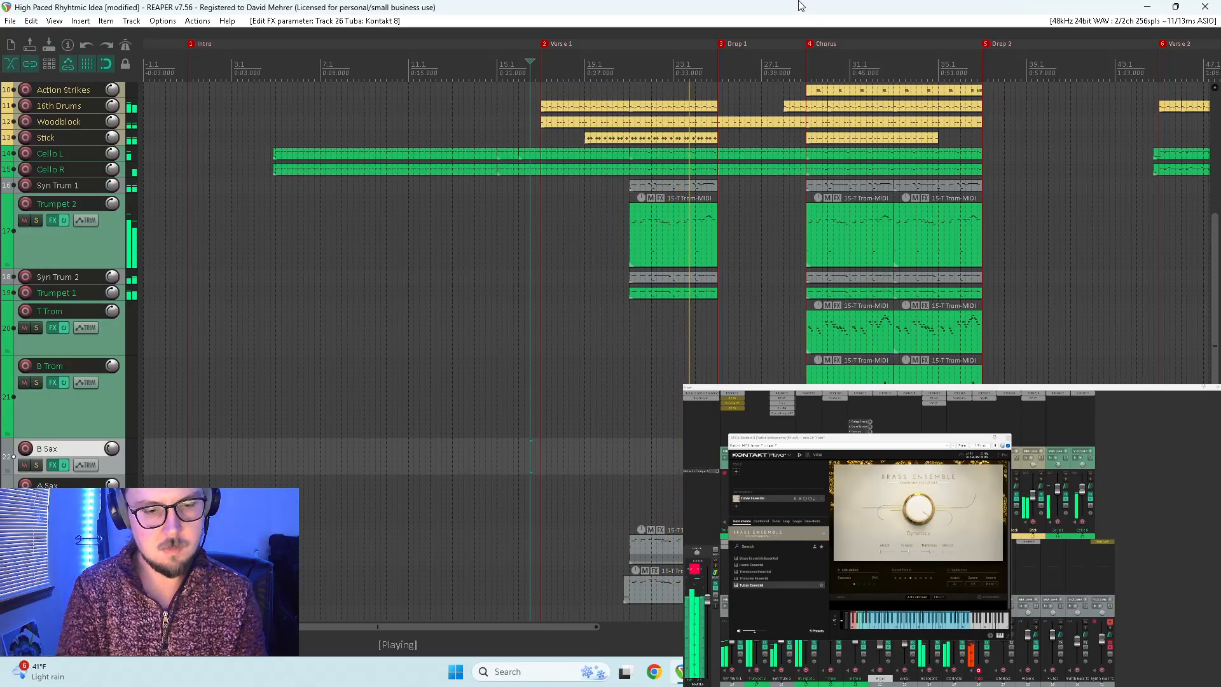
pyautogui.press('space')
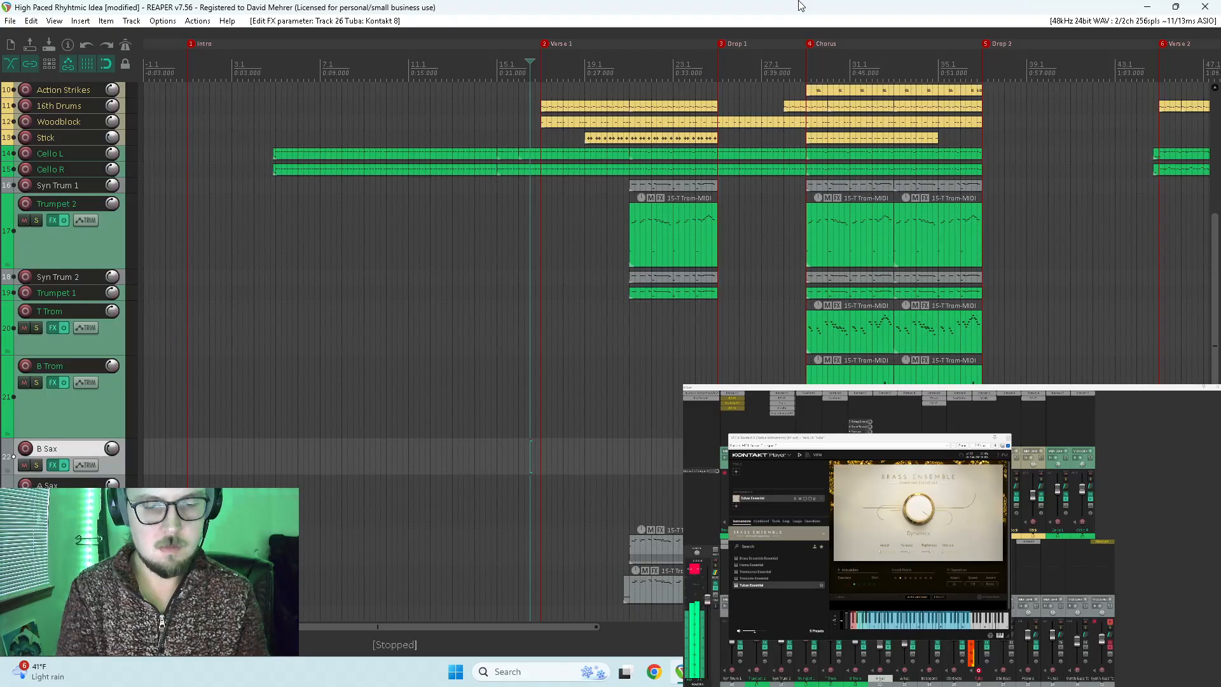
pyautogui.press('space')
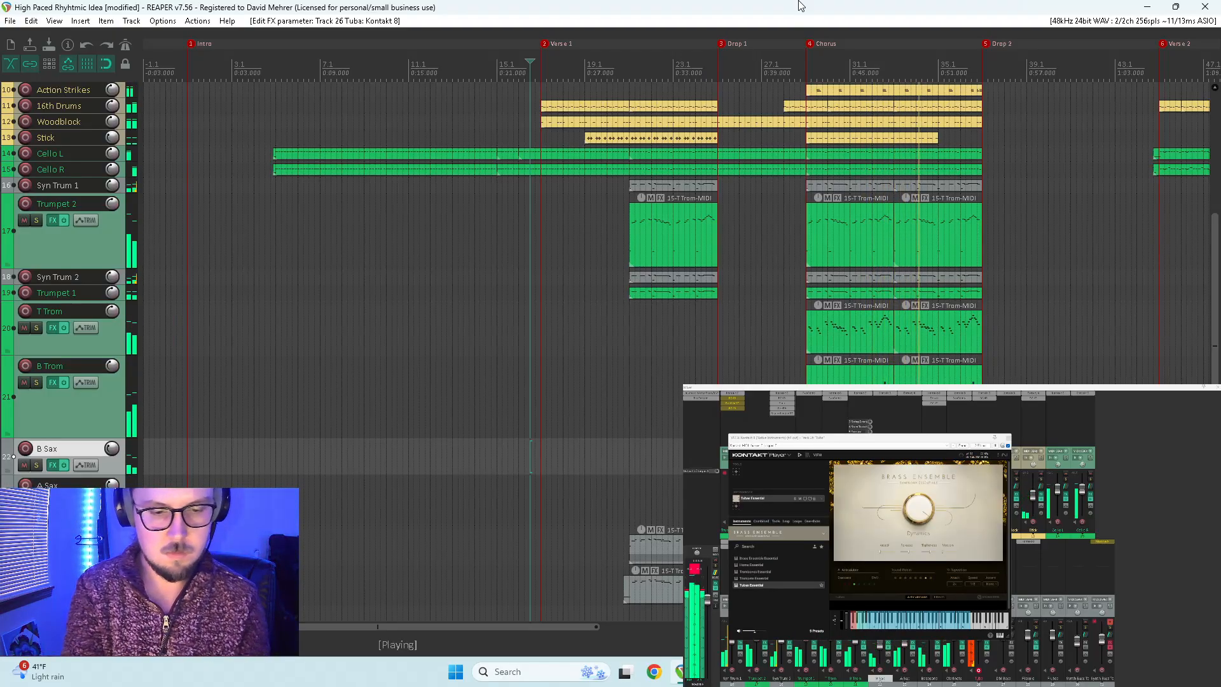
pyautogui.press('space')
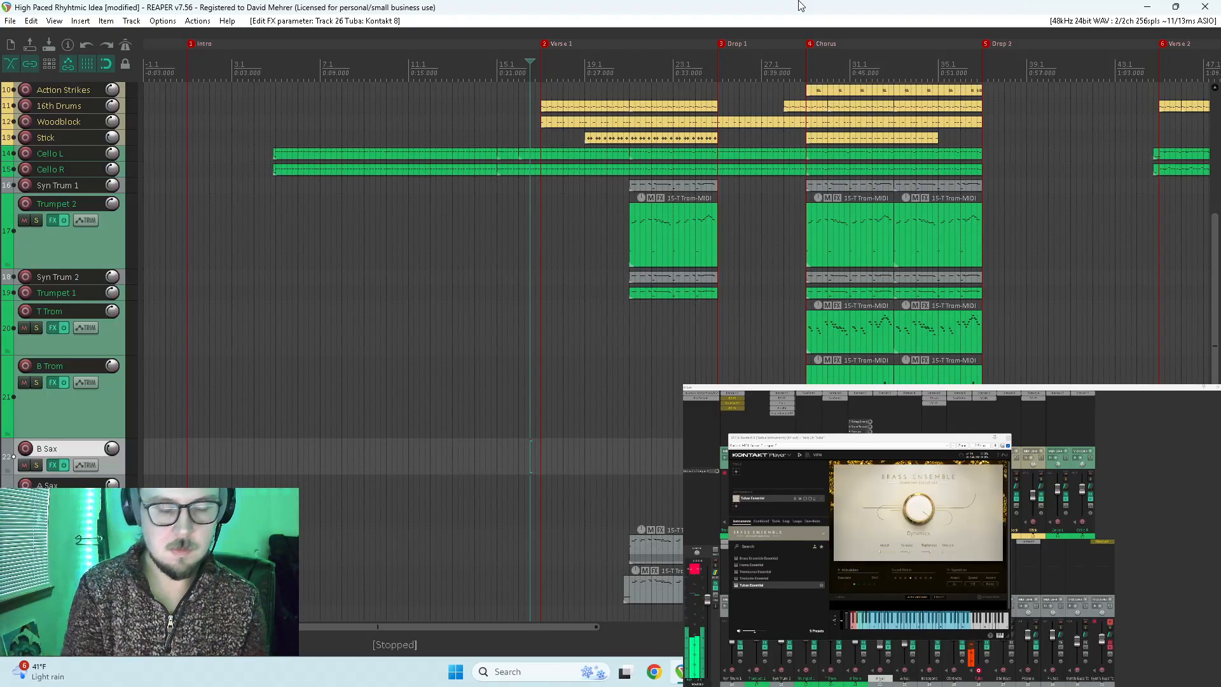
pyautogui.press('space')
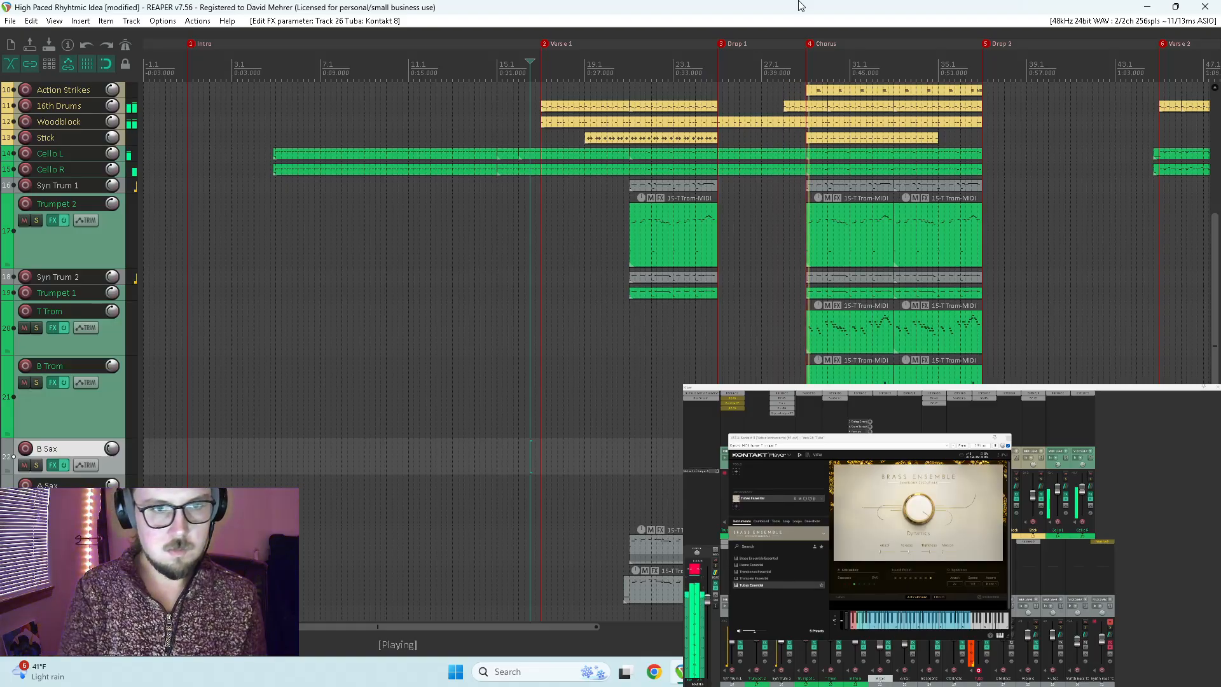
pyautogui.press('space')
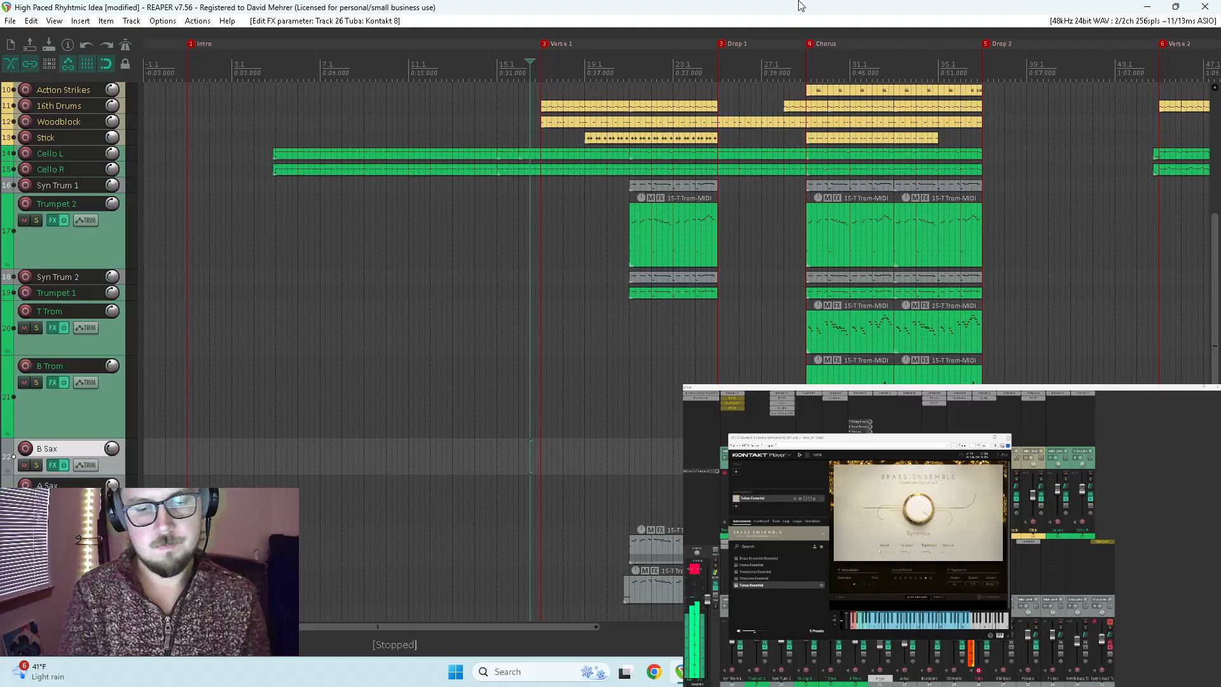
pyautogui.press('space')
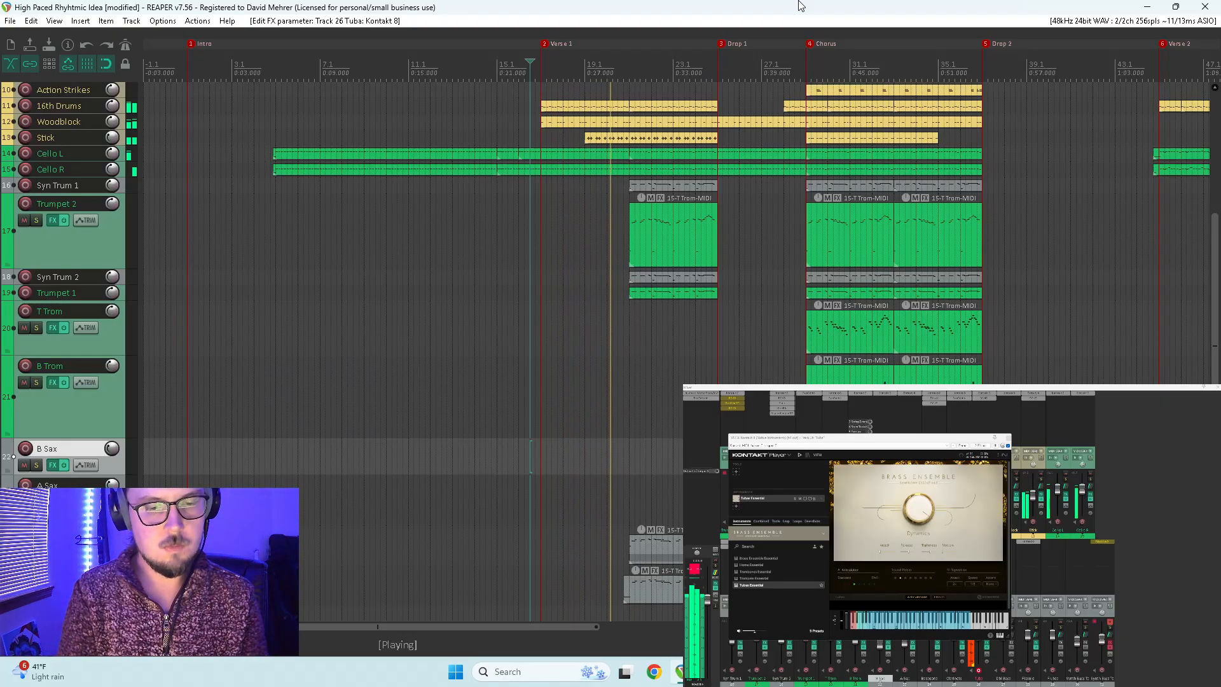
pyautogui.press('space')
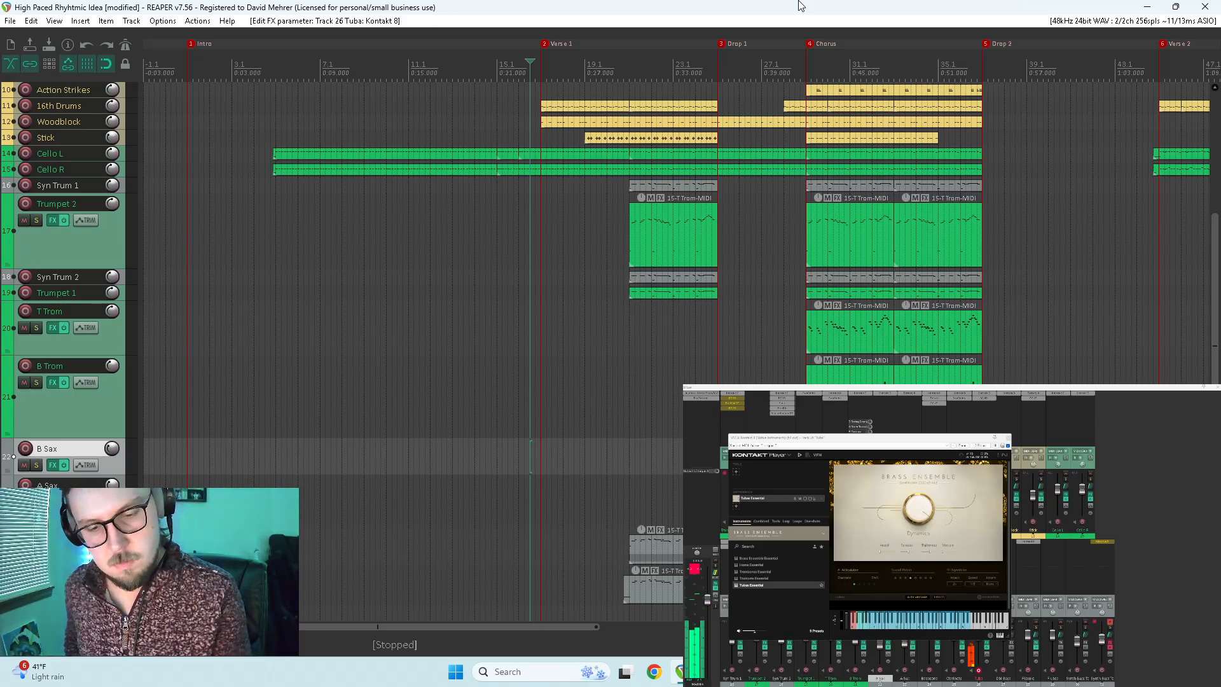
pyautogui.press('space')
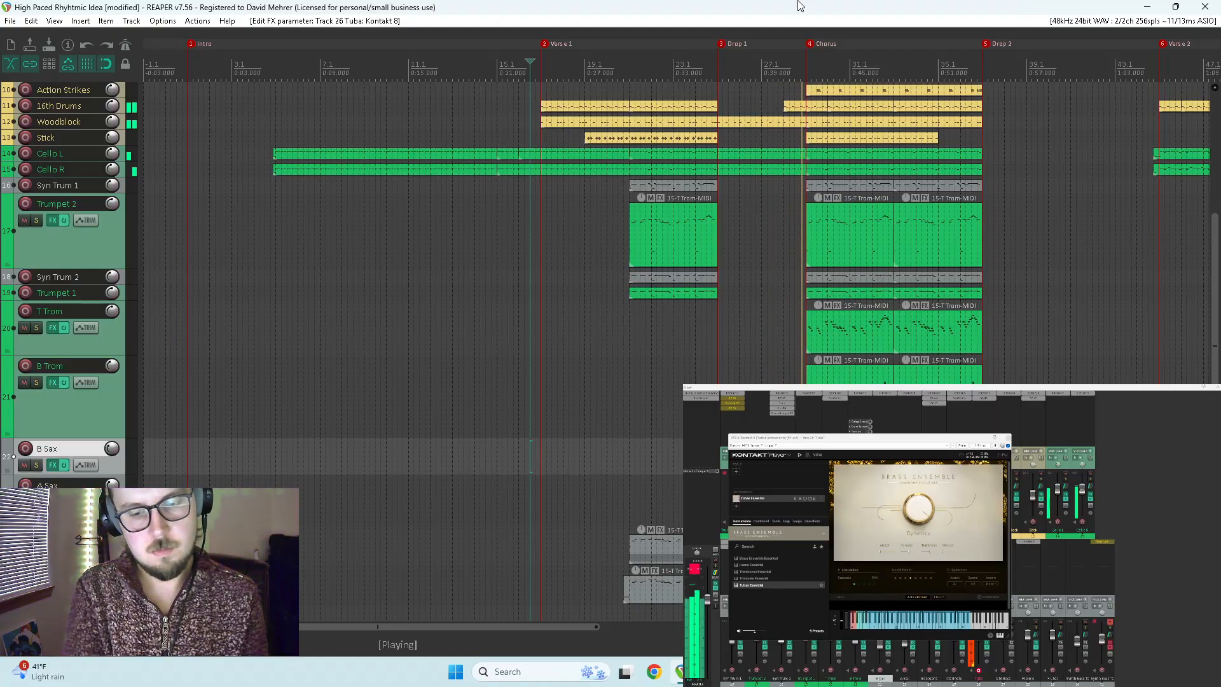
pyautogui.press('space')
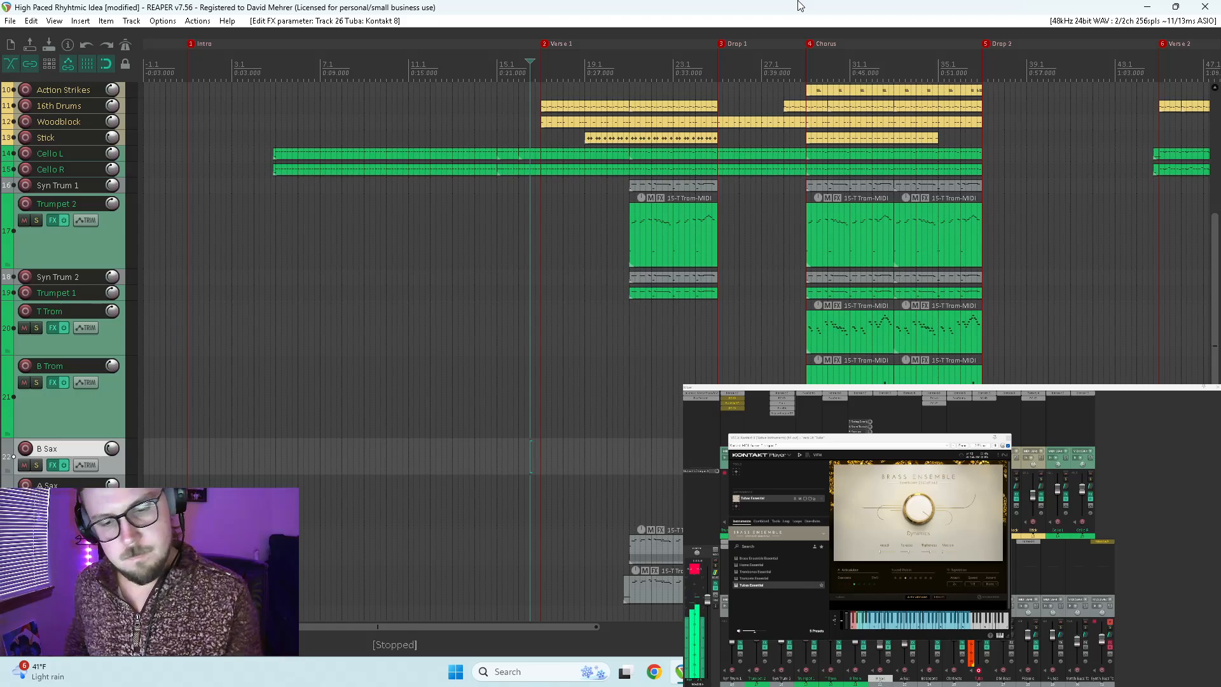
pyautogui.press('space')
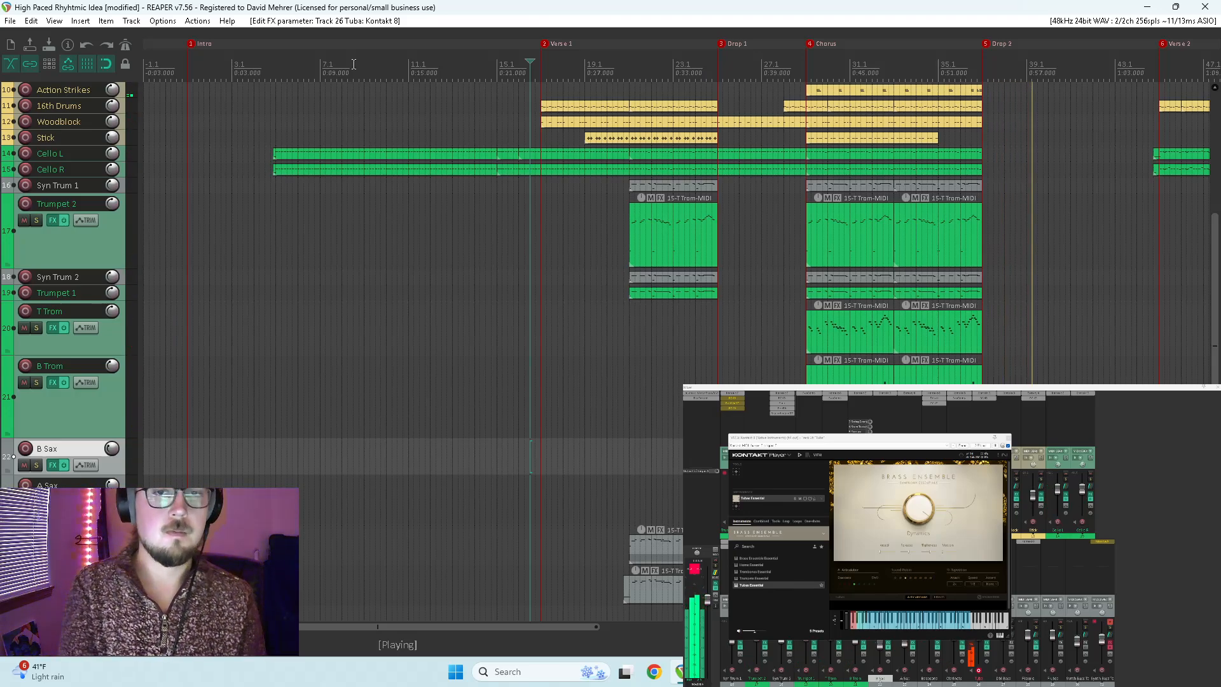
pyautogui.press('space')
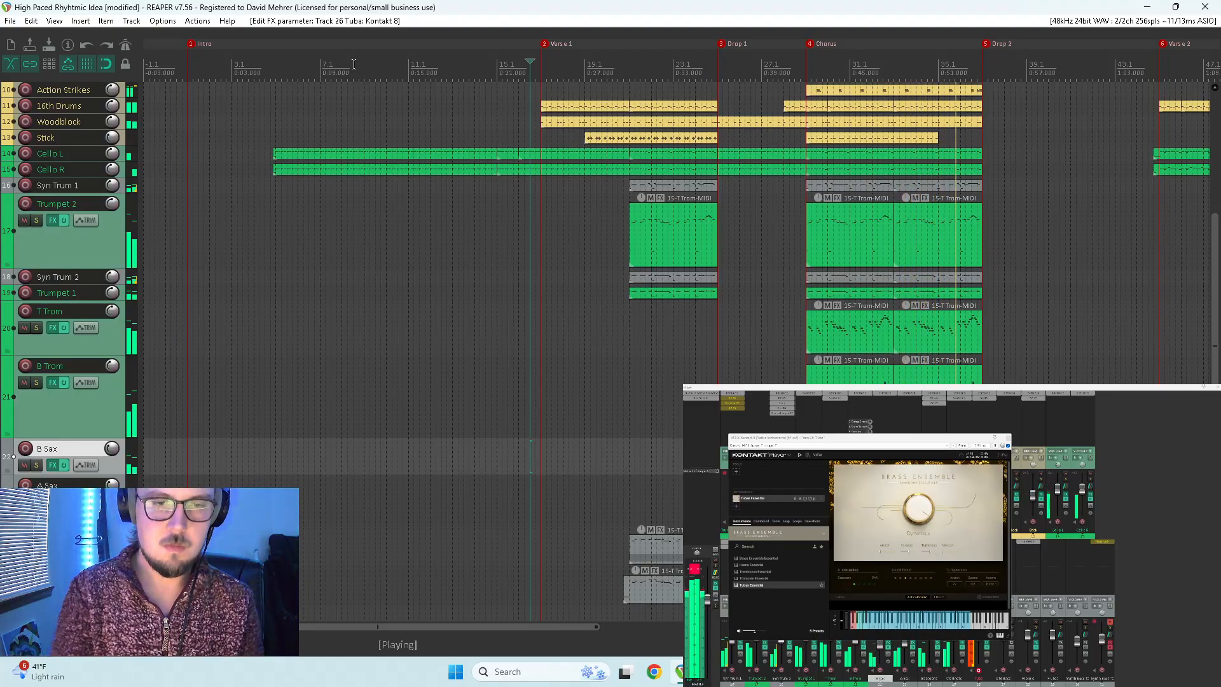
pyautogui.press('space')
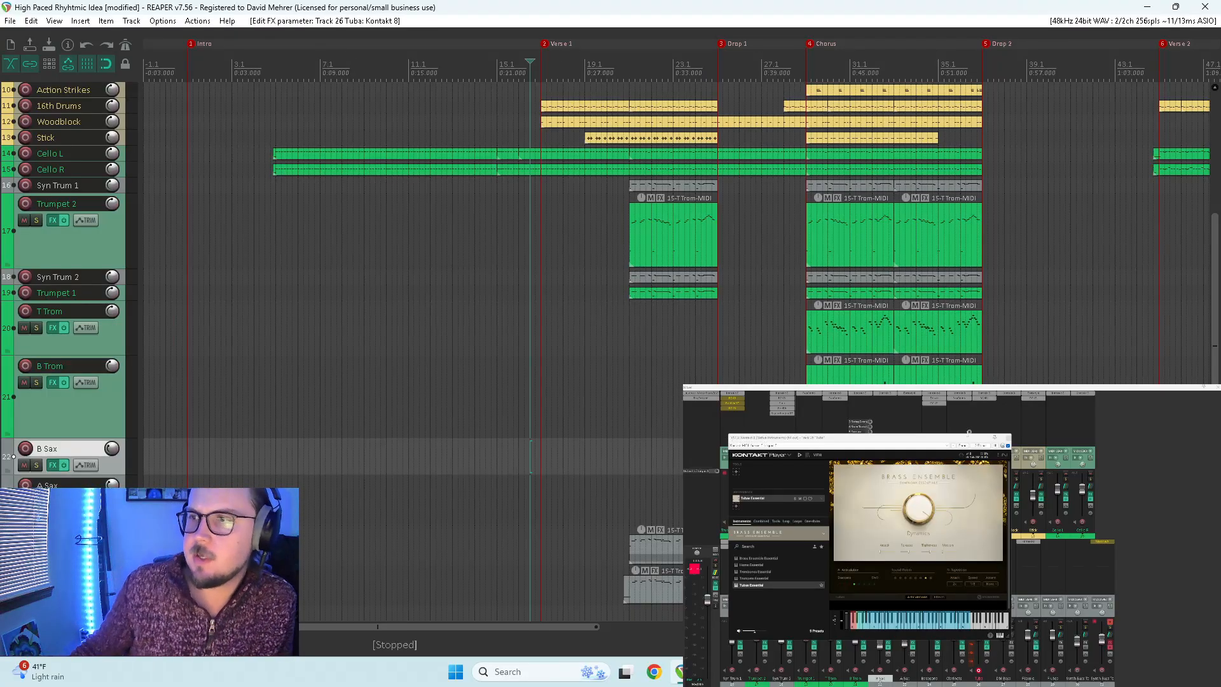
# Step: Try the Kontakt orchestral Tuba preset in place of Tubas Essential on the Tuba track and close its window
pyautogui.click(807, 457)
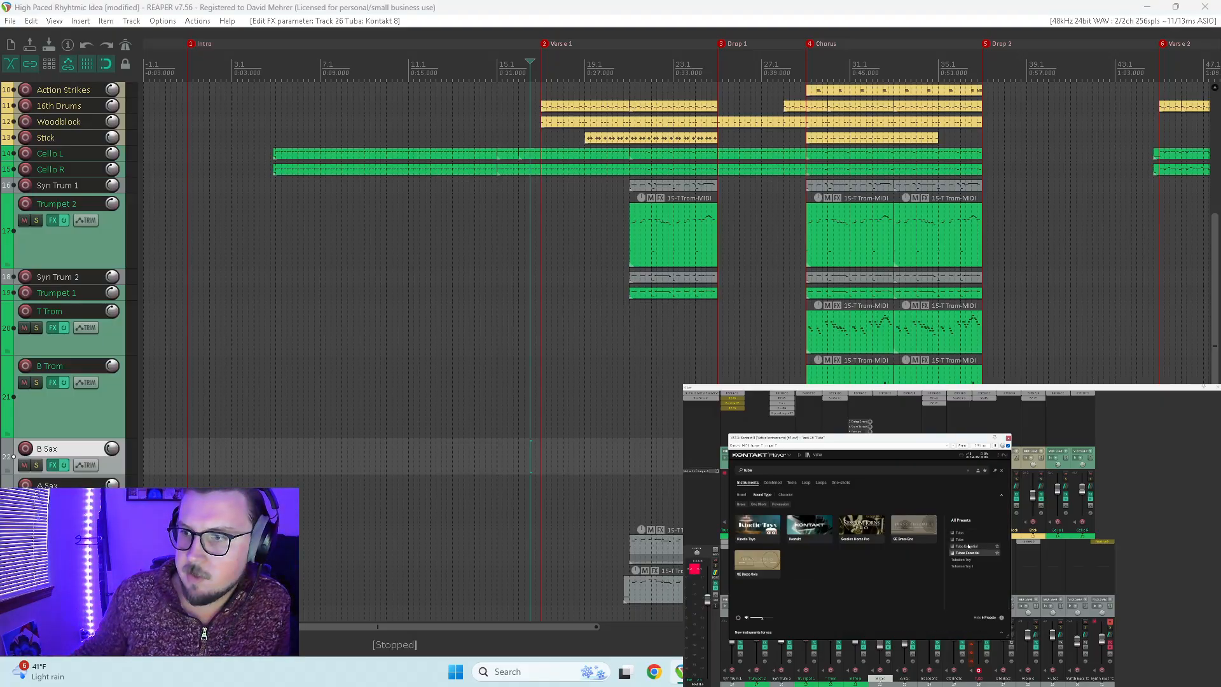
pyautogui.click(966, 535)
pyautogui.click(968, 557)
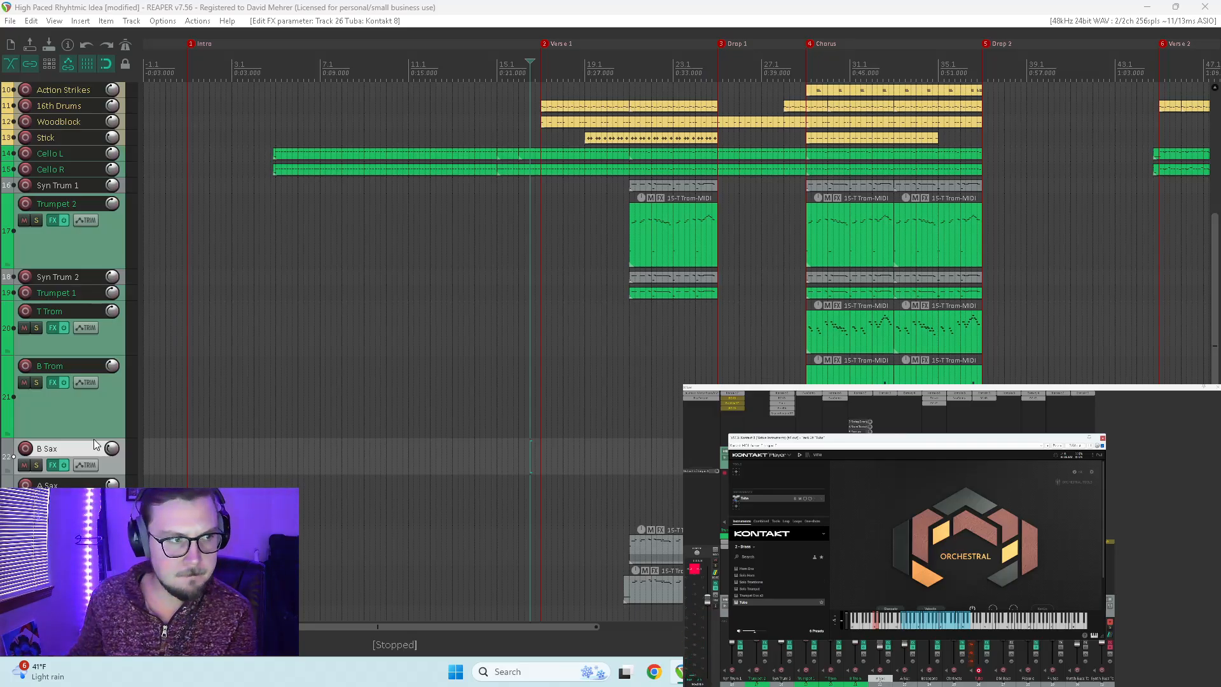
pyautogui.scroll(-3, 94, 443)
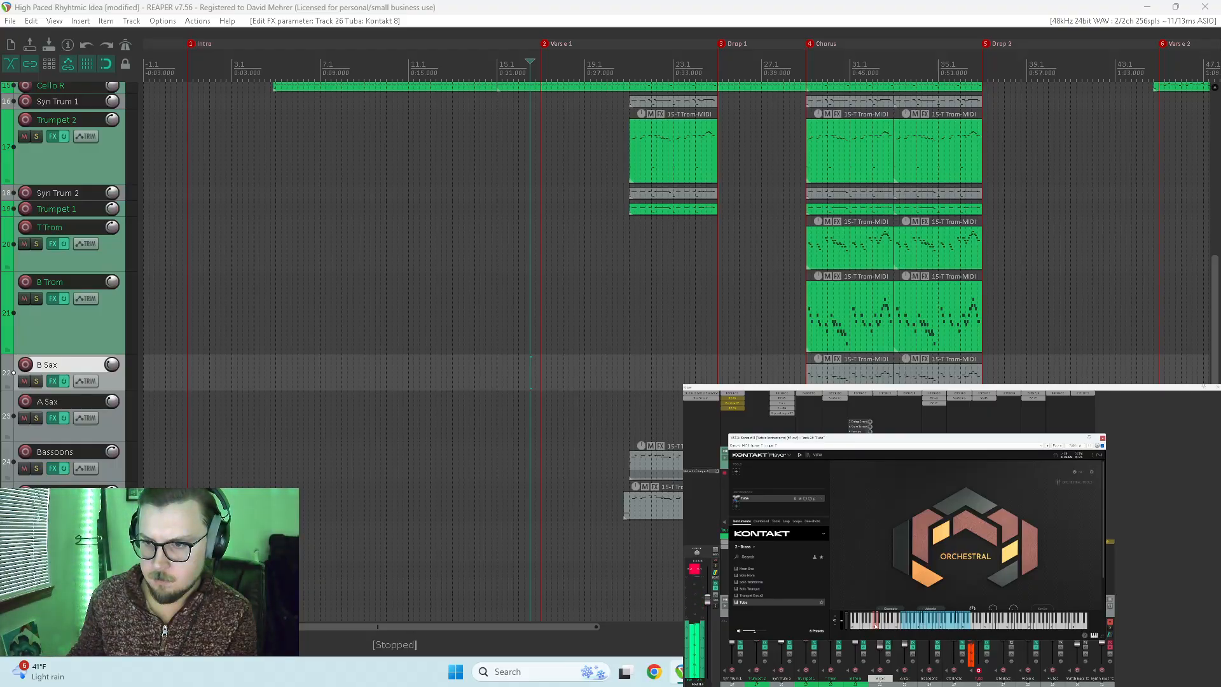
pyautogui.moveTo(877, 578)
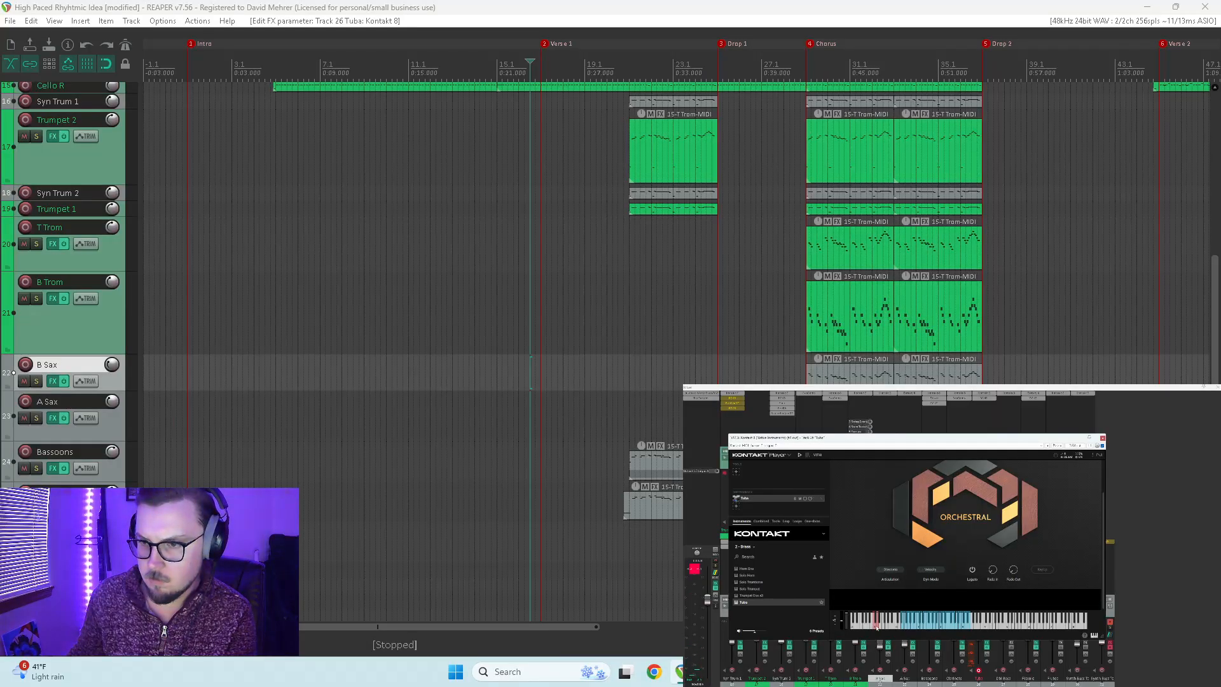
pyautogui.click(890, 568)
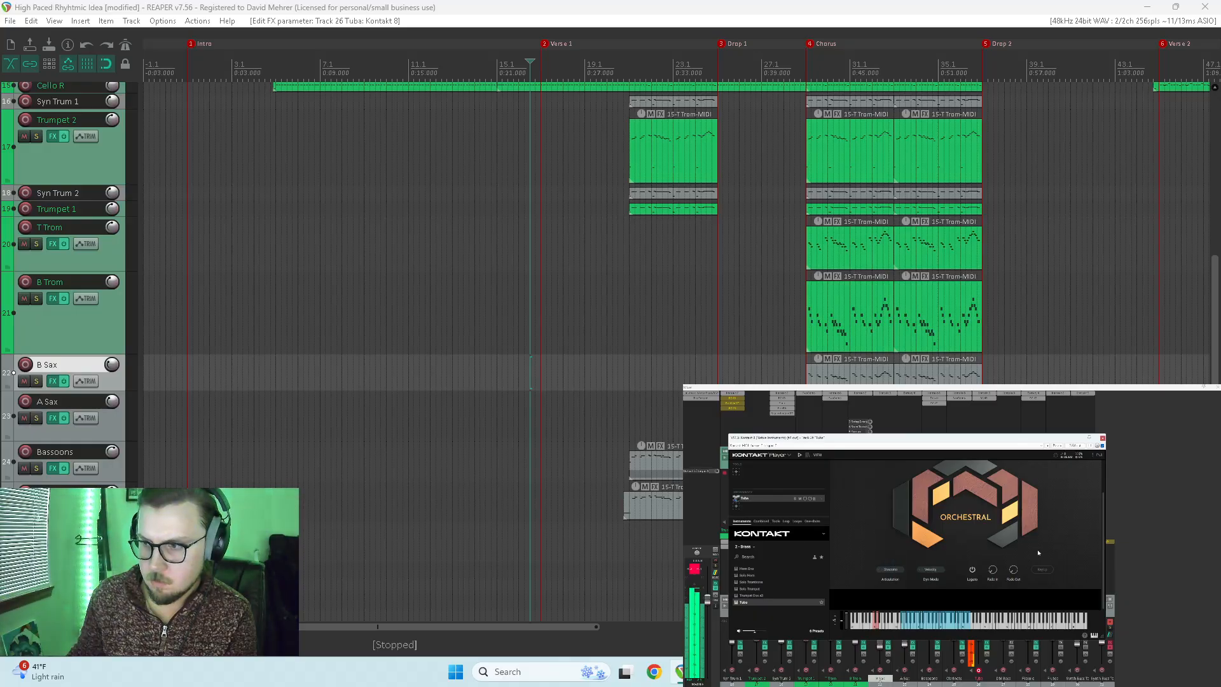
pyautogui.click(1103, 438)
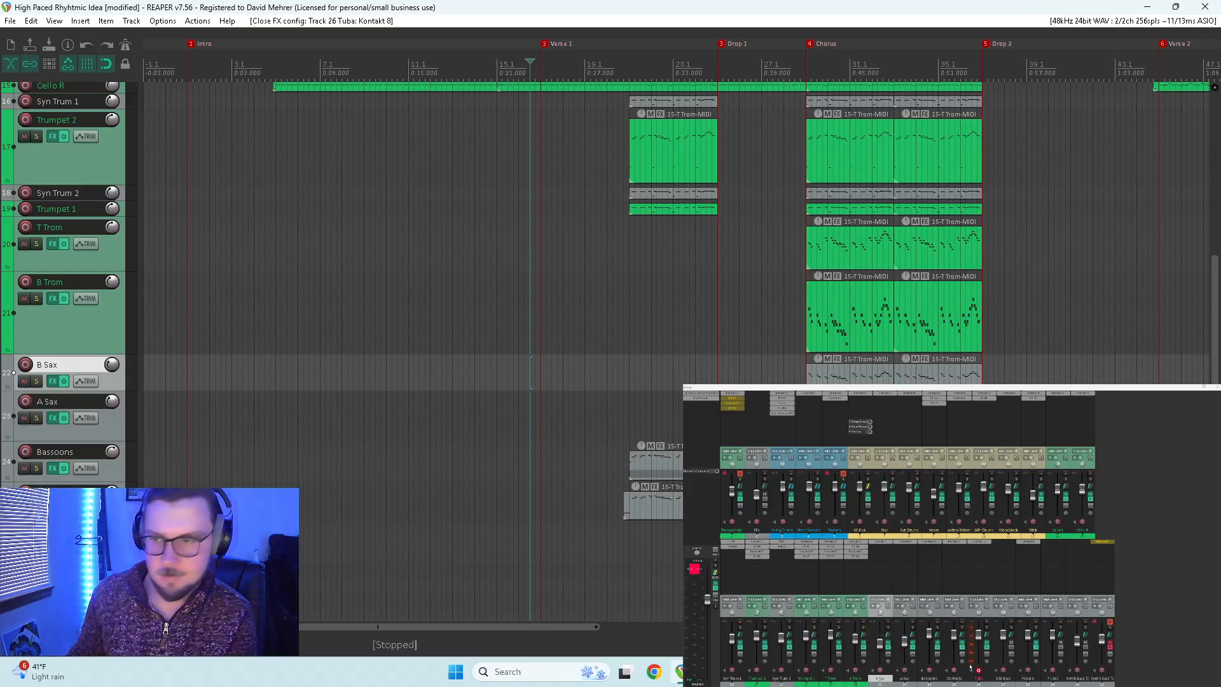
# Step: Retry opening the audio device, bring the mixer back to the front, and save the project
pyautogui.click(978, 672)
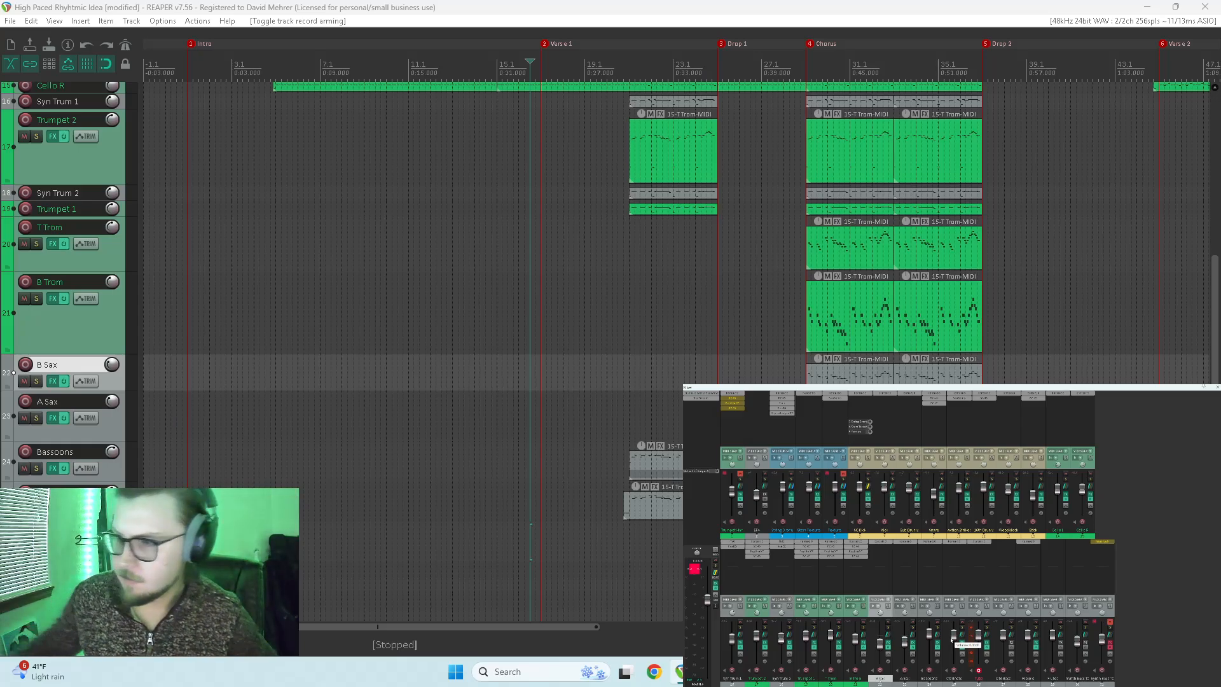
pyautogui.hotkey('alt', 'Tab')
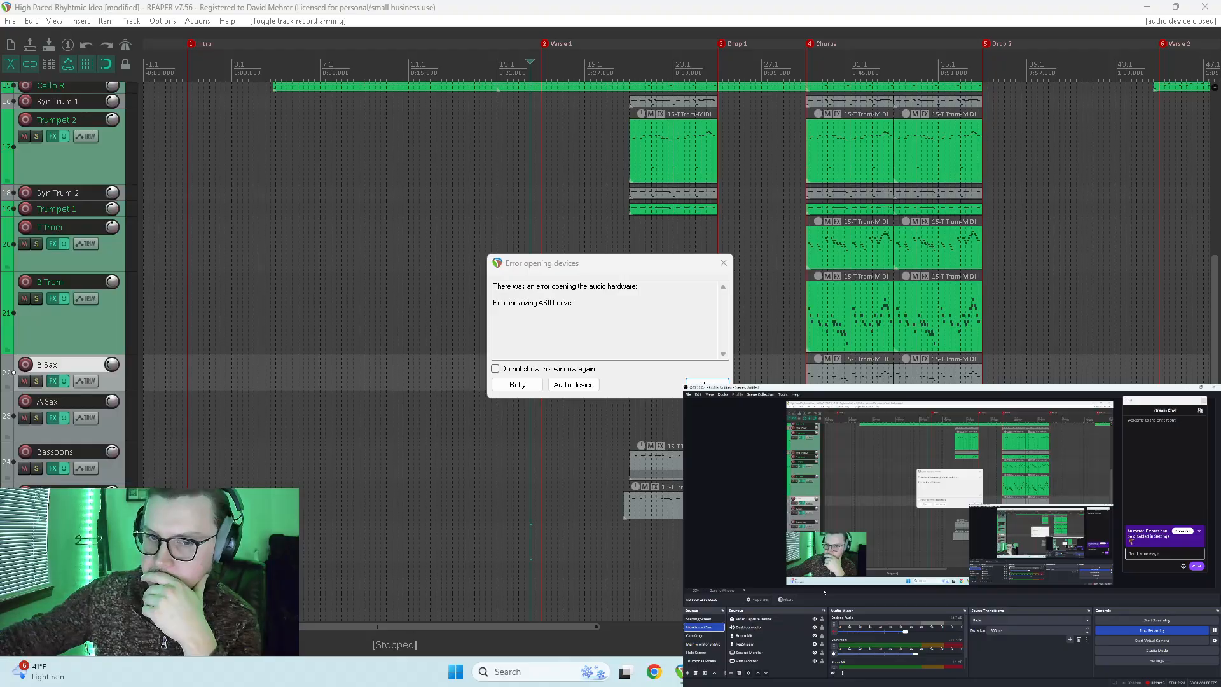
pyautogui.click(517, 385)
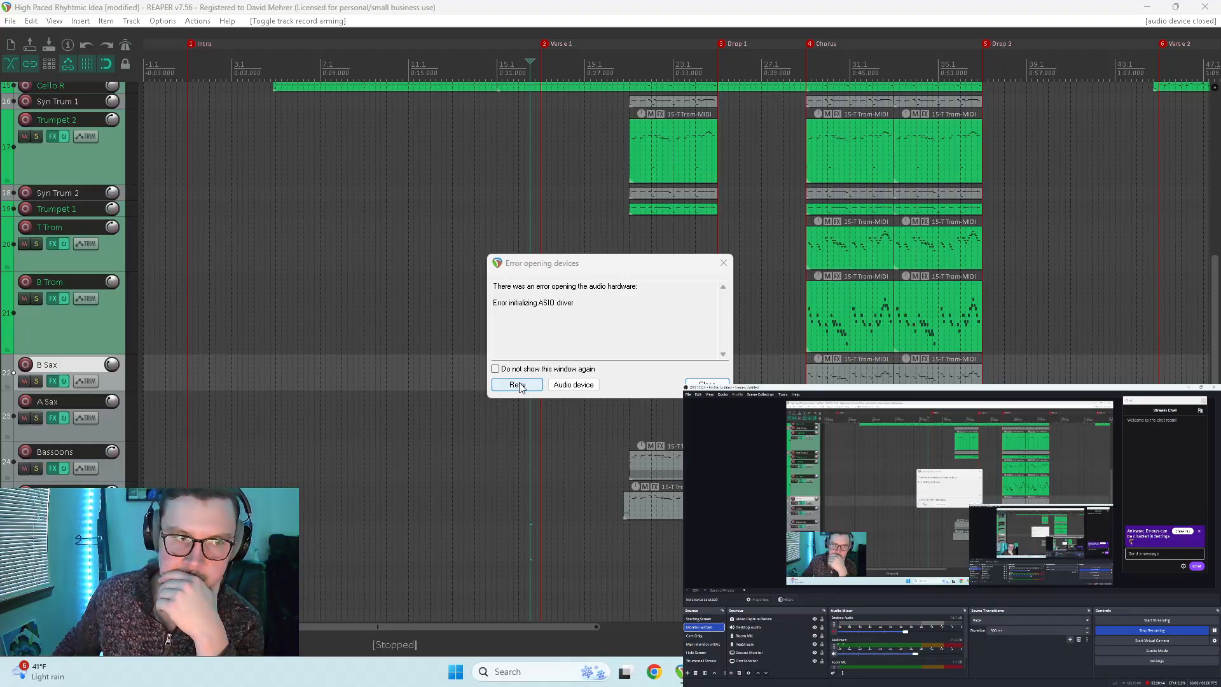
pyautogui.click(656, 572)
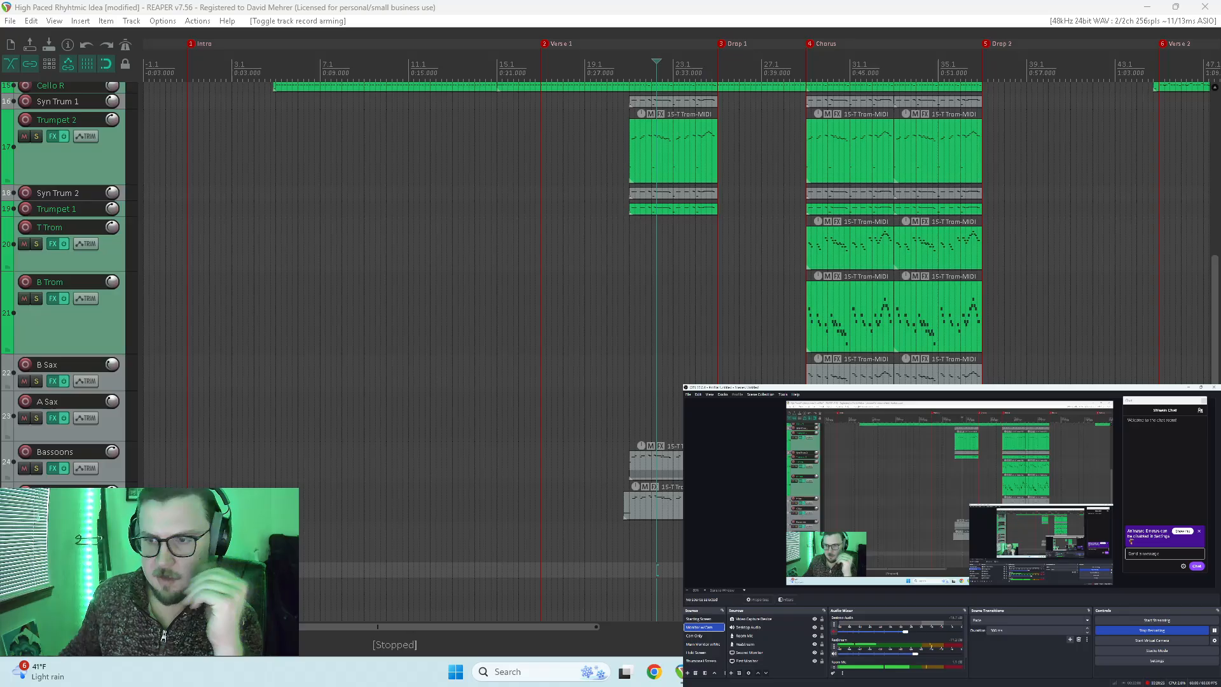
pyautogui.click(679, 672)
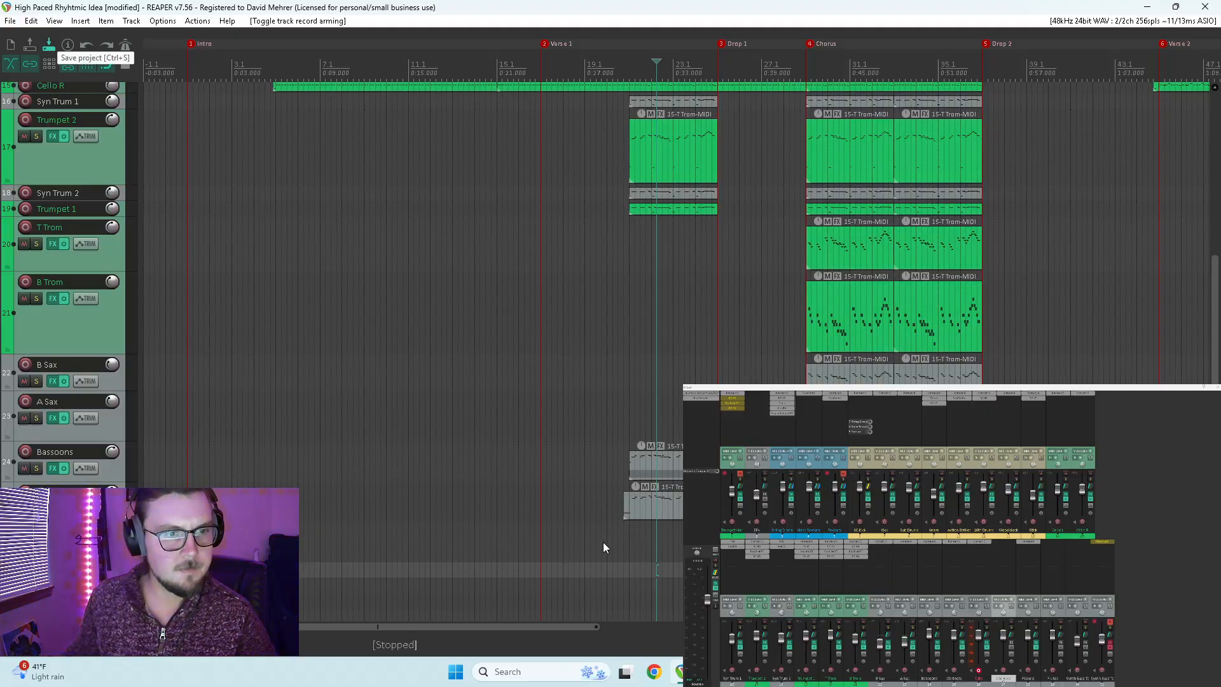
pyautogui.scroll(3, 17, 379)
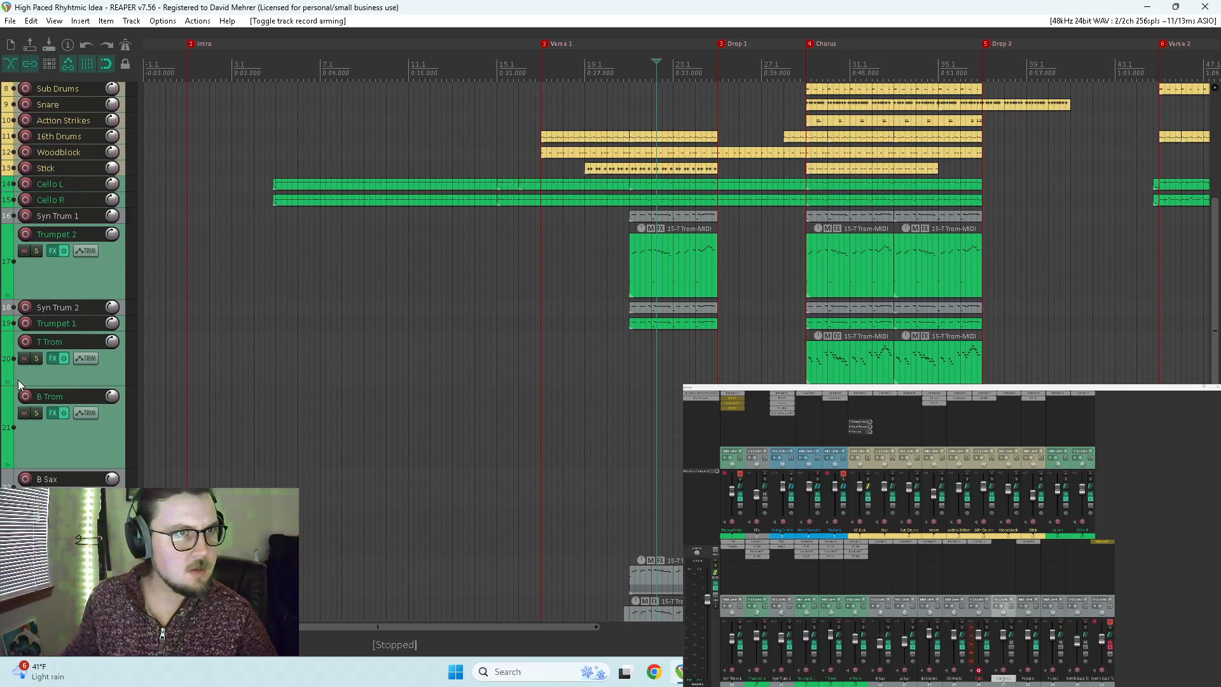
# Step: Place the edit cursor at bar 15 and load the Tuba Essential preset into the Tuba track's Kontakt 8, replacing the current instrument
pyautogui.scroll(5, 18, 380)
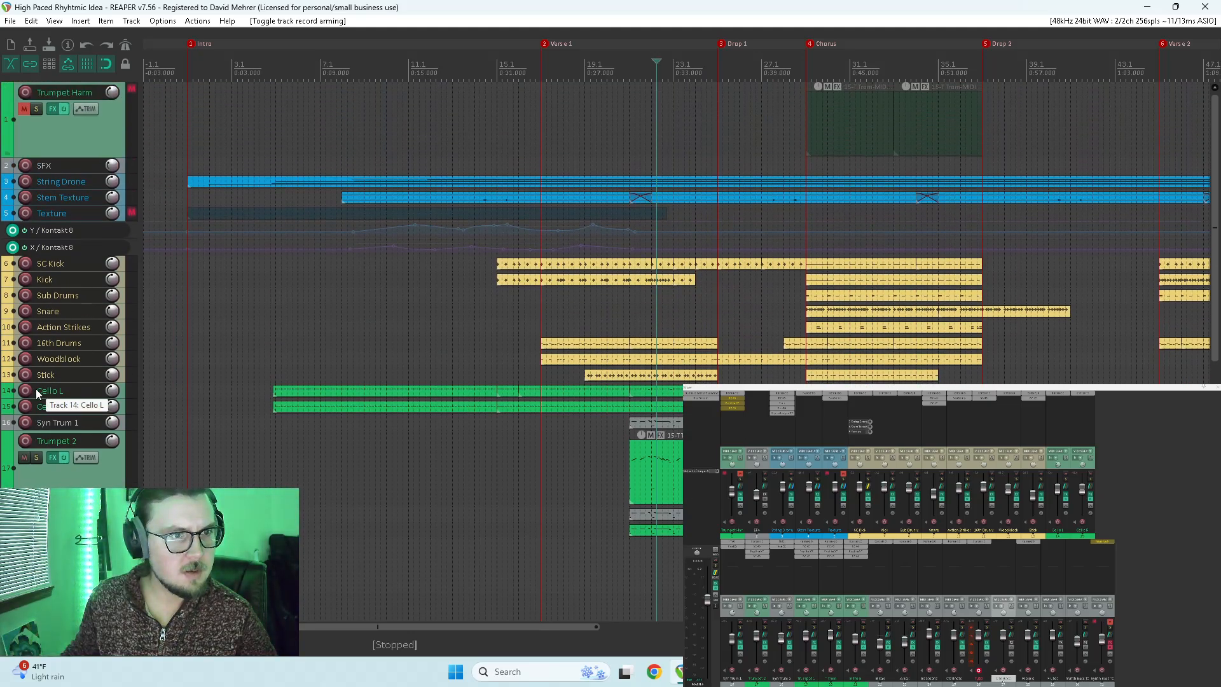
pyautogui.click(495, 326)
pyautogui.scroll(-10, 70, 433)
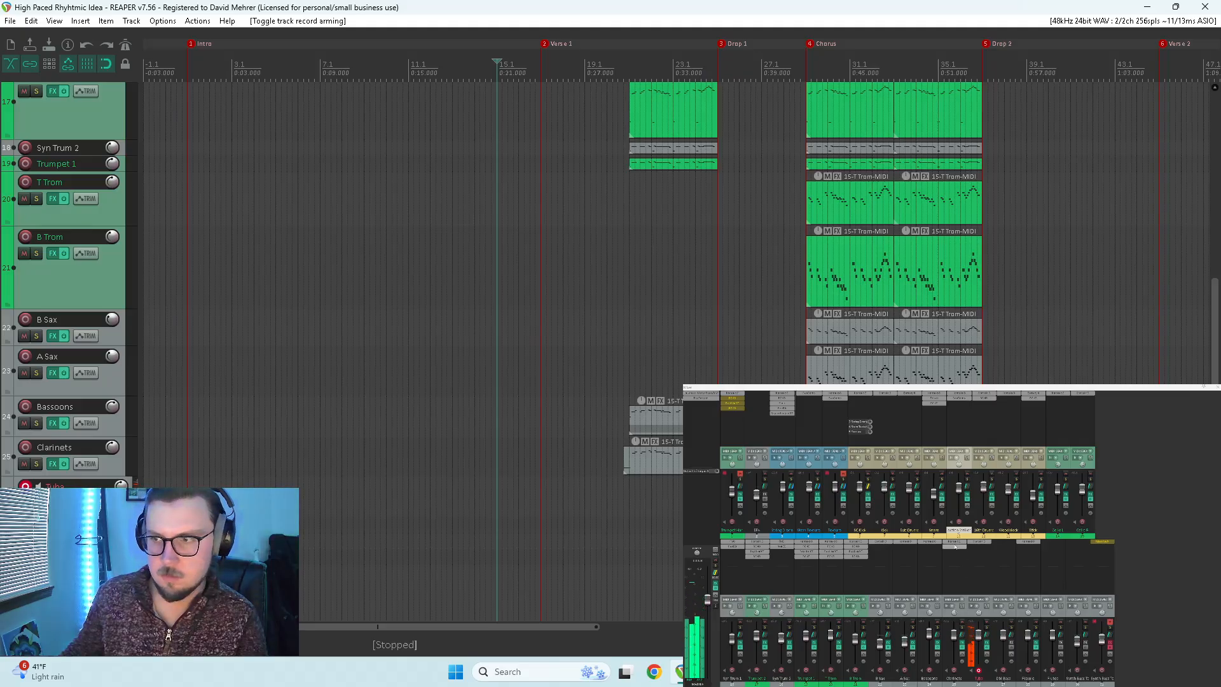
pyautogui.click(974, 543)
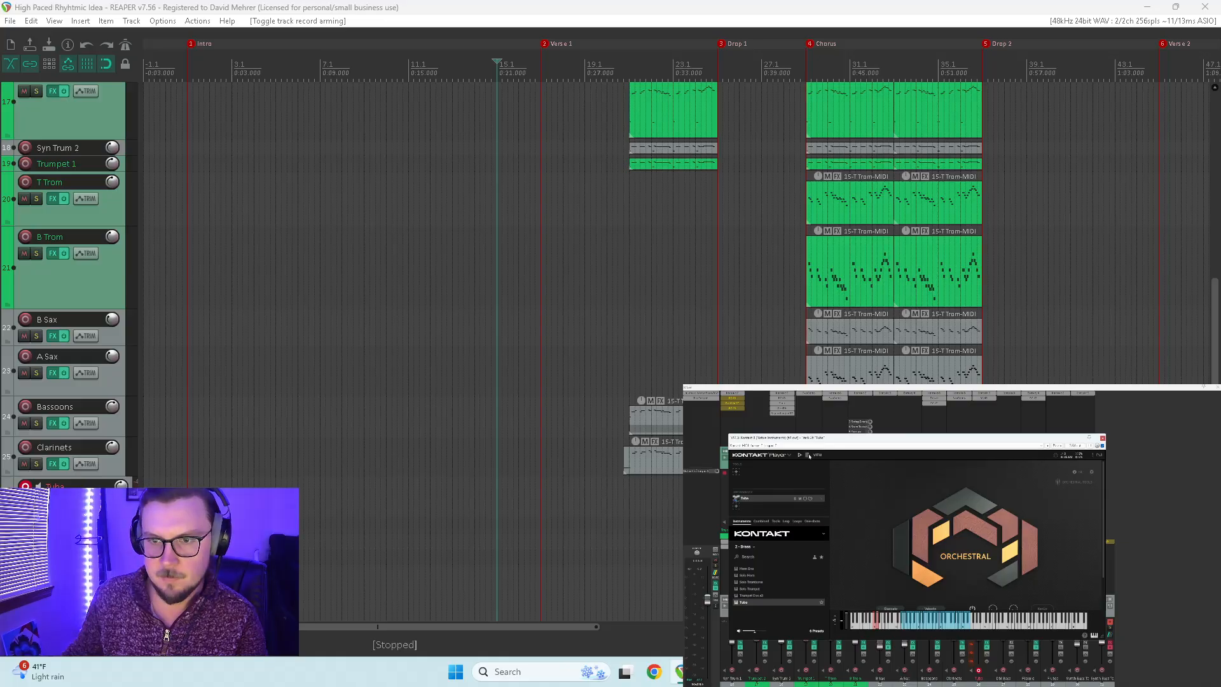
pyautogui.click(809, 455)
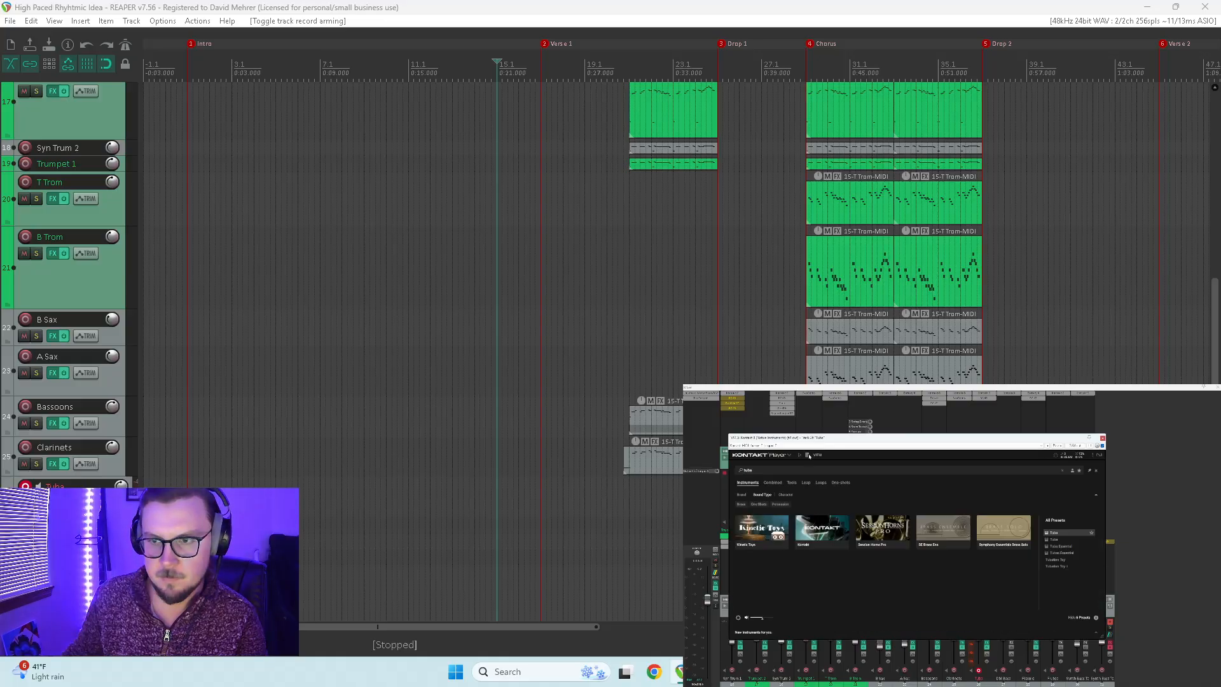
pyautogui.doubleClick(1069, 547)
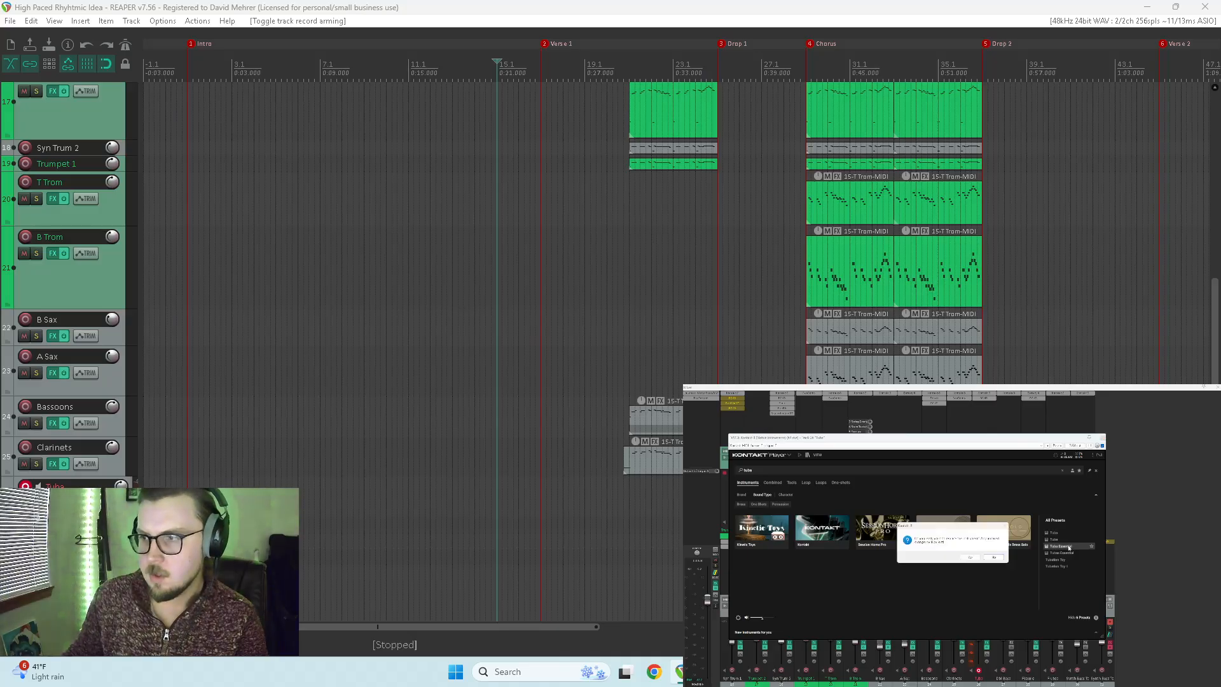
pyautogui.click(970, 557)
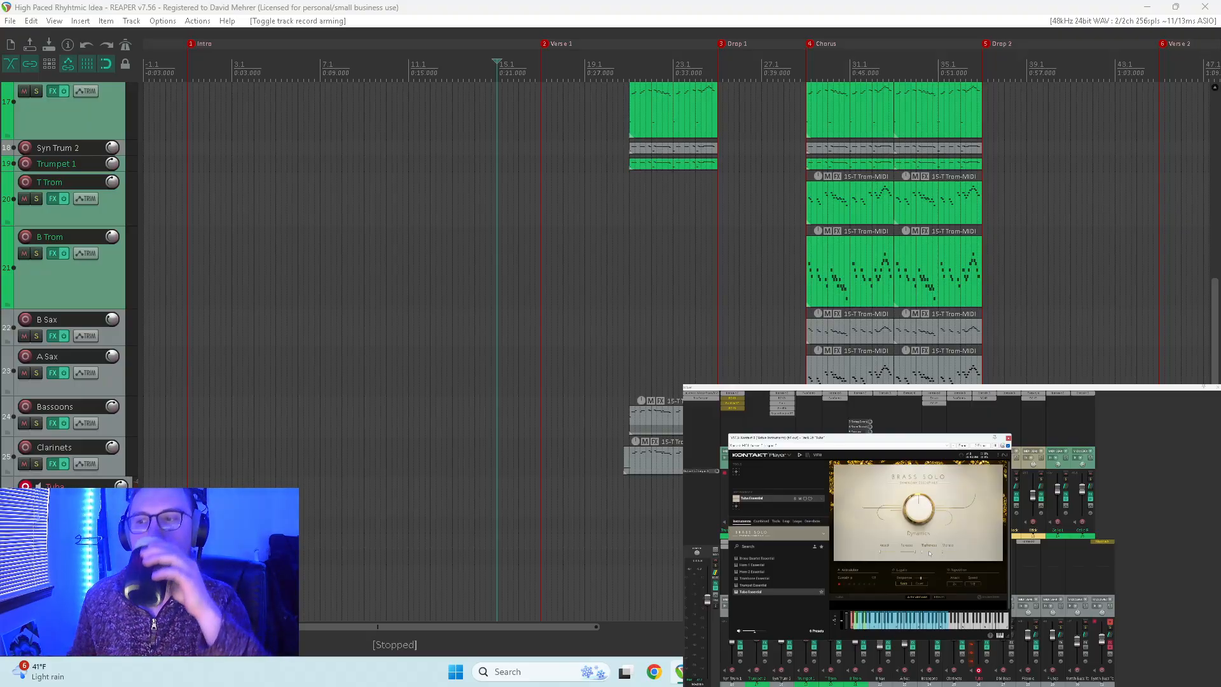
# Step: Adjust the Tightness of the Tuba Essential instrument and close its window
pyautogui.moveTo(914, 552); pyautogui.dragTo(909, 555)
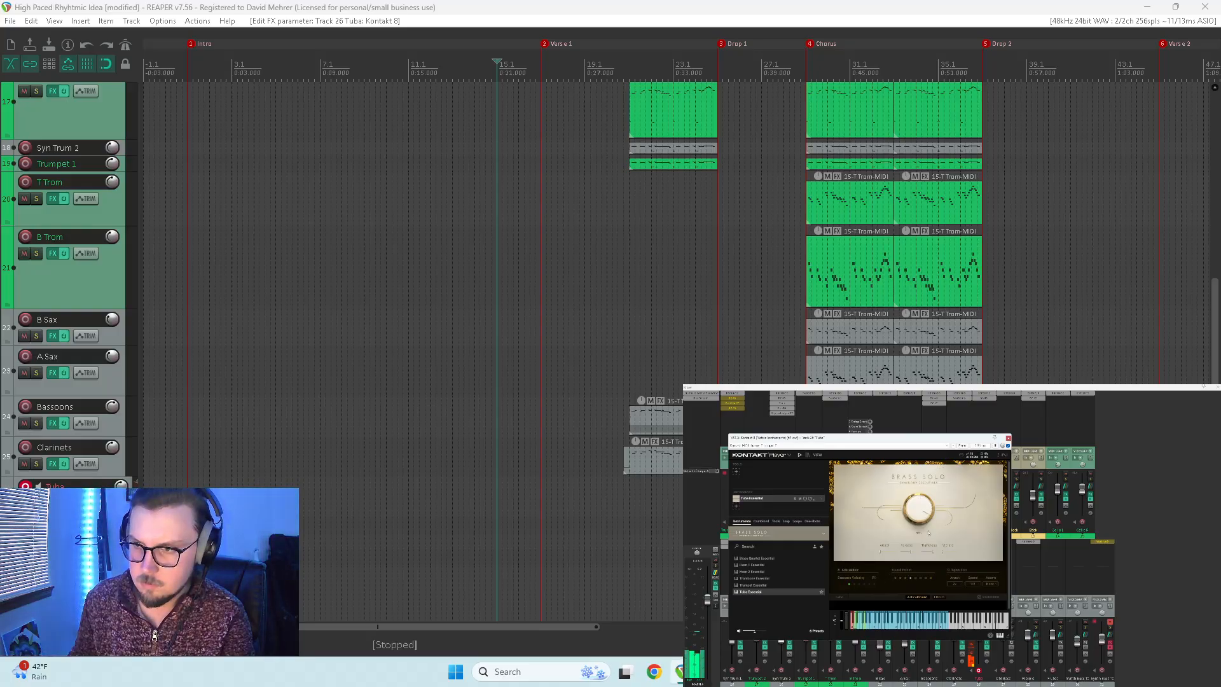
pyautogui.moveTo(909, 552); pyautogui.dragTo(902, 555)
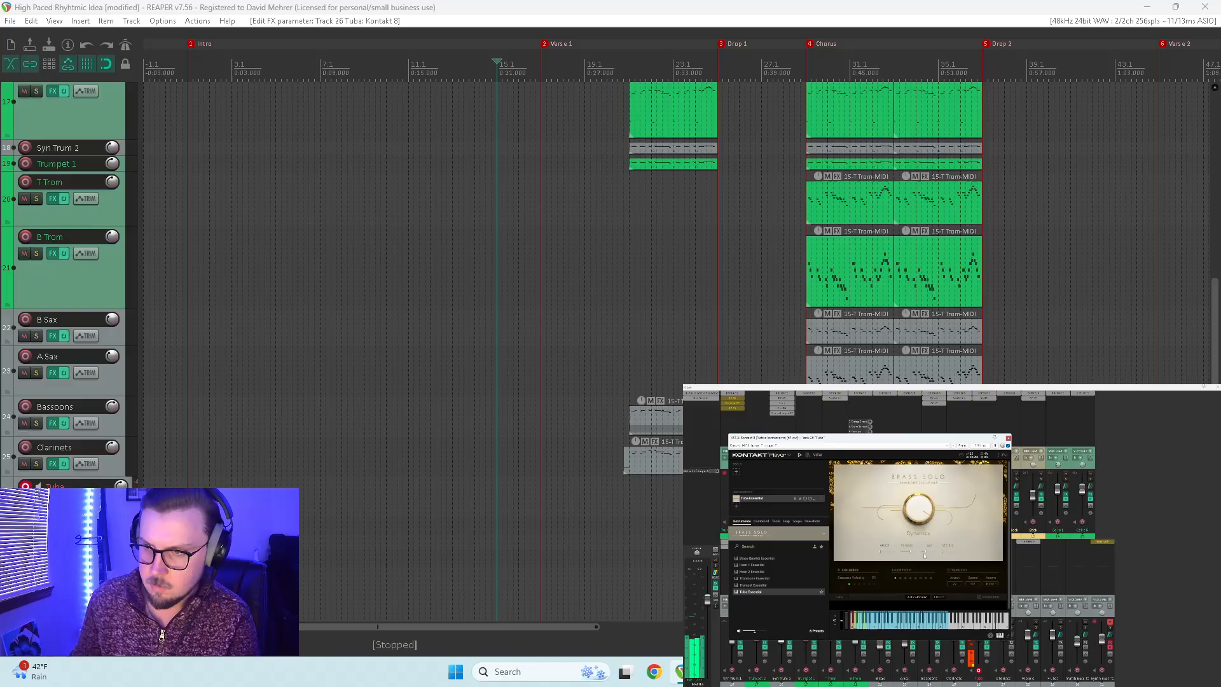
pyautogui.click(1007, 437)
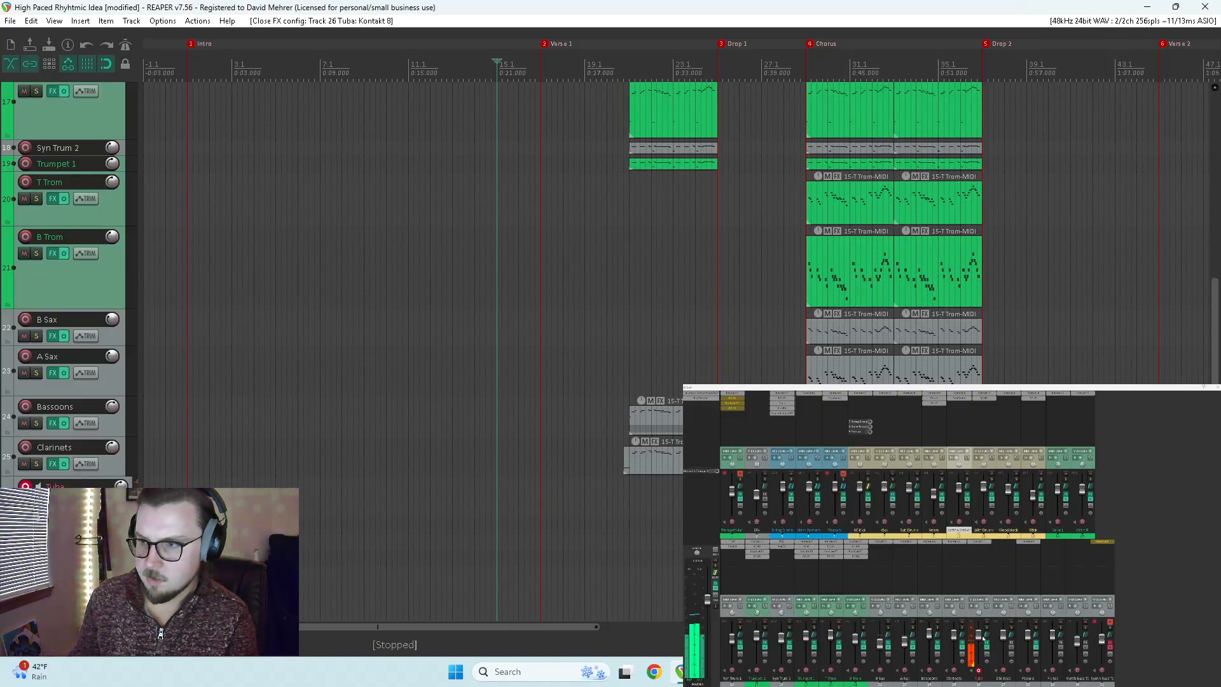
# Step: Play the arrangement from just before the trumpets enter in Verse 1 and raise the Tuba track's volume
pyautogui.click(611, 507)
pyautogui.press('space')
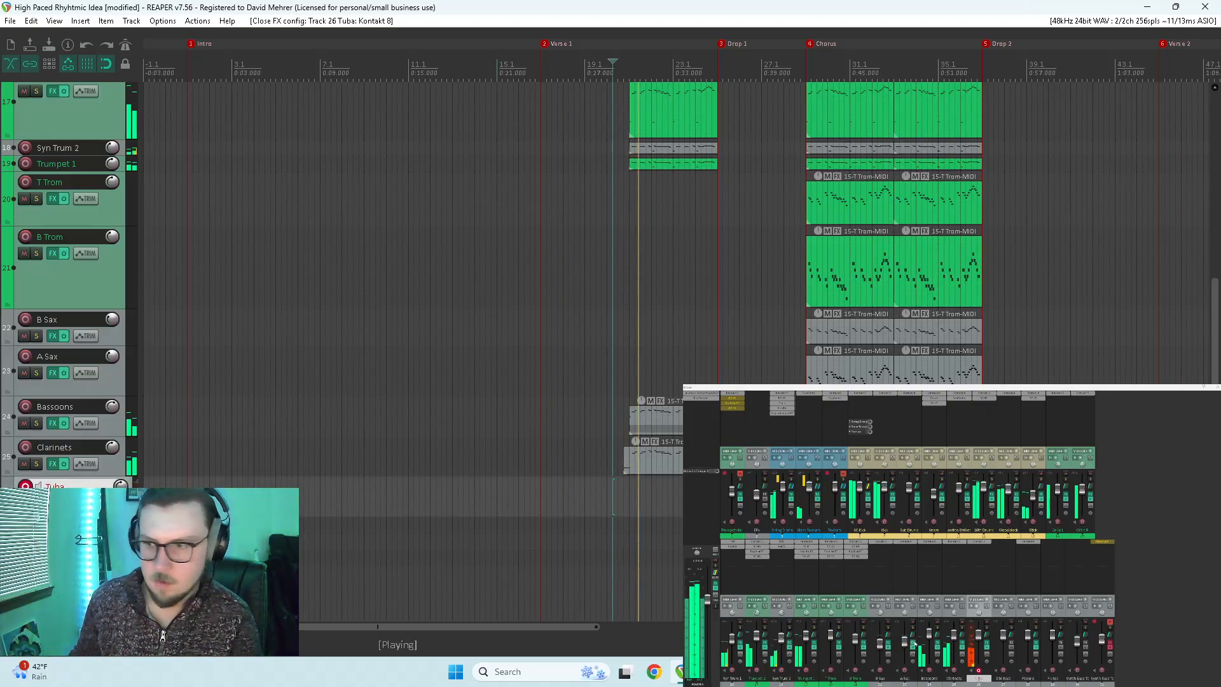
pyautogui.moveTo(979, 634); pyautogui.dragTo(977, 614)
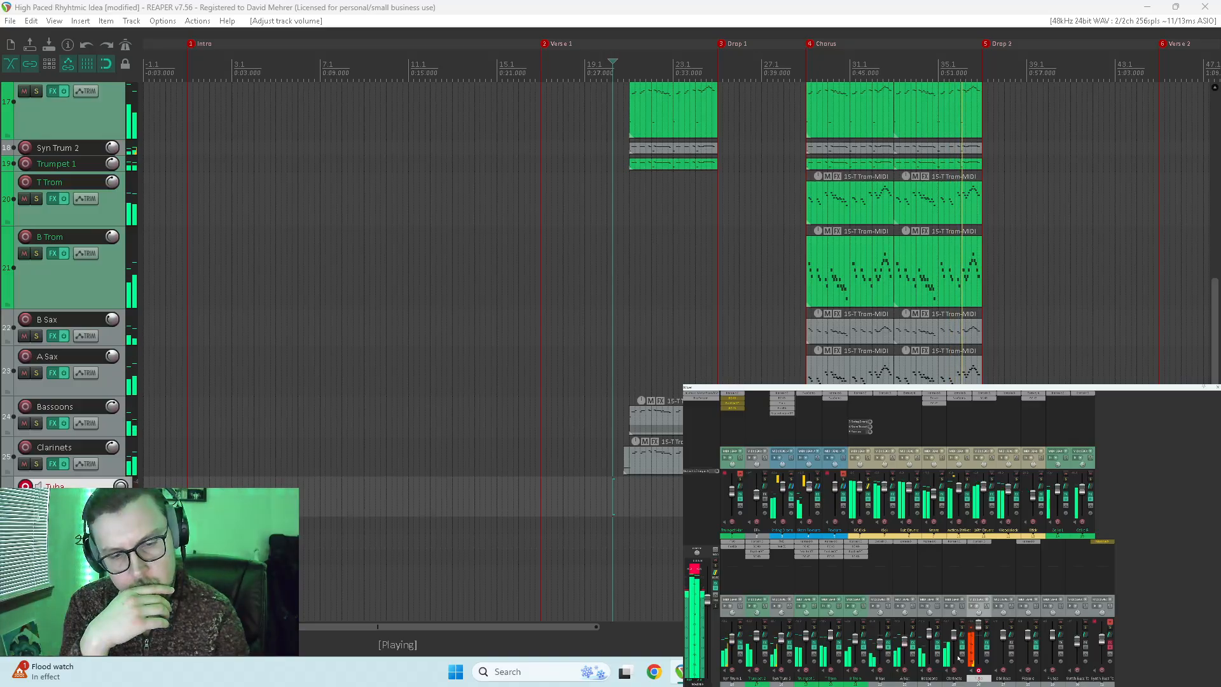
pyautogui.press('space')
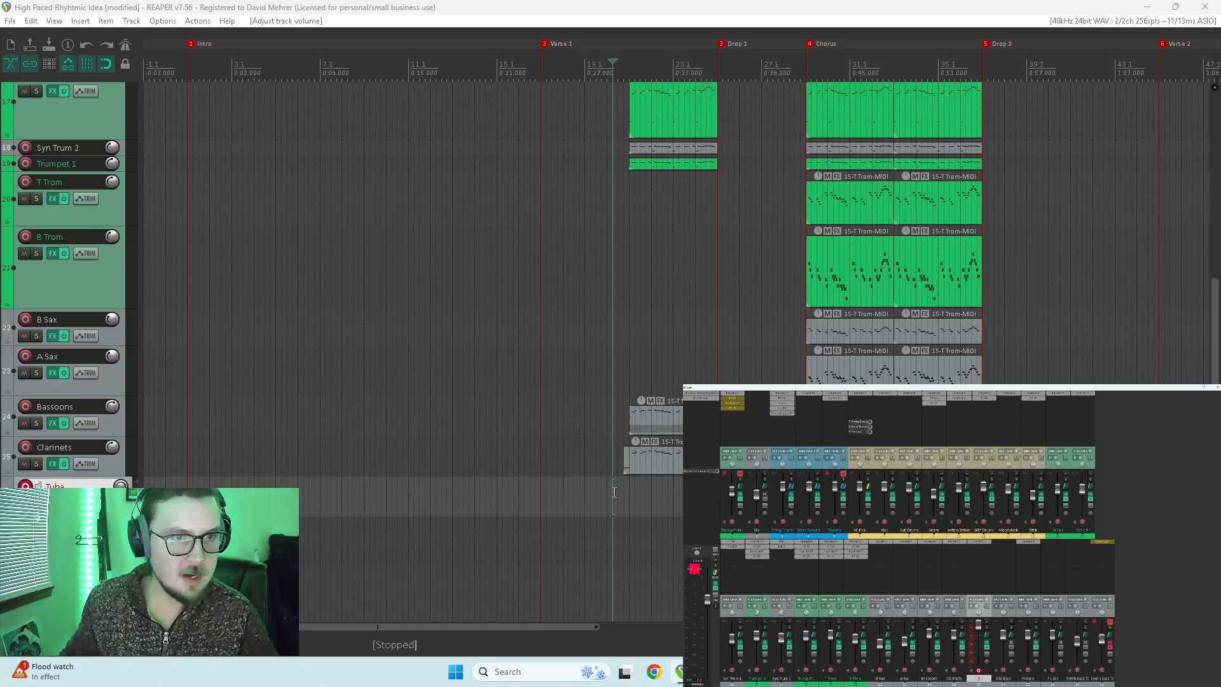
# Step: Play the arrangement repeatedly from just before Verse 1 to rehearse a part with the louder Tuba Essential
pyautogui.scroll(6, 36, 461)
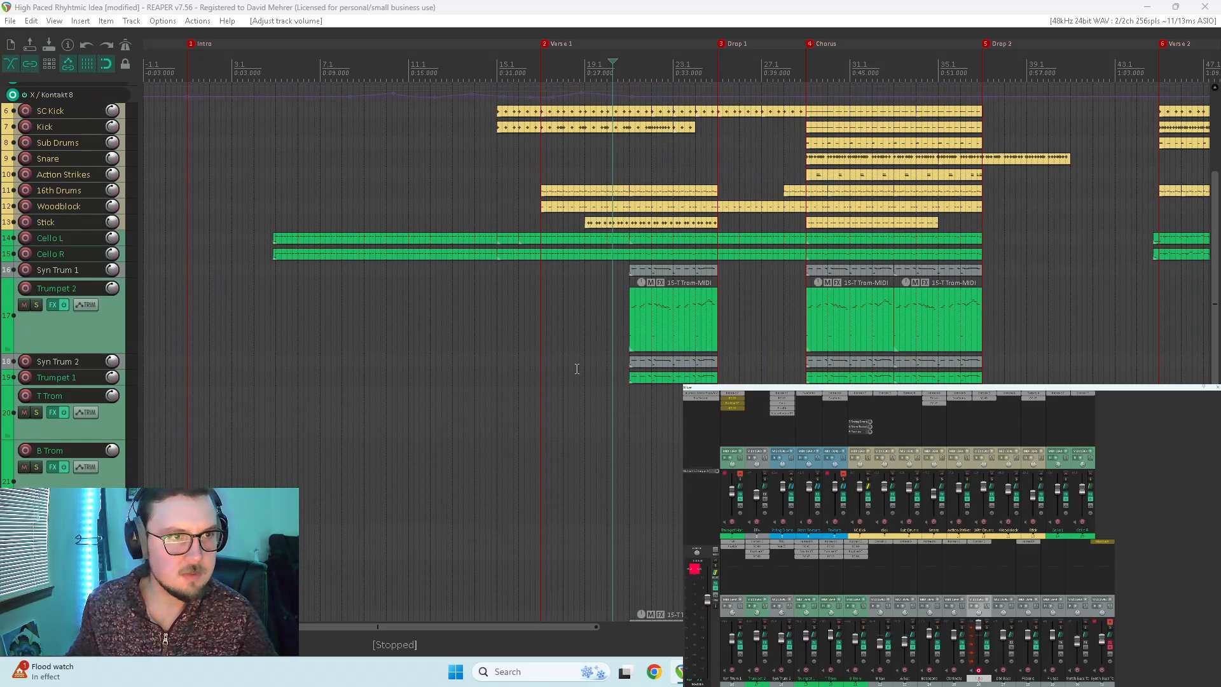
pyautogui.press('space')
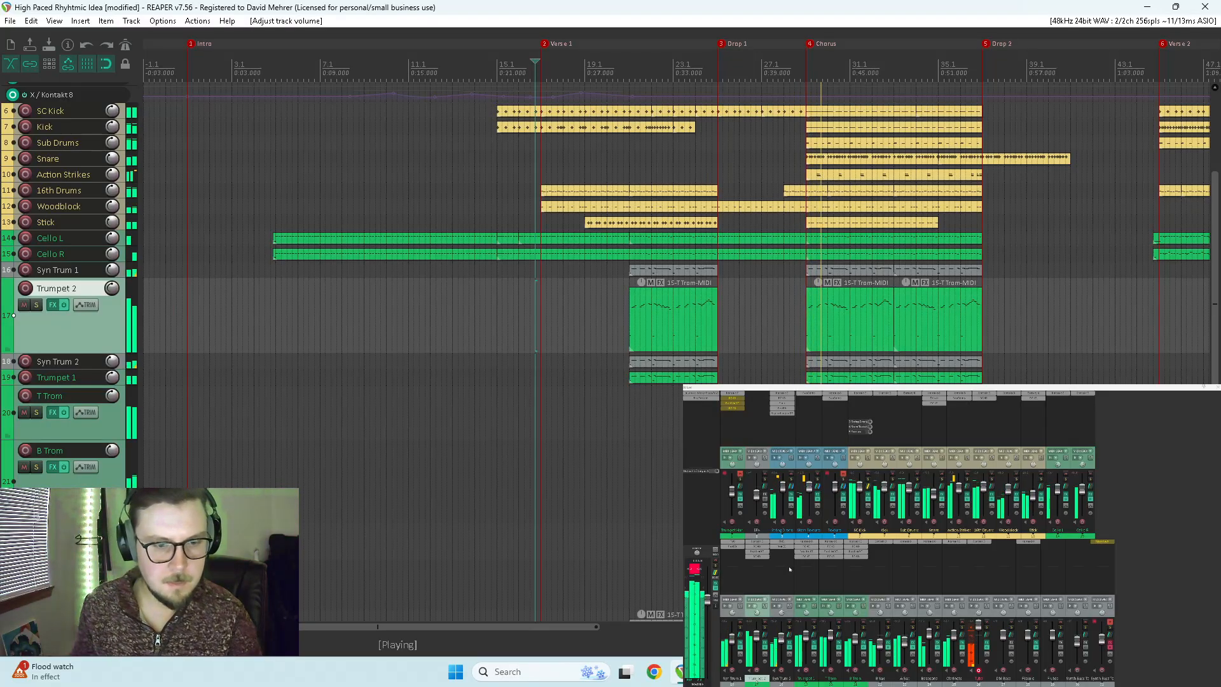
pyautogui.click(537, 433)
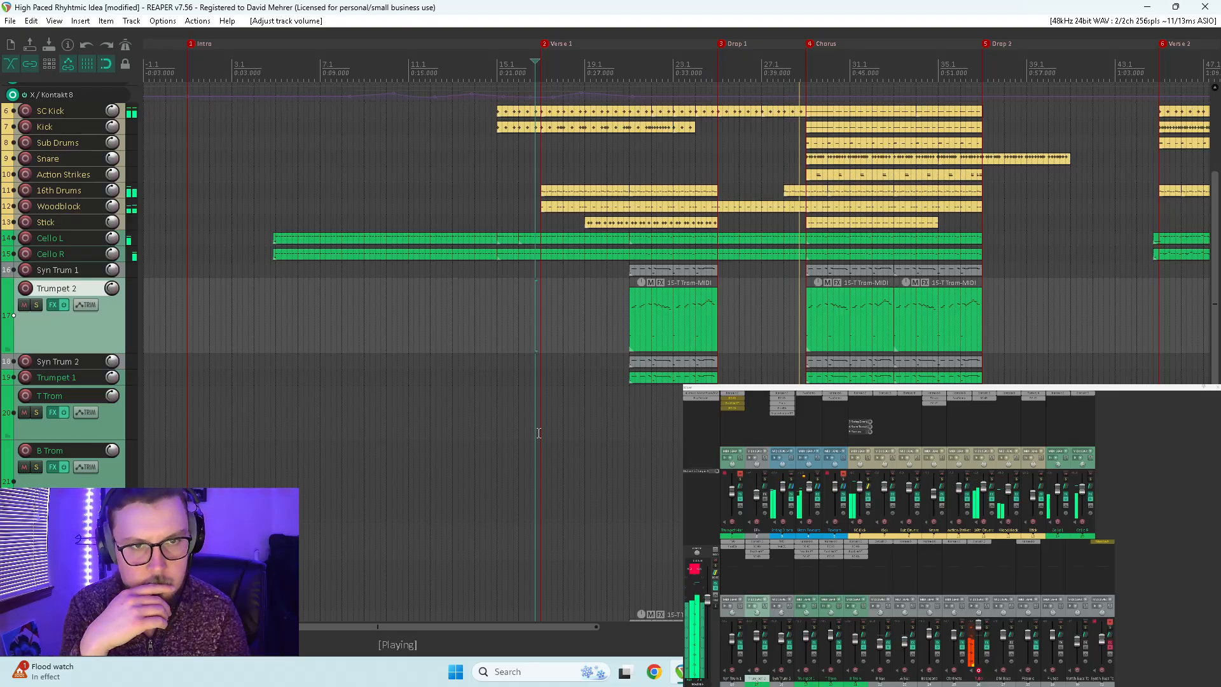
pyautogui.press('space')
pyautogui.press('space')
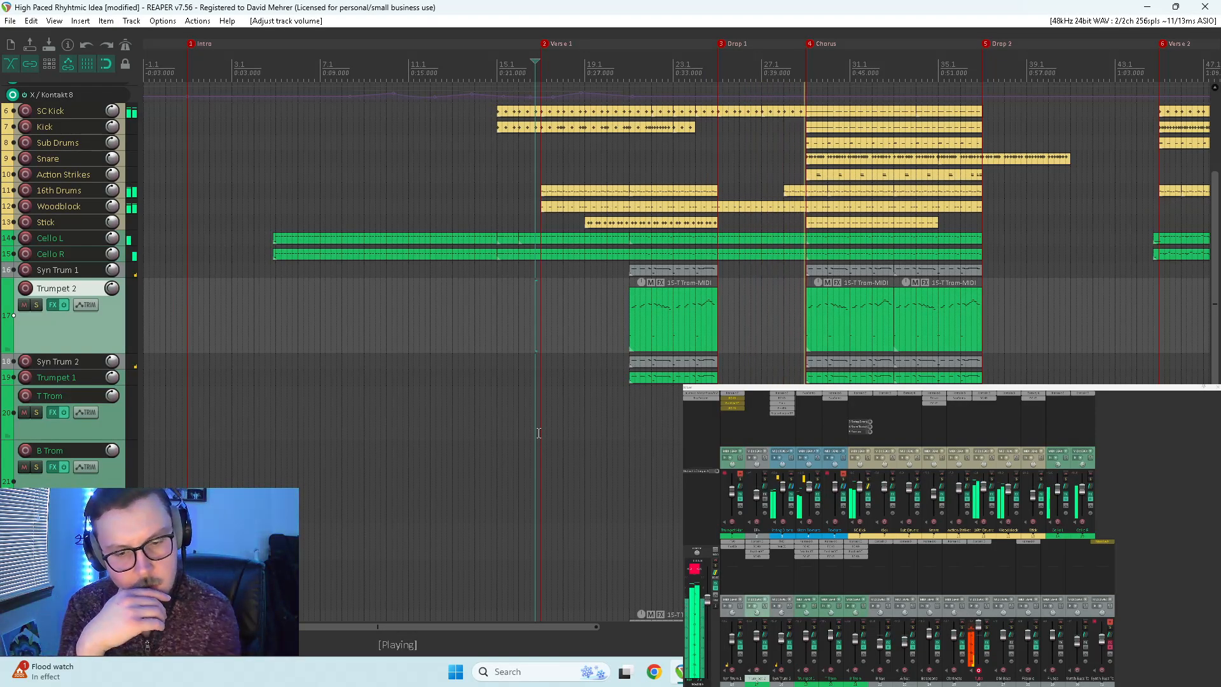
pyautogui.press('space')
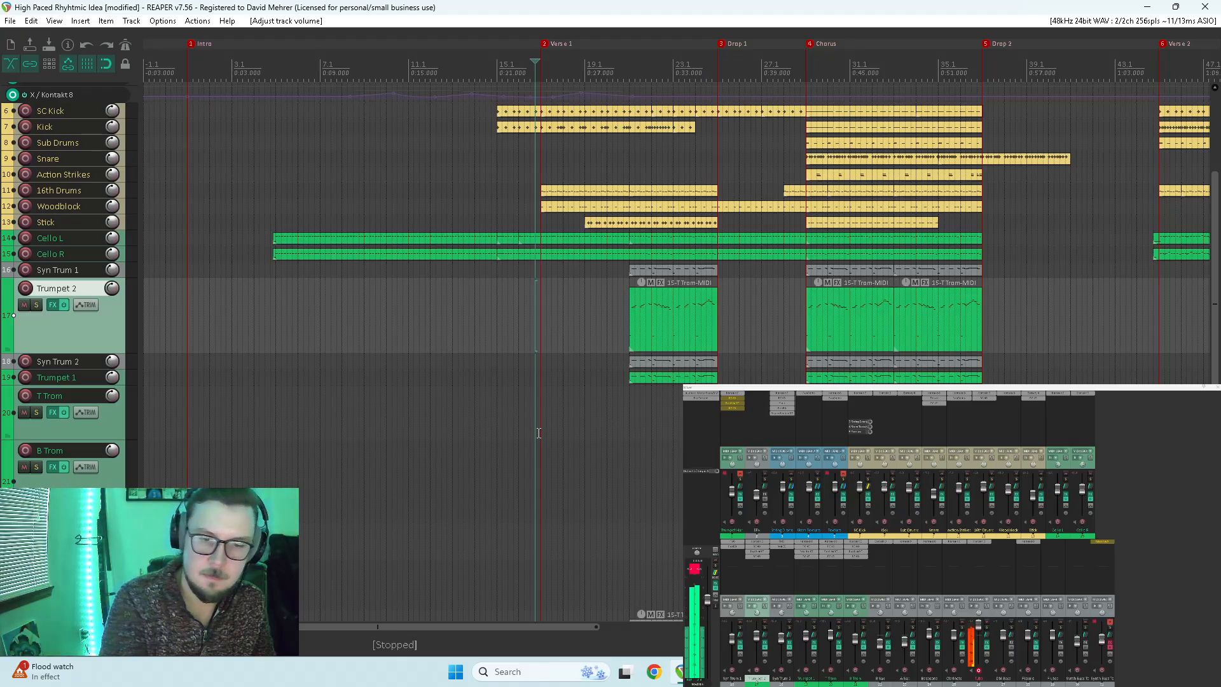
# Step: Reopen the Tuba Essential instrument, slightly reduce its first performance slider, and close the window
pyautogui.click(983, 541)
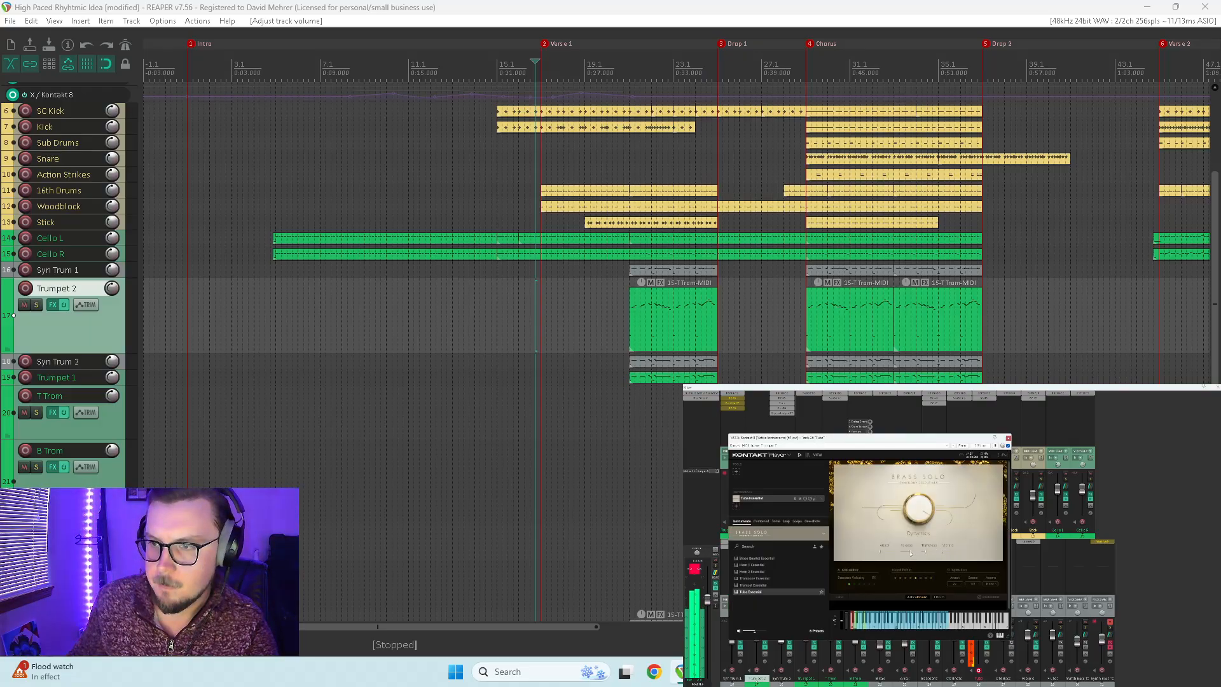
pyautogui.moveTo(883, 553); pyautogui.dragTo(881, 553)
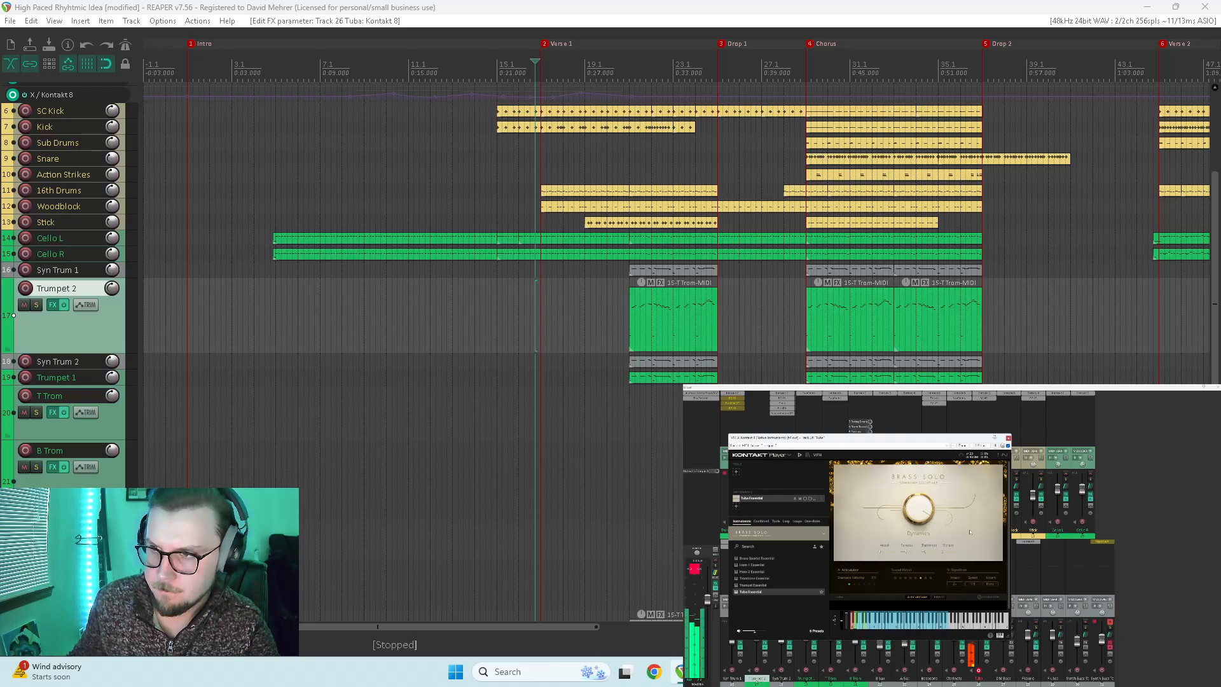
pyautogui.click(1008, 438)
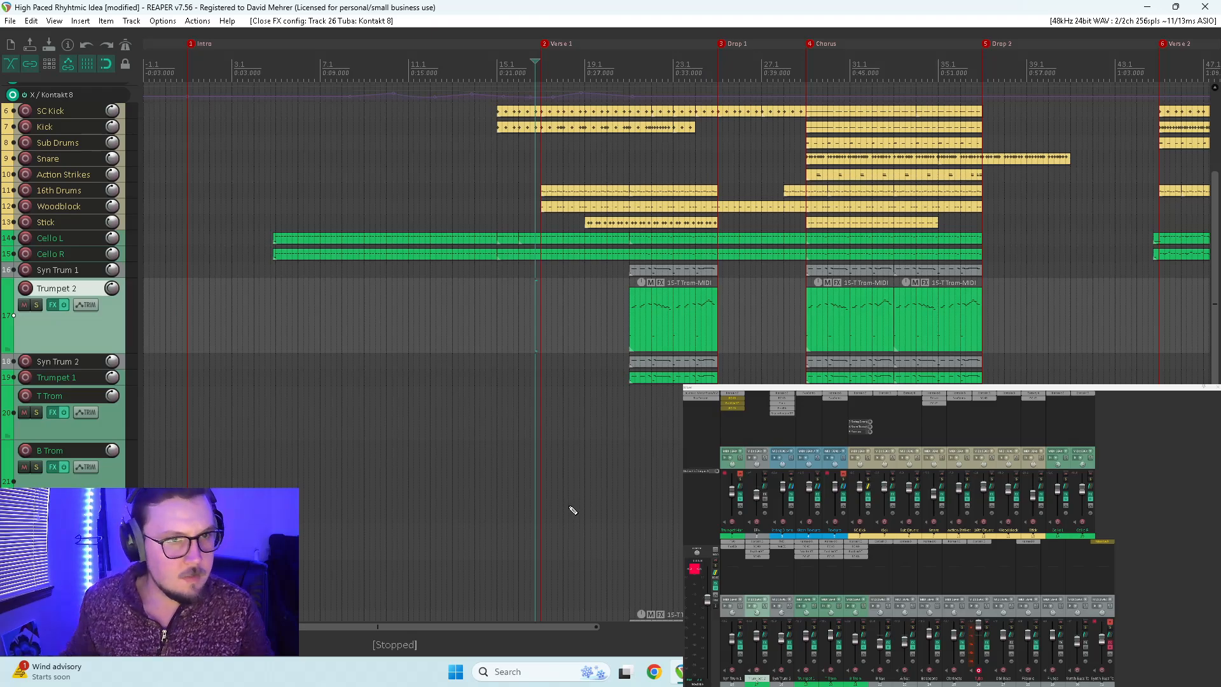
# Step: Record a tuba take from just before Verse 1 into the Chorus, and discard the recording
pyautogui.hotkey('ctrl', 'r')
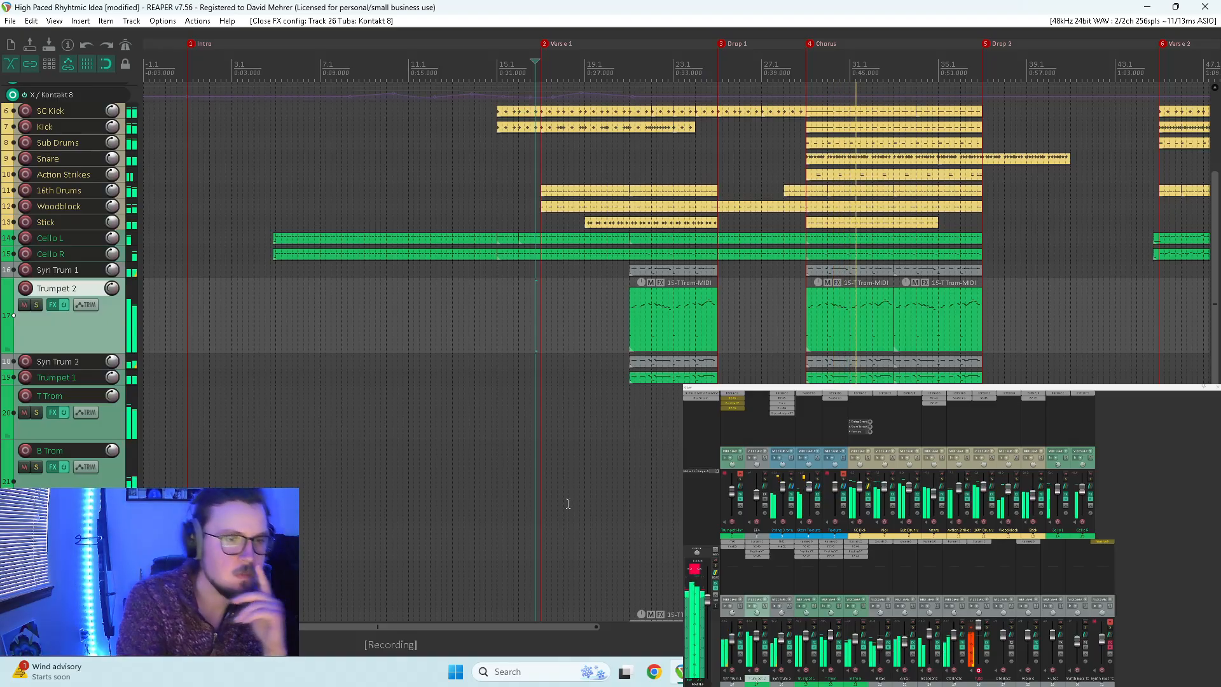
pyautogui.press('space')
pyautogui.press('Tab')
pyautogui.press('Tab')
pyautogui.press('Tab')
pyautogui.press('Return')
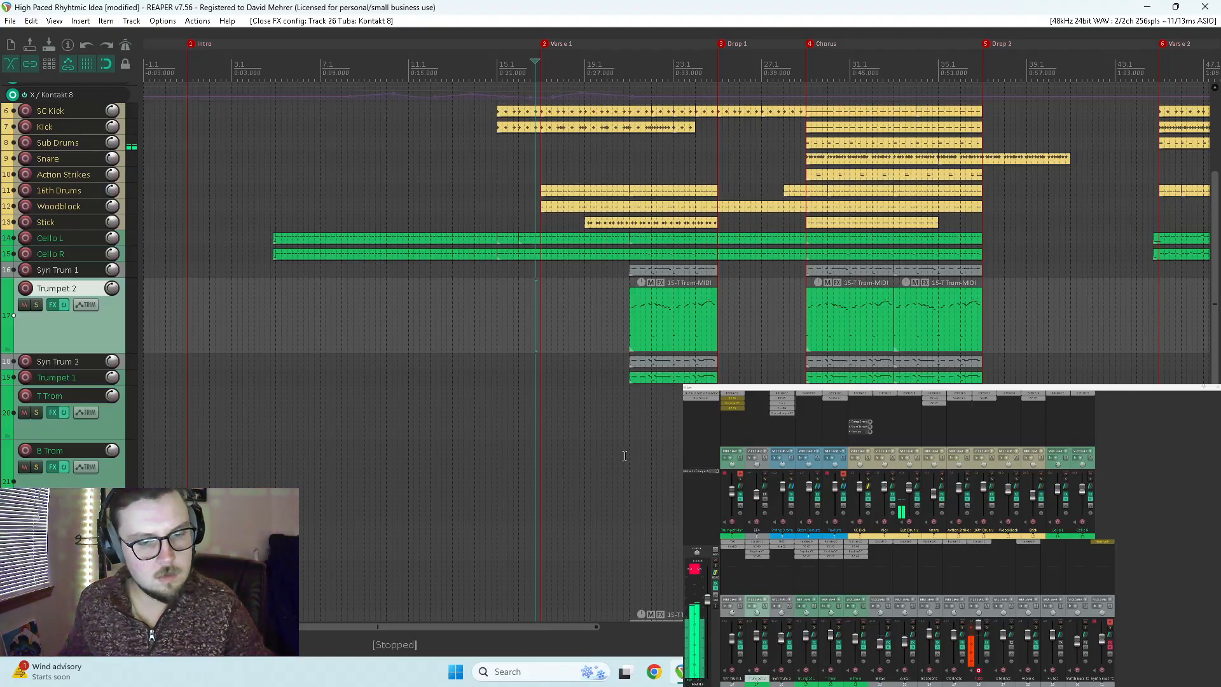
# Step: Play the arrangement twice from just before Verse 1 to rehearse the tuba part over the drums and trumpets
pyautogui.press('space')
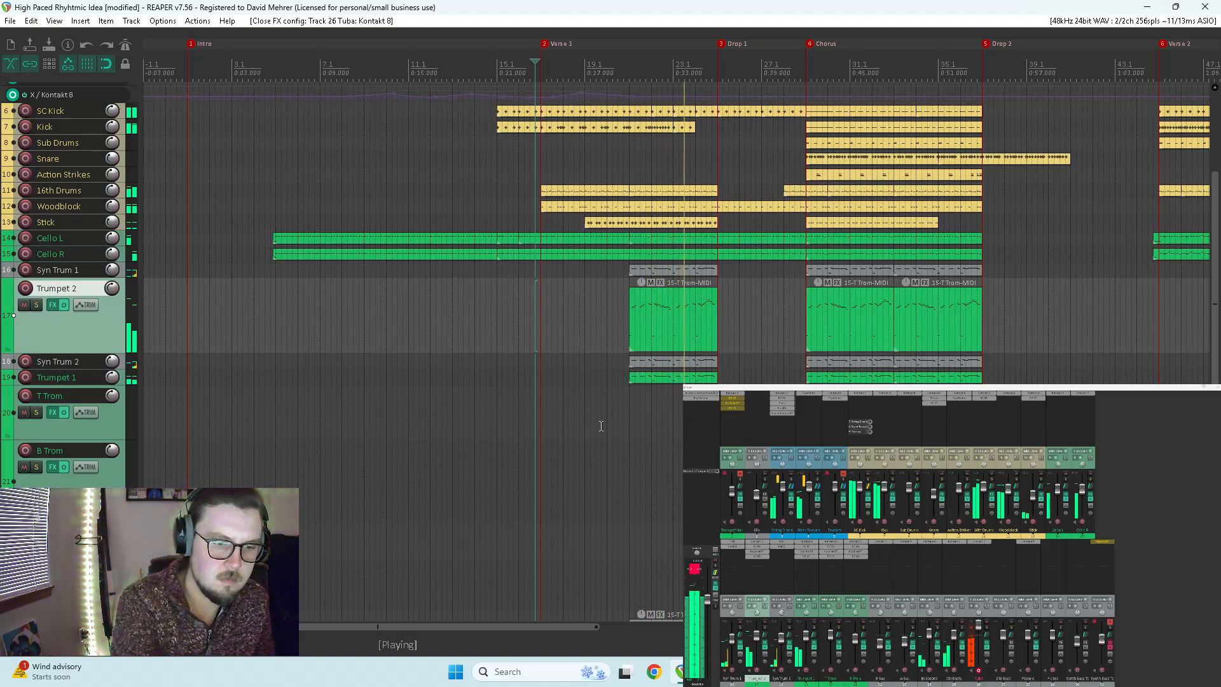
pyautogui.press('space')
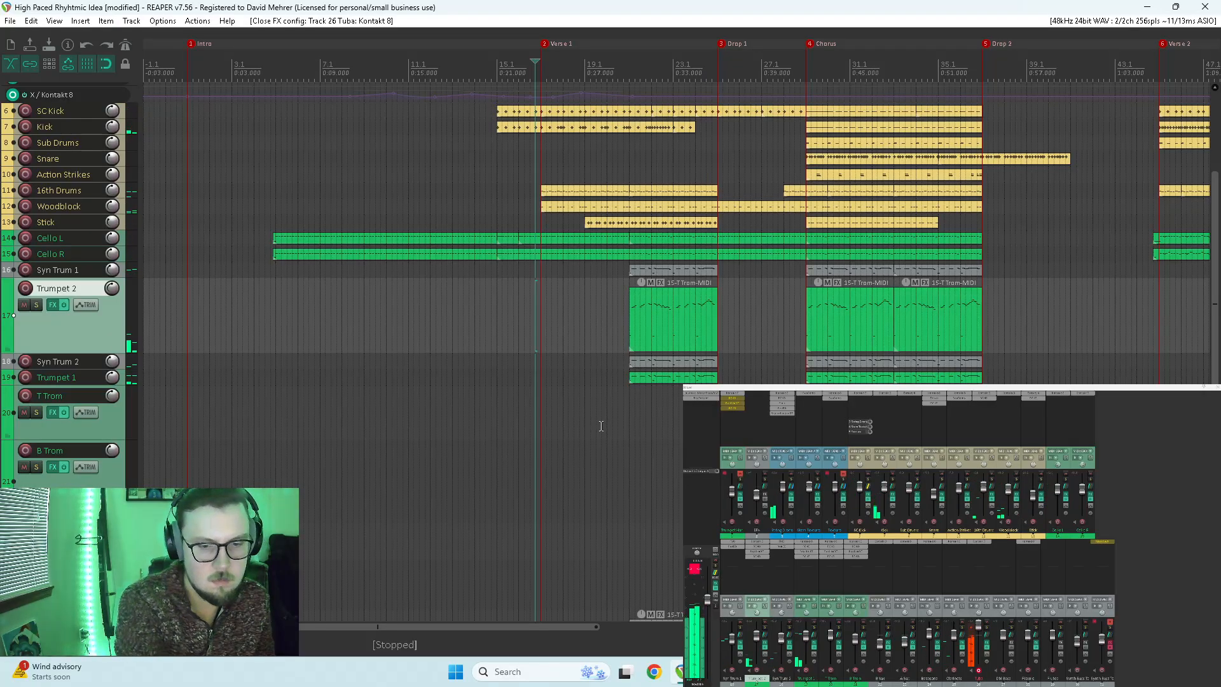
pyautogui.press('space')
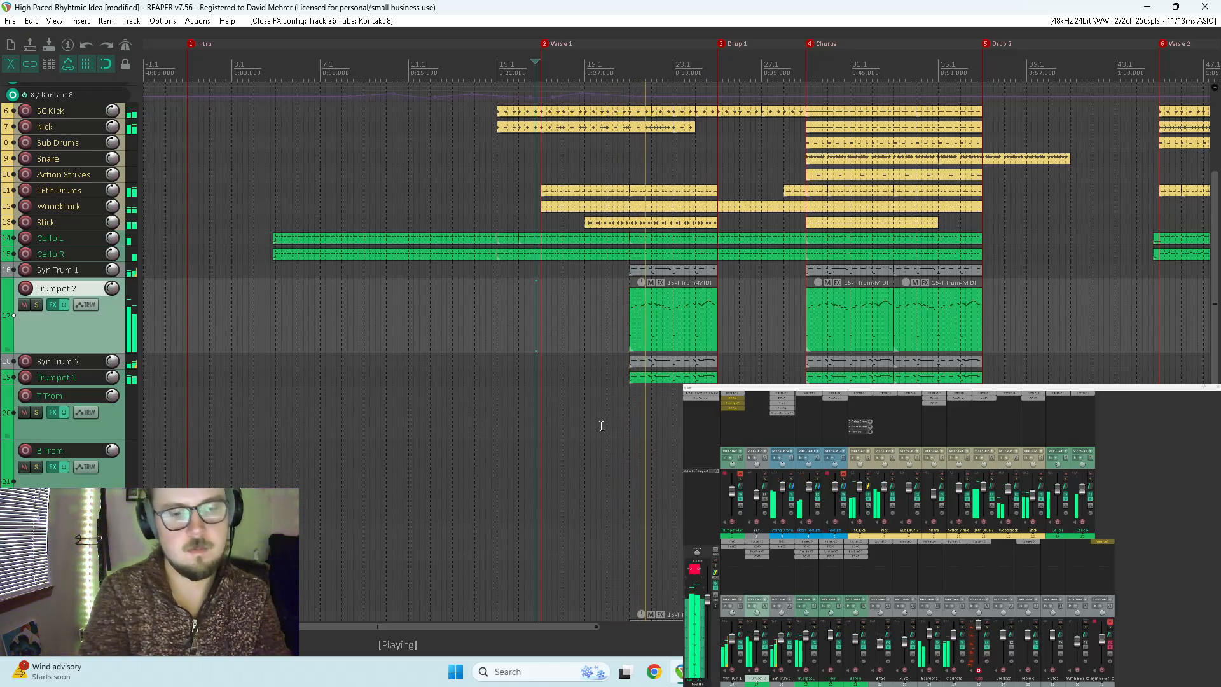
pyautogui.press('space')
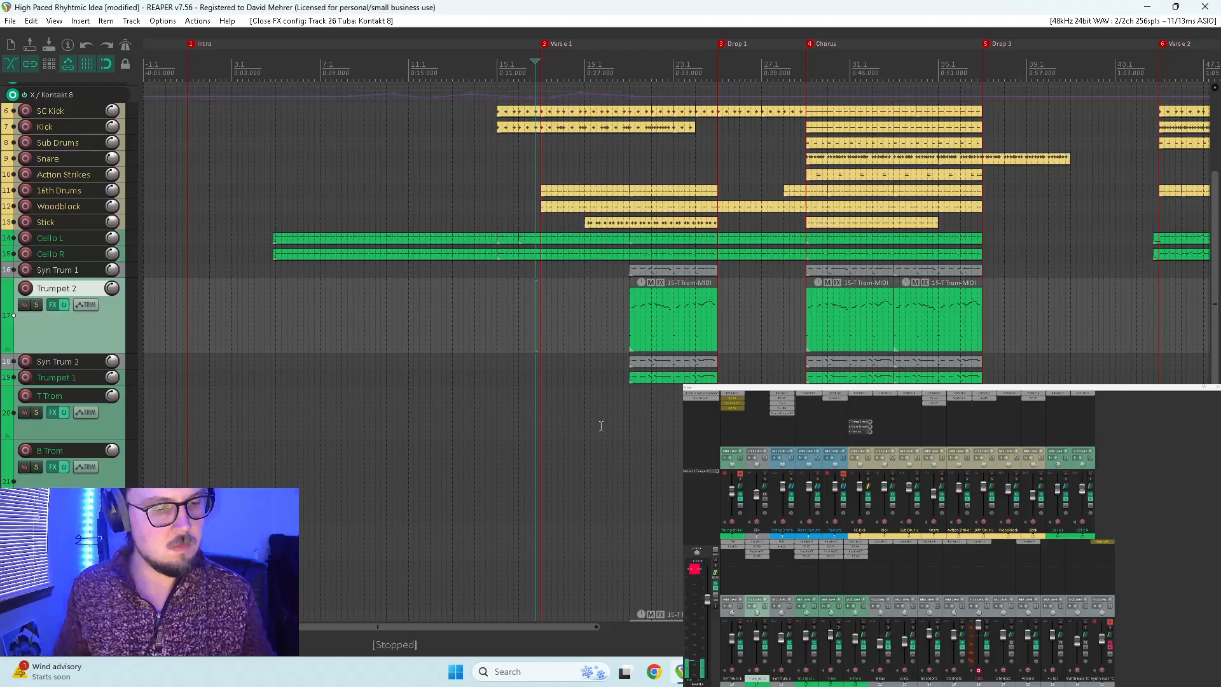
# Step: Record another tuba take from just before Verse 1 up to the Chorus, and discard the recording
pyautogui.hotkey('ctrl', 'r')
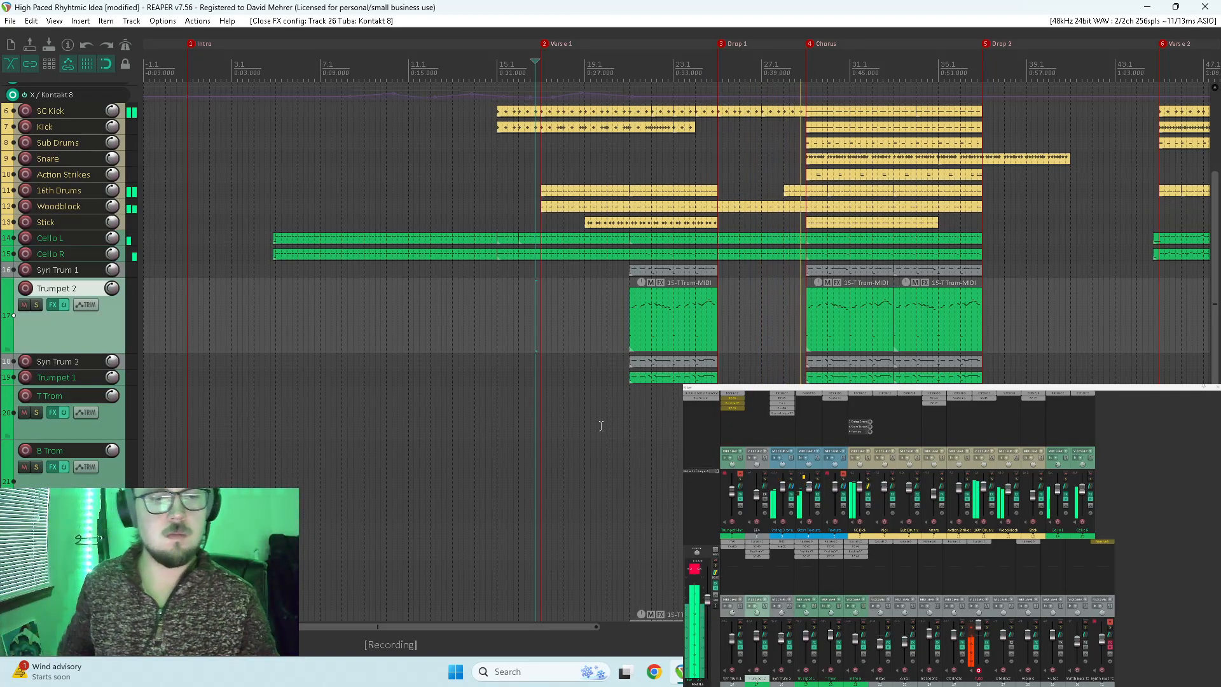
pyautogui.press('space')
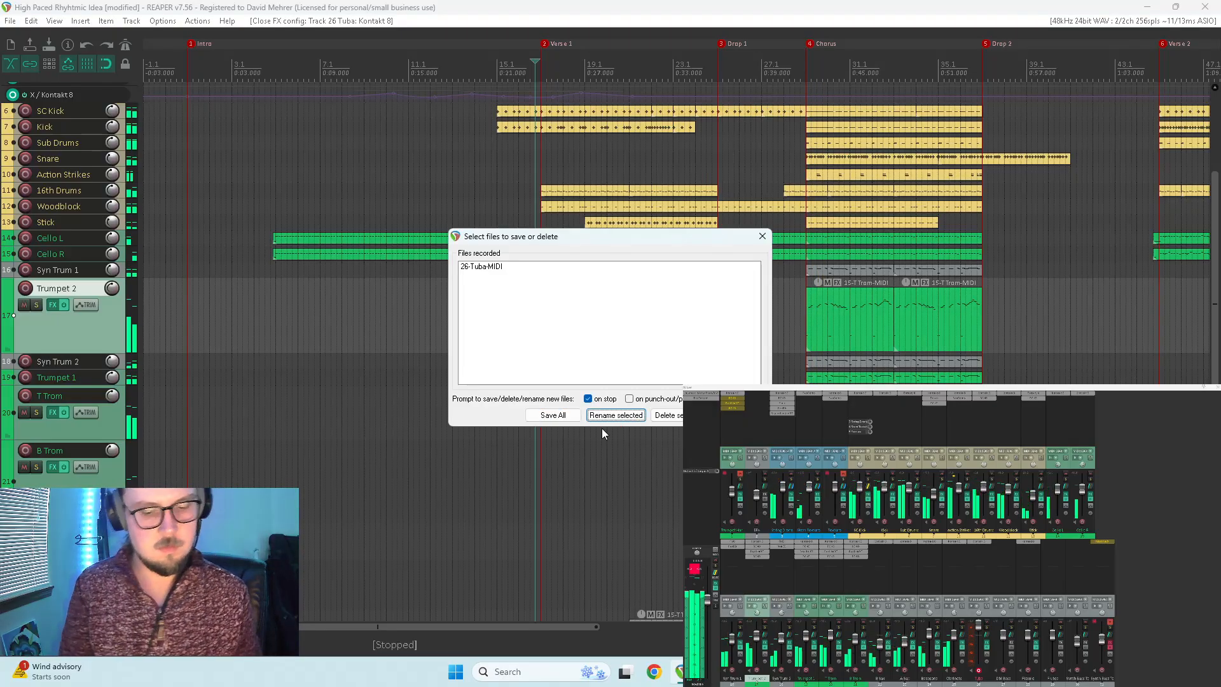
pyautogui.press('Return')
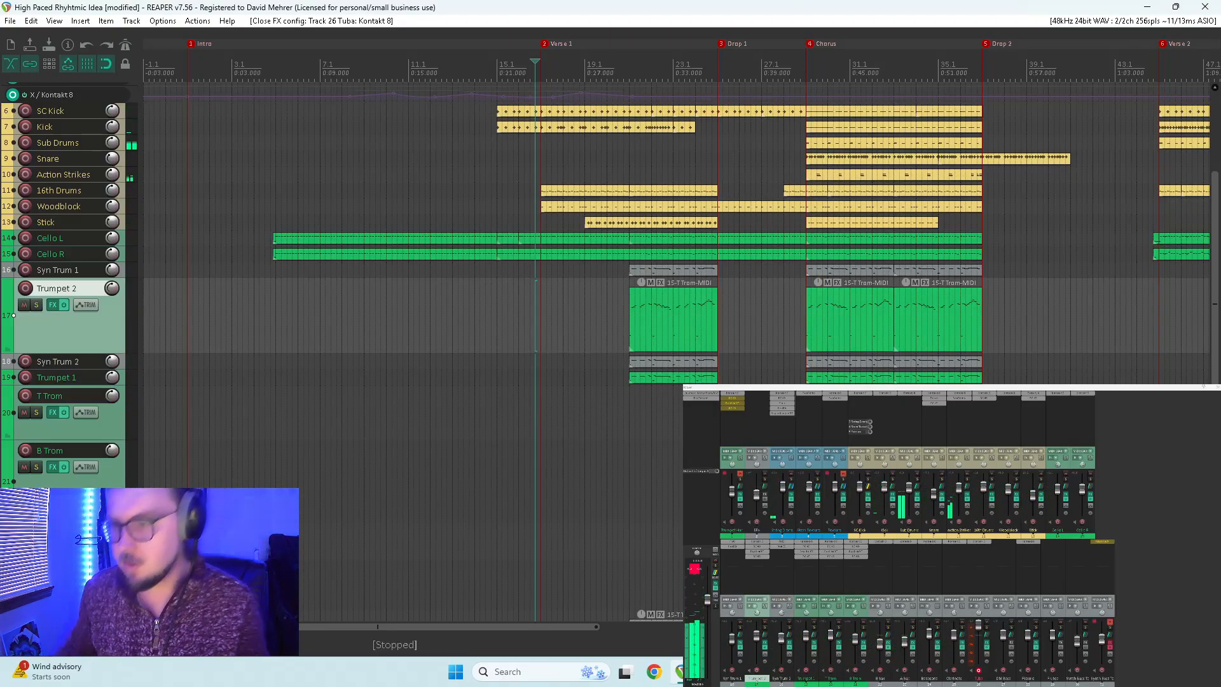
# Step: Disarm the Tuba track and add the Kontakt 8 VST3i instrument to the Dbl Bass track
pyautogui.click(979, 671)
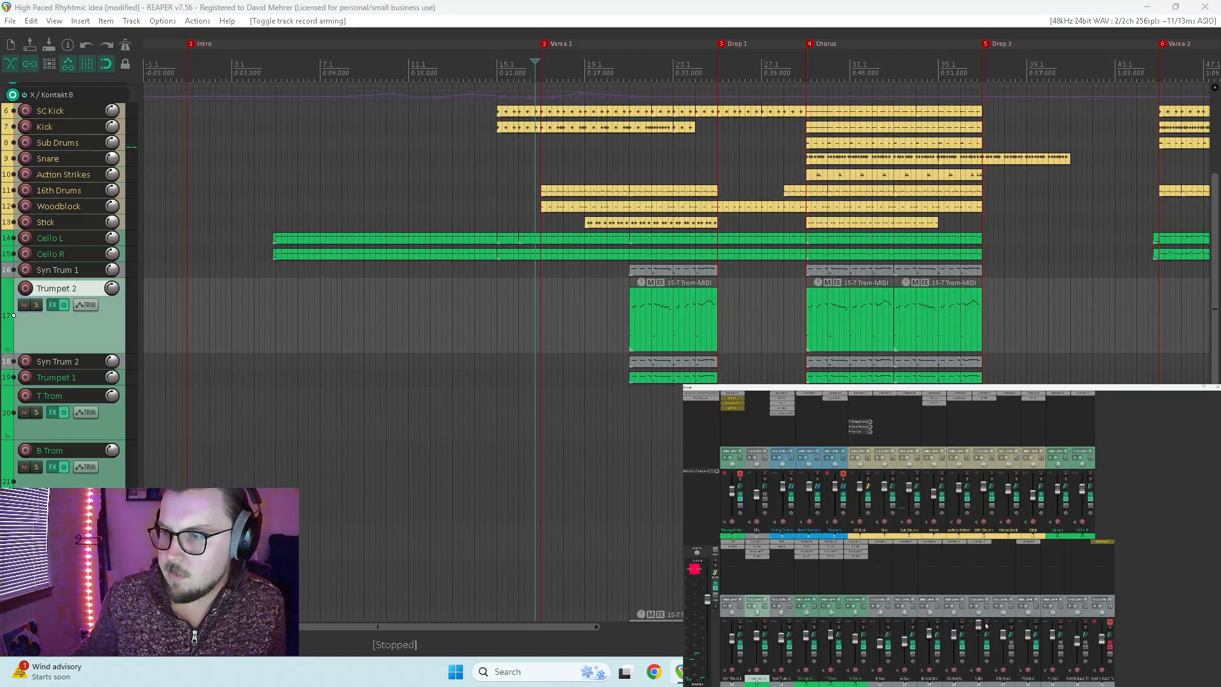
pyautogui.click(990, 543)
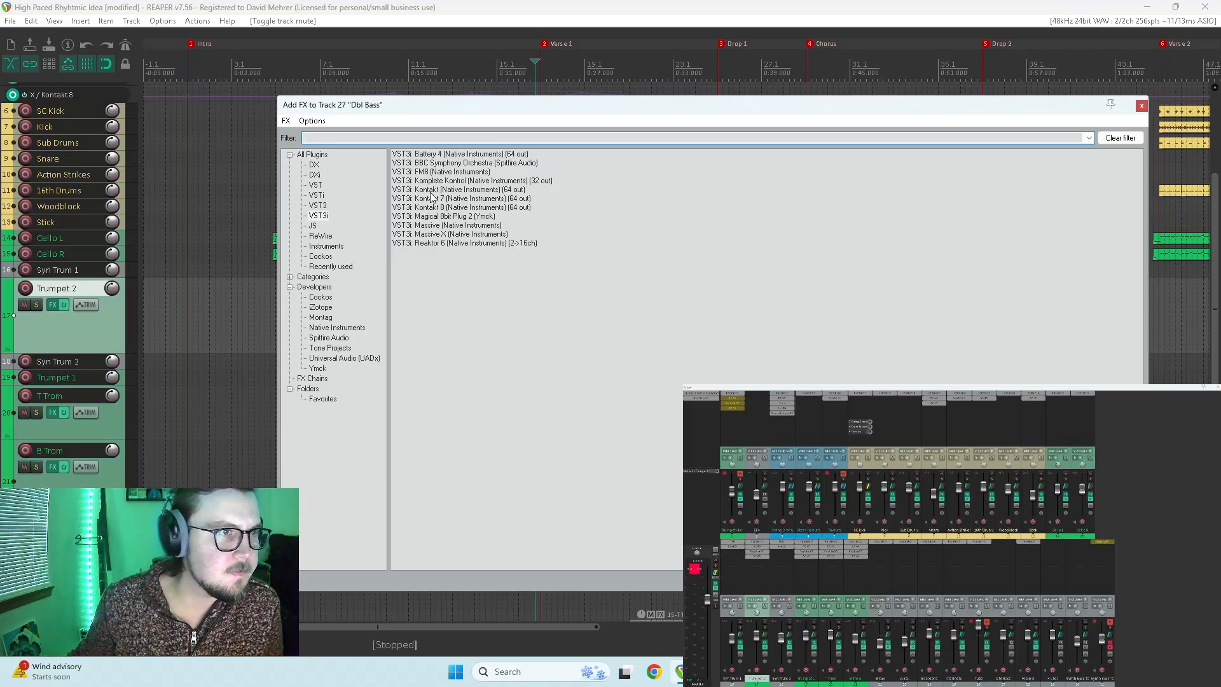
pyautogui.click(449, 209)
pyautogui.doubleClick(449, 208)
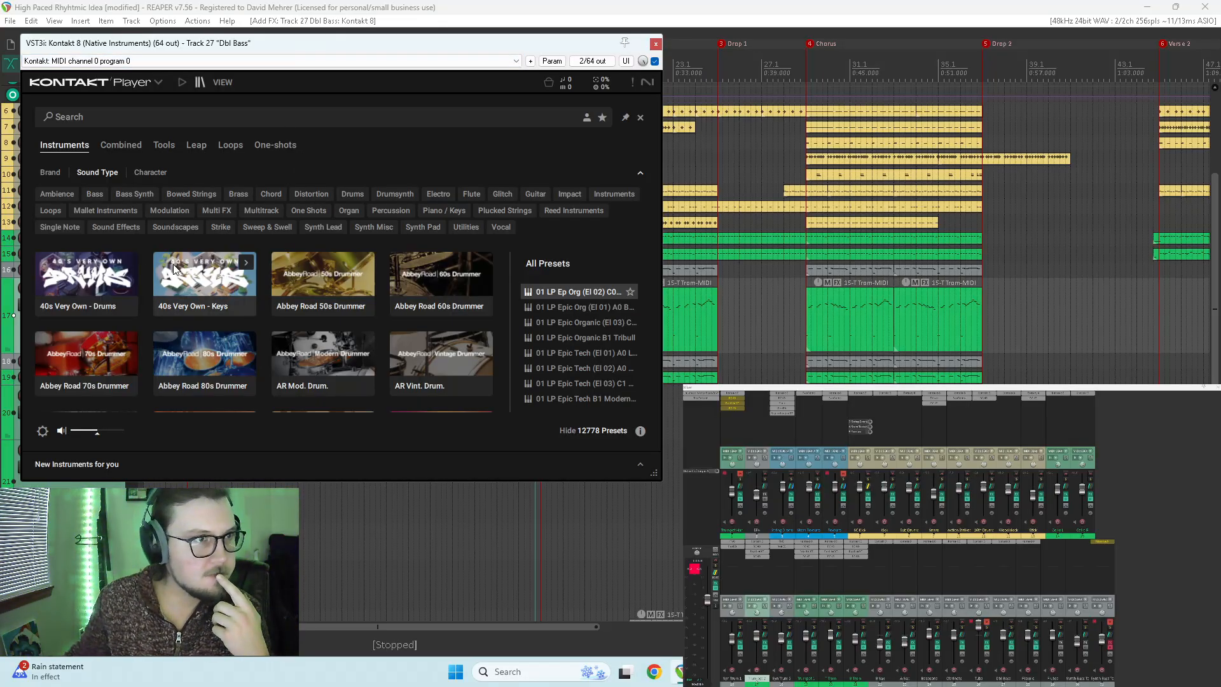
# Step: Filter the Kontakt library by Bass and Upright, preview the Bass preset, and load Cuba's Bass
pyautogui.click(101, 196)
pyautogui.click(230, 246)
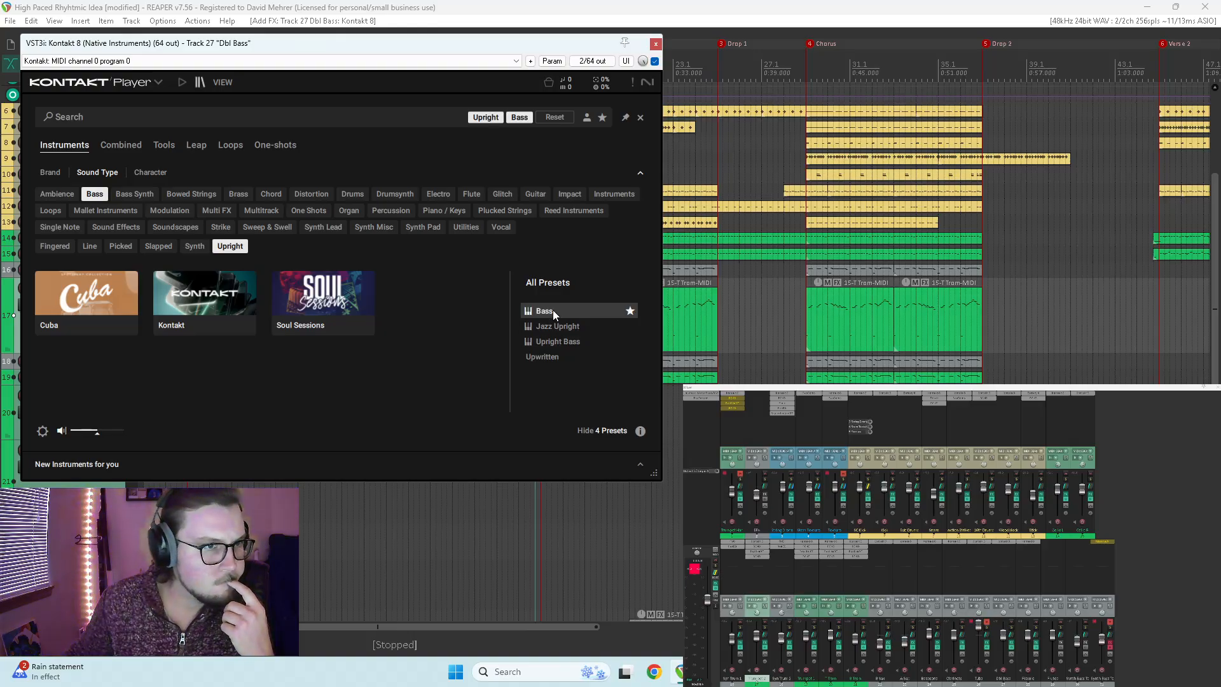
pyautogui.click(551, 310)
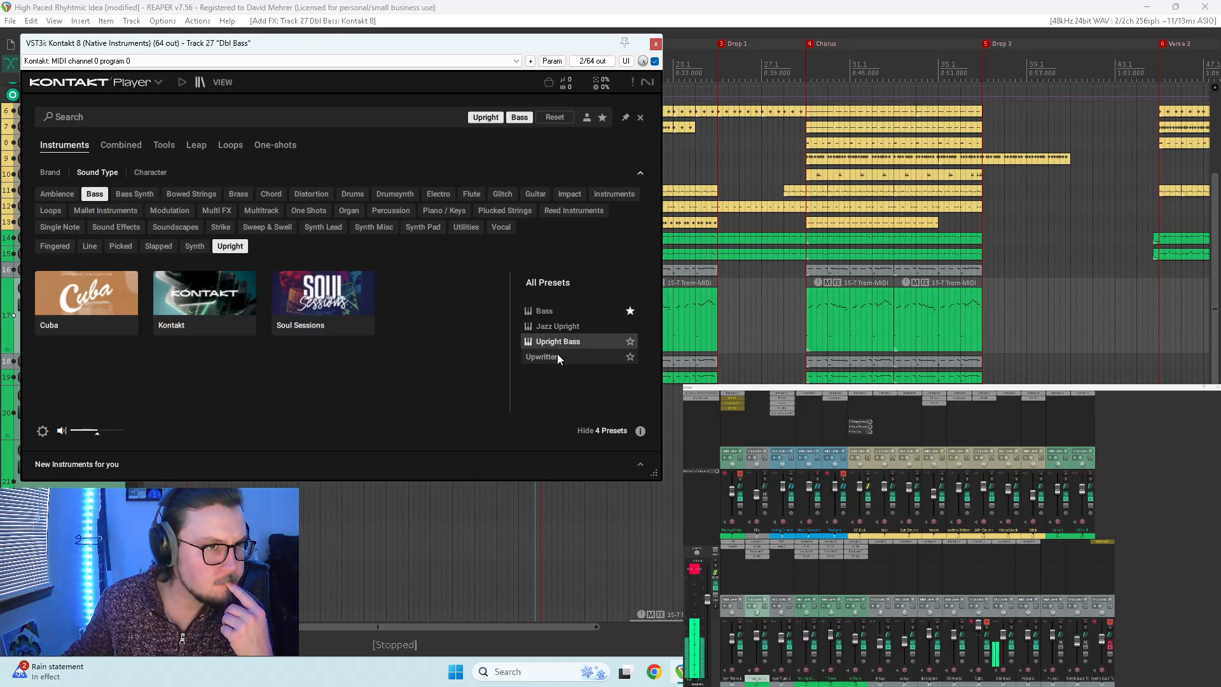
pyautogui.doubleClick(553, 311)
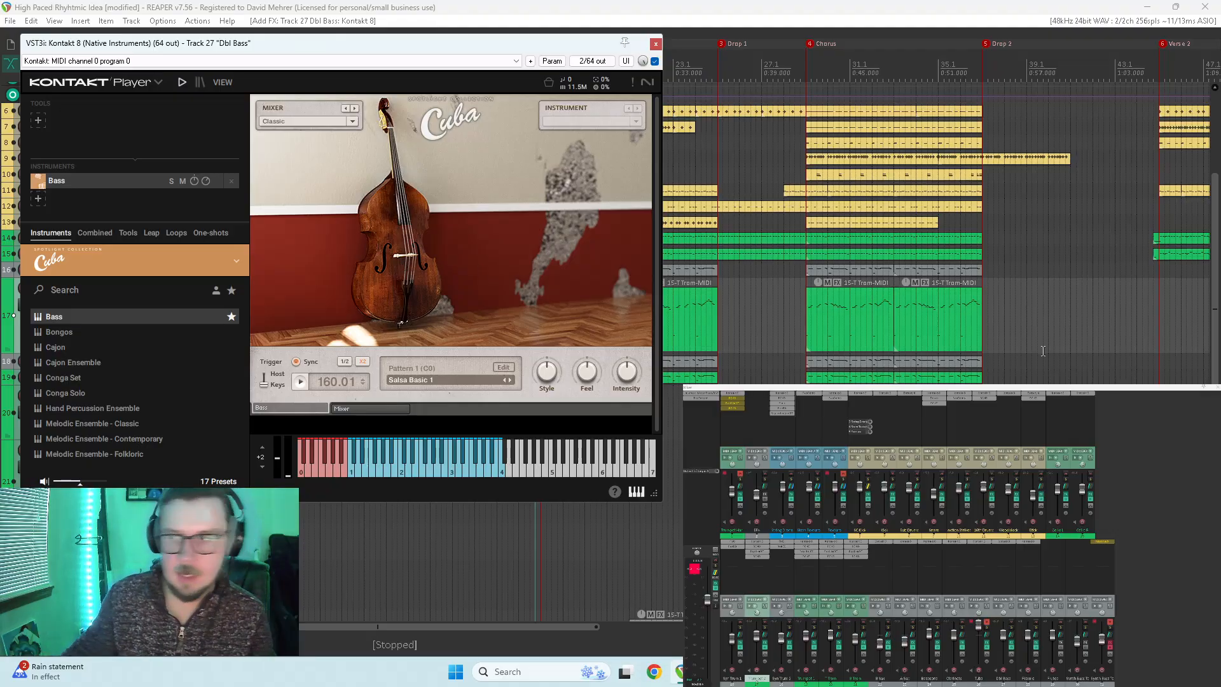
# Step: Arm the Dbl Bass track for recording and replace its instrument with Basses - Modern from Session Strings Pro 2 in the Bowed Strings category
pyautogui.click(1004, 670)
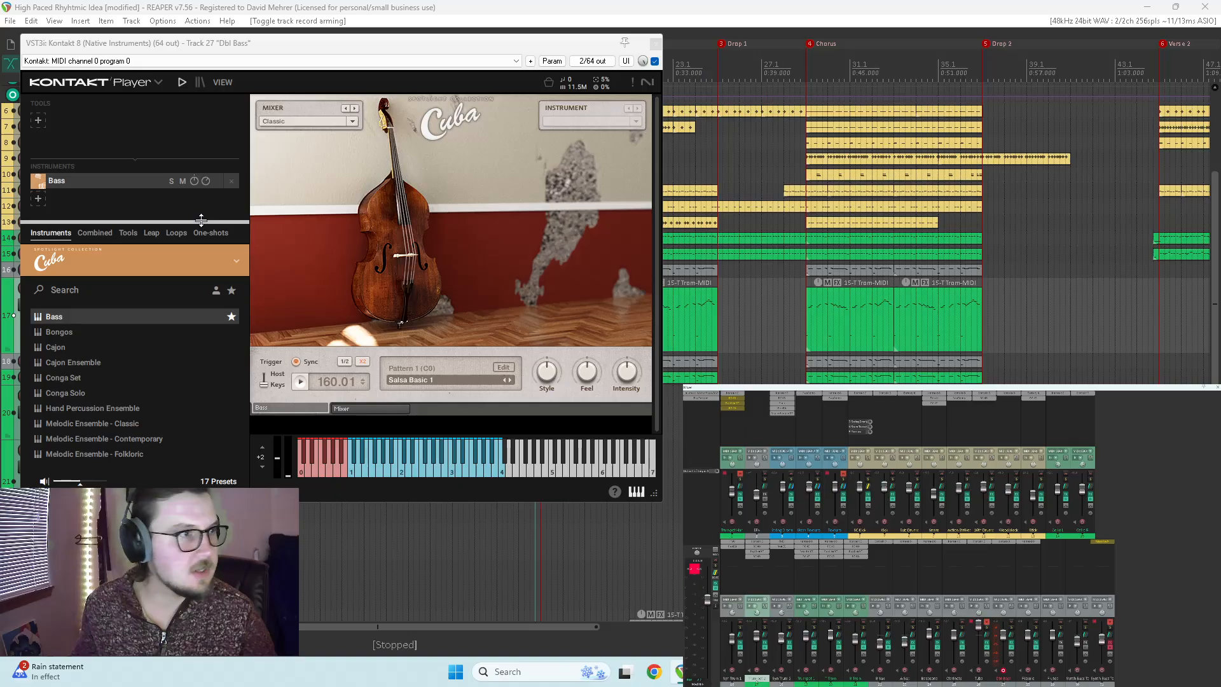
pyautogui.click(197, 82)
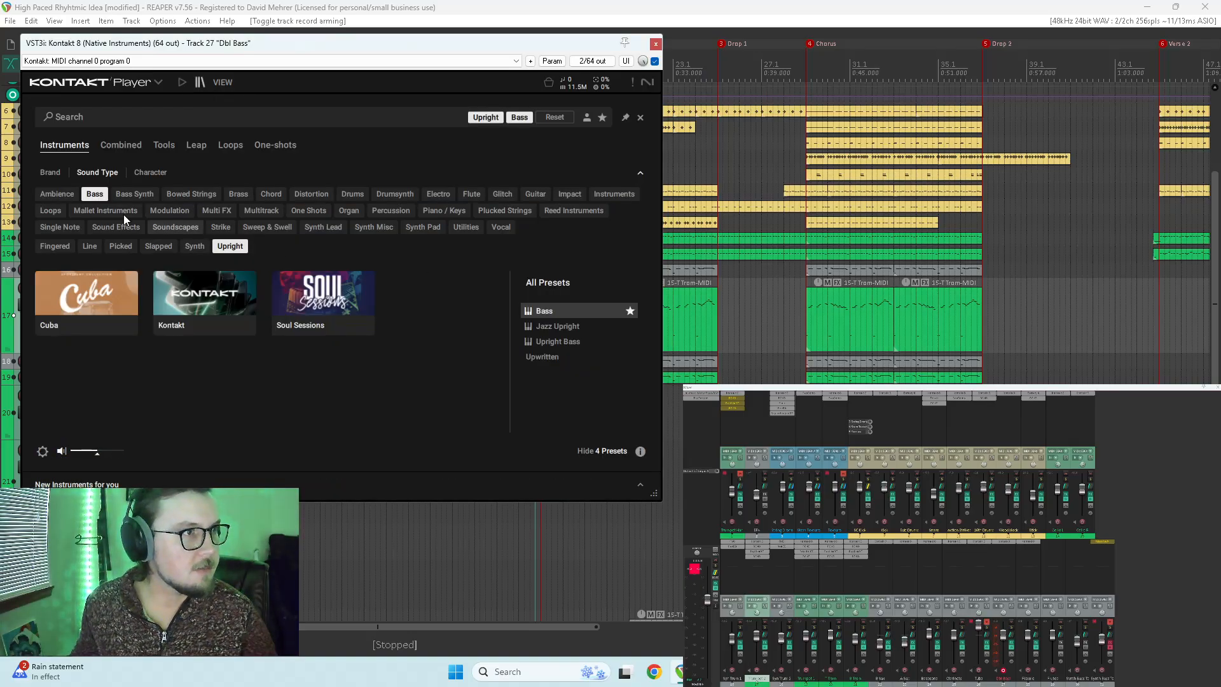
pyautogui.click(231, 252)
pyautogui.click(197, 194)
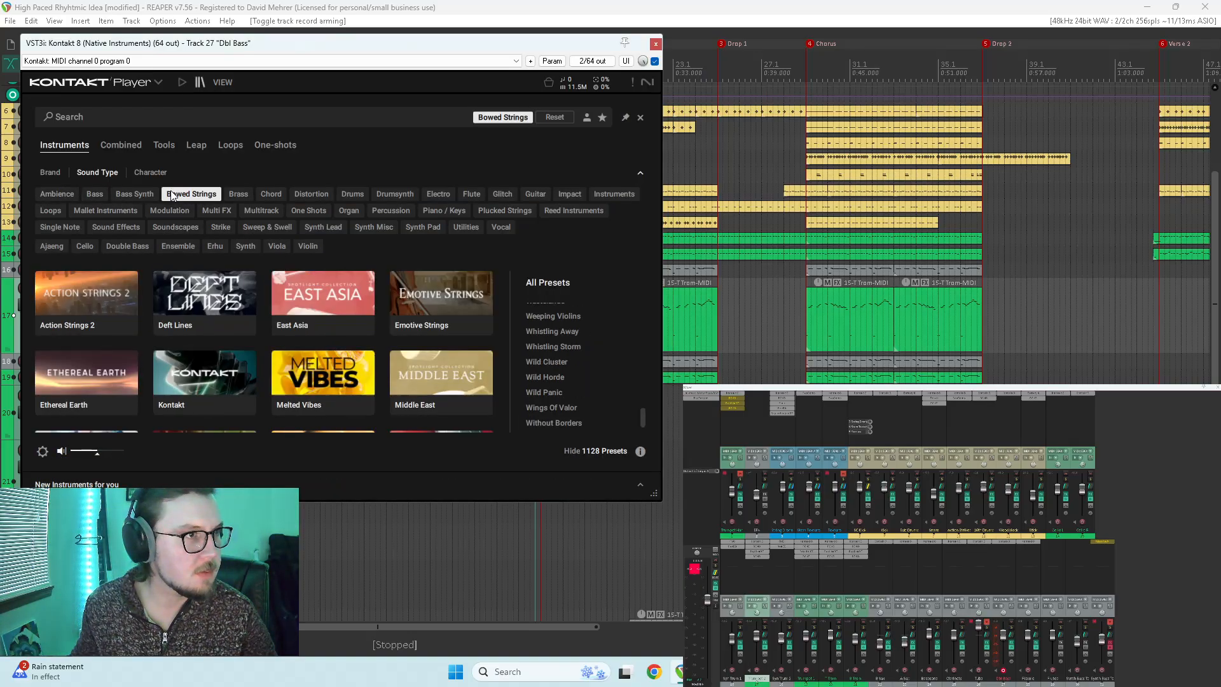
pyautogui.scroll(-2, 354, 327)
pyautogui.click(432, 348)
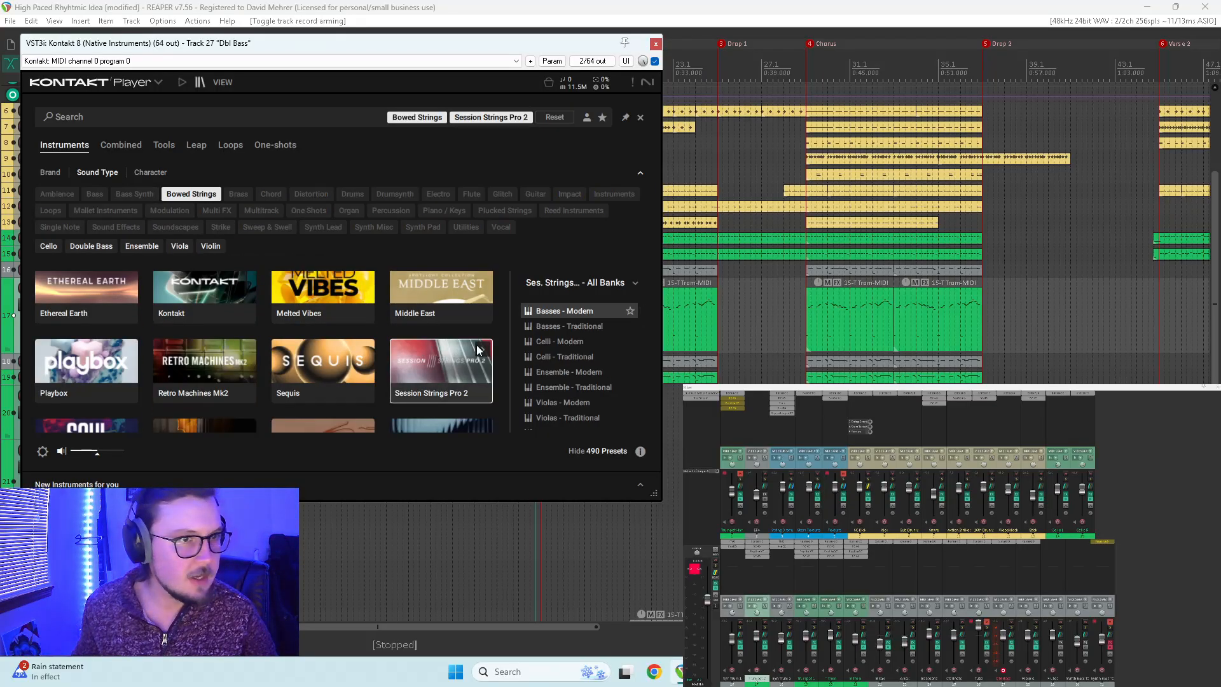
pyautogui.scroll(-1, 595, 343)
pyautogui.scroll(1, 593, 343)
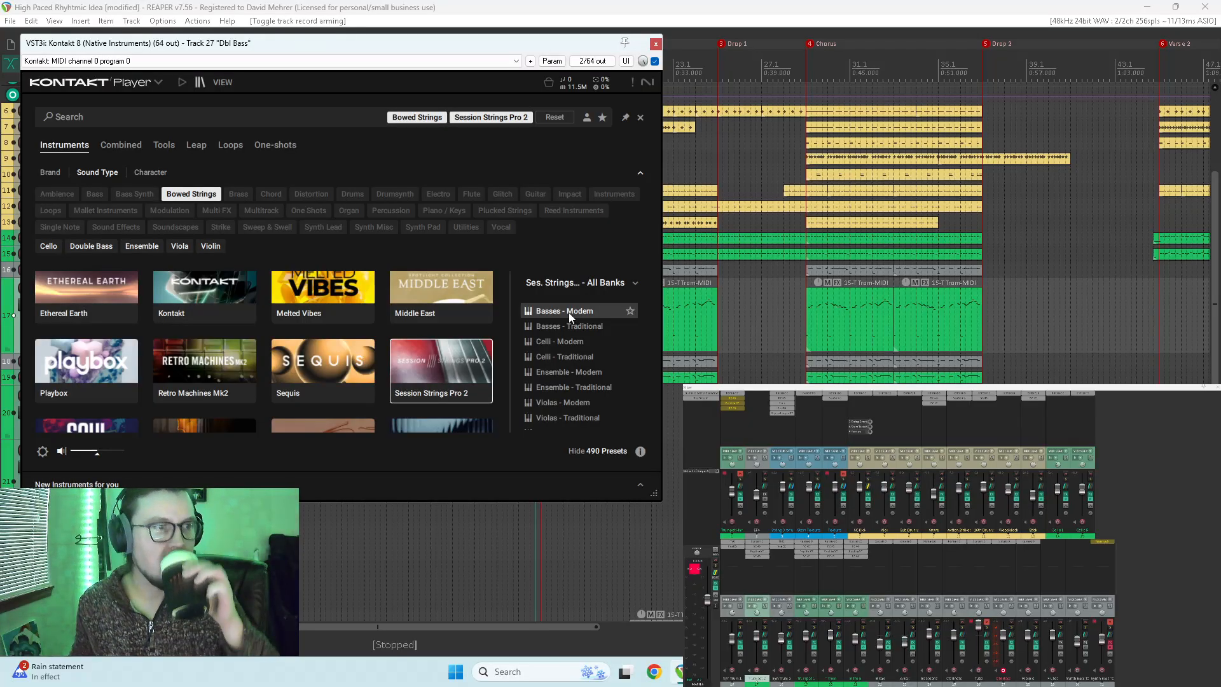
pyautogui.doubleClick(569, 311)
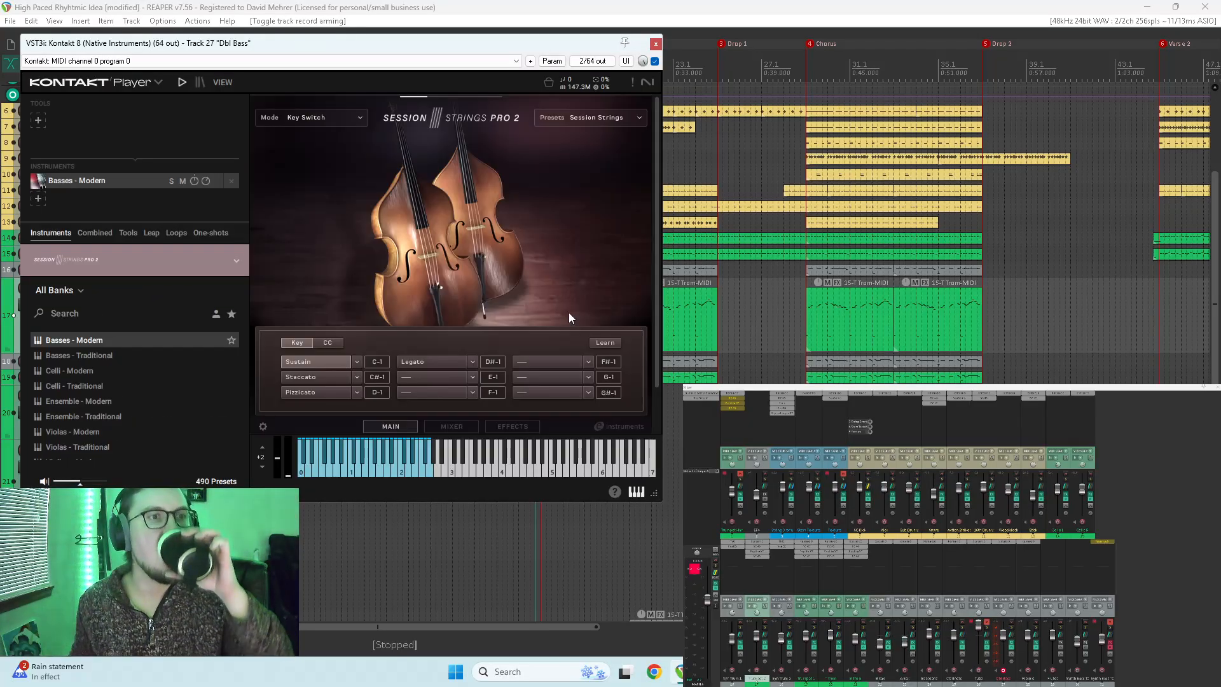
# Step: Switch the basses to the Staccato articulation, choose the Small & Dry preset, and close the instrument window
pyautogui.click(311, 380)
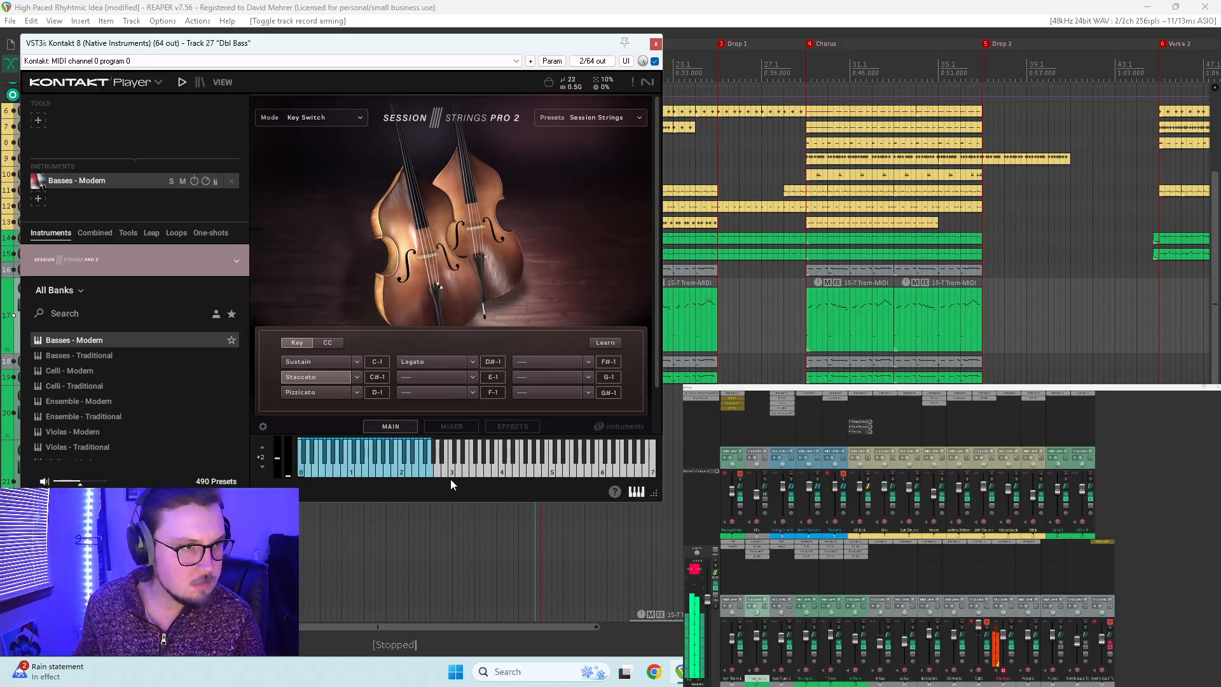
pyautogui.click(574, 119)
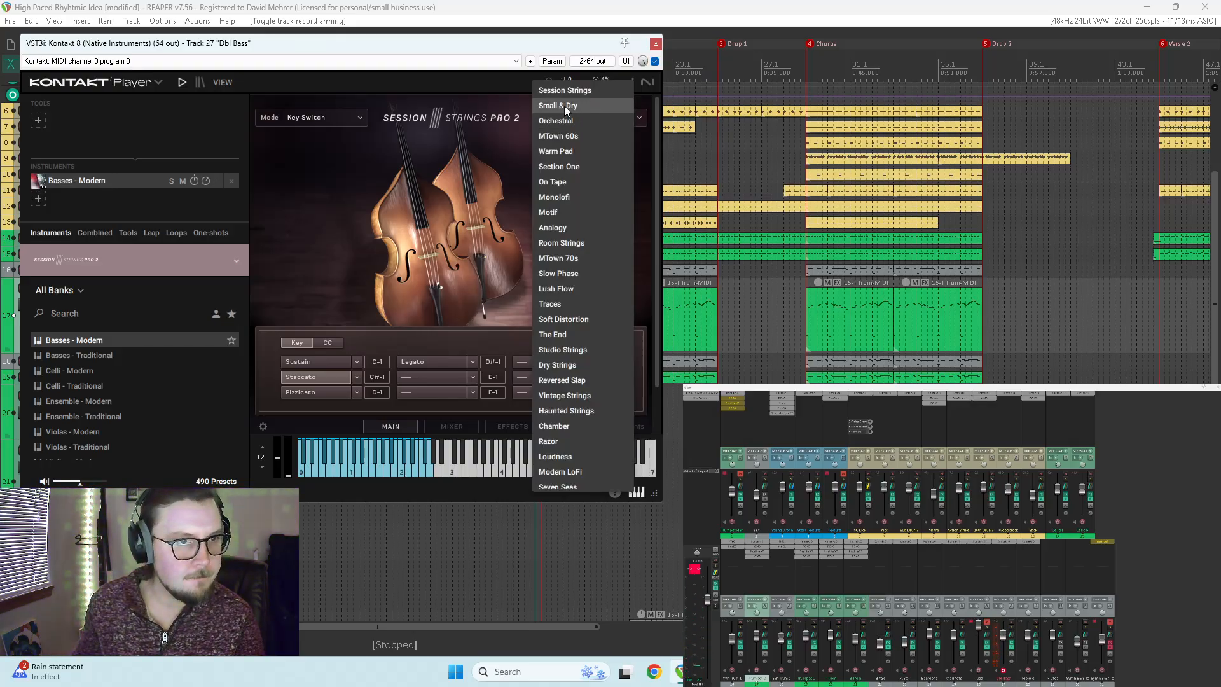
pyautogui.scroll(-5, 595, 308)
pyautogui.scroll(-3, 603, 320)
pyautogui.scroll(2, 594, 361)
pyautogui.scroll(5, 593, 360)
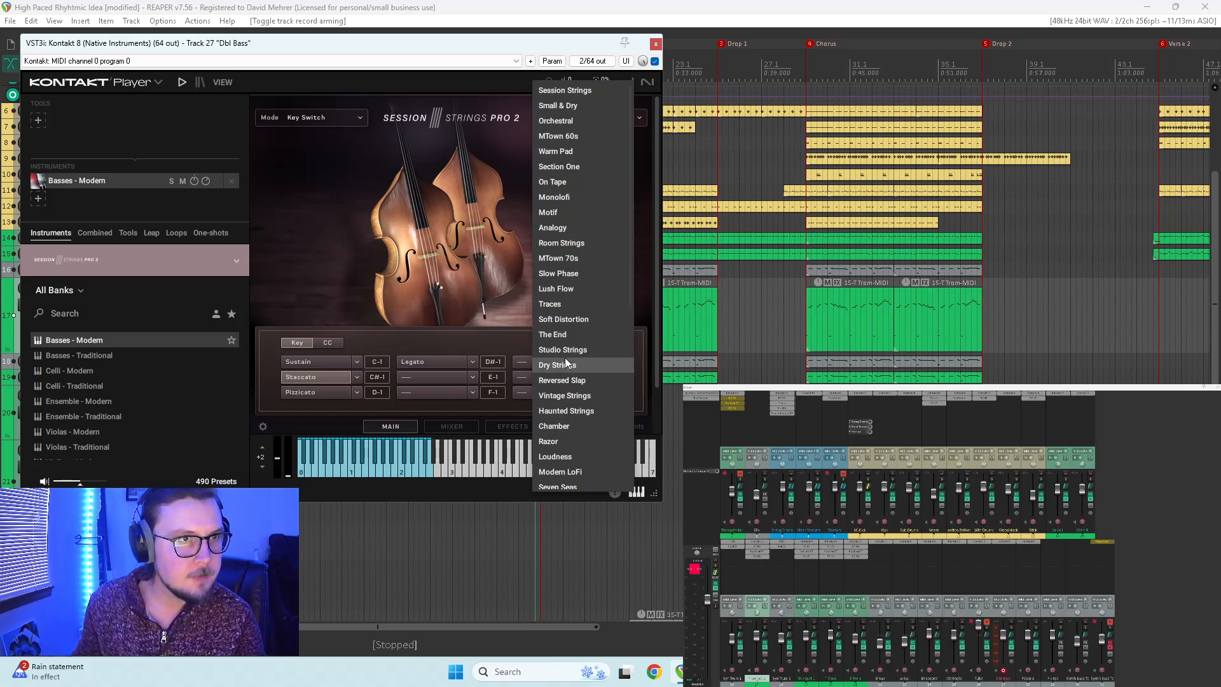
pyautogui.click(562, 106)
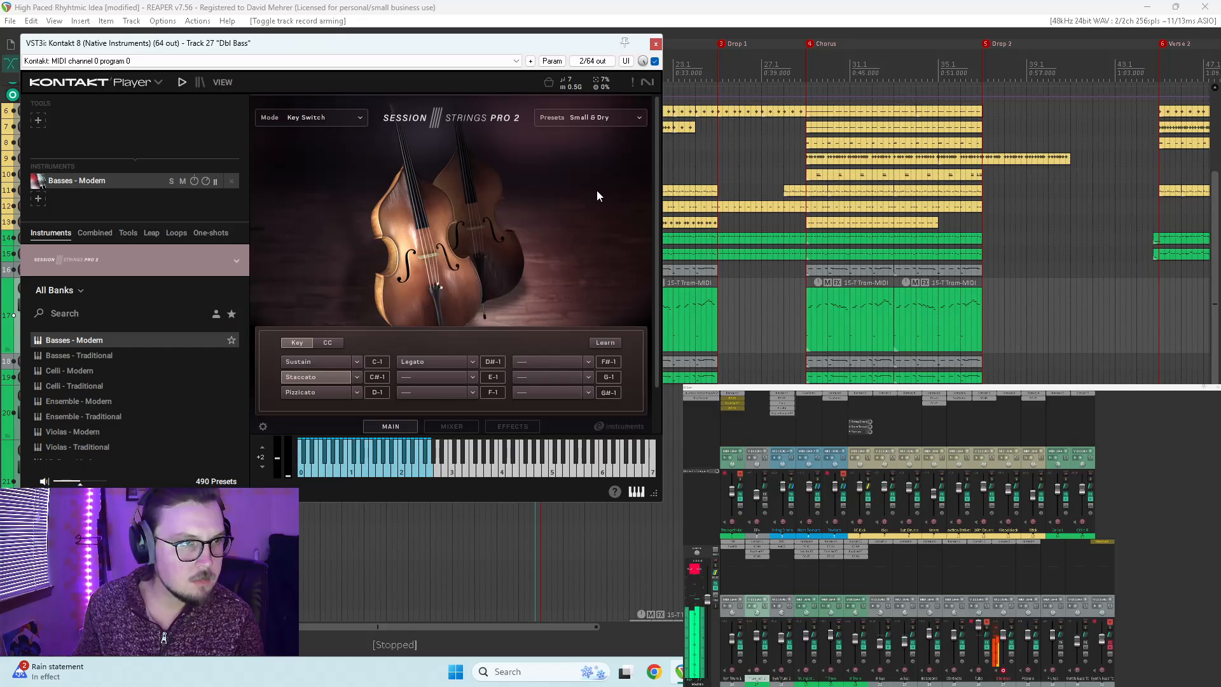
pyautogui.click(655, 45)
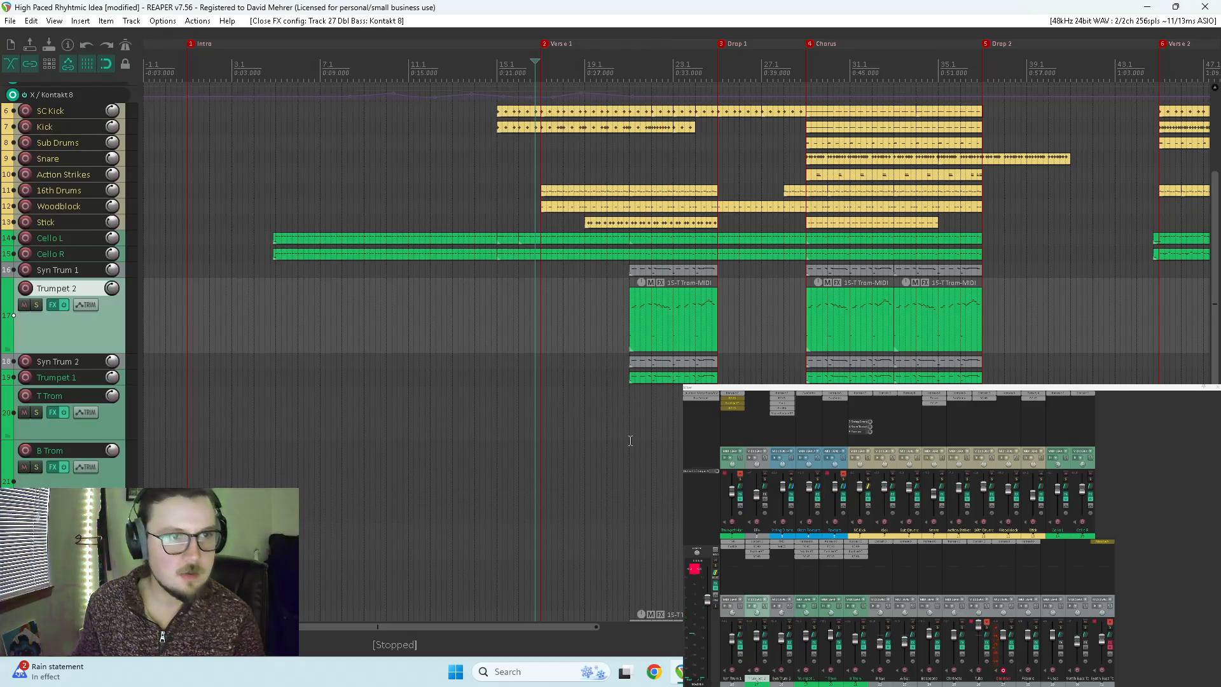
# Step: Play the arrangement from just before the cellos enter through to the Chorus to try out a staccato double bass part
pyautogui.click(254, 307)
pyautogui.press('space')
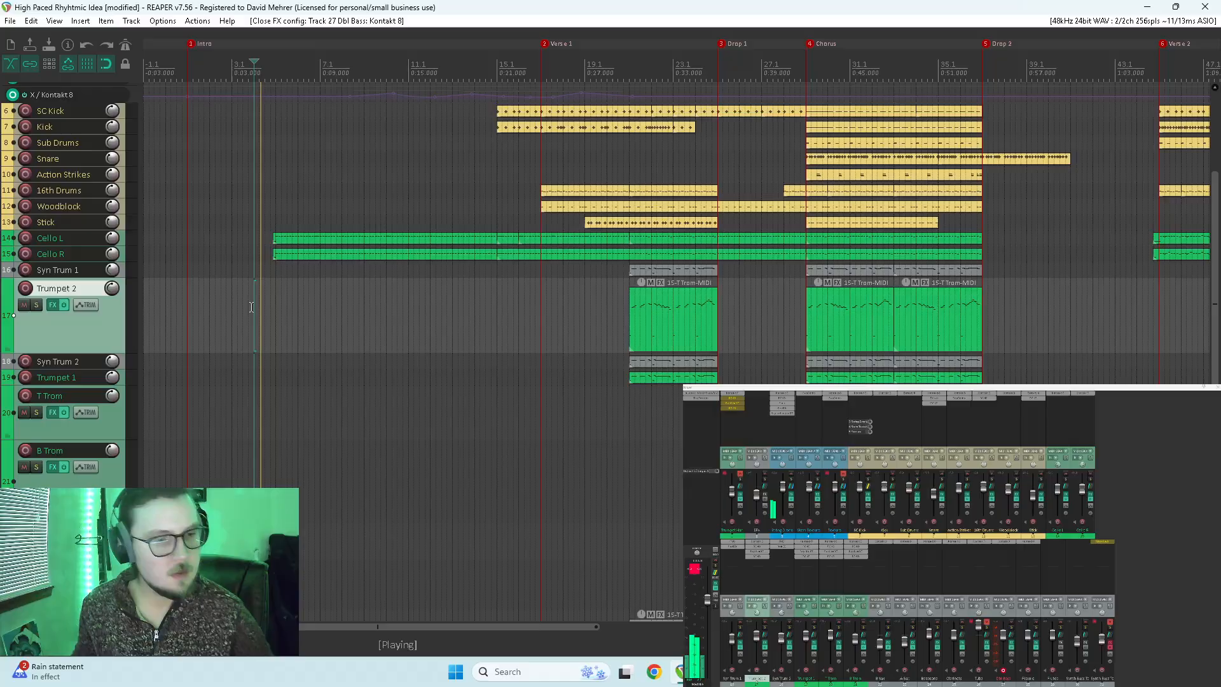
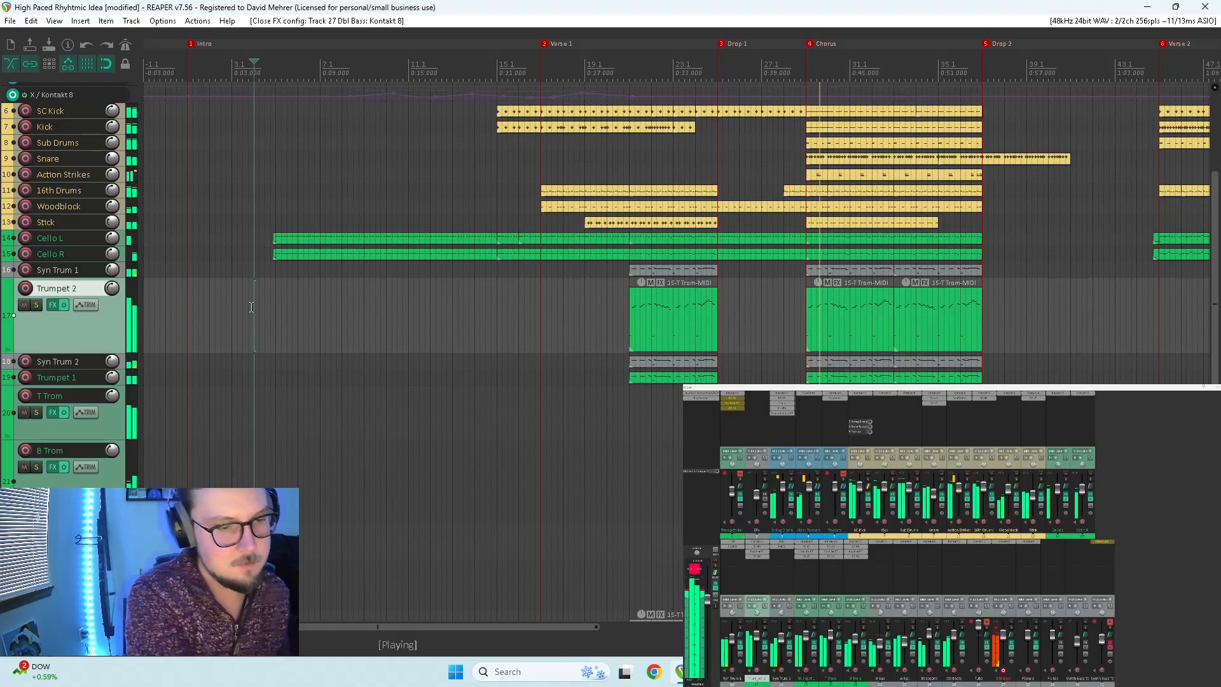
pyautogui.press('space')
pyautogui.press('v')
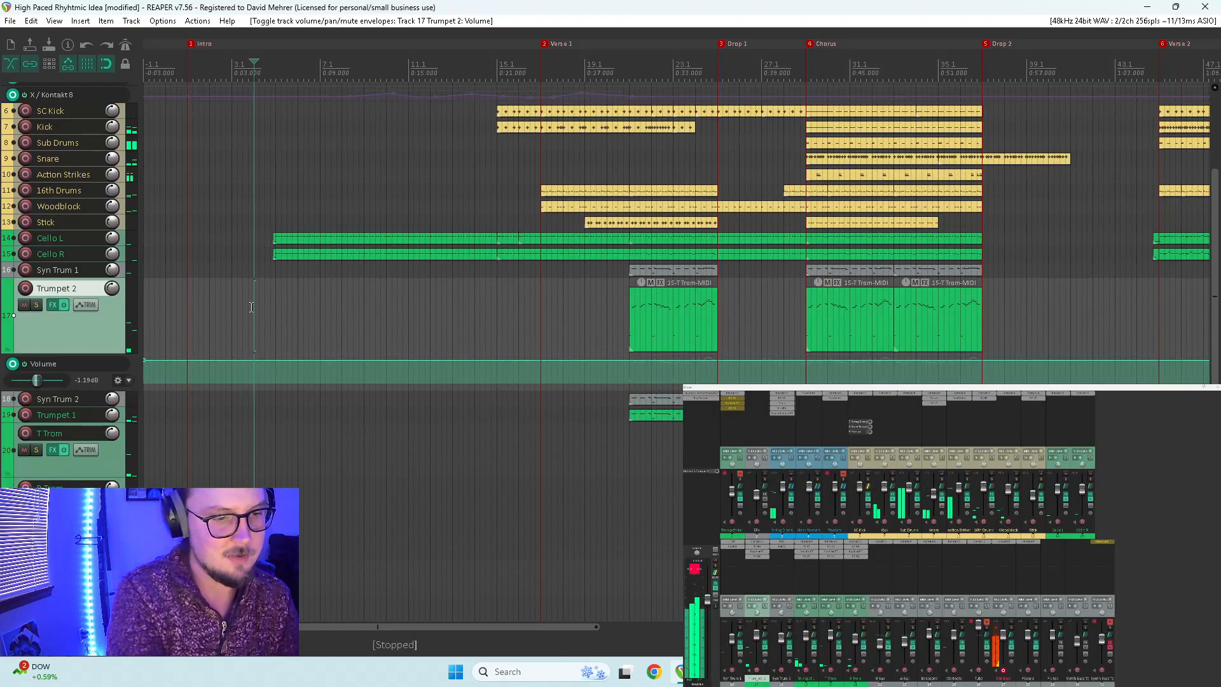
pyautogui.hotkey('ctrl', 'z')
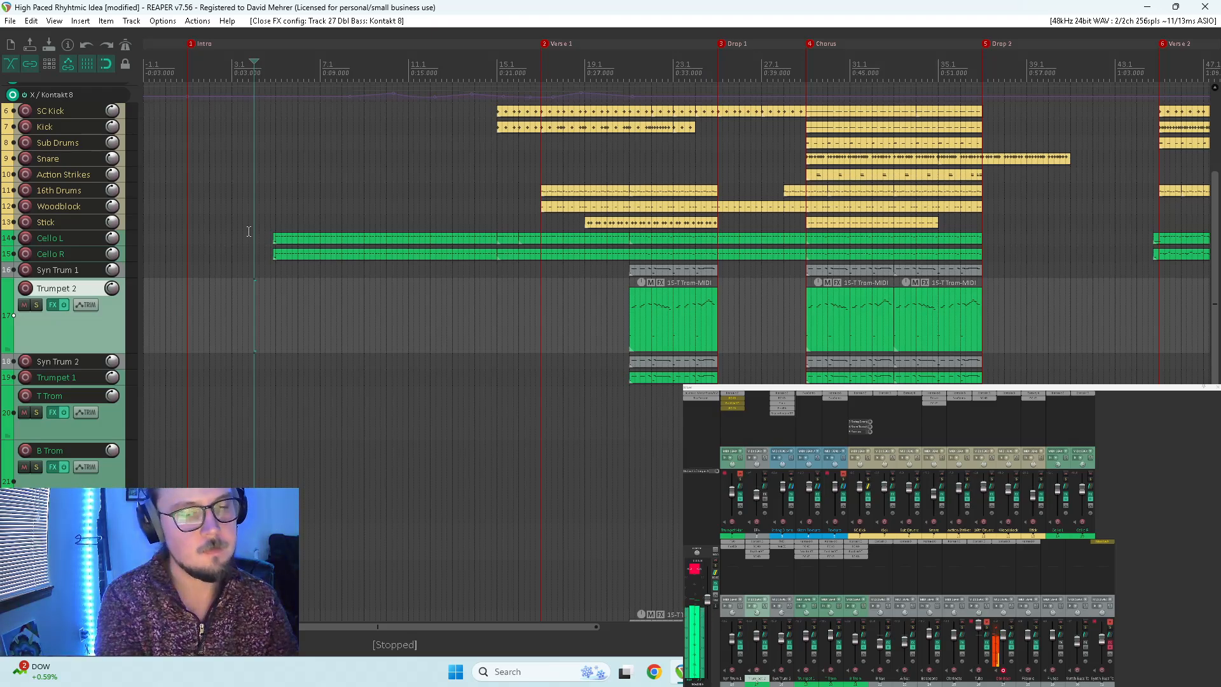
# Step: Replay the arrangement from just before the cello entry to rehearse the double bass part while looking over the tracks
pyautogui.press('space')
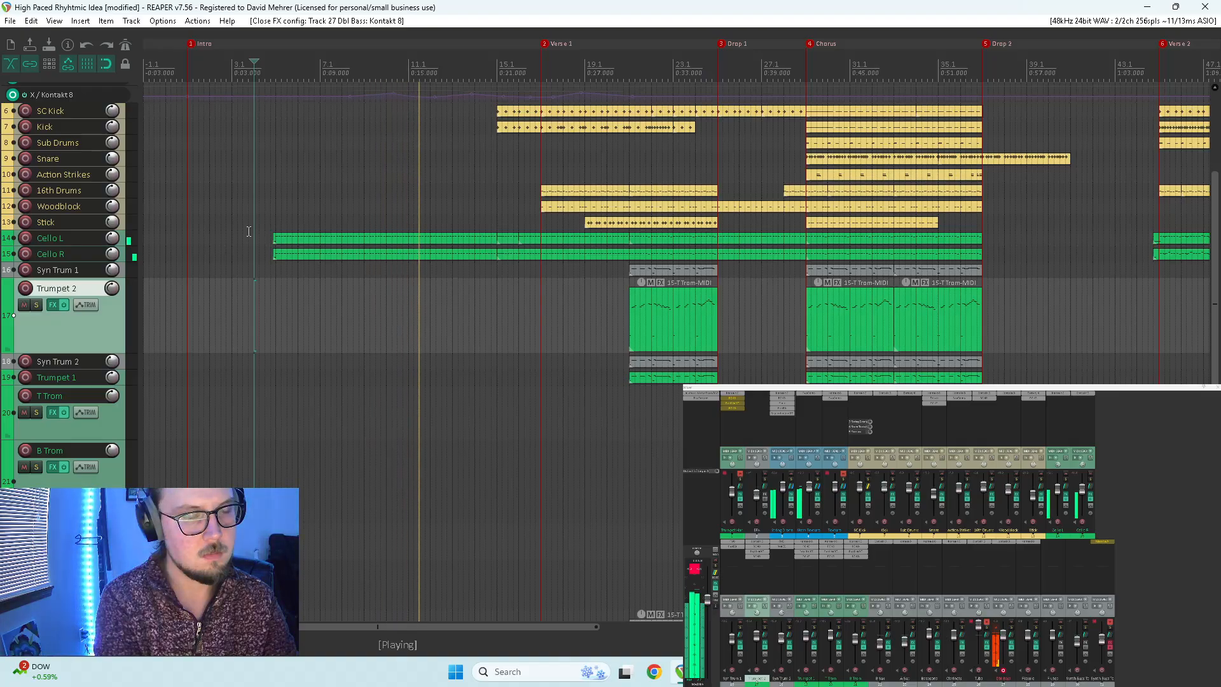
pyautogui.press('space')
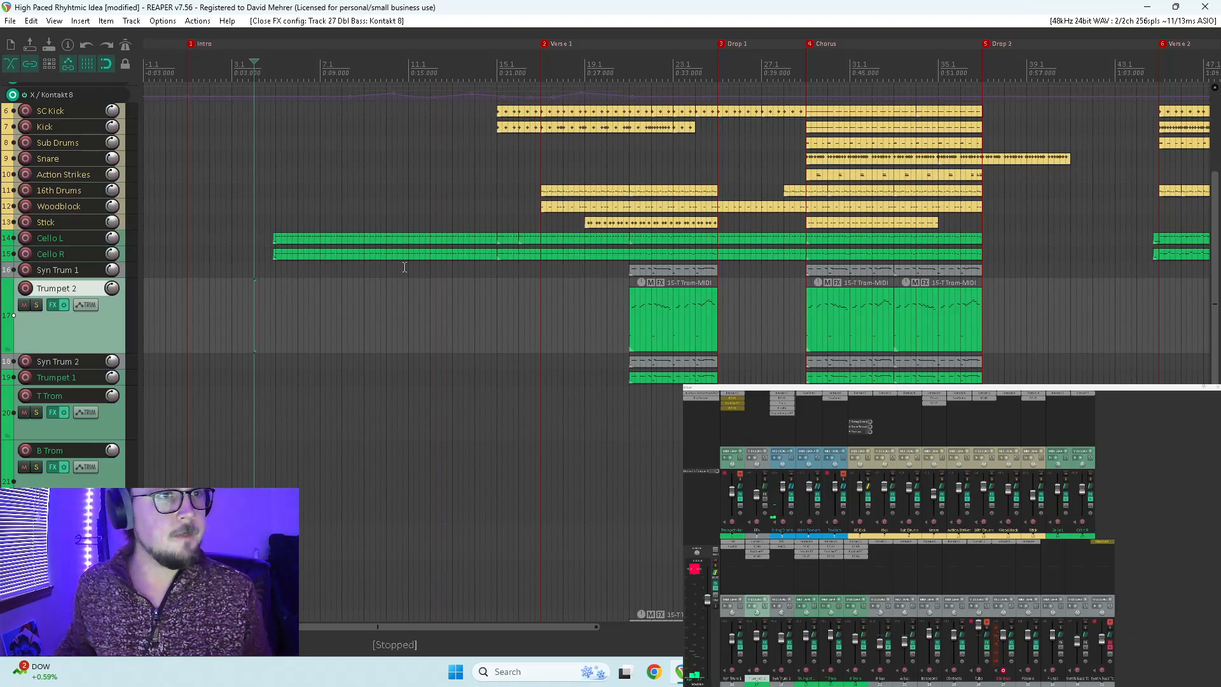
pyautogui.press('space')
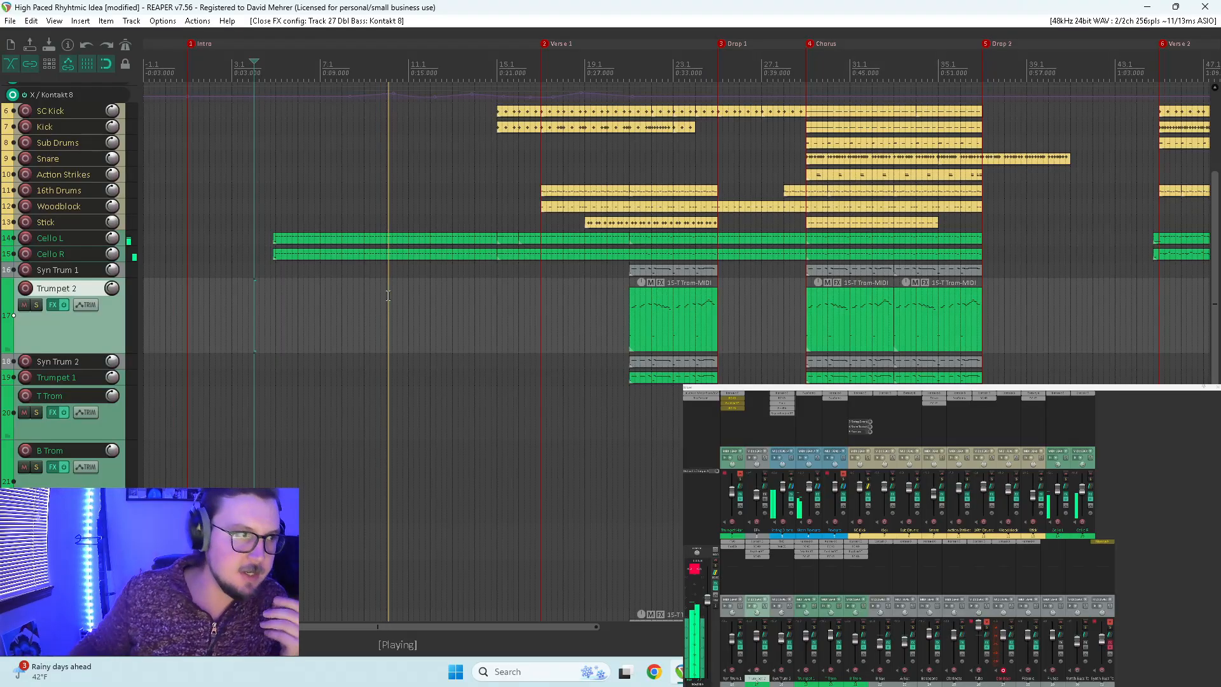
pyautogui.scroll(-5, 38, 333)
pyautogui.scroll(5, 49, 318)
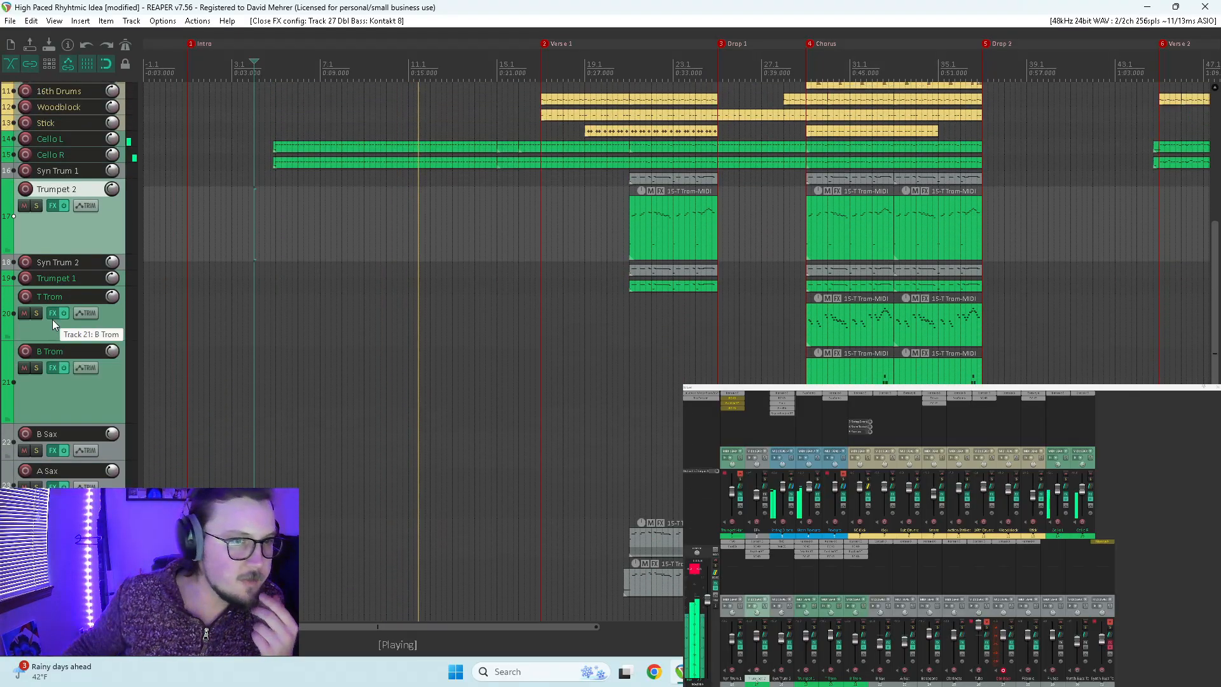
pyautogui.scroll(3, 55, 316)
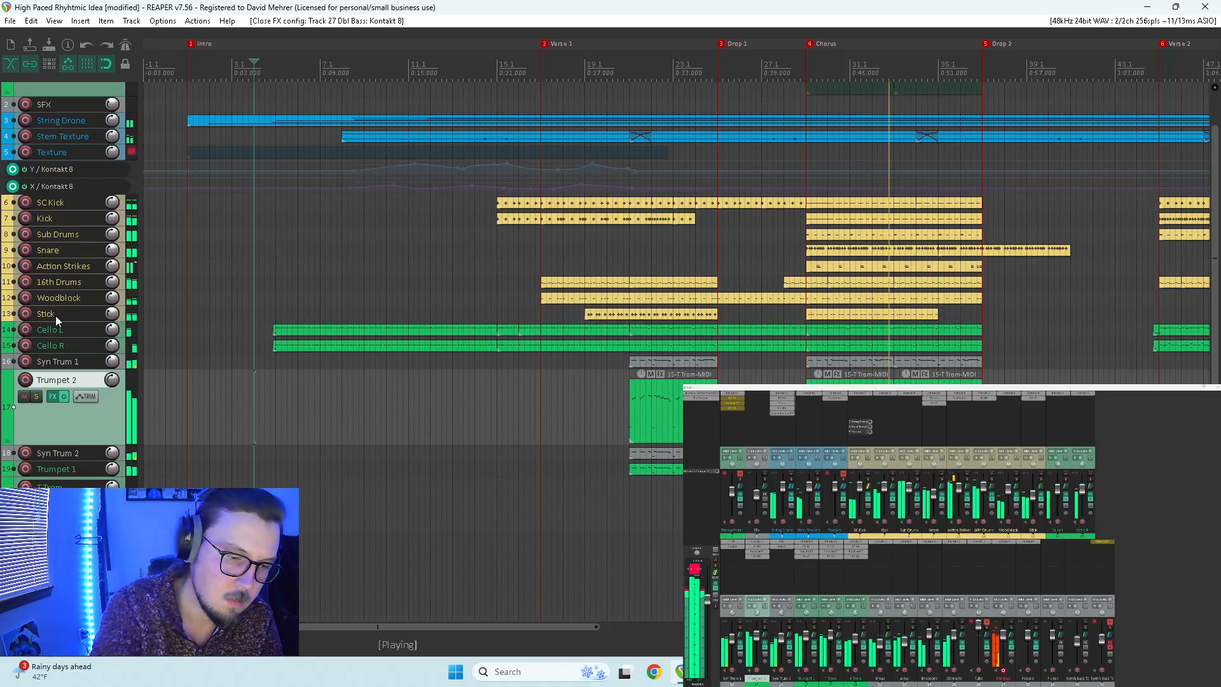
pyautogui.press('space')
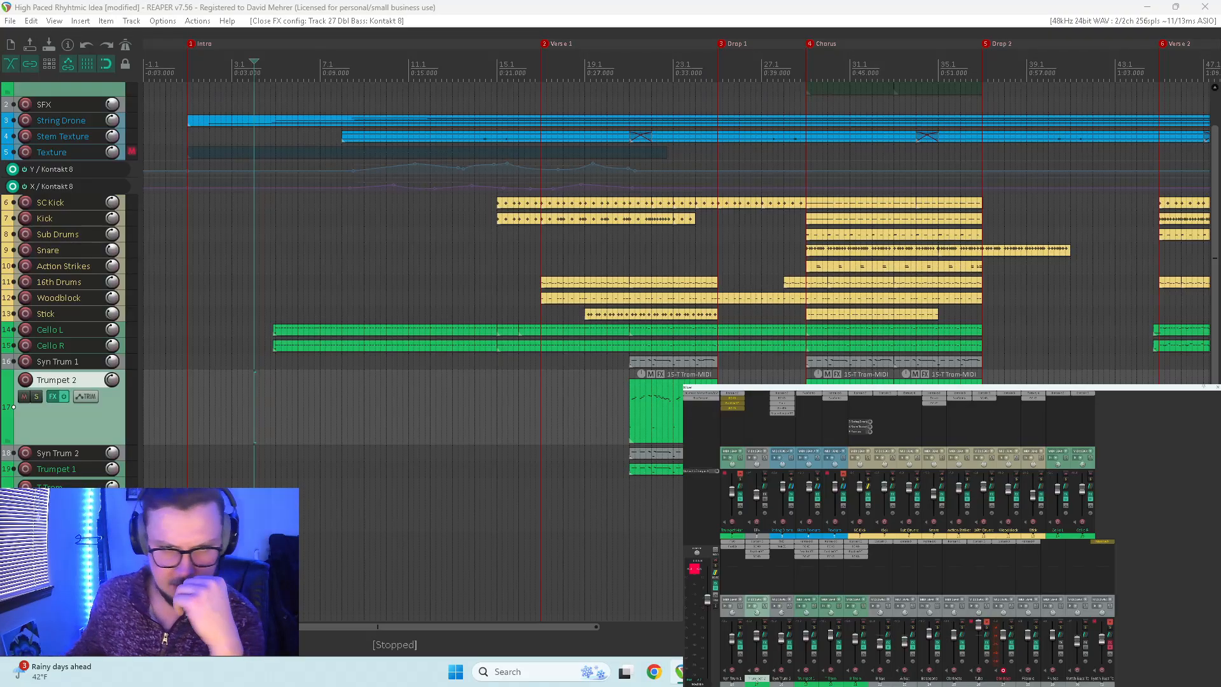
# Step: Open the Dbl Bass track's instrument and adjust the Bow Noise level among its effects settings
pyautogui.click(1007, 542)
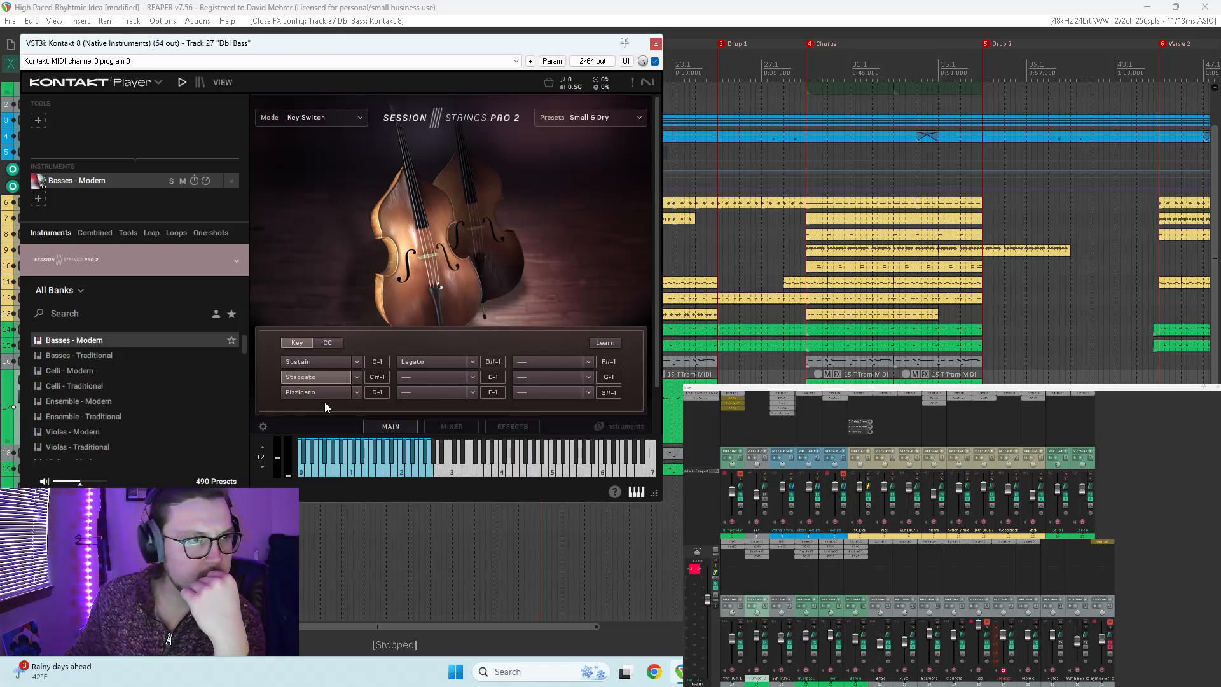
pyautogui.click(473, 430)
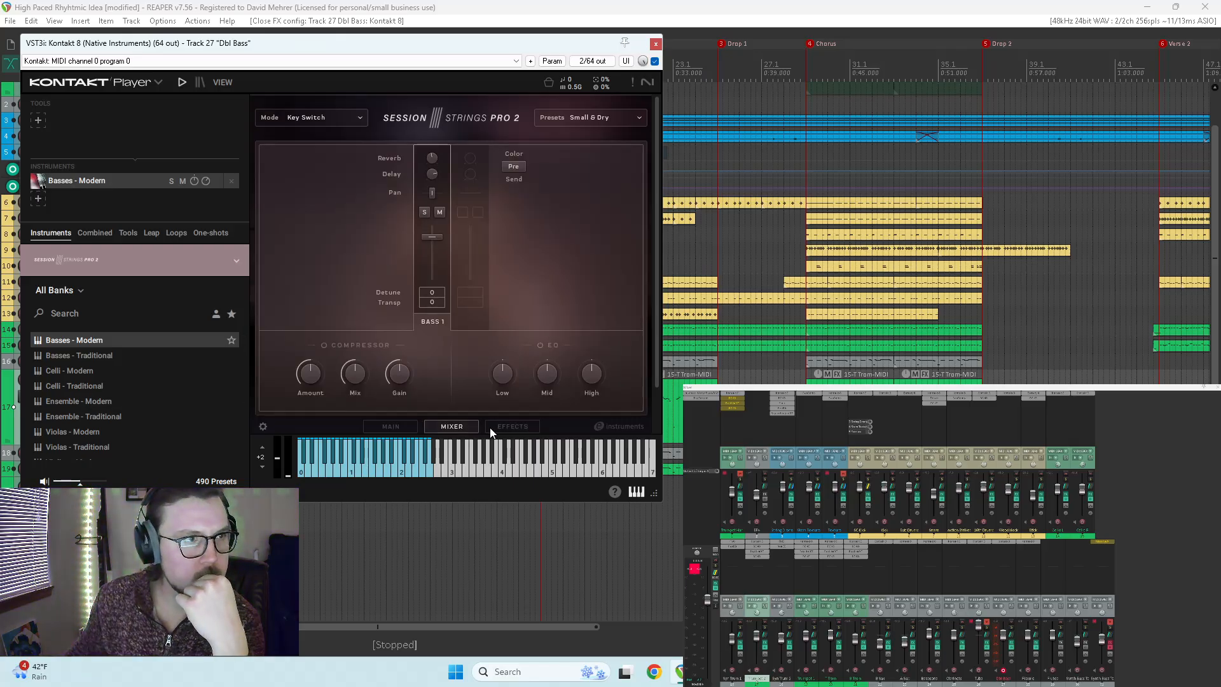
pyautogui.click(501, 431)
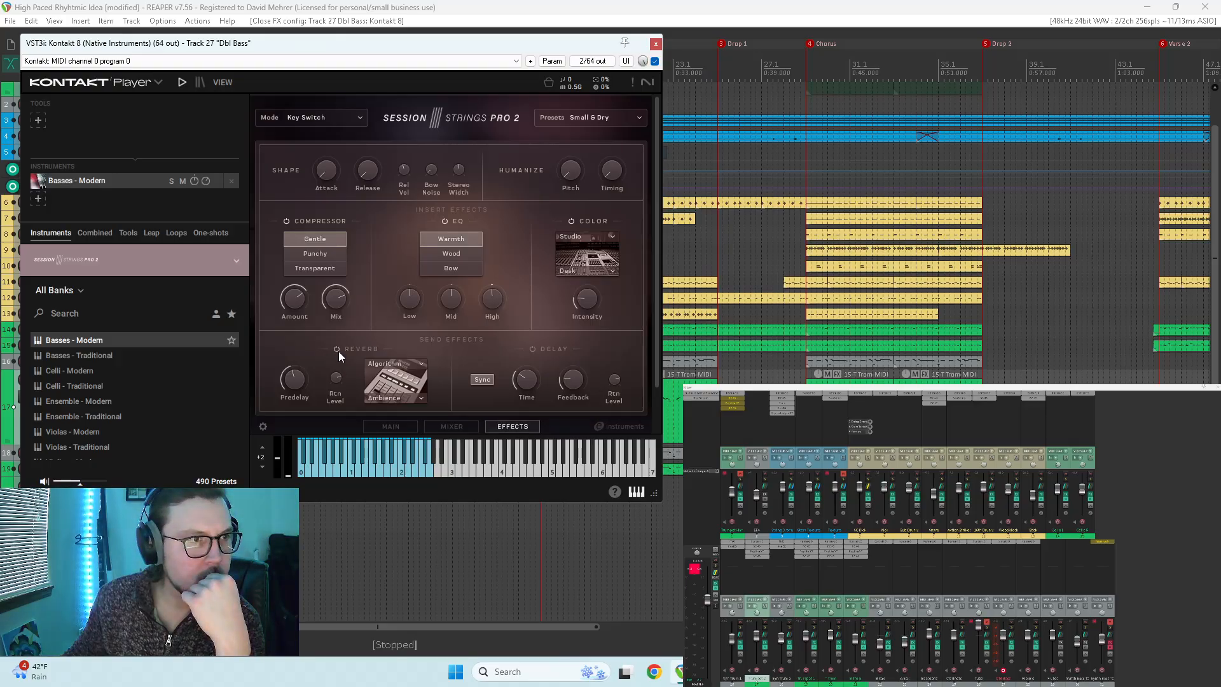
pyautogui.click(287, 220)
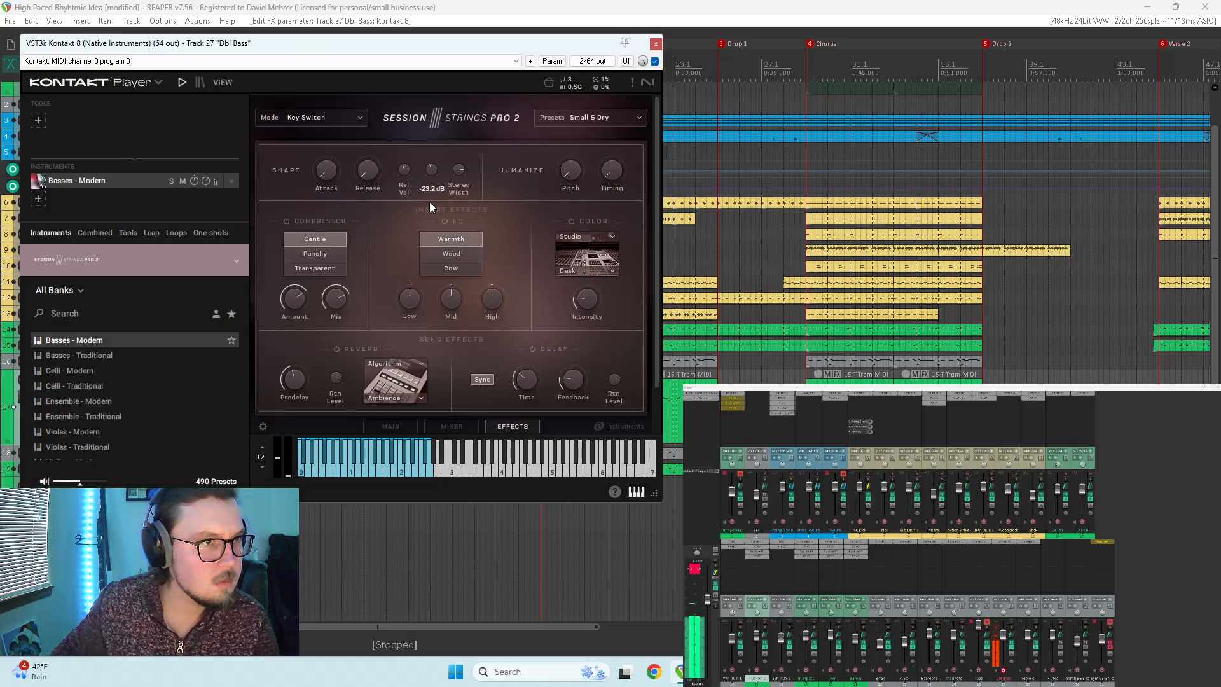
pyautogui.moveTo(433, 184); pyautogui.dragTo(371, 129)
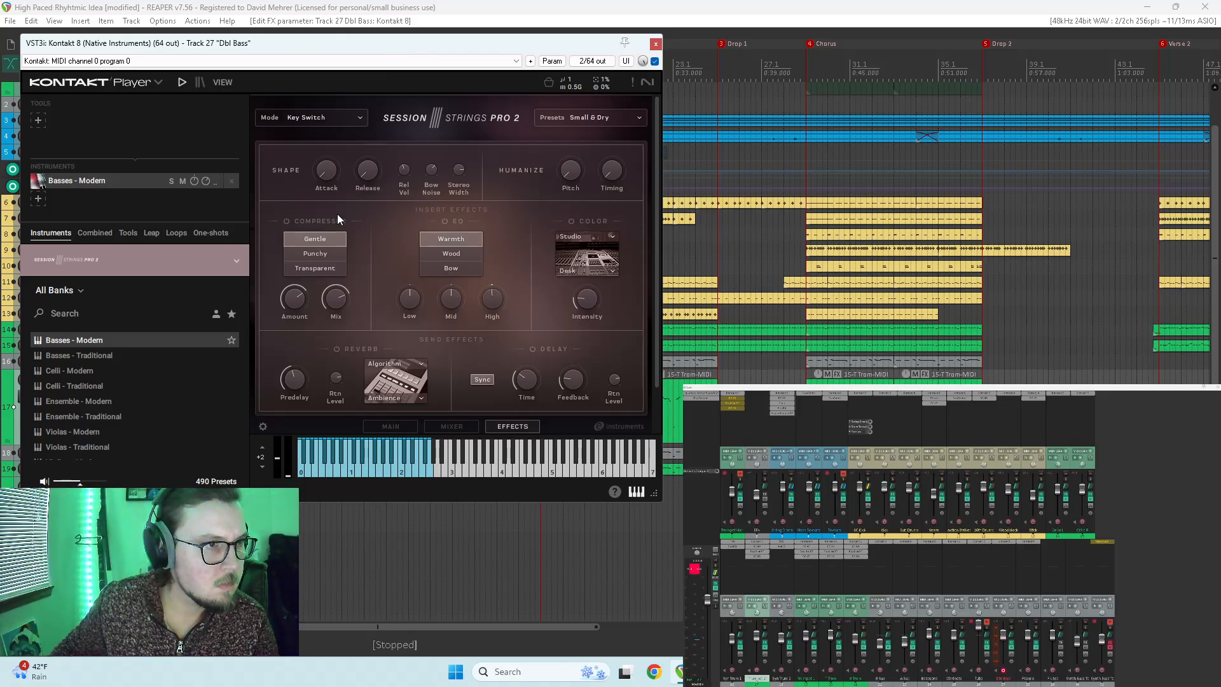
# Step: Review the basses' effects, articulation, mixer and dynamic control settings, and close the instrument window
pyautogui.scroll(-2, 454, 274)
pyautogui.scroll(2, 479, 285)
pyautogui.scroll(-2, 464, 269)
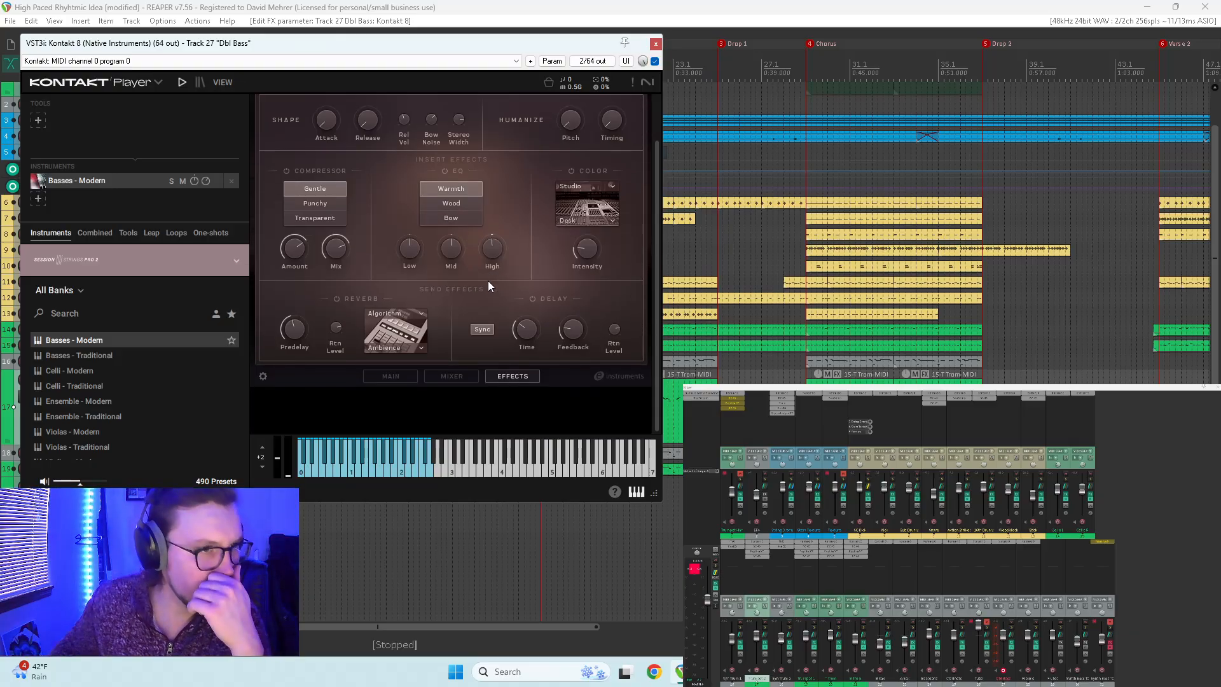
pyautogui.click(390, 377)
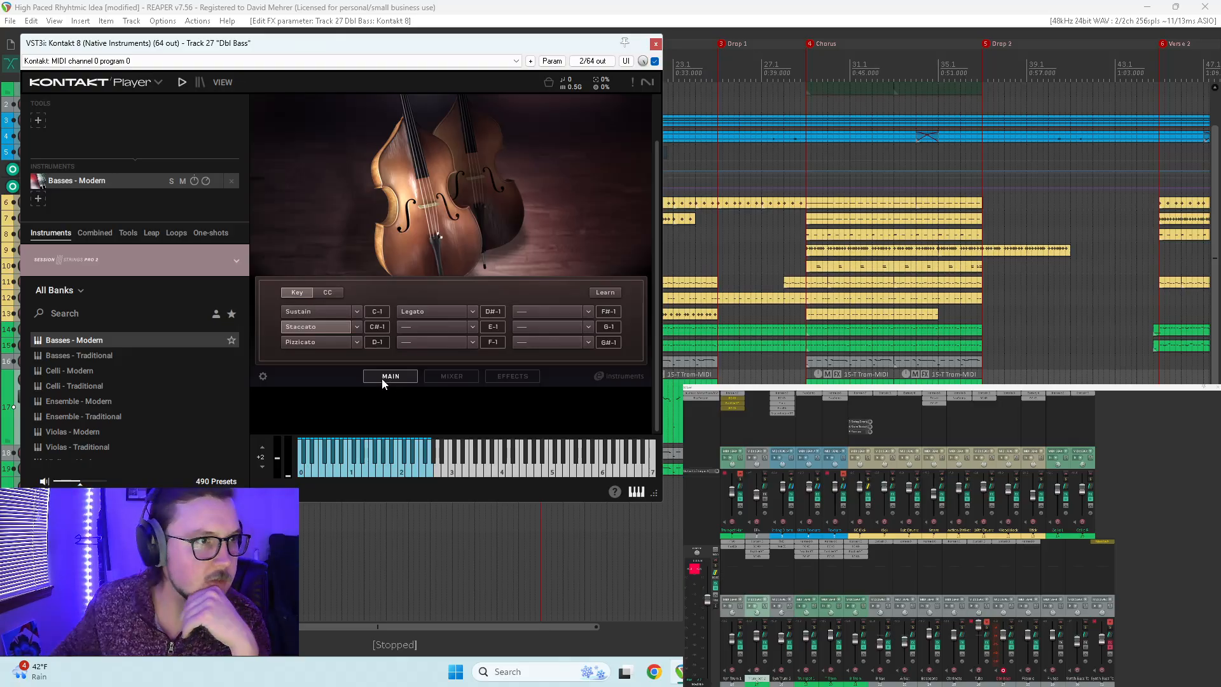
pyautogui.click(449, 378)
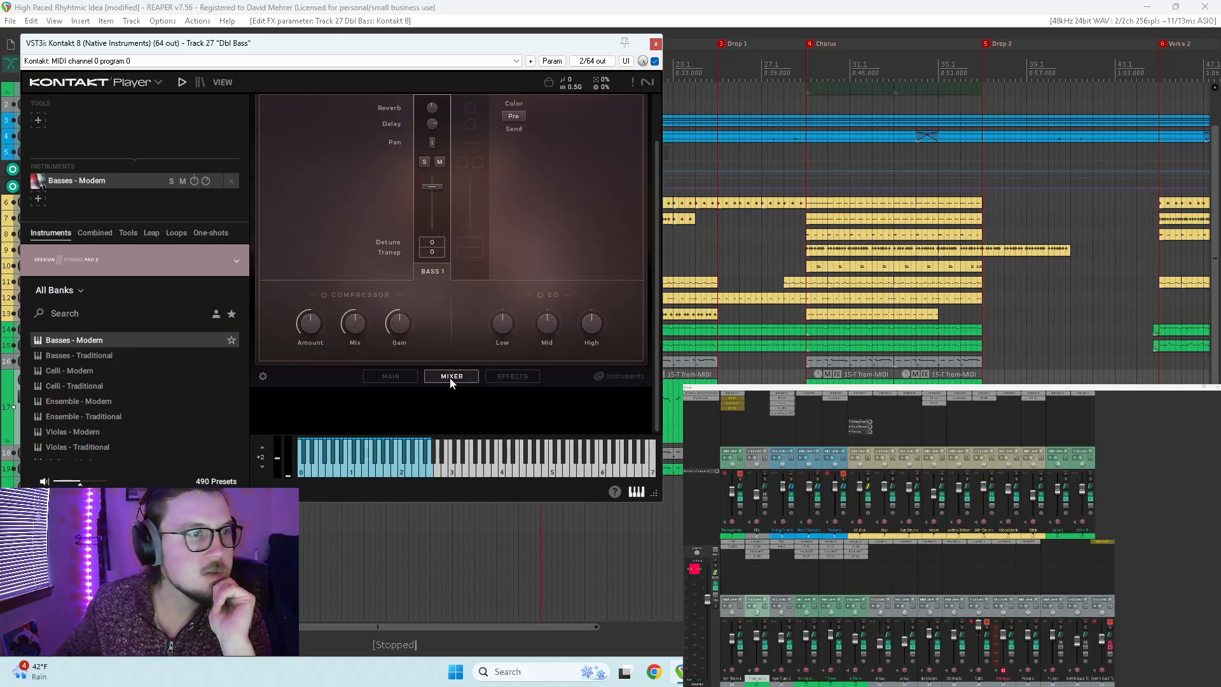
pyautogui.click(390, 376)
pyautogui.click(263, 377)
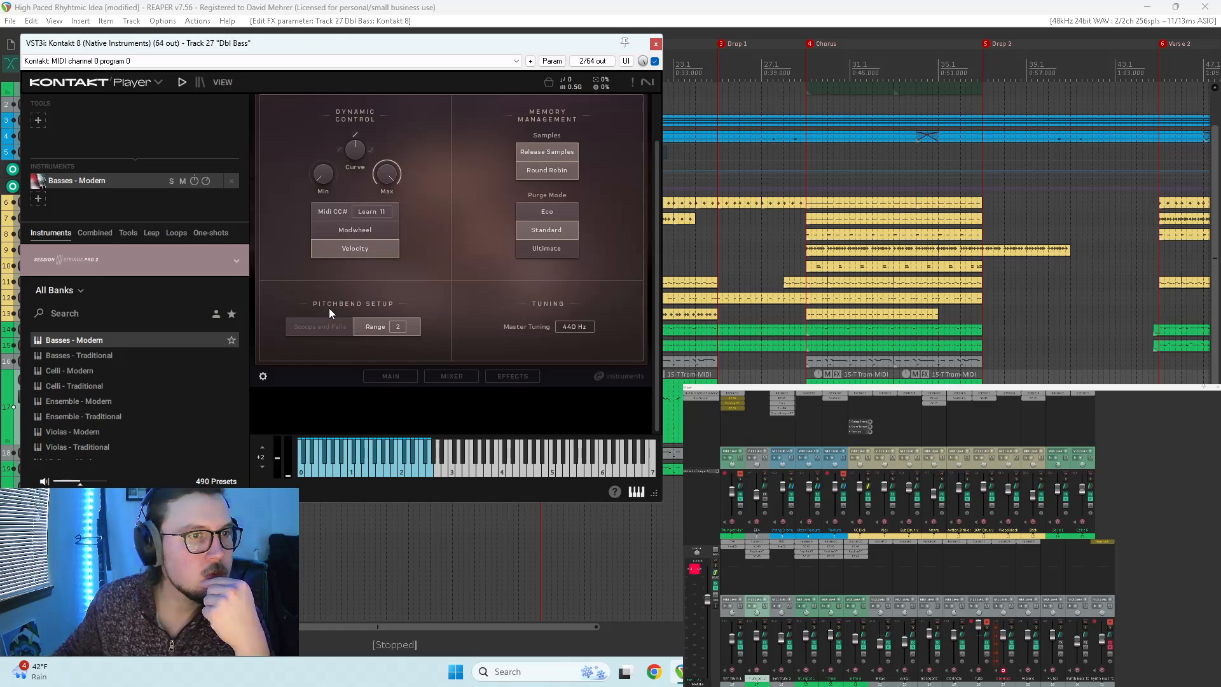
pyautogui.click(389, 376)
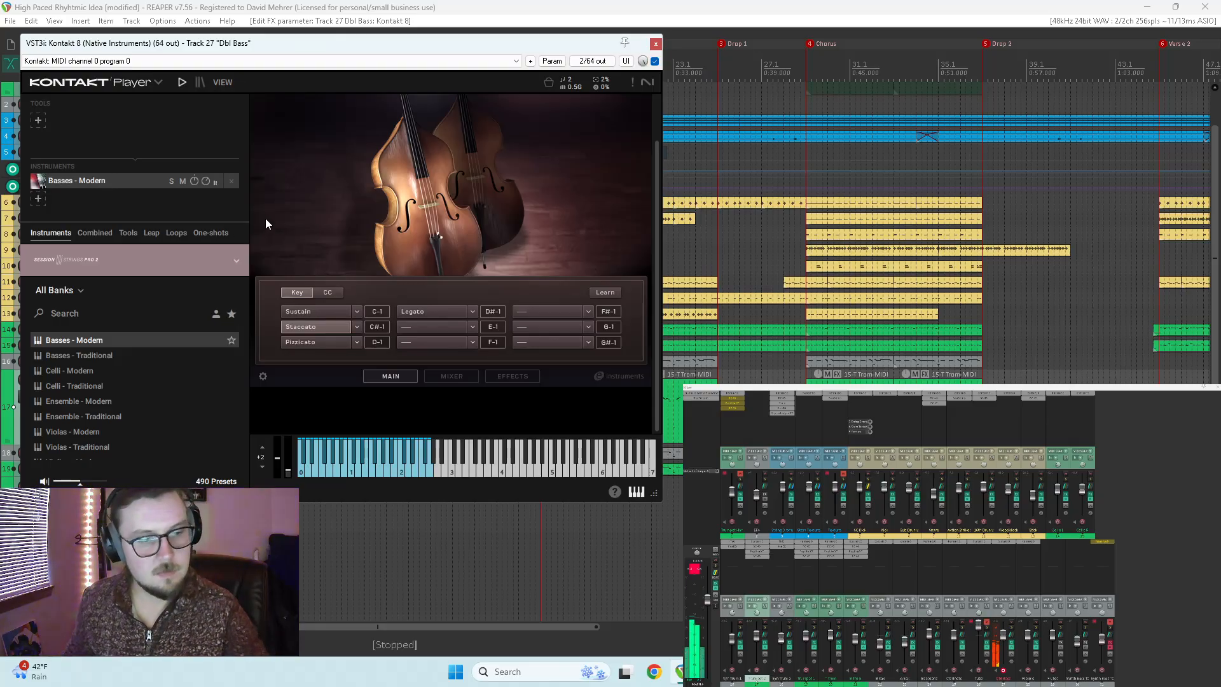
pyautogui.click(656, 44)
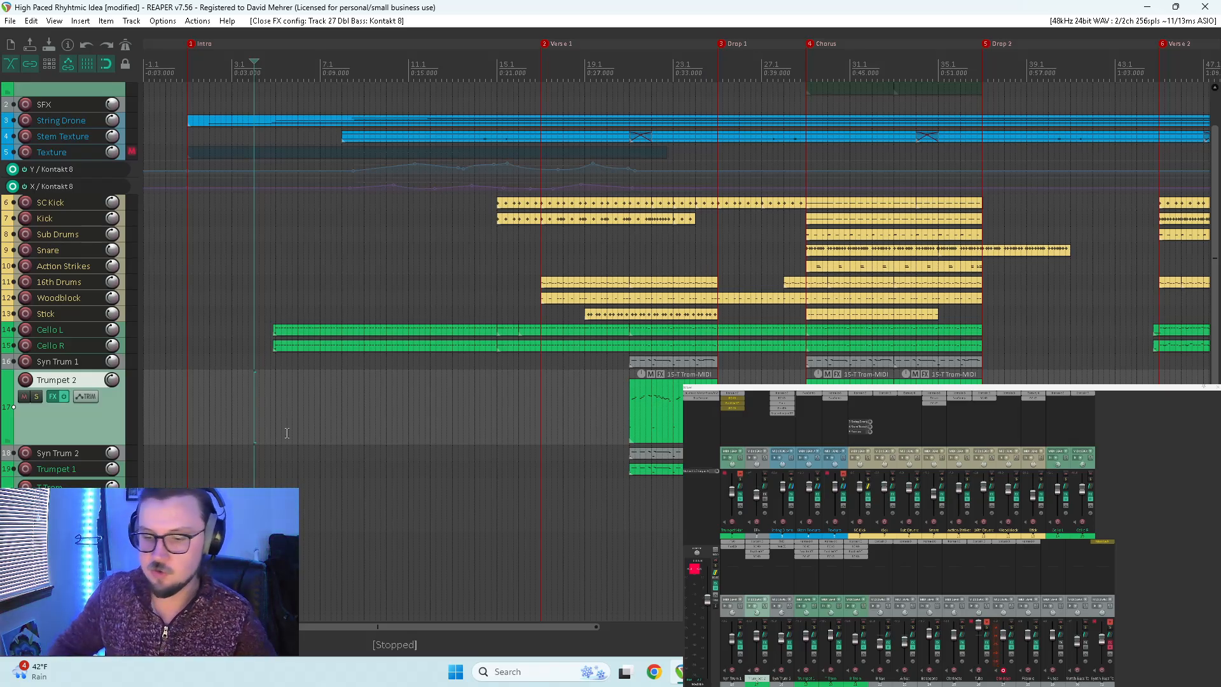
pyautogui.hotkey('ctrl', 'r')
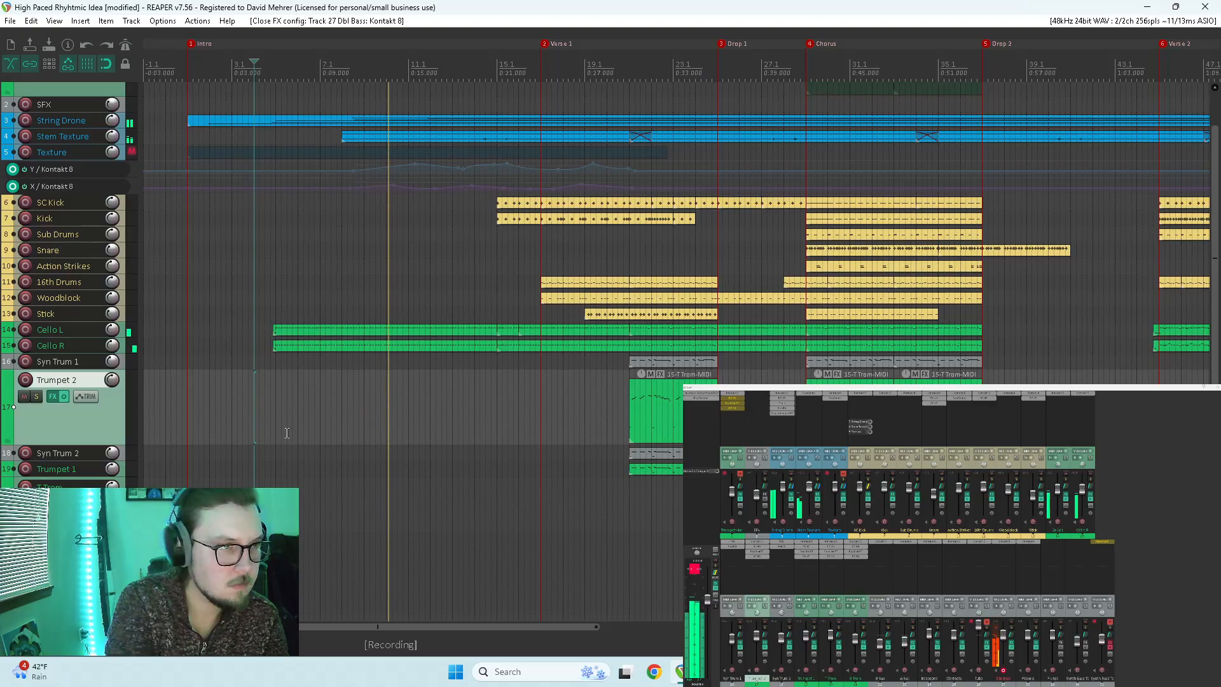
pyautogui.press('space')
pyautogui.press('Return')
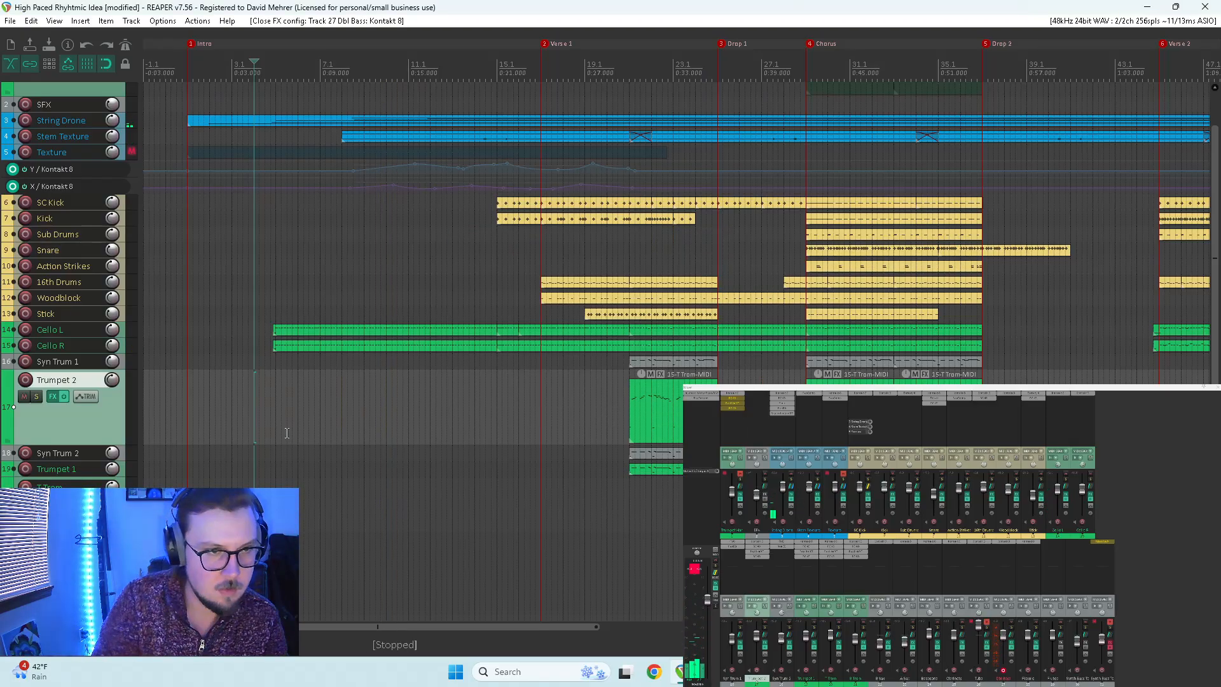
# Step: Record a double bass take from just before the cello entry into the Chorus and save the recorded MIDI
pyautogui.hotkey('ctrl', 'r')
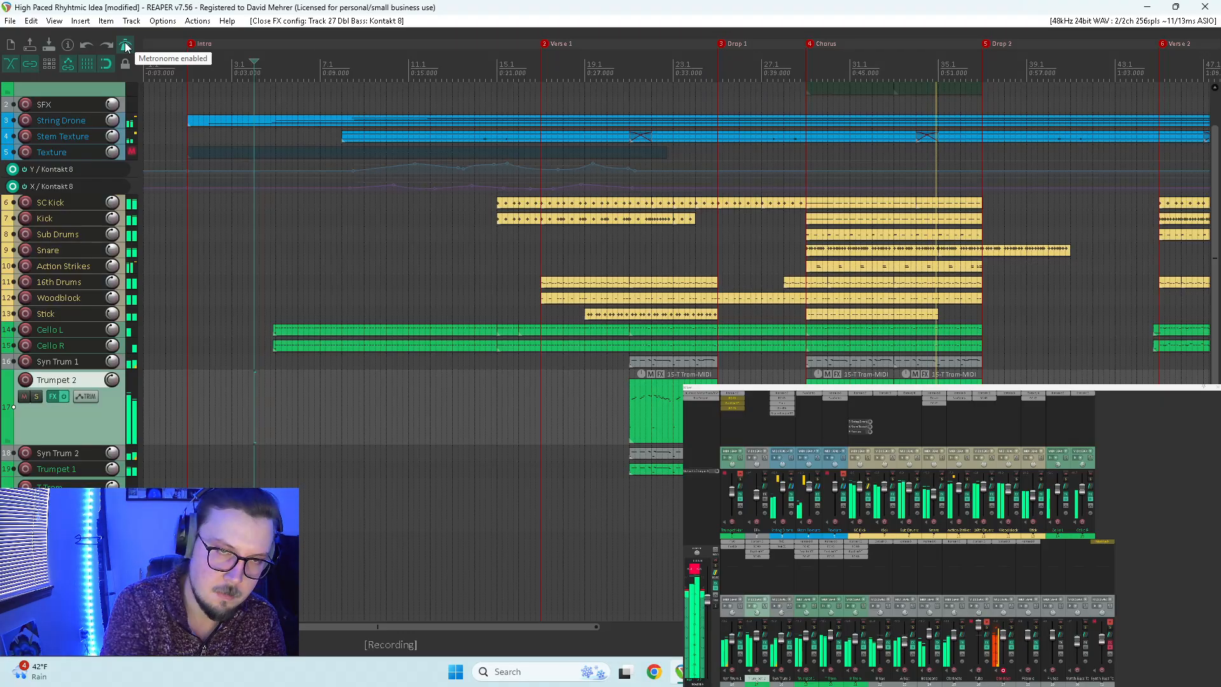
pyautogui.press('space')
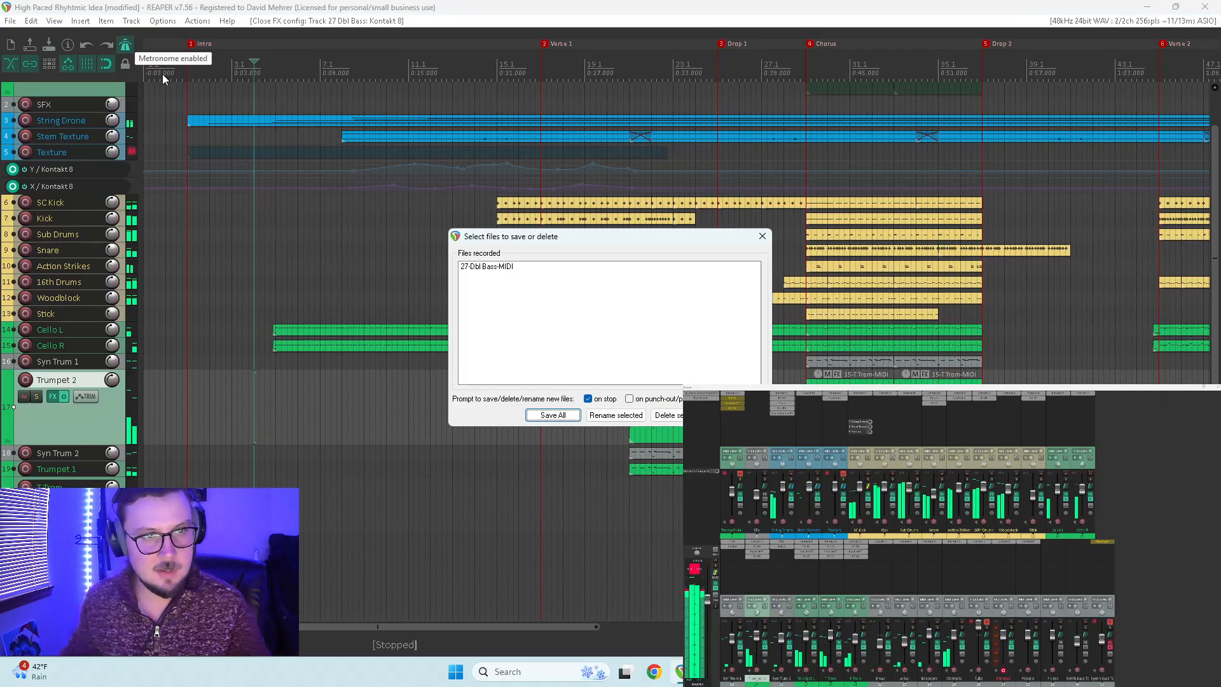
pyautogui.click(551, 416)
# Step: Play back the double bass take from just before the Chorus and trim the item's start to bar 15
pyautogui.scroll(-6, 59, 356)
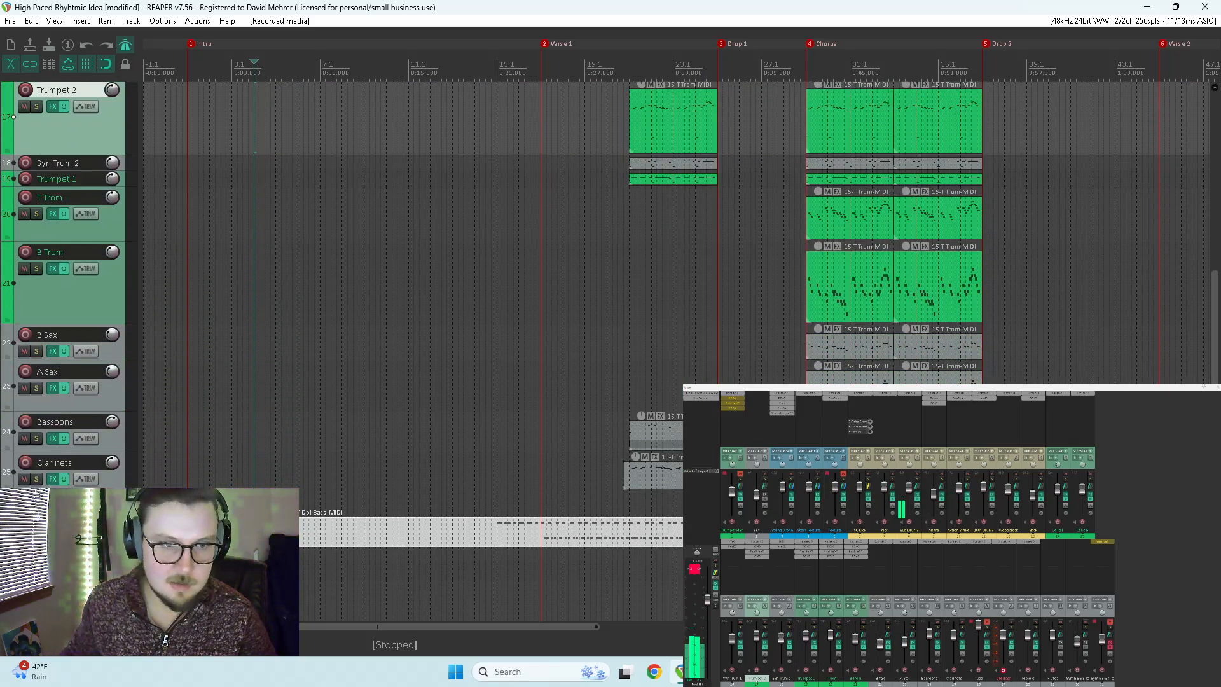
pyautogui.click(801, 531)
pyautogui.press('space')
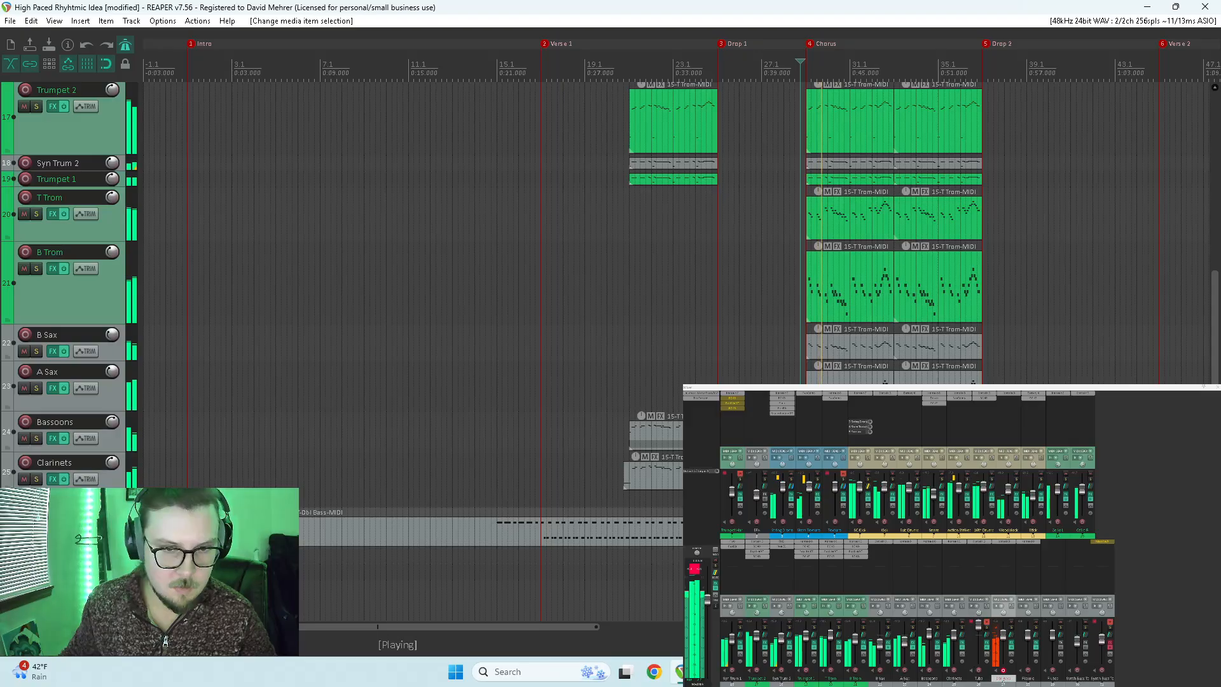
pyautogui.press('space')
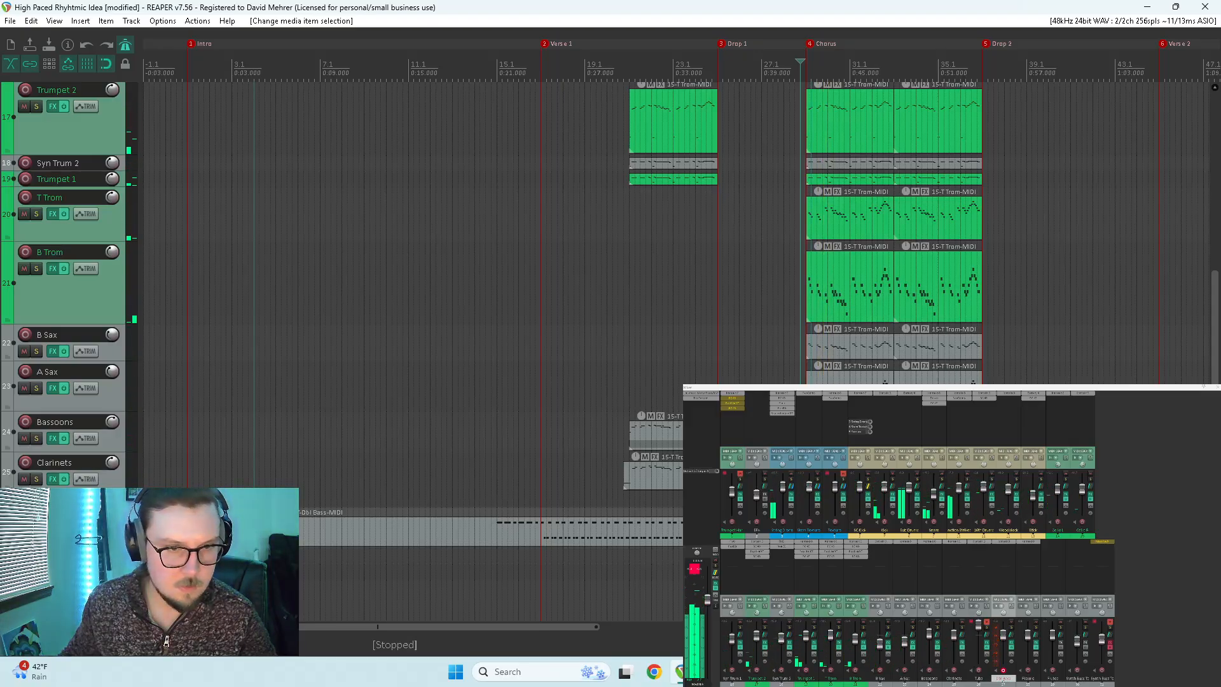
pyautogui.click(573, 549)
pyautogui.moveTo(219, 540); pyautogui.dragTo(497, 543)
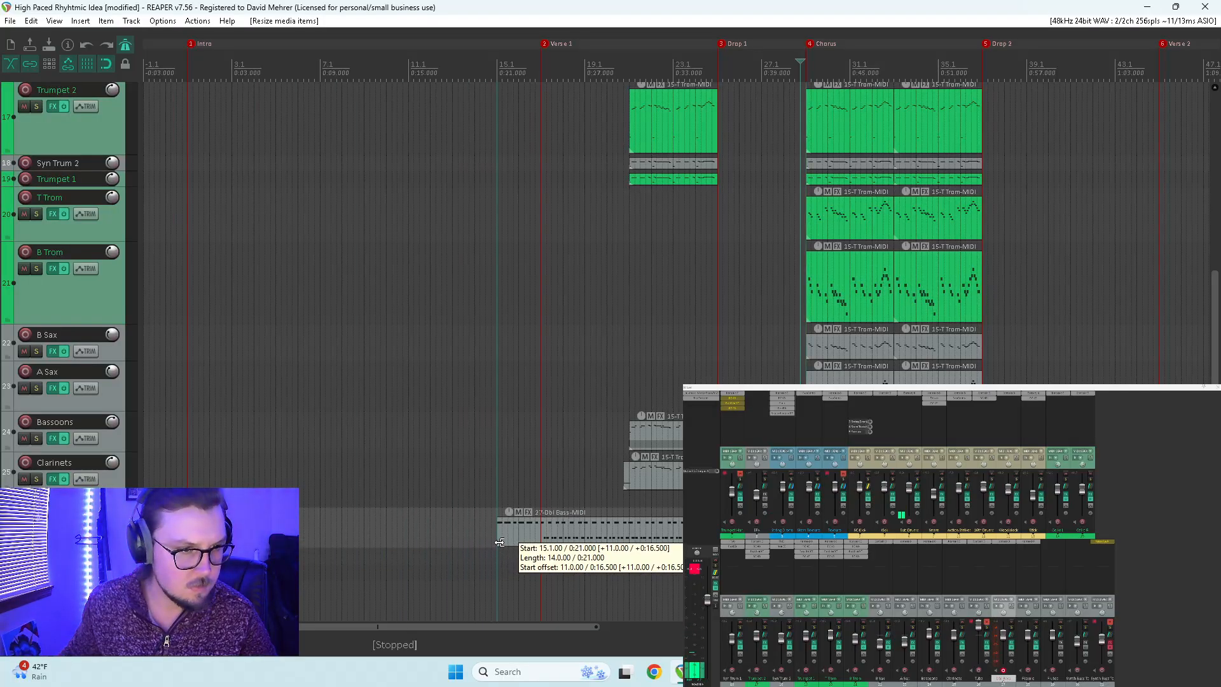
# Step: Open the trimmed double bass item in the MIDI editor and quantize all of its notes
pyautogui.doubleClick(510, 537)
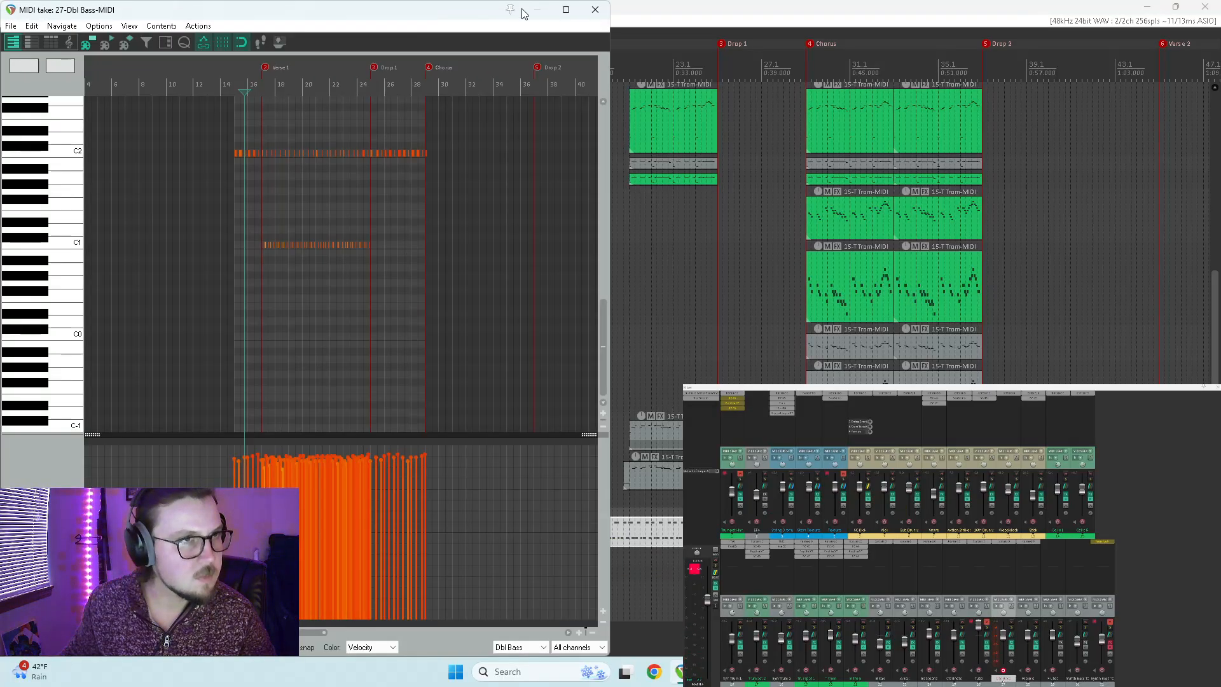
pyautogui.click(566, 17)
pyautogui.moveTo(496, 109); pyautogui.dragTo(97, 349)
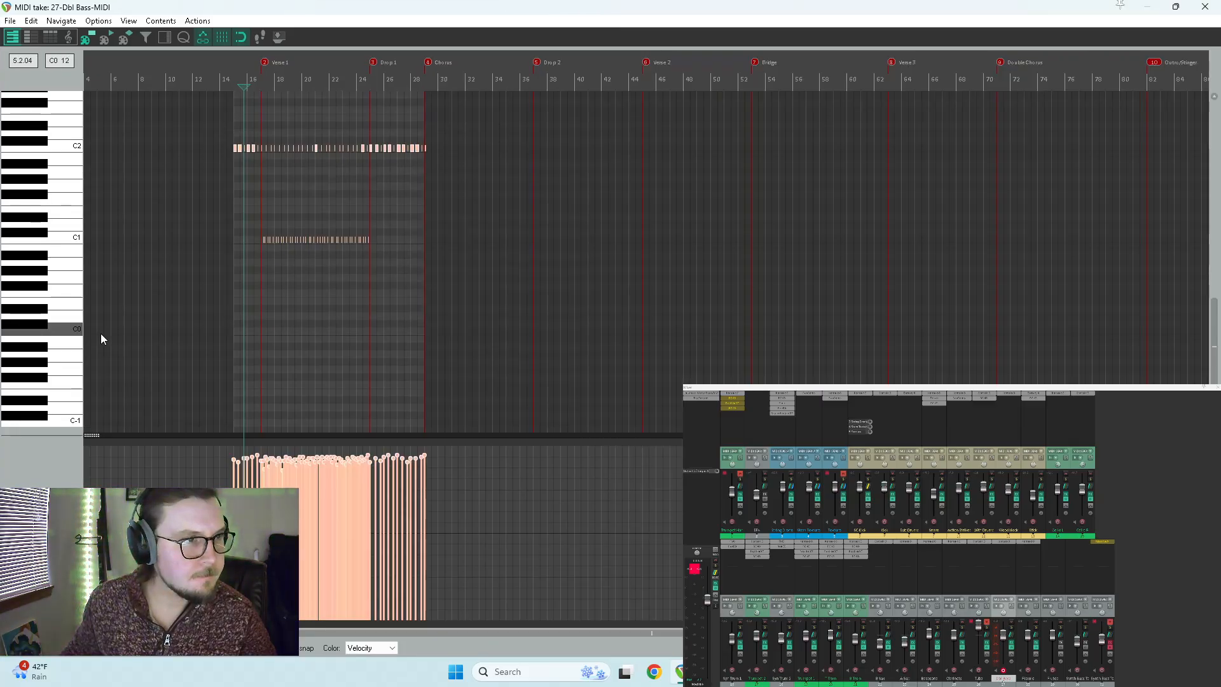
pyautogui.press('space')
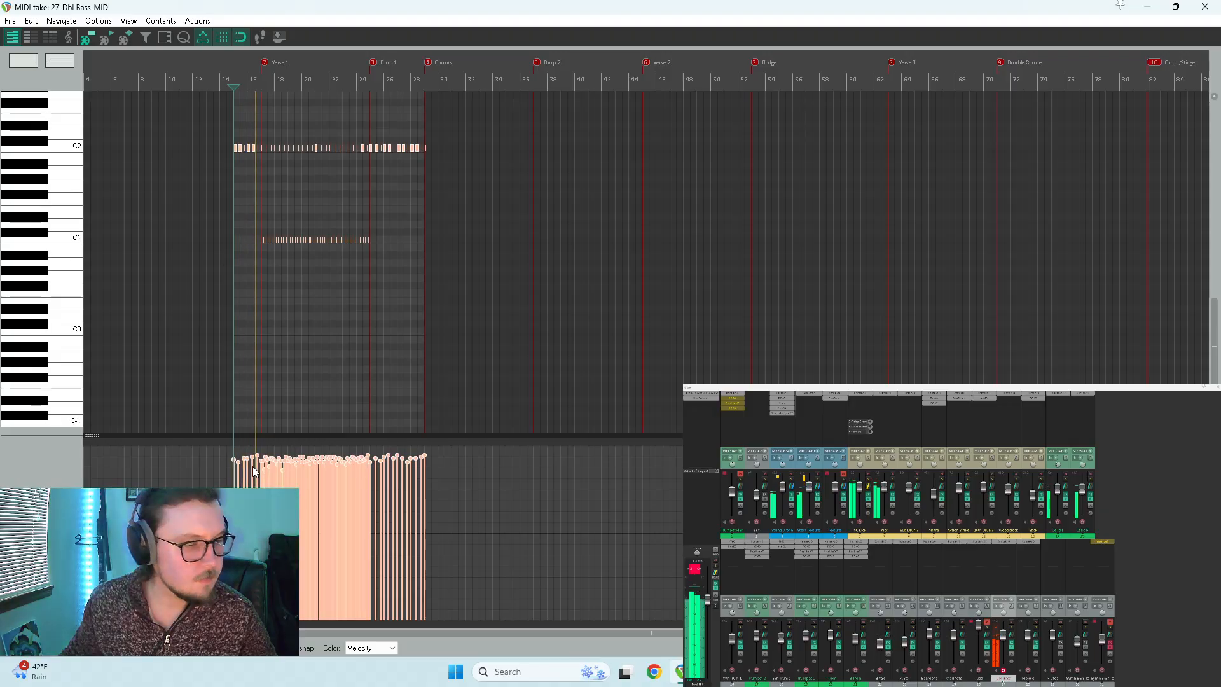
pyautogui.press('q')
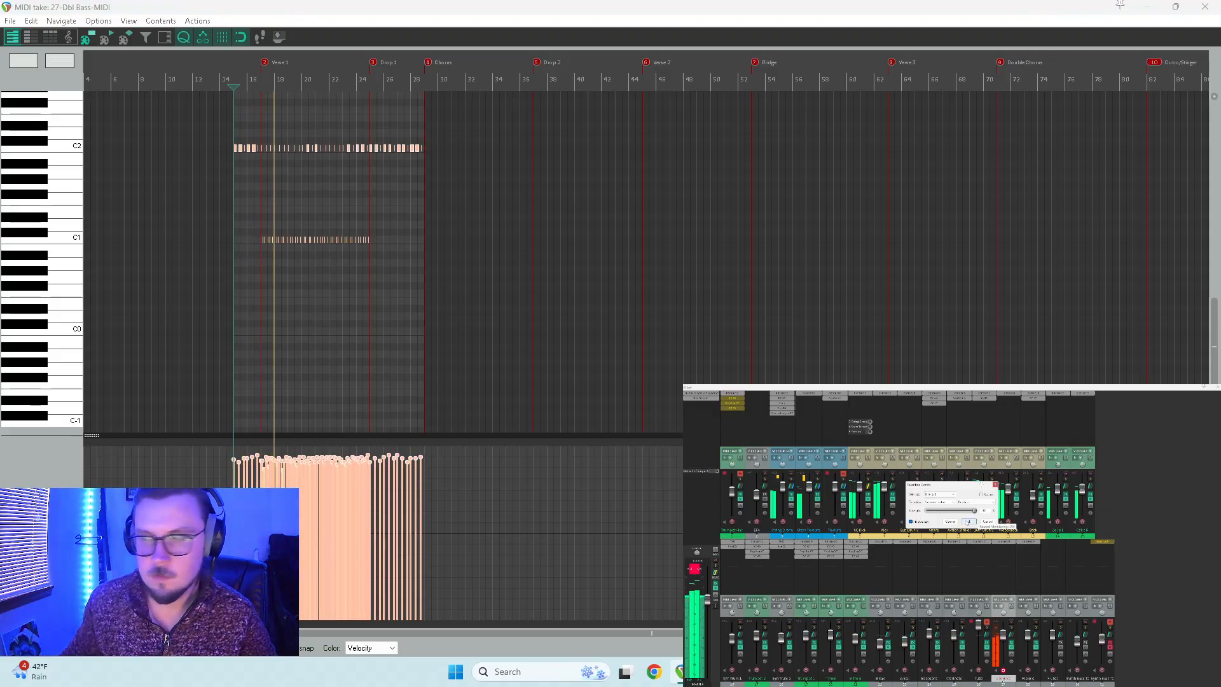
# Step: Inspect the quantized notes during playback, switch them to diamond (drum mode) display, and close the MIDI editor
pyautogui.scroll(6, 570, 244)
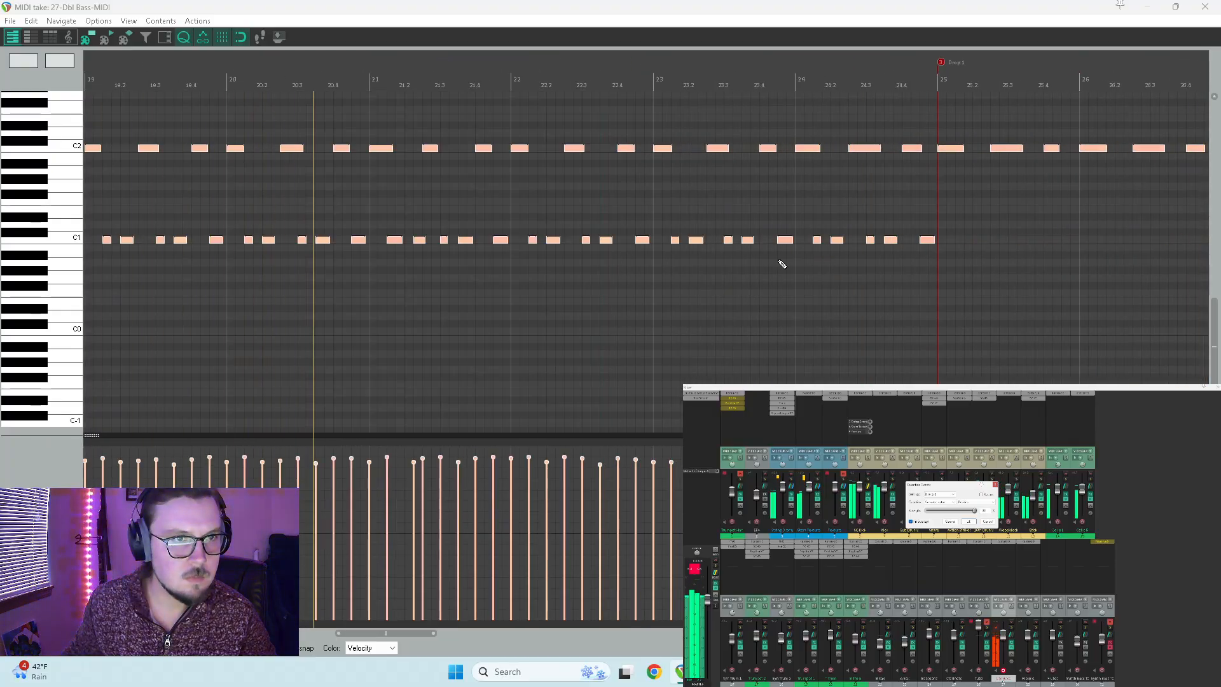
pyautogui.scroll(-3, 782, 264)
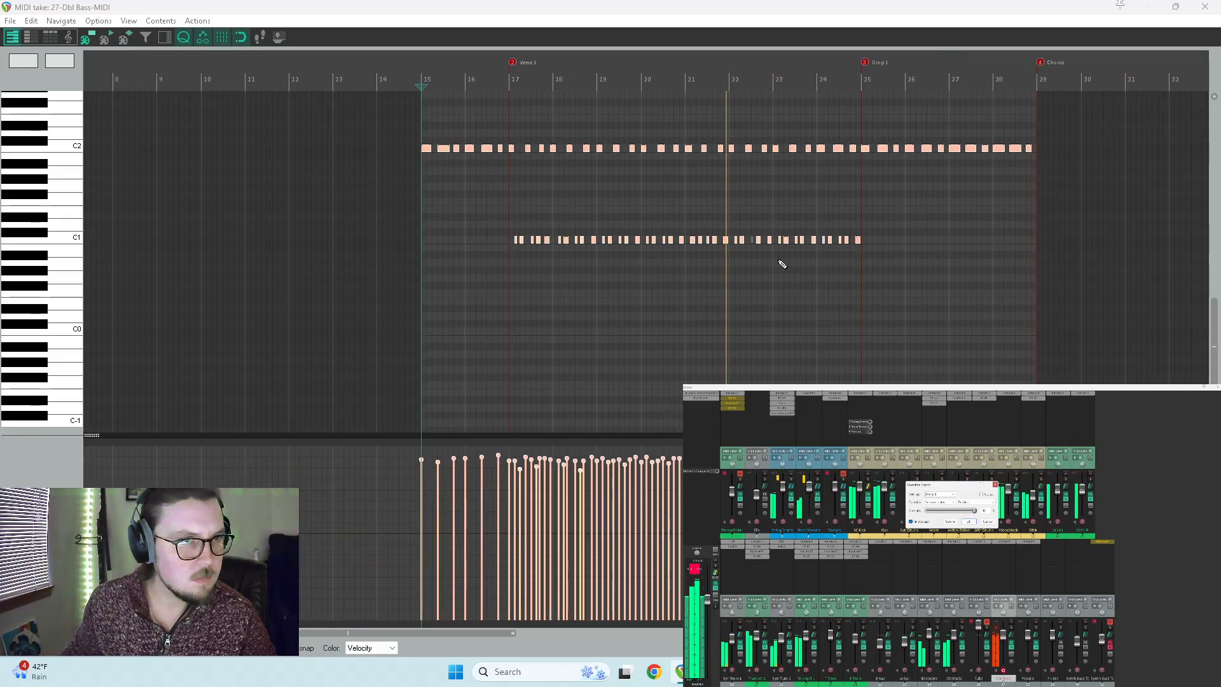
pyautogui.click(125, 39)
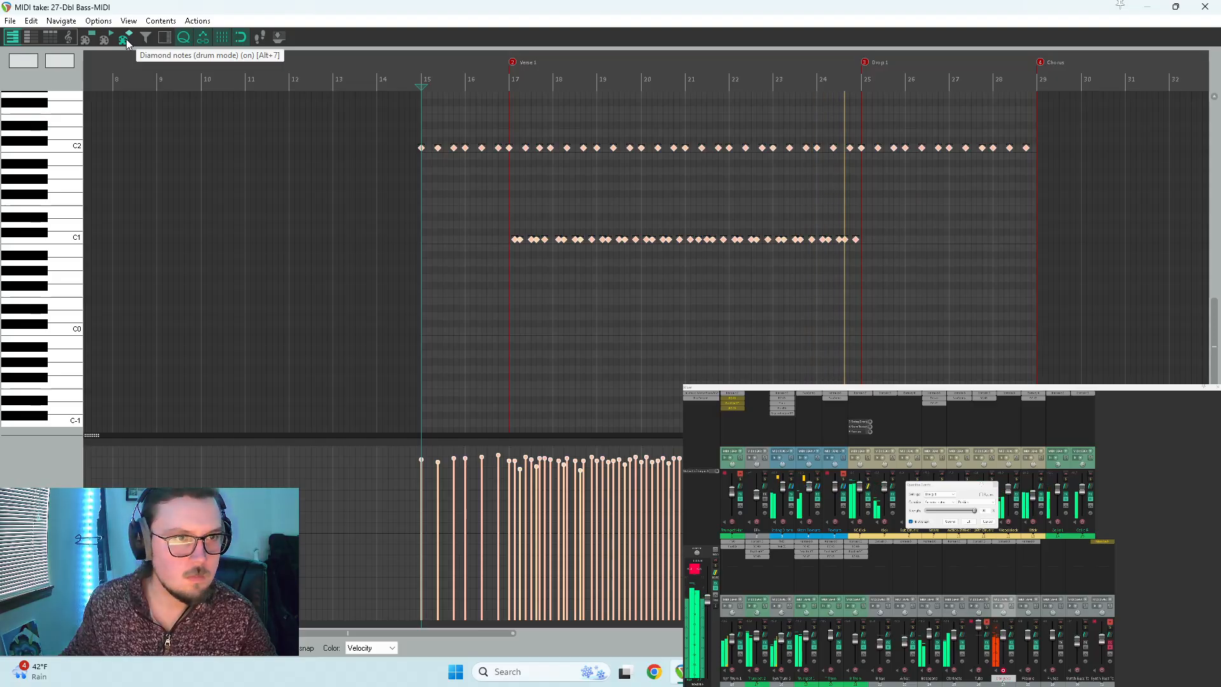
pyautogui.click(1206, 6)
# Step: Copy the double bass item from Verse 1 to the Chorus and trim the copy's end to bar 37
pyautogui.press('space')
pyautogui.moveTo(620, 539); pyautogui.dragTo(853, 536)
pyautogui.moveTo(1069, 536); pyautogui.dragTo(982, 536)
# Step: Play the arrangement from just before the Chorus and solo the Dbl Bass track
pyautogui.click(789, 555)
pyautogui.press('space')
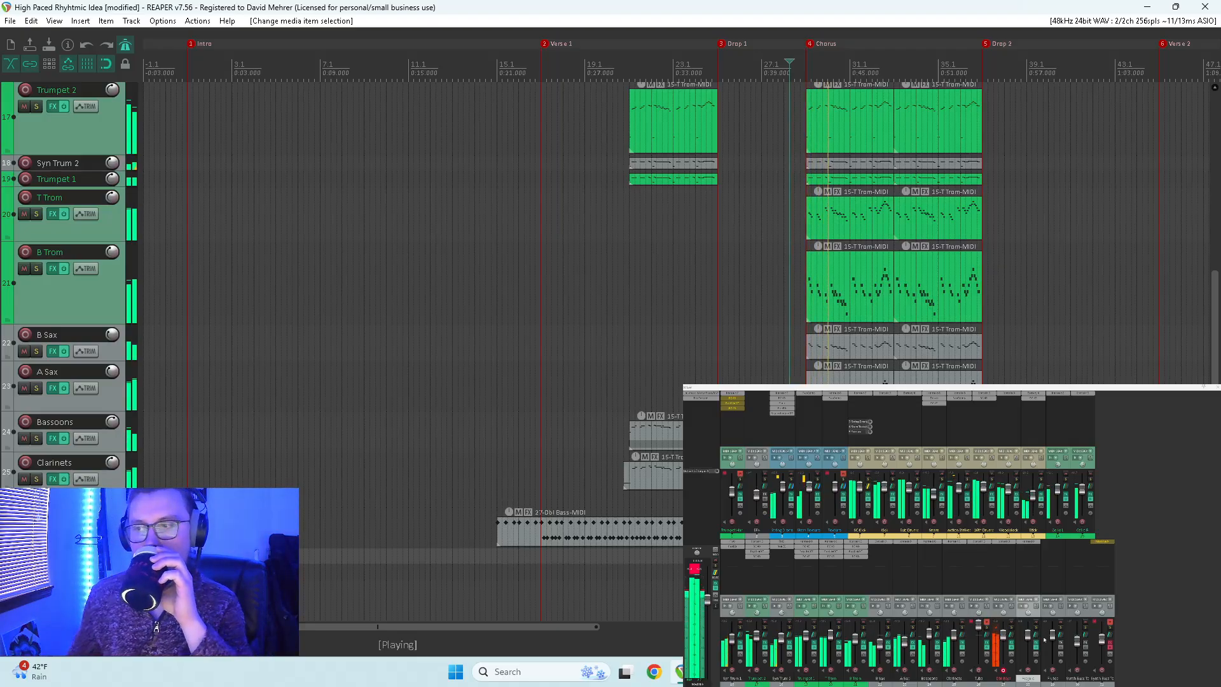
pyautogui.click(1010, 627)
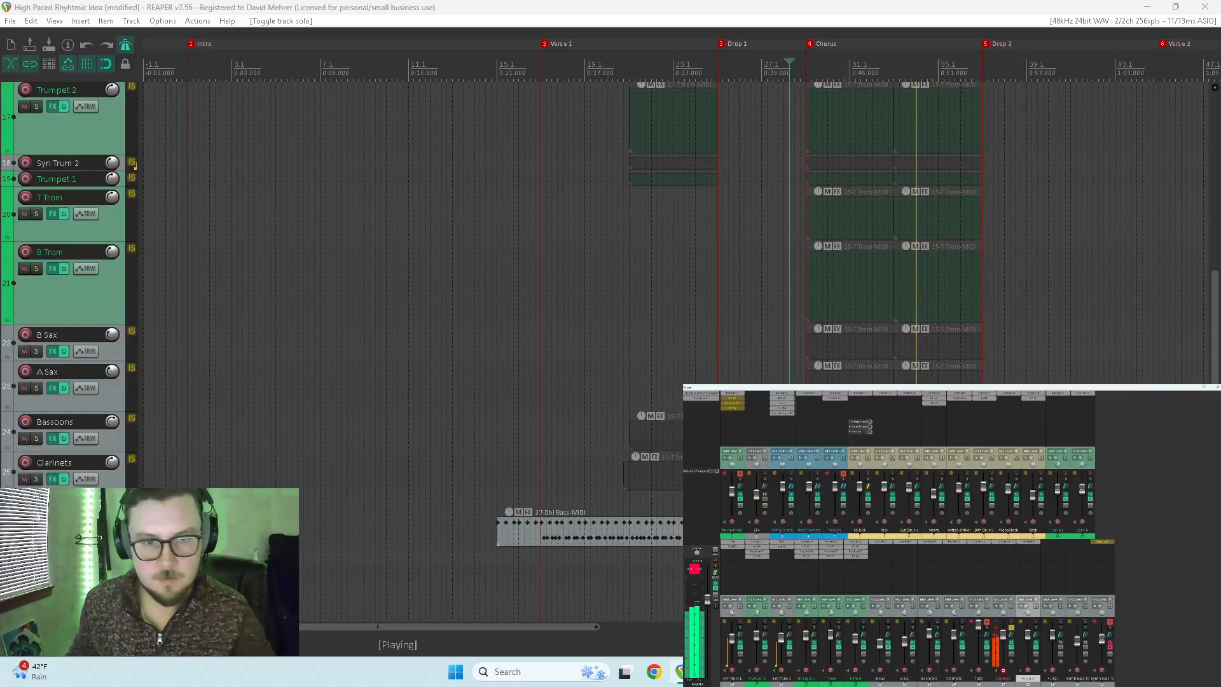
# Step: Open the Chorus double bass item in the MIDI editor and show its notes as rectangles
pyautogui.doubleClick(889, 531)
pyautogui.press('w')
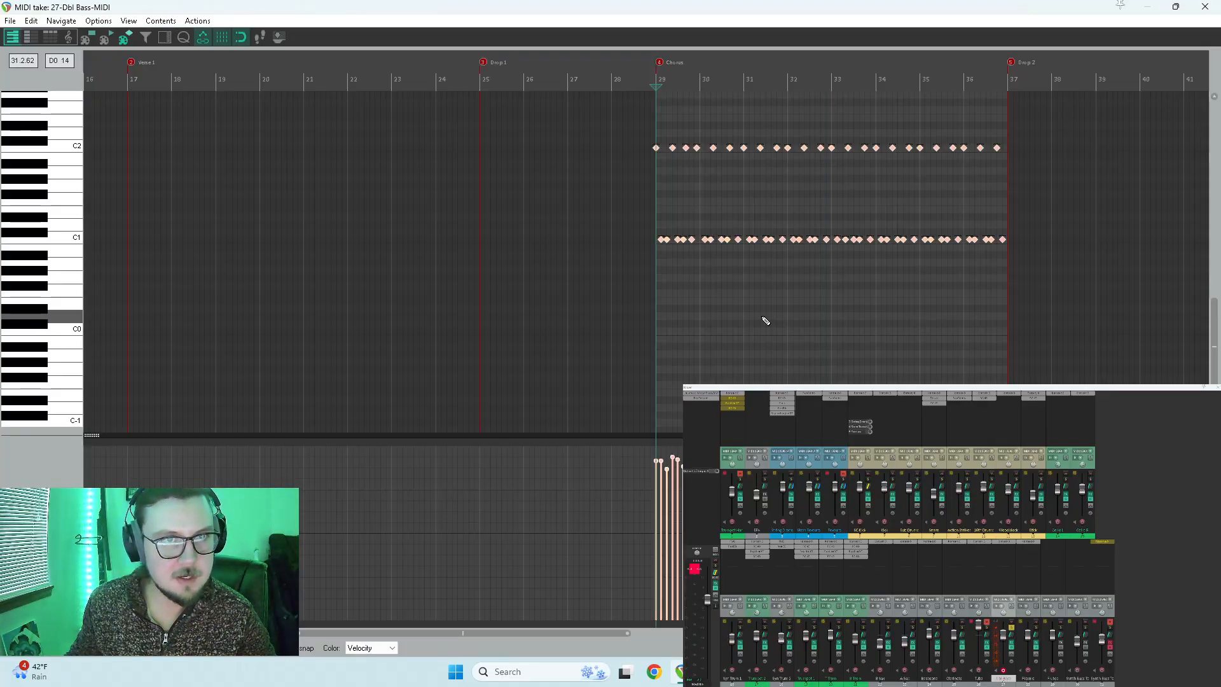
pyautogui.press('space')
pyautogui.scroll(5, 768, 268)
pyautogui.press('space')
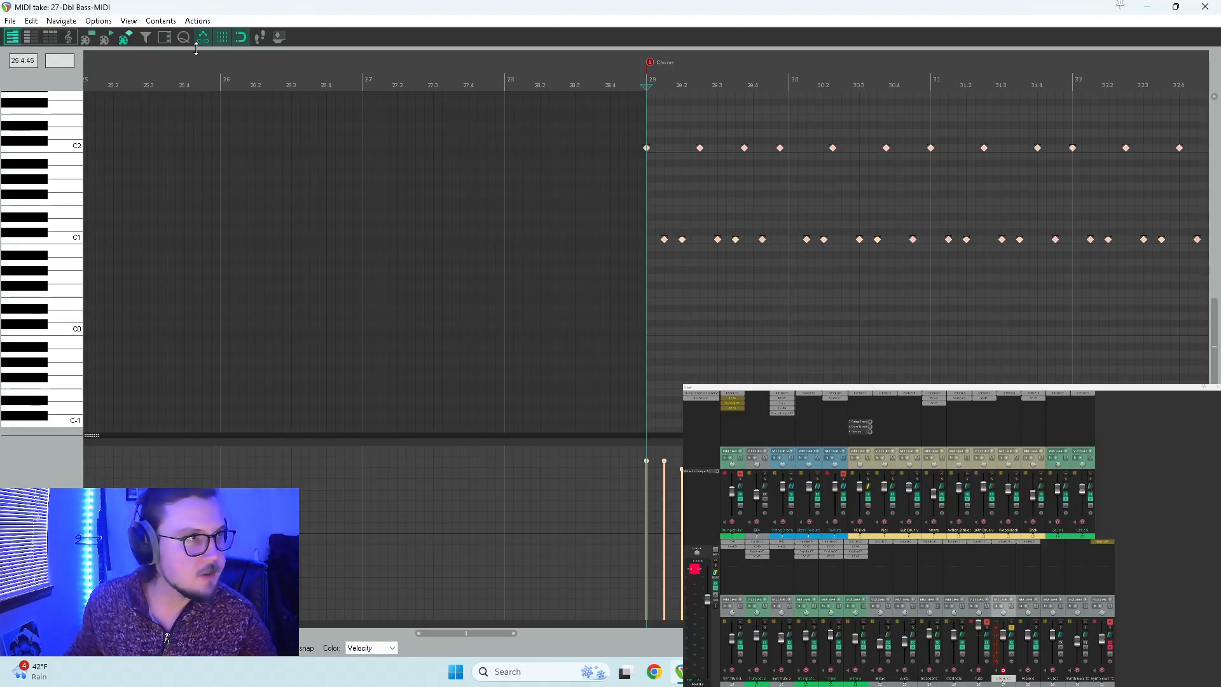
pyautogui.click(88, 38)
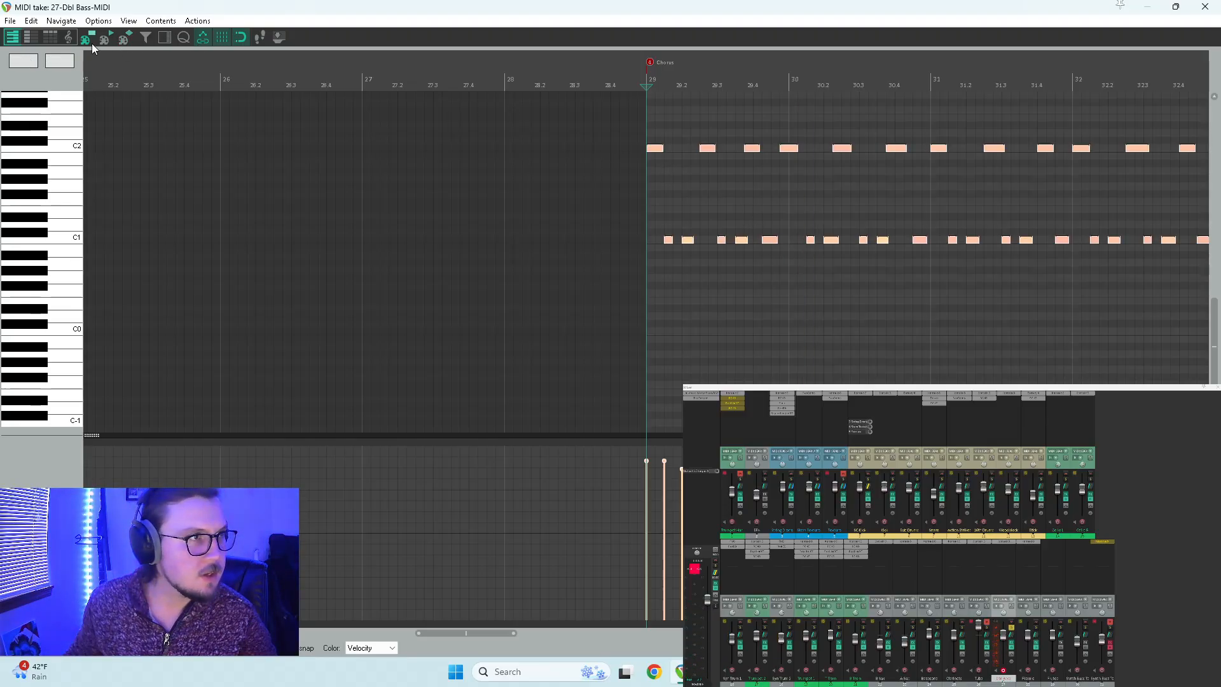
# Step: Lengthen the short C1 notes in bars 29 to 31, then extend the C1 notes that follow them
pyautogui.click(671, 239)
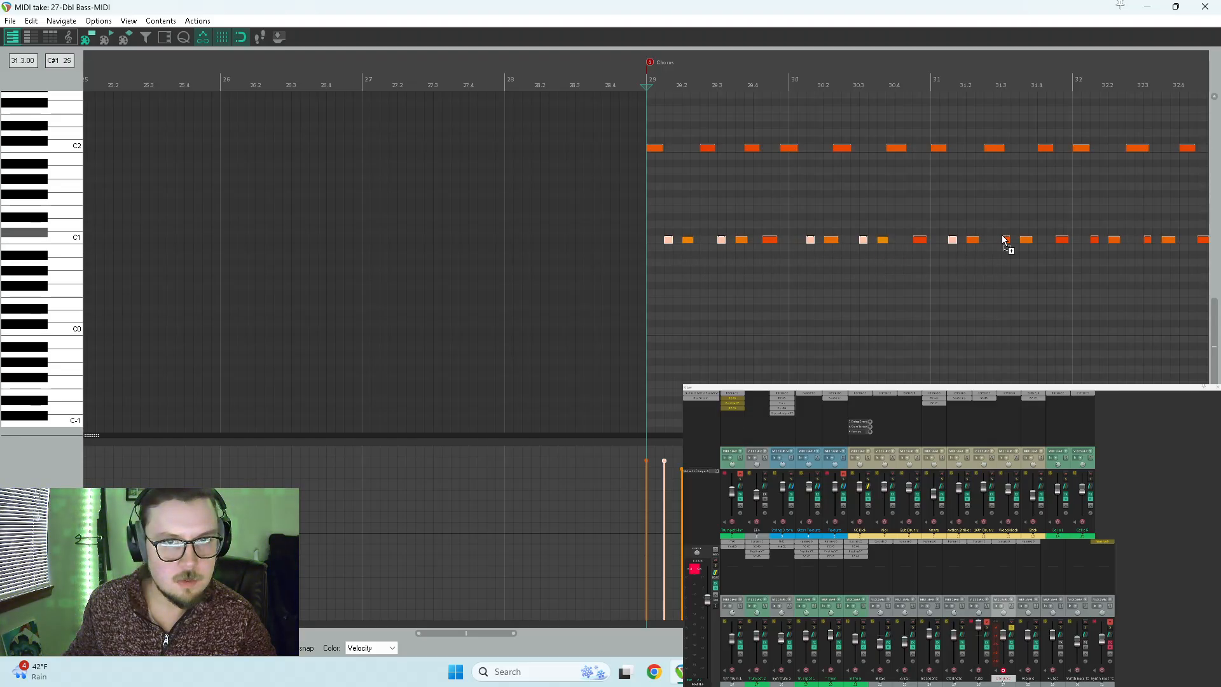
pyautogui.moveTo(1008, 239); pyautogui.dragTo(625, 258)
pyautogui.moveTo(692, 239); pyautogui.dragTo(723, 250)
# Step: Audition the double bass from the start of the Chorus and move the third C2 note in bar 29 slightly later
pyautogui.press('space')
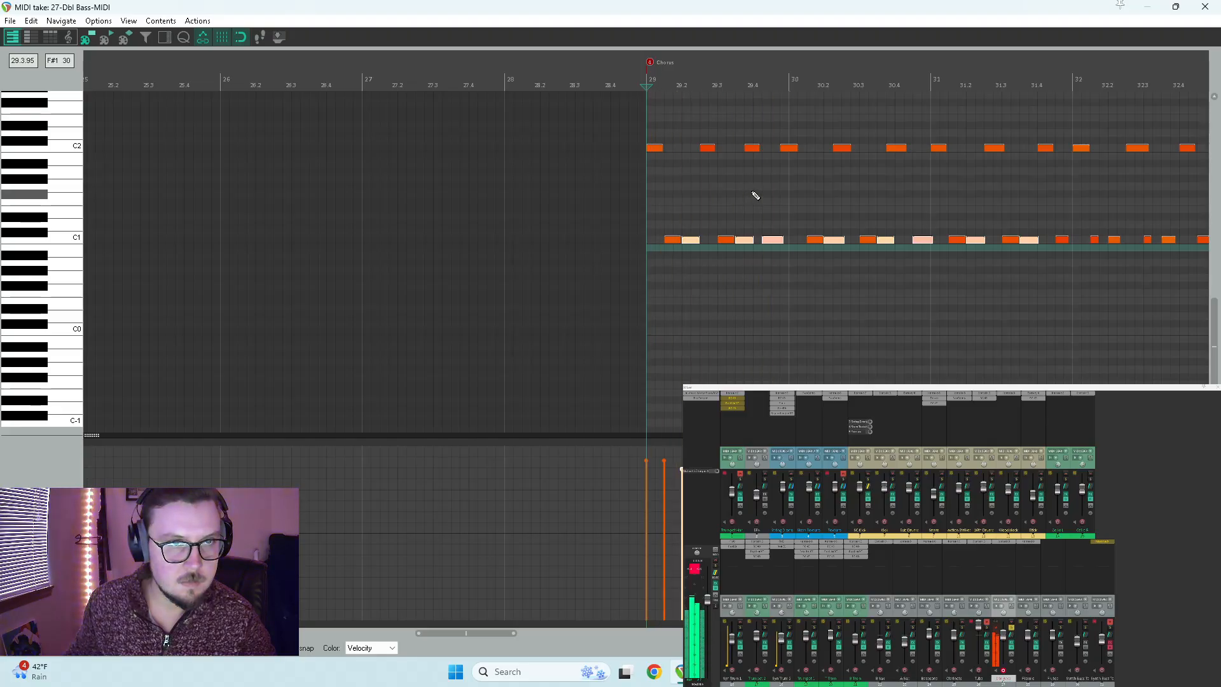
pyautogui.click(753, 149)
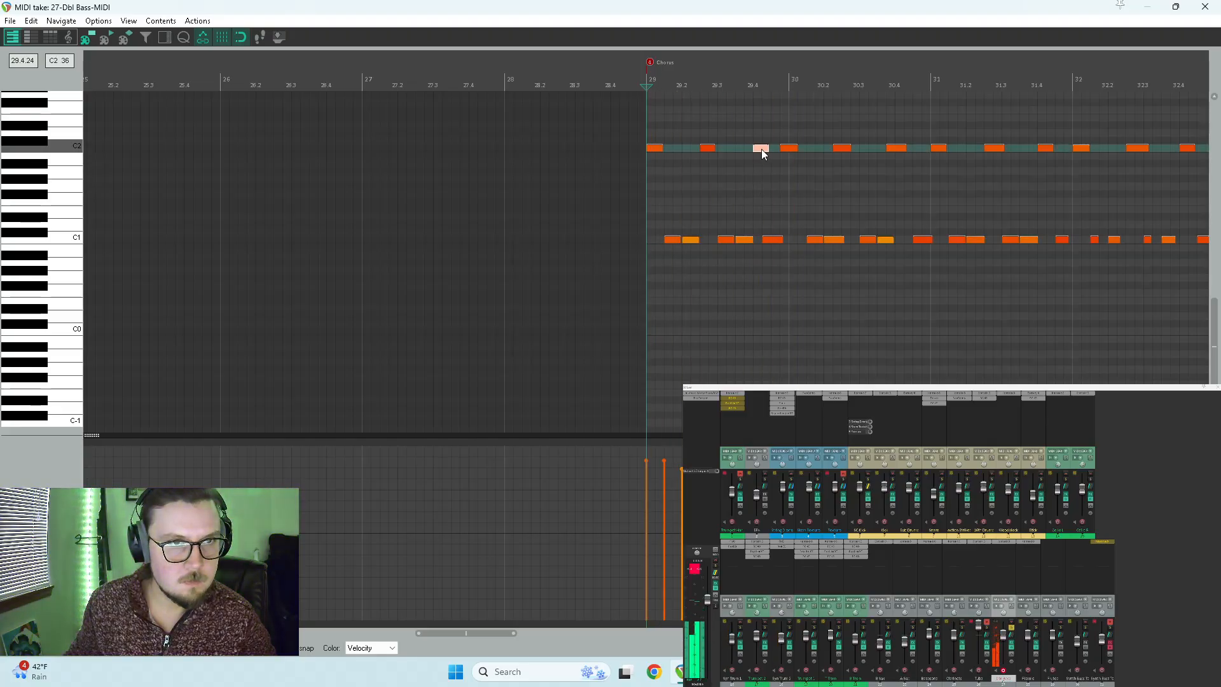
pyautogui.press('space')
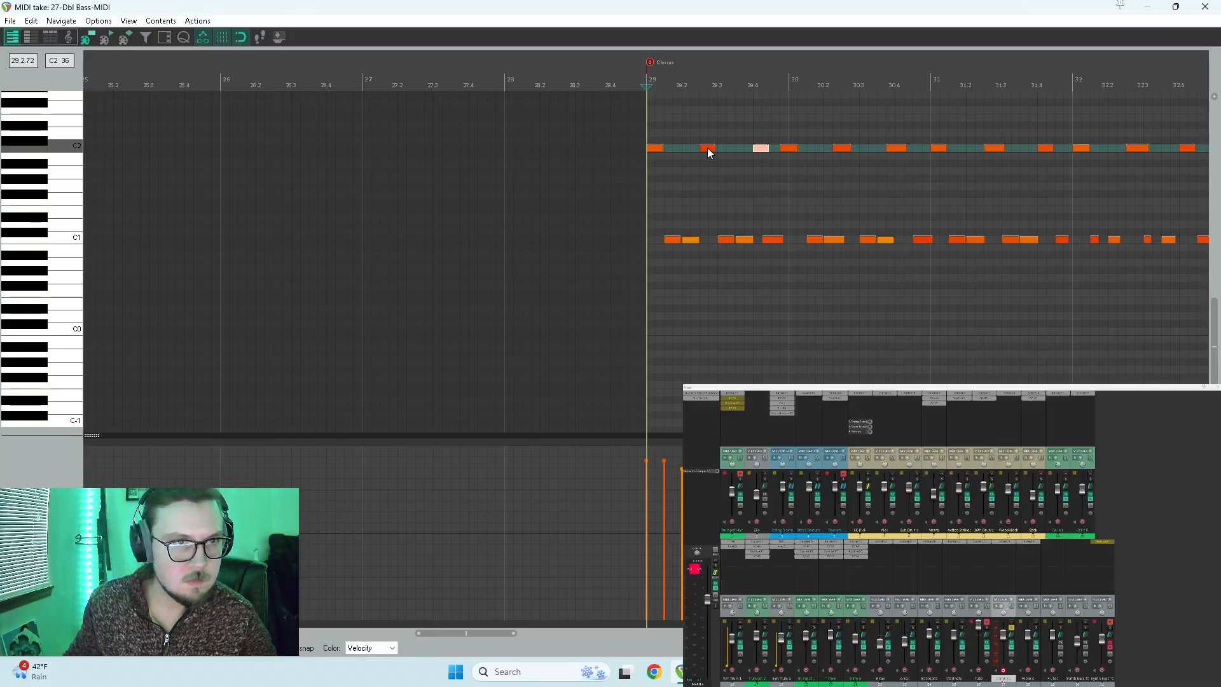
# Step: Move the second and third C2 notes in bar 30 slightly later and audition the double bass from the Chorus
pyautogui.press('space')
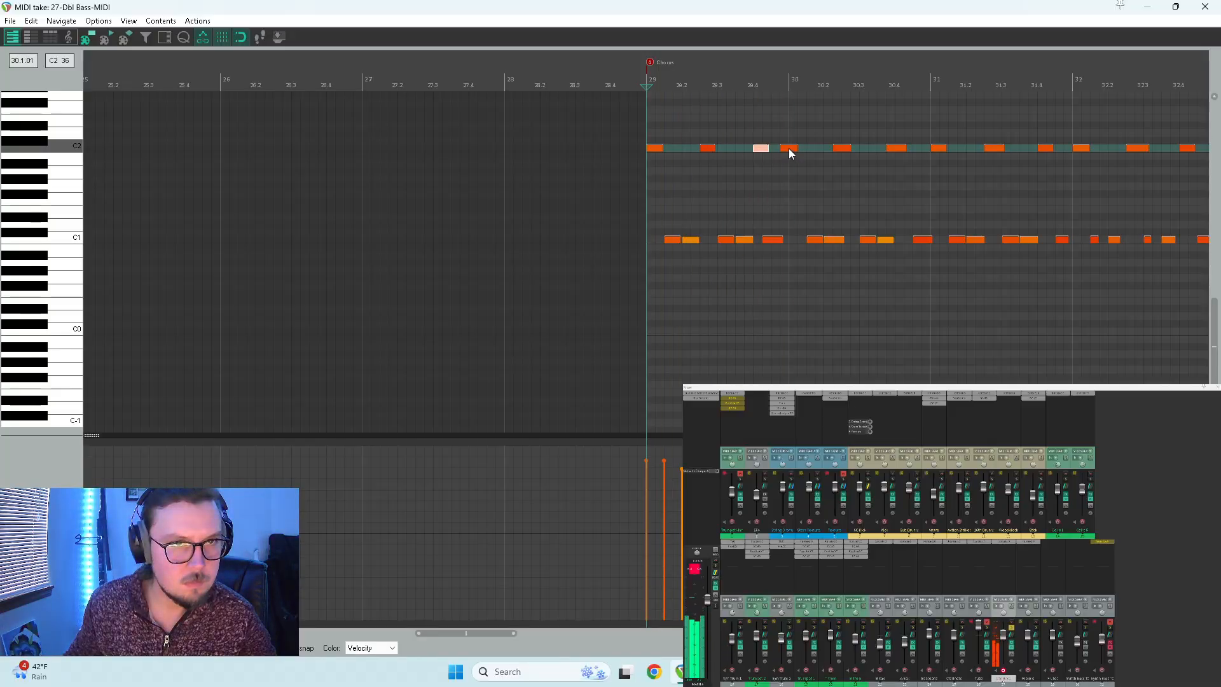
pyautogui.click(840, 148)
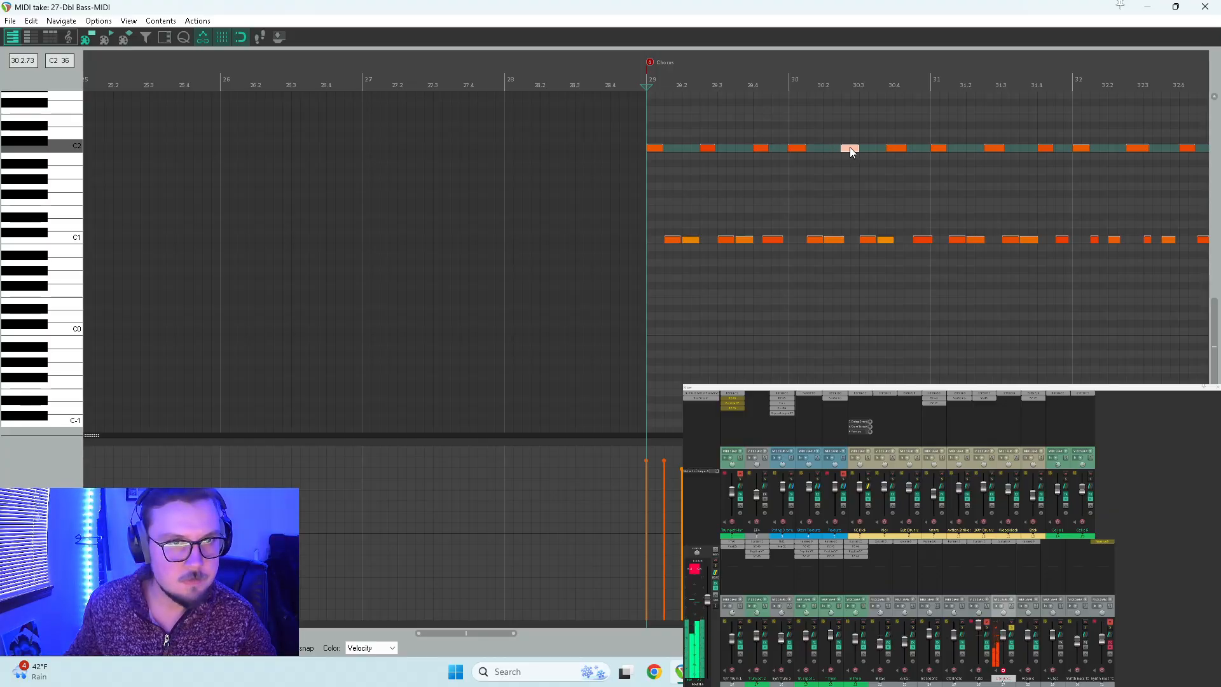
pyautogui.moveTo(895, 147); pyautogui.dragTo(909, 149)
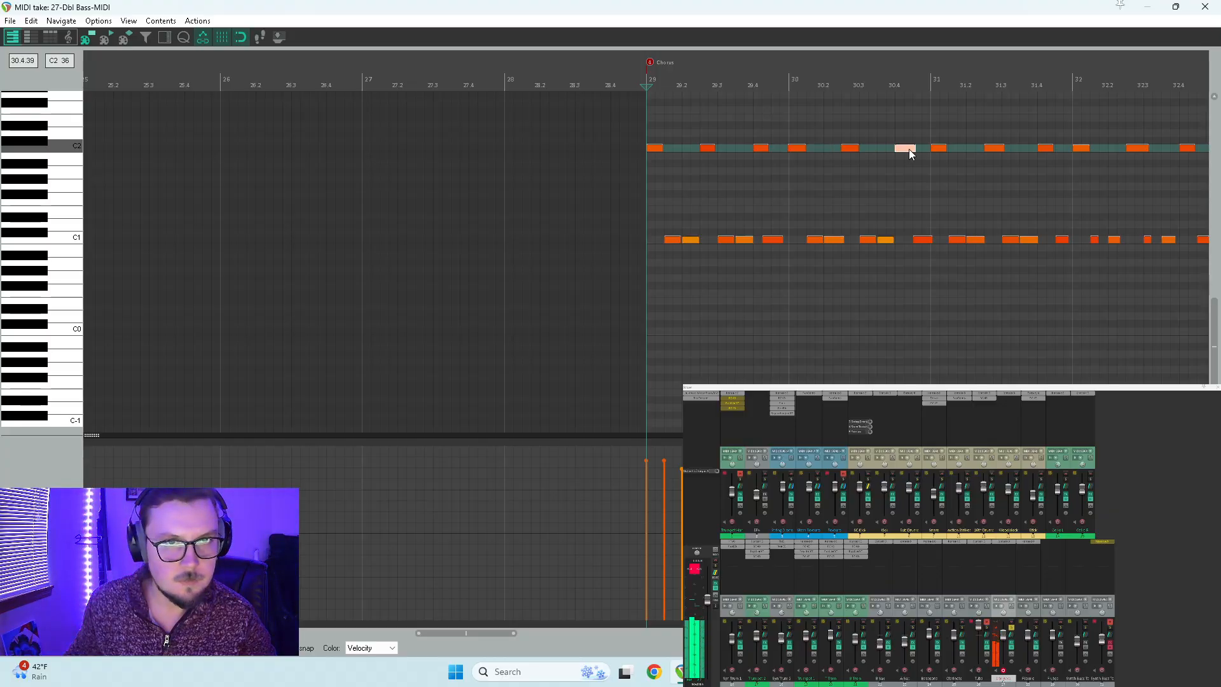
pyautogui.scroll(-3, 930, 181)
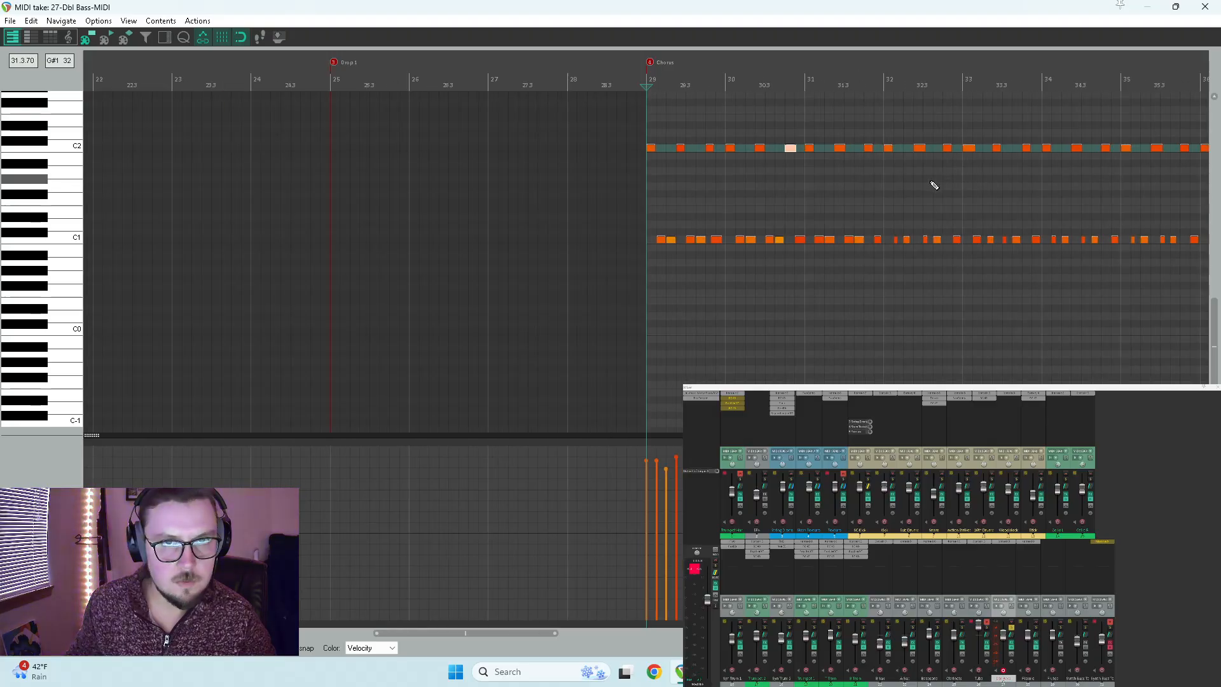
pyautogui.press('space')
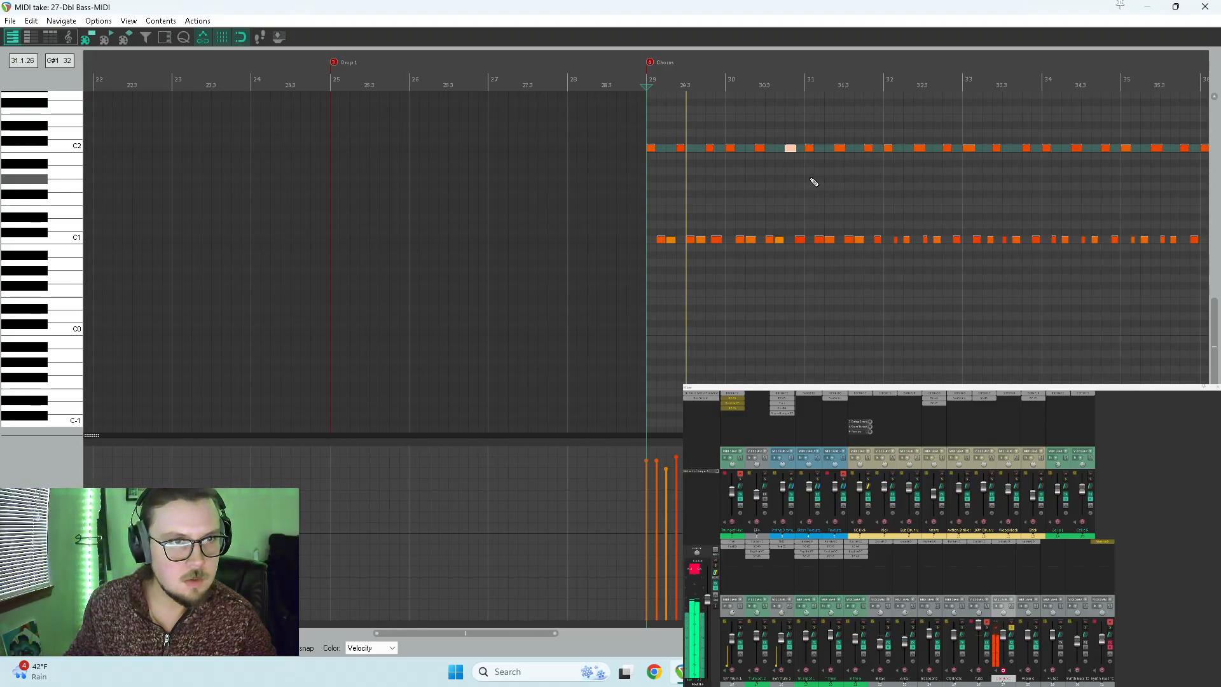
# Step: Close the MIDI editor, delete the Chorus double bass item and place the edit cursor at bar 15
pyautogui.click(1204, 7)
pyautogui.press('Delete')
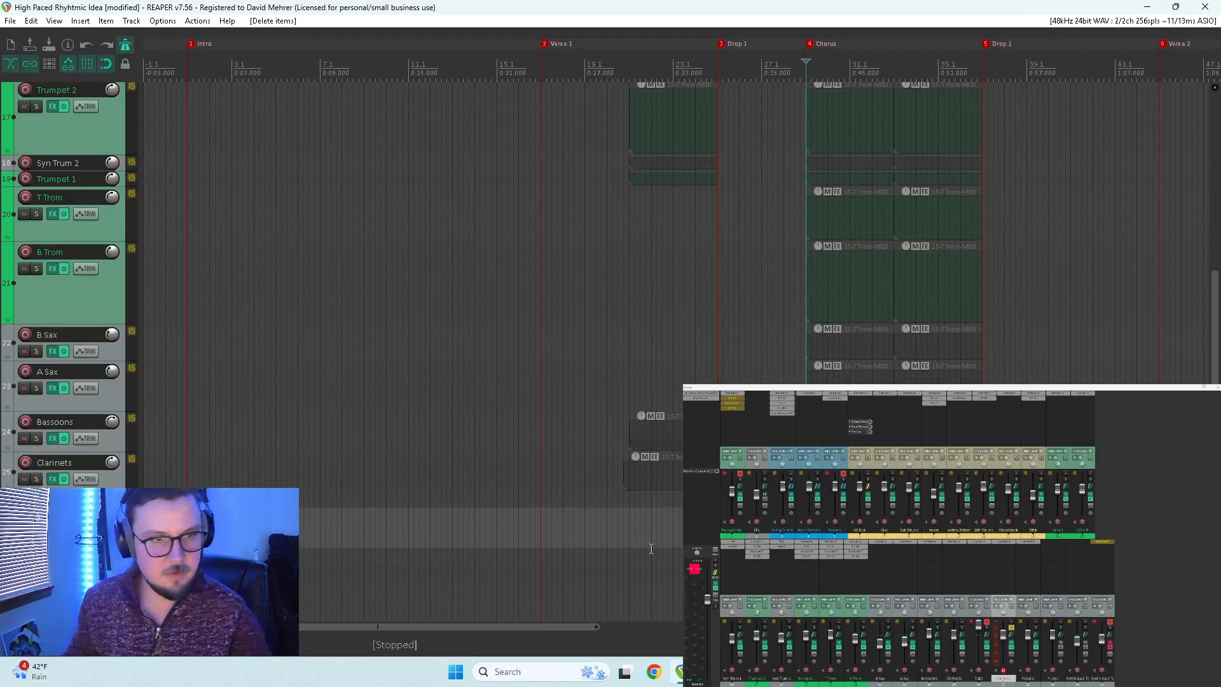
pyautogui.click(498, 519)
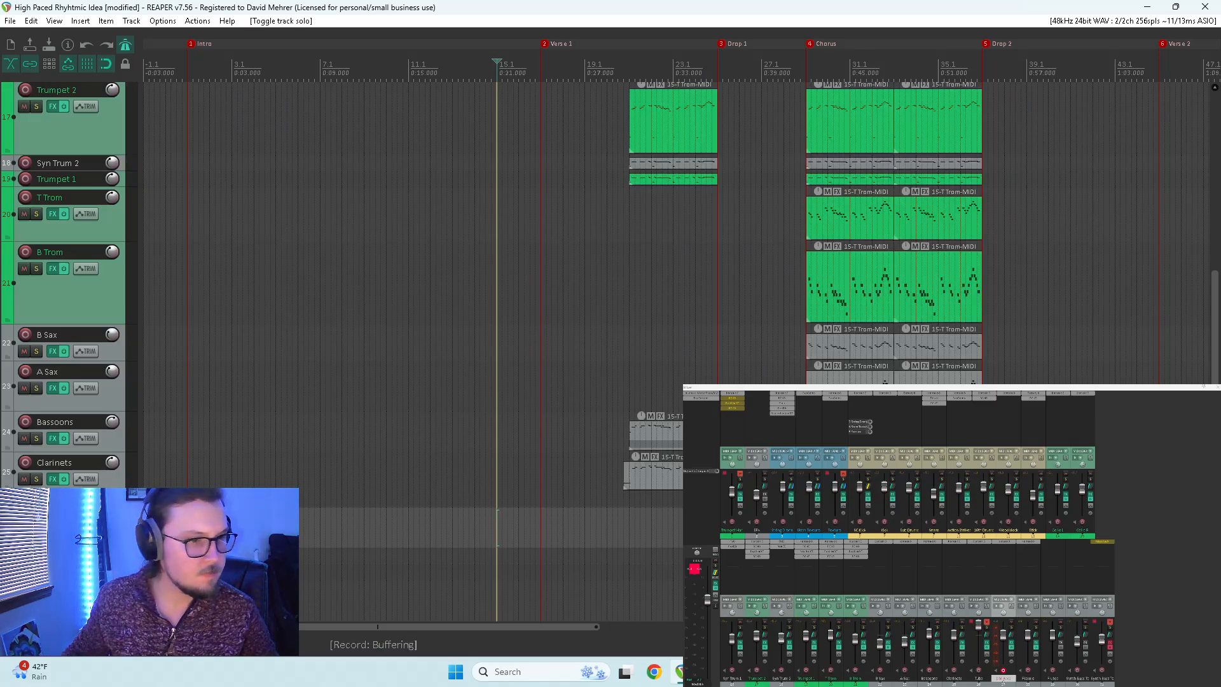
# Step: Try to record a new double bass take from bar 15 into the Chorus and discard it
pyautogui.hotkey('ctrl', 'r')
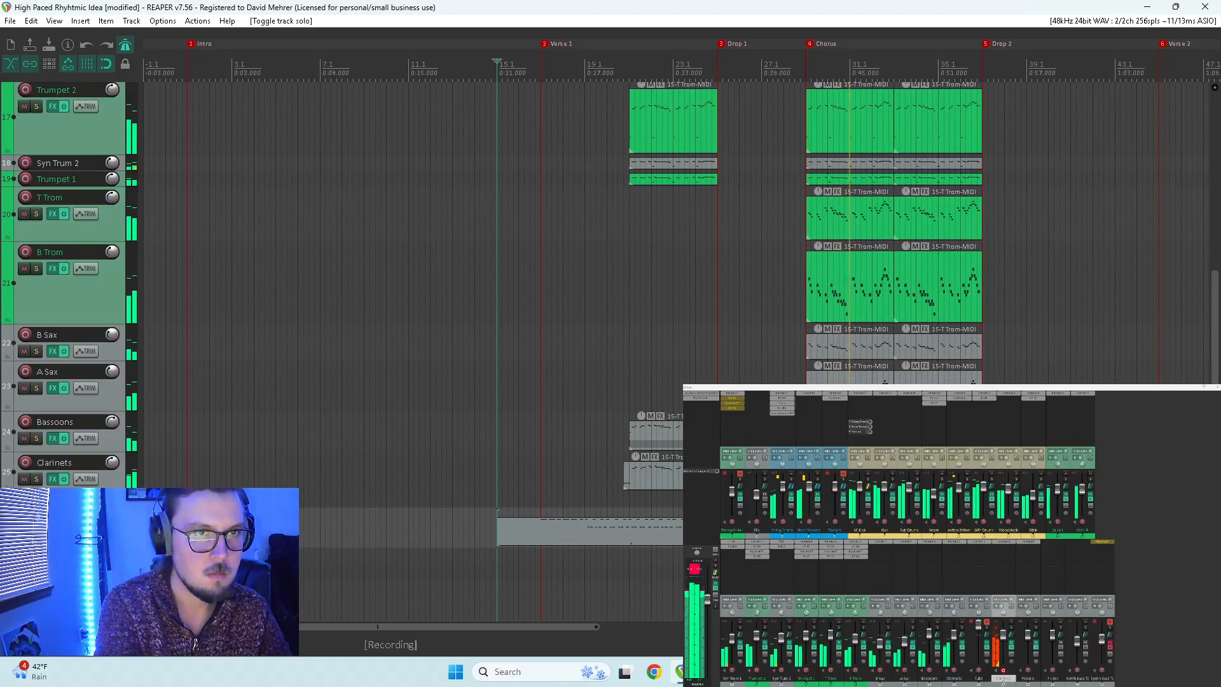
pyautogui.press('space')
pyautogui.press('Tab')
pyautogui.press('Return')
pyautogui.press('Return')
# Step: Mute the Bassoons track while trying another double bass take from bar 15 past the Chorus, and discard the take
pyautogui.hotkey('ctrl', 'r')
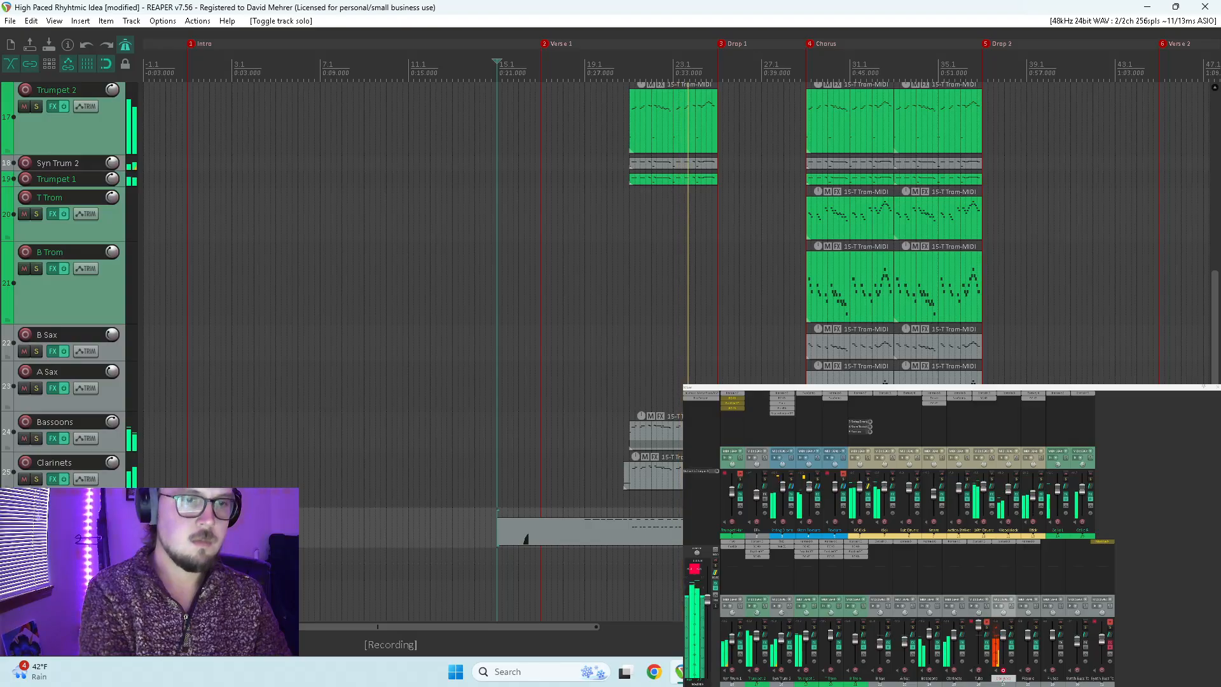
pyautogui.click(937, 621)
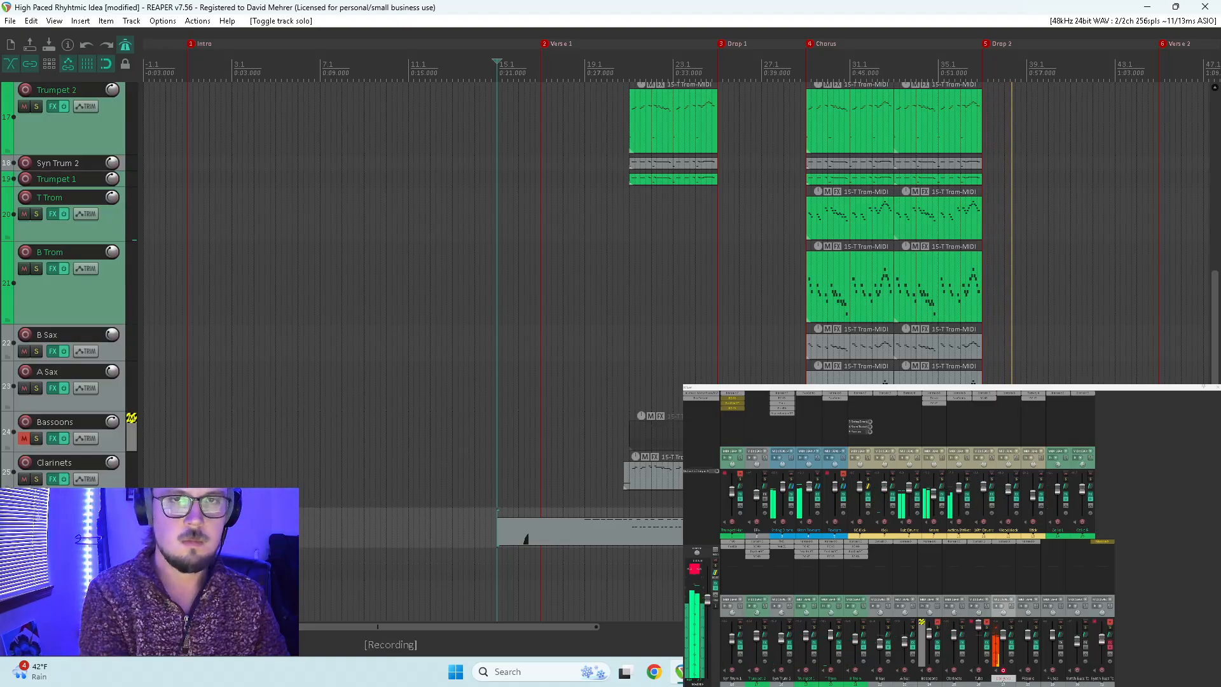
pyautogui.press('space')
pyautogui.click(737, 416)
pyautogui.click(585, 371)
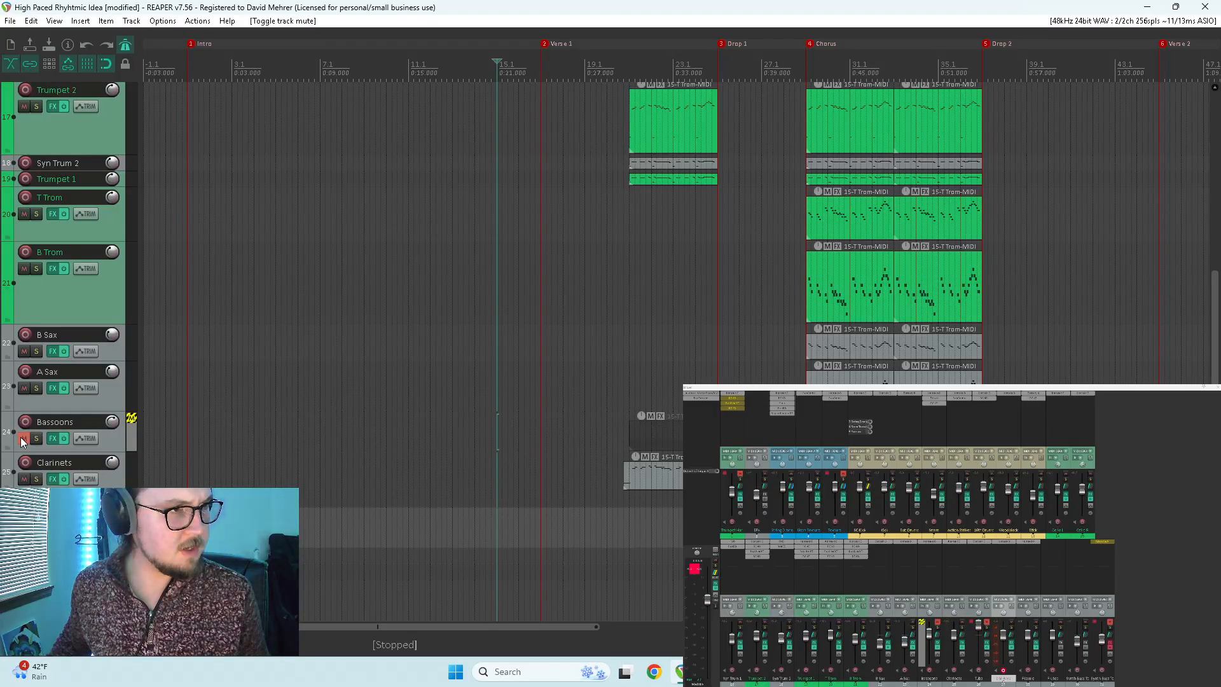
# Step: Unmute the Bassoons track and play the arrangement from the Clarinets' entrance in Verse 1
pyautogui.click(935, 622)
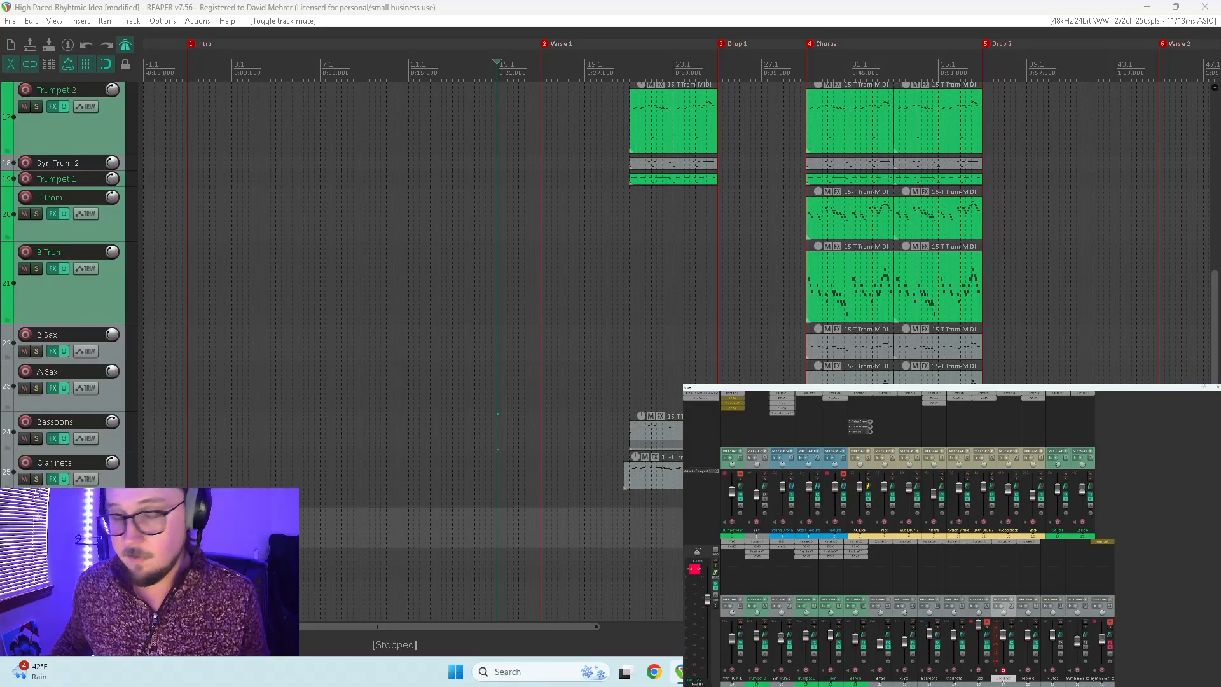
pyautogui.click(624, 399)
pyautogui.press('space')
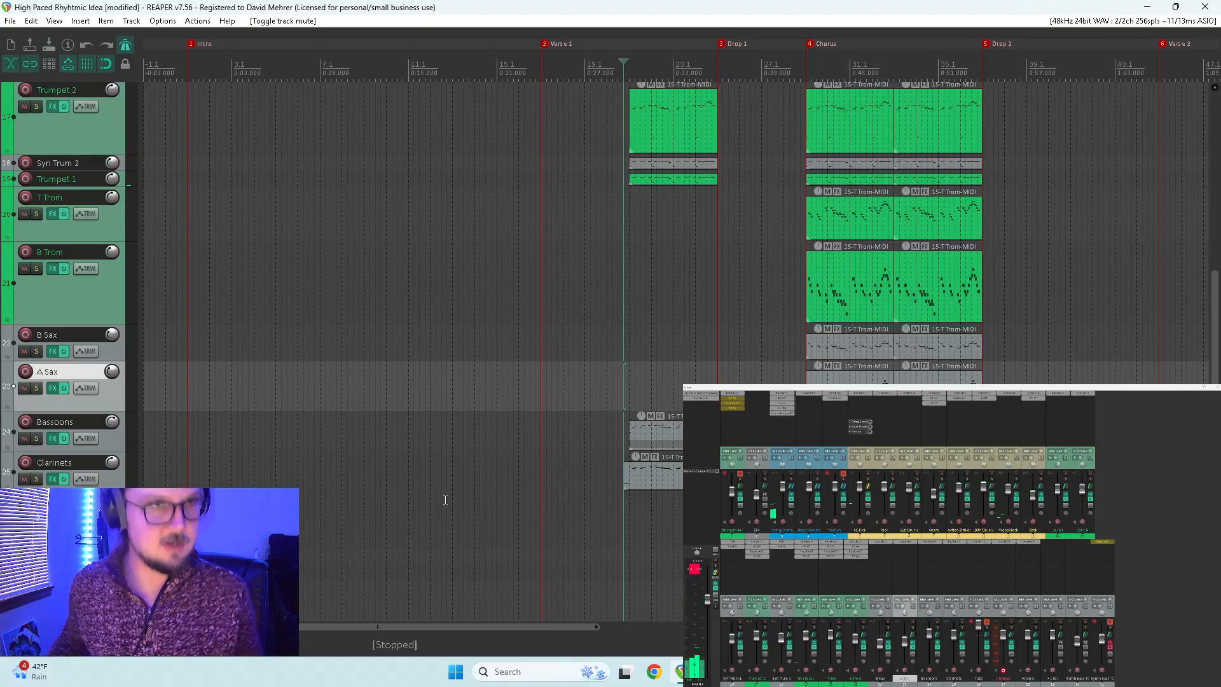
# Step: Play the song from shortly before Verse 1 to rehearse the part on the armed Dbl Bass track
pyautogui.scroll(6, 90, 442)
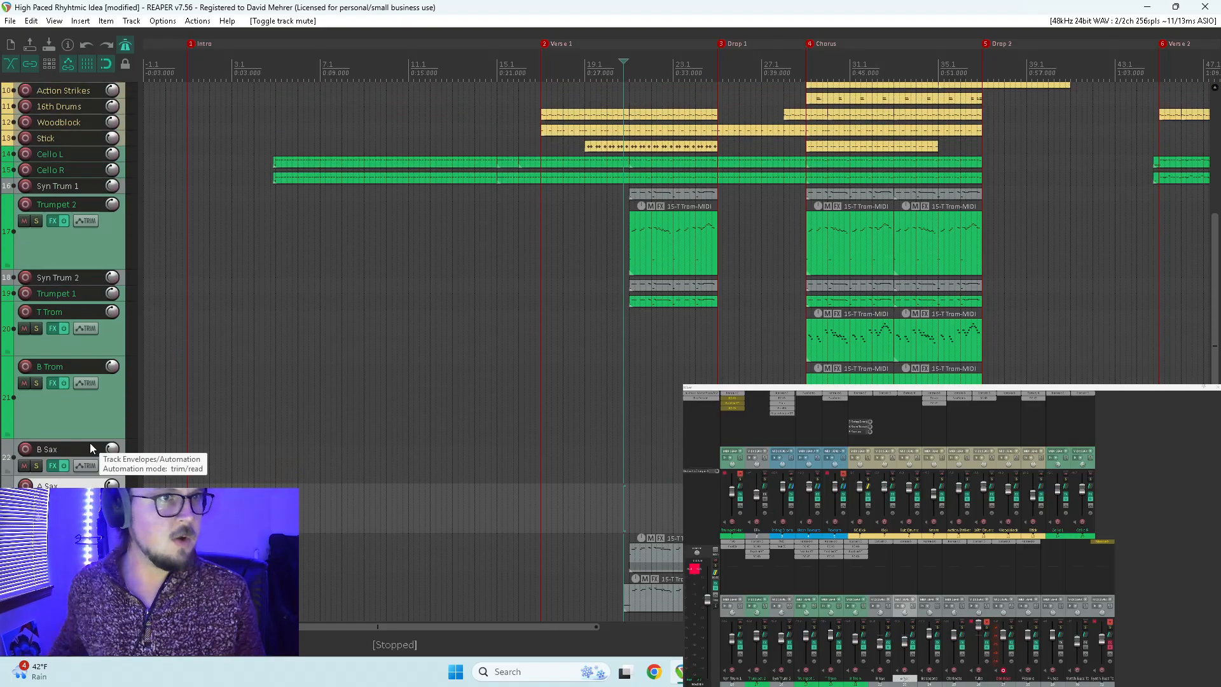
pyautogui.scroll(-3, 63, 448)
pyautogui.scroll(-5, 61, 461)
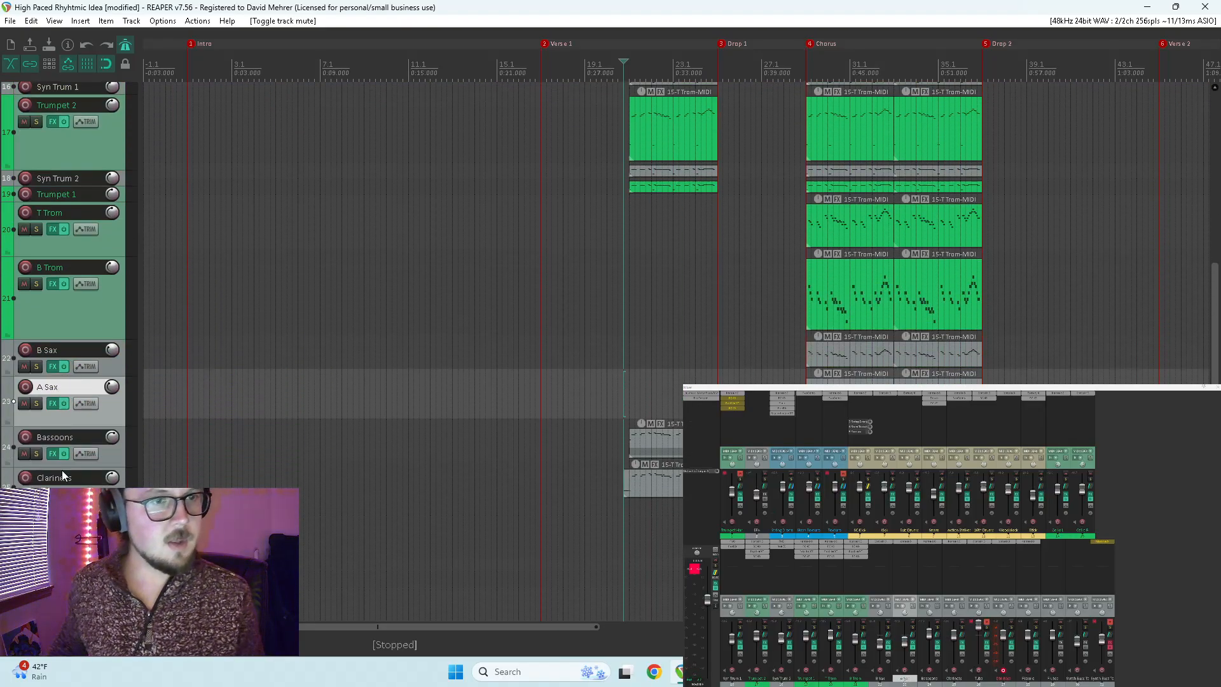
pyautogui.click(484, 449)
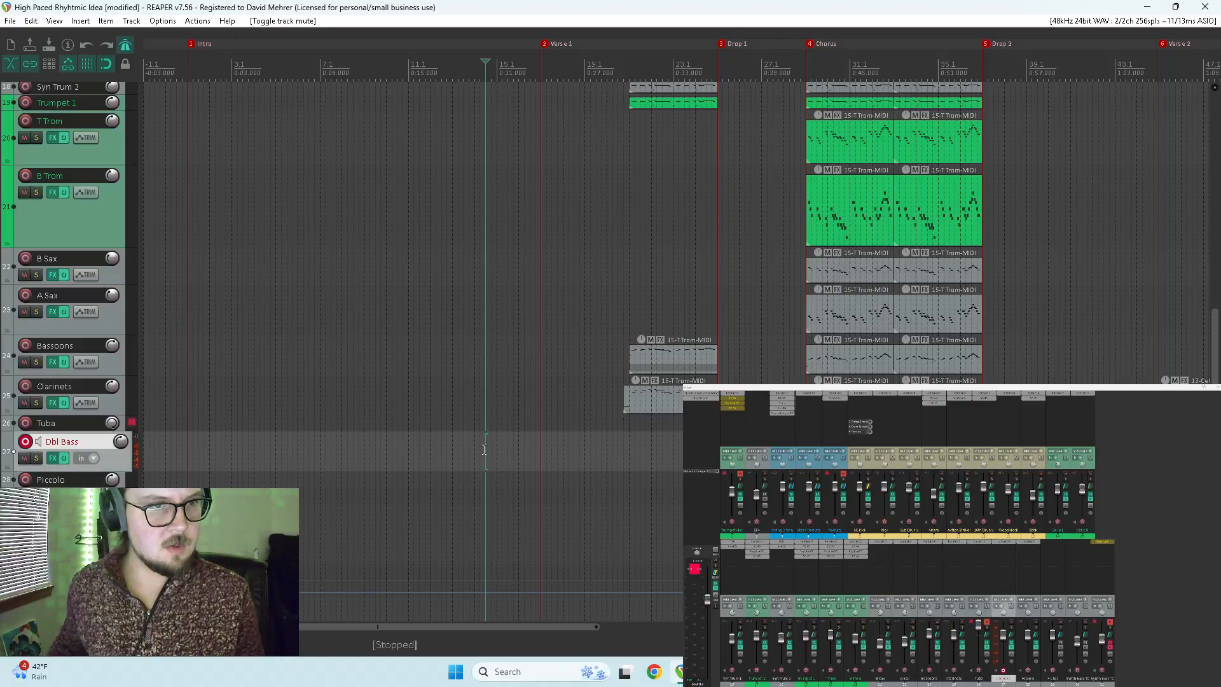
pyautogui.press('space')
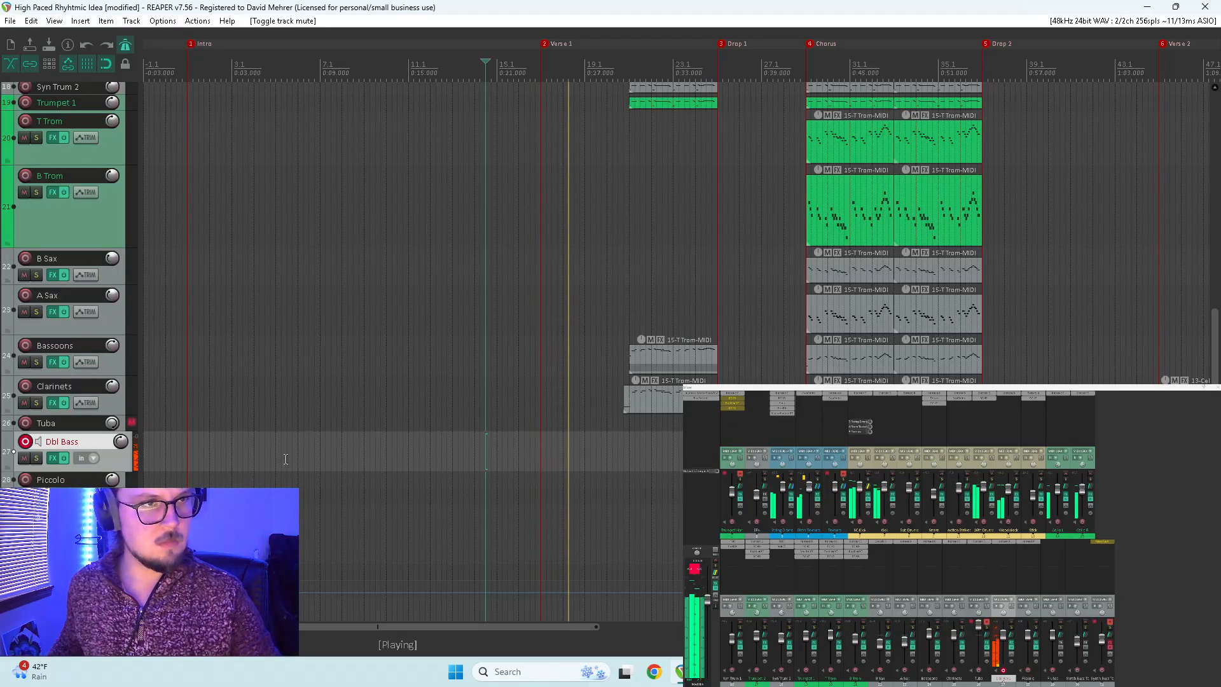
# Step: Record the Dbl Bass MIDI part from before Verse 1 to just past the Outro/Stinger marker and save the recorded take
pyautogui.hotkey('ctrl', 'r')
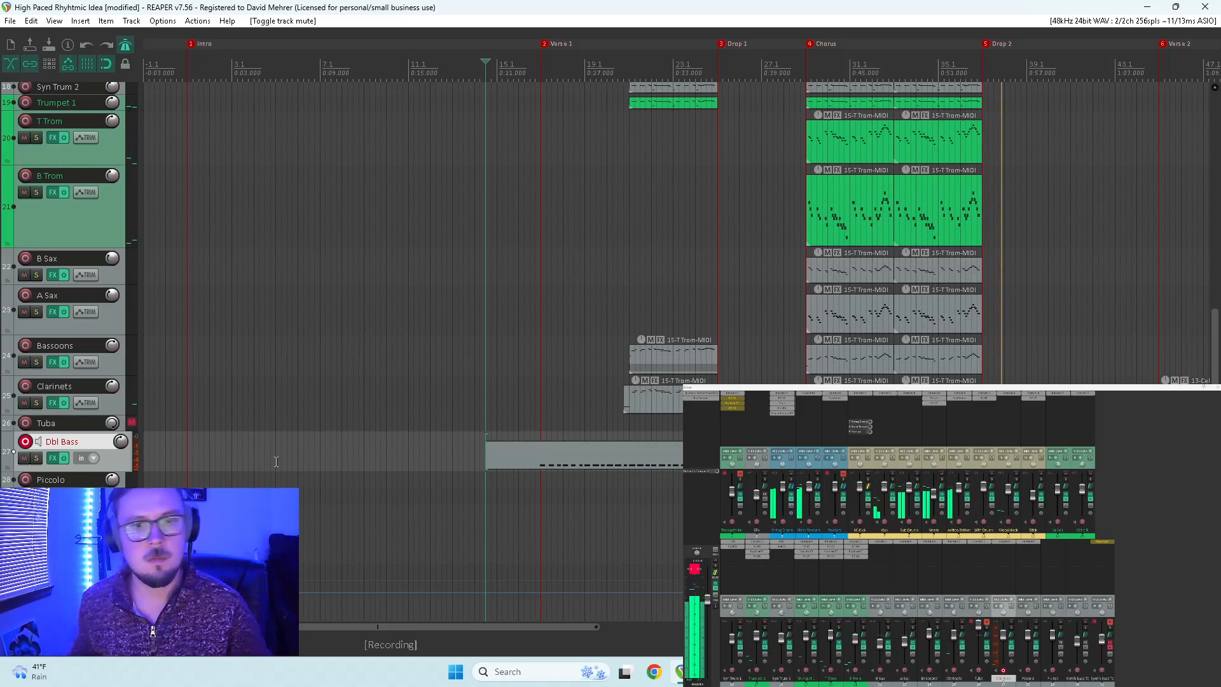
pyautogui.moveTo(432, 629); pyautogui.dragTo(671, 604)
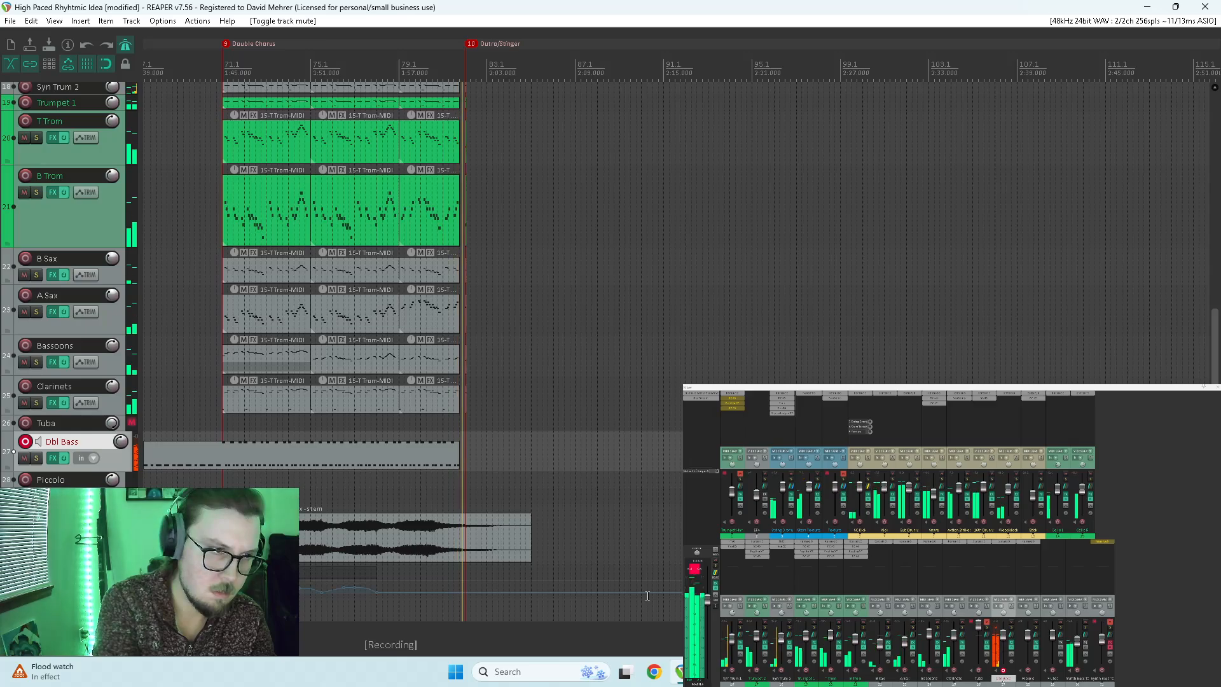
pyautogui.press('space')
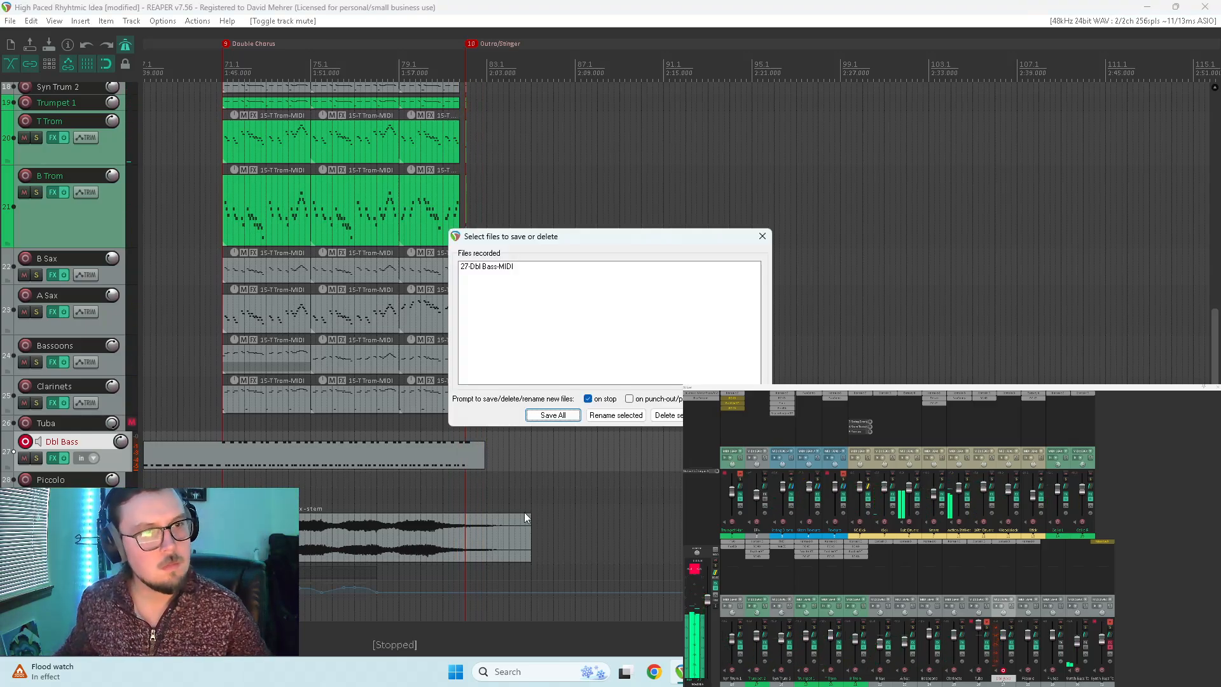
pyautogui.click(557, 420)
# Step: Play back the bars leading into the Outro/Stinger marker and open the 27-Dbl Bass-MIDI take in the MIDI editor
pyautogui.click(426, 421)
pyautogui.press('space')
pyautogui.scroll(5, 675, 426)
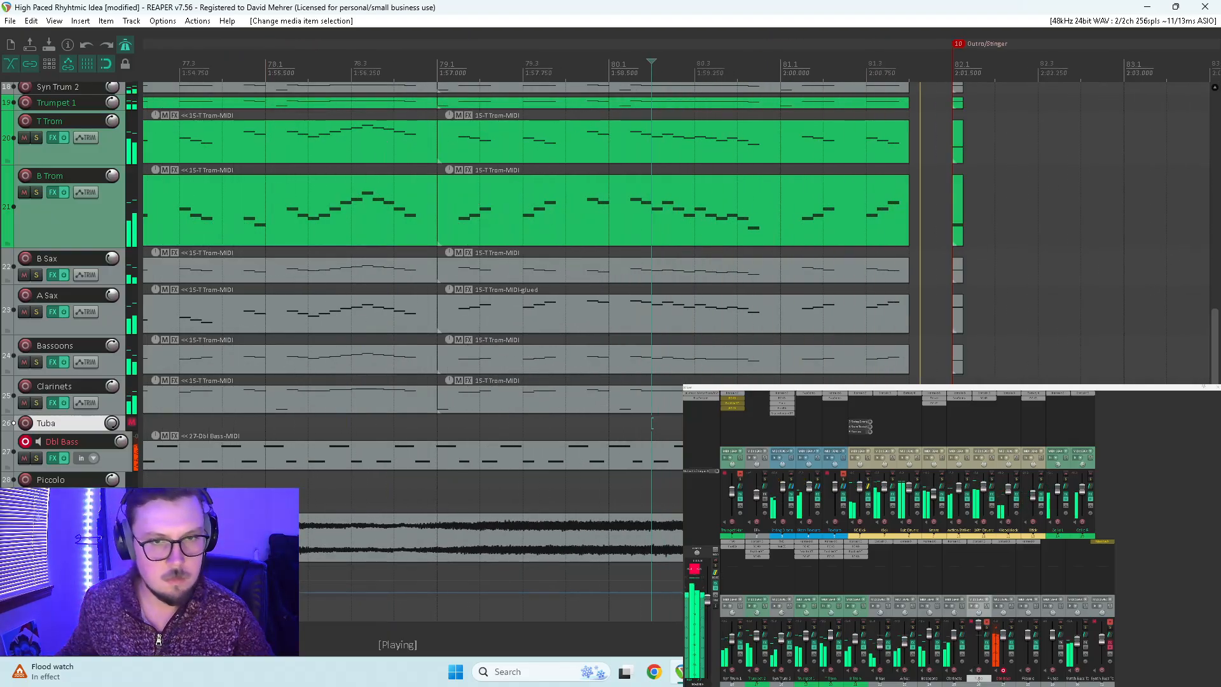
pyautogui.doubleClick(653, 452)
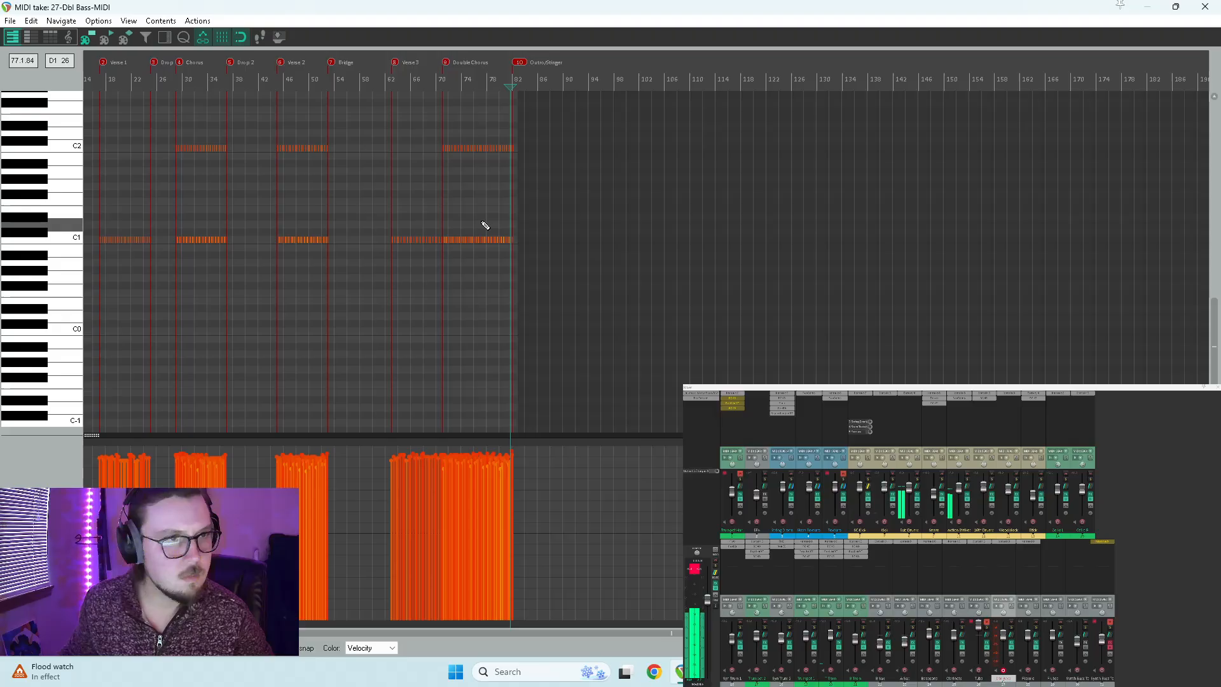
pyautogui.scroll(4, 674, 289)
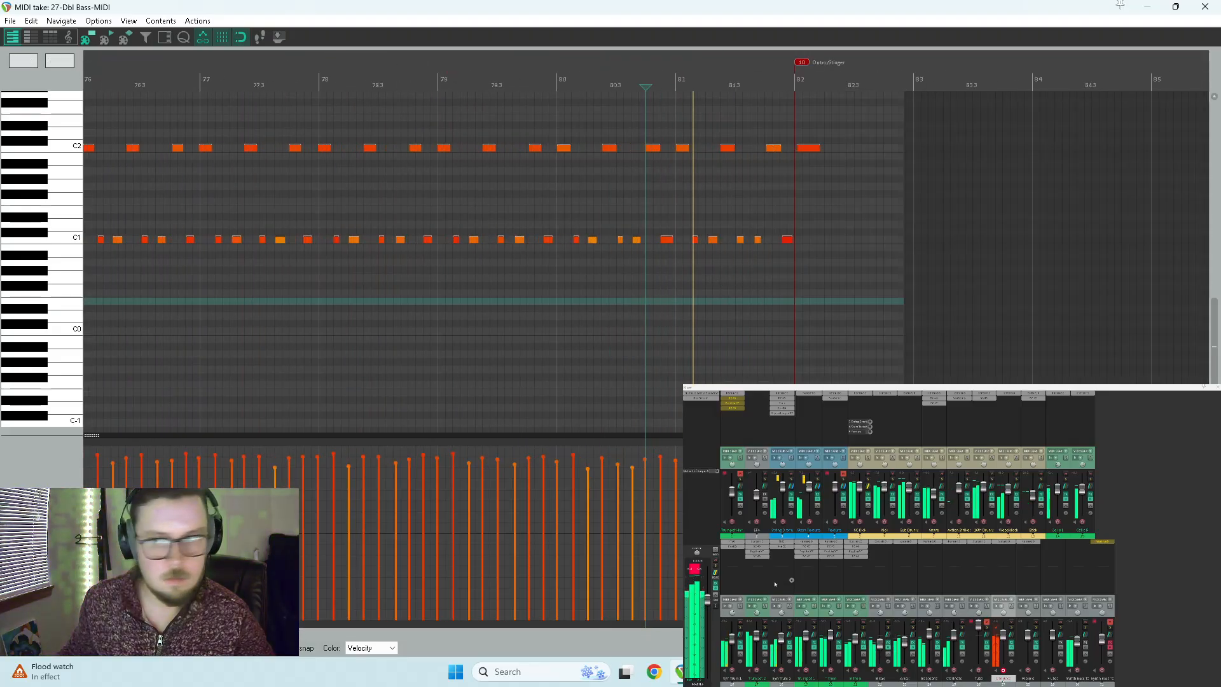
# Step: Delete the last C2 note before the Outro/Stinger marker and play back the ending
pyautogui.click(773, 147)
pyautogui.press('Delete')
pyautogui.click(781, 210)
pyautogui.press('space')
pyautogui.scroll(-5, 932, 287)
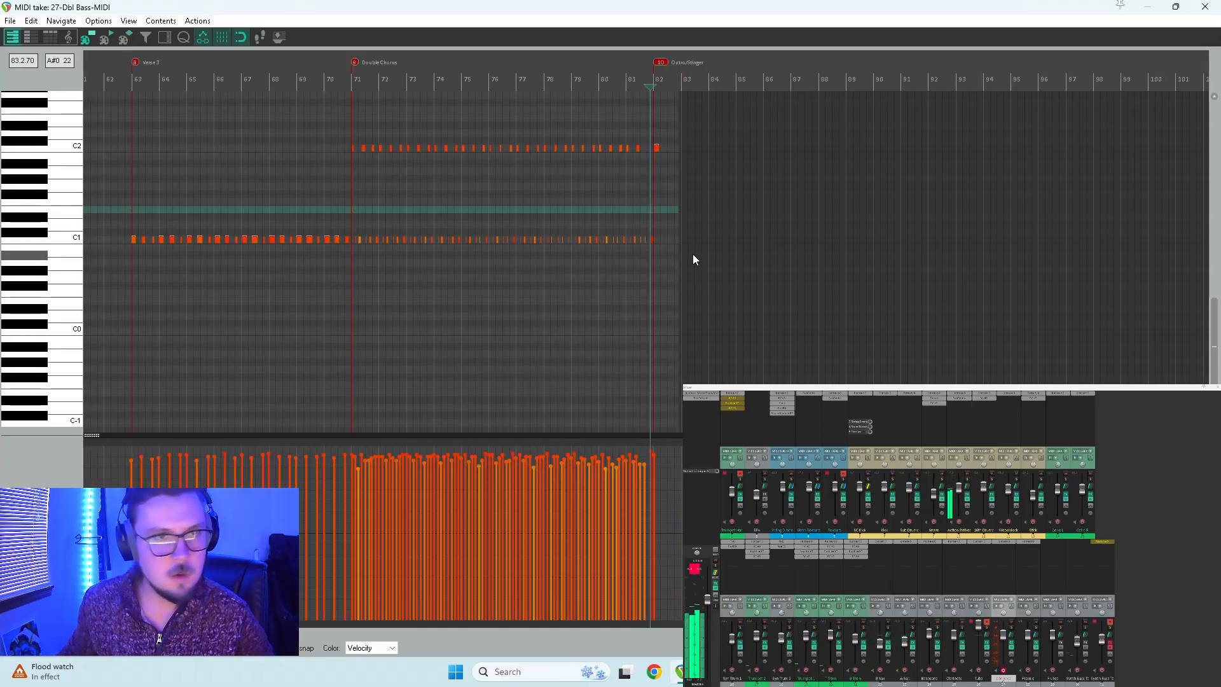
# Step: Examine the timing of the double bass notes against the grid at the ending, in Verse 1 and in the Chorus
pyautogui.click(651, 239)
pyautogui.moveTo(740, 117); pyautogui.dragTo(204, 362)
pyautogui.scroll(-5, 467, 388)
pyautogui.scroll(5, 390, 365)
pyautogui.scroll(5, 400, 368)
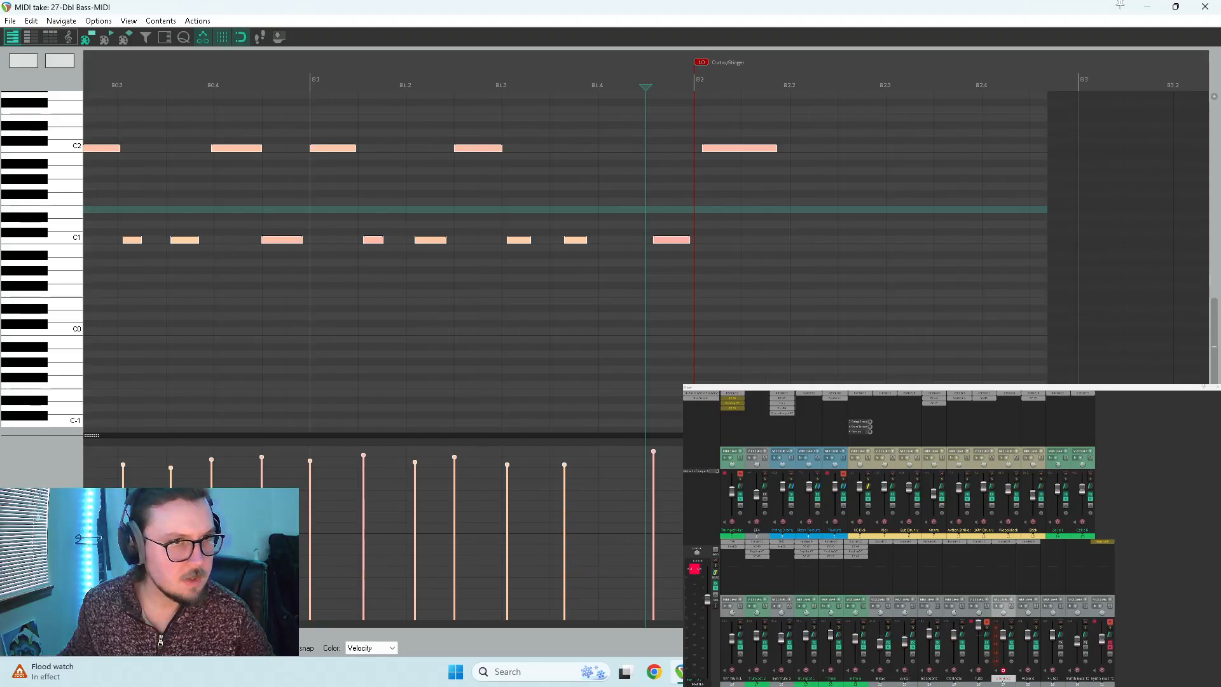
pyautogui.scroll(-5, 527, 294)
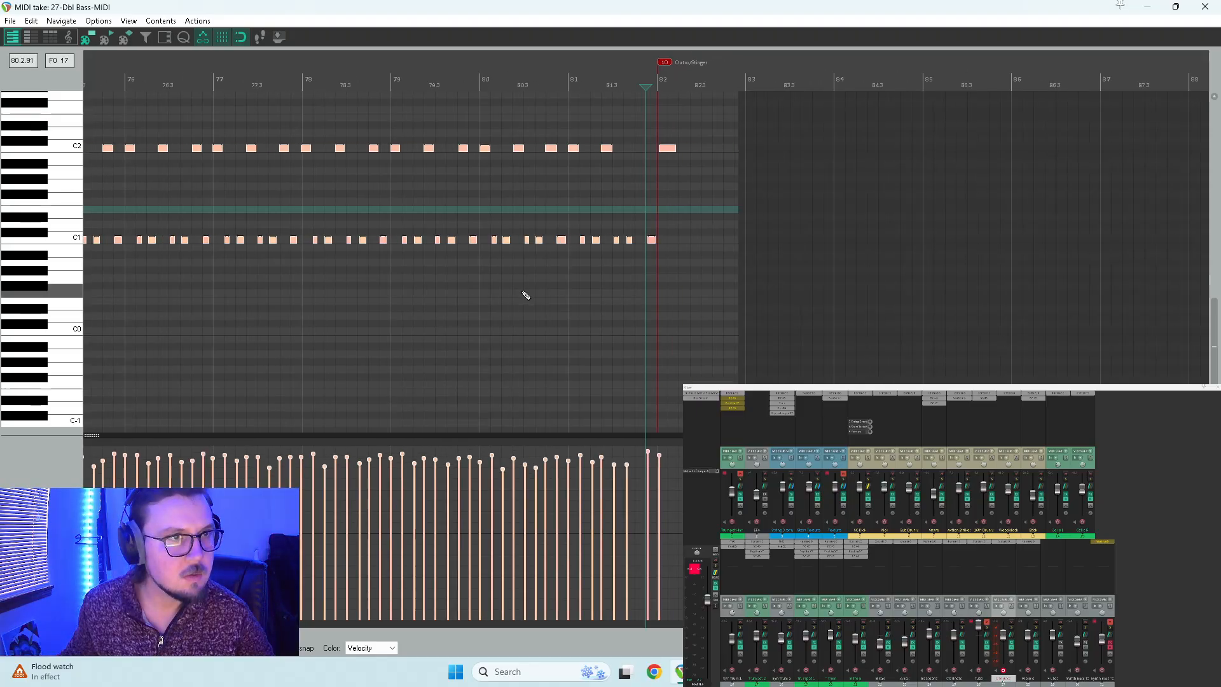
pyautogui.press('Home')
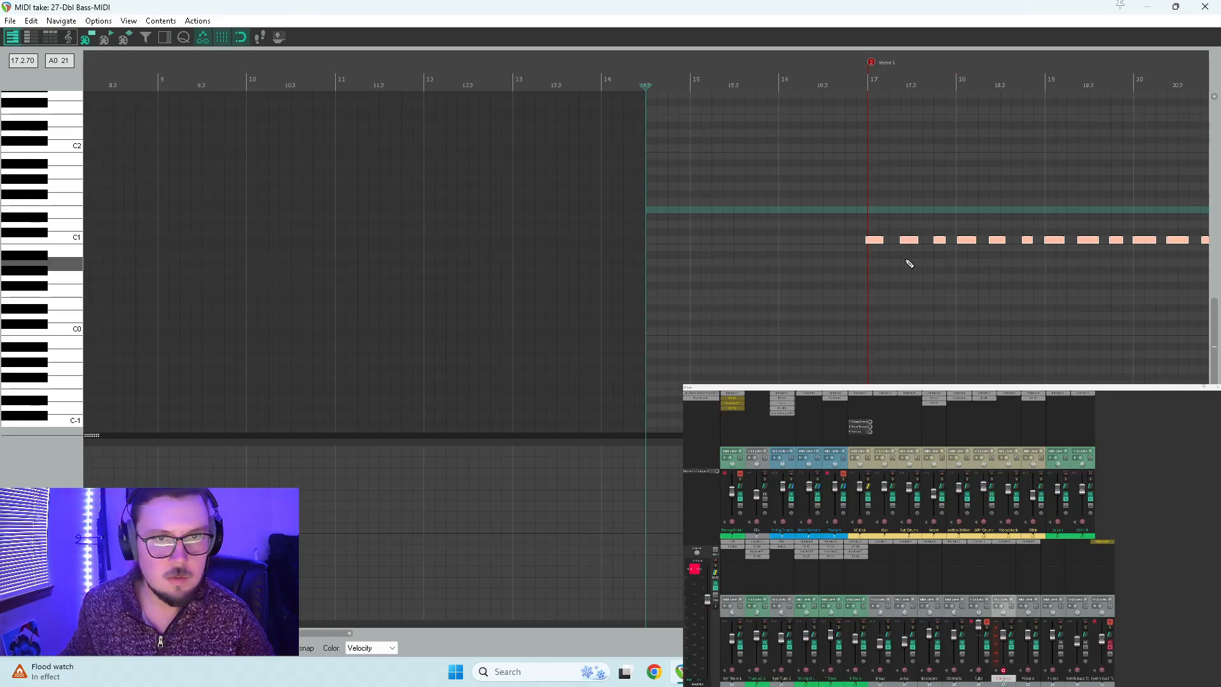
pyautogui.scroll(-4, 944, 240)
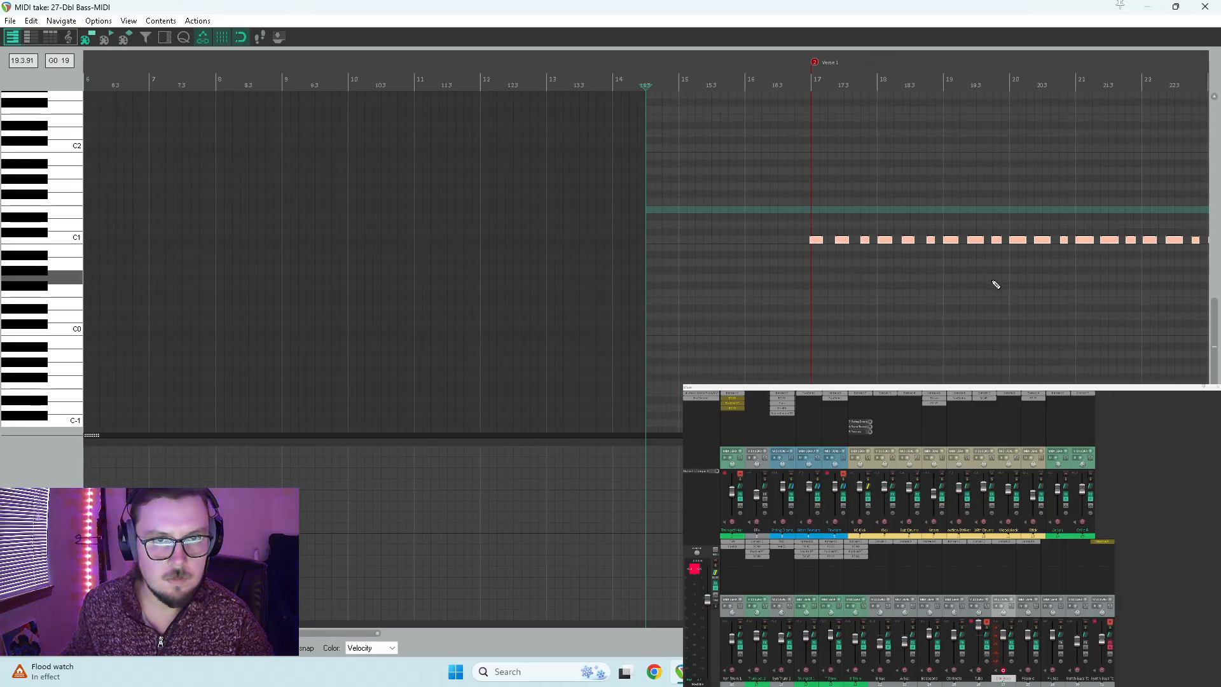
pyautogui.click(1166, 282)
pyautogui.scroll(5, 1166, 282)
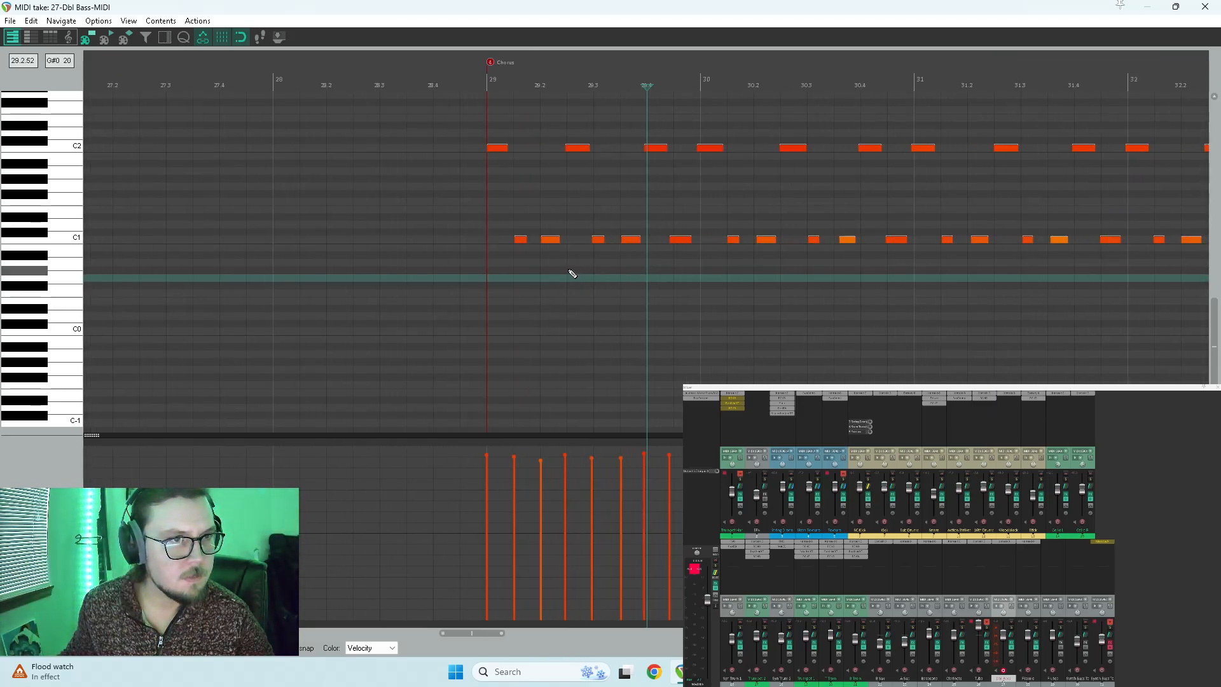
pyautogui.scroll(-6, 562, 279)
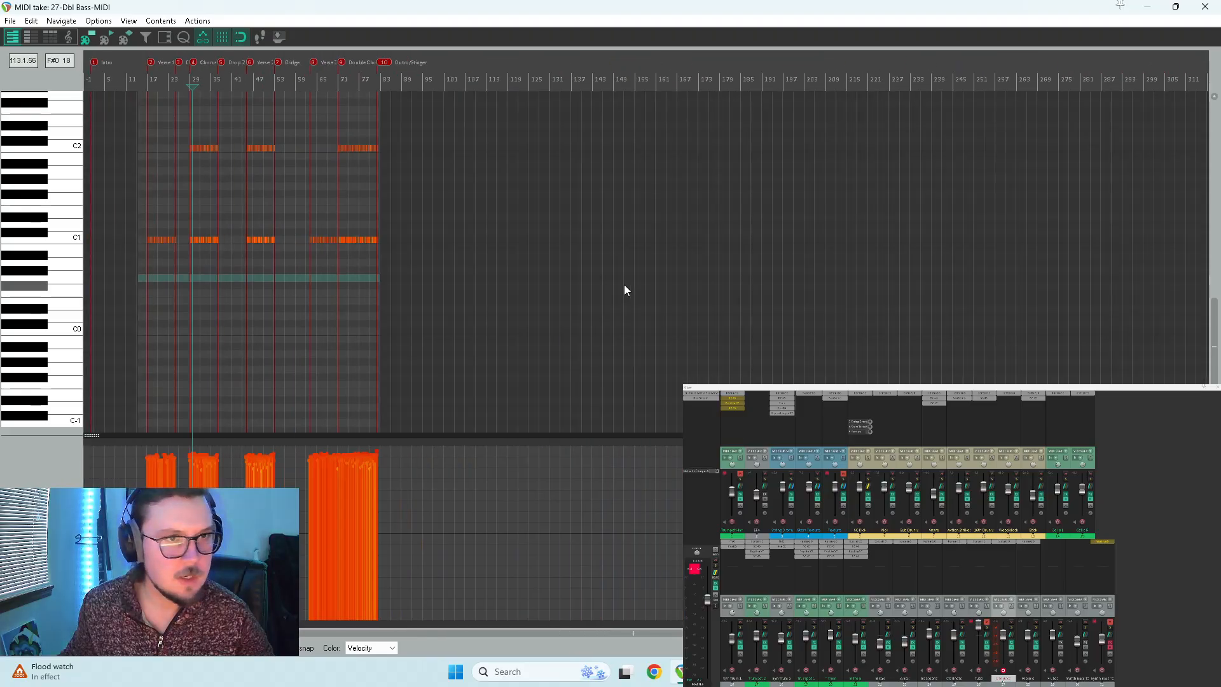
# Step: Select all notes in the double bass take and quantize them
pyautogui.moveTo(445, 130); pyautogui.dragTo(78, 381)
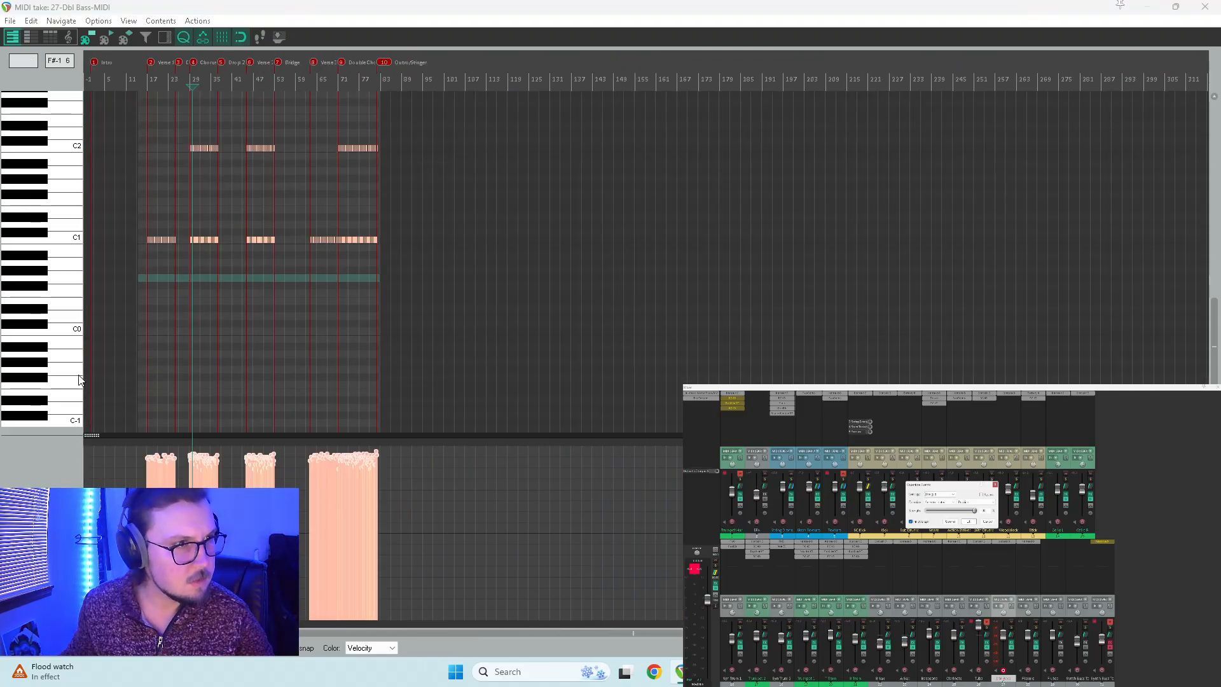
pyautogui.scroll(4, 611, 294)
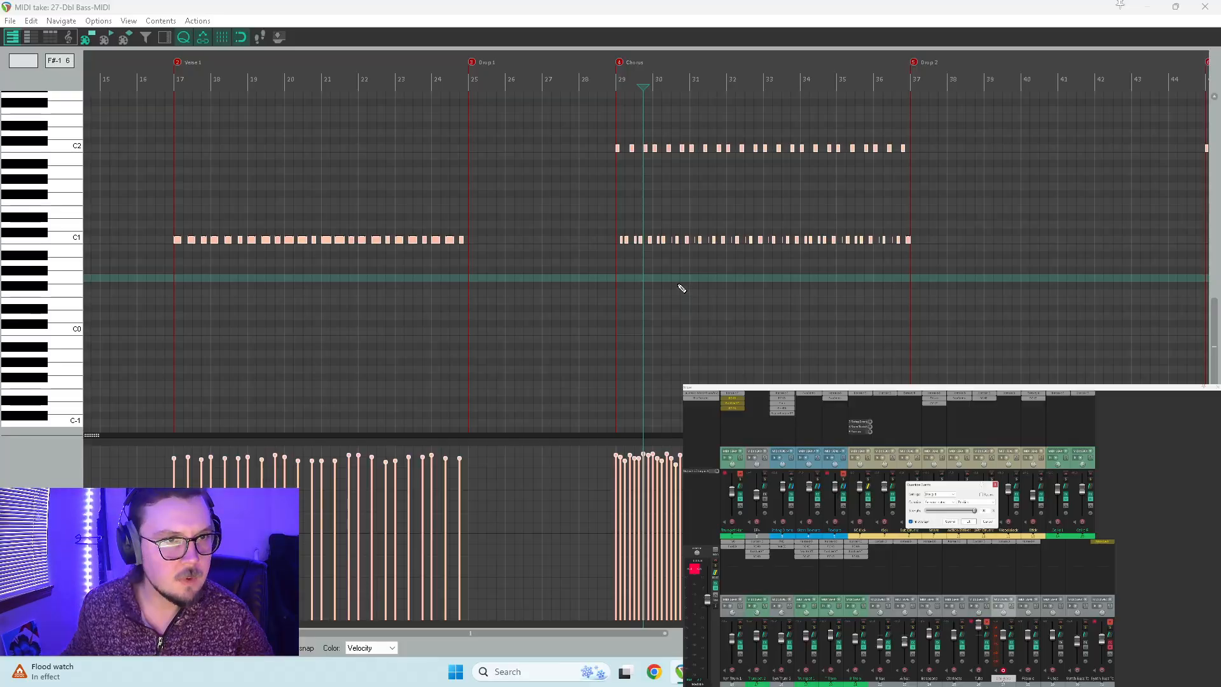
pyautogui.scroll(3, 674, 284)
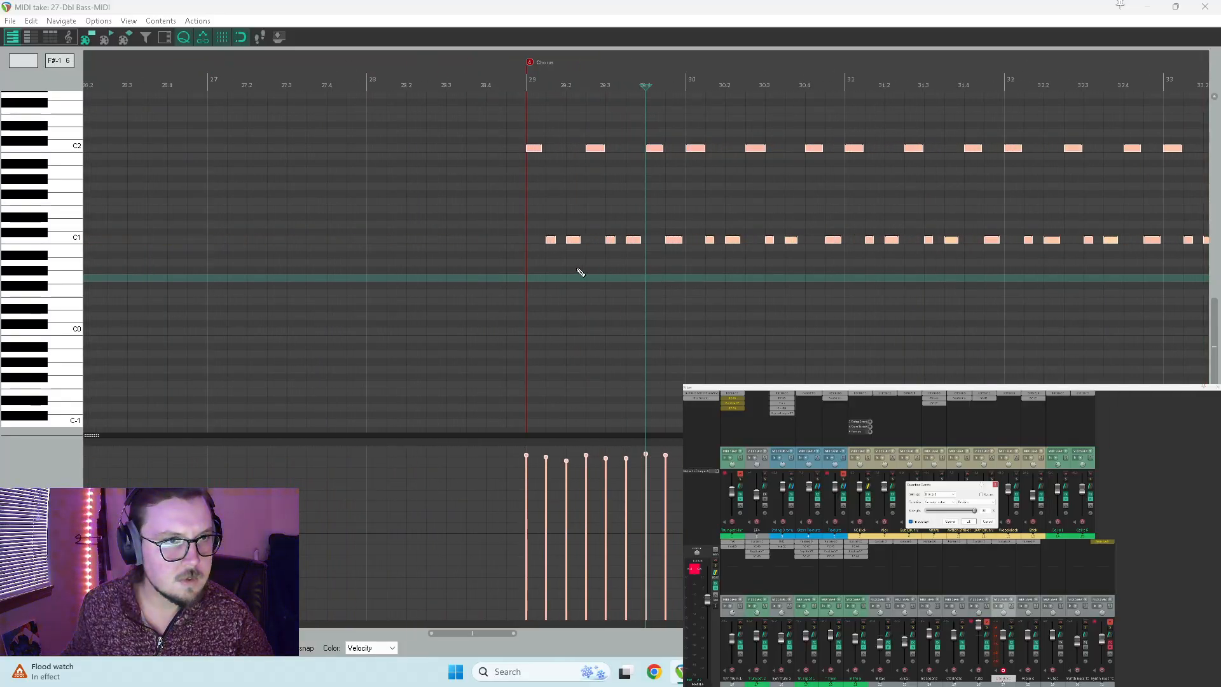
# Step: Play back the quantized double bass notes from the Chorus marker and from the Verse 2 marker
pyautogui.click(527, 268)
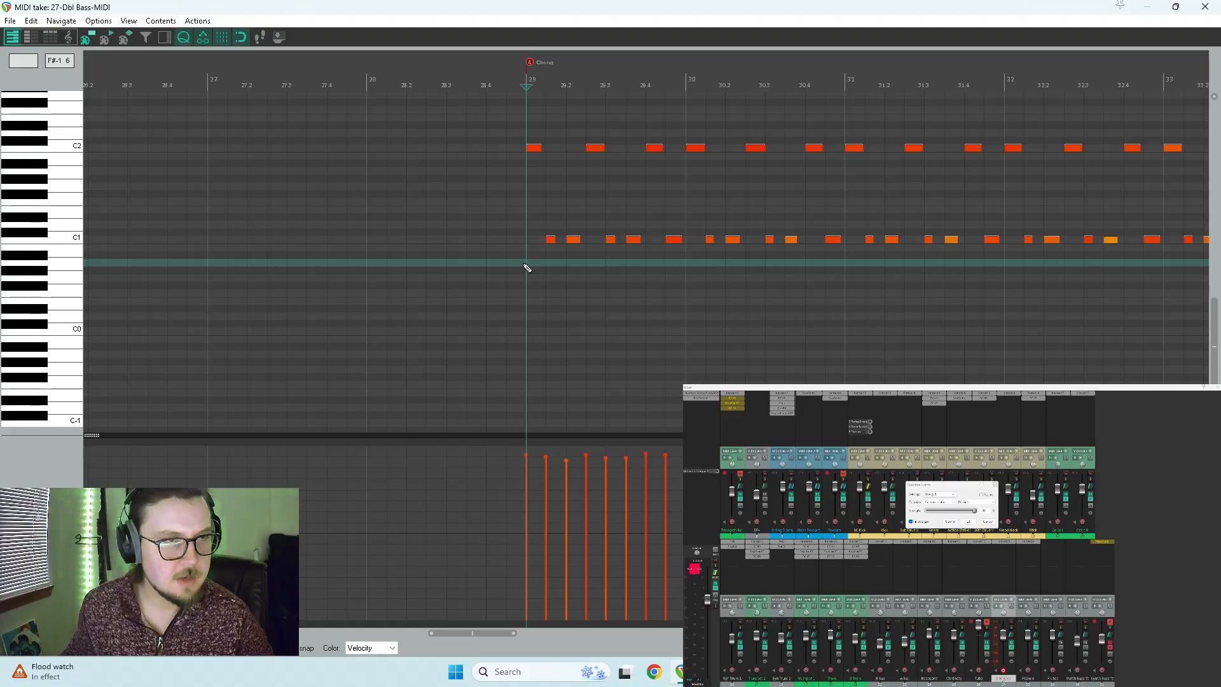
pyautogui.press('space')
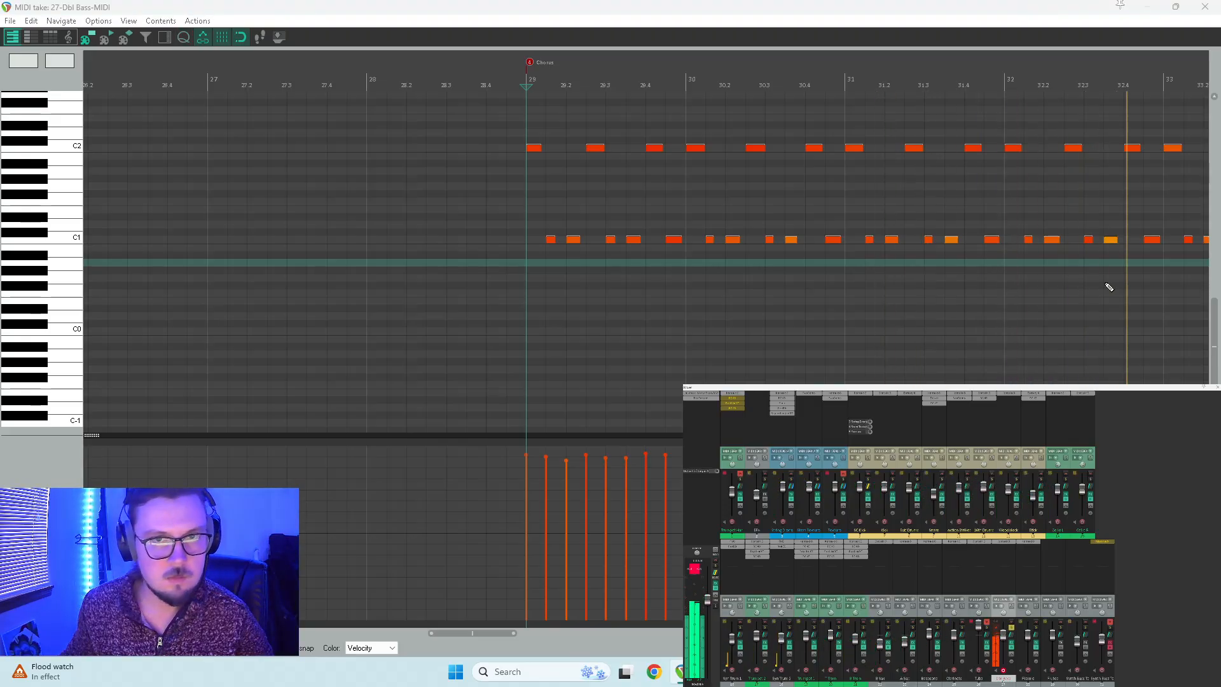
pyautogui.scroll(-8, 850, 246)
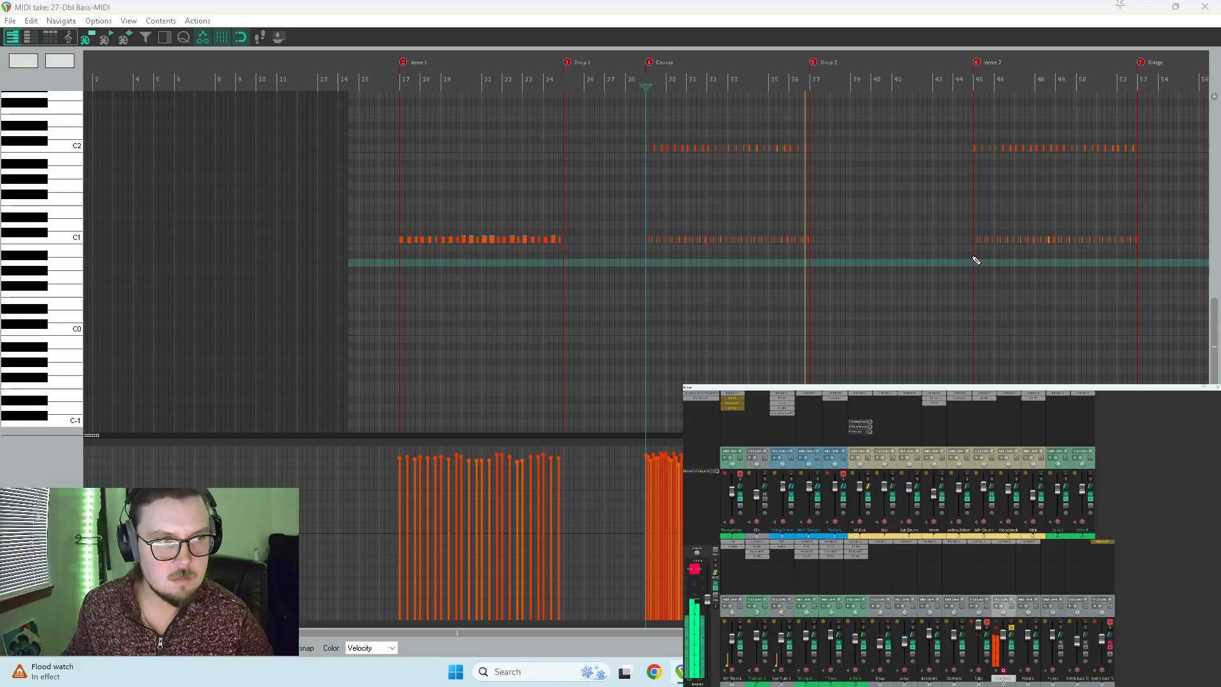
pyautogui.click(973, 258)
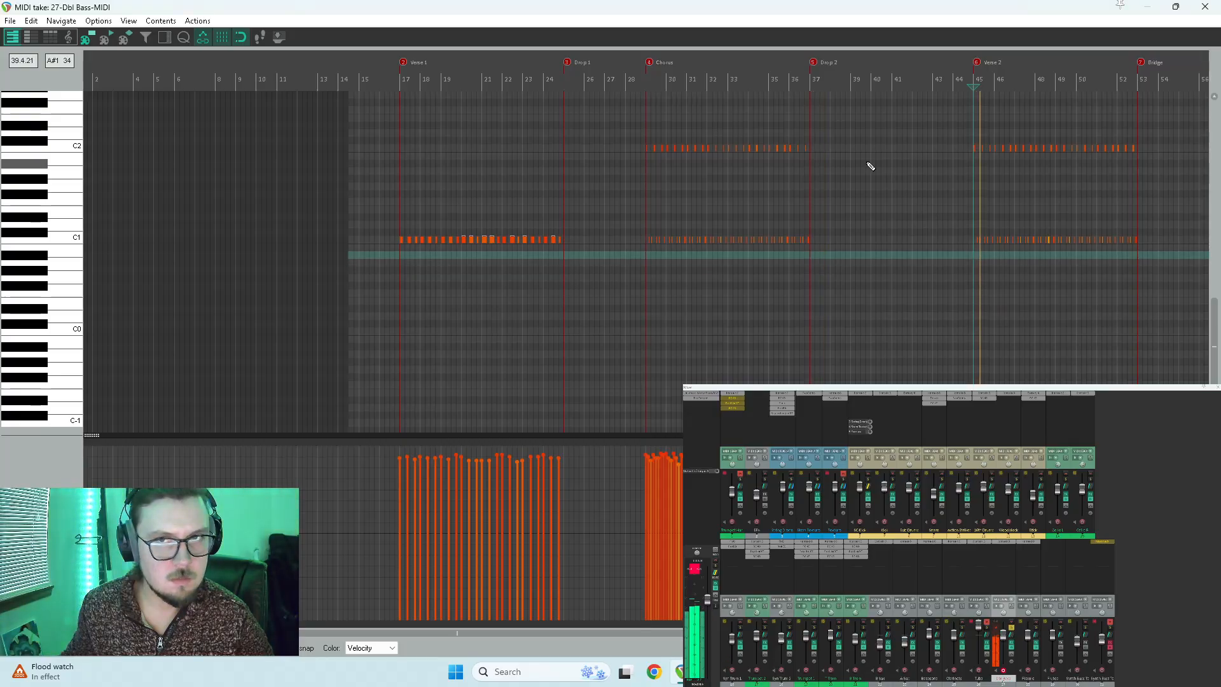
# Step: Turn off the metronome and close the MIDI editor
pyautogui.moveTo(871, 7); pyautogui.dragTo(859, 110)
pyautogui.click(125, 44)
pyautogui.click(1047, 88)
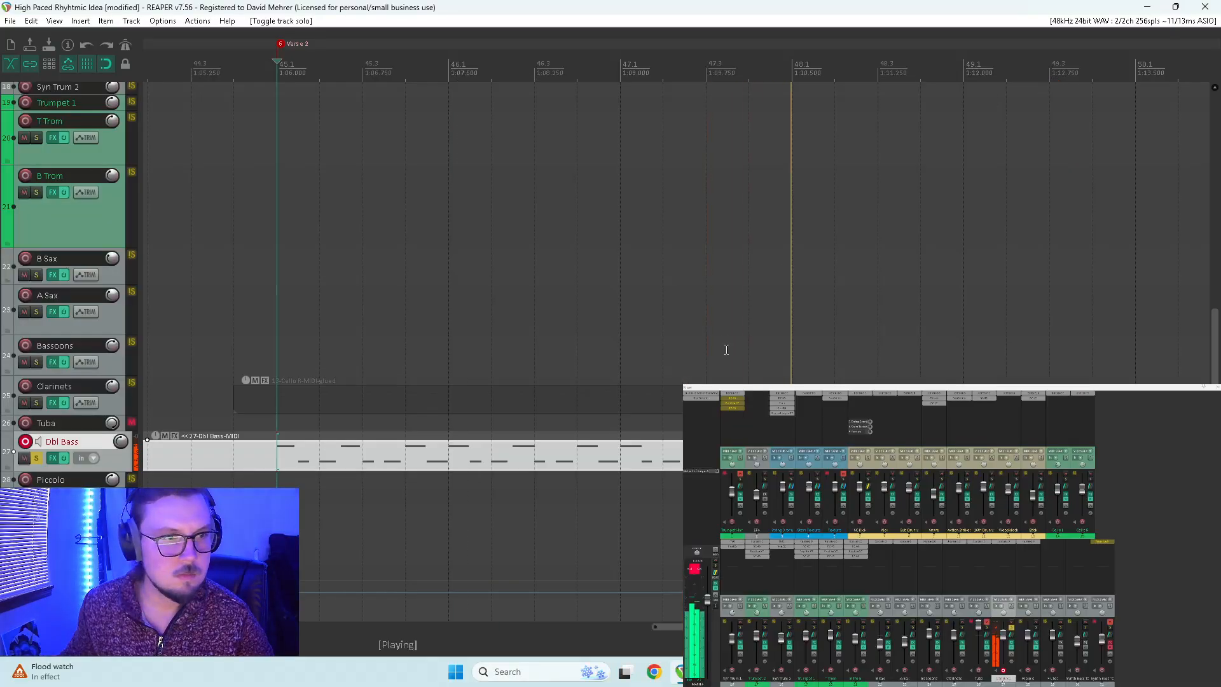
# Step: Unsolo the Dbl Bass track and lower its volume slightly
pyautogui.scroll(-8, 735, 347)
pyautogui.click(36, 458)
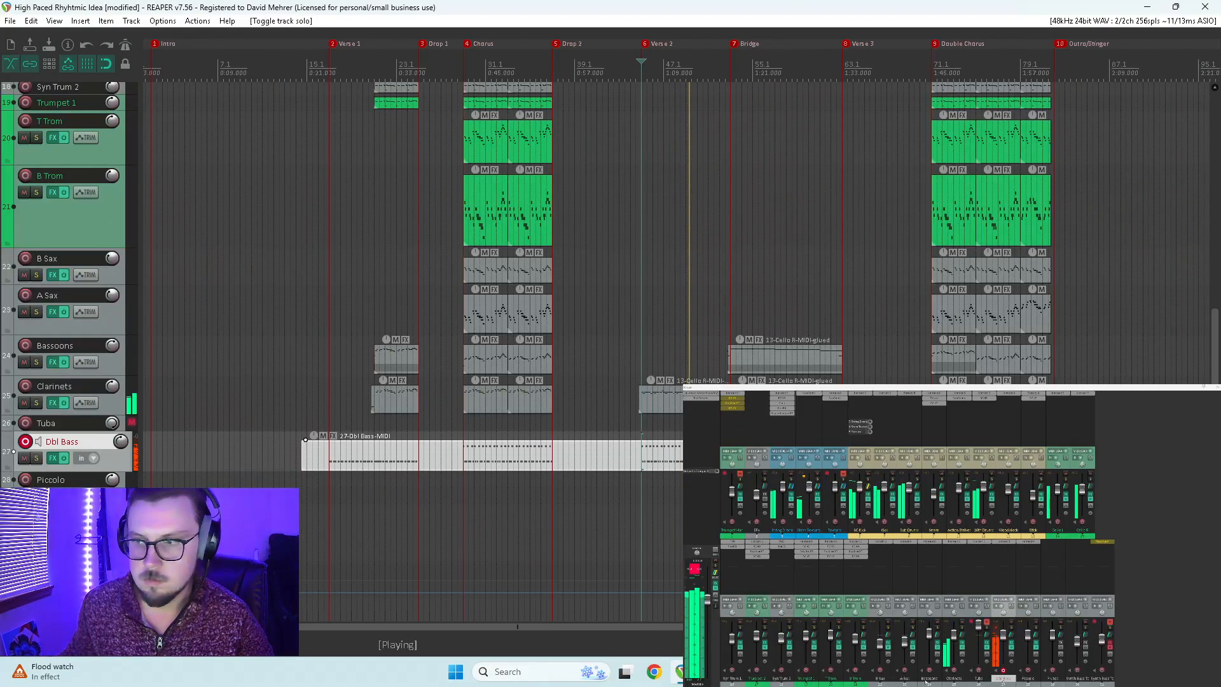
pyautogui.moveTo(1003, 638); pyautogui.dragTo(1004, 644)
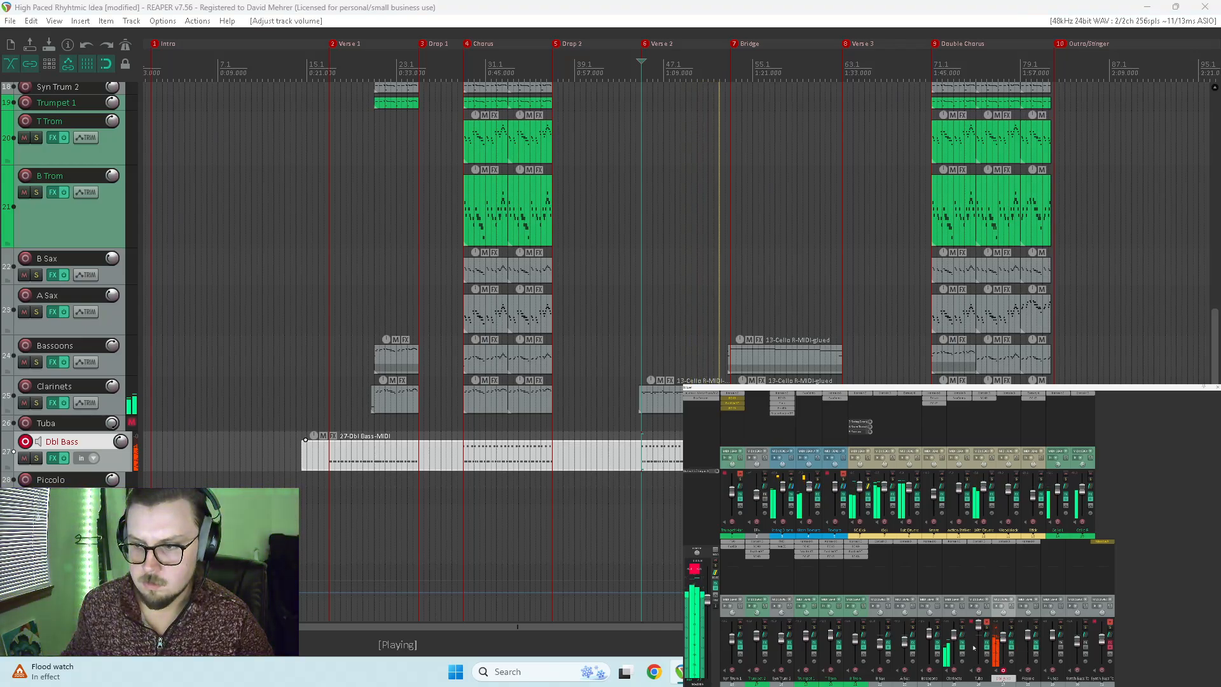
# Step: Solo the Dbl Bass track together with the two cello tracks and play from just before Verse 2
pyautogui.click(1011, 628)
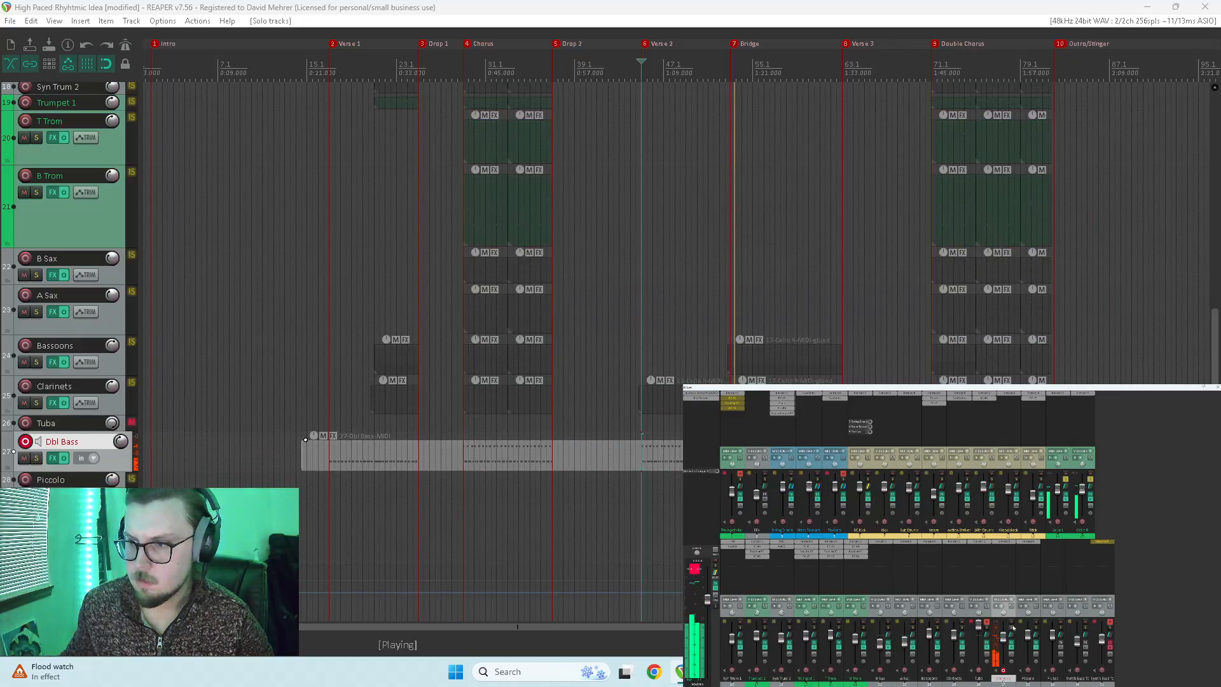
pyautogui.press('space')
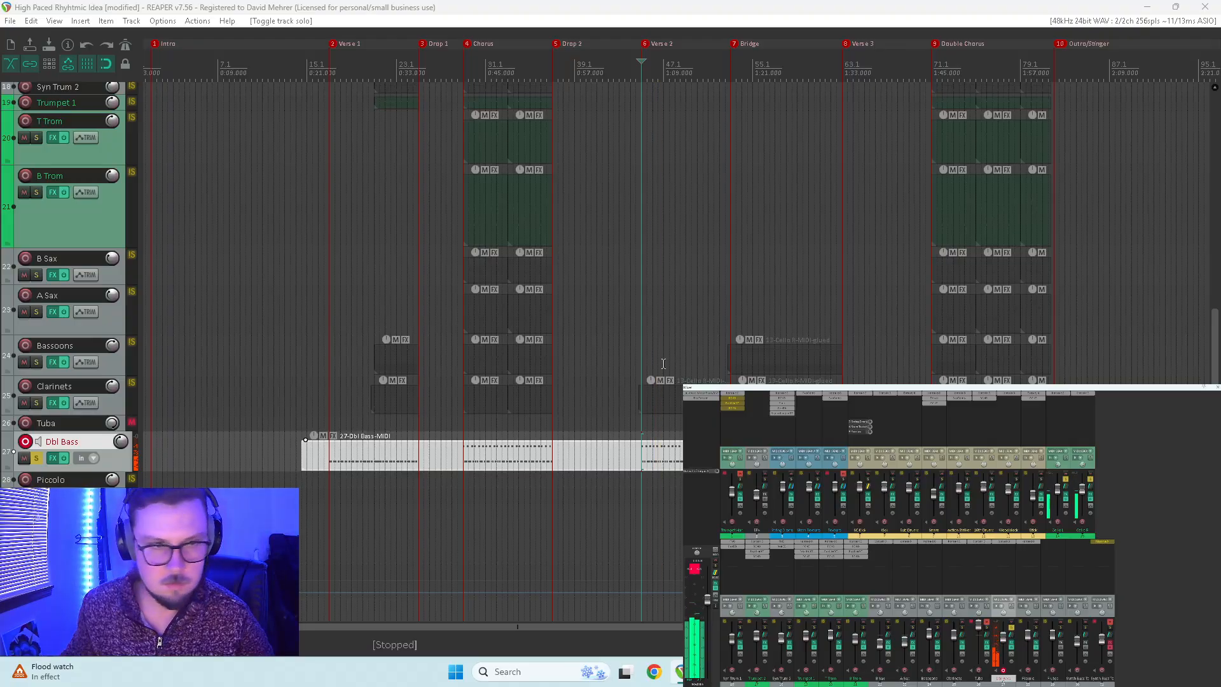
pyautogui.click(638, 363)
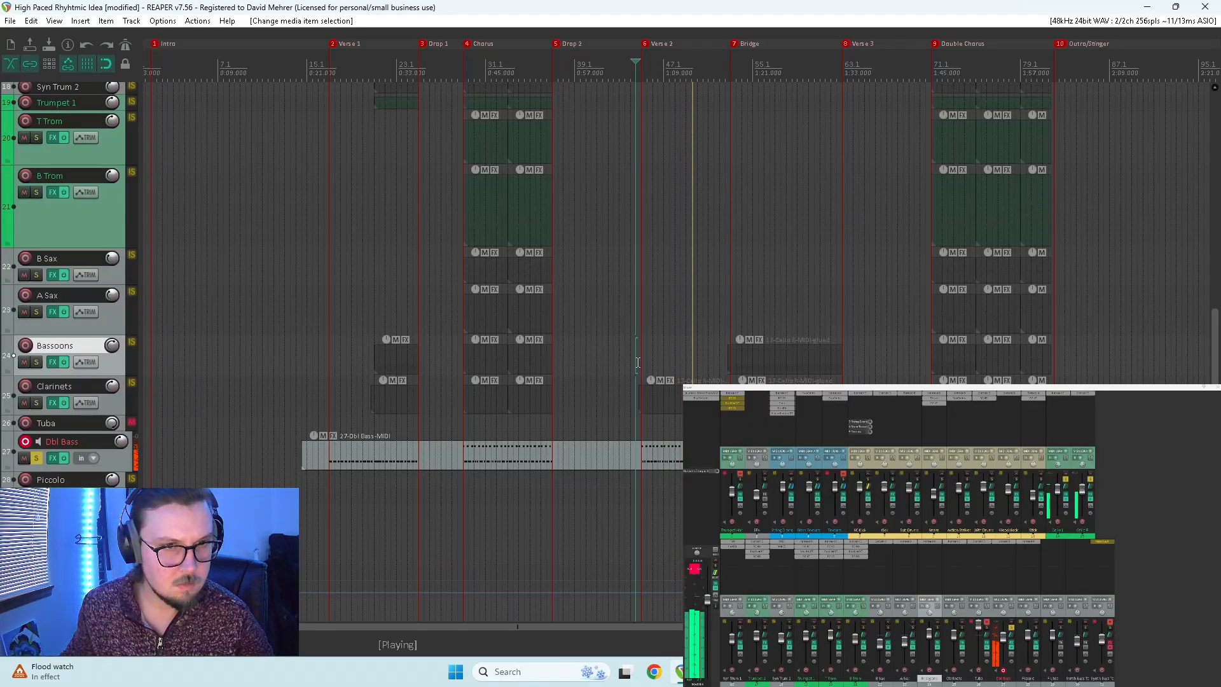
pyautogui.scroll(2, 63, 378)
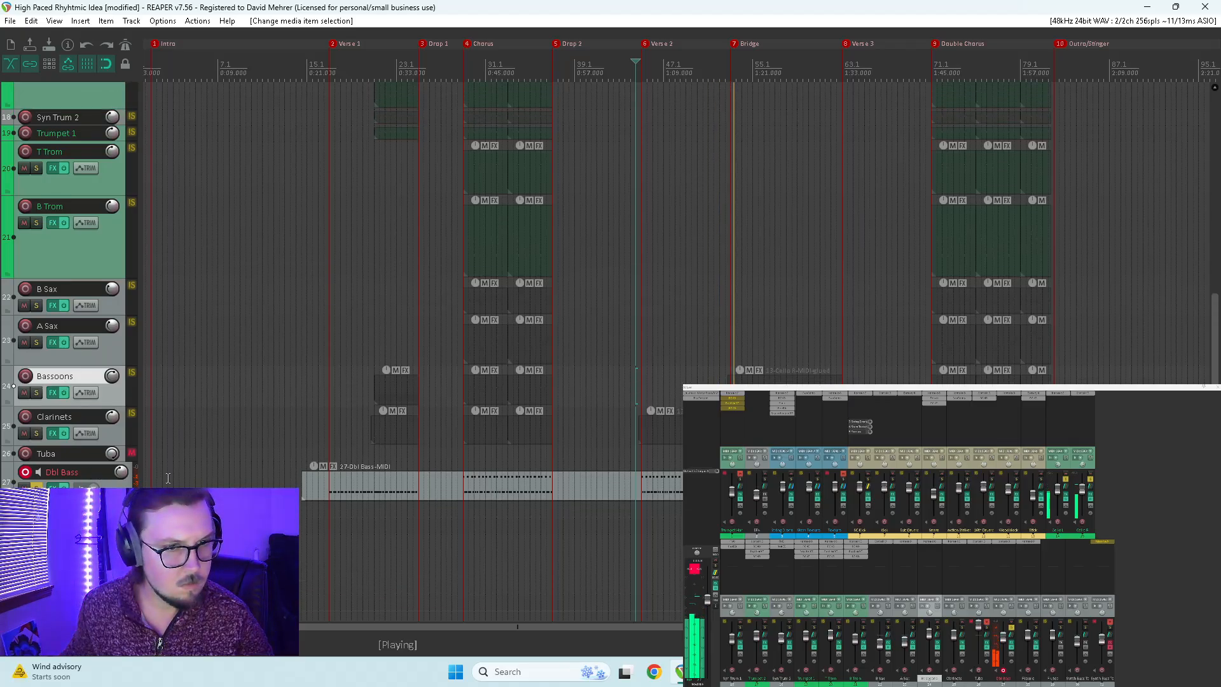
# Step: Open the double bass take in the MIDI editor at the Bridge and show the track's Kontakt 8 instrument
pyautogui.doubleClick(730, 487)
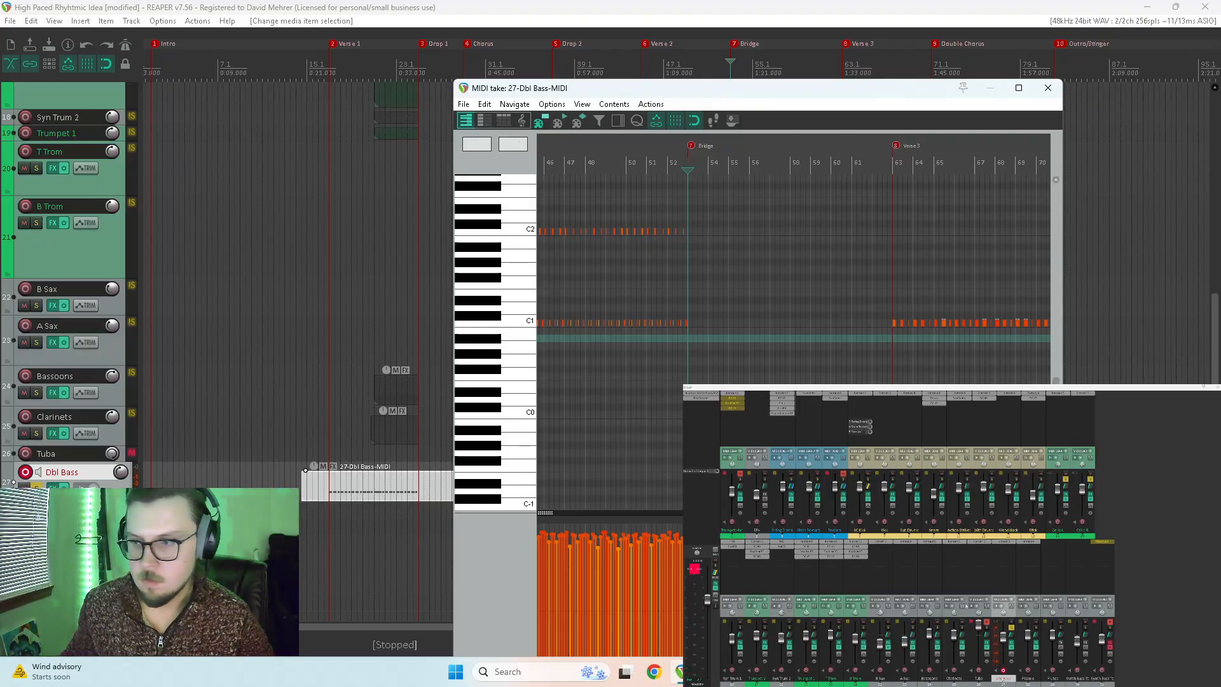
pyautogui.click(1052, 551)
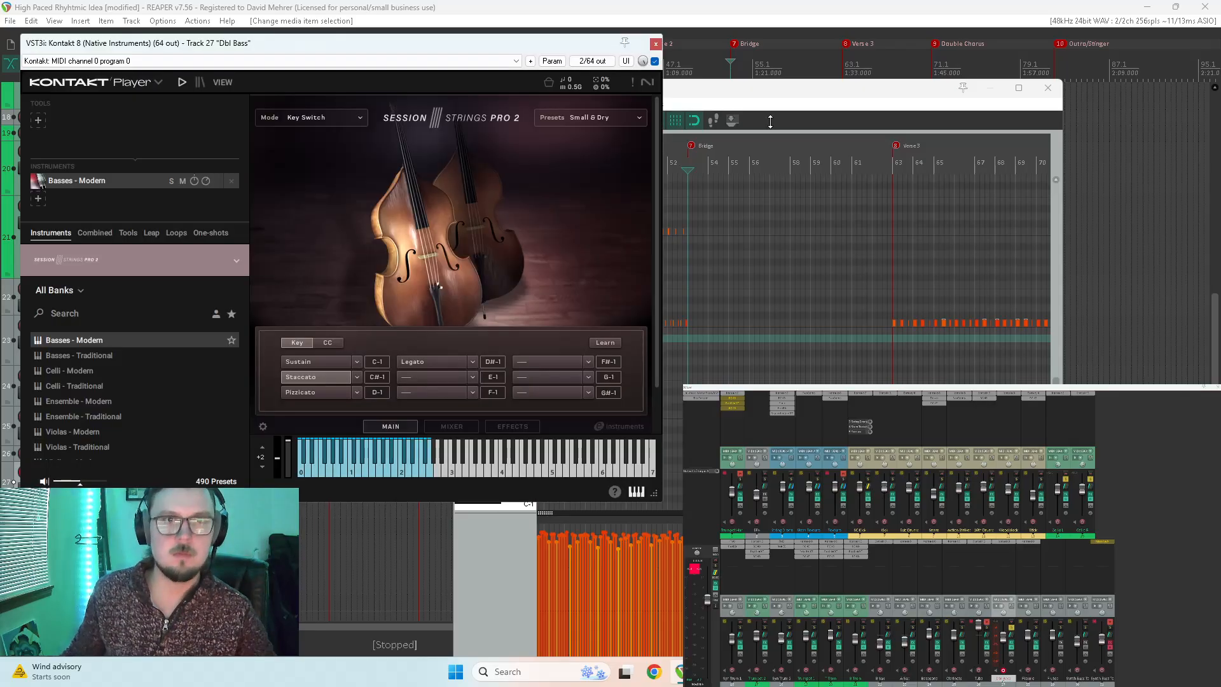
# Step: With snapping off, insert a short C0 key-switch note in the double bass take just before the Bridge marker at bar 53
pyautogui.moveTo(508, 49); pyautogui.dragTo(937, 427)
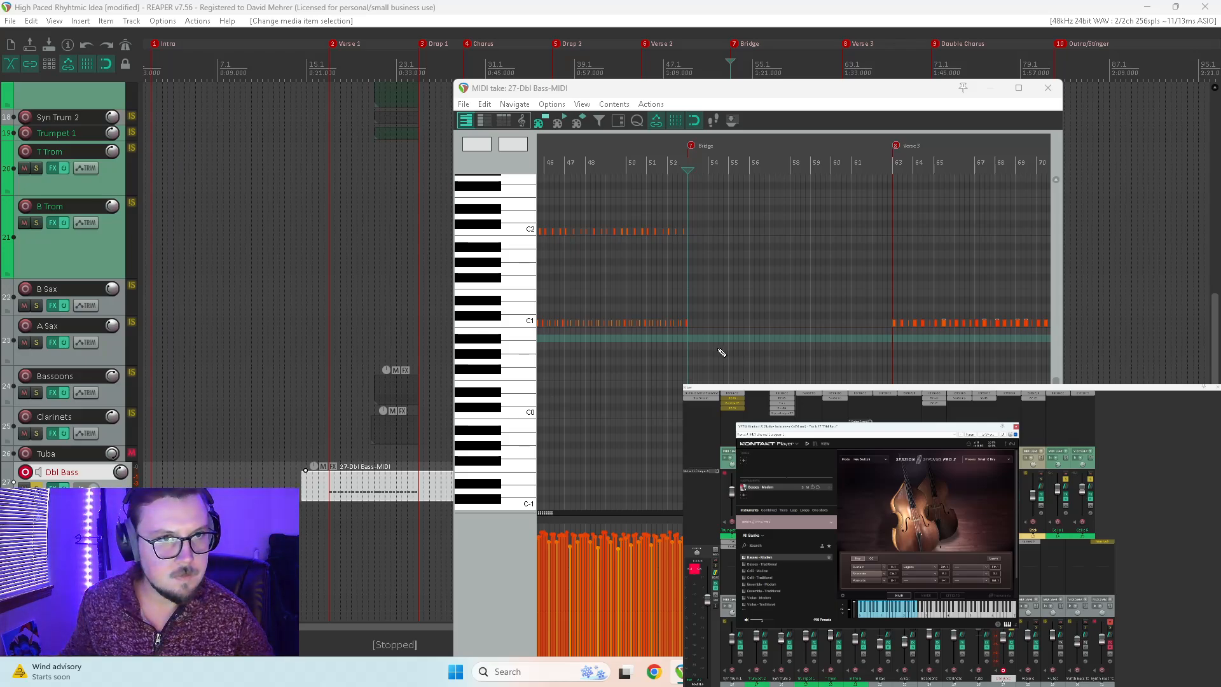
pyautogui.scroll(3, 722, 352)
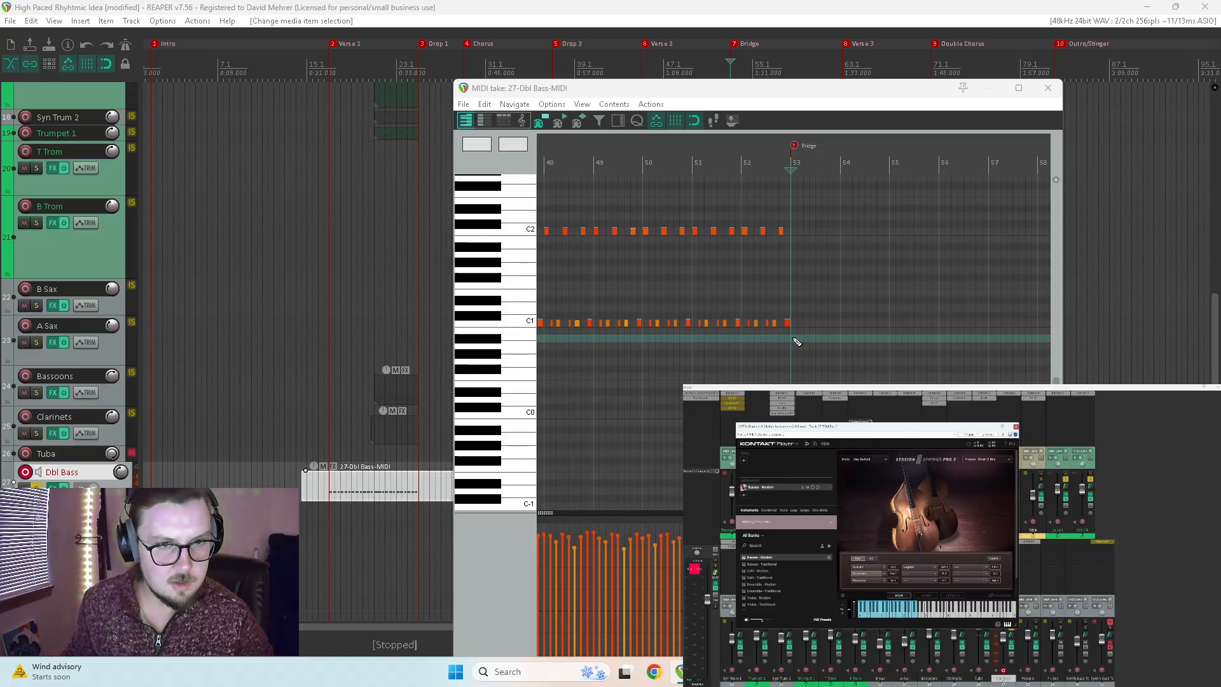
pyautogui.scroll(3, 803, 343)
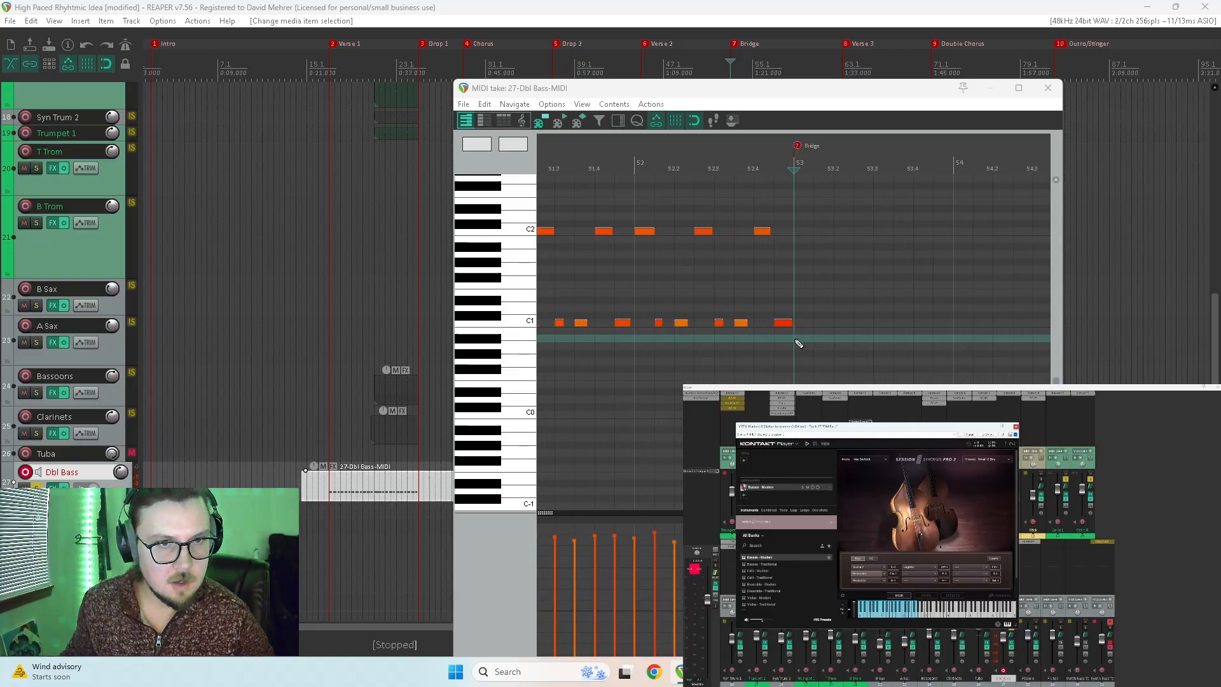
pyautogui.moveTo(805, 343)
pyautogui.mouseDown()
pyautogui.moveTo(802, 414)
pyautogui.moveTo(789, 406)
pyautogui.mouseUp()
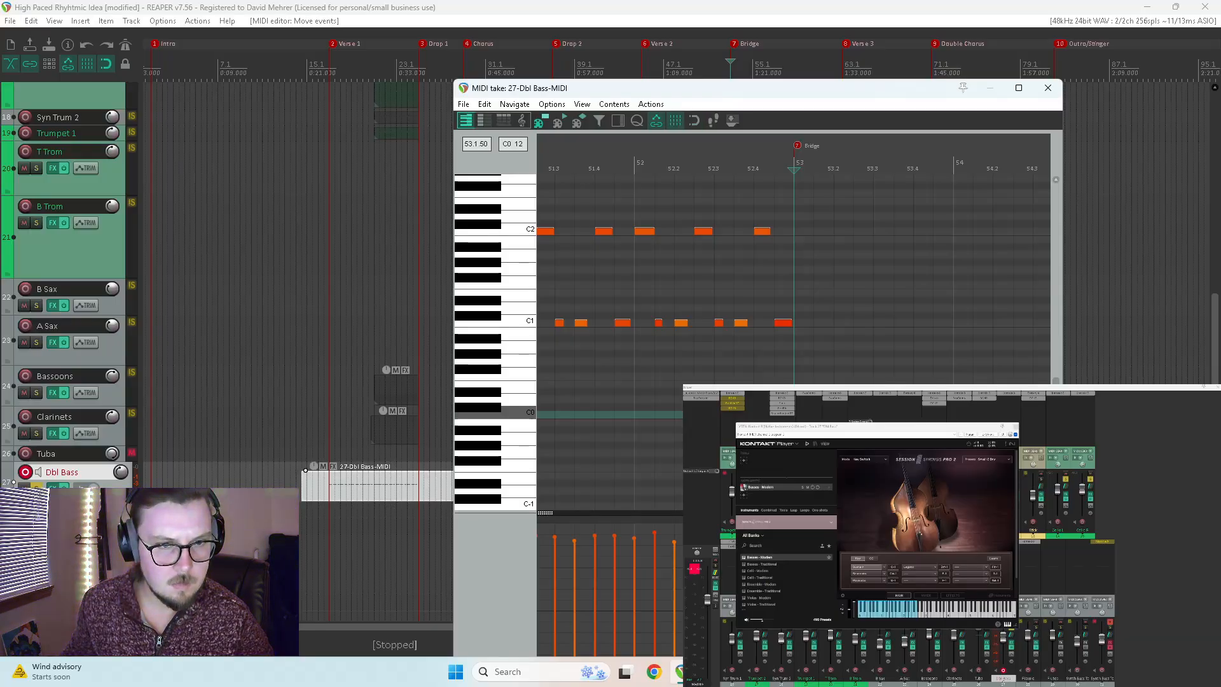
pyautogui.moveTo(804, 417); pyautogui.dragTo(791, 415)
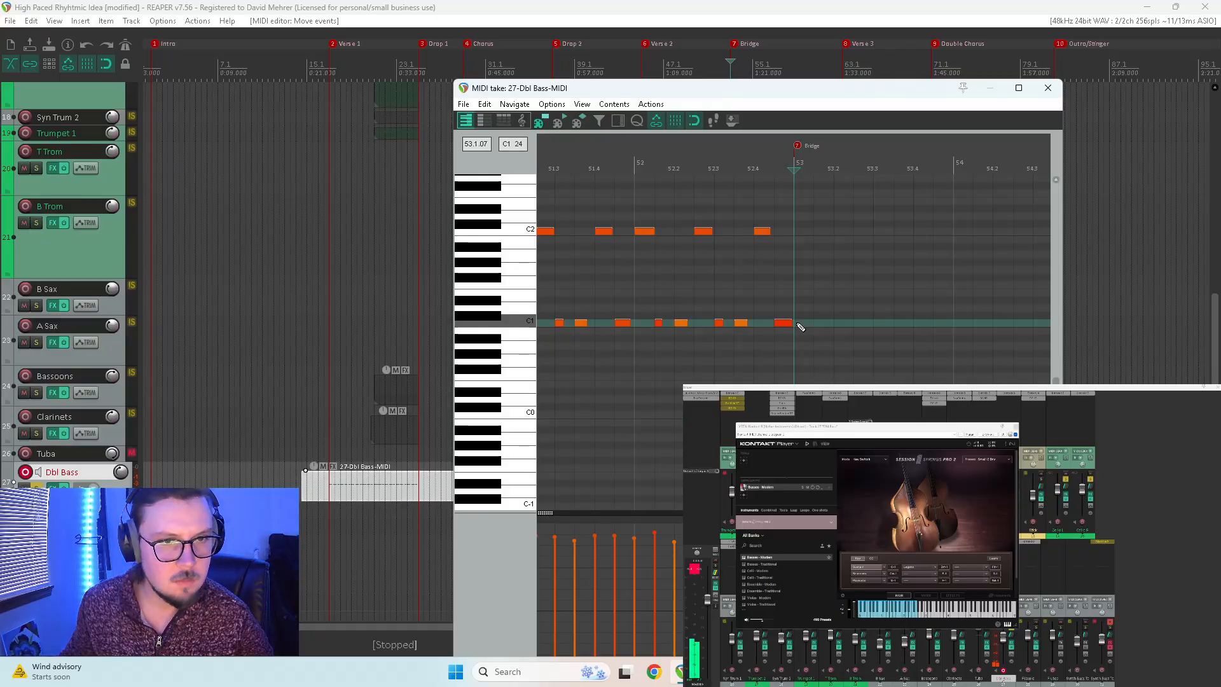
# Step: Play the arrangement from just before the Bridge to hear the gap in the double bass part
pyautogui.scroll(-8, 798, 335)
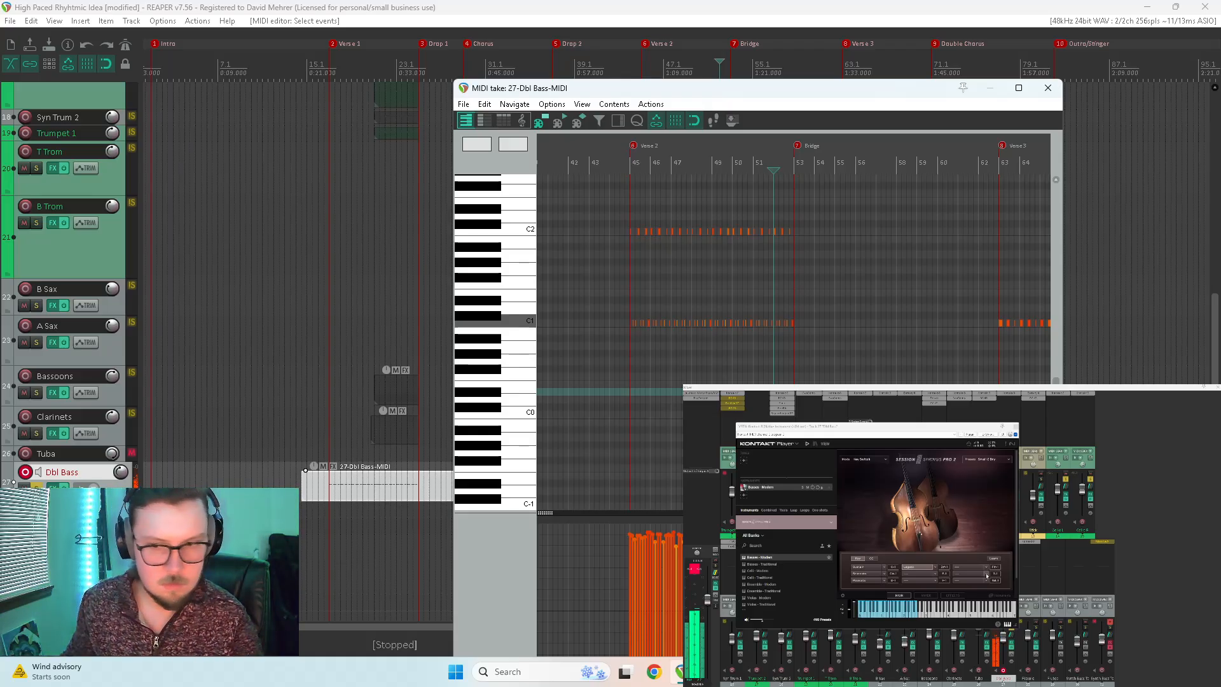
pyautogui.press('space')
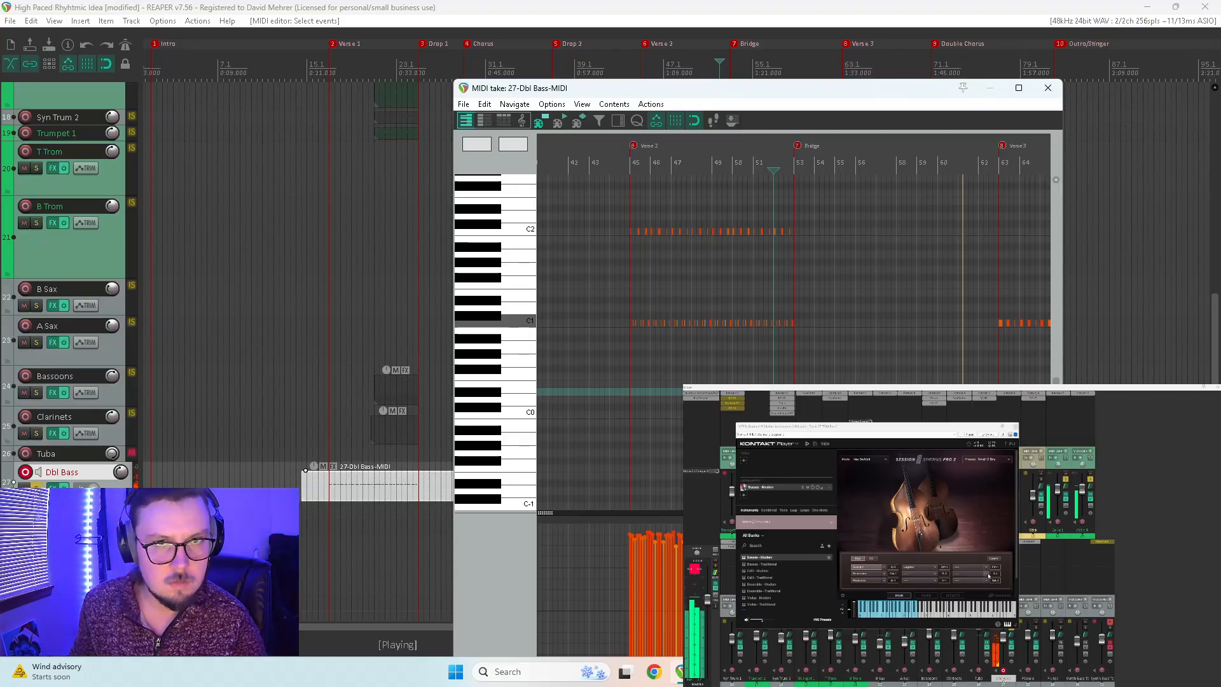
pyautogui.press('space')
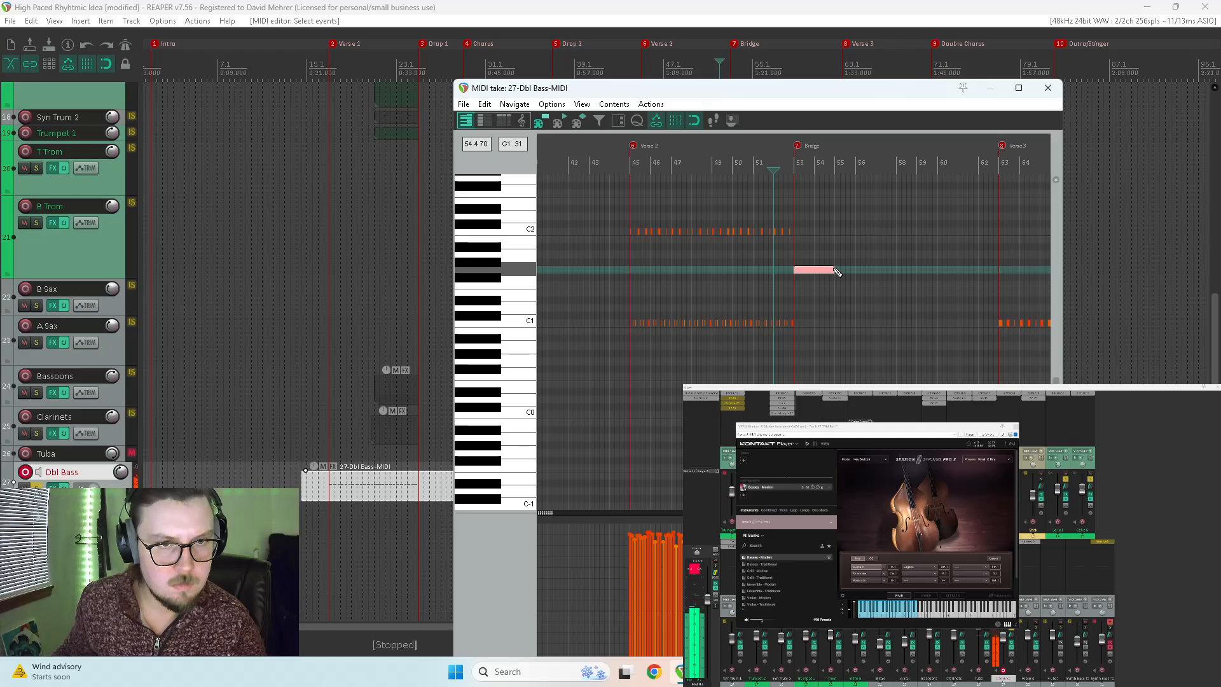
# Step: Draw descending two-bar notes G1, F1, D#1, D1 and C1 across the Bridge, plus a short C#0 key-switch note before Verse 3
pyautogui.moveTo(818, 269); pyautogui.dragTo(940, 310)
pyautogui.moveTo(940, 310); pyautogui.dragTo(984, 323)
pyautogui.click(984, 340)
pyautogui.scroll(4, 982, 340)
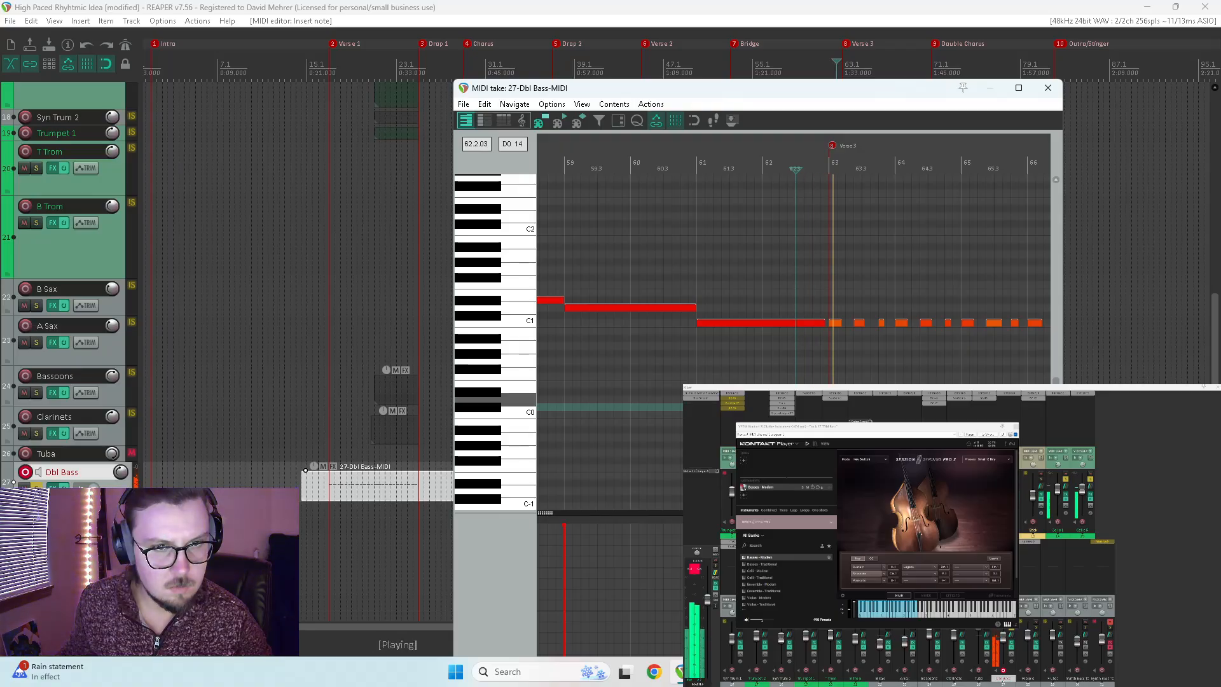
# Step: Select the five long Bridge notes, maximize the MIDI editor and reshape their velocities into a slight rise and fall
pyautogui.scroll(-5, 780, 398)
pyautogui.scroll(-4, 714, 380)
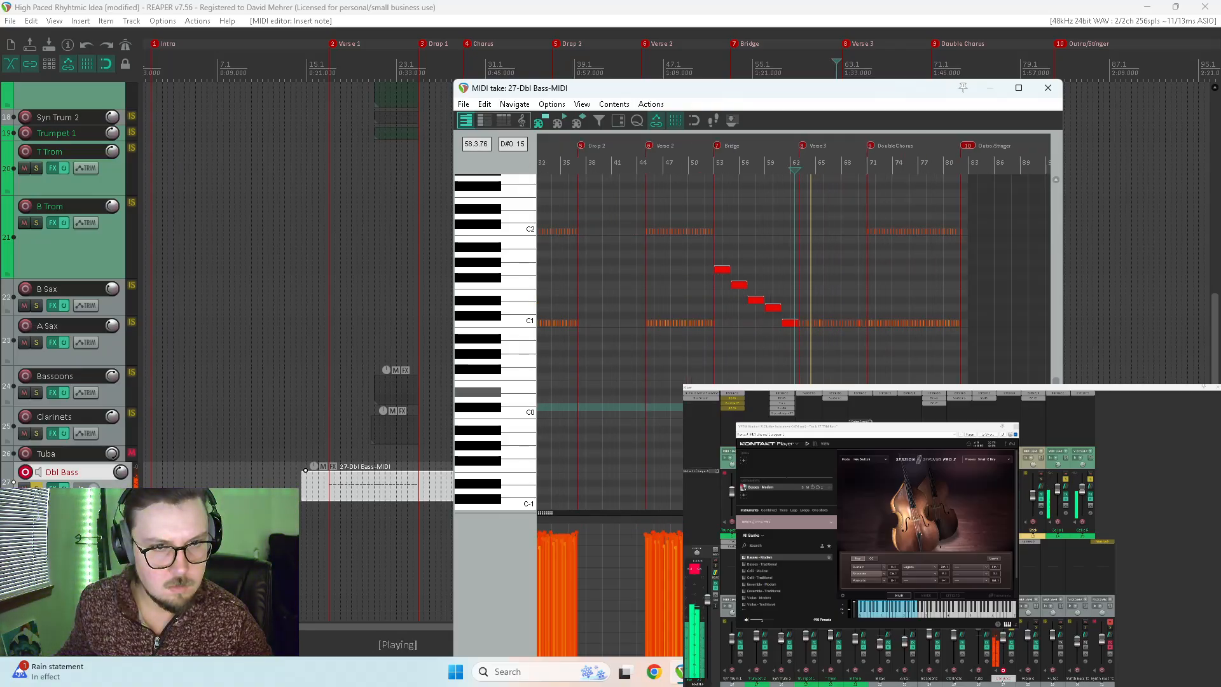
pyautogui.click(783, 334)
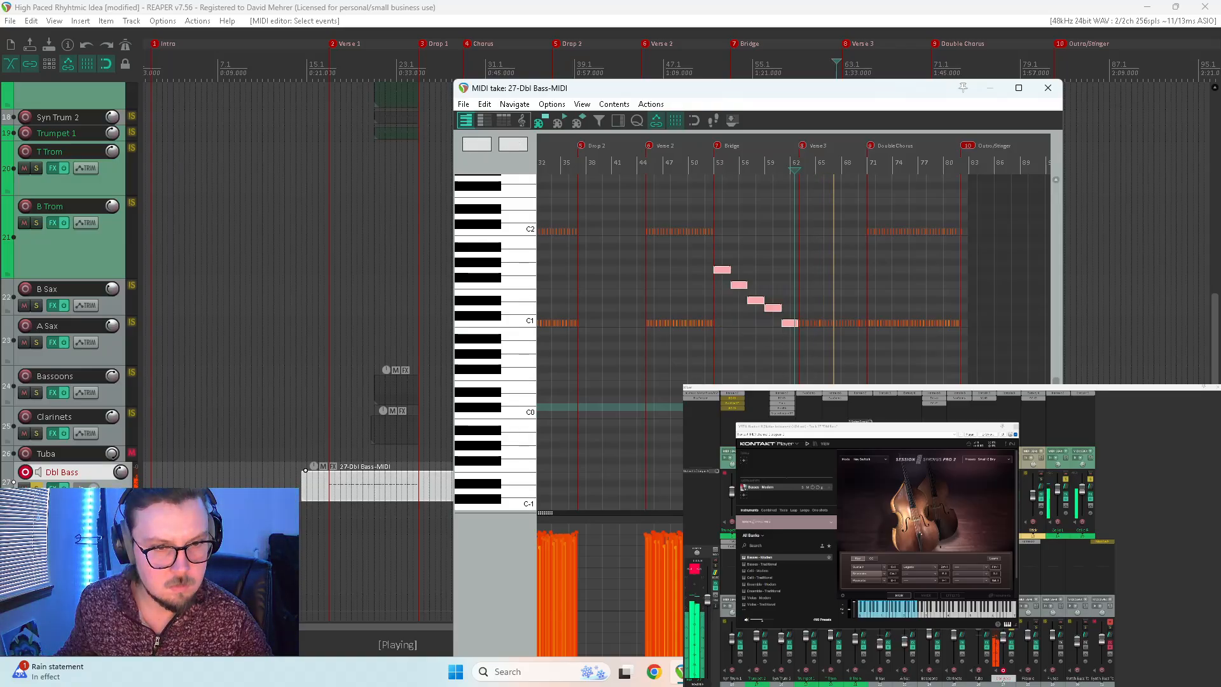
pyautogui.scroll(4, 712, 541)
pyautogui.scroll(-1, 700, 541)
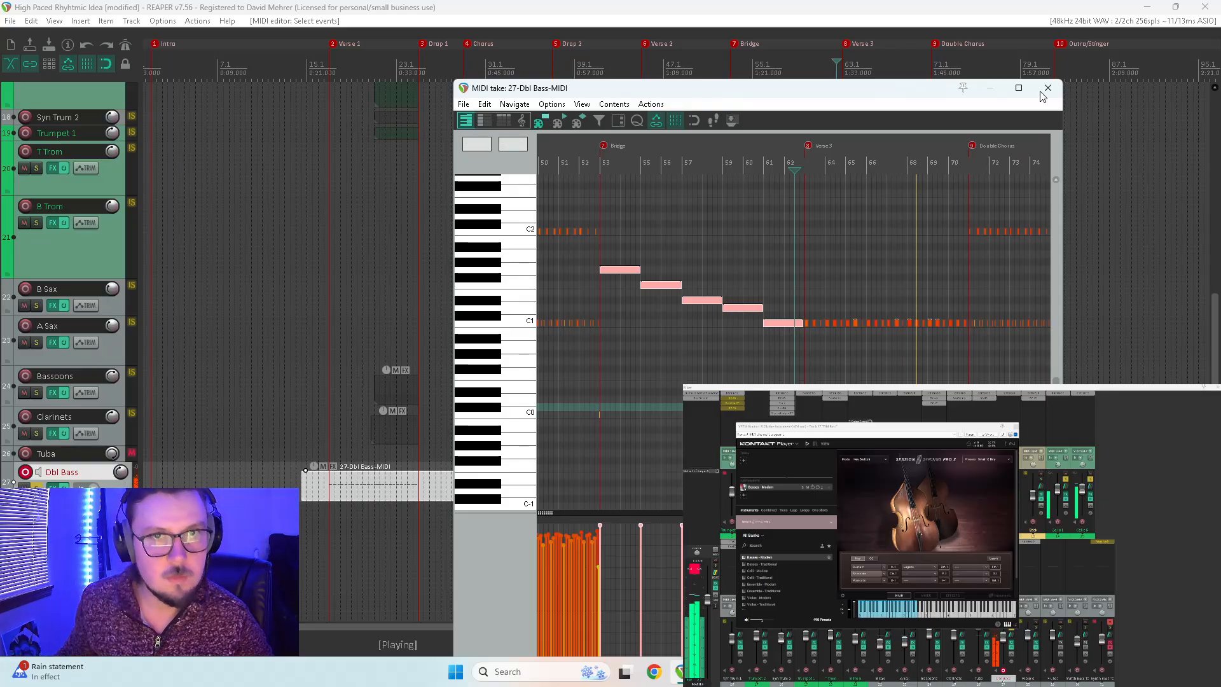
pyautogui.click(1018, 87)
pyautogui.scroll(3, 551, 403)
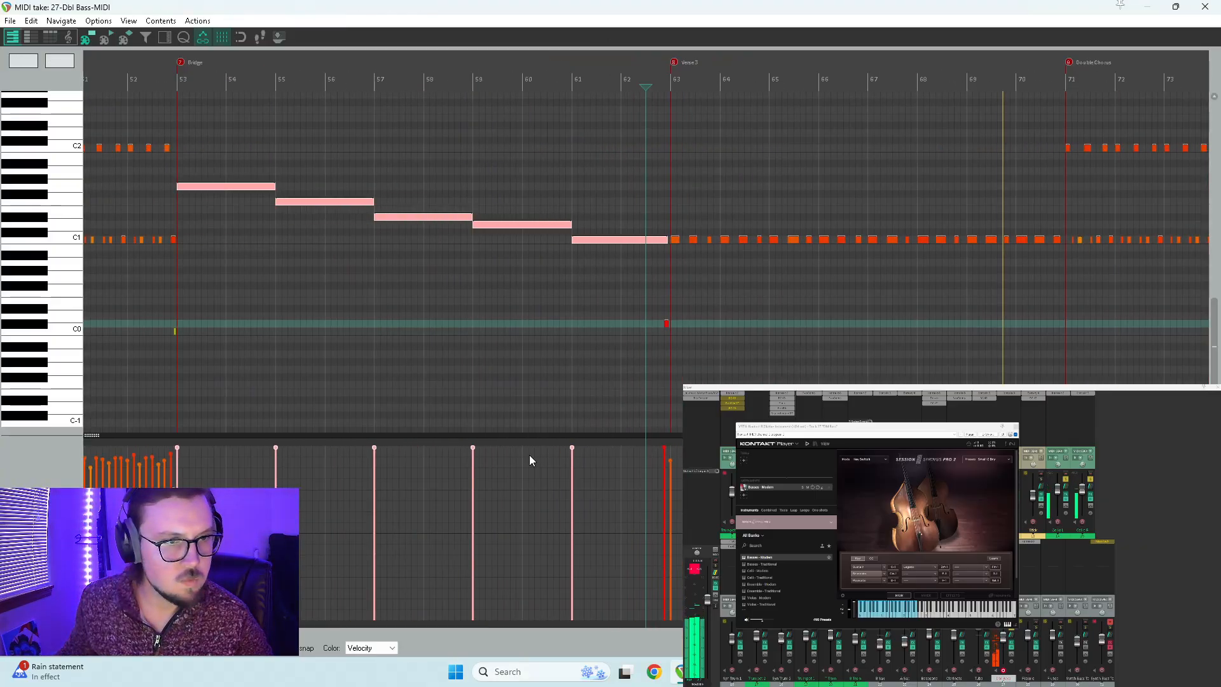
pyautogui.moveTo(177, 460); pyautogui.dragTo(527, 451)
# Step: Copy the C#0 key-switch note from before Verse 3 and place the copy just before Verse 1
pyautogui.press('space')
pyautogui.press('space')
pyautogui.press('Home')
pyautogui.scroll(-5, 471, 369)
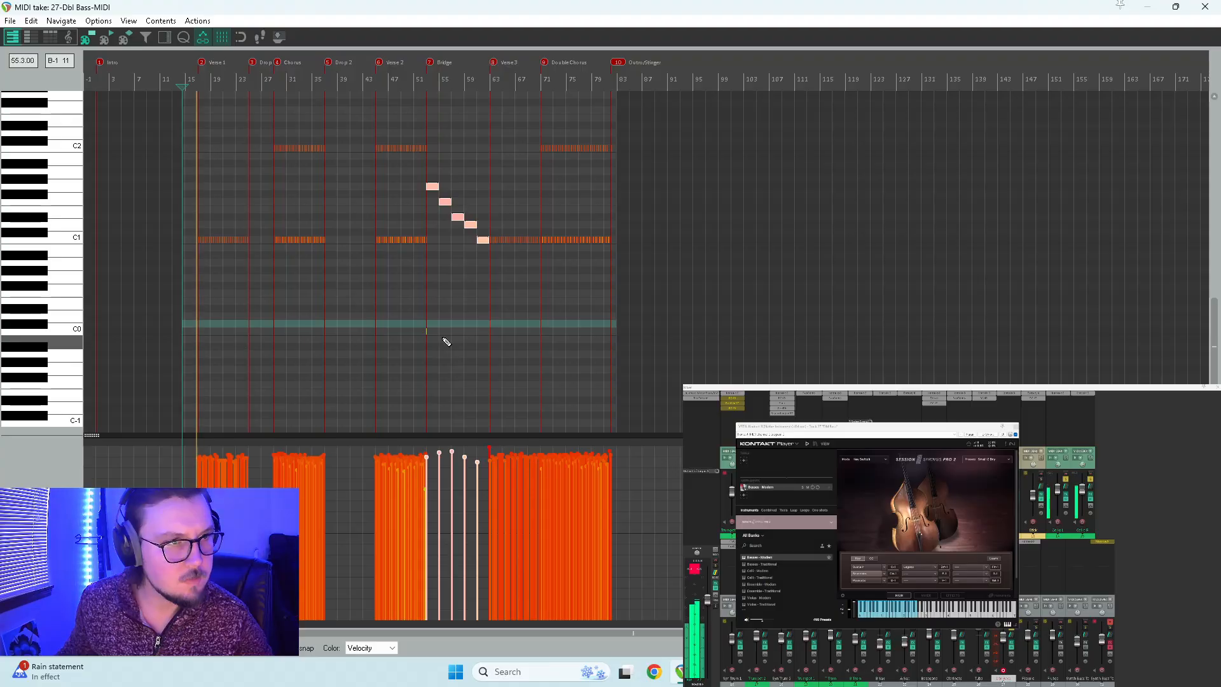
pyautogui.click(495, 327)
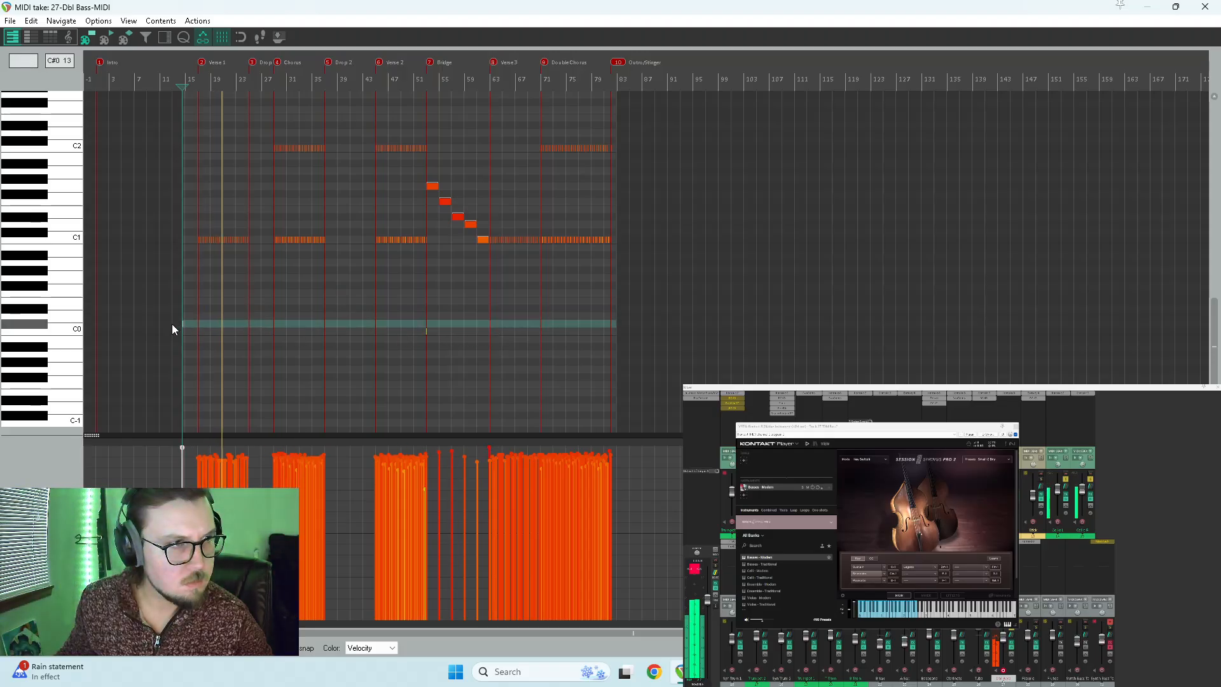
pyautogui.press('space')
pyautogui.press('space')
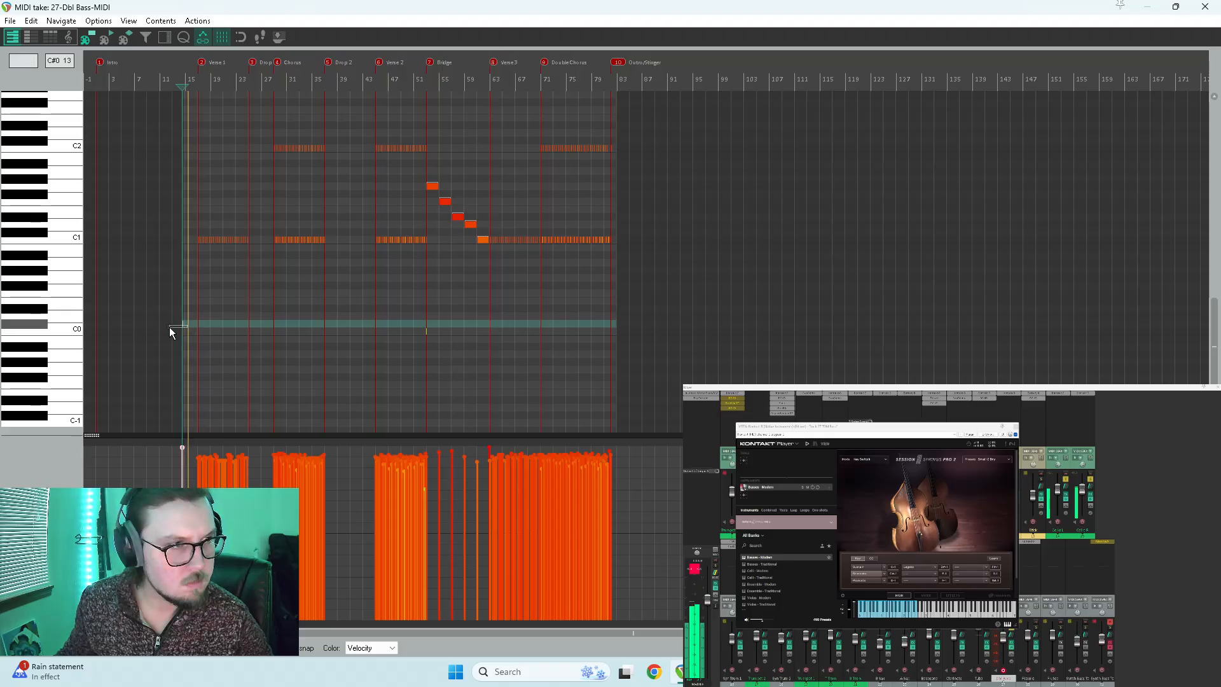
pyautogui.scroll(5, 181, 336)
pyautogui.moveTo(510, 325); pyautogui.dragTo(576, 325)
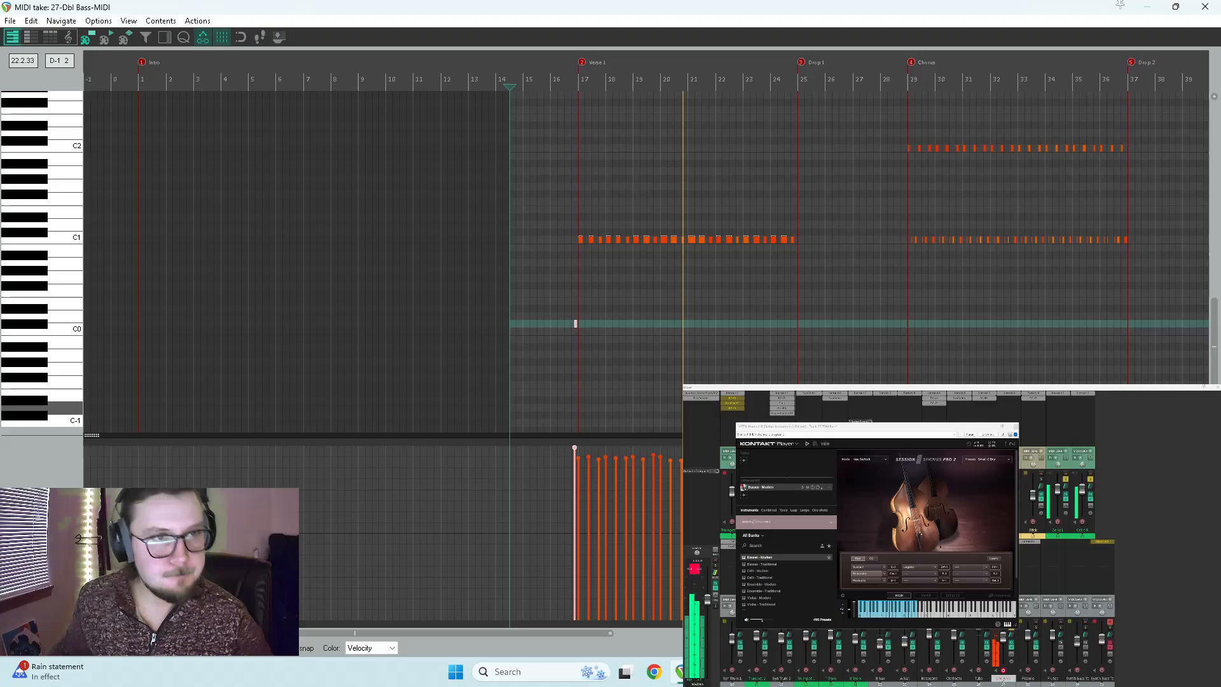
# Step: Select all the Verse 1 double bass notes and move them up one octave to C2
pyautogui.scroll(-4, 636, 337)
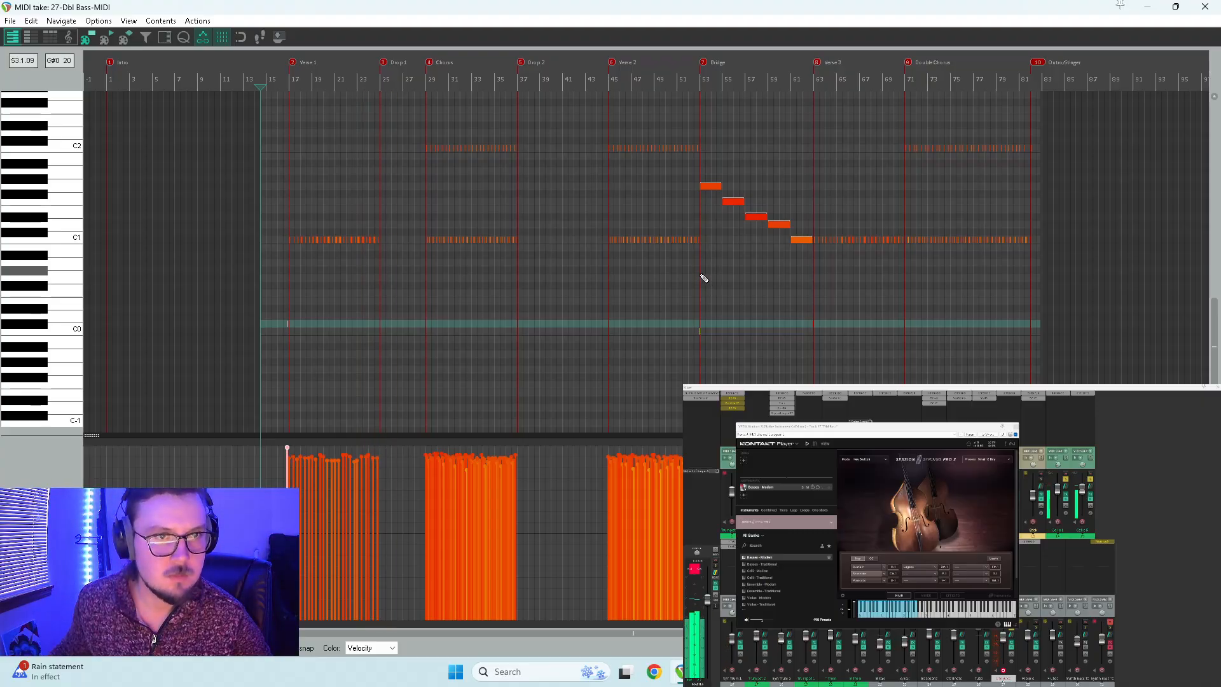
pyautogui.moveTo(355, 234); pyautogui.dragTo(235, 263)
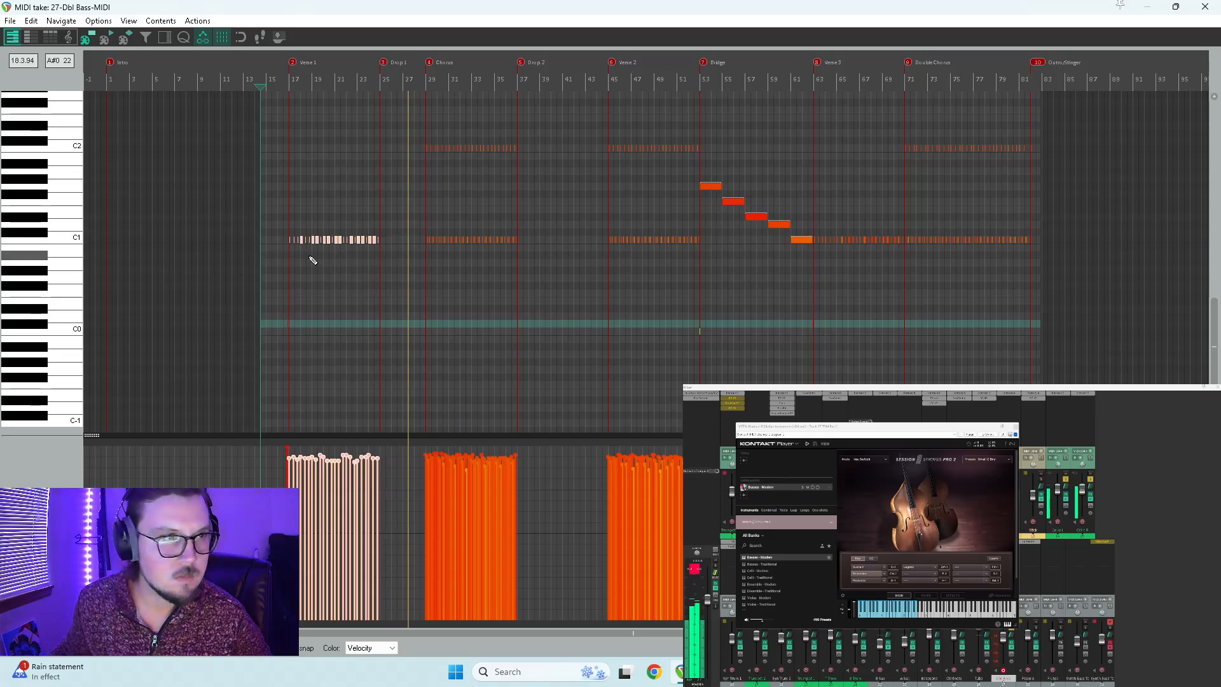
pyautogui.scroll(5, 665, 236)
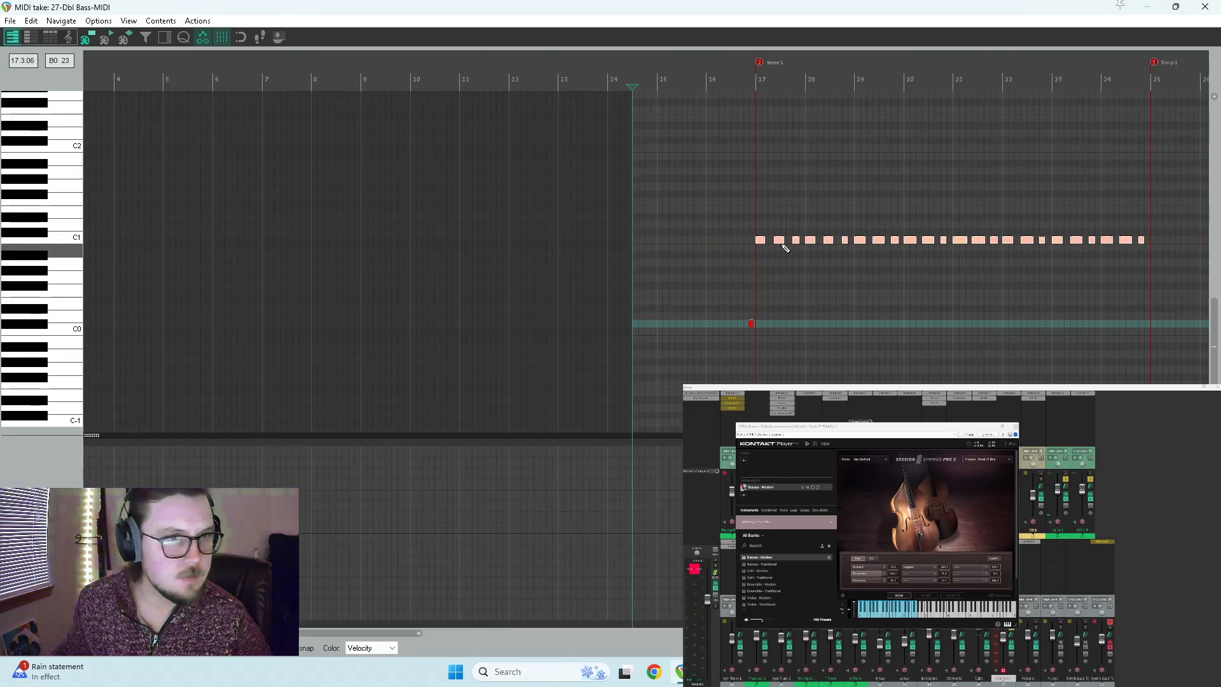
pyautogui.moveTo(758, 239); pyautogui.dragTo(759, 152)
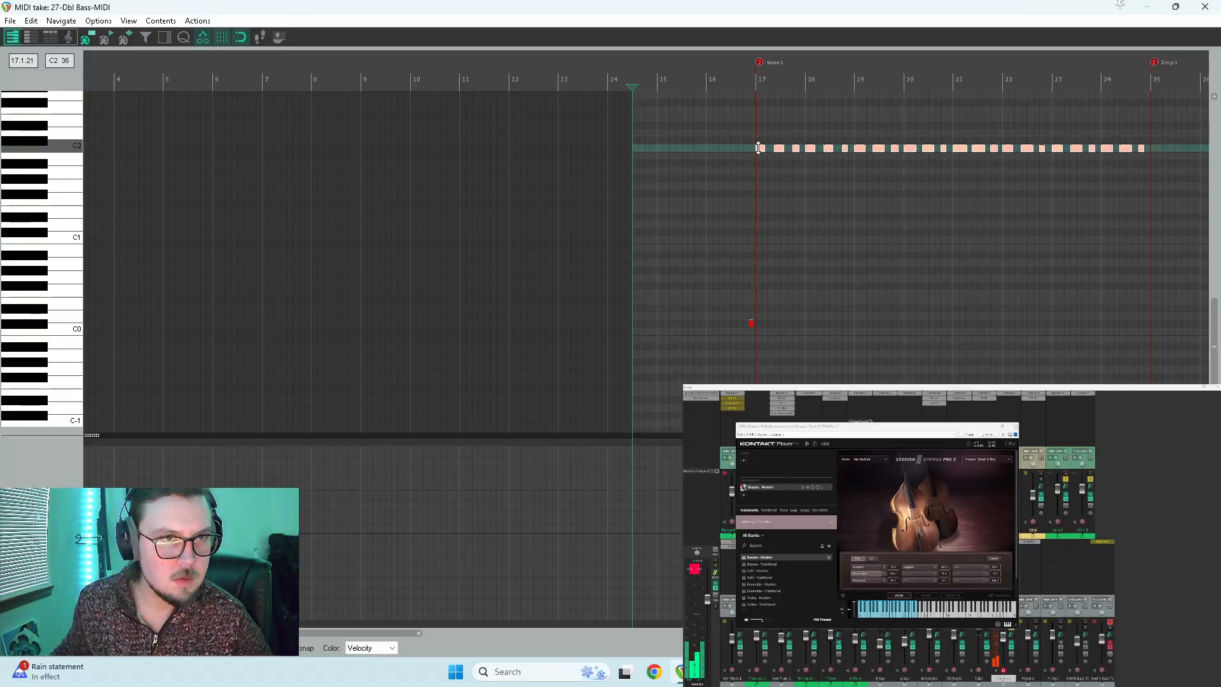
# Step: Place the edit cursor at the start of Verse 1 and play the double bass part from there
pyautogui.click(757, 143)
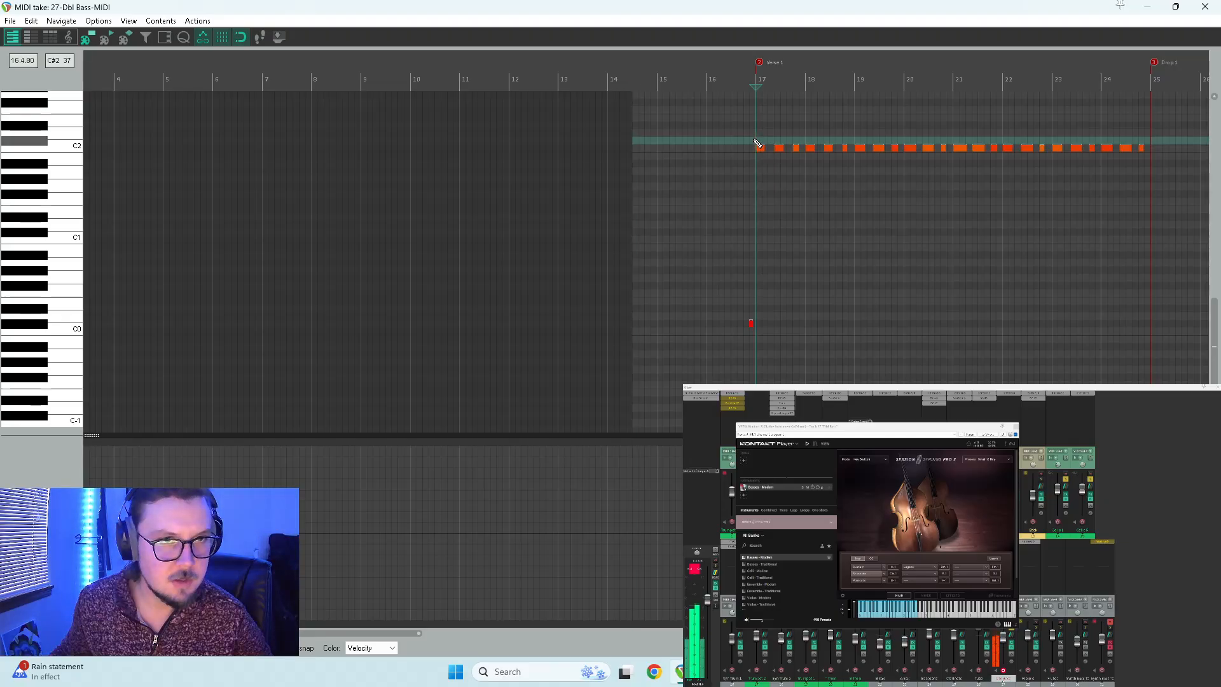
pyautogui.scroll(-5, 757, 142)
pyautogui.press('space')
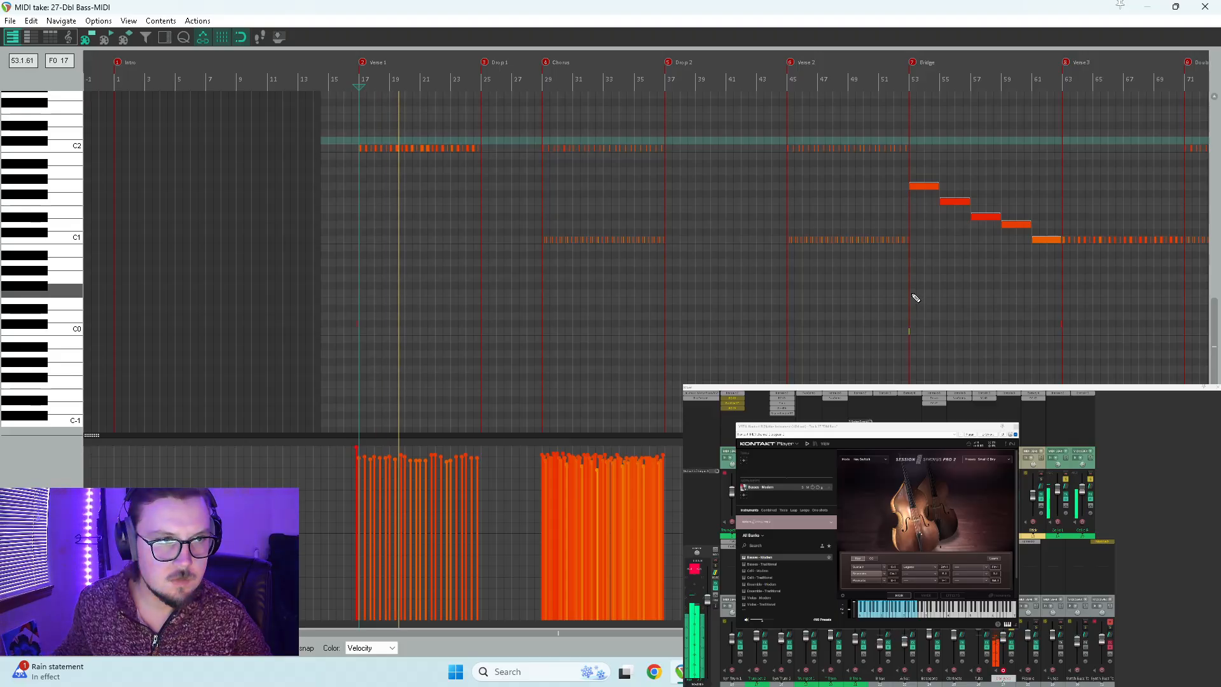
pyautogui.scroll(-3, 826, 261)
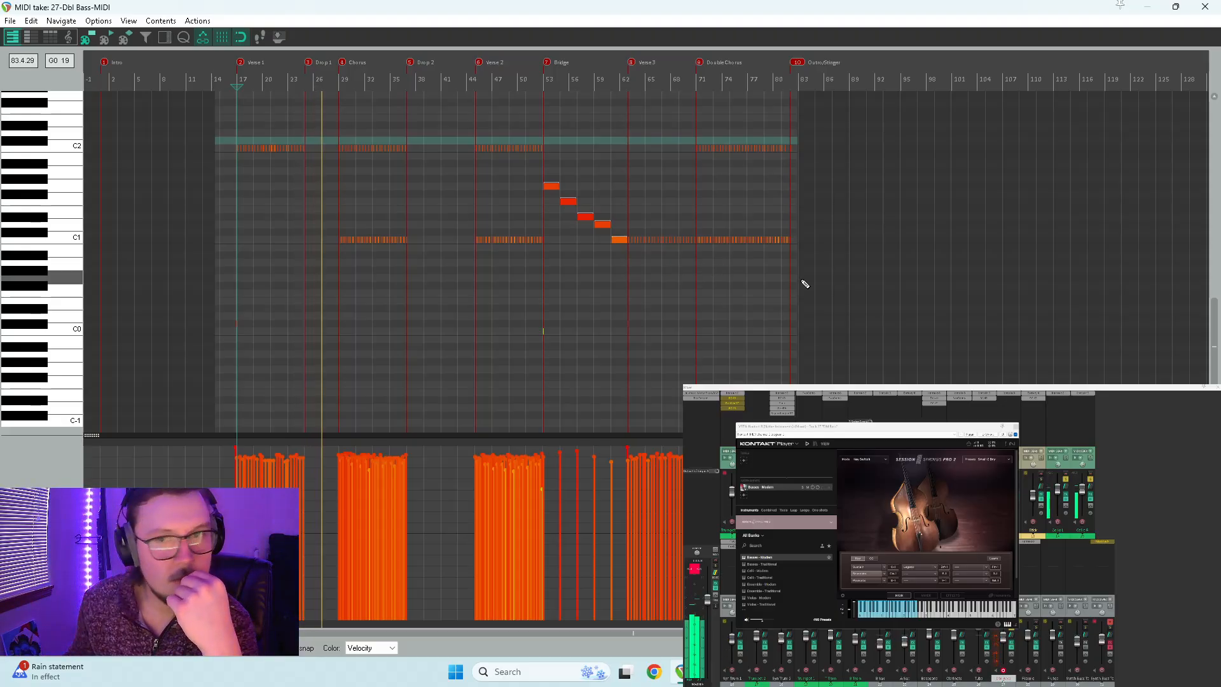
# Step: Reopen the Dbl Bass track's Kontakt 8 instrument, show its Effects page and move the window over the MIDI editor
pyautogui.click(1016, 427)
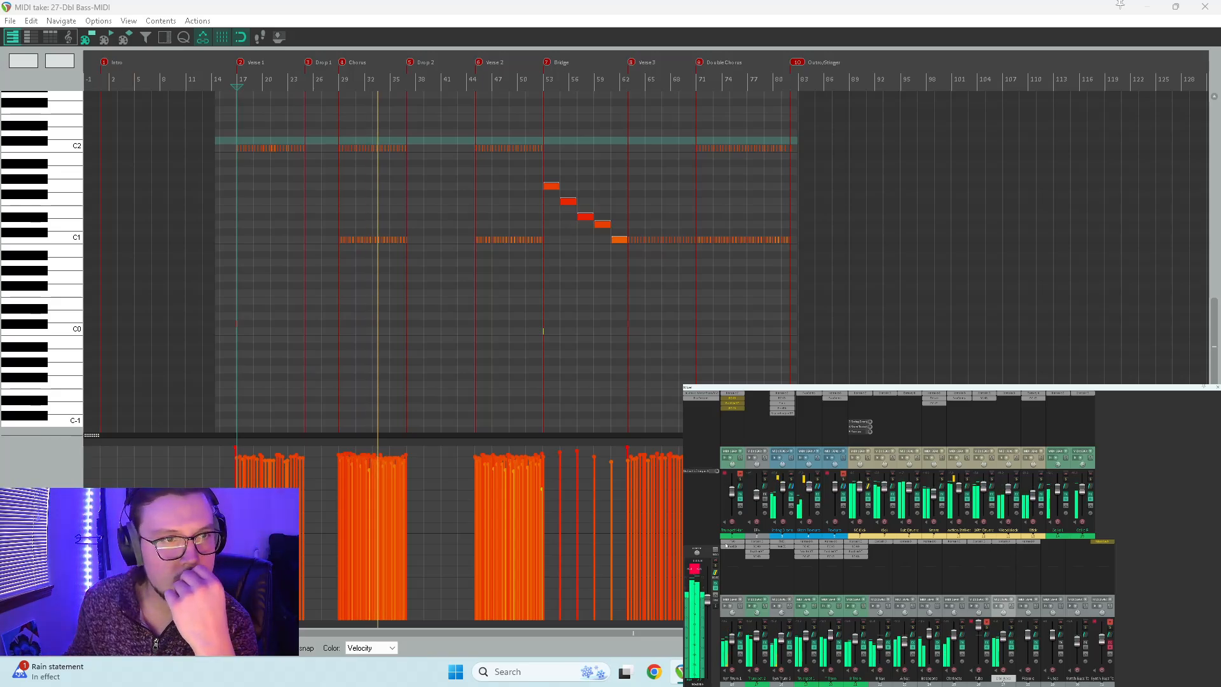
pyautogui.click(725, 544)
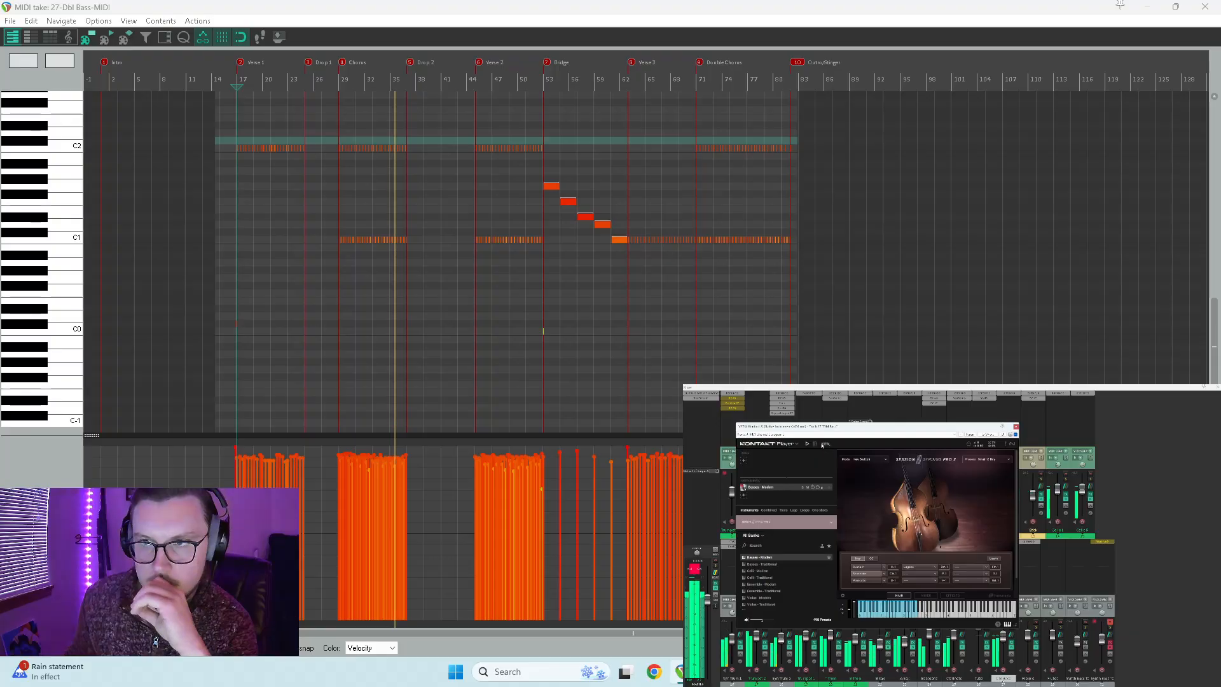
pyautogui.click(926, 595)
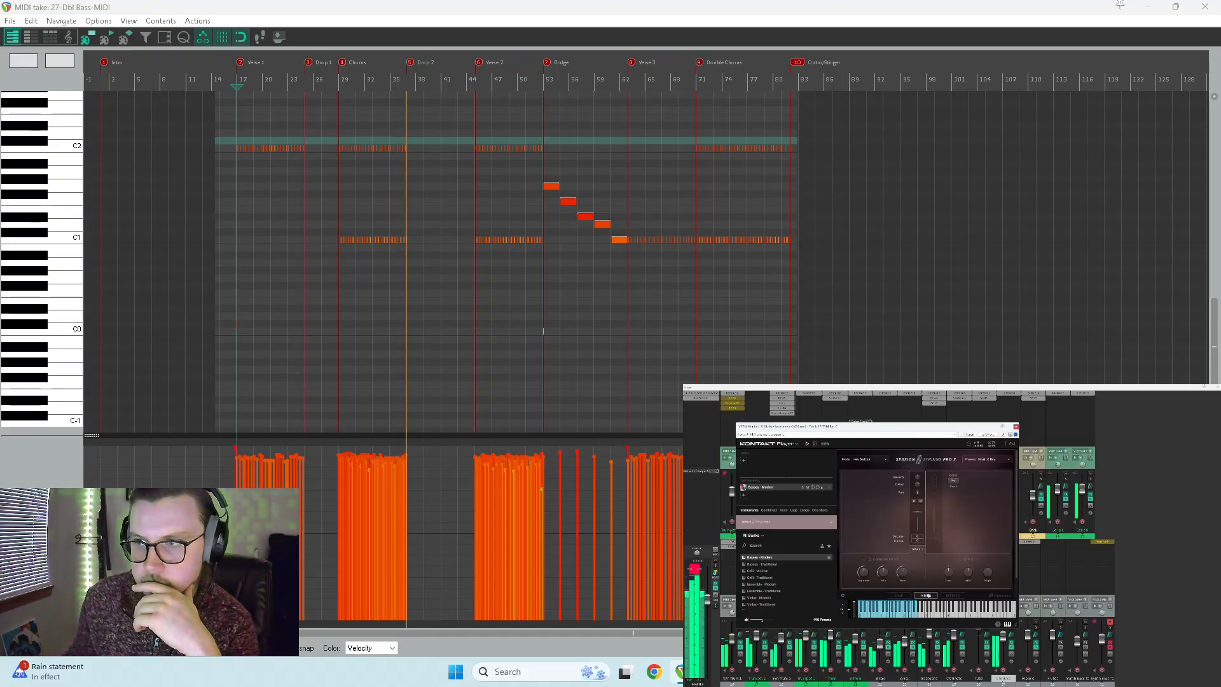
pyautogui.click(952, 595)
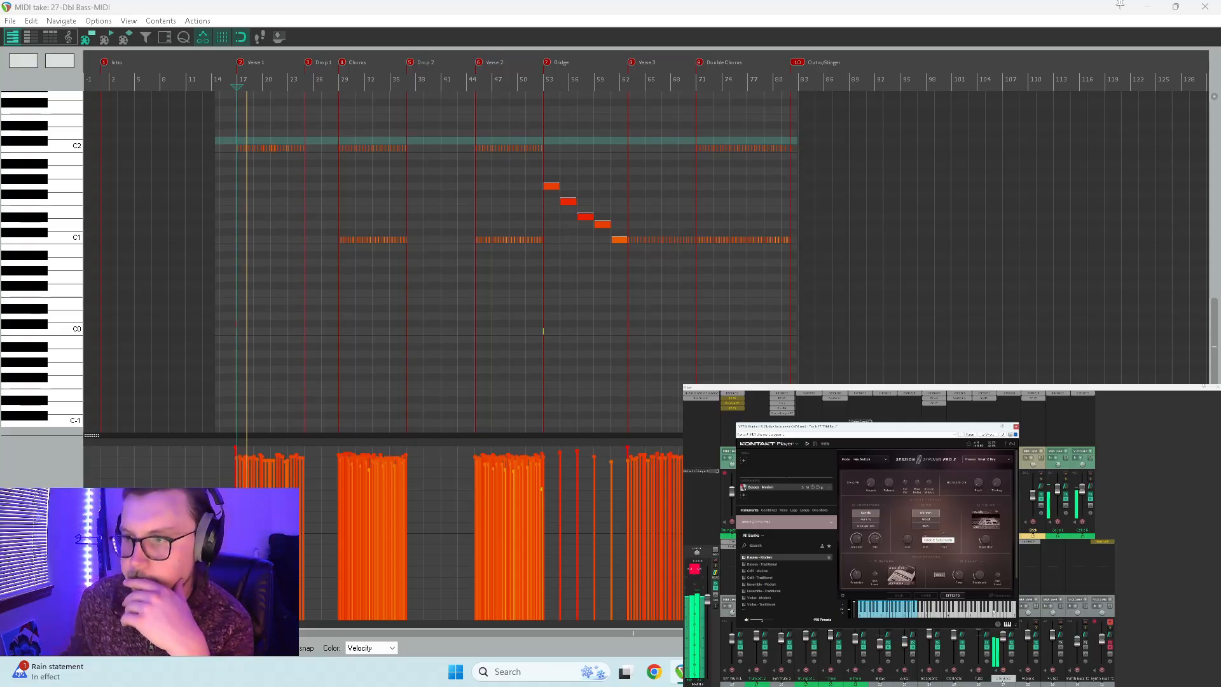
pyautogui.moveTo(963, 427); pyautogui.dragTo(997, 125)
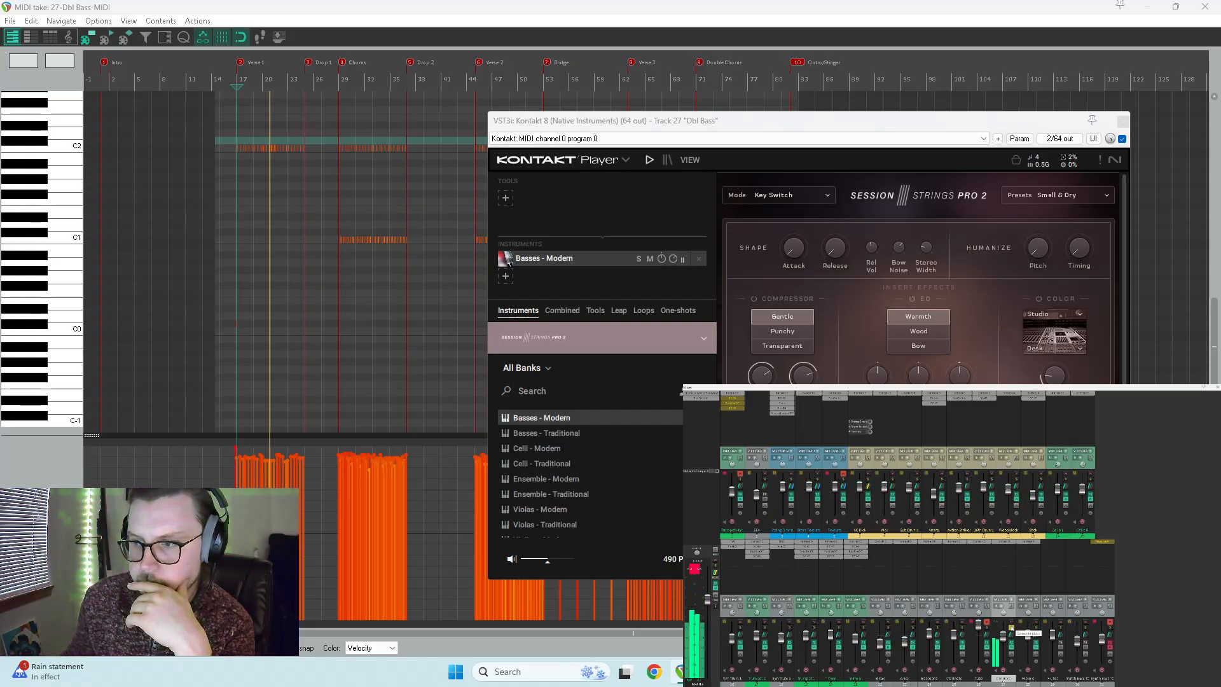
# Step: Solo the Dbl Bass track, turn on the compressor and EQ in its basses instrument, and choose the Wood EQ setting
pyautogui.click(926, 246)
pyautogui.moveTo(926, 240); pyautogui.dragTo(897, 252)
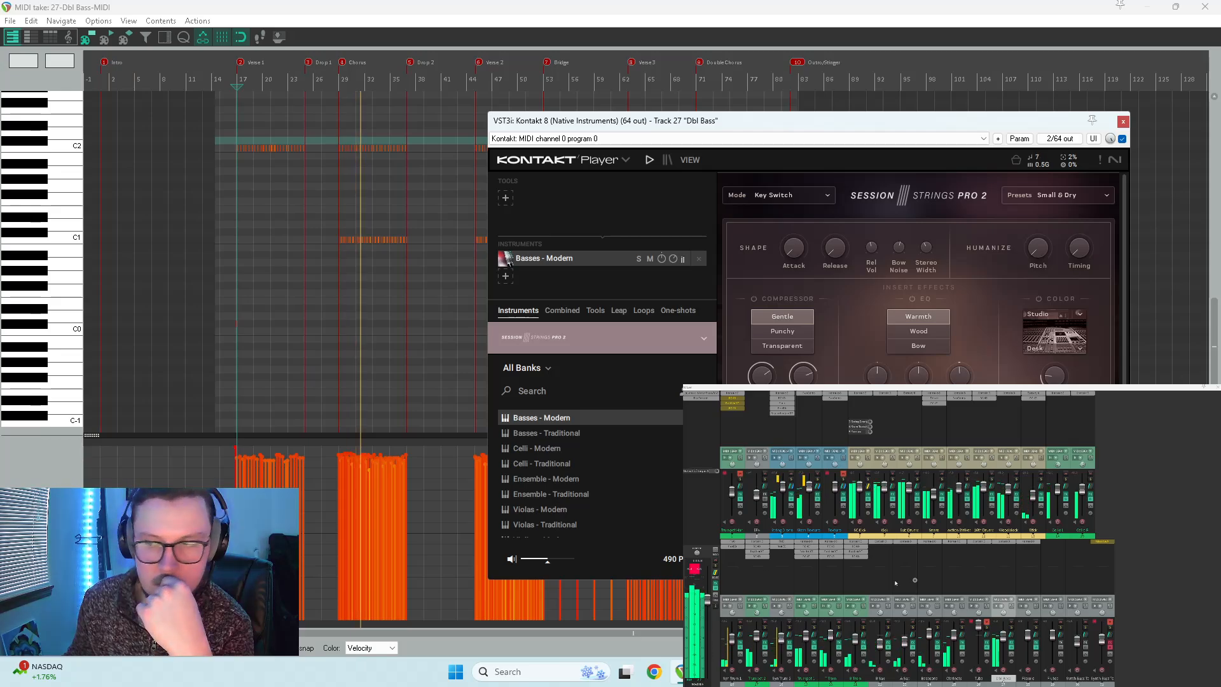
pyautogui.click(1010, 627)
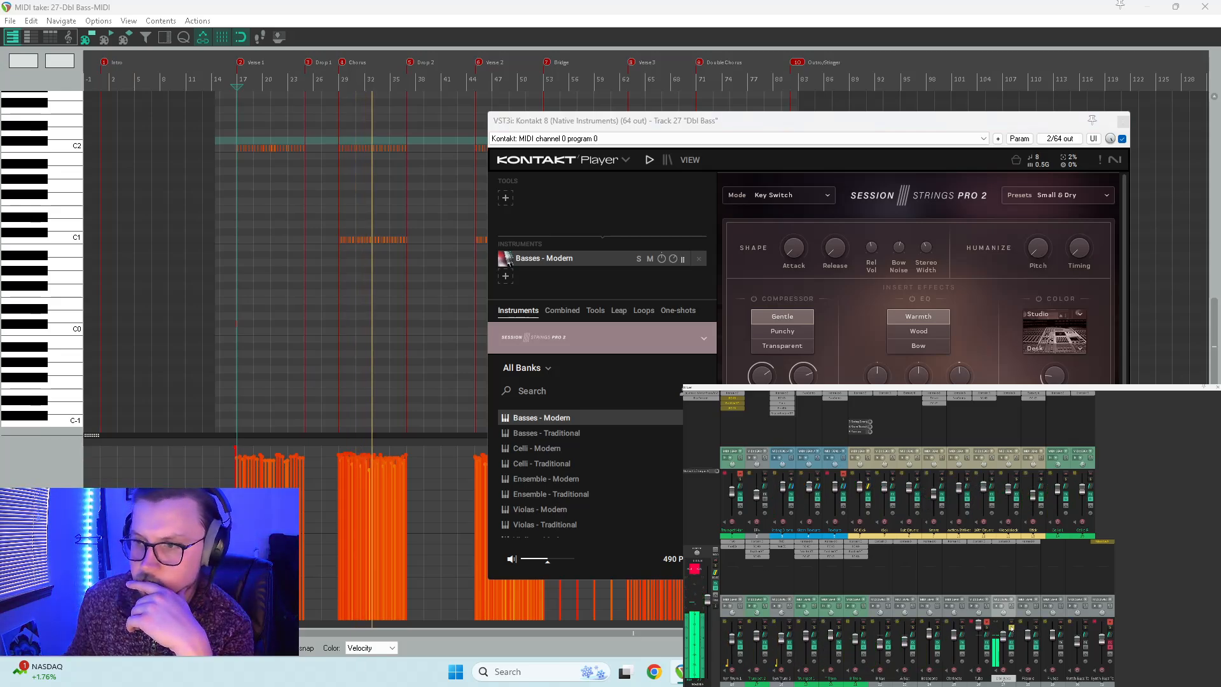
pyautogui.click(754, 297)
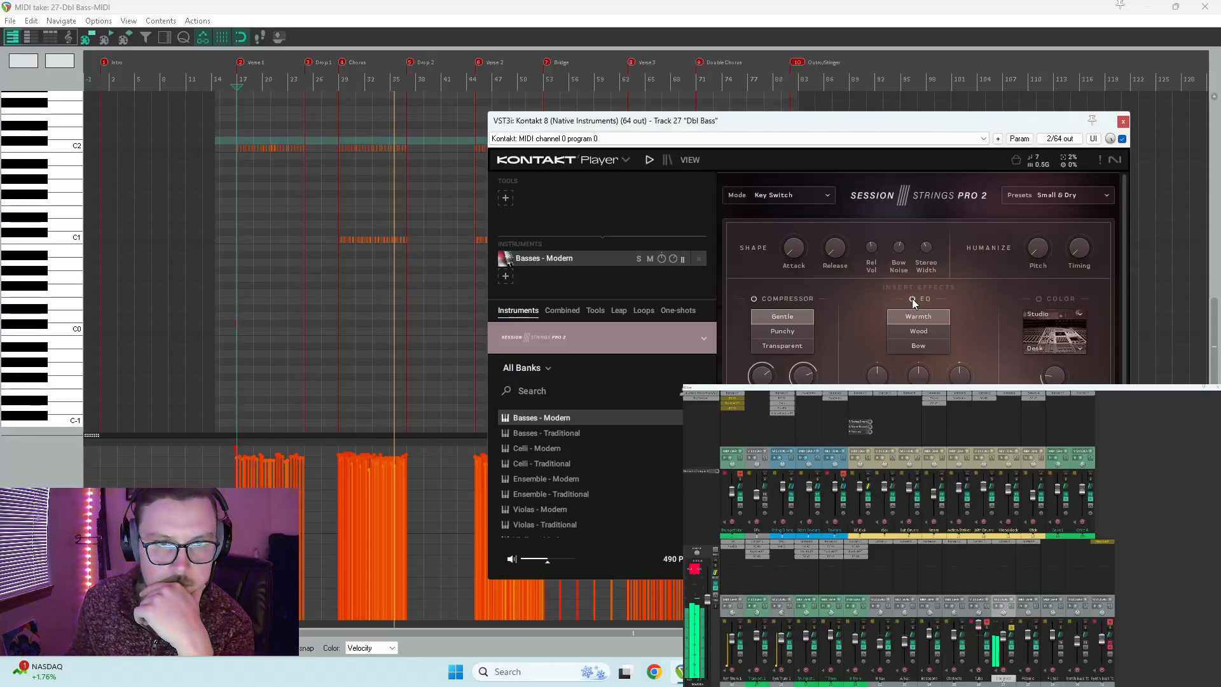
pyautogui.click(924, 330)
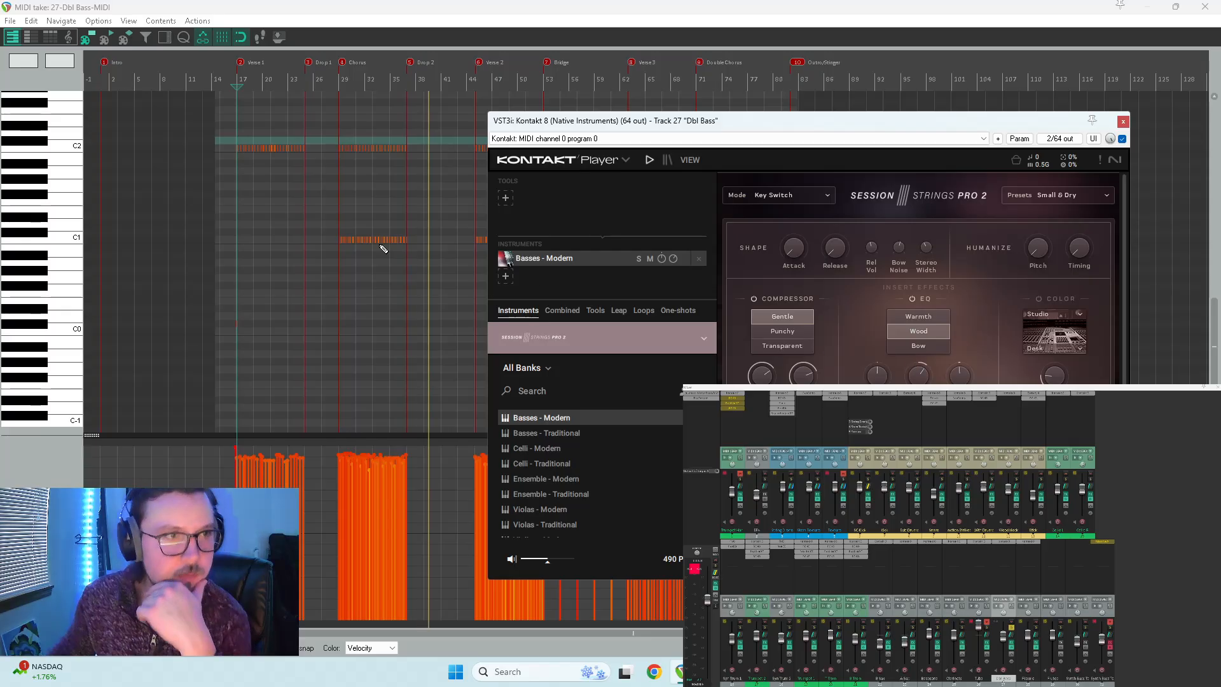
# Step: Close the Kontakt instrument, place the edit cursor near the start of the Chorus and play the full mix
pyautogui.click(348, 270)
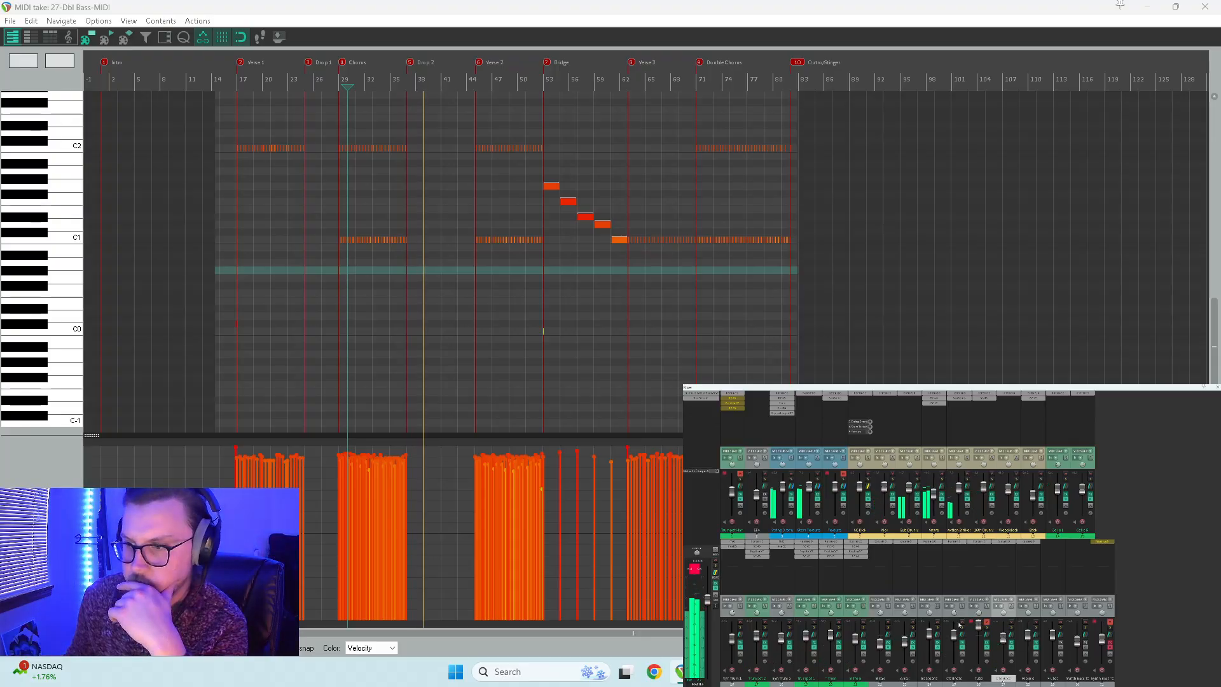
pyautogui.press('space')
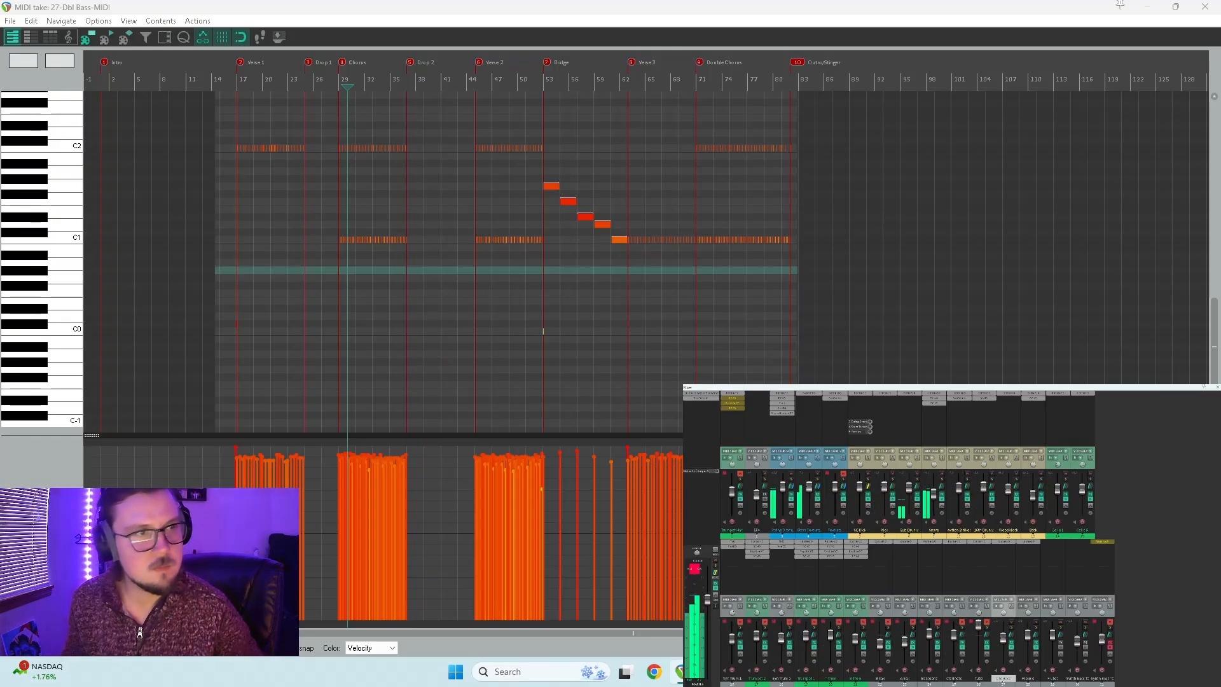
# Step: Listen to the mix, select the five long Bridge notes in the double bass part and lower their velocities slightly
pyautogui.press('space')
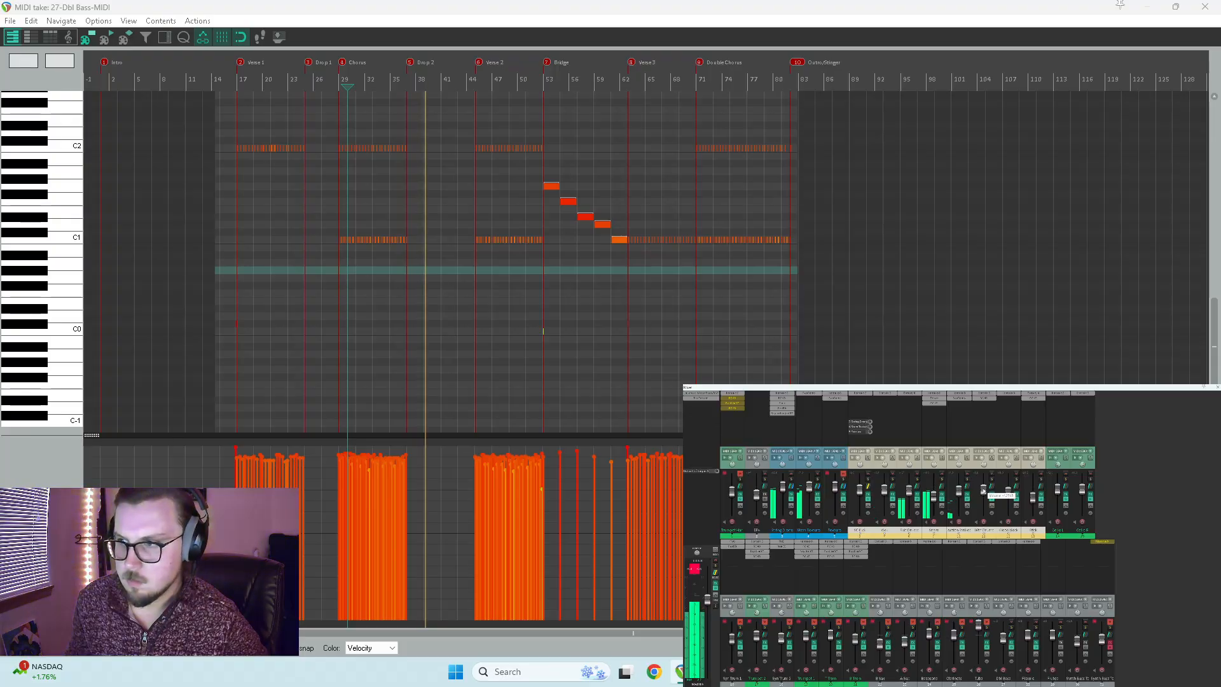
pyautogui.click(790, 469)
pyautogui.keyDown('shift'); pyautogui.click(816, 469); pyautogui.keyUp('shift')
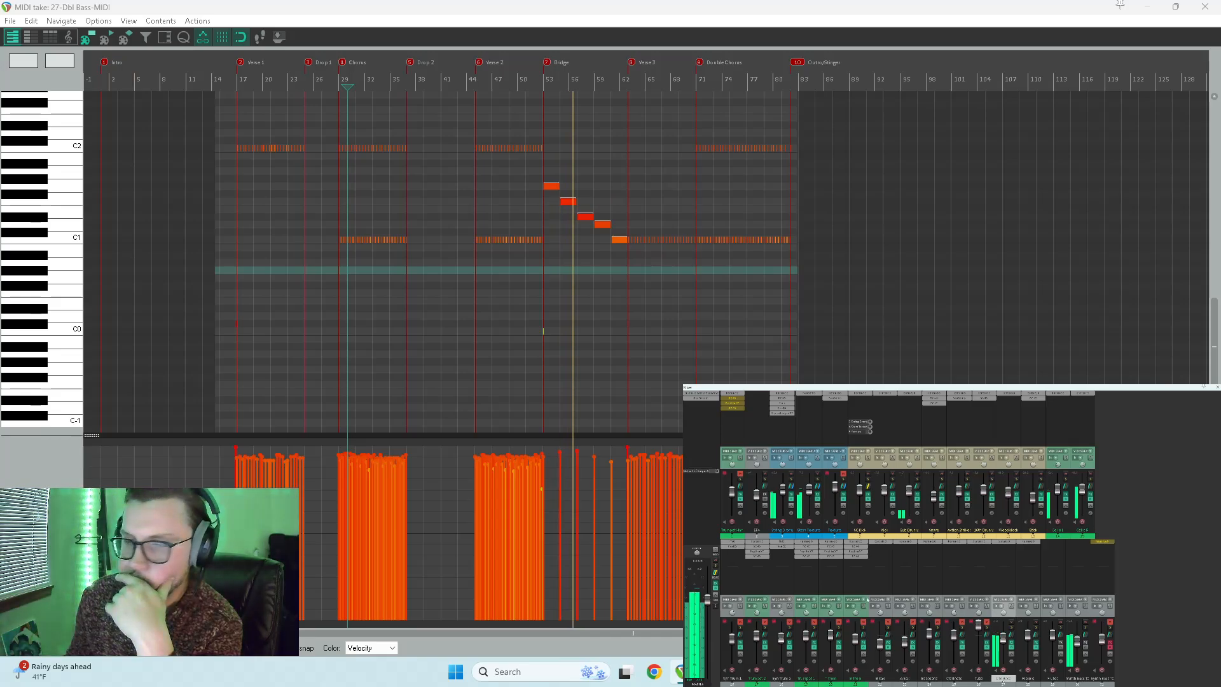
pyautogui.moveTo(547, 183); pyautogui.dragTo(619, 246)
pyautogui.moveTo(577, 451); pyautogui.dragTo(577, 459)
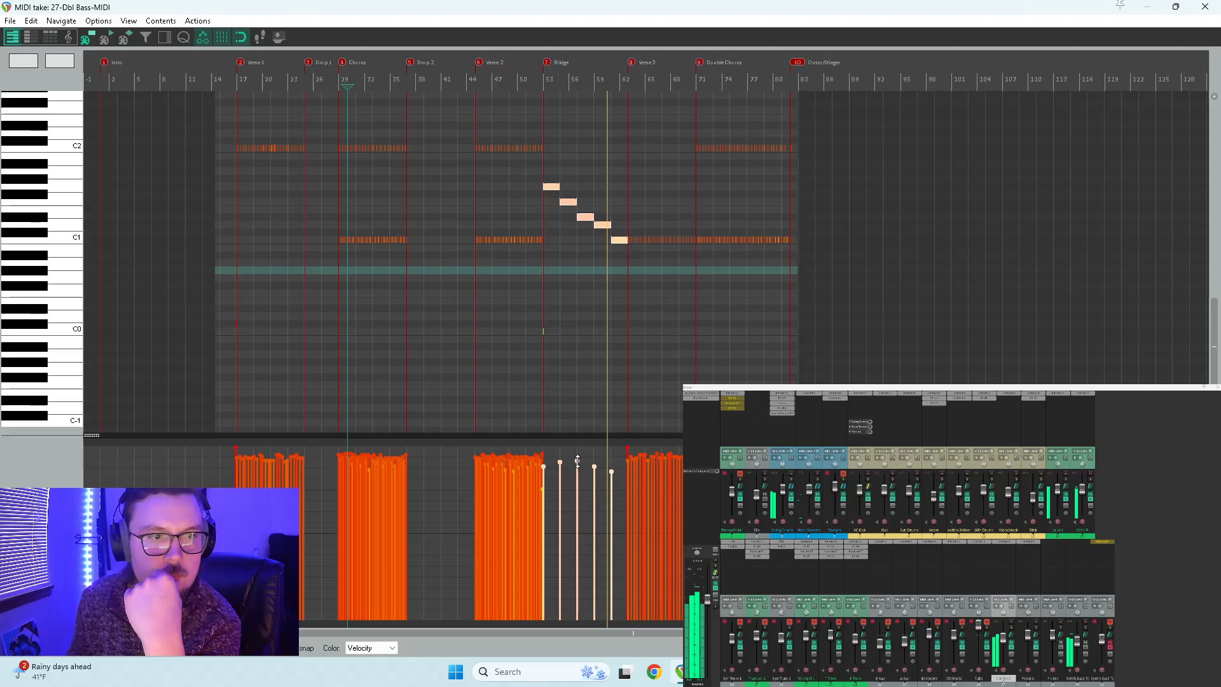
# Step: Close the MIDI editor and the Dbl Bass instrument window, and play the arrangement around the Bridge
pyautogui.click(1206, 6)
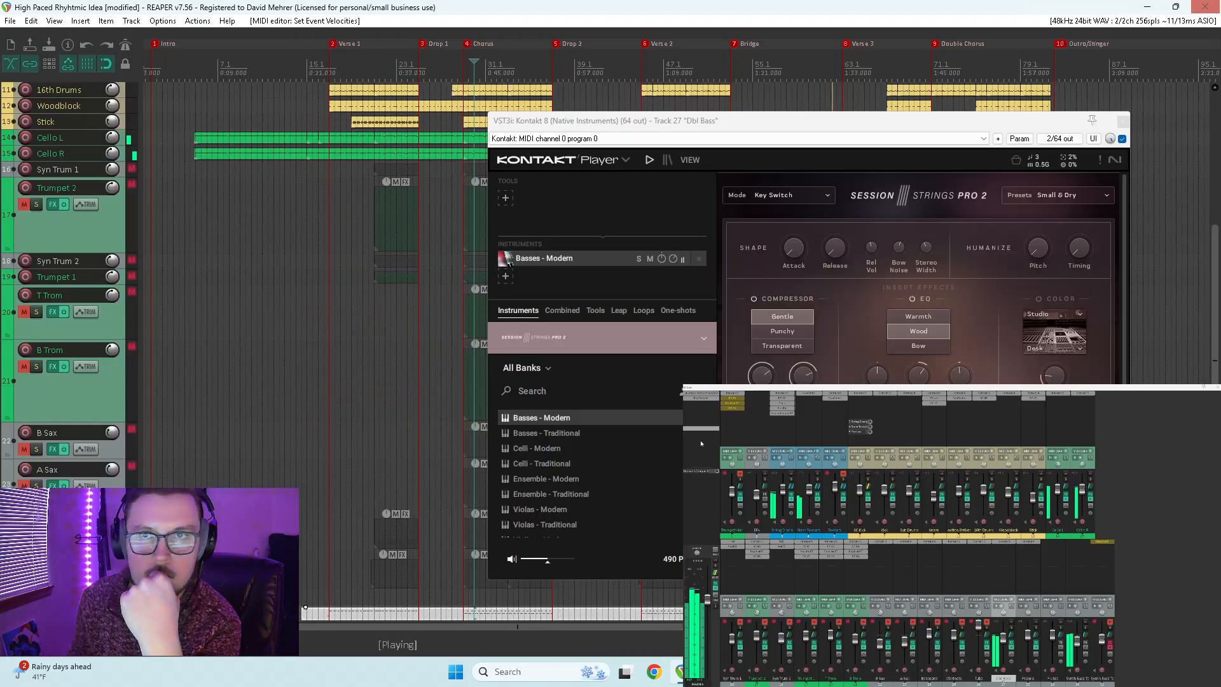
pyautogui.click(1122, 122)
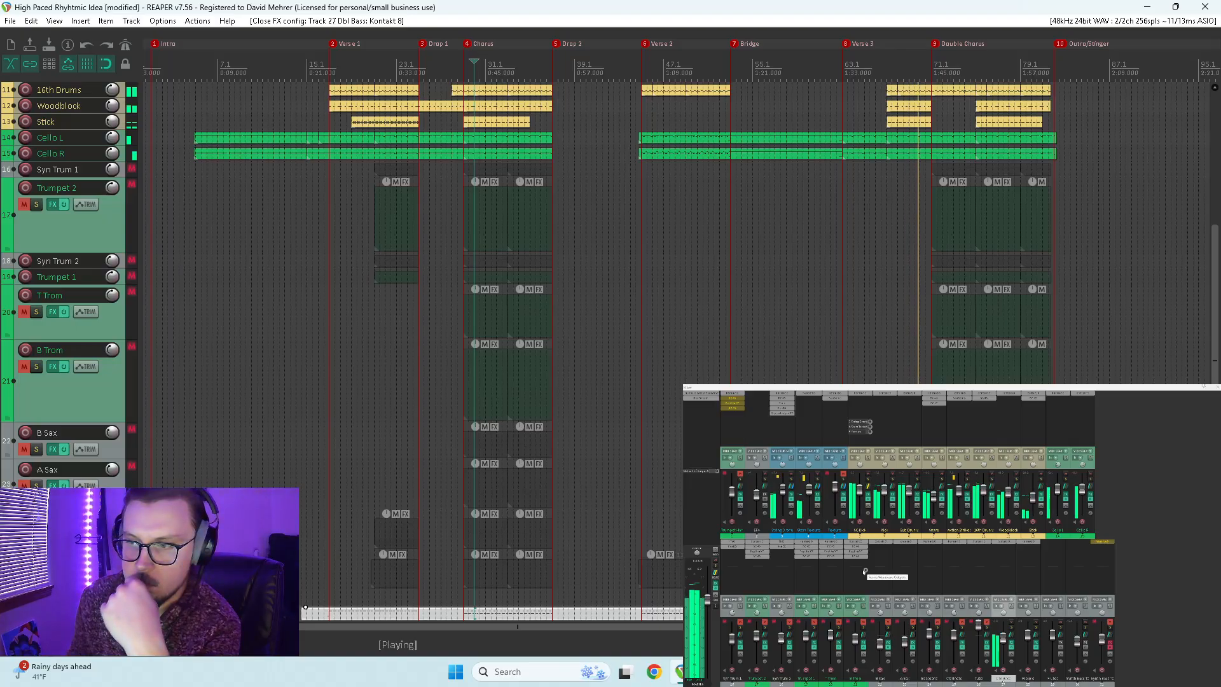
pyautogui.click(734, 320)
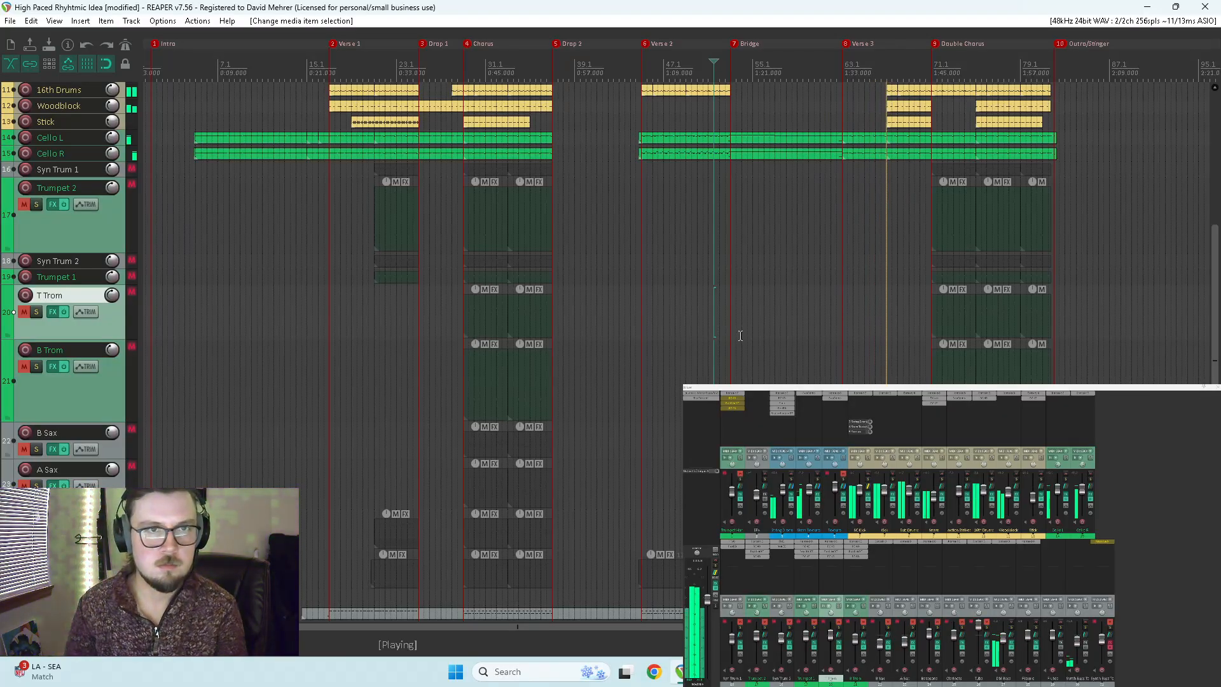
pyautogui.click(777, 280)
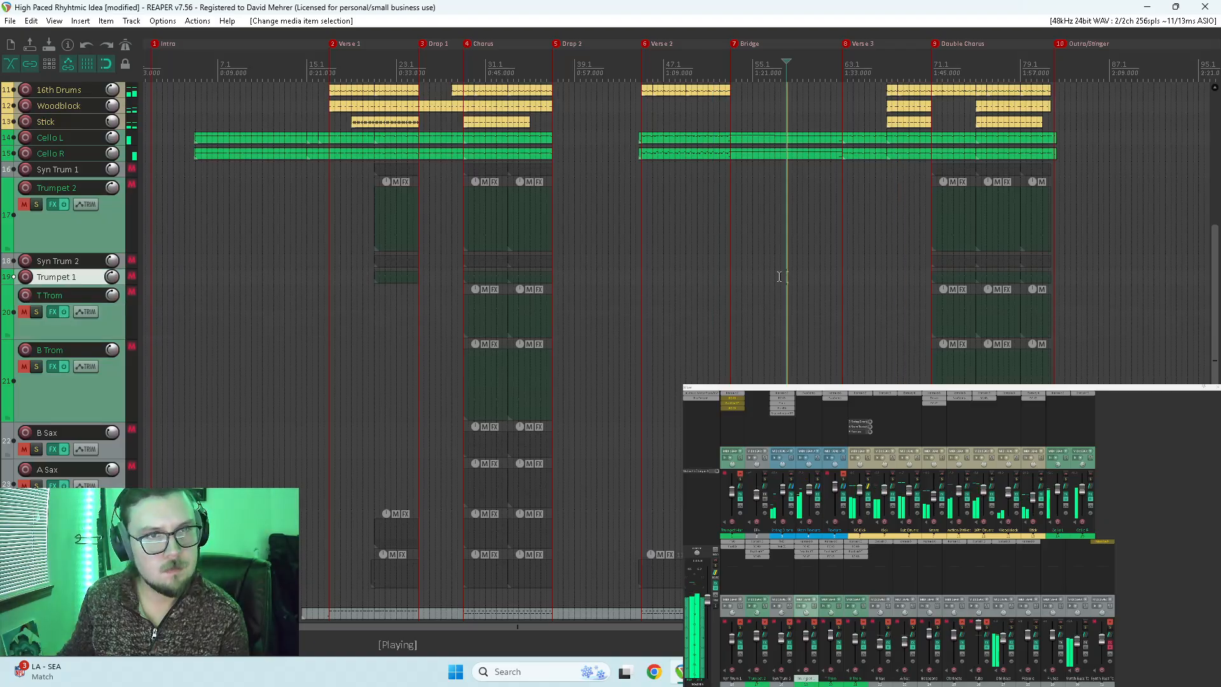
pyautogui.click(726, 181)
# Step: Reopen the Dbl Bass MIDI item, lower the five Bridge notes' velocities considerably further and play from just before the Bridge
pyautogui.scroll(-6, 62, 282)
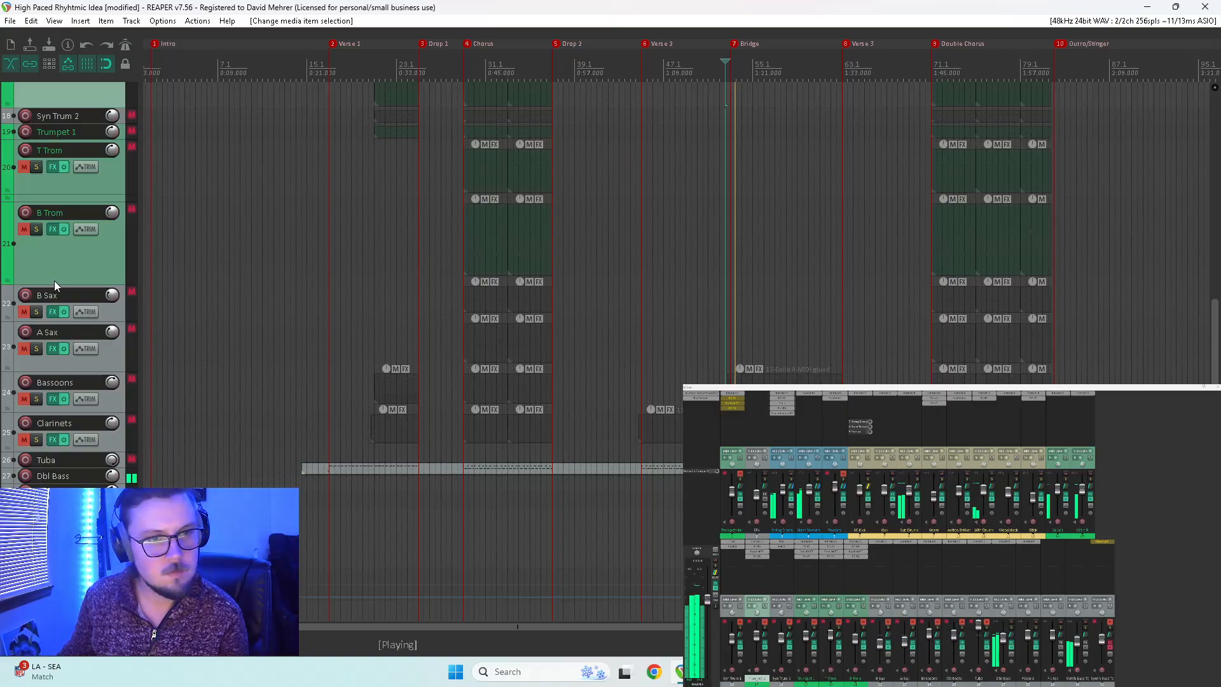
pyautogui.doubleClick(573, 443)
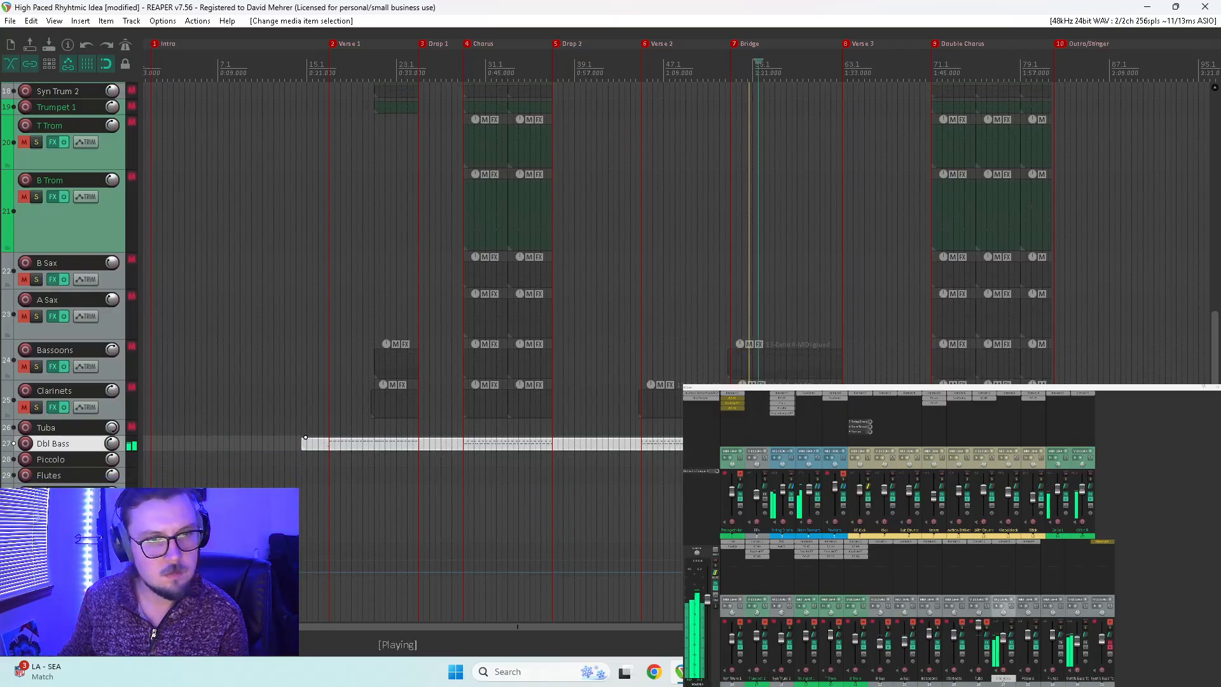
pyautogui.moveTo(577, 462); pyautogui.dragTo(579, 494)
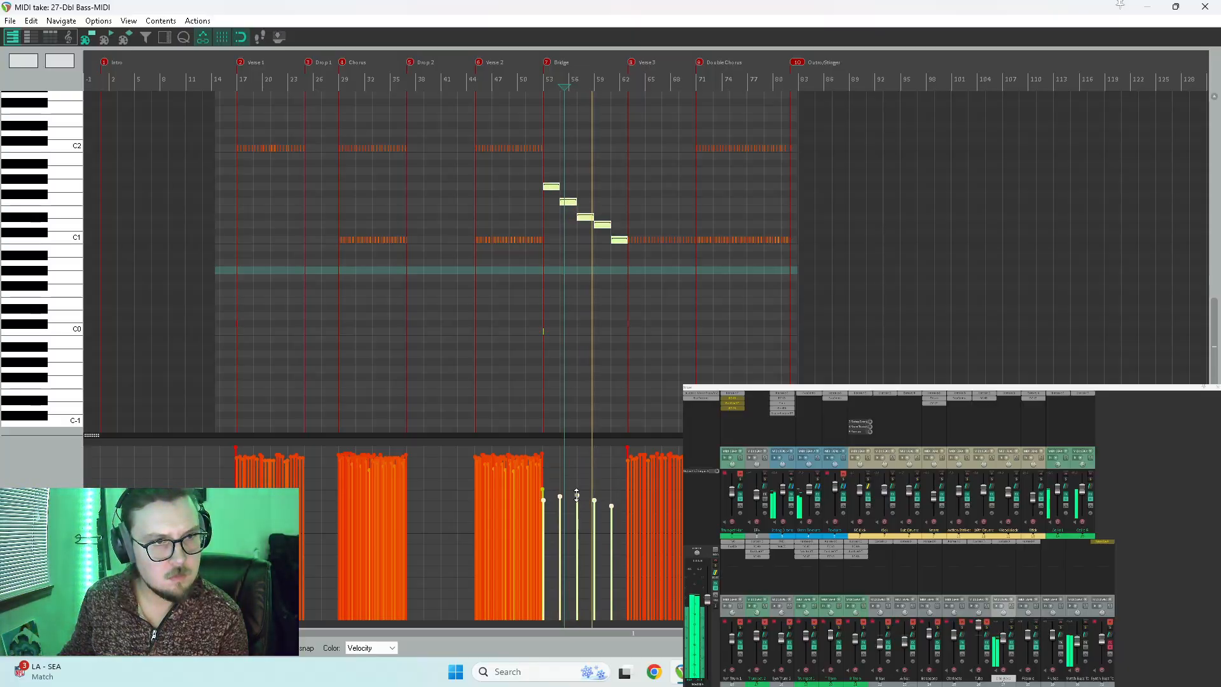
pyautogui.moveTo(578, 506); pyautogui.dragTo(577, 521)
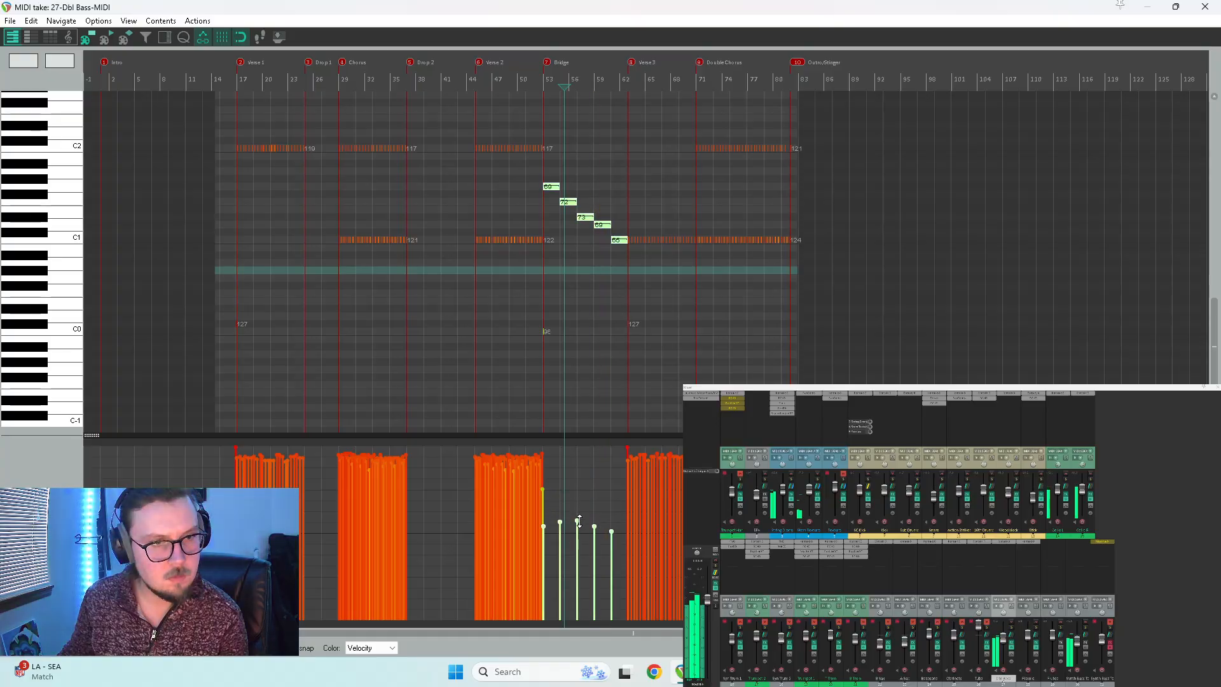
pyautogui.click(534, 382)
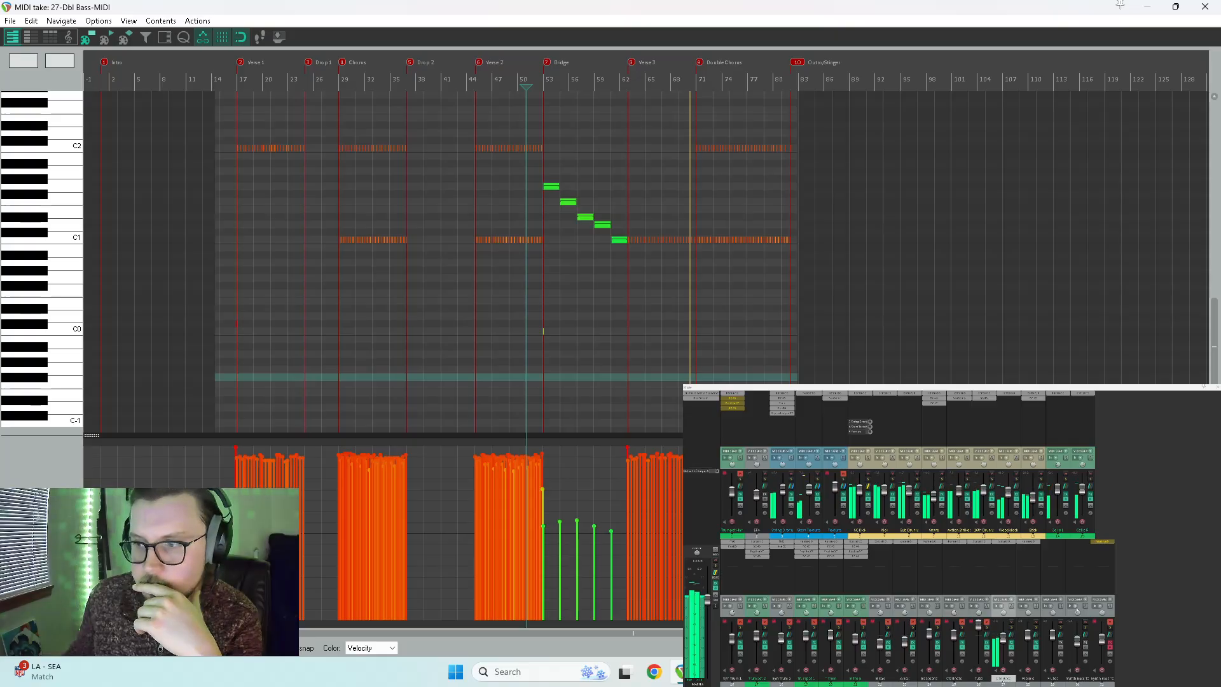
# Step: Open the Piccolo track's Kontakt 8 instrument, enlarge its window and close the MIDI editor behind it
pyautogui.click(1033, 541)
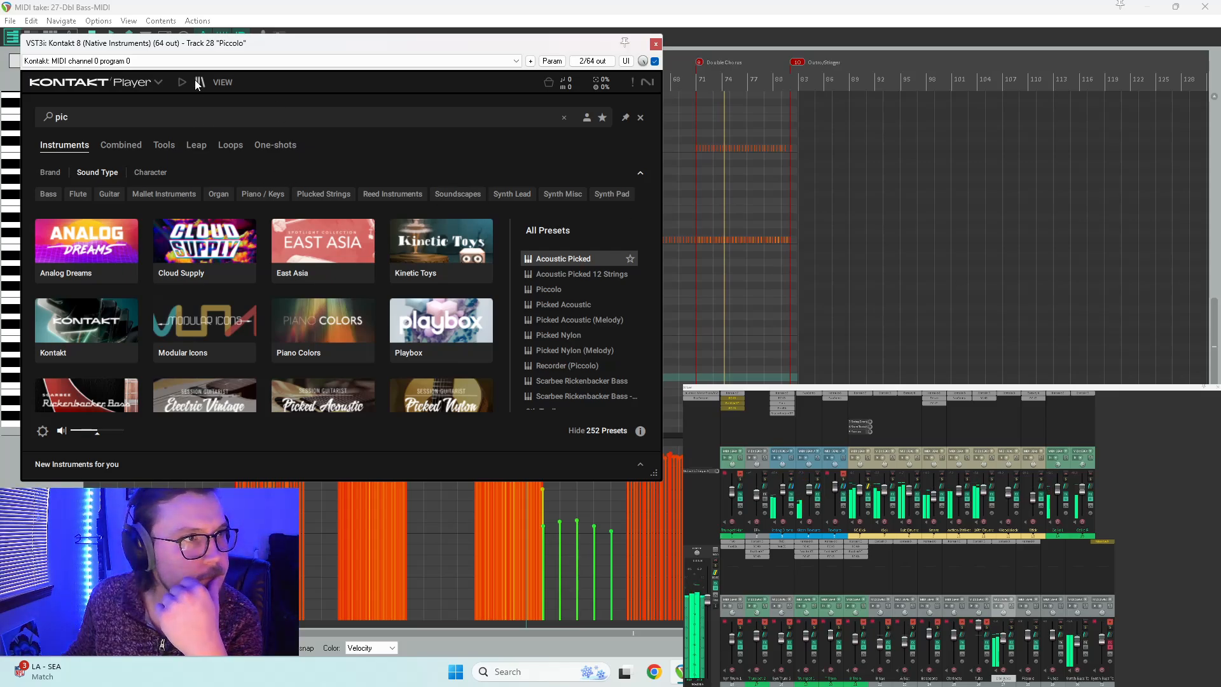
pyautogui.moveTo(655, 475); pyautogui.dragTo(690, 450)
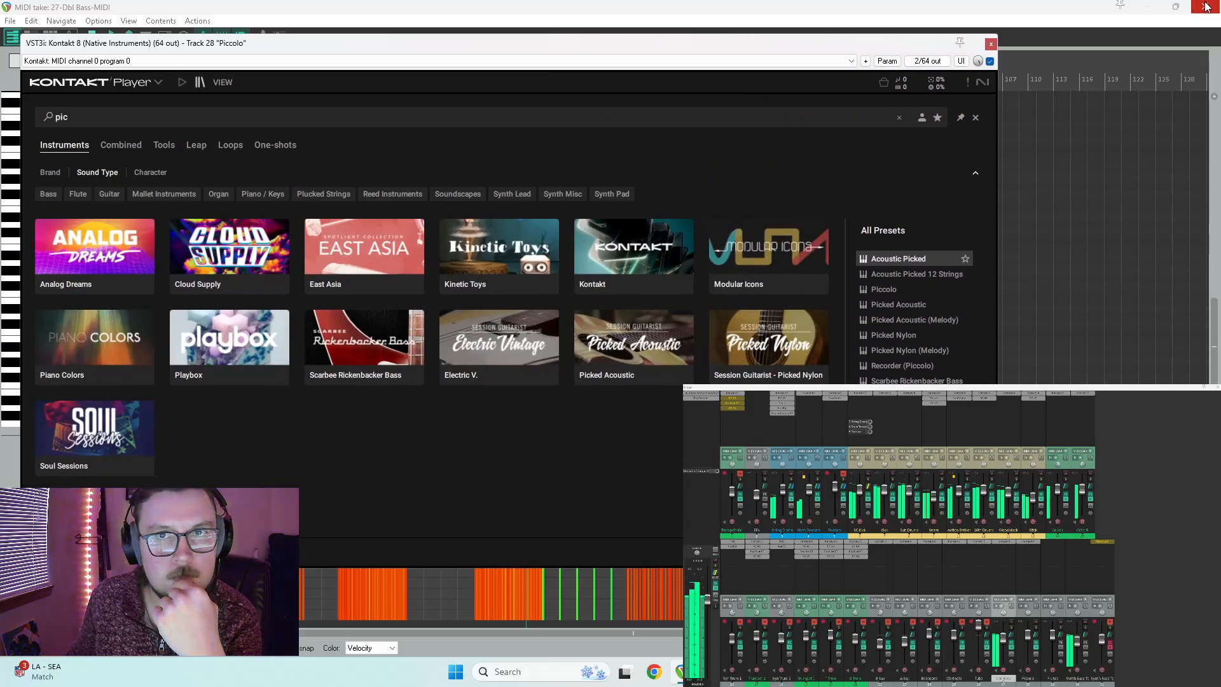
pyautogui.click(1205, 7)
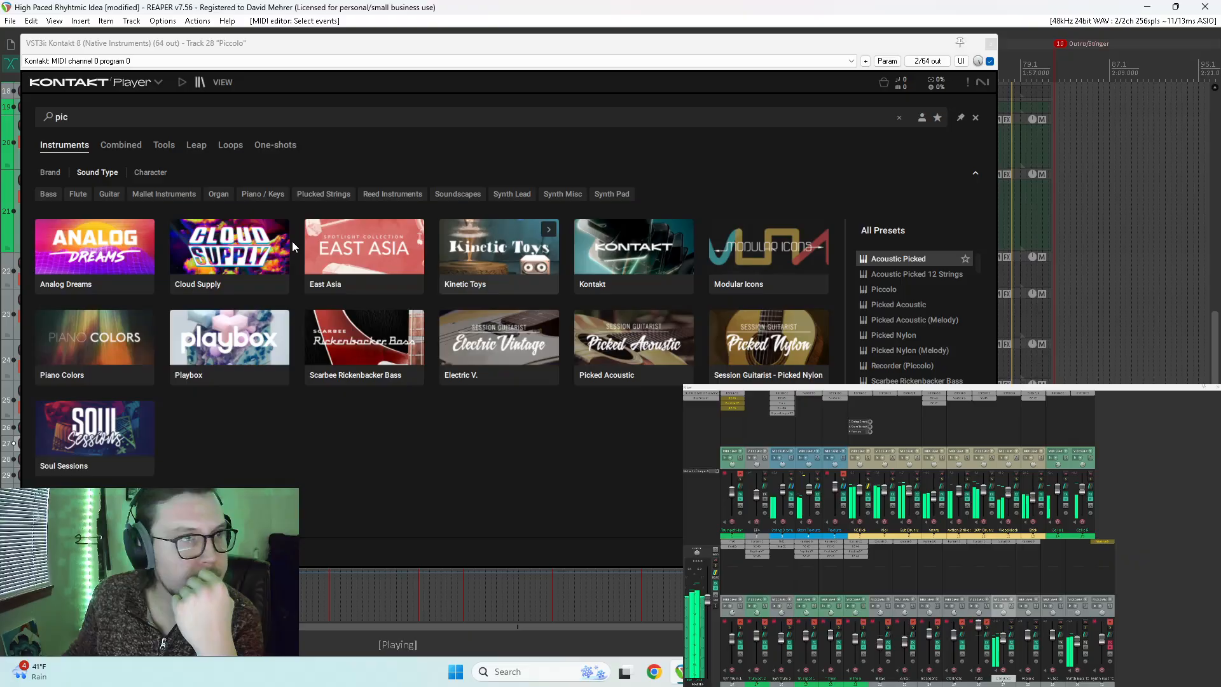
# Step: Replace the Kontakt browser search with "piccol" and load the Piccolo preset
pyautogui.click(173, 119)
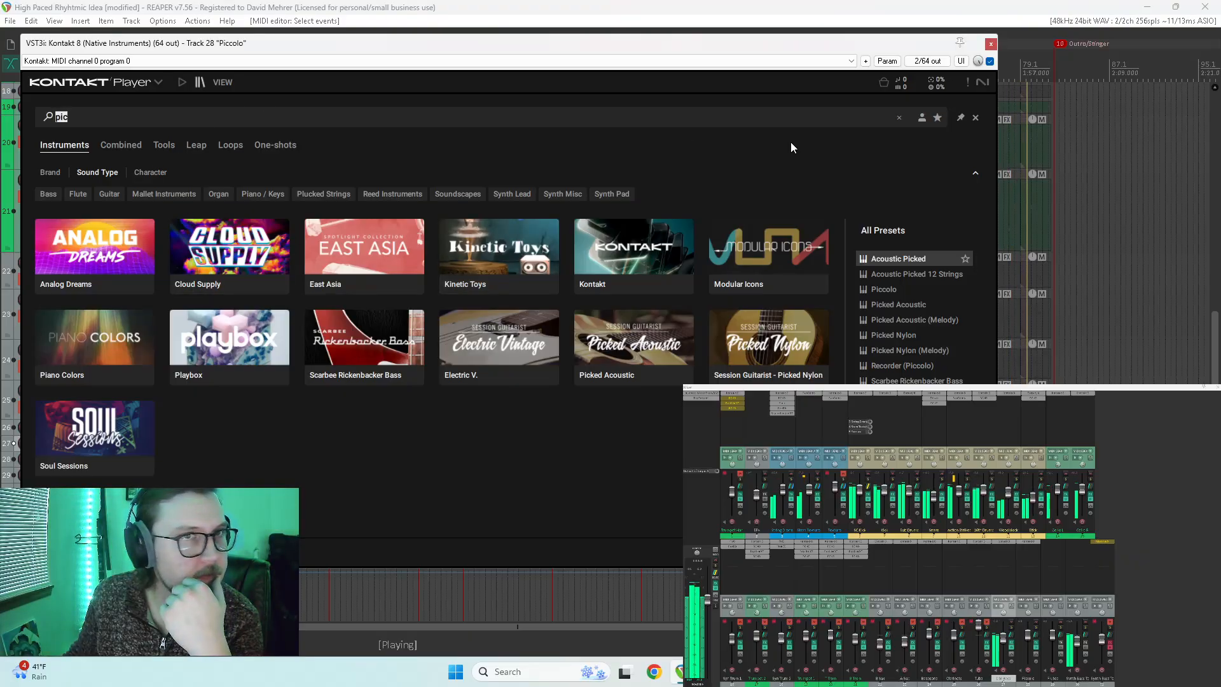
pyautogui.click(898, 118)
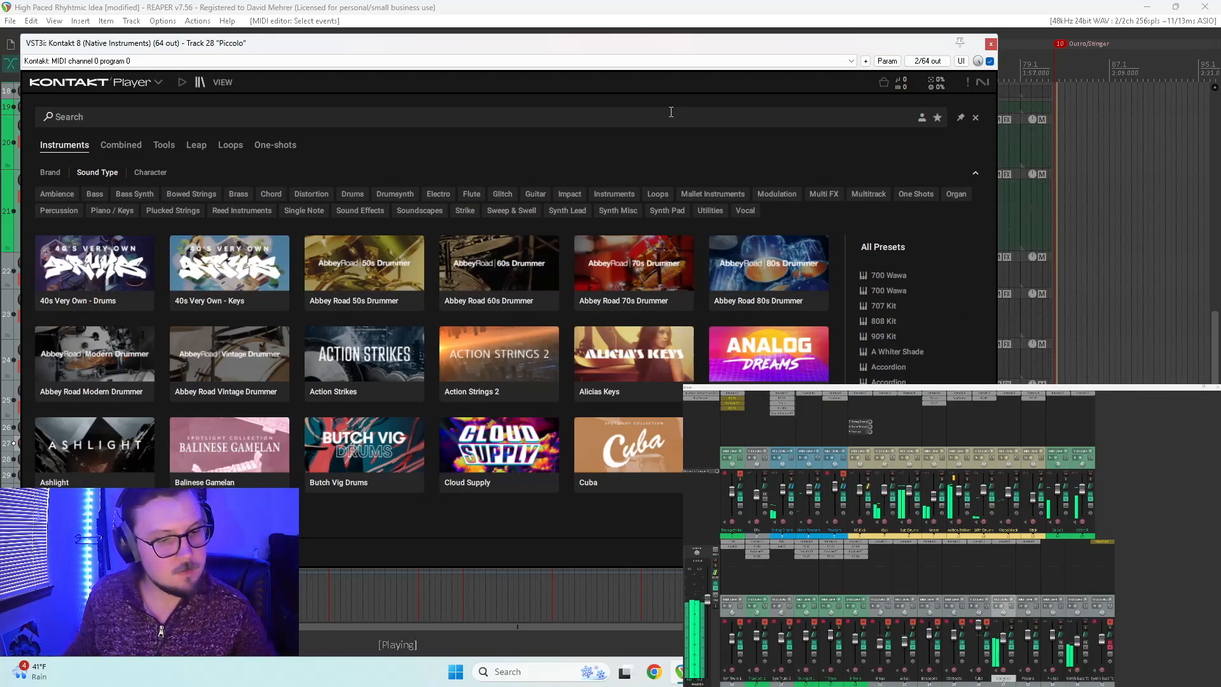
pyautogui.write('pi')
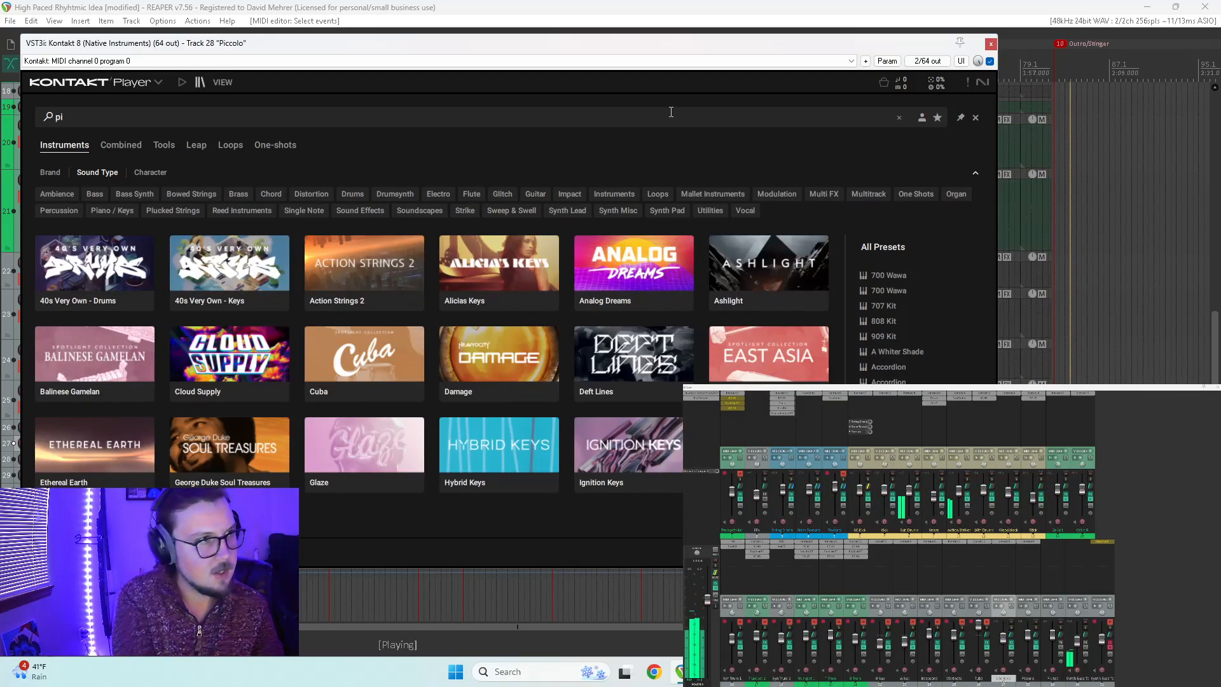
pyautogui.write('ccol')
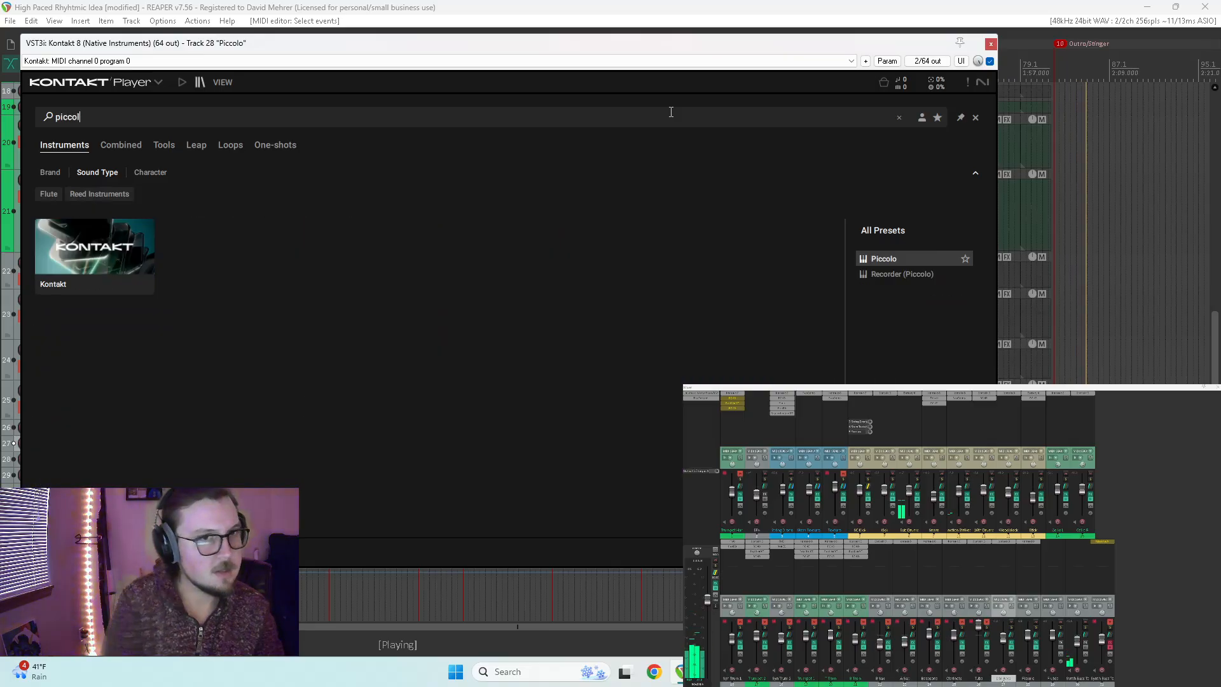
pyautogui.doubleClick(897, 258)
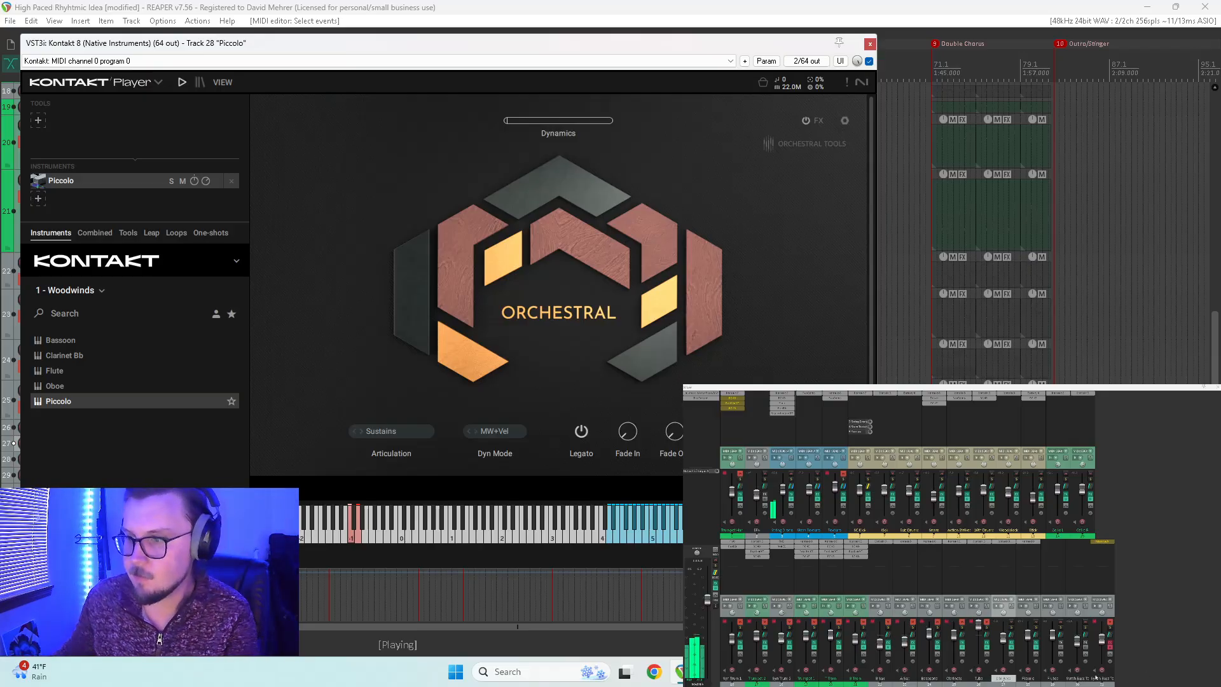
# Step: Arm the Piccolo track for recording, set its articulation to Staccatissimo and try the sound against the playing mix
pyautogui.click(1028, 671)
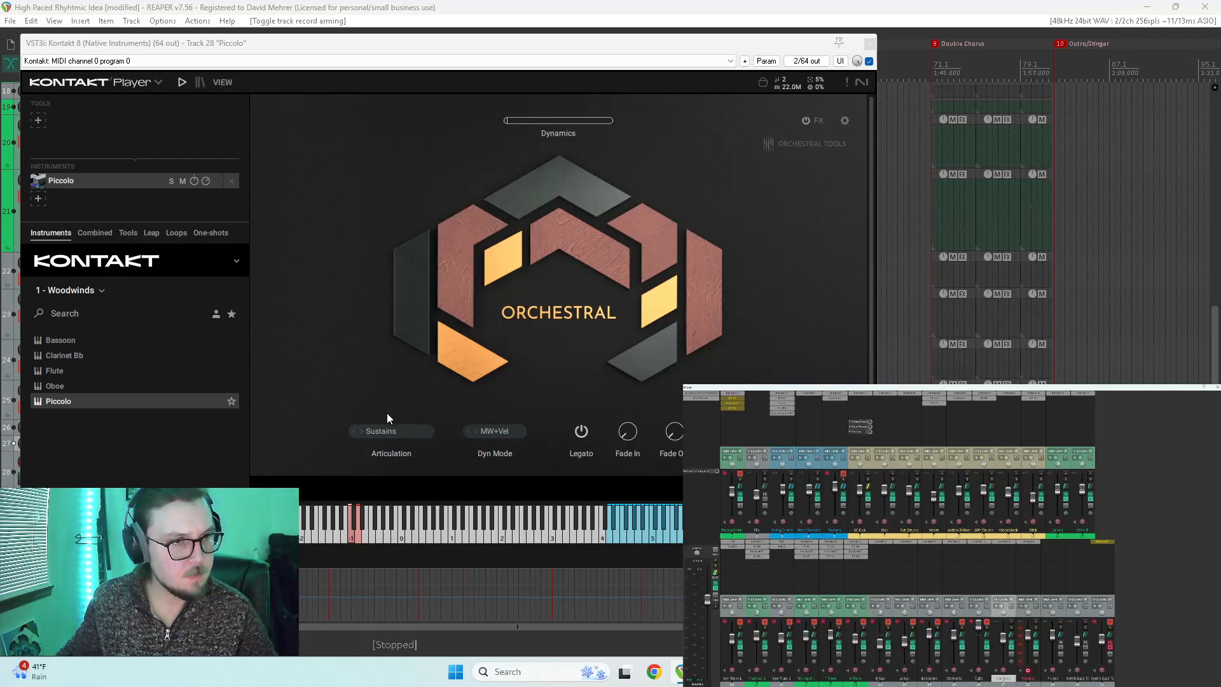
pyautogui.click(394, 430)
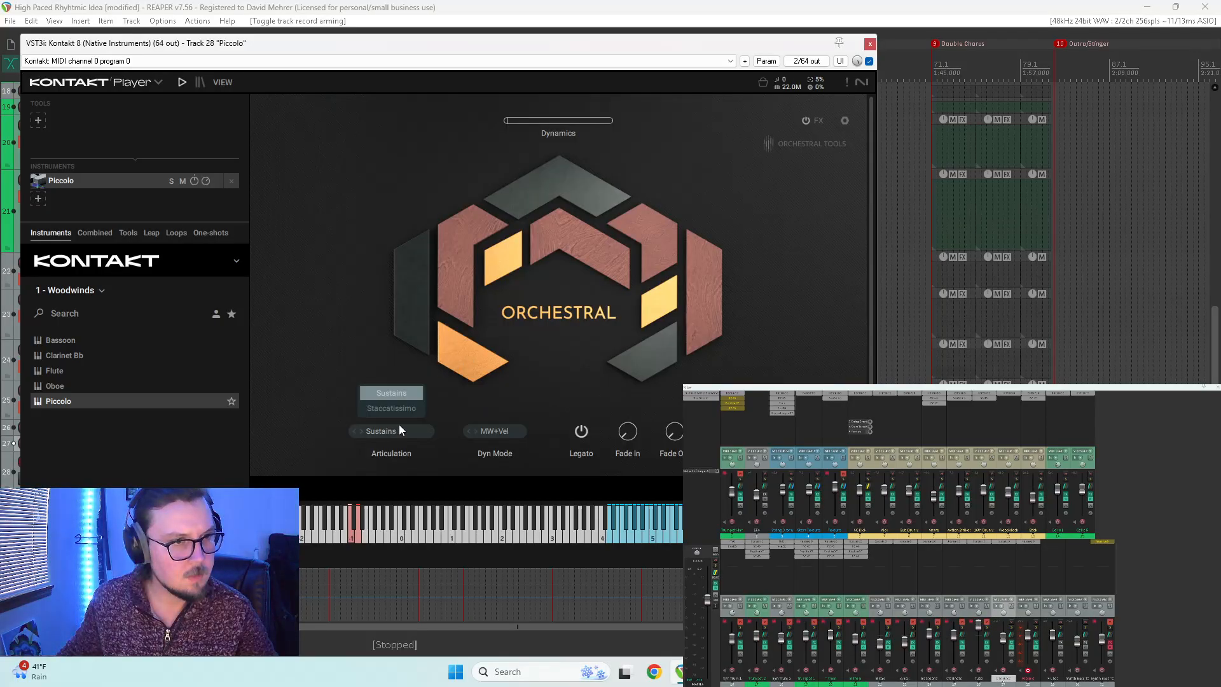
pyautogui.click(395, 408)
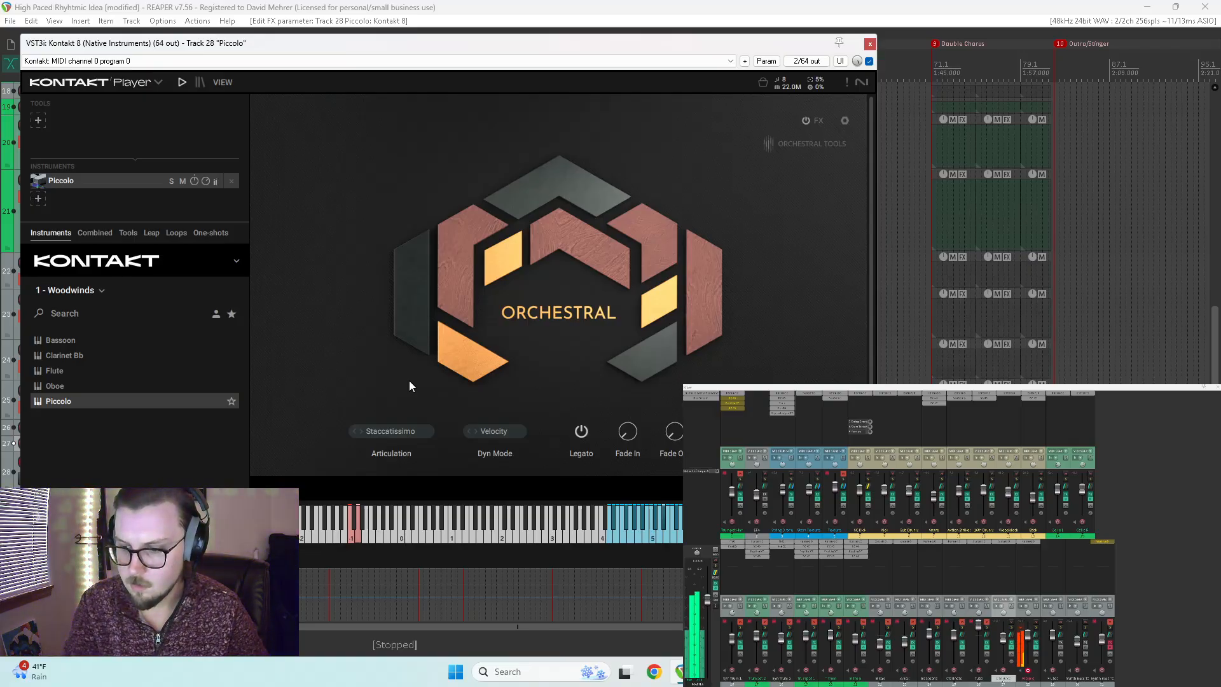
pyautogui.press('space')
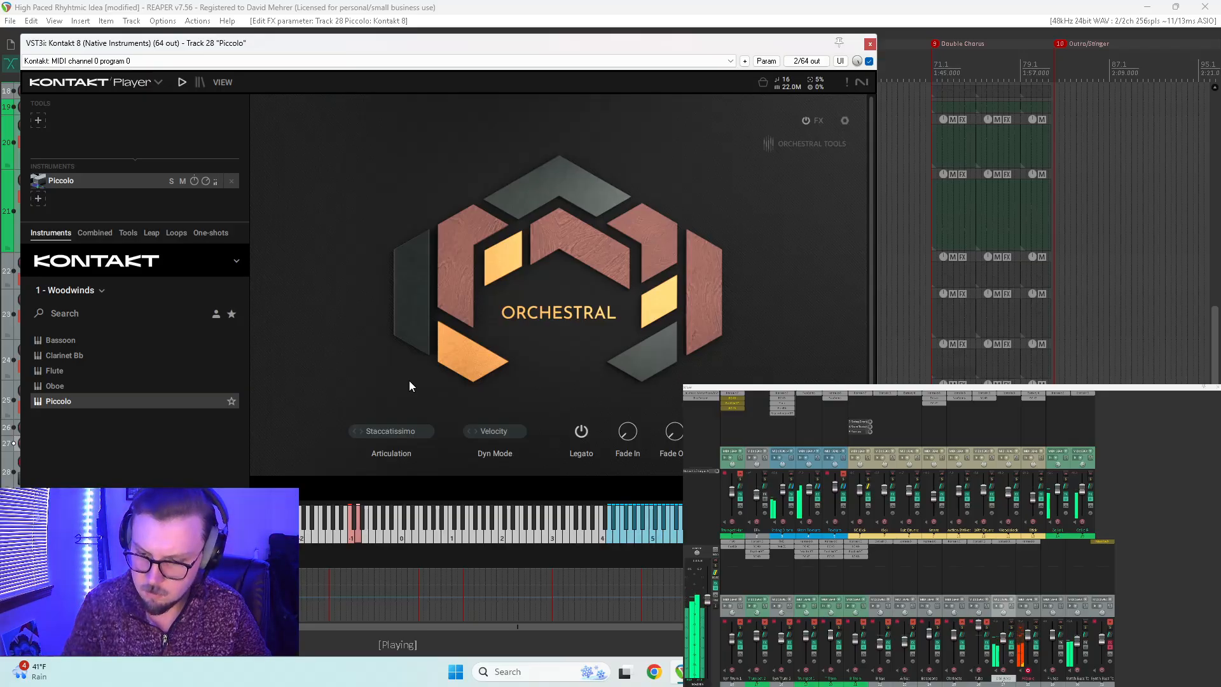
pyautogui.press('space')
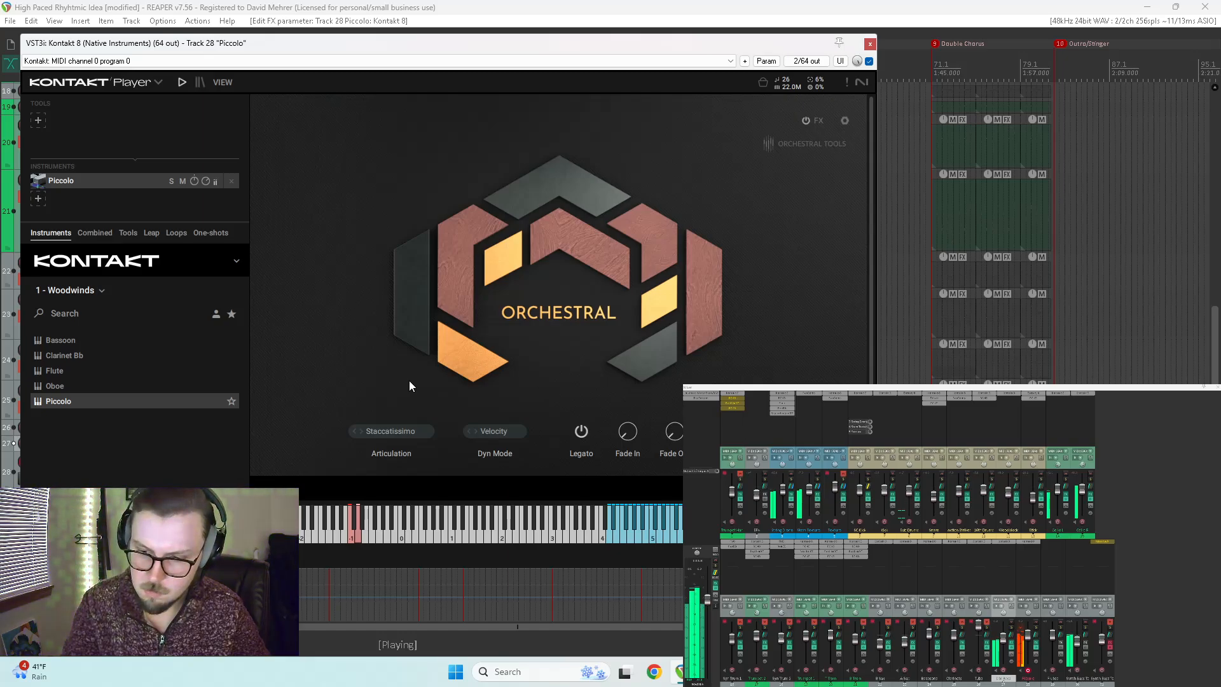
pyautogui.press('space')
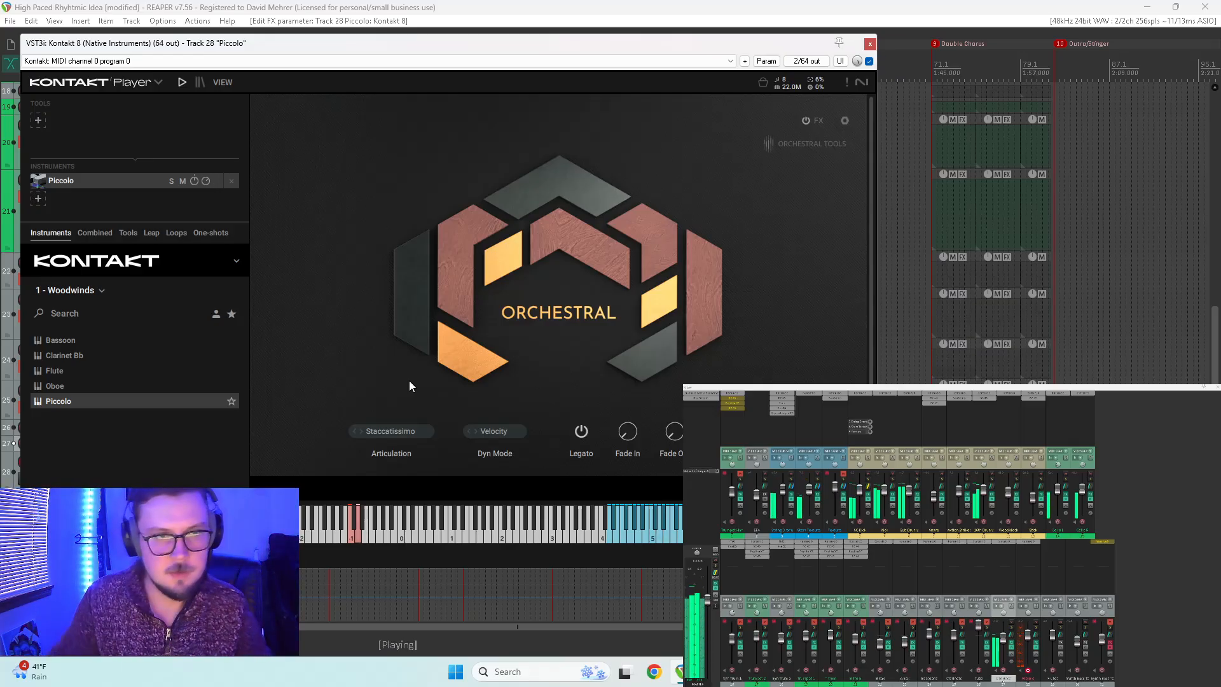
# Step: Close the Piccolo instrument window, return to the project start and play the Intro
pyautogui.click(869, 44)
pyautogui.press('space')
pyautogui.press('w')
pyautogui.press('space')
pyautogui.click(221, 474)
pyautogui.scroll(10, 51, 376)
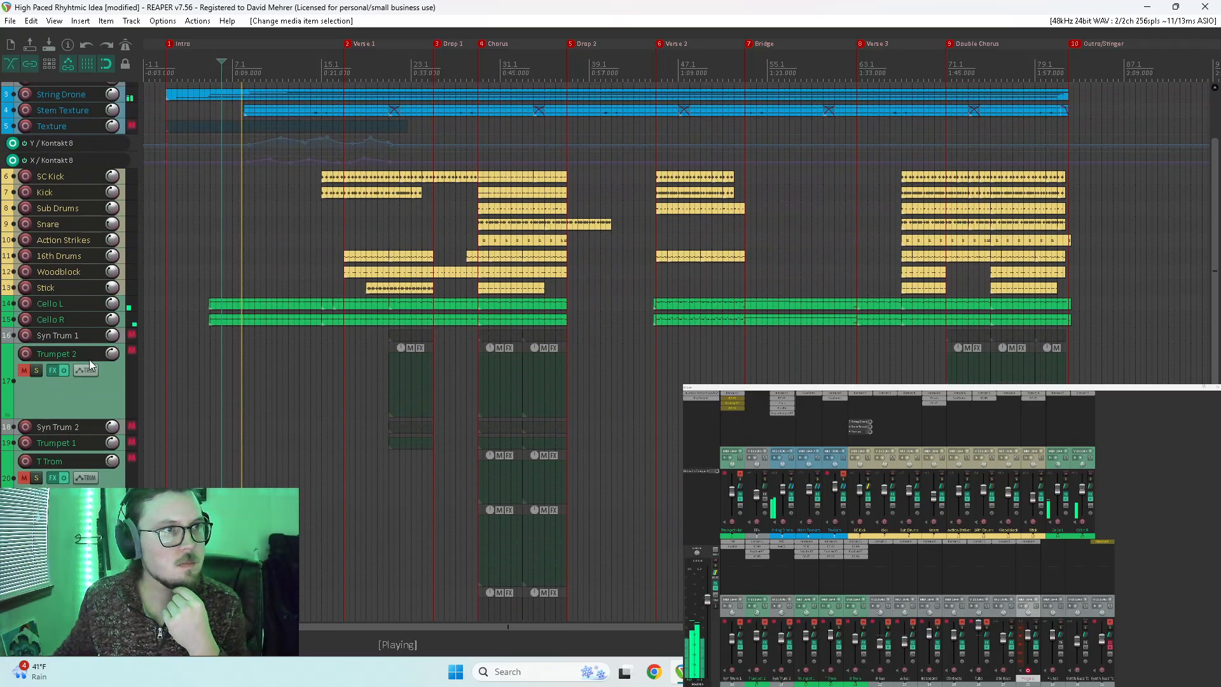
# Step: Replay the arrangement from the start of the Intro and from just before Drop 1, then stop playback
pyautogui.click(161, 194)
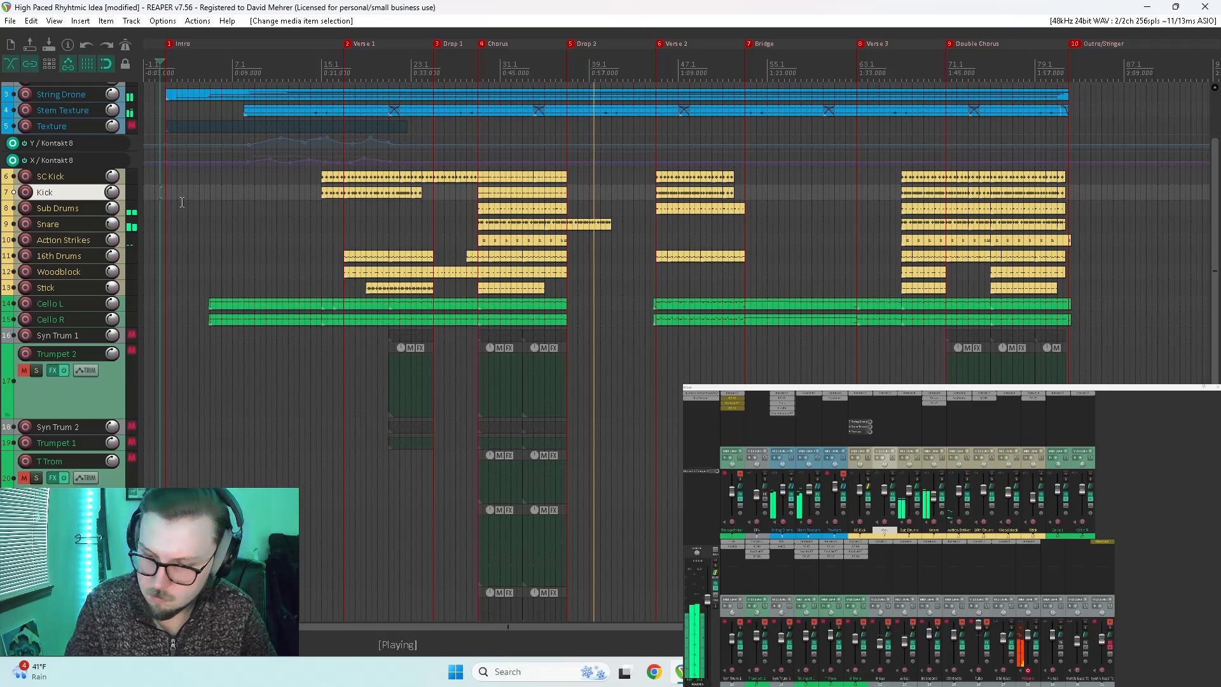
pyautogui.press('space')
pyautogui.press('space')
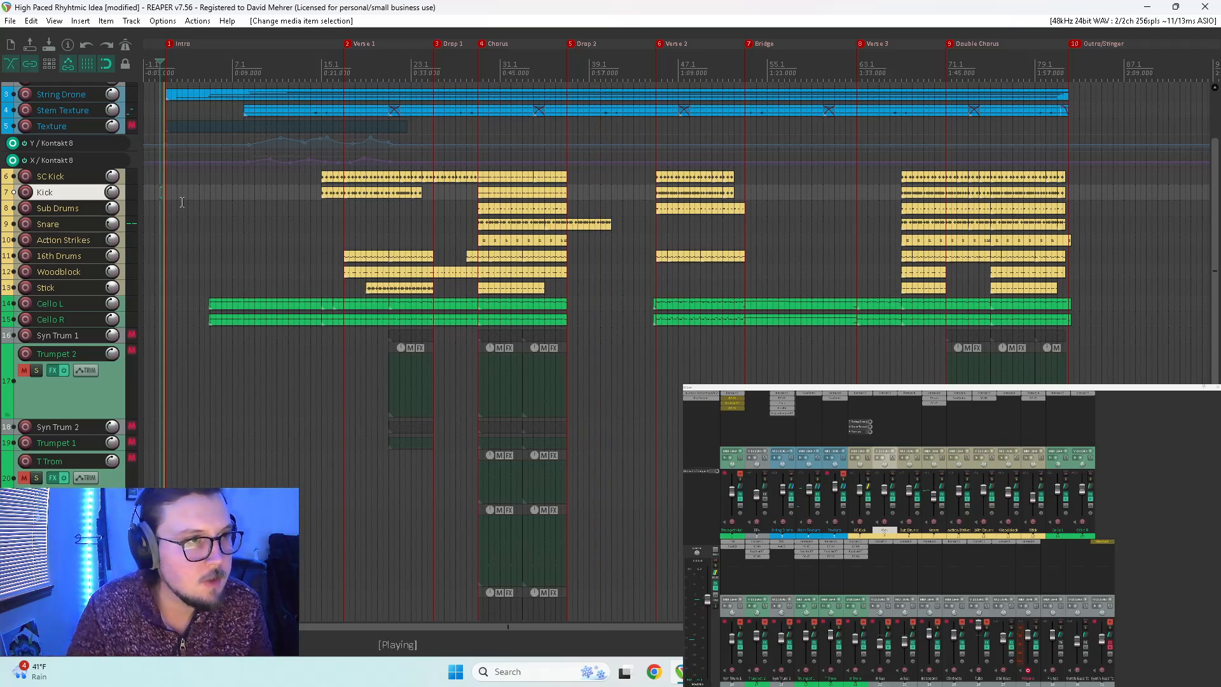
pyautogui.click(427, 467)
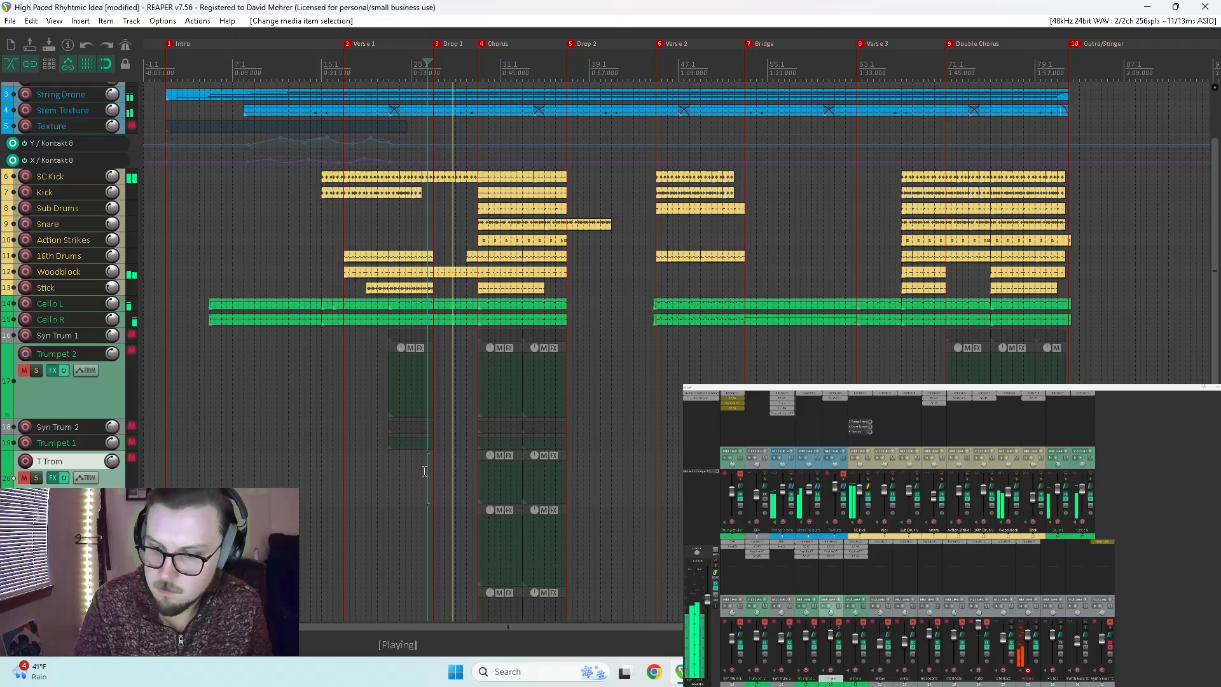
pyautogui.click(424, 470)
pyautogui.press('space')
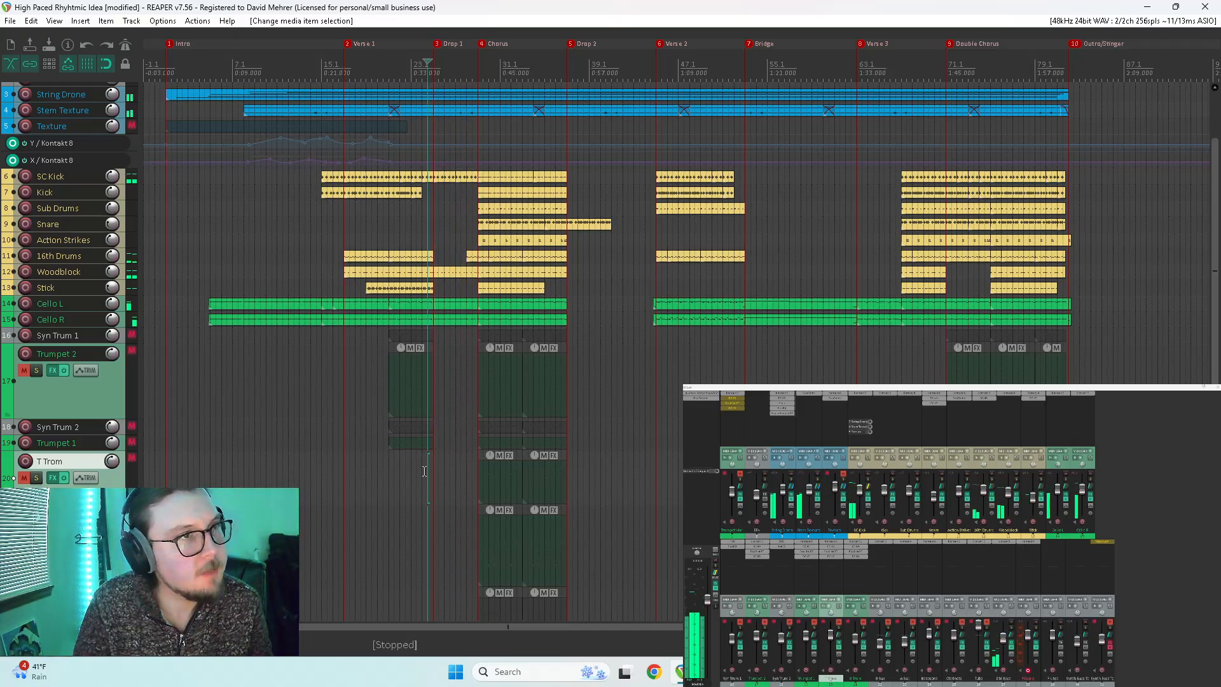
# Step: Unmute the brass and woodwind tracks from Syn Trum 1 through Clarinets and audition them from near the start of Verse 1
pyautogui.click(354, 498)
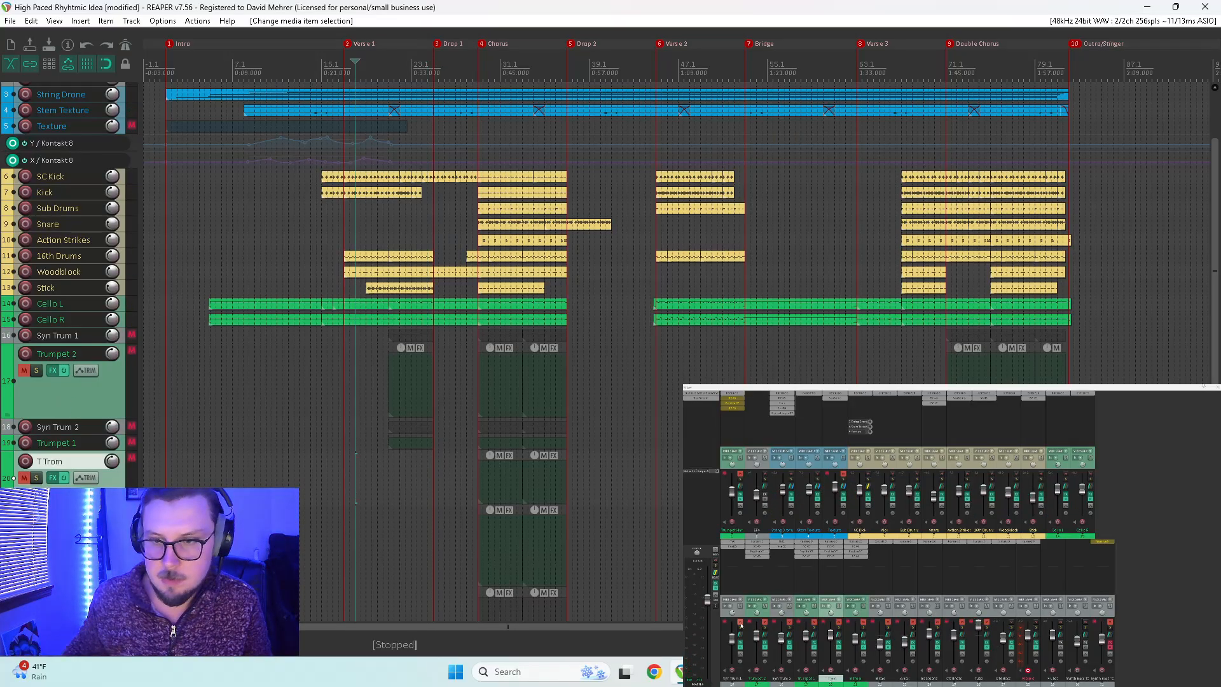
pyautogui.moveTo(740, 623); pyautogui.dragTo(915, 628)
pyautogui.press('space')
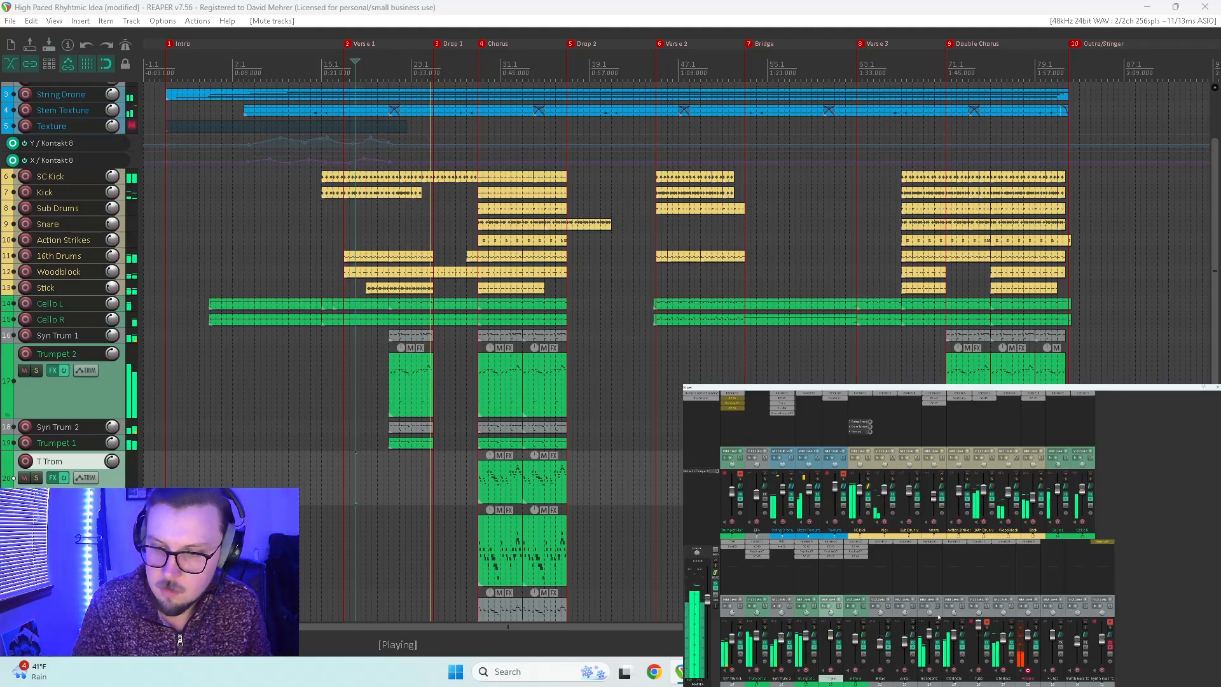
pyautogui.press('space')
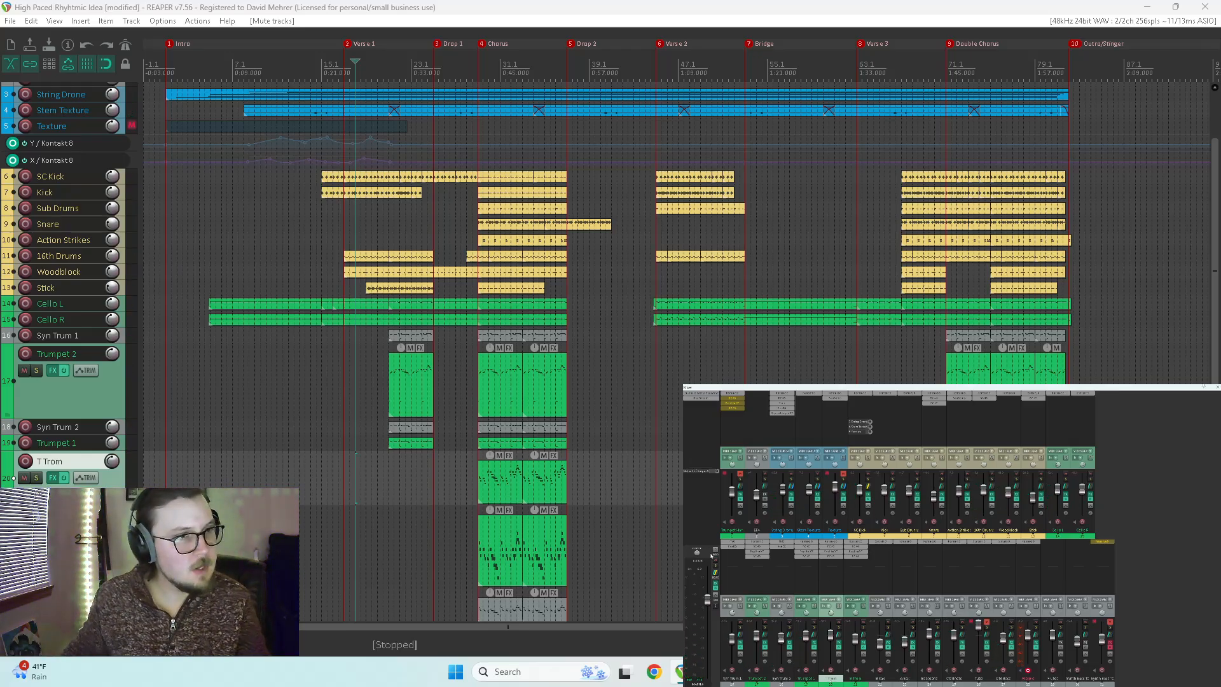
# Step: Move the Piccolo track directly above Syn Trum 1, below the Cello R track
pyautogui.moveTo(1034, 616); pyautogui.dragTo(728, 621)
pyautogui.scroll(2, 44, 233)
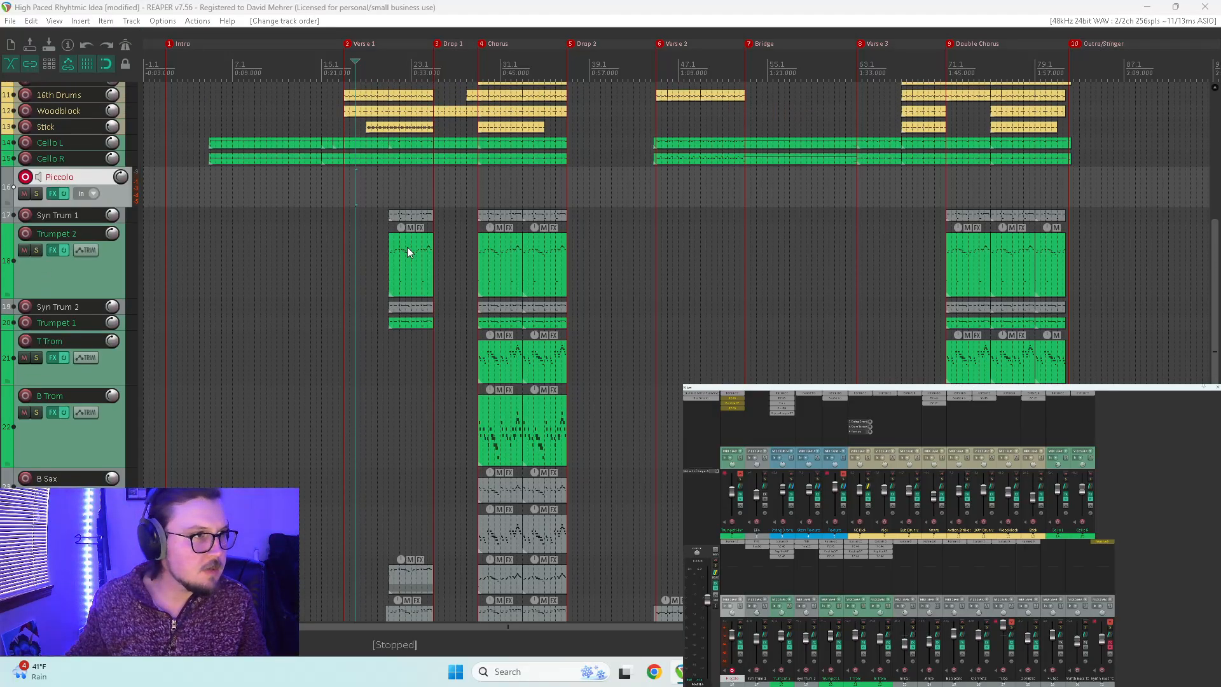
# Step: Enlarge the Trumpet 1 track and audition Trumpet 1 and Trumpet 2 in solo from the phrase before Drop 1
pyautogui.moveTo(48, 327); pyautogui.dragTo(48, 359)
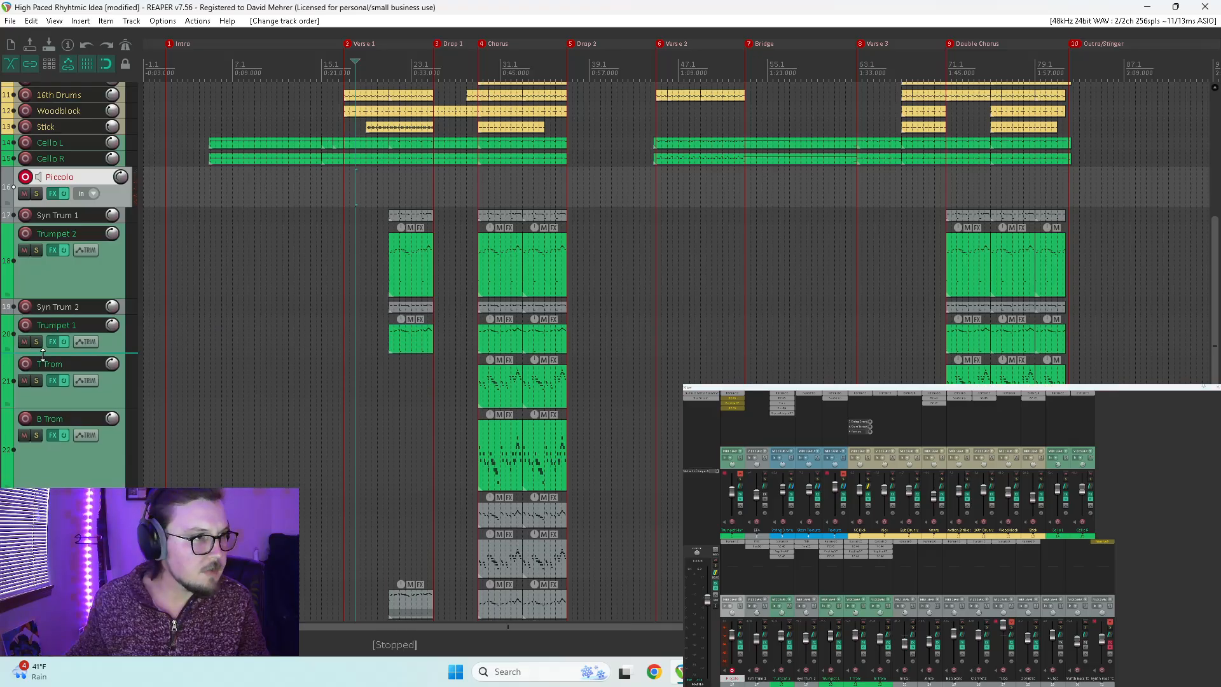
pyautogui.click(36, 342)
pyautogui.click(392, 368)
pyautogui.press('space')
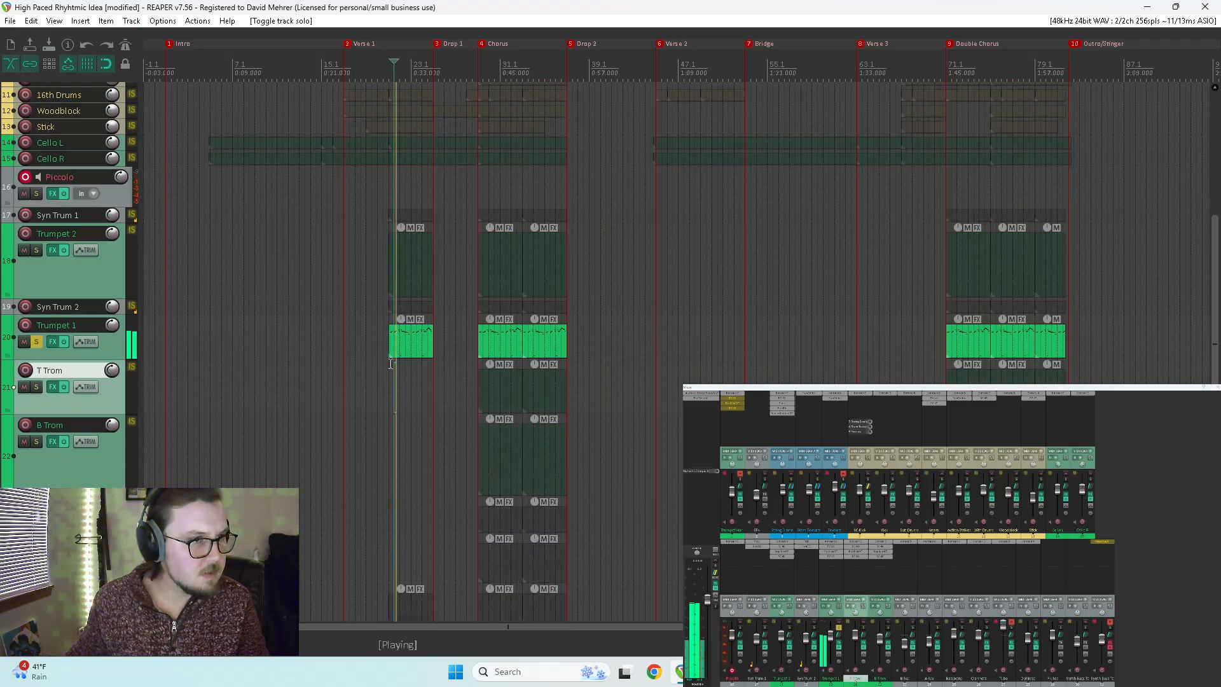
pyautogui.click(37, 249)
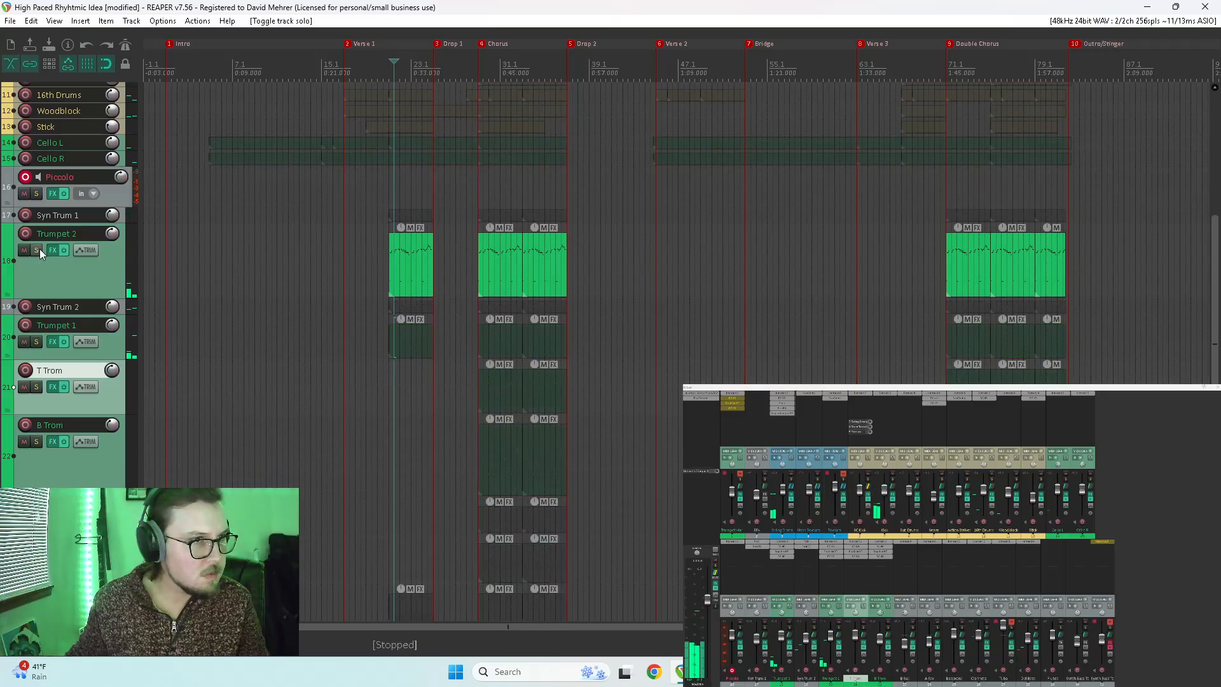
pyautogui.click(36, 250)
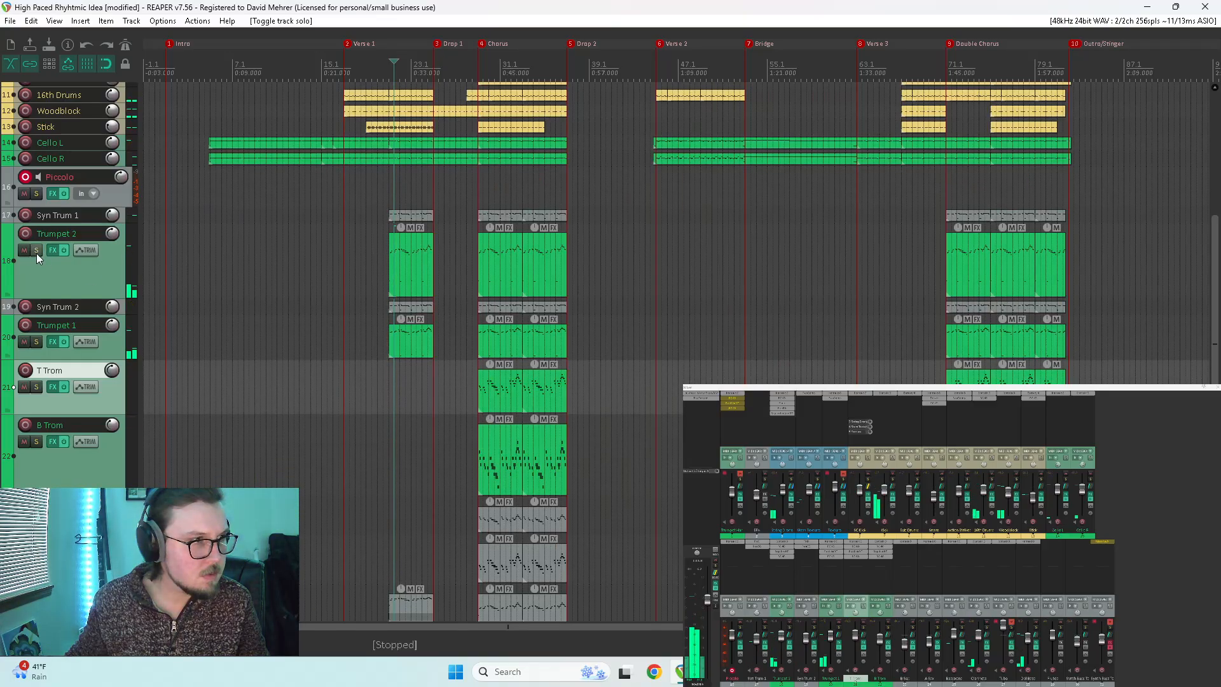
# Step: Copy the Trumpet 1 item before Drop 1 onto the Piccolo track and delete the copy's low keyswitch notes
pyautogui.moveTo(410, 341); pyautogui.dragTo(405, 186)
pyautogui.click(386, 189)
pyautogui.press('space')
pyautogui.doubleClick(405, 188)
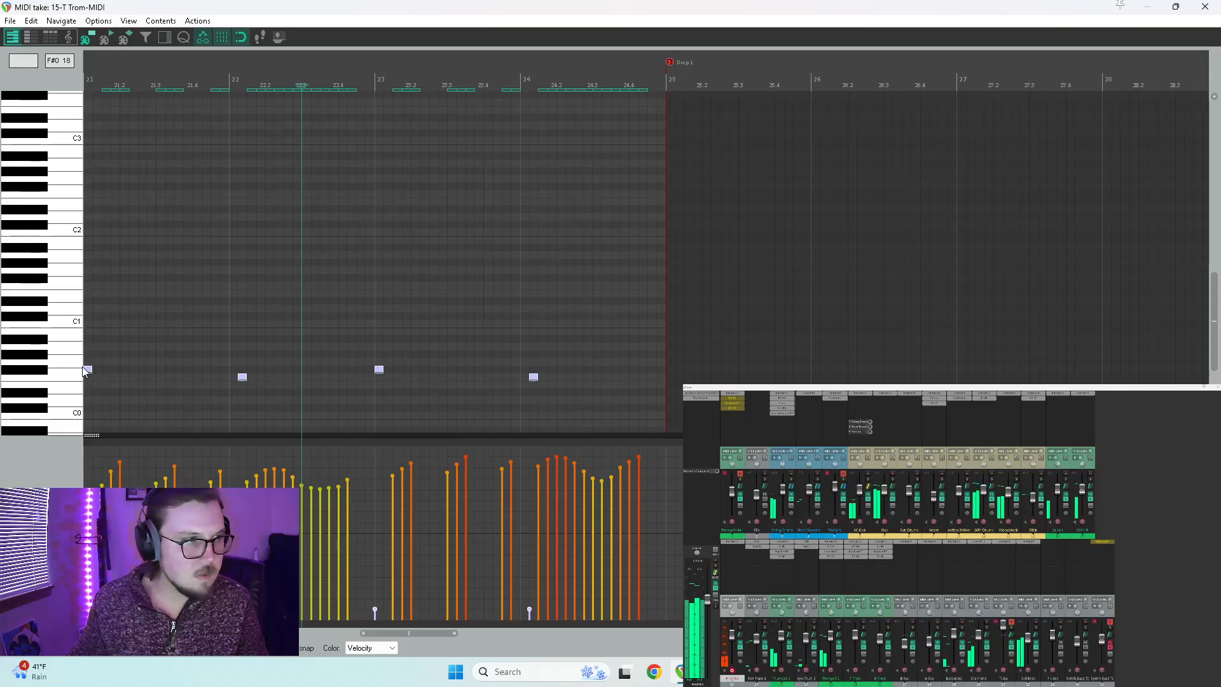
pyautogui.moveTo(89, 357); pyautogui.dragTo(641, 431)
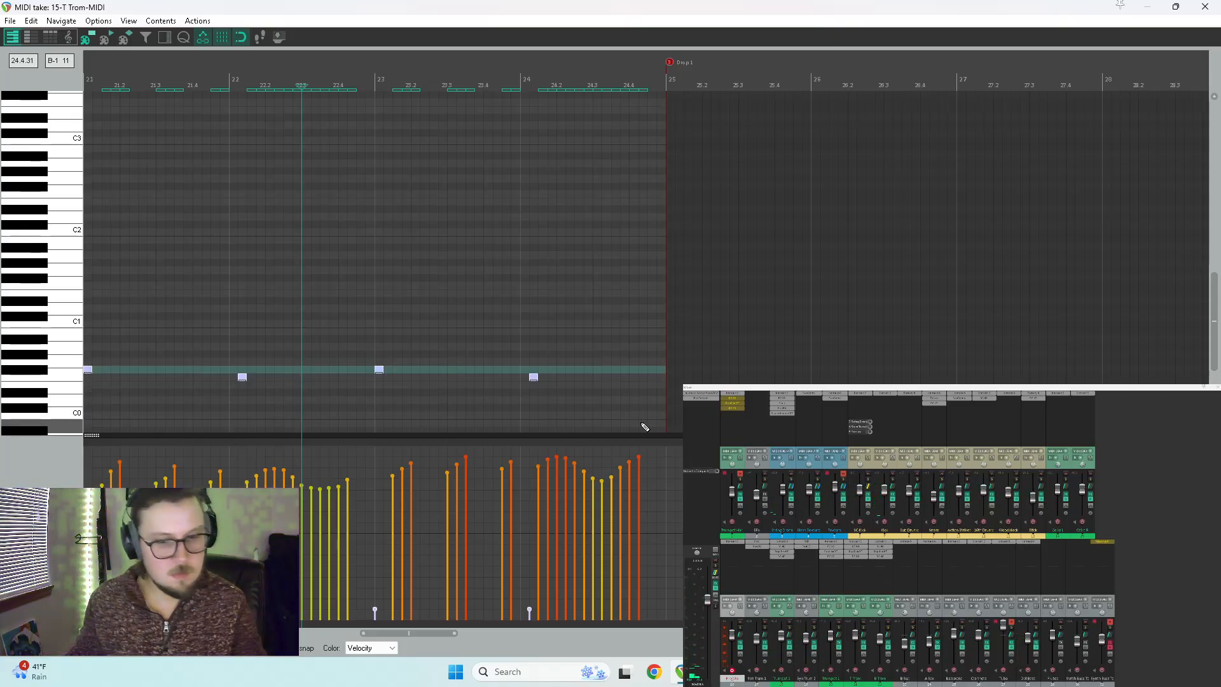
pyautogui.press('Delete')
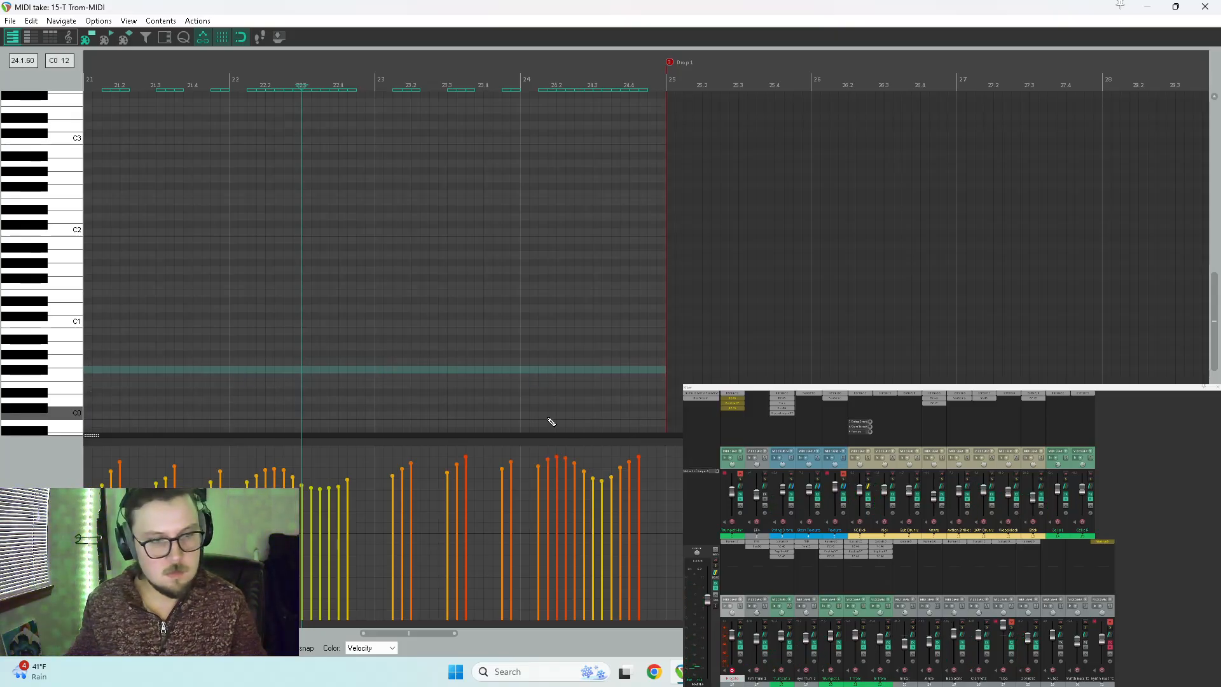
# Step: Show the Piccolo track's Kontakt instrument beside the MIDI editor and check its playable range against the copied notes
pyautogui.click(737, 553)
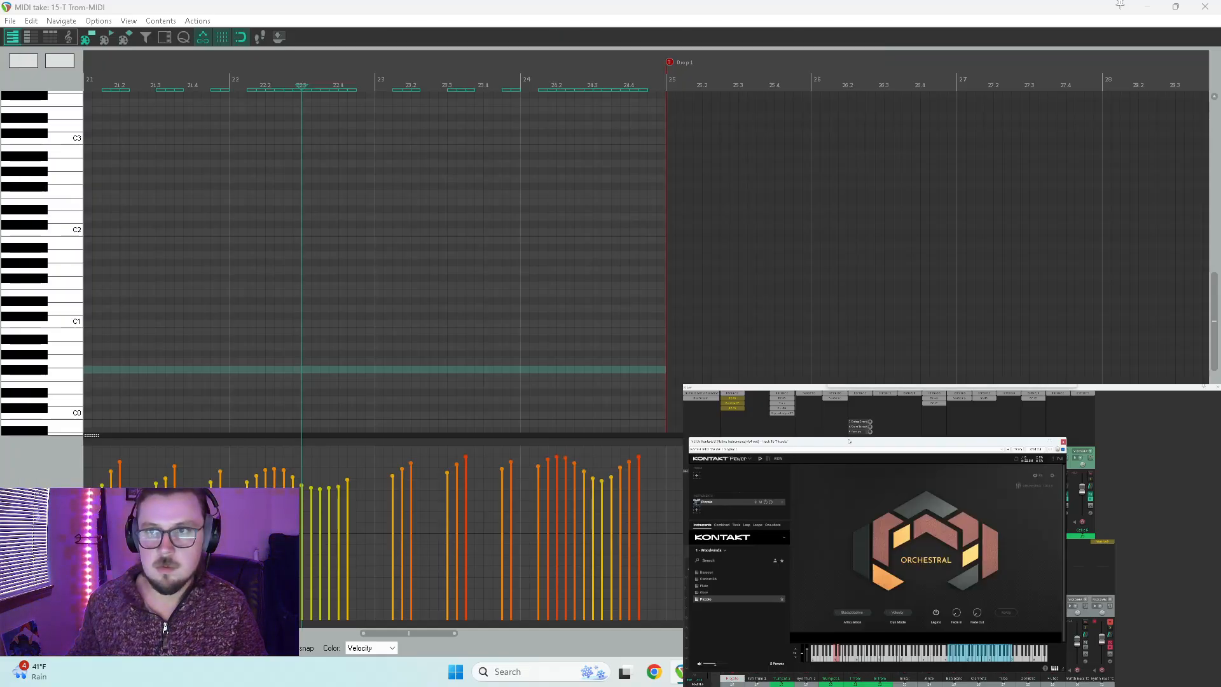
pyautogui.moveTo(841, 443); pyautogui.dragTo(894, 435)
pyautogui.scroll(5, 49, 314)
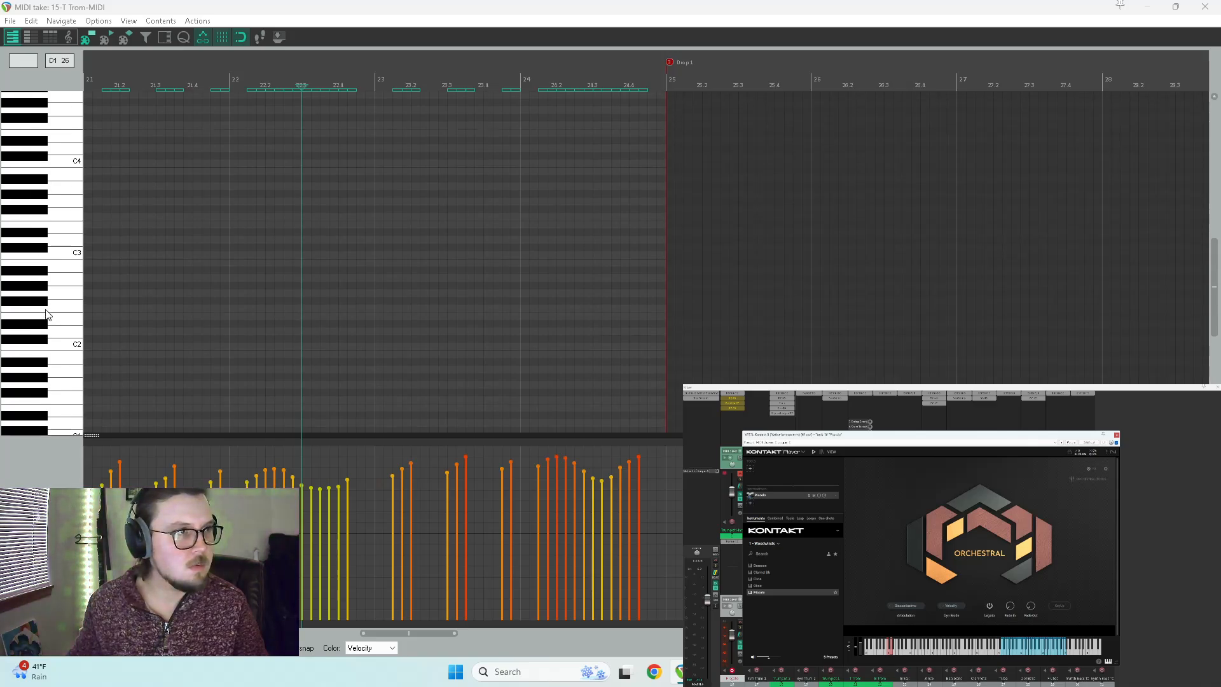
pyautogui.press('space')
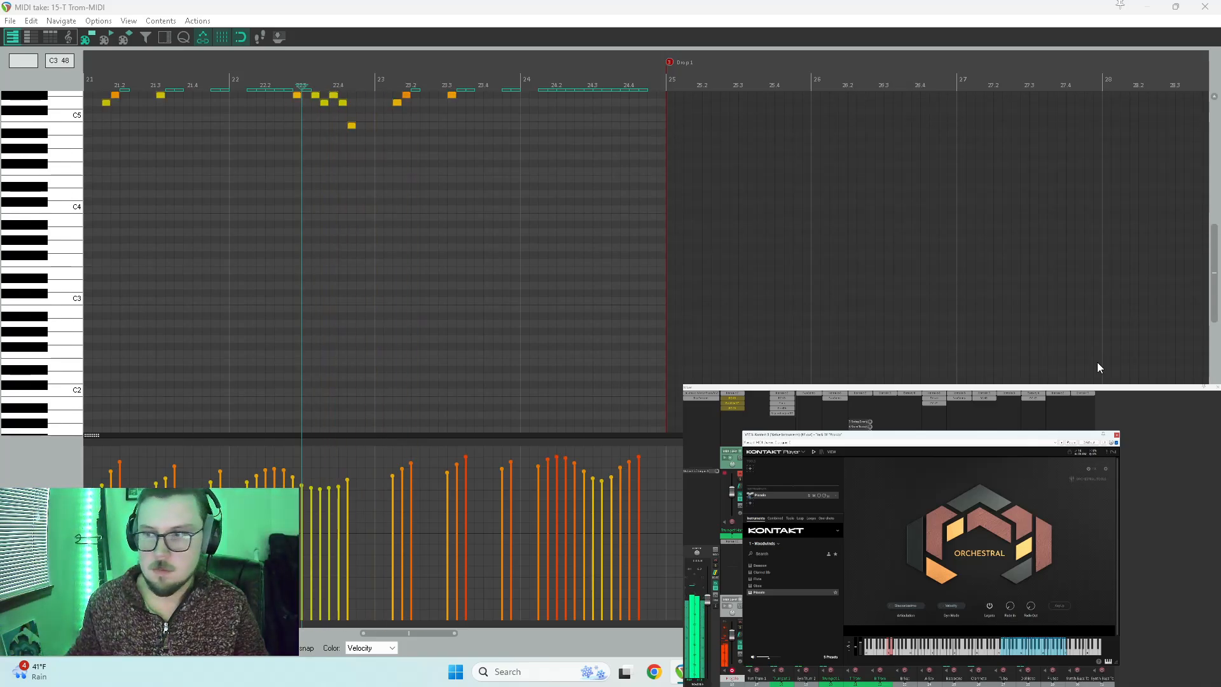
# Step: Close the MIDI editor and play the Piccolo item in solo from its start
pyautogui.click(1204, 6)
pyautogui.press('space')
pyautogui.click(391, 172)
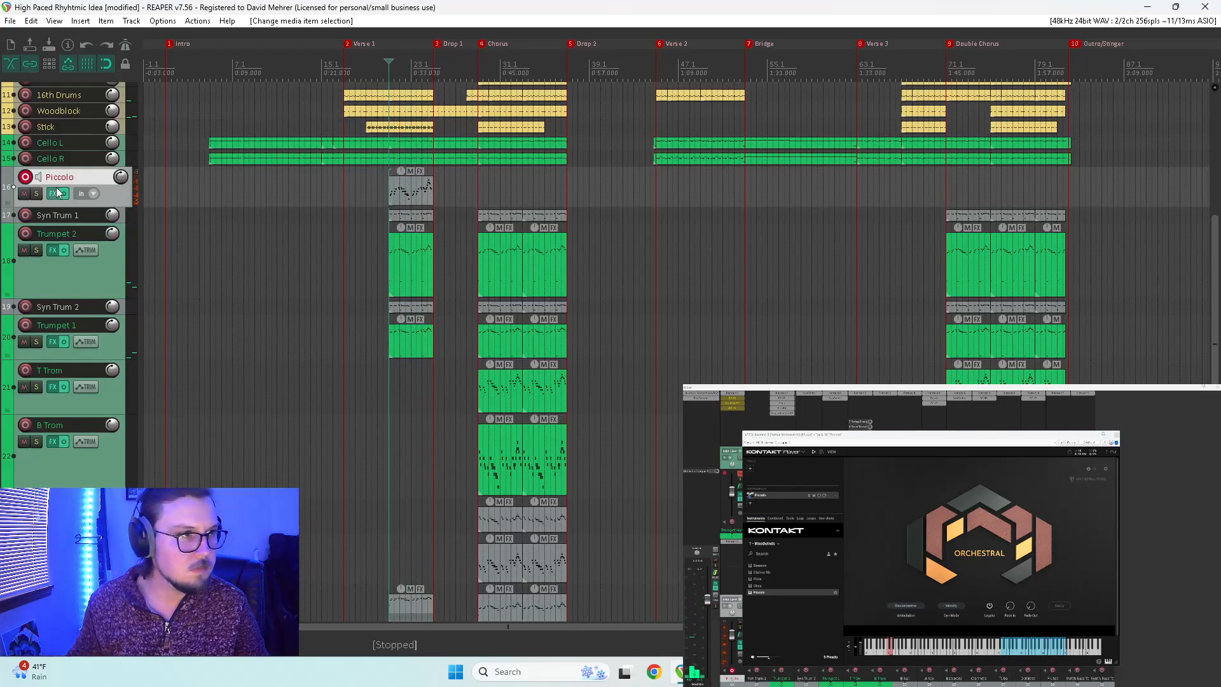
pyautogui.click(36, 193)
pyautogui.press('space')
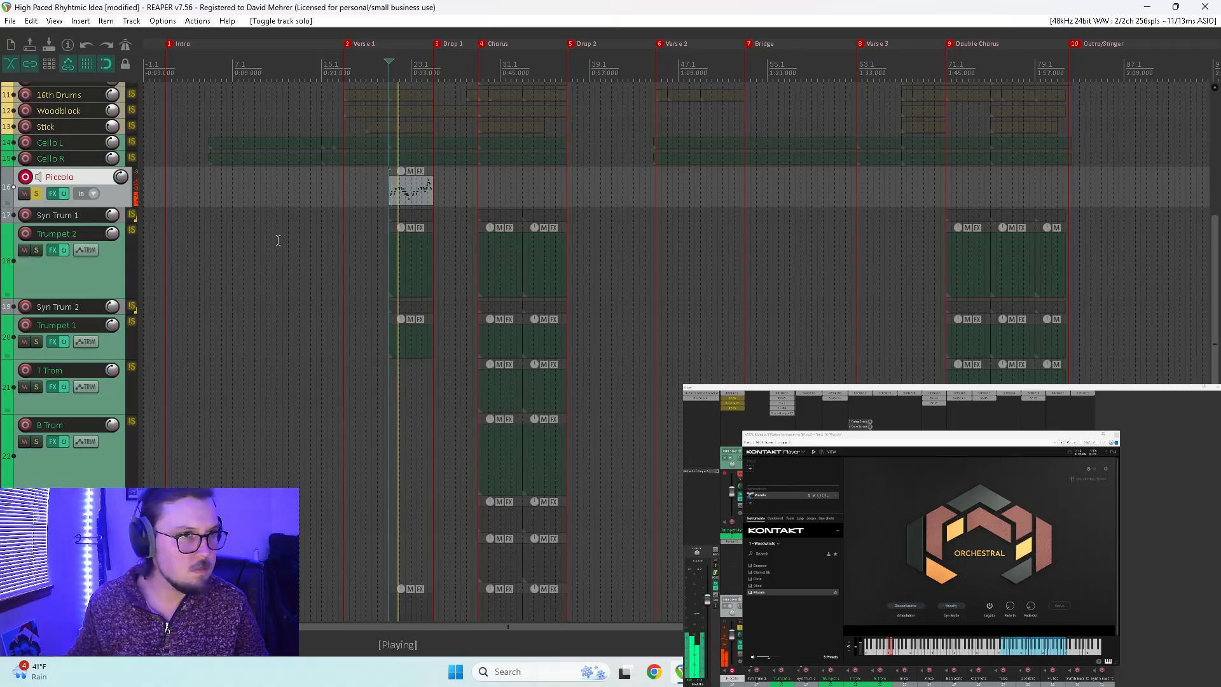
# Step: Transpose all the notes in the Piccolo item up one octave
pyautogui.click(411, 192)
pyautogui.doubleClick(410, 192)
pyautogui.scroll(5, 57, 259)
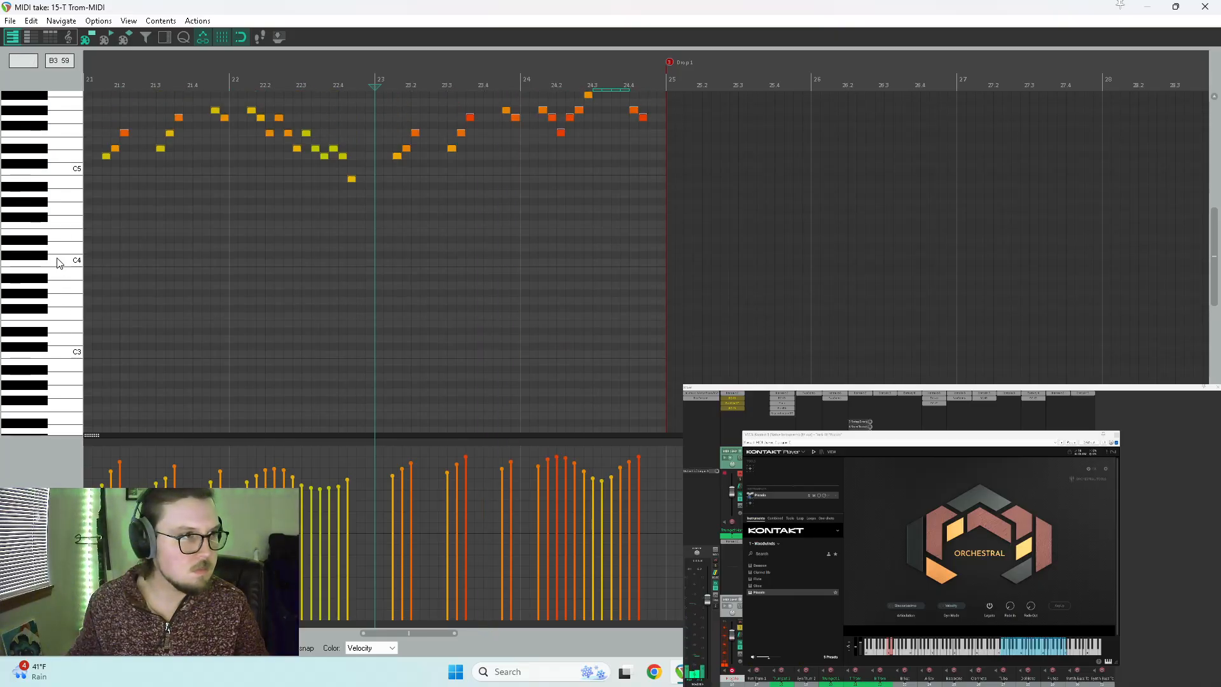
pyautogui.moveTo(683, 160); pyautogui.dragTo(83, 428)
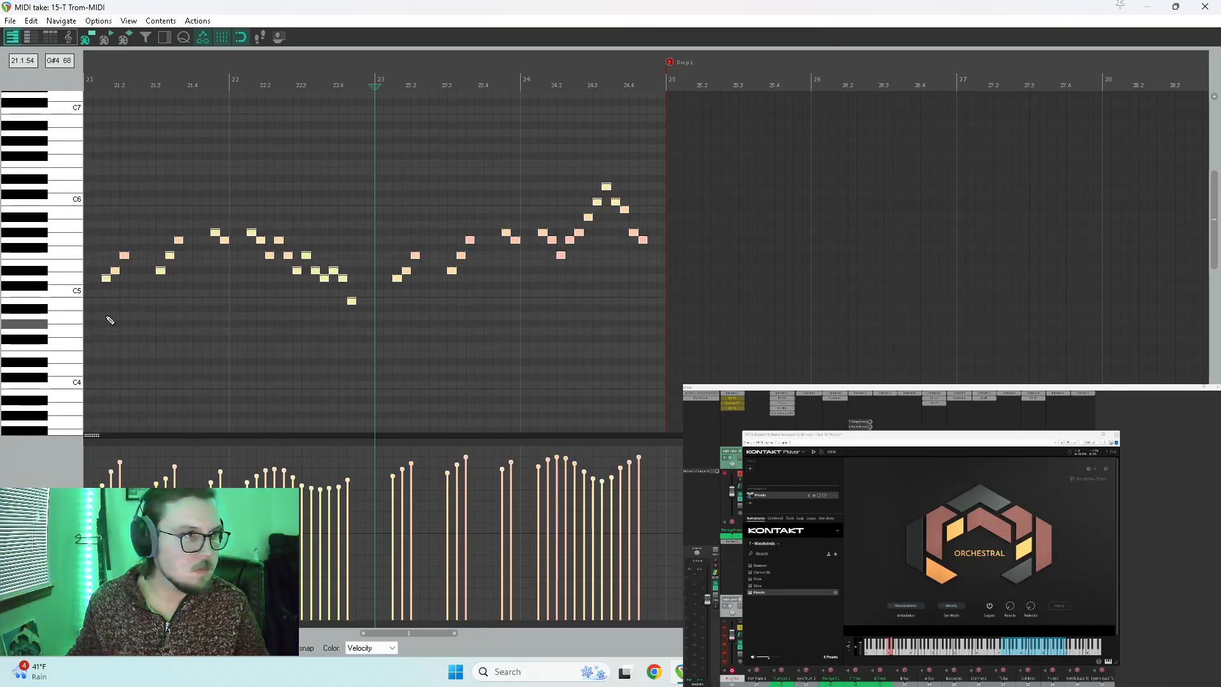
pyautogui.moveTo(107, 280); pyautogui.dragTo(108, 189)
# Step: Play the transposed Piccolo part from its first note and close the MIDI editor
pyautogui.press('Home')
pyautogui.press('space')
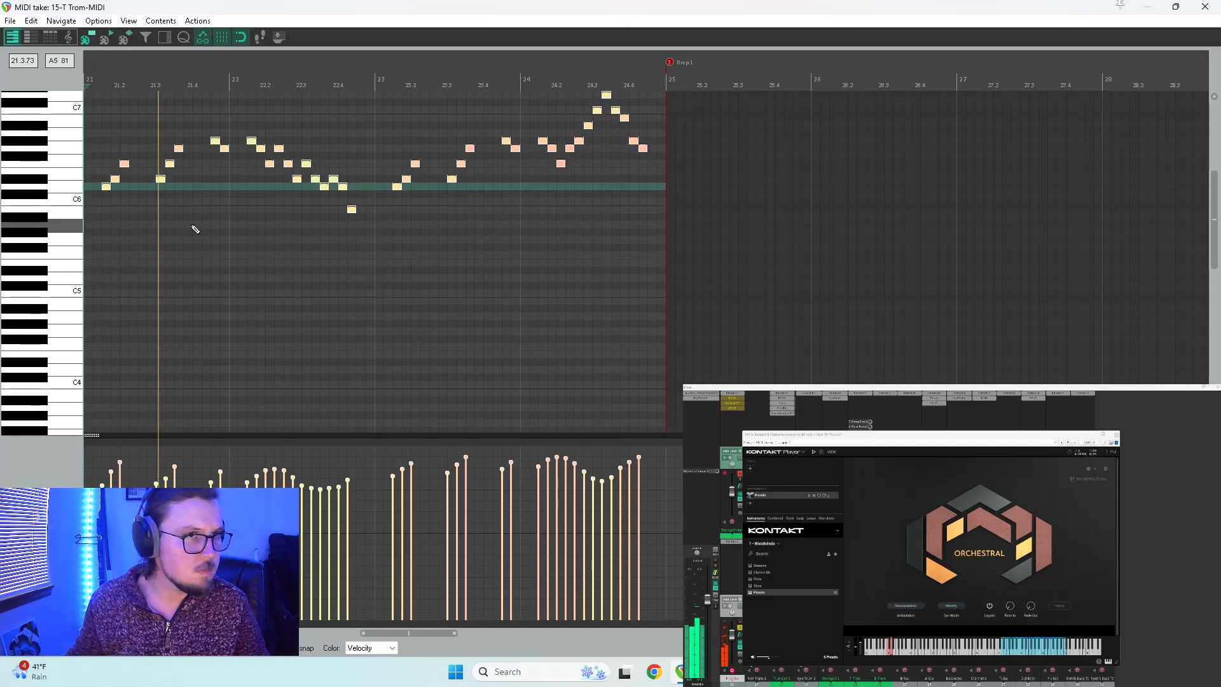
pyautogui.scroll(5, 29, 152)
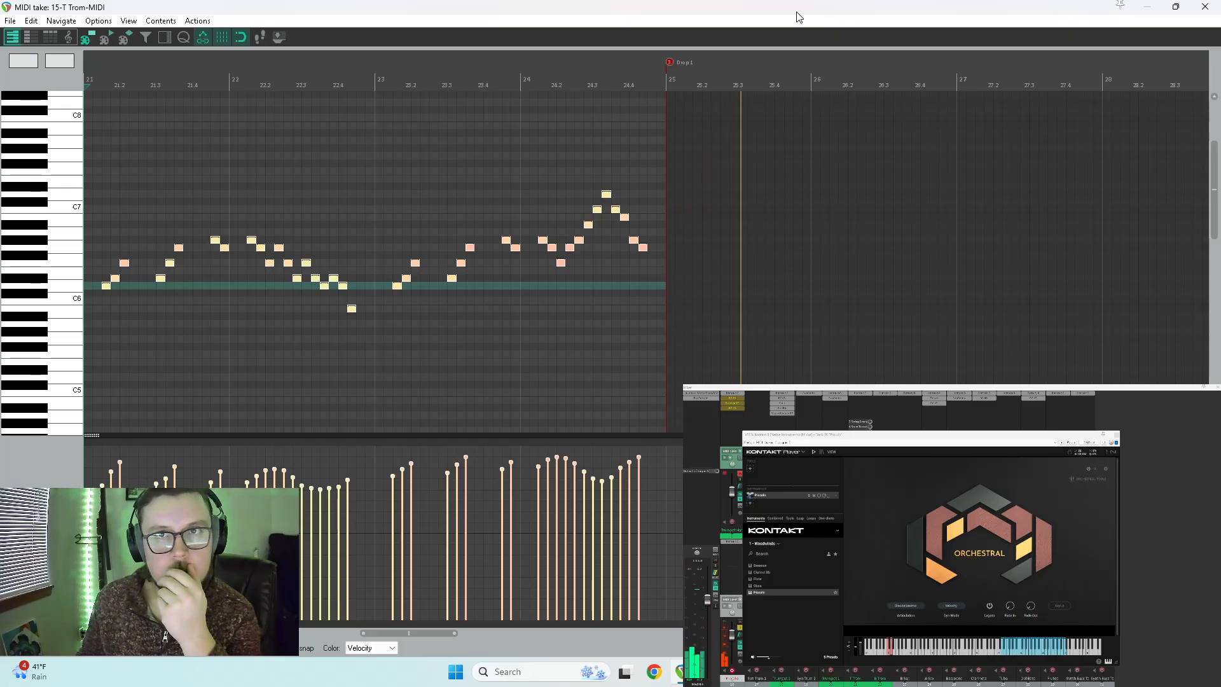
pyautogui.click(1211, 6)
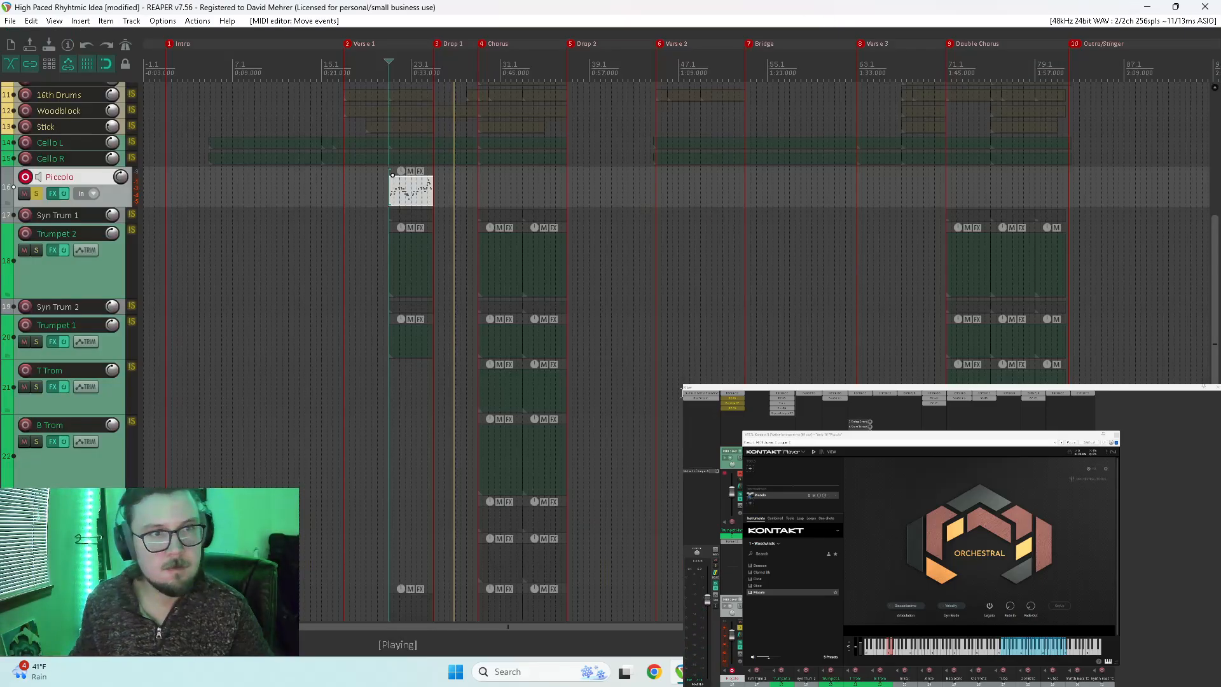
# Step: Unsolo the Piccolo track and replay its phrase within the full arrangement
pyautogui.click(36, 193)
pyautogui.press('space')
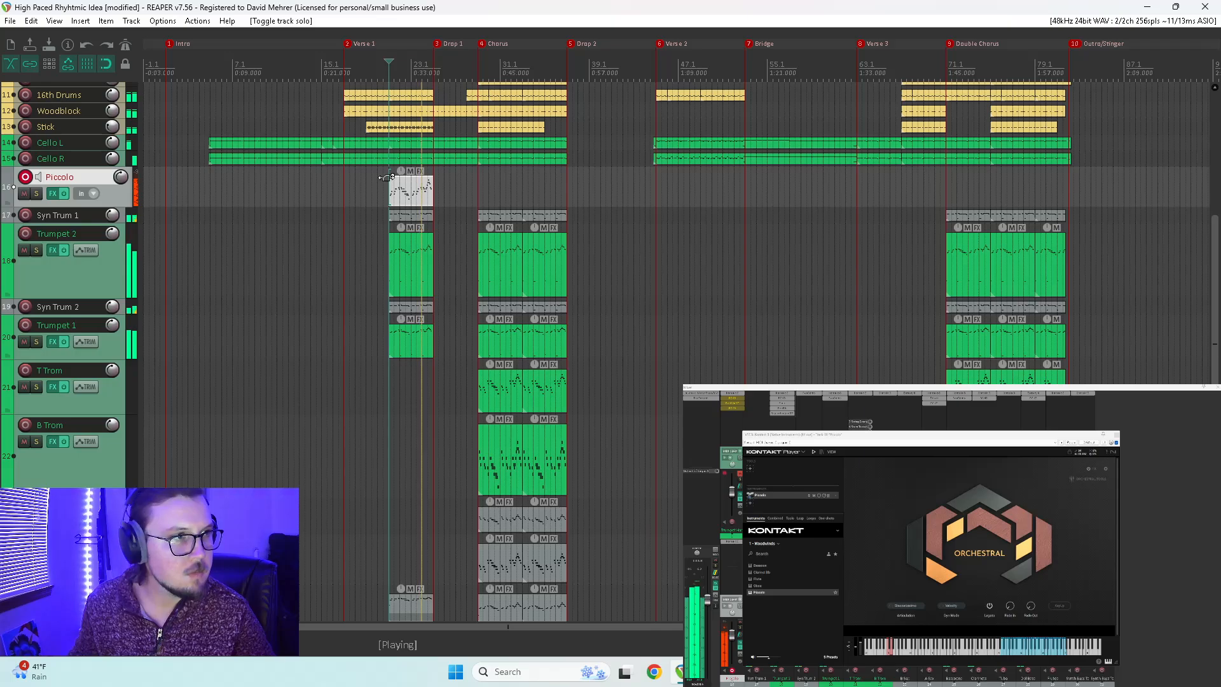
pyautogui.press('space')
pyautogui.scroll(-1, 70, 289)
pyautogui.press('space')
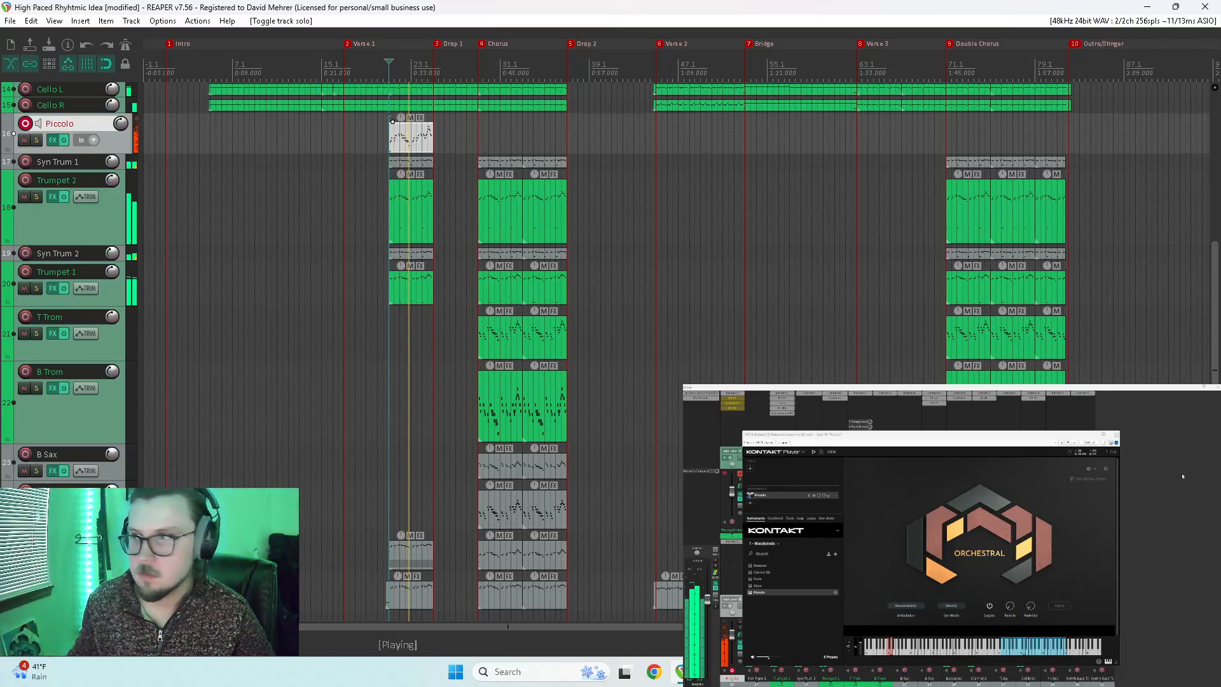
# Step: Close the Piccolo instrument window and disarm the Piccolo track for recording
pyautogui.click(1117, 436)
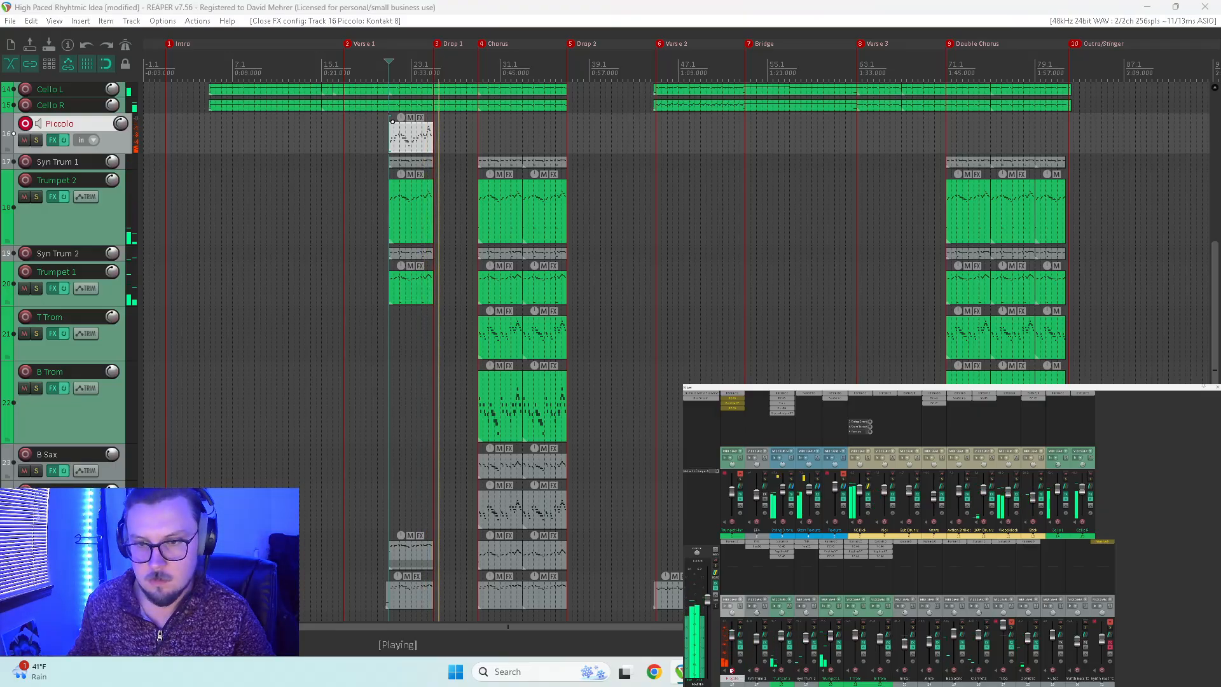
pyautogui.click(732, 670)
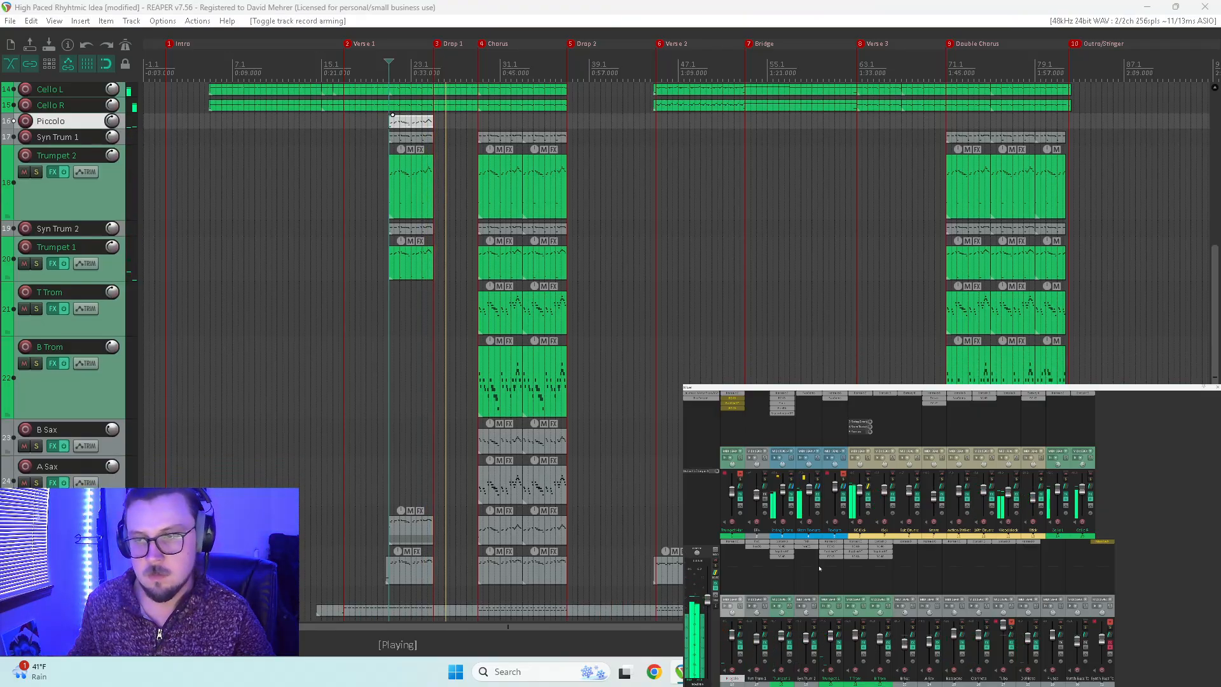
# Step: Add the Kontakt 8 VST3 instrument to the Flutes track
pyautogui.click(1052, 542)
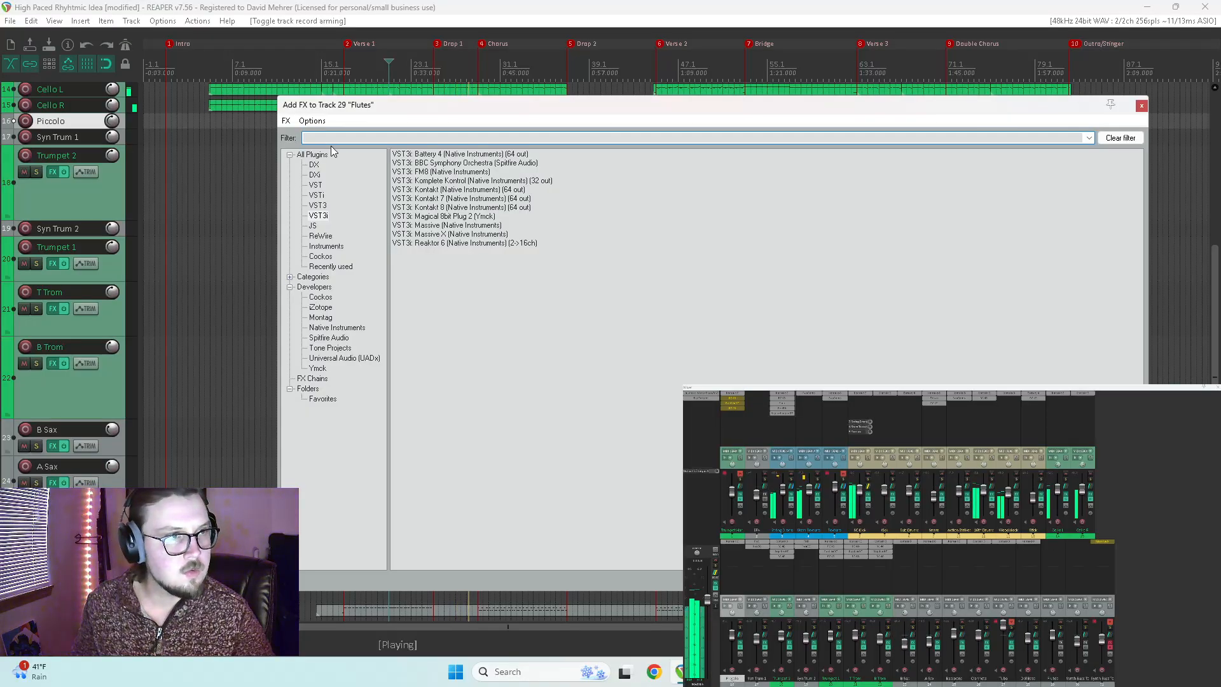
pyautogui.click(424, 209)
pyautogui.doubleClick(424, 210)
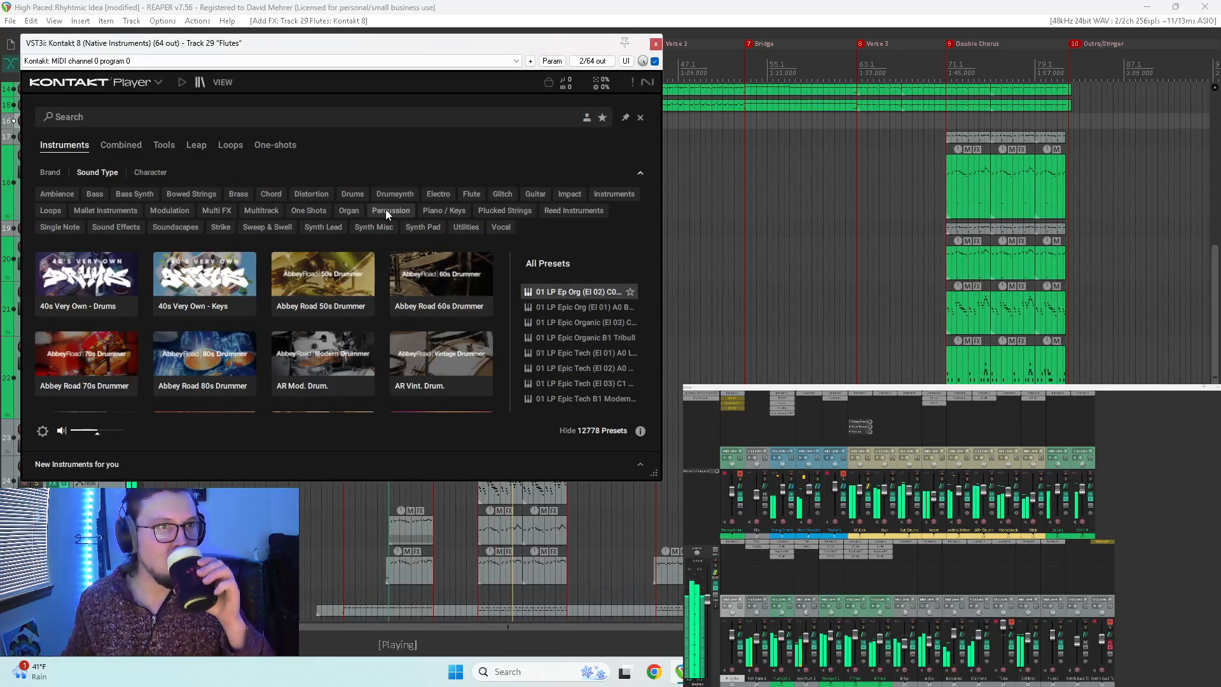
# Step: Filter Kontakt's library by Flute, load Flutes Essential from the Woodwind Ensemble collection, and place the instrument window over the mixer
pyautogui.click(469, 194)
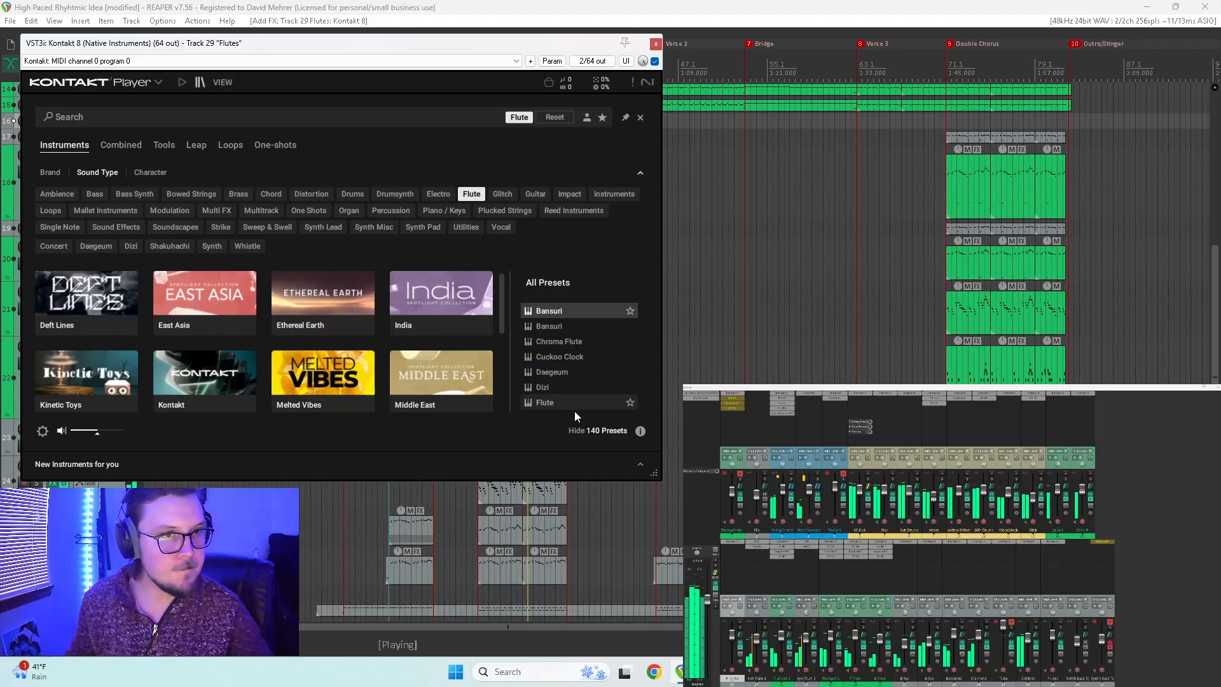
pyautogui.moveTo(653, 474); pyautogui.dragTo(1106, 559)
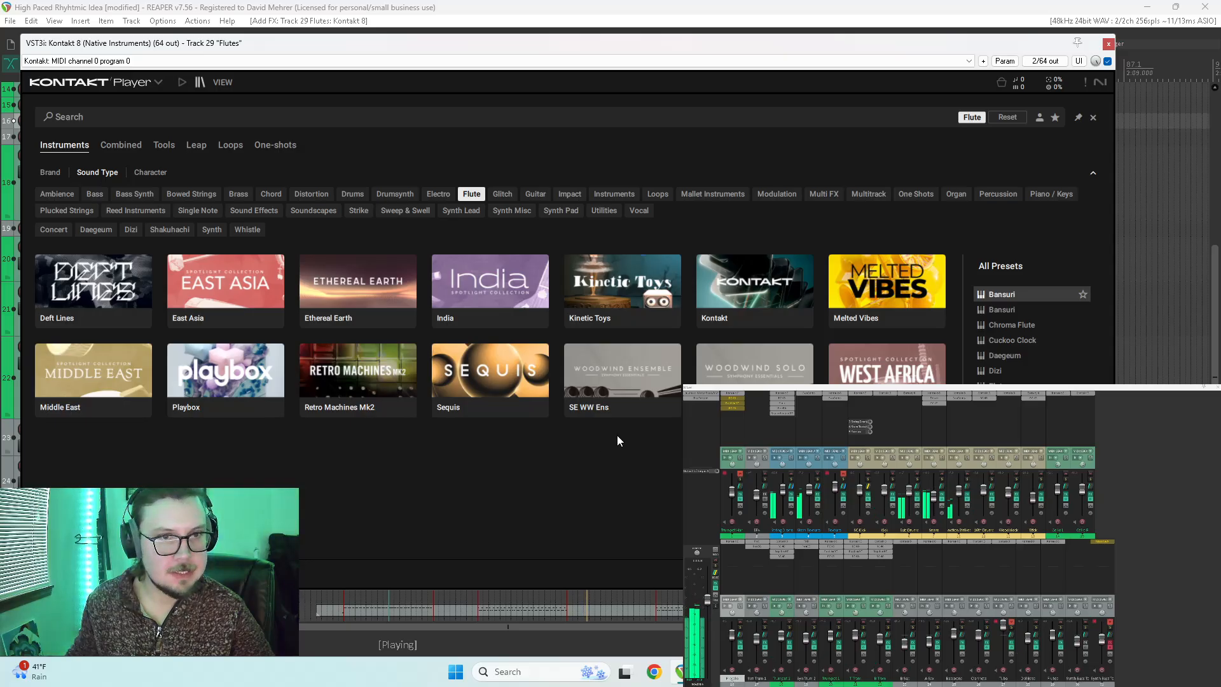
pyautogui.click(638, 368)
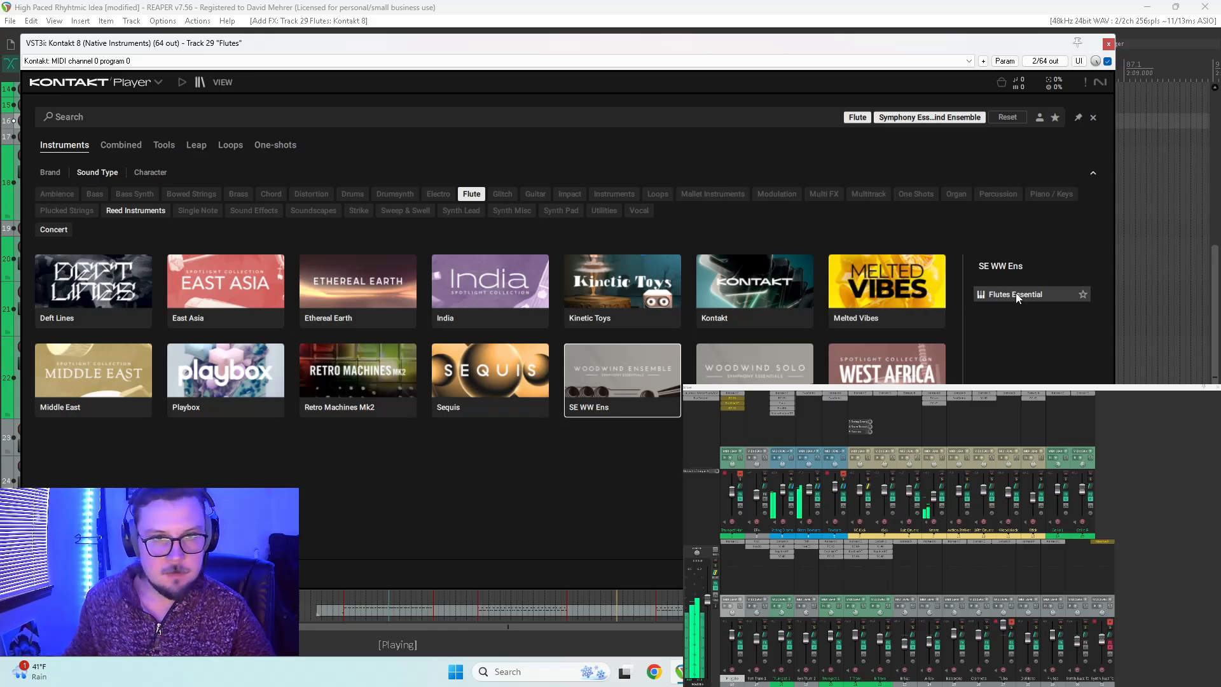
pyautogui.click(751, 380)
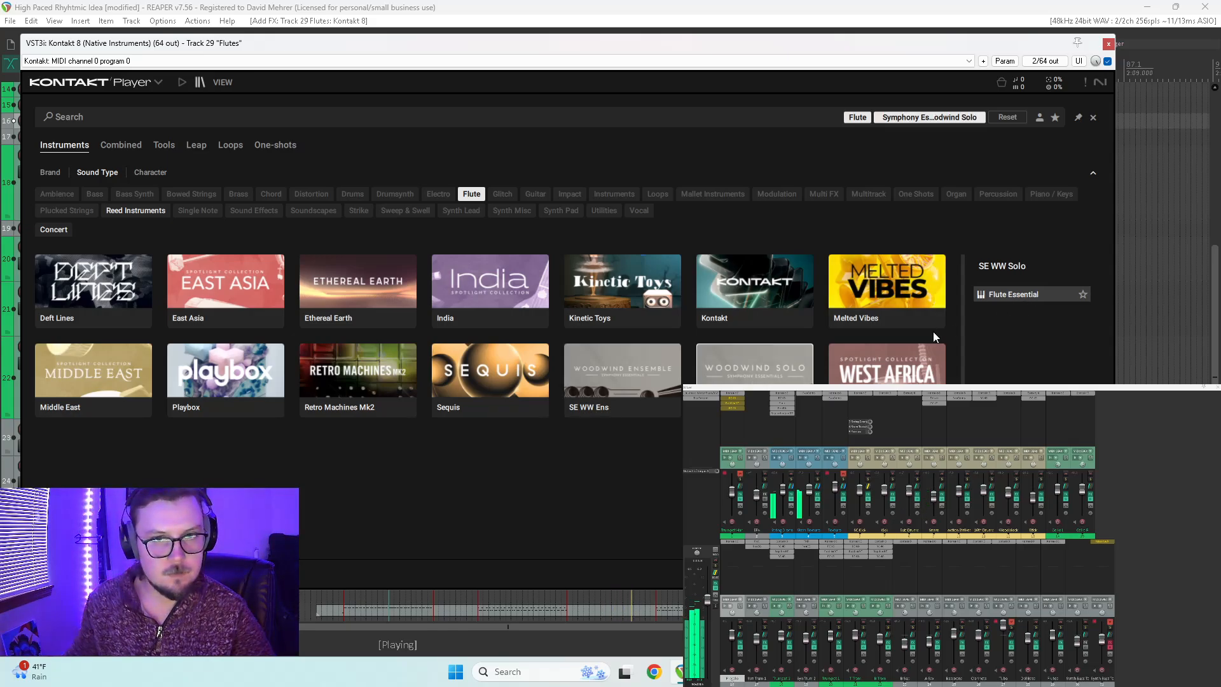
pyautogui.click(624, 378)
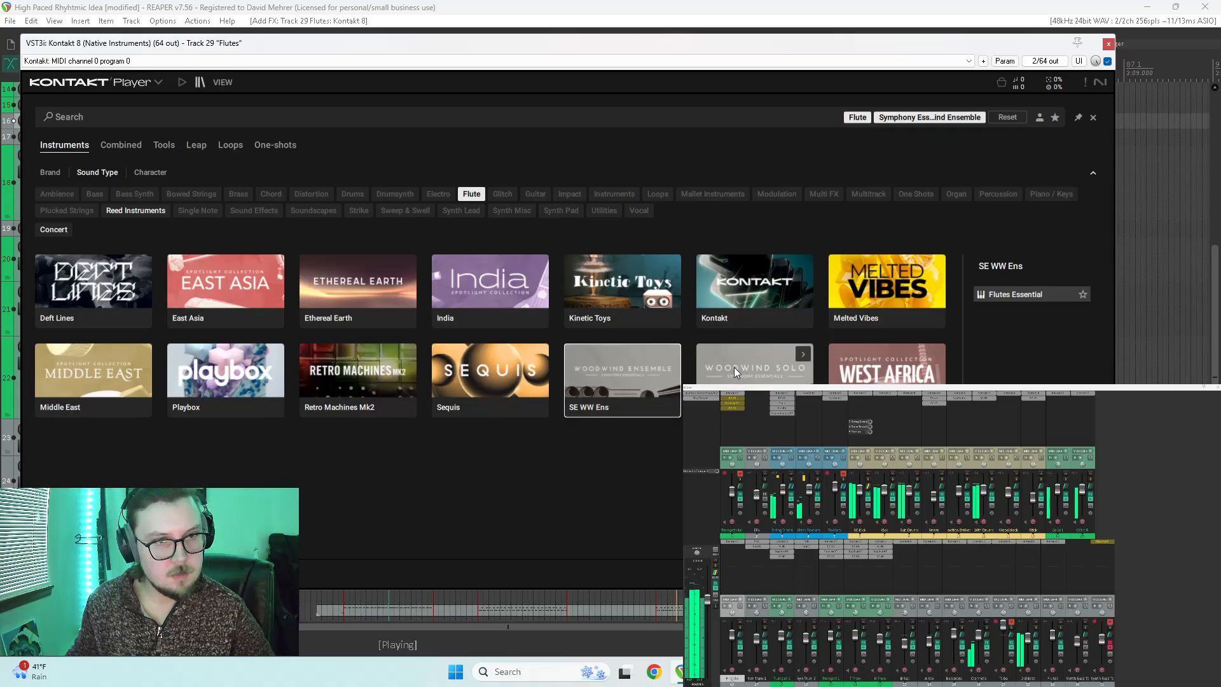
pyautogui.click(613, 370)
pyautogui.click(612, 370)
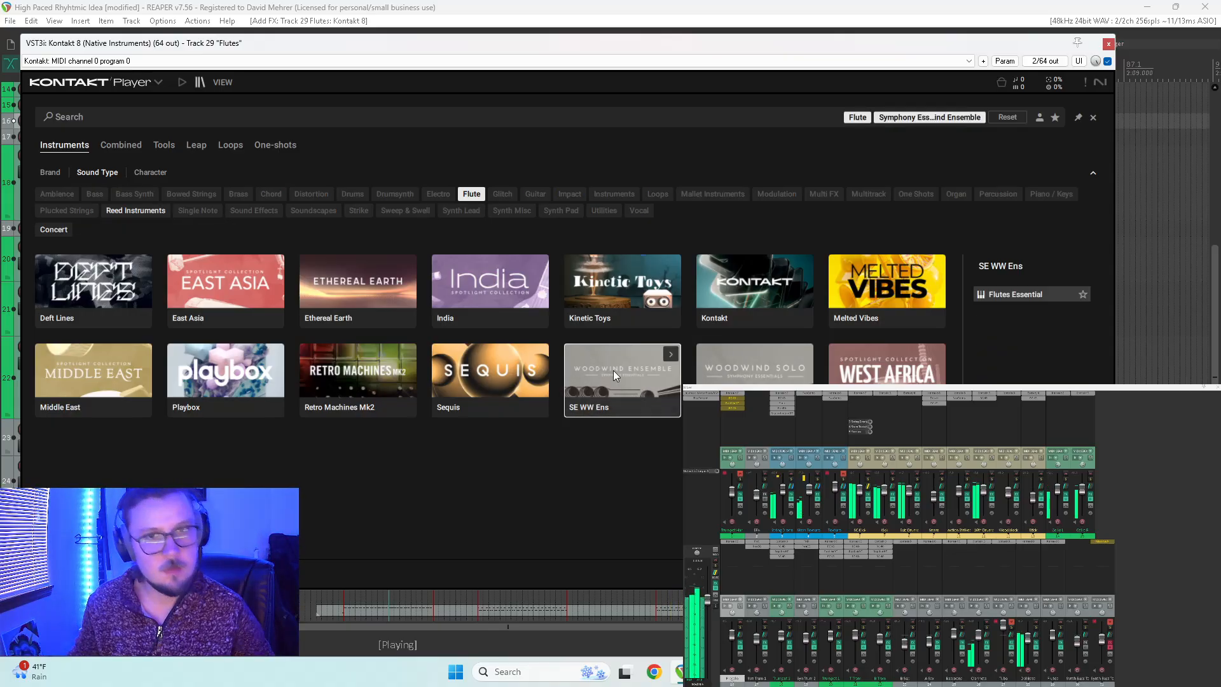
pyautogui.doubleClick(1021, 296)
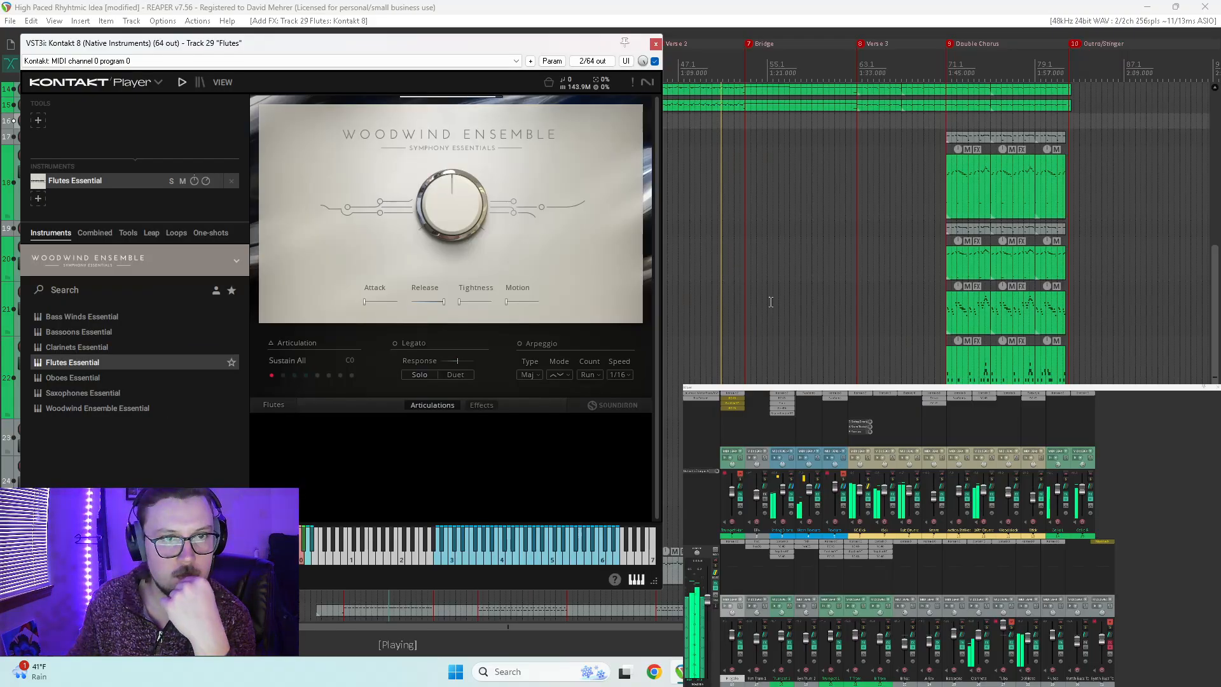
pyautogui.press('space')
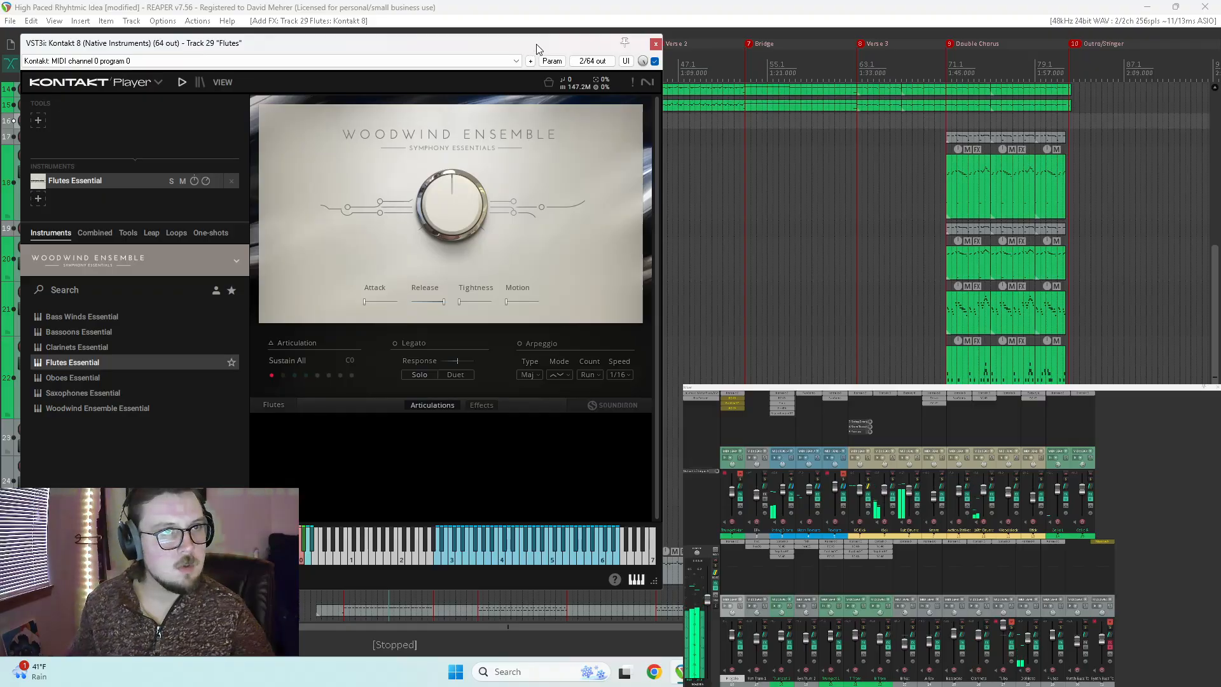
pyautogui.moveTo(536, 45); pyautogui.dragTo(1054, 450)
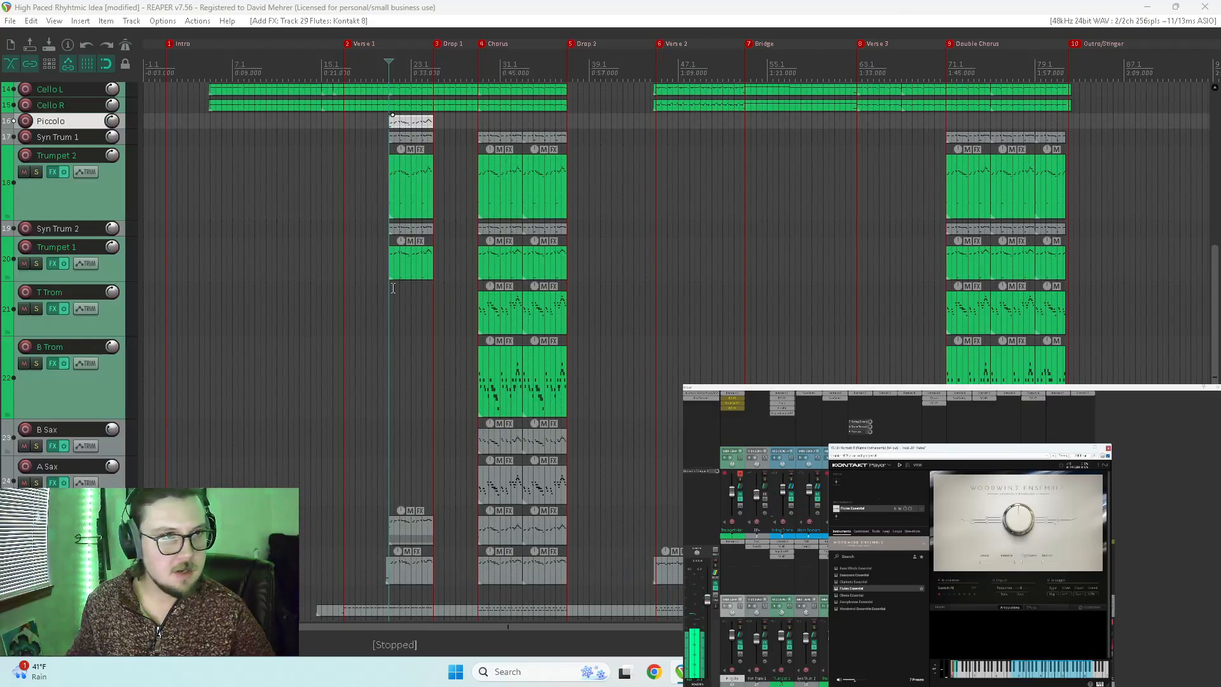
# Step: Copy the first A Sax item of the Chorus onto the Flutes track at the same position
pyautogui.scroll(3, 28, 202)
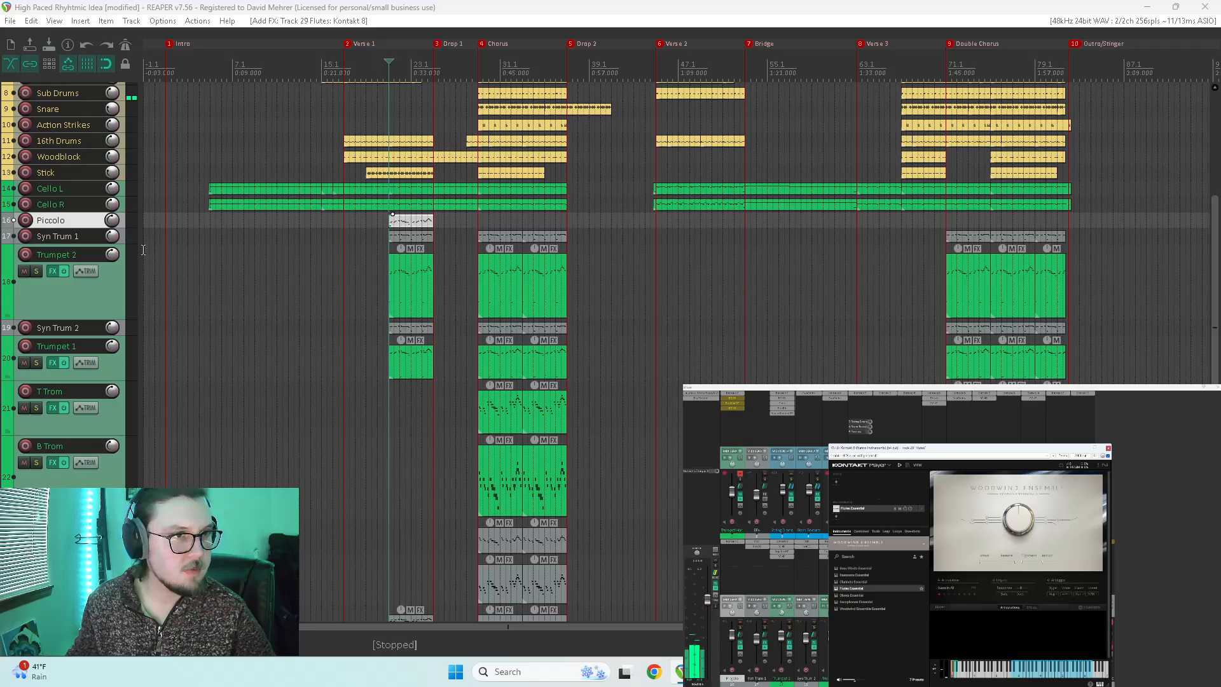
pyautogui.scroll(-4, 67, 313)
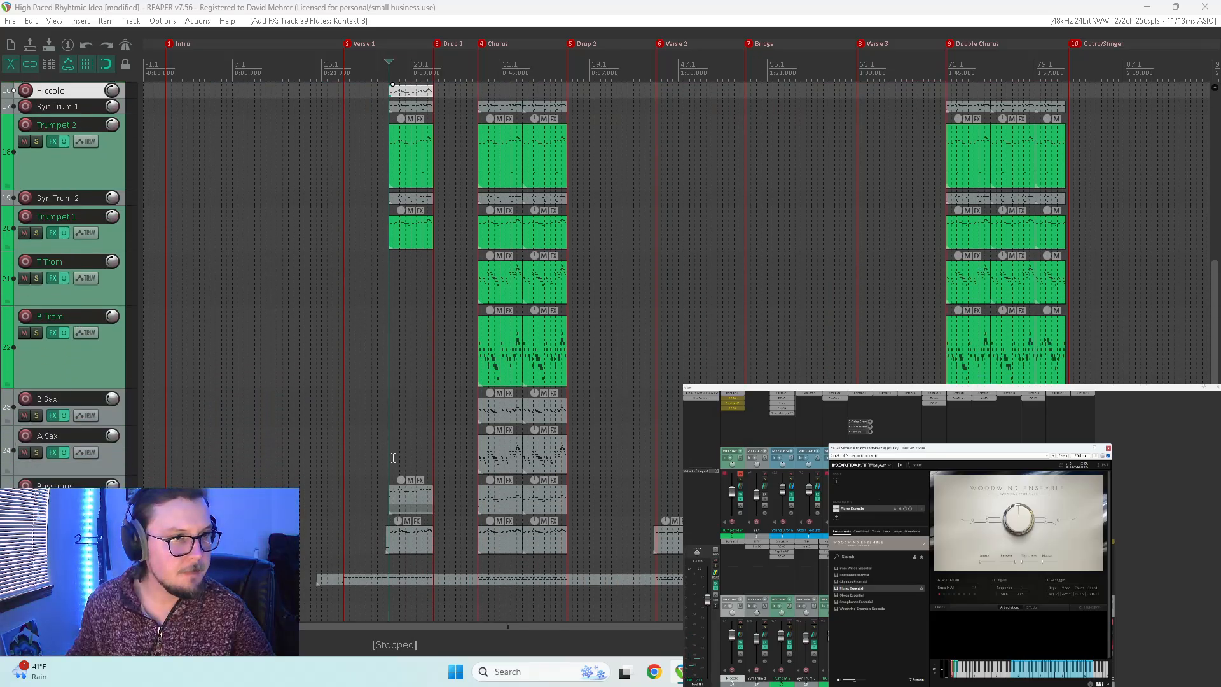
pyautogui.click(503, 456)
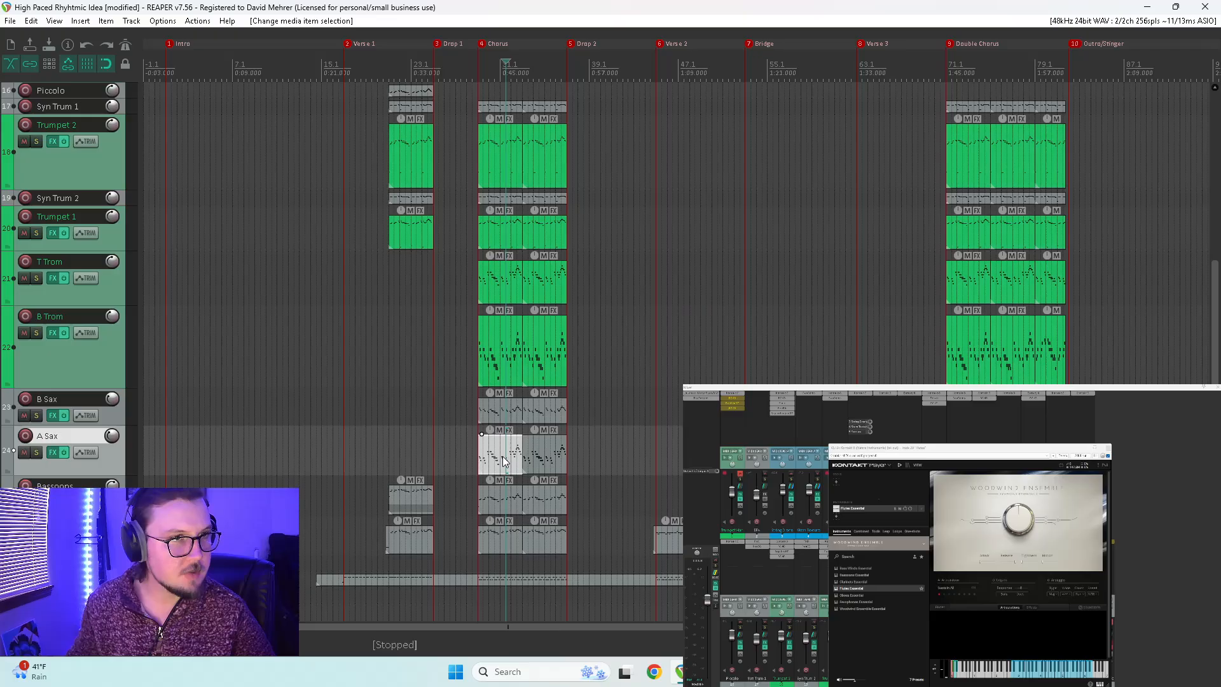
pyautogui.moveTo(504, 455); pyautogui.dragTo(497, 528)
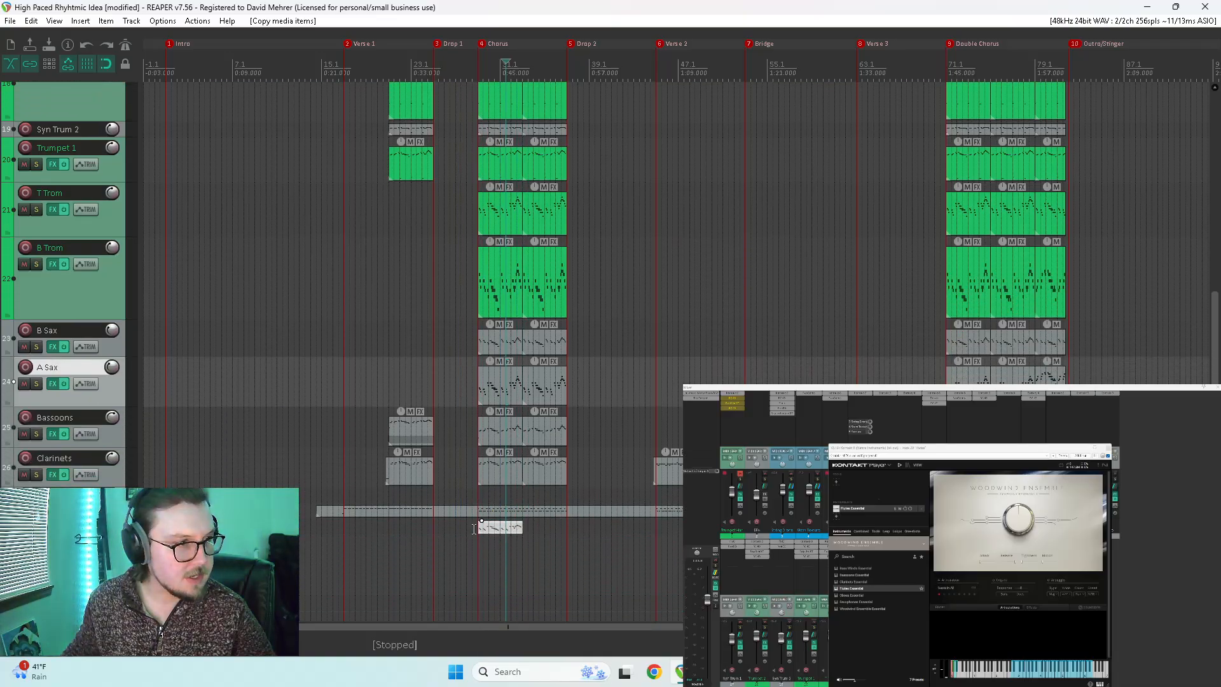
# Step: Enlarge and solo the Flutes track, and play the copied part from the start of the Chorus
pyautogui.click(477, 542)
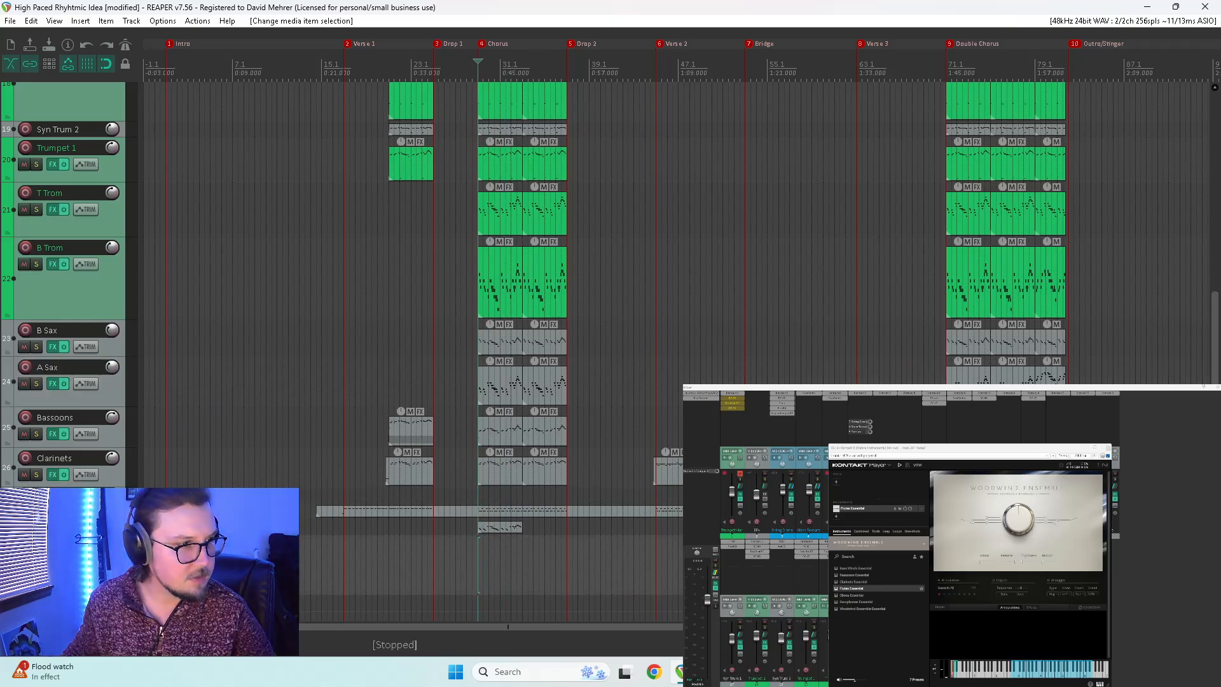
pyautogui.moveTo(70, 534); pyautogui.dragTo(70, 581)
pyautogui.click(36, 548)
pyautogui.press('space')
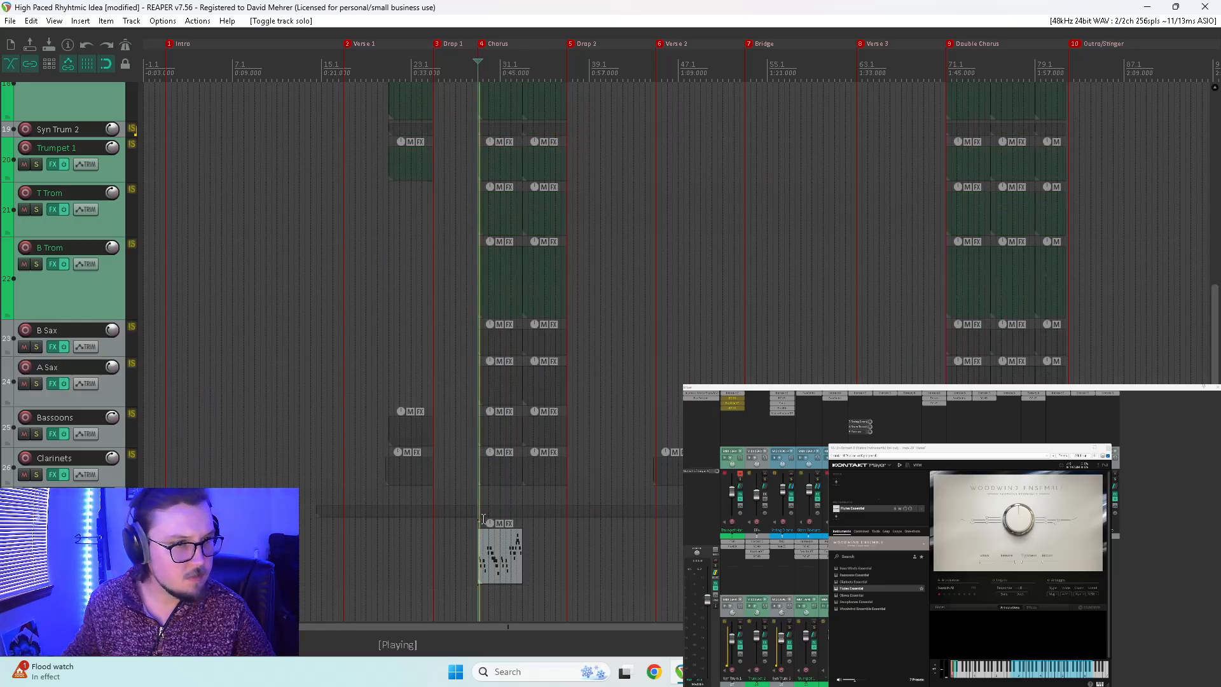
# Step: Open the copied Flutes item in the MIDI editor and raise all its notes by one octave
pyautogui.doubleClick(488, 549)
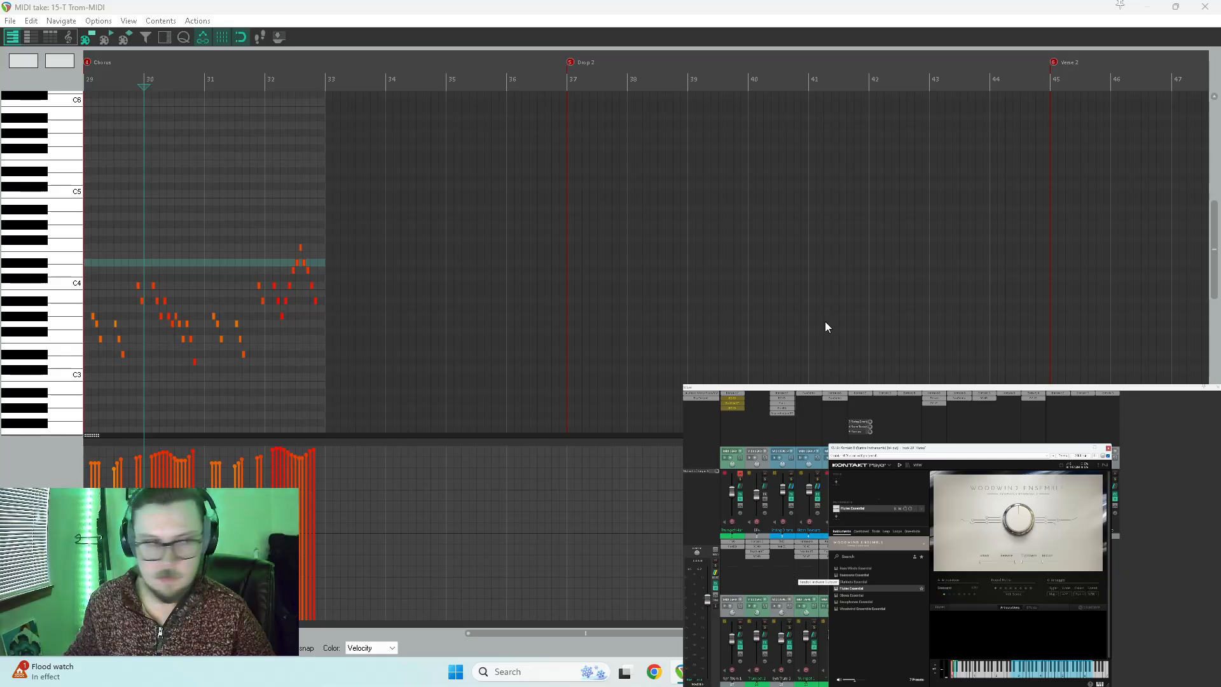
pyautogui.press('space')
pyautogui.moveTo(400, 192); pyautogui.dragTo(85, 437)
pyautogui.press('space')
pyautogui.scroll(5, 381, 357)
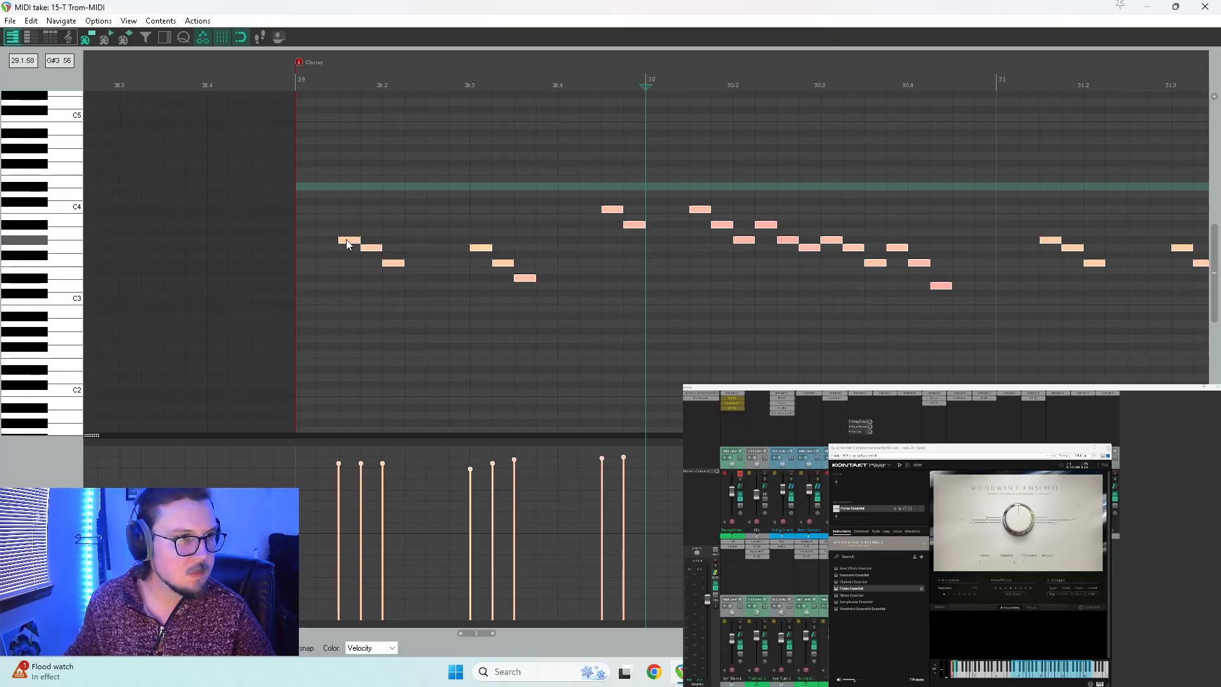
pyautogui.moveTo(351, 239); pyautogui.dragTo(351, 149)
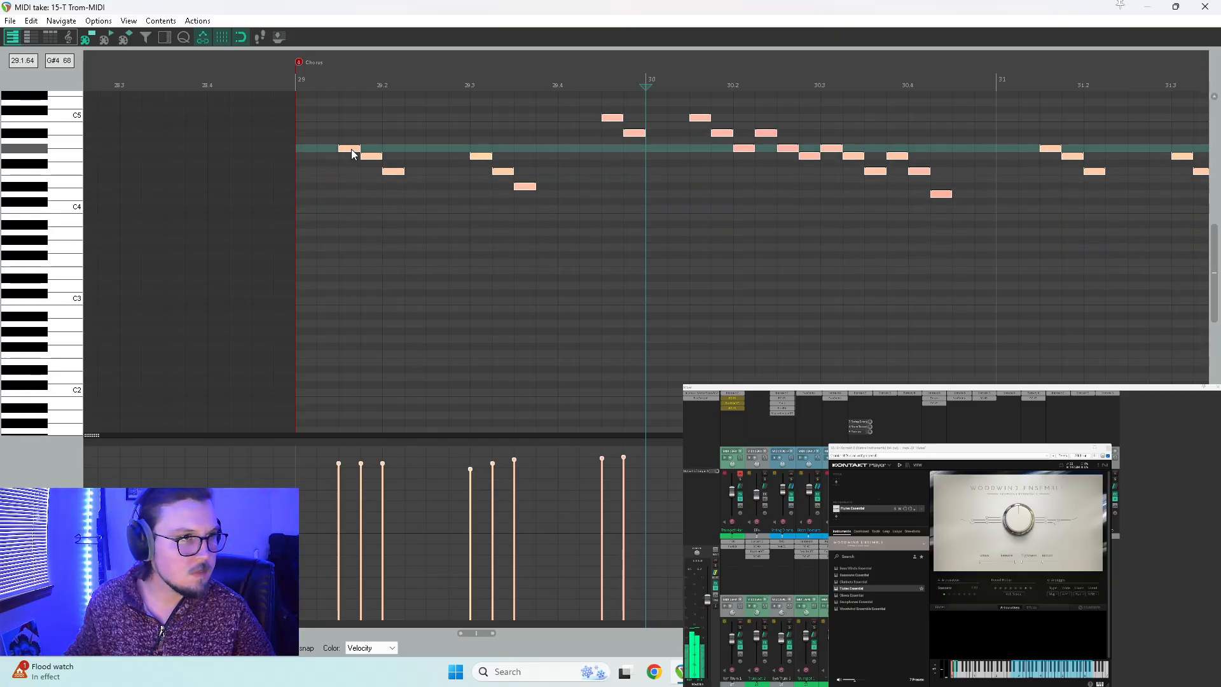
# Step: Audition the Flutes part, transpose all notes up another octave so the first is G#5, and replay it
pyautogui.scroll(5, 46, 223)
pyautogui.scroll(1, 46, 223)
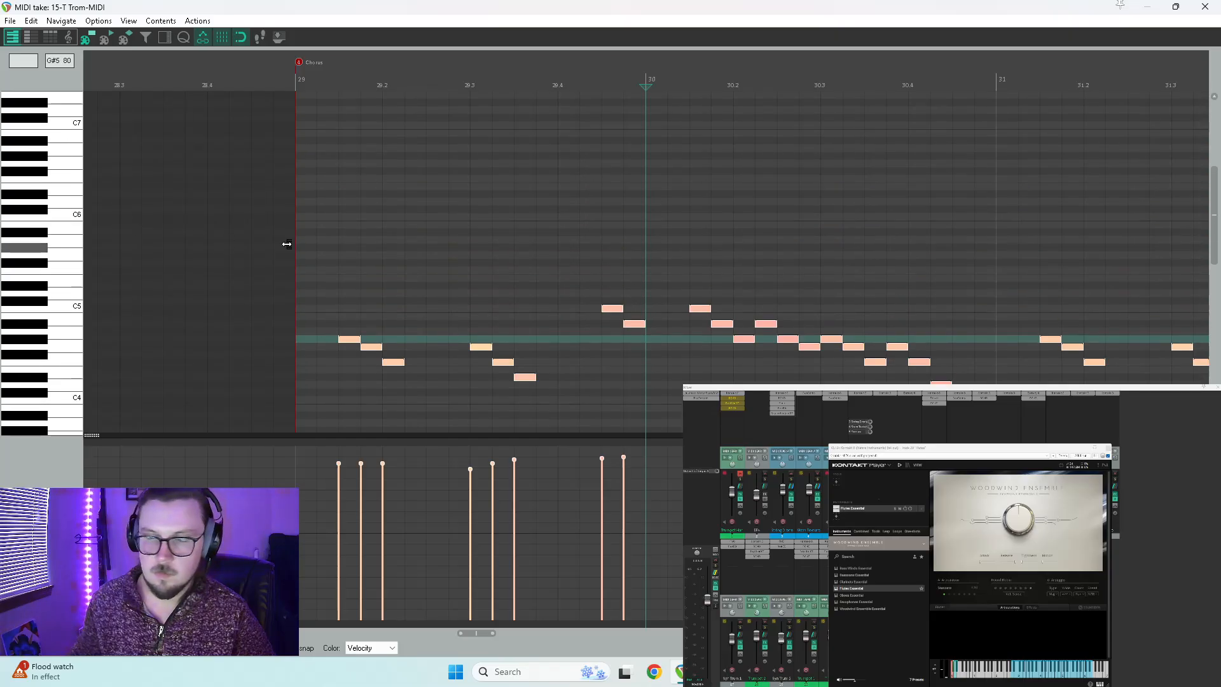
pyautogui.press('space')
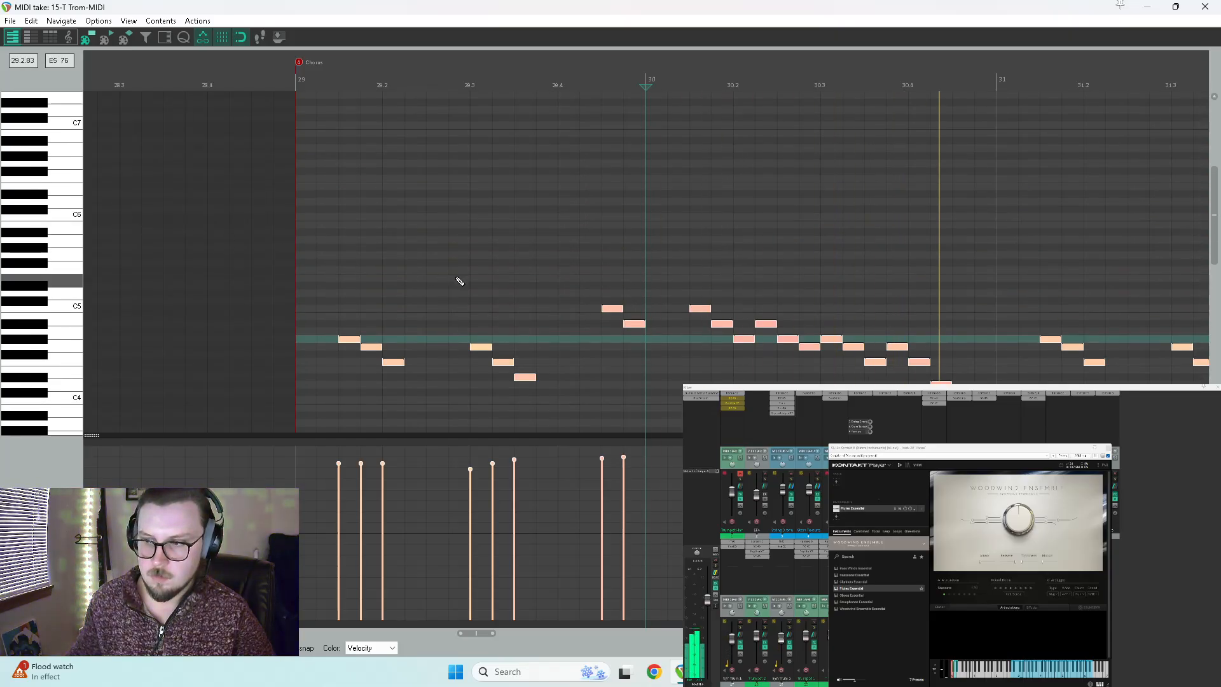
pyautogui.keyDown('ctrl'); pyautogui.scroll(-4, 461, 274); pyautogui.keyUp('ctrl')
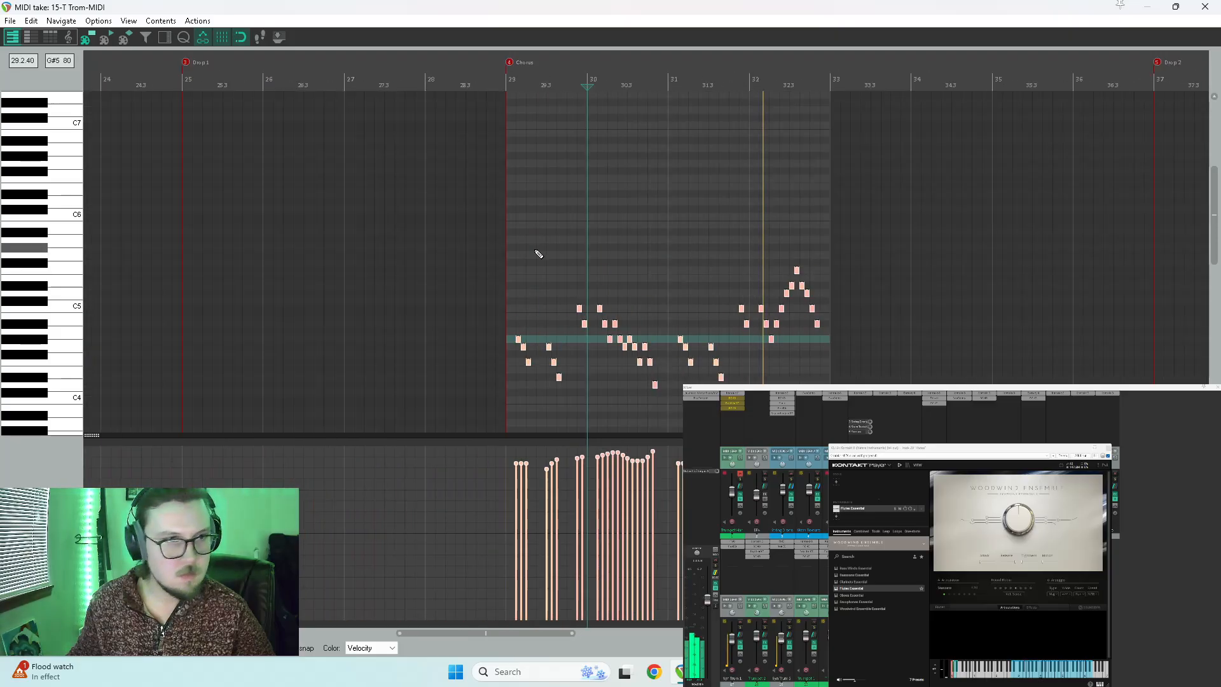
pyautogui.press('space')
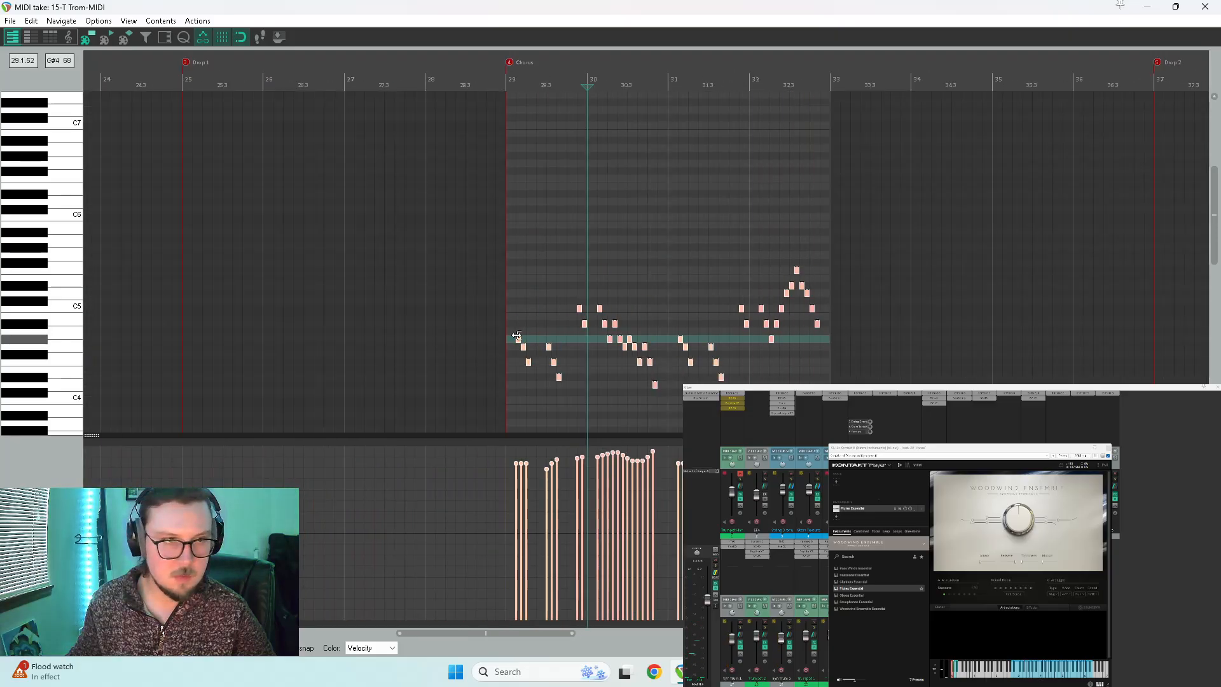
pyautogui.moveTo(517, 338); pyautogui.dragTo(517, 250)
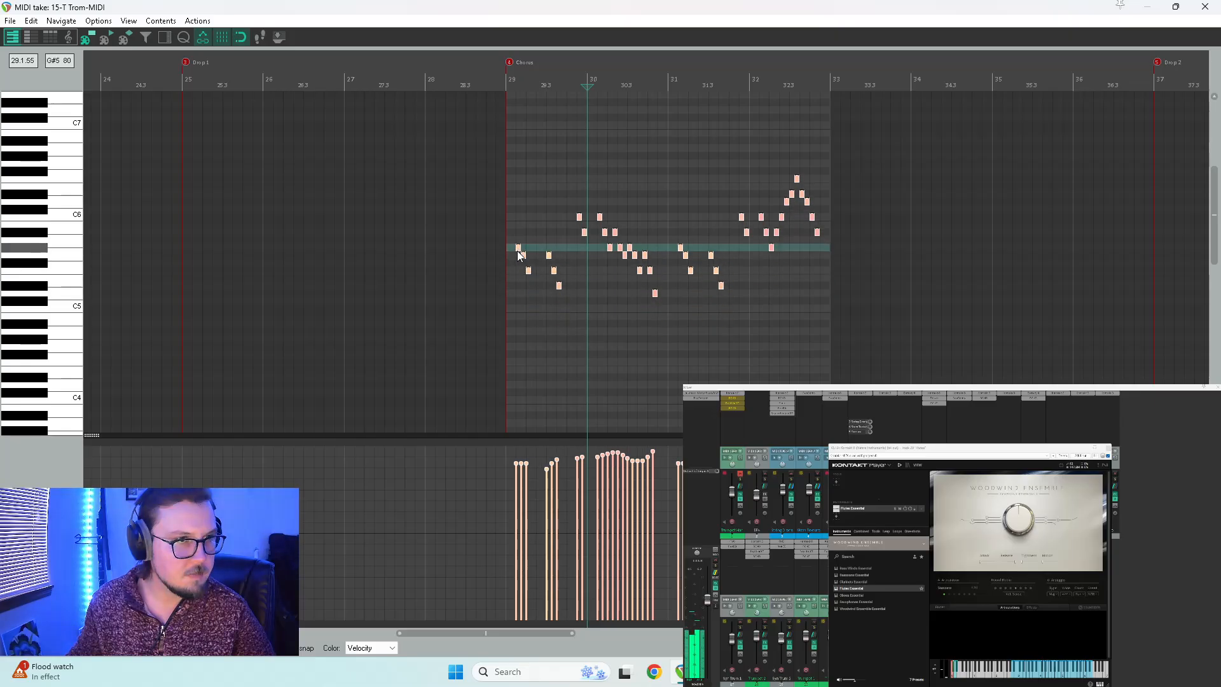
pyautogui.press('space')
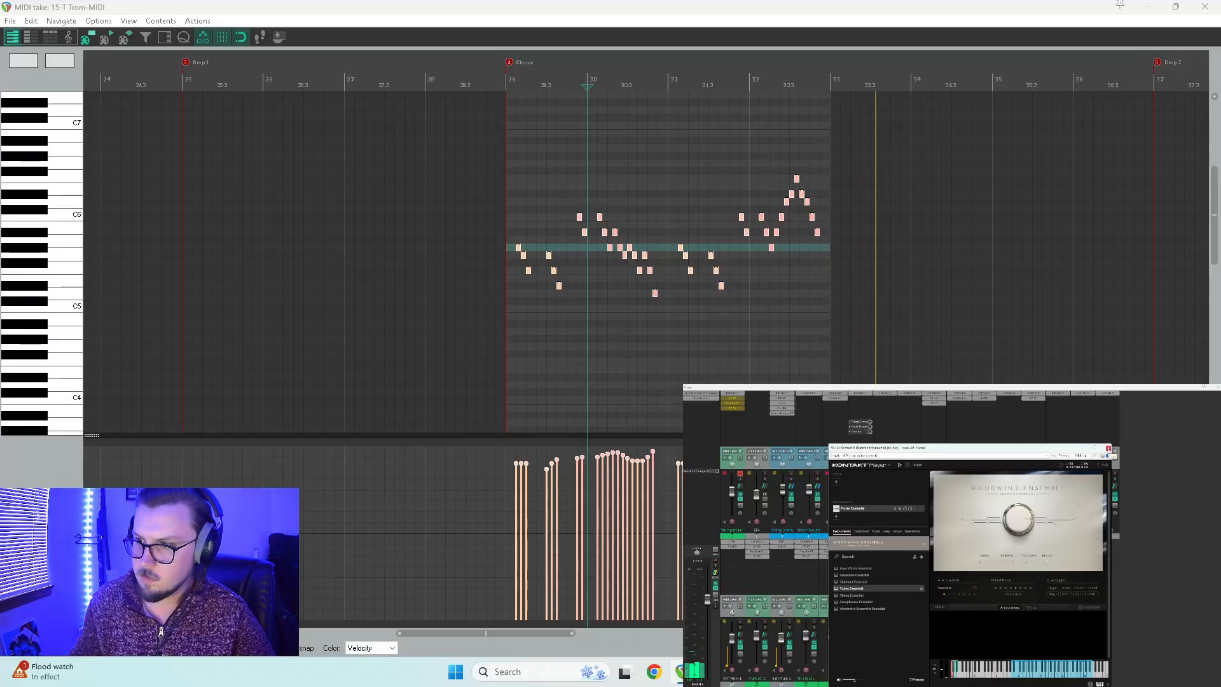
# Step: Close the Flutes instrument window and the MIDI editor, and stop playback
pyautogui.click(1107, 448)
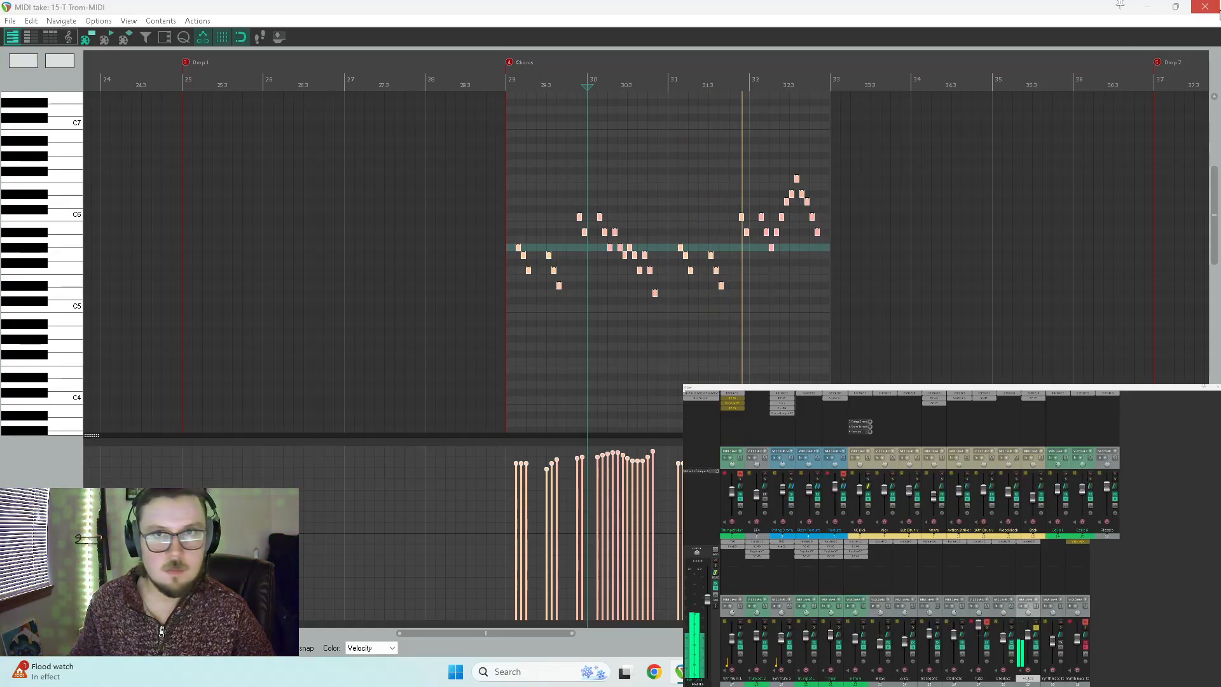
pyautogui.press('Escape')
pyautogui.press('space')
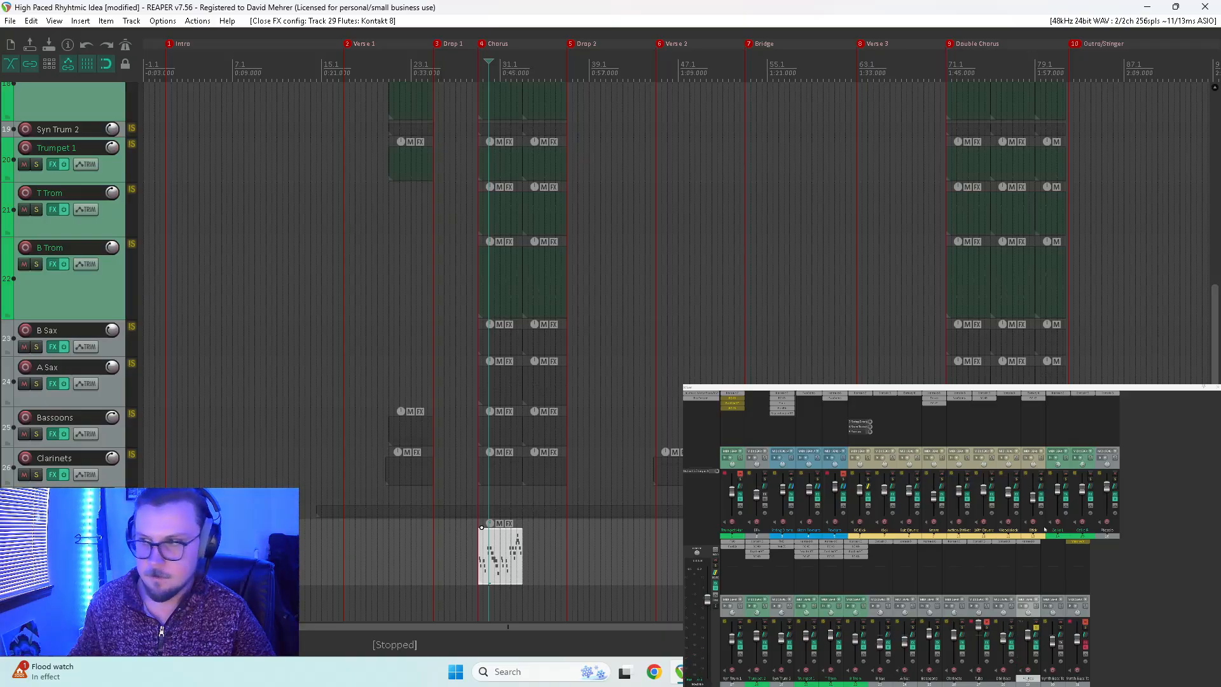
# Step: Move the Piccolo track directly before Flutes in the mixer, solo it as well, and play briefly
pyautogui.moveTo(1112, 469); pyautogui.dragTo(1017, 610)
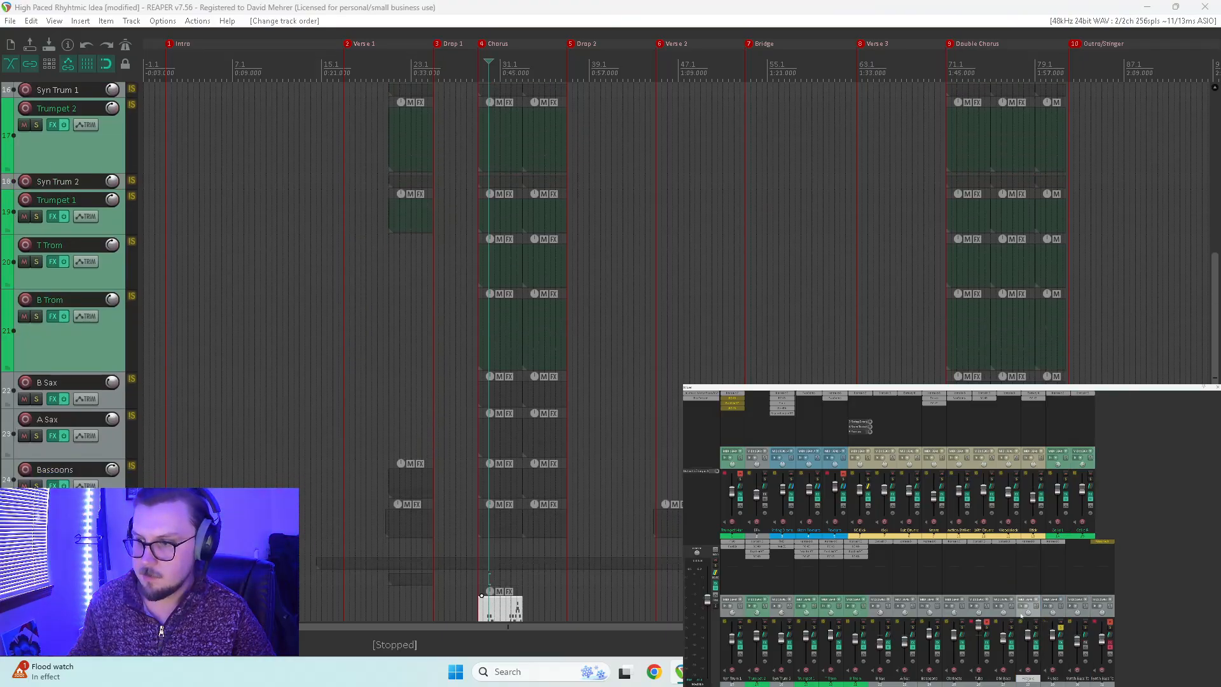
pyautogui.click(1035, 627)
pyautogui.press('space')
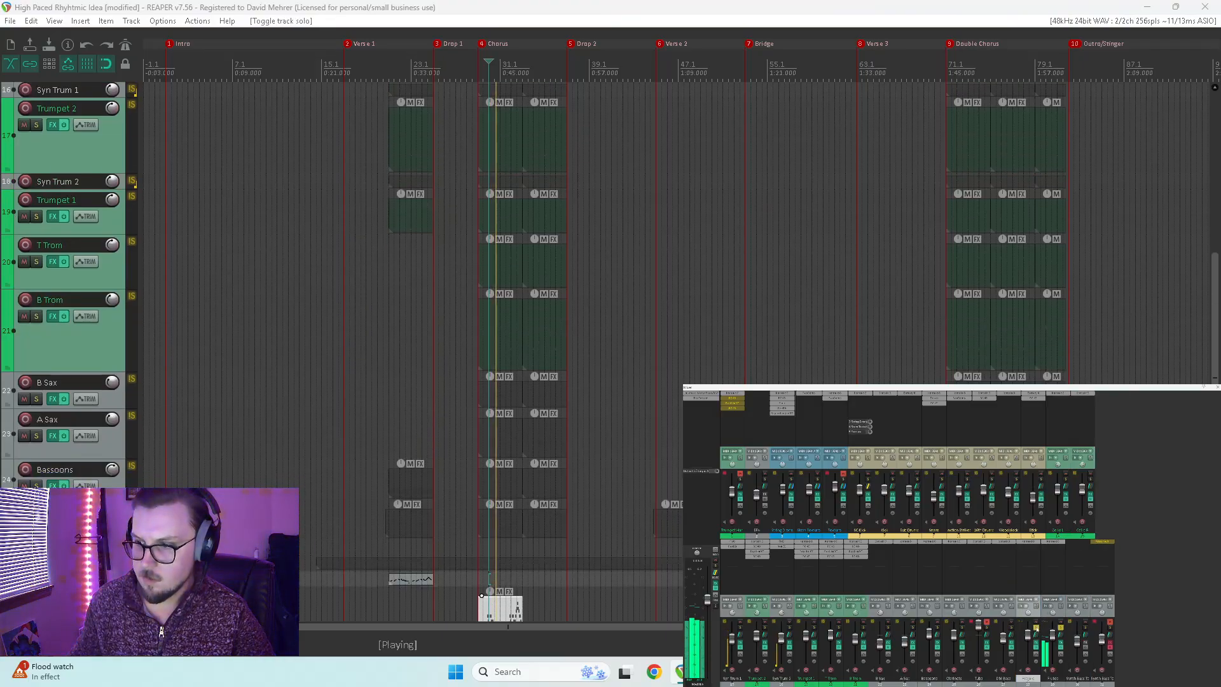
pyautogui.scroll(1, 9, 315)
pyautogui.scroll(-1, 13, 316)
pyautogui.scroll(-1, 234, 433)
pyautogui.press('space')
# Step: Move the Flutes item from the Chorus to the Piccolo phrase in Verse 1 and play both soloed parts from there
pyautogui.moveTo(502, 568); pyautogui.dragTo(394, 562)
pyautogui.click(391, 537)
pyautogui.press('space')
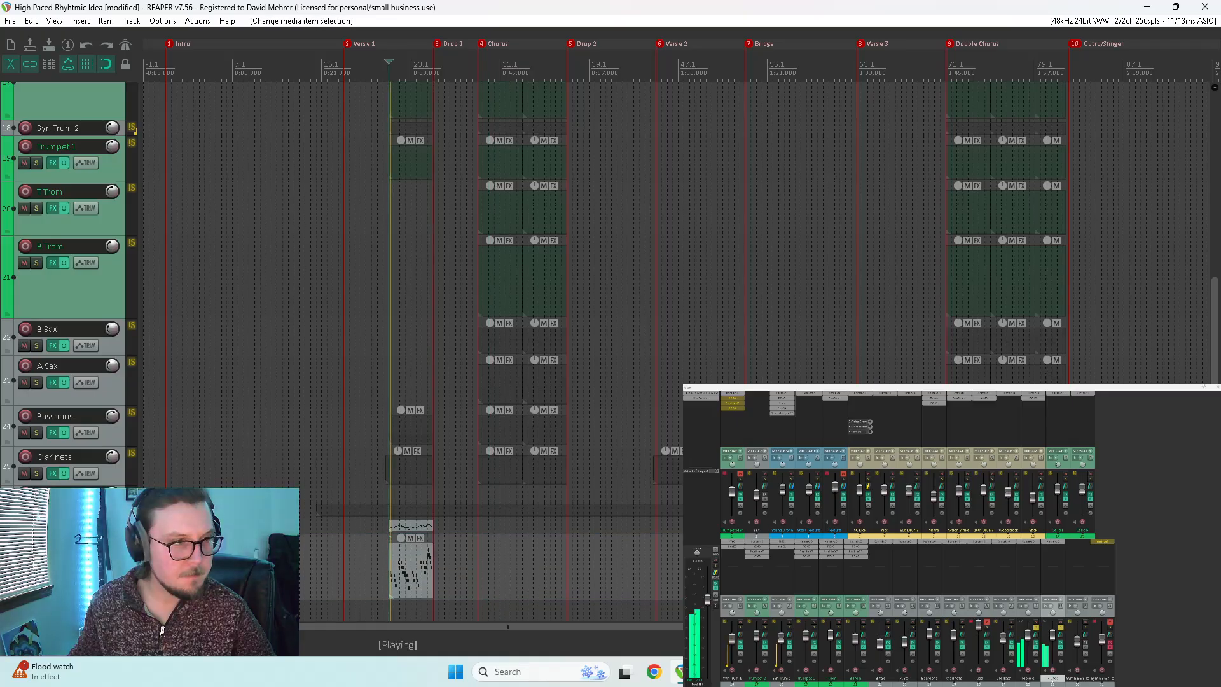
pyautogui.scroll(-1, 406, 350)
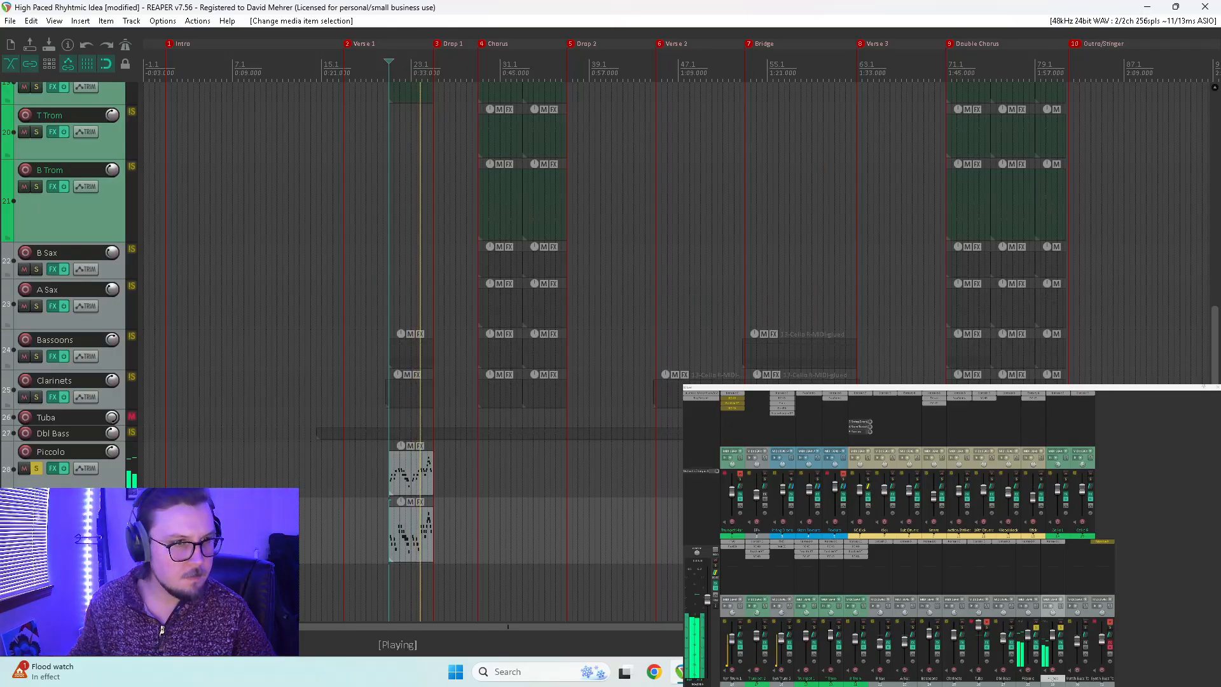
# Step: Clear all solos and replay the phrase in the full arrangement, muting and unmuting Flutes to compare
pyautogui.keyDown('ctrl'); pyautogui.click(37, 468); pyautogui.keyUp('ctrl')
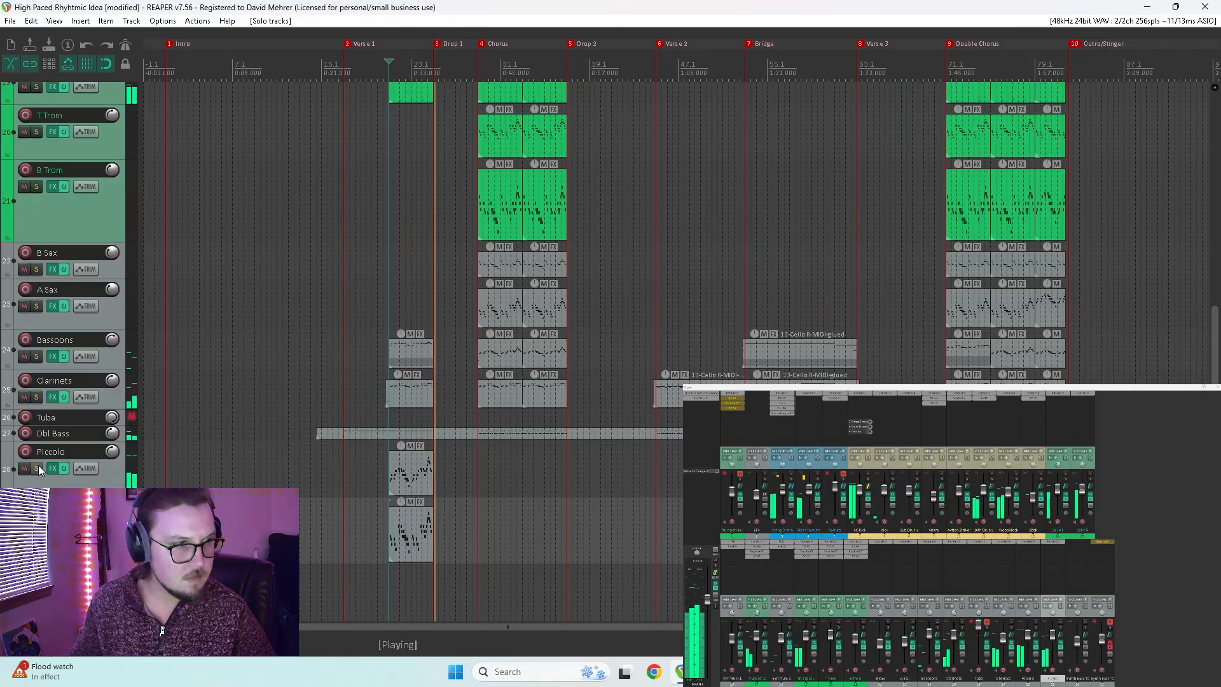
pyautogui.press('space')
pyautogui.press('space')
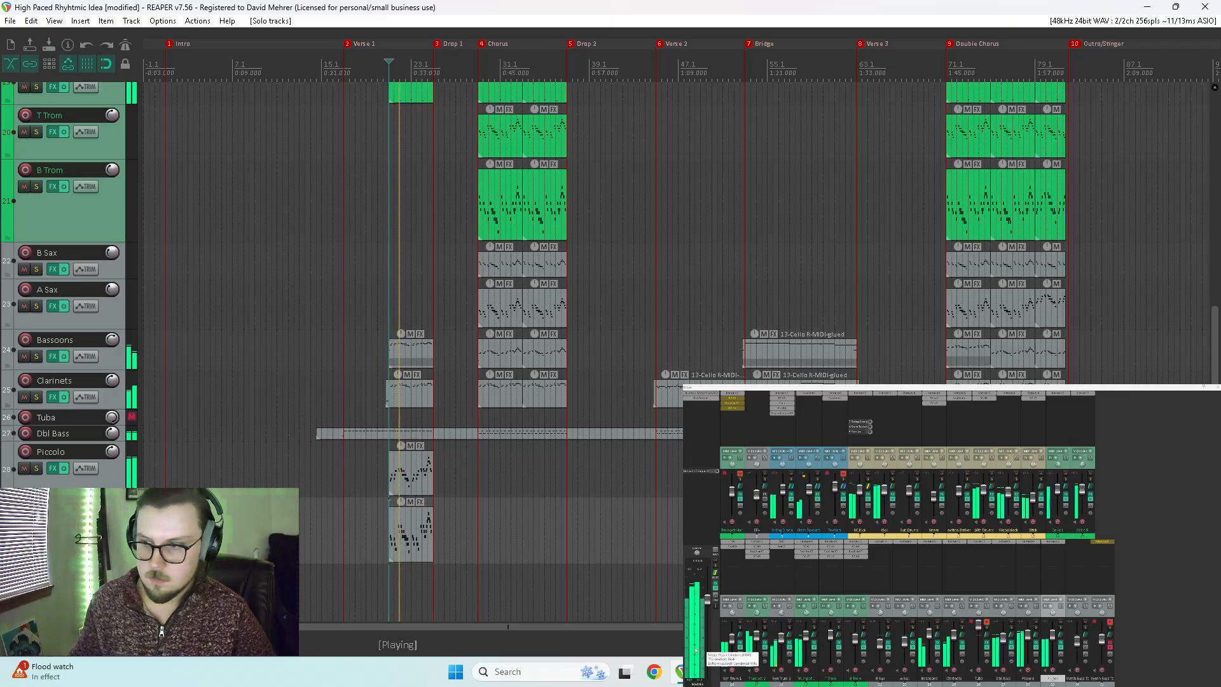
pyautogui.click(1059, 623)
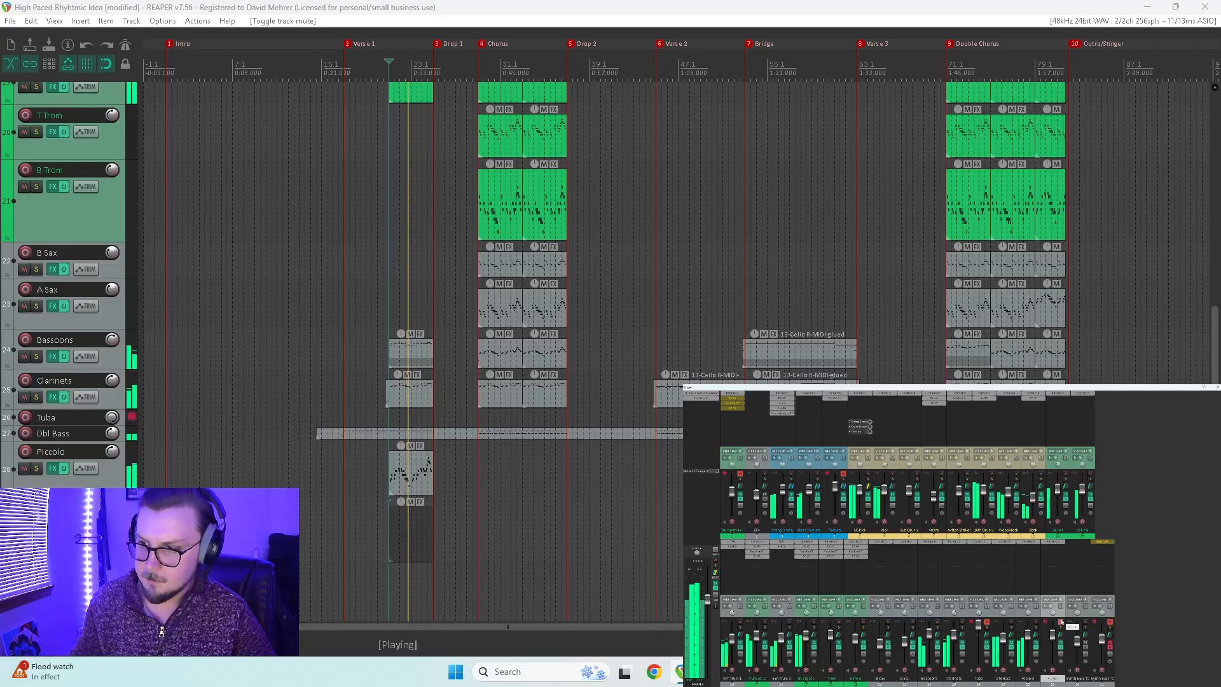
pyautogui.click(1059, 623)
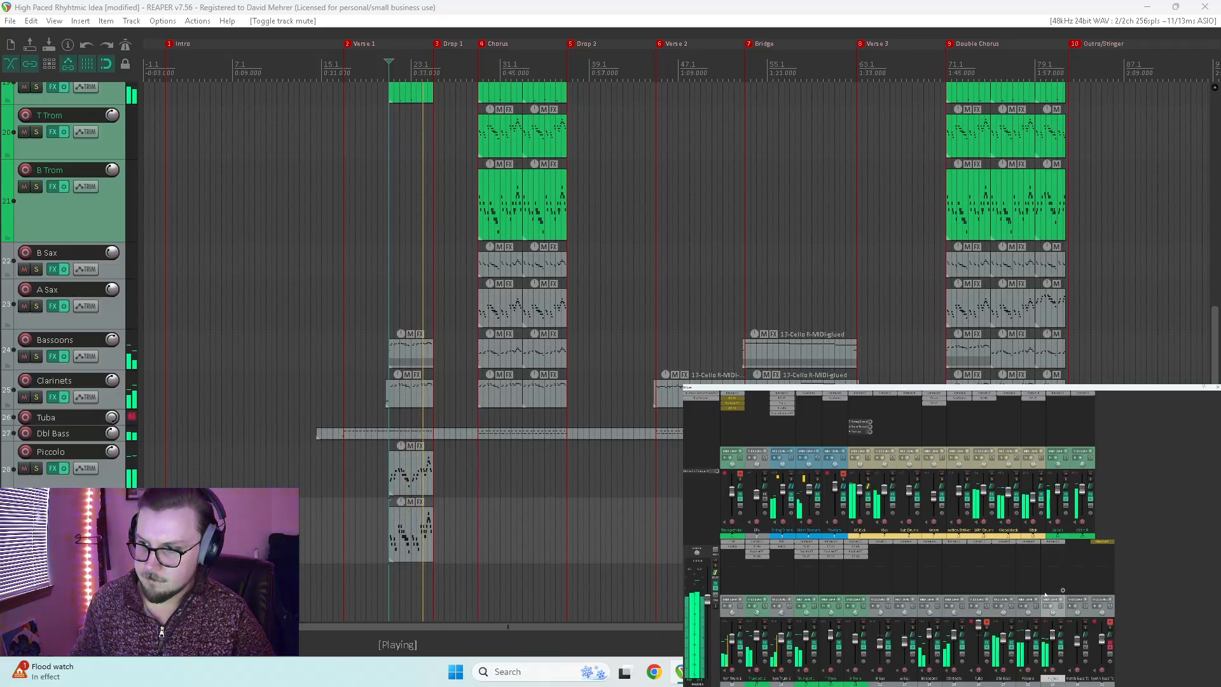
# Step: Solo Flutes, open its Kontakt window, and adjust the Flutes Essential sound controls while replaying the phrase
pyautogui.click(1061, 628)
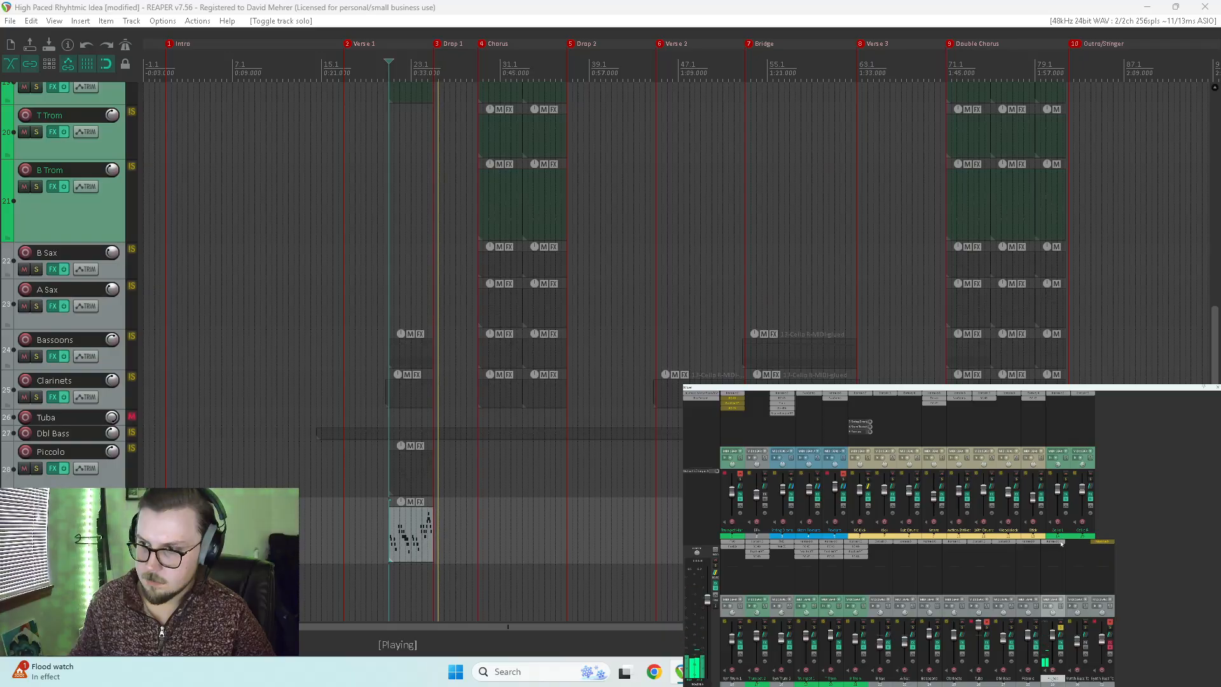
pyautogui.click(771, 550)
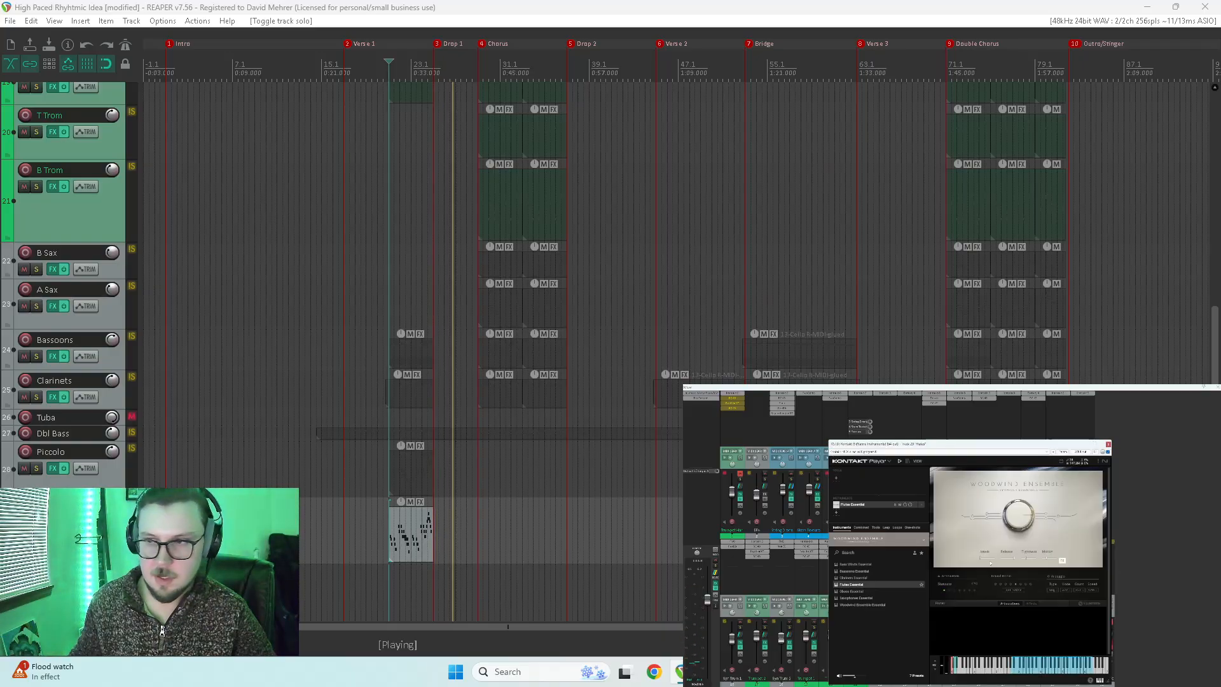
pyautogui.press('space')
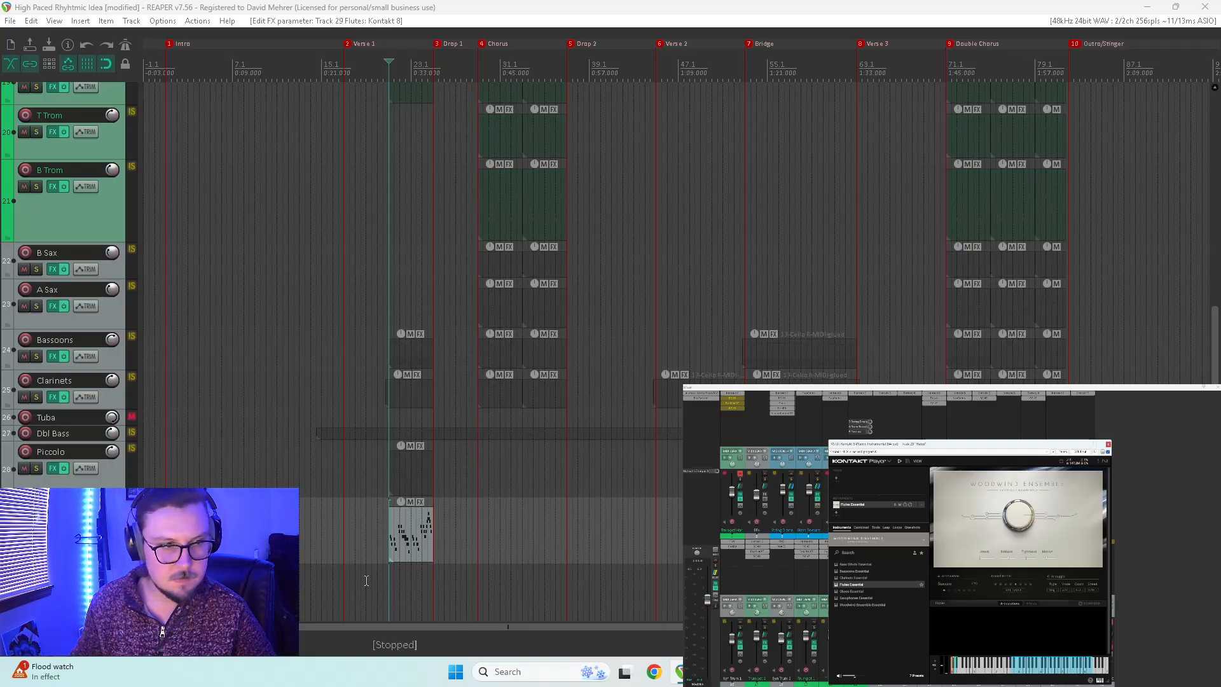
pyautogui.press('space')
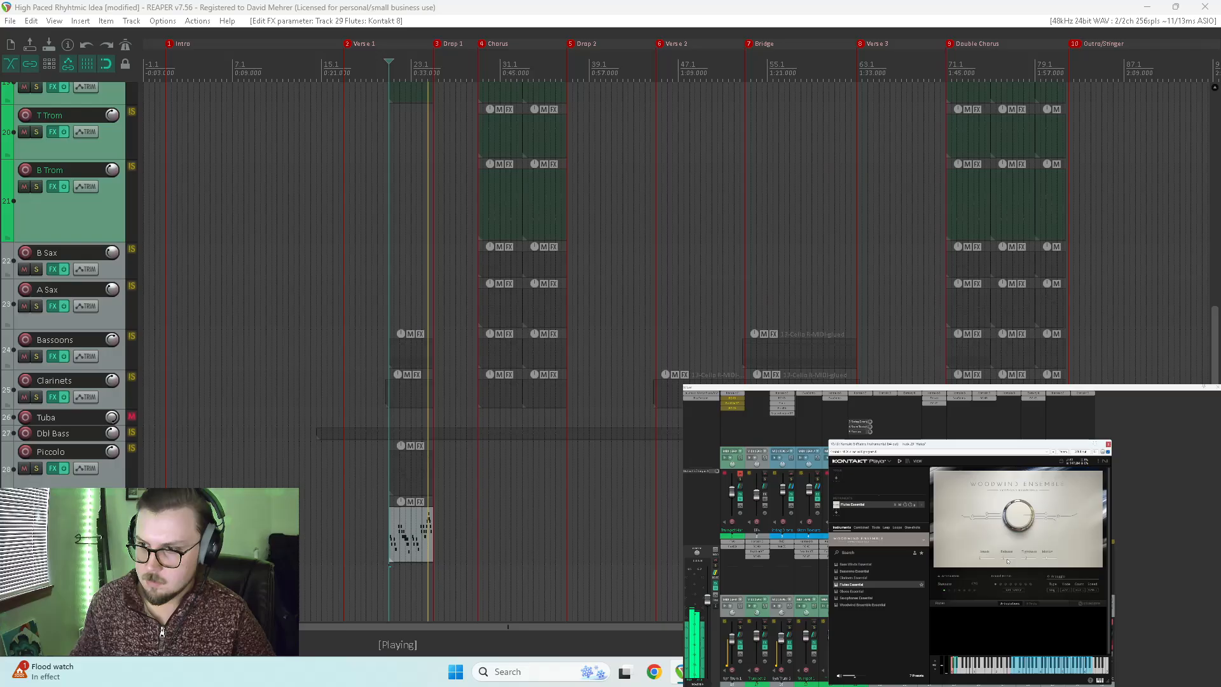
pyautogui.press('space')
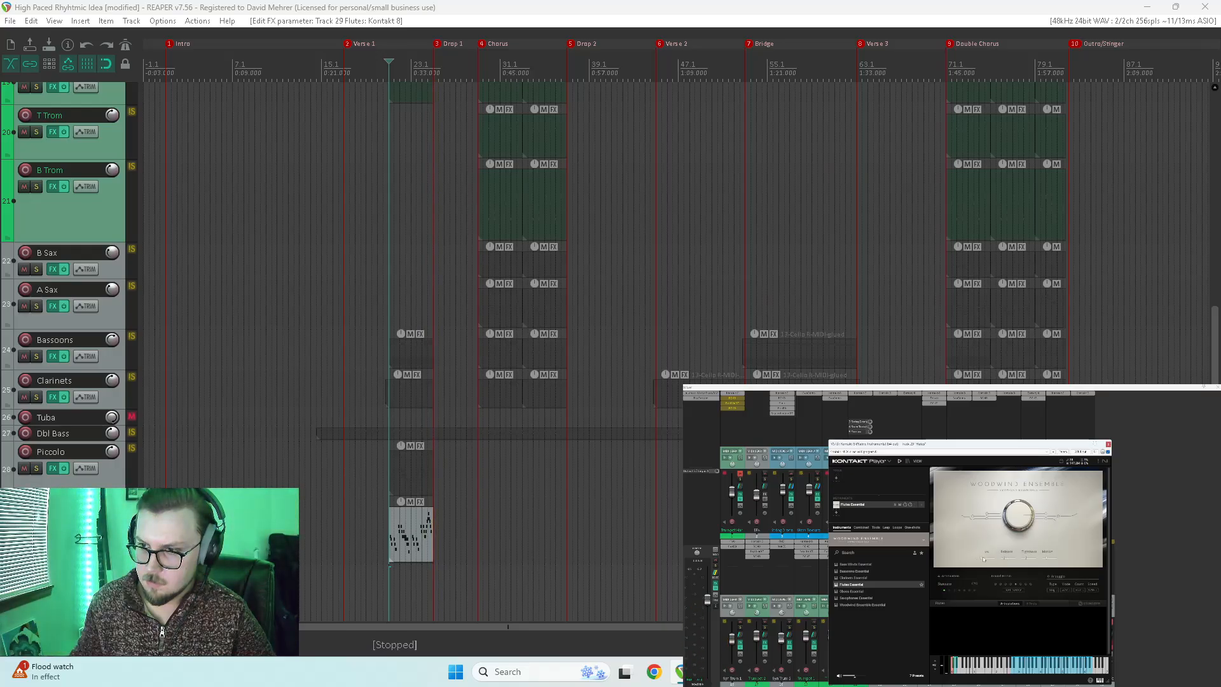
pyautogui.press('space')
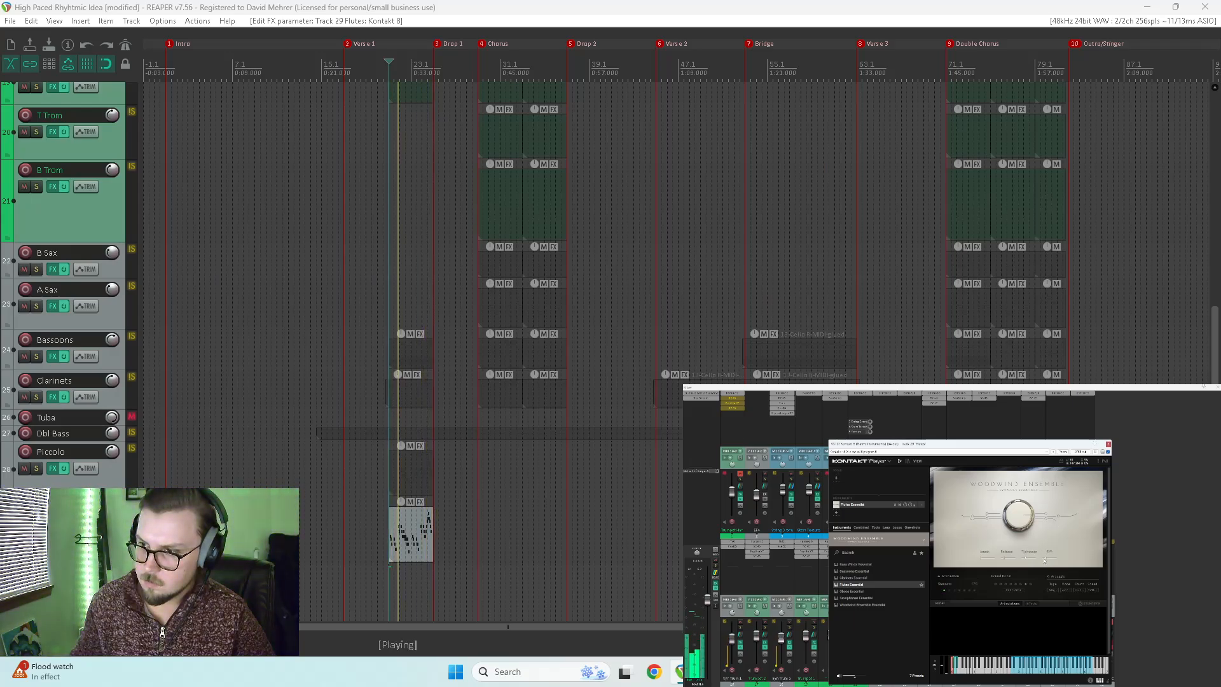
# Step: Close the Flutes instrument window, unsolo the track, and replay the phrase with the full arrangement
pyautogui.click(1108, 443)
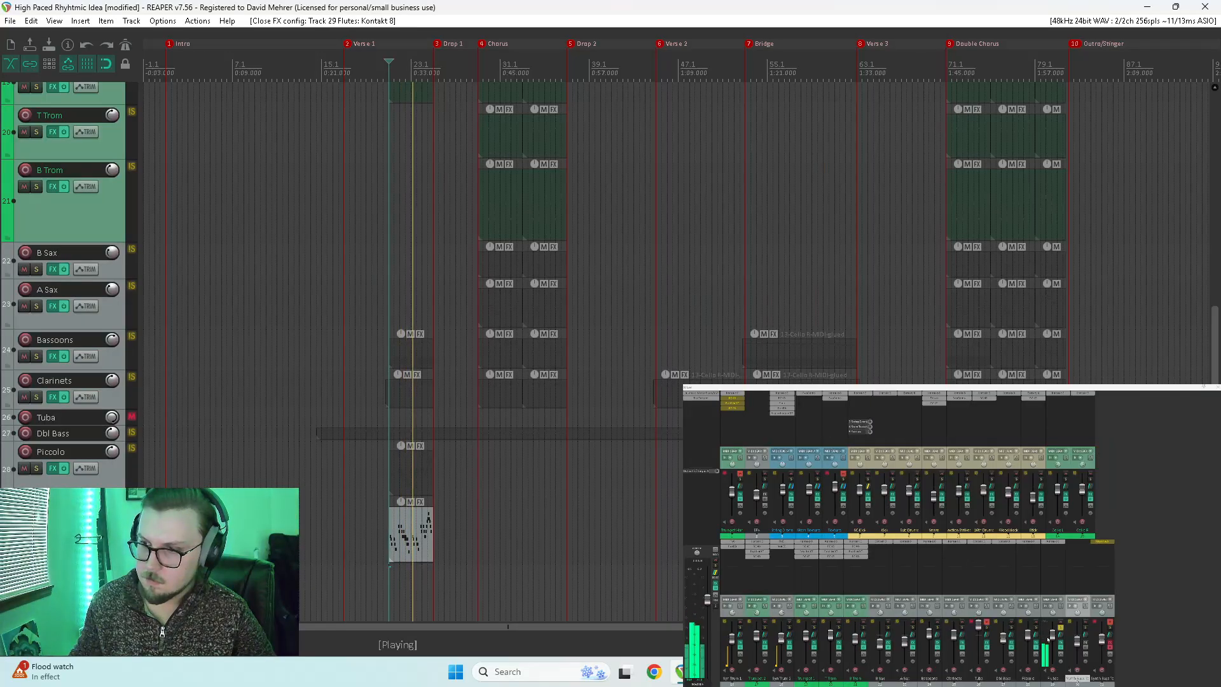
pyautogui.click(1061, 628)
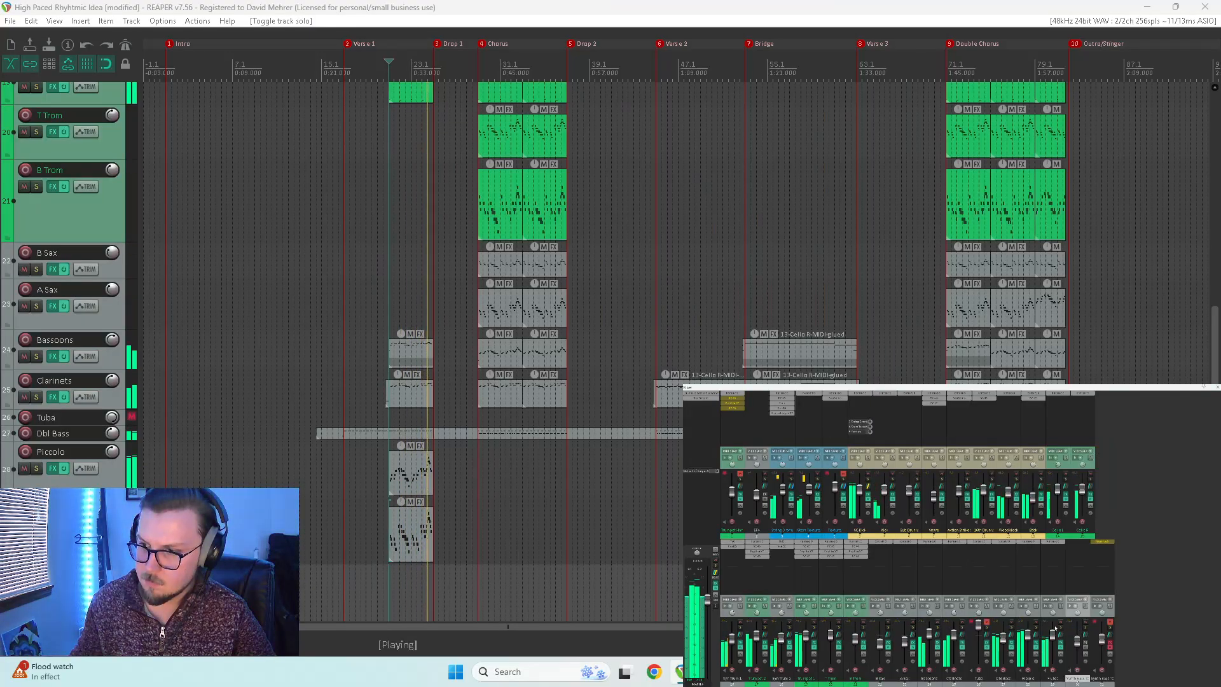
pyautogui.press('space')
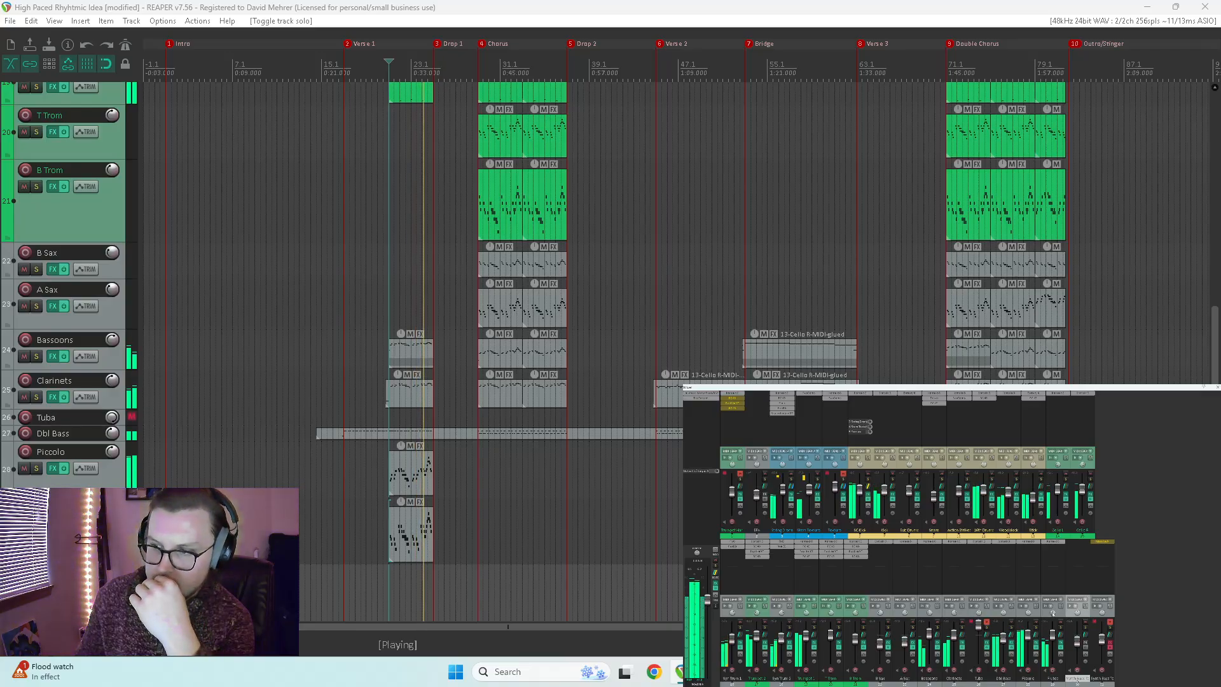
# Step: Adjust the Flutes track's panning in the mixer and replay the phrase to check the balance
pyautogui.moveTo(1052, 613); pyautogui.dragTo(1027, 621)
pyautogui.press('space')
pyautogui.press('space')
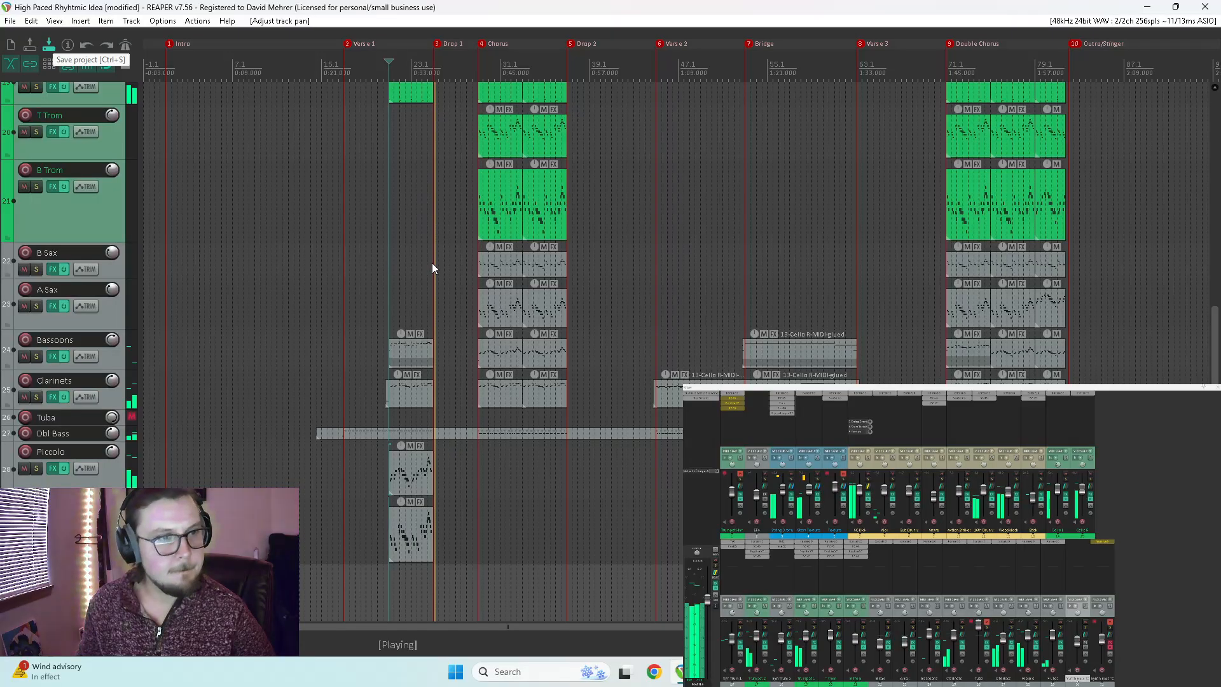
# Step: Record-arm the Tuba track and replay the phrase to try out the tuba sound against the arrangement
pyautogui.click(979, 671)
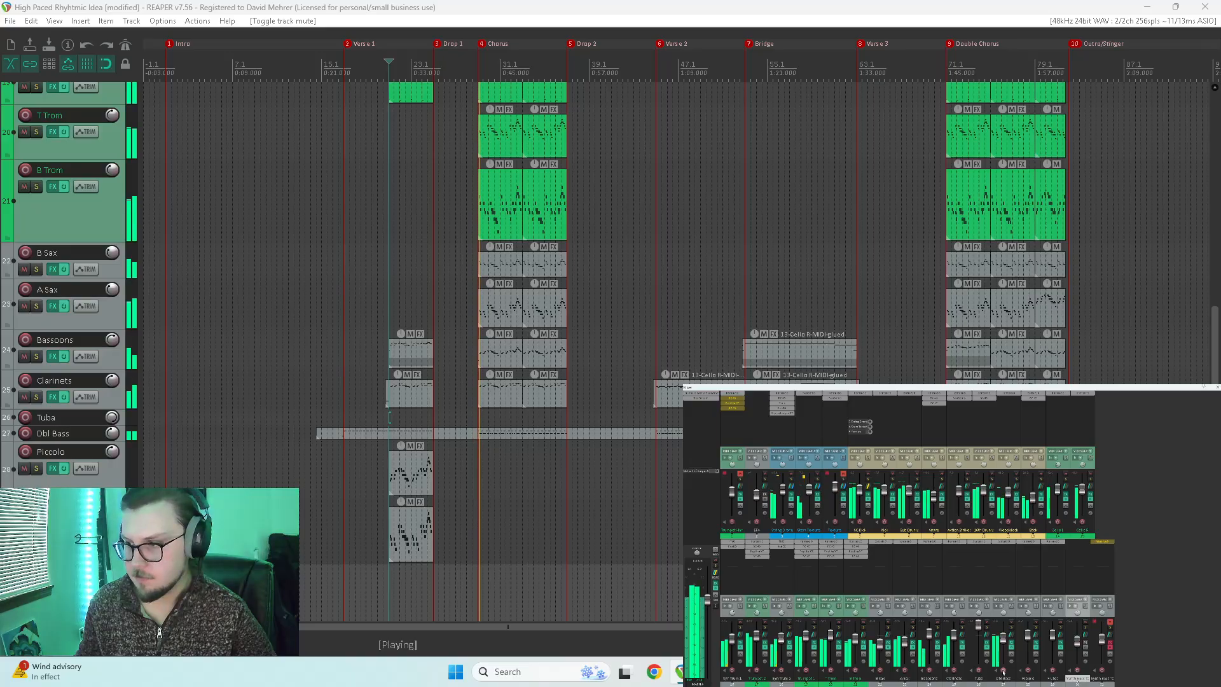
pyautogui.click(979, 671)
pyautogui.press('space')
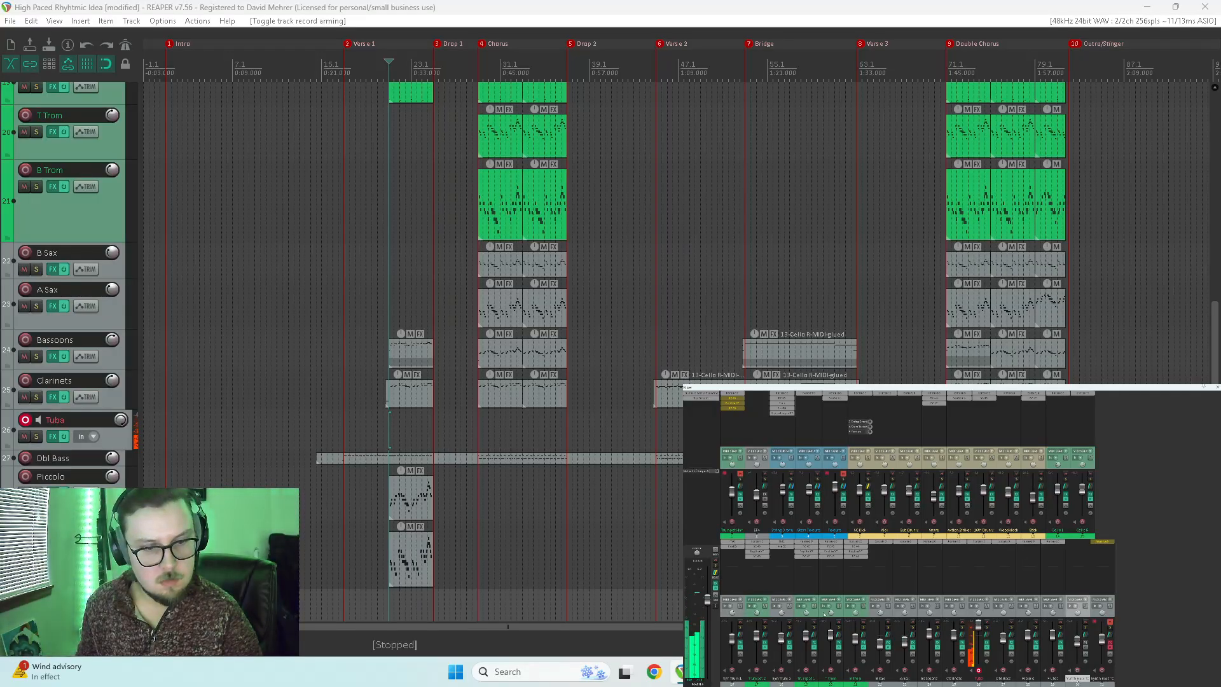
pyautogui.press('space')
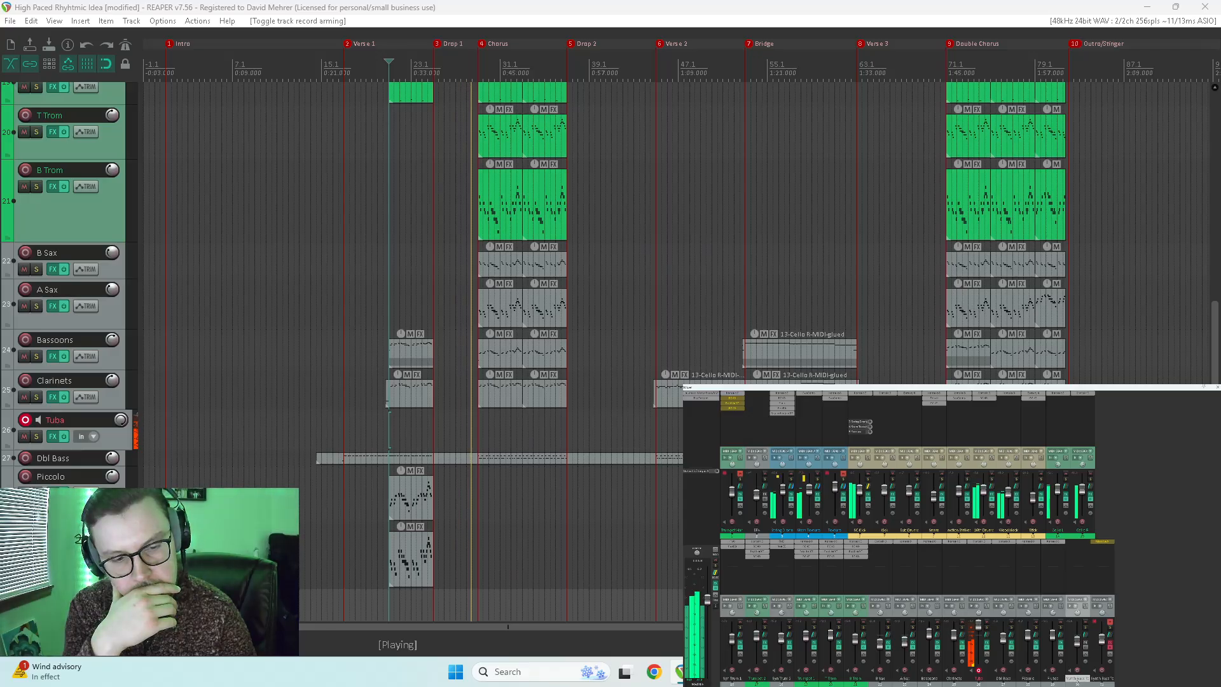
pyautogui.press('space')
# Step: Play the arrangement from the start of the Dbl Bass item and look over the existing tracks for material to reuse
pyautogui.rightClick(313, 367)
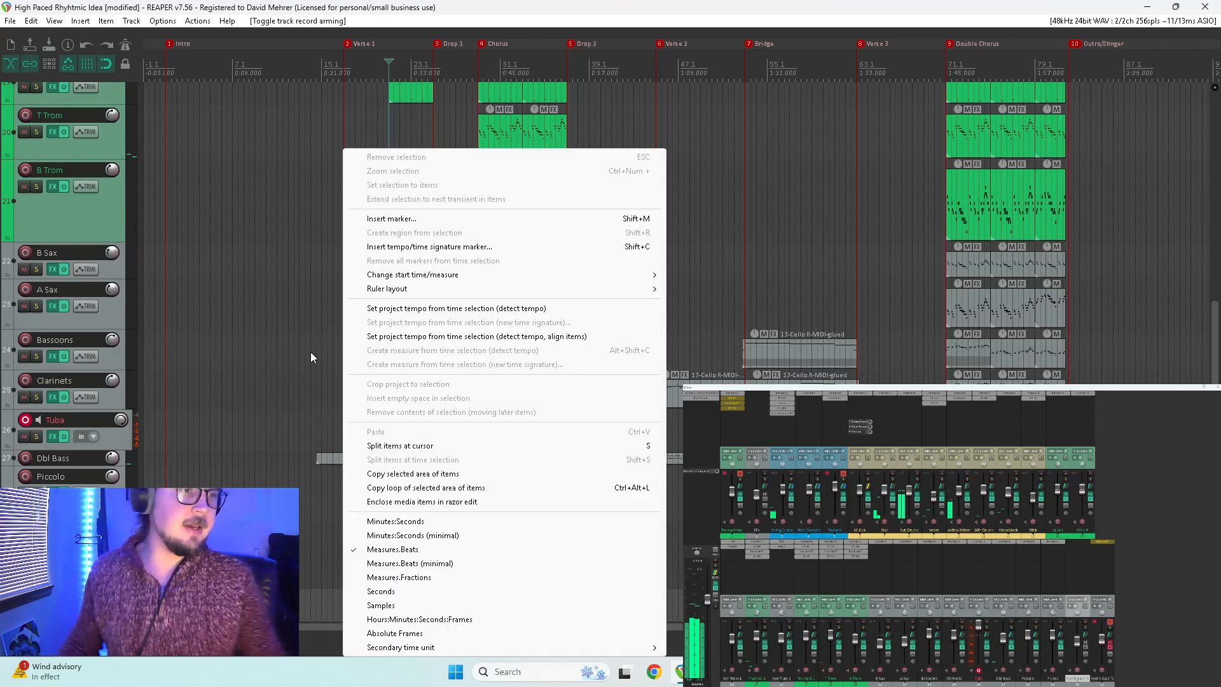
pyautogui.click(372, 5)
pyautogui.click(321, 429)
pyautogui.press('space')
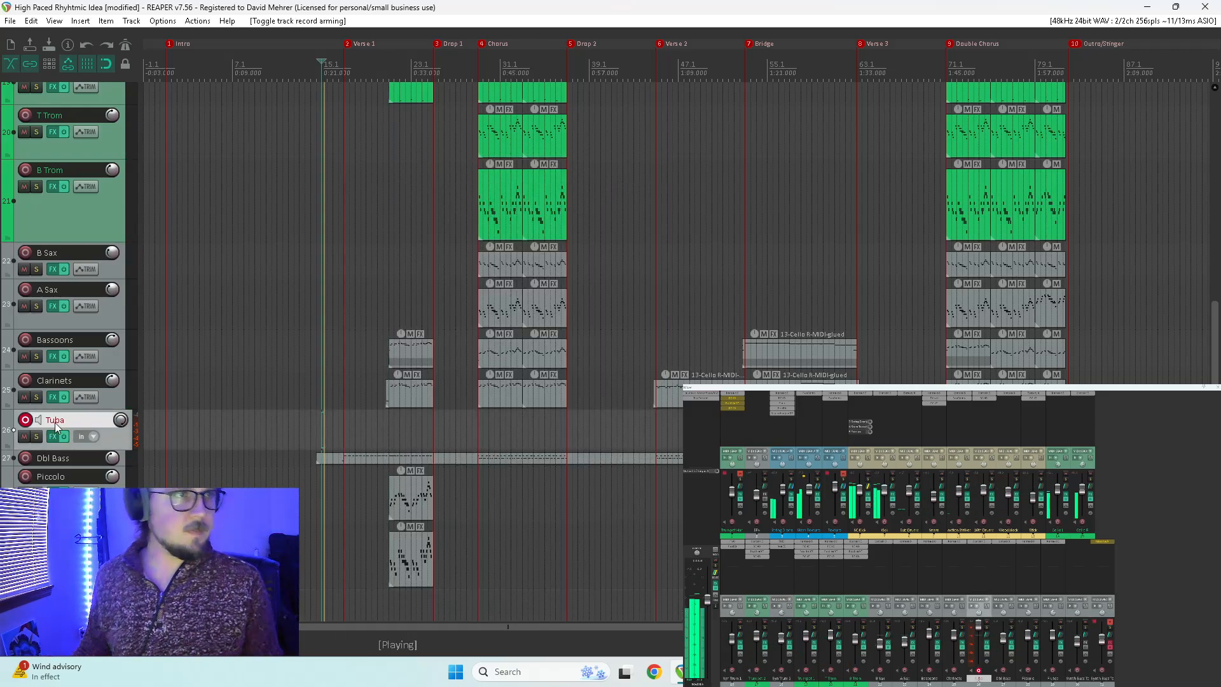
pyautogui.scroll(2, 64, 419)
pyautogui.scroll(3, 64, 417)
pyautogui.rightClick(56, 415)
pyautogui.click(254, 35)
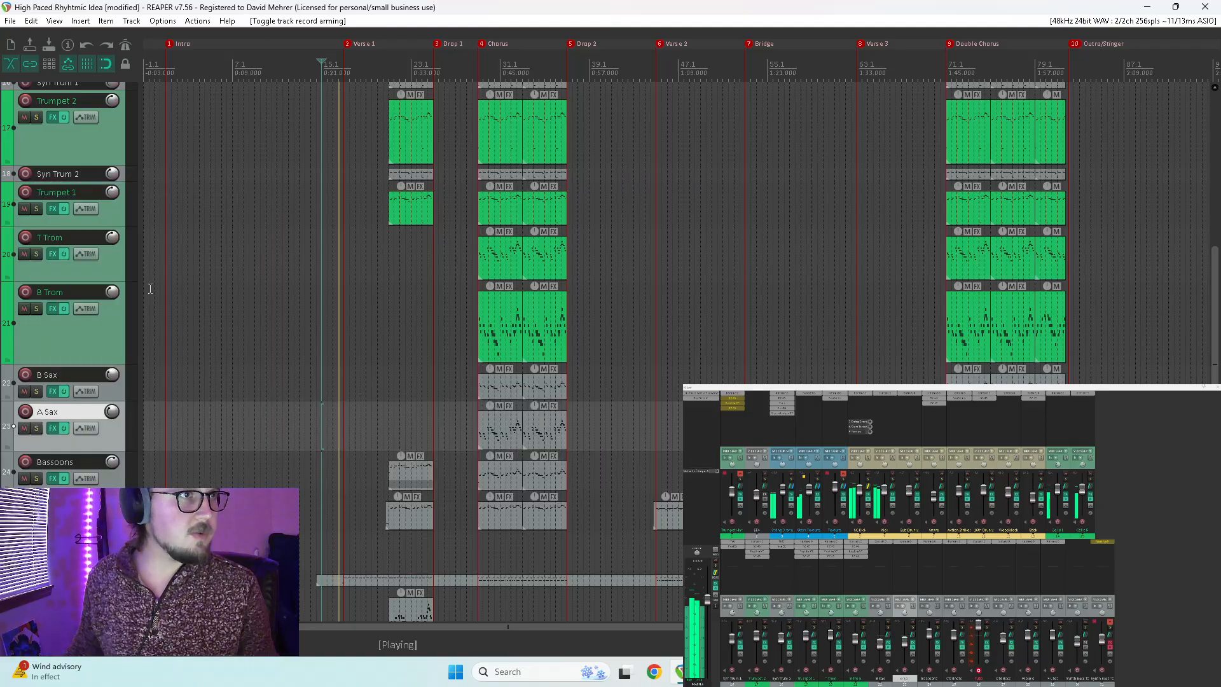
pyautogui.scroll(1, 42, 480)
pyautogui.scroll(5, 42, 483)
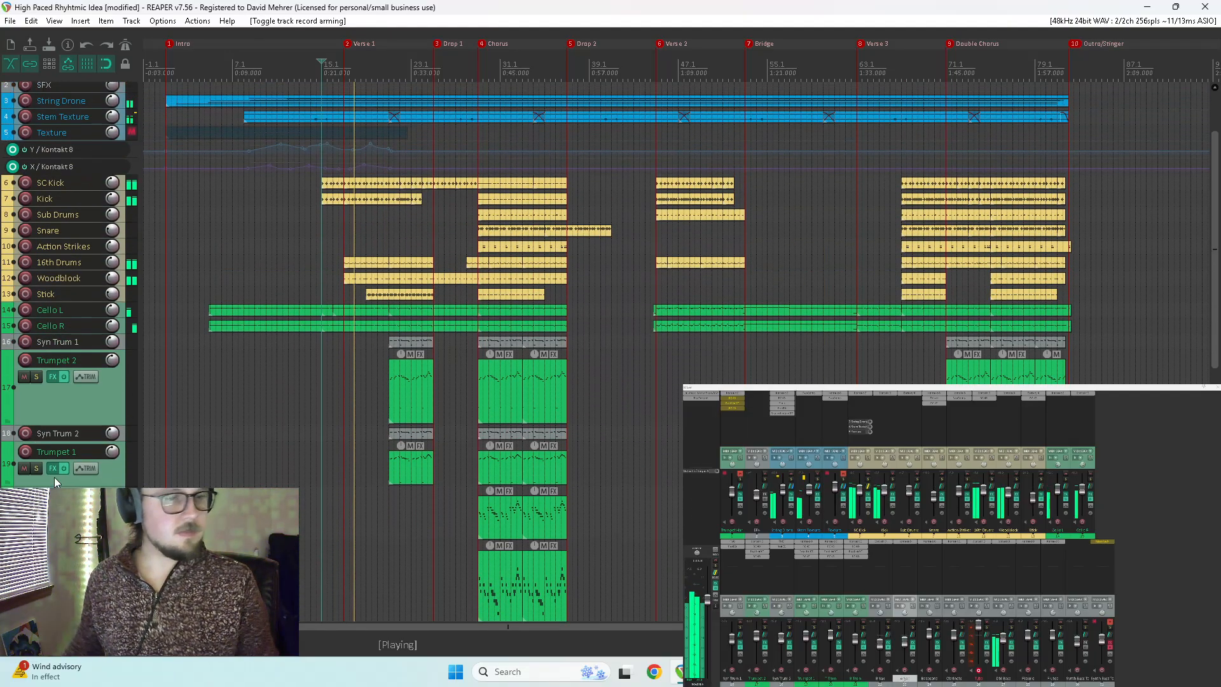
pyautogui.scroll(1, 55, 477)
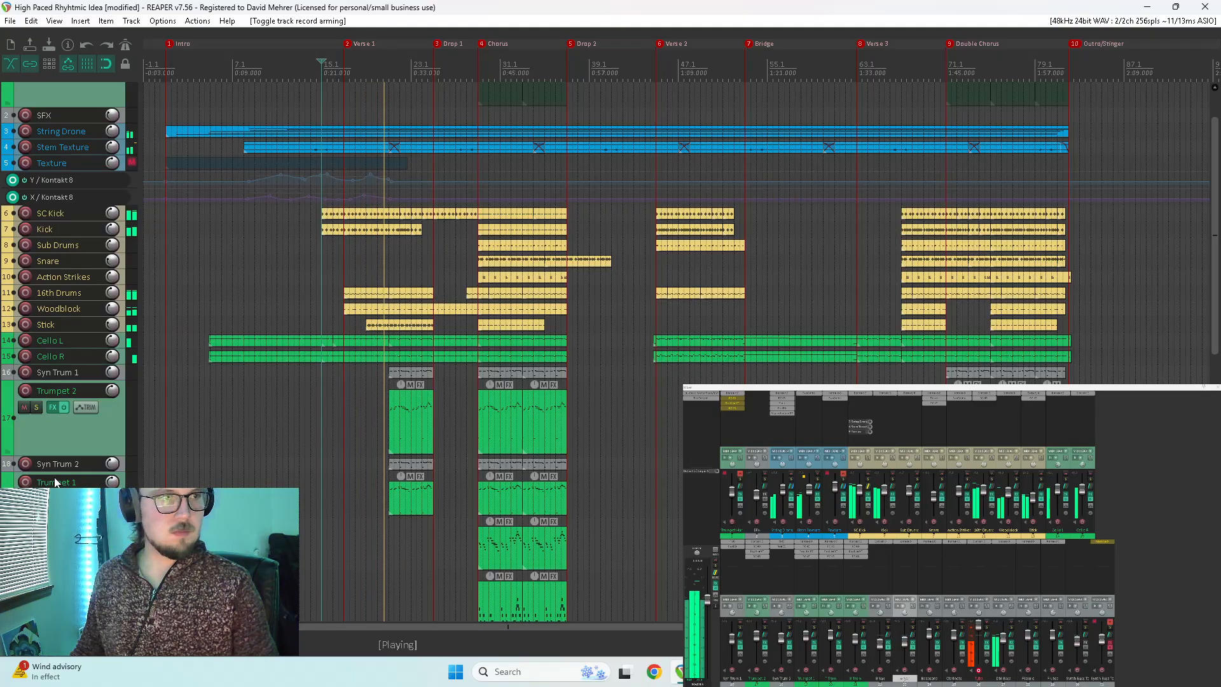
pyautogui.scroll(-2, 60, 414)
pyautogui.press('space')
# Step: Copy the Dbl Bass MIDI item onto the Tuba track and trim its start to bar 21
pyautogui.scroll(-10, 69, 445)
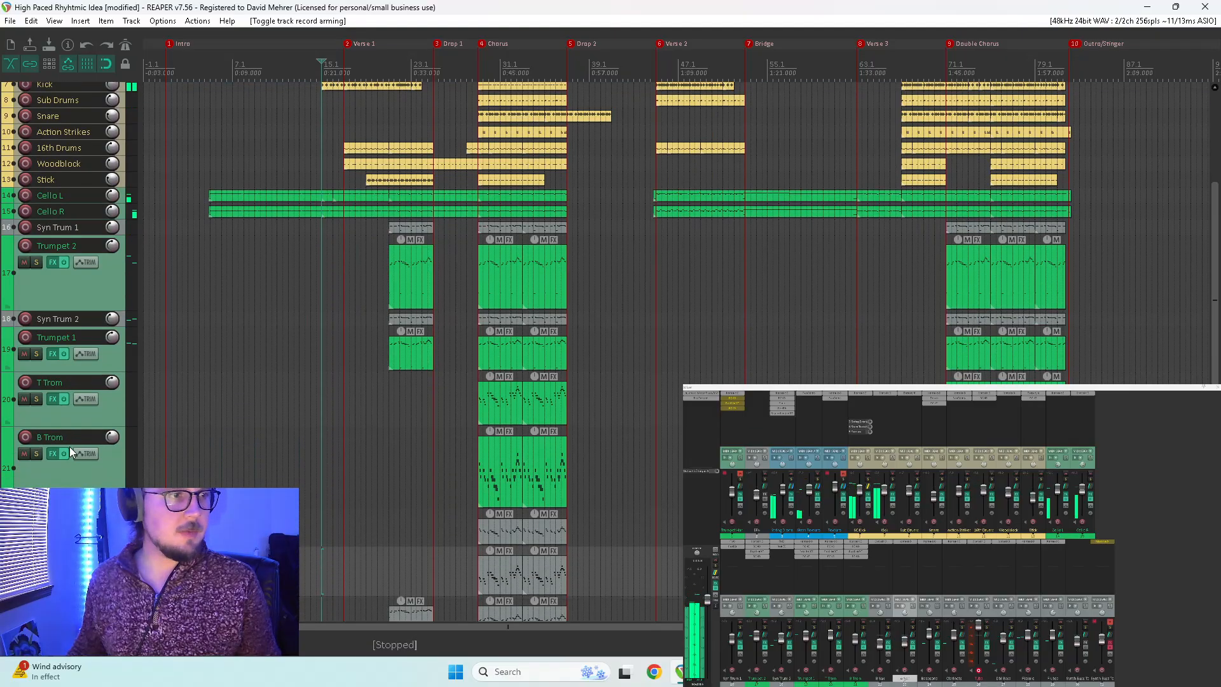
pyautogui.scroll(-2, 59, 480)
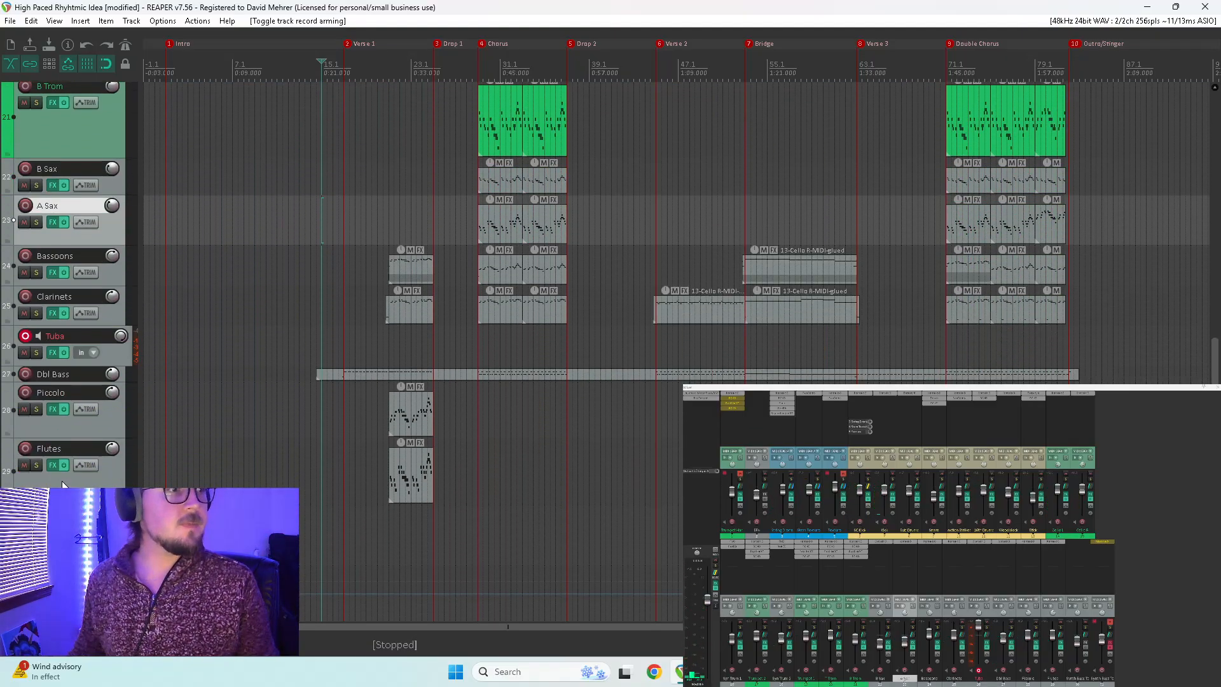
pyautogui.moveTo(382, 376); pyautogui.dragTo(375, 340)
pyautogui.press('space')
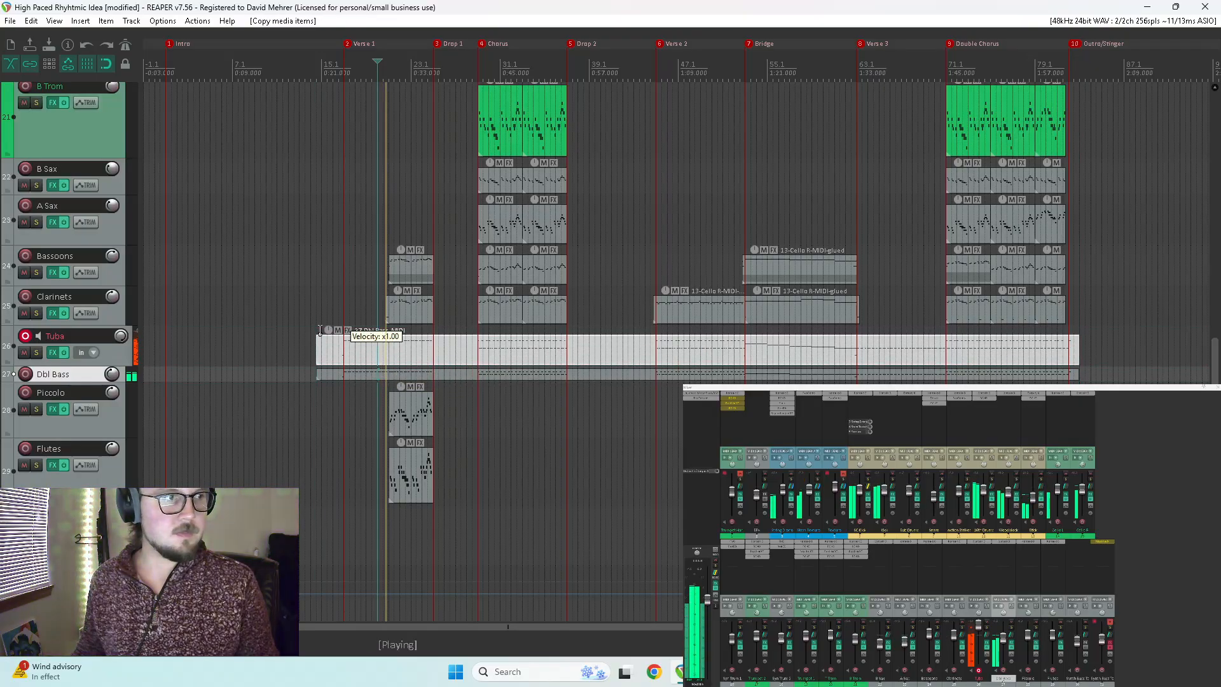
pyautogui.moveTo(316, 348); pyautogui.dragTo(388, 347)
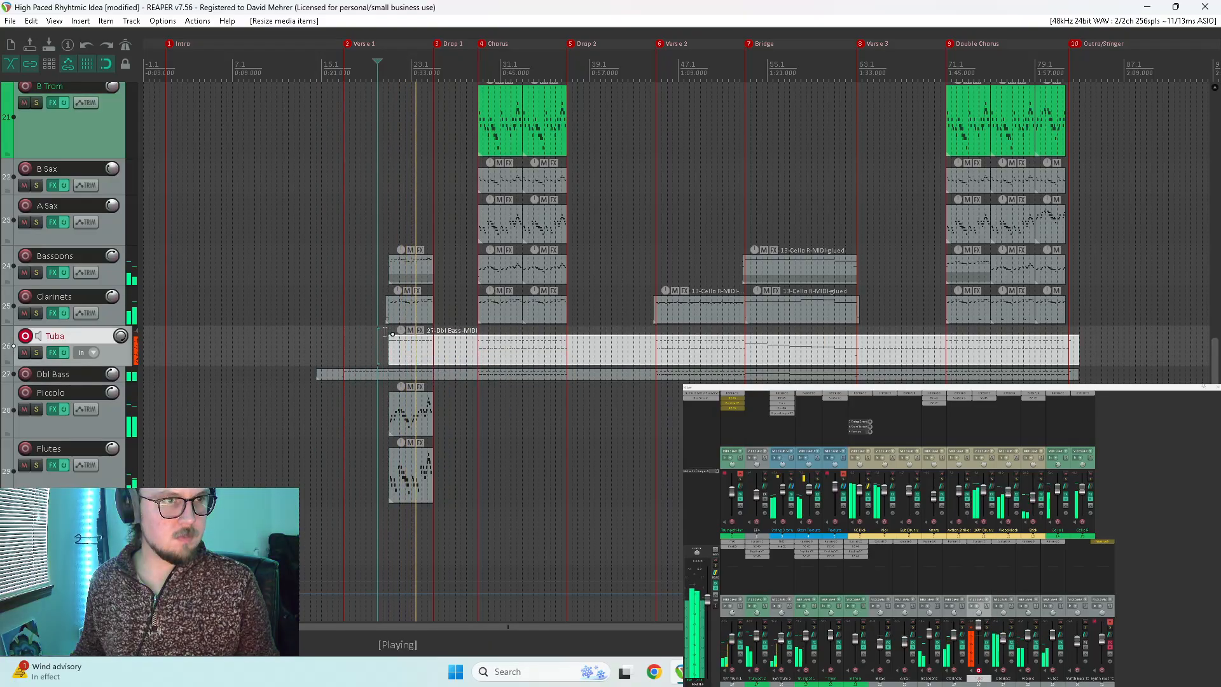
# Step: Solo the Tuba and Dbl Bass tracks, adjust Tuba's volume, and replay the phrase to compare the two
pyautogui.click(385, 331)
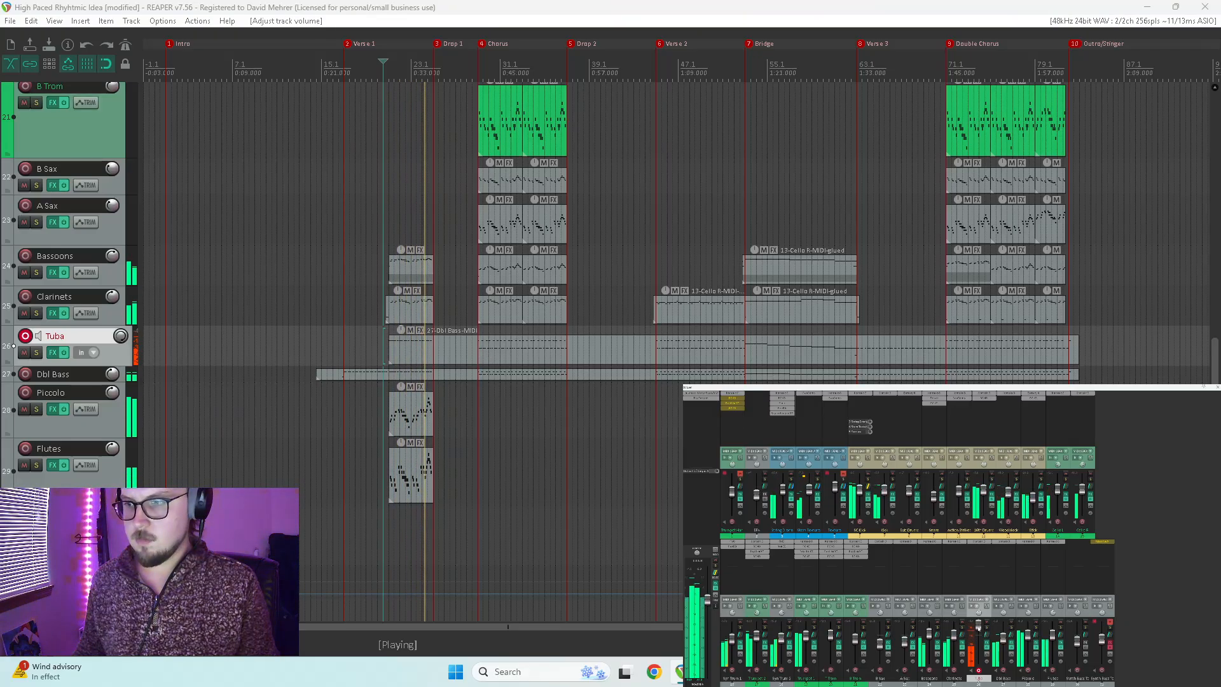
pyautogui.click(986, 629)
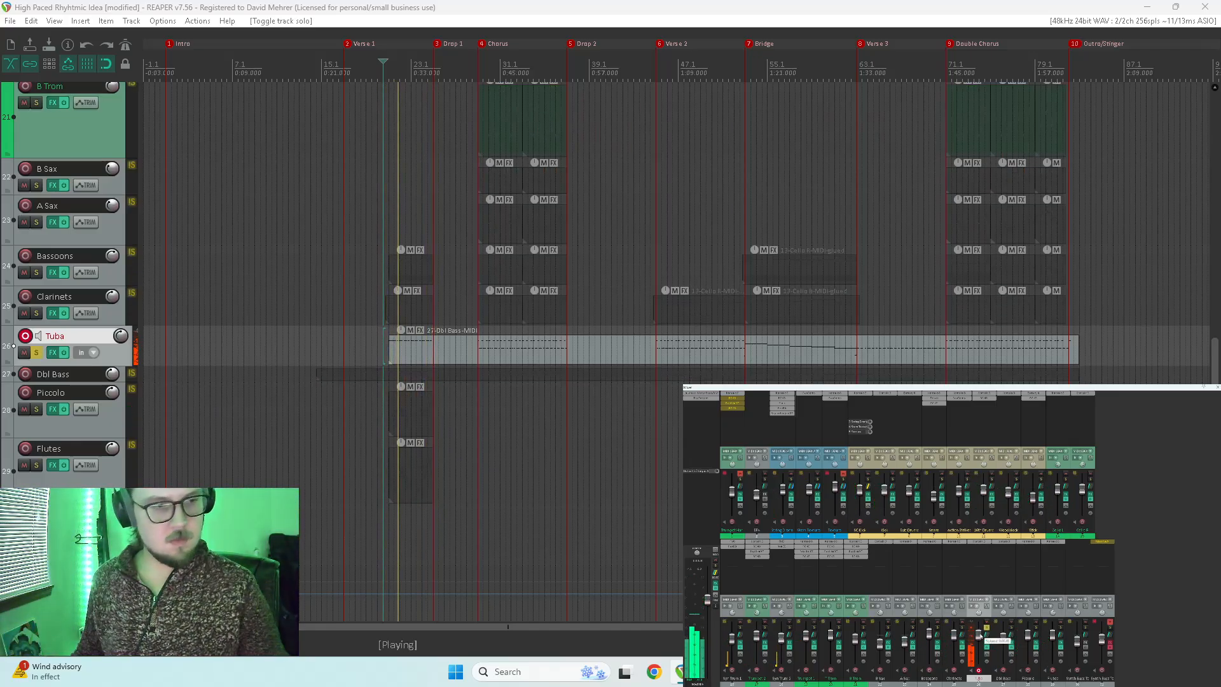
pyautogui.click(1010, 628)
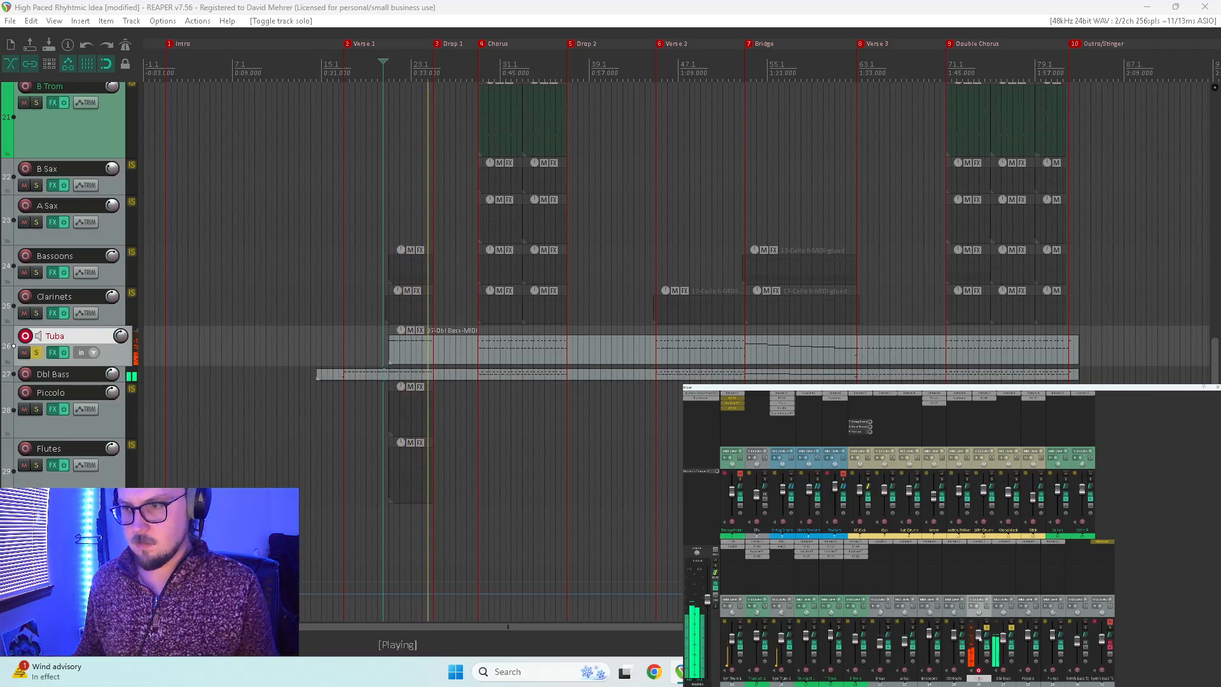
pyautogui.moveTo(980, 636); pyautogui.dragTo(979, 636)
pyautogui.press('space')
pyautogui.press('space')
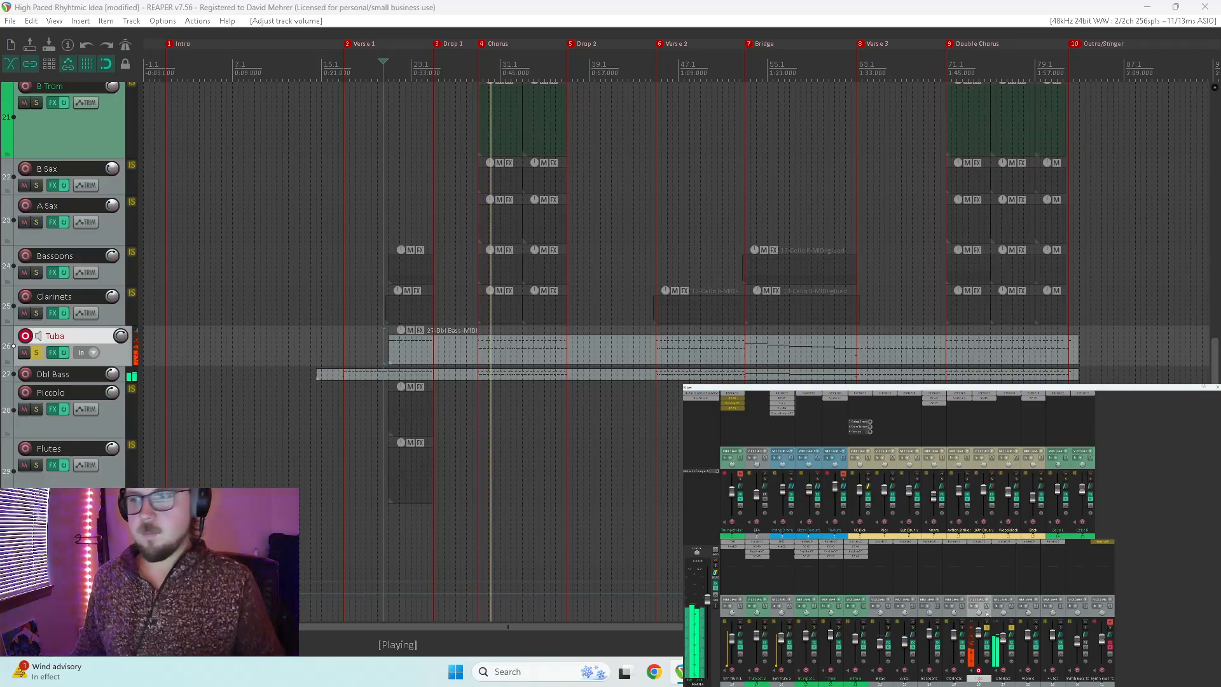
pyautogui.press('space')
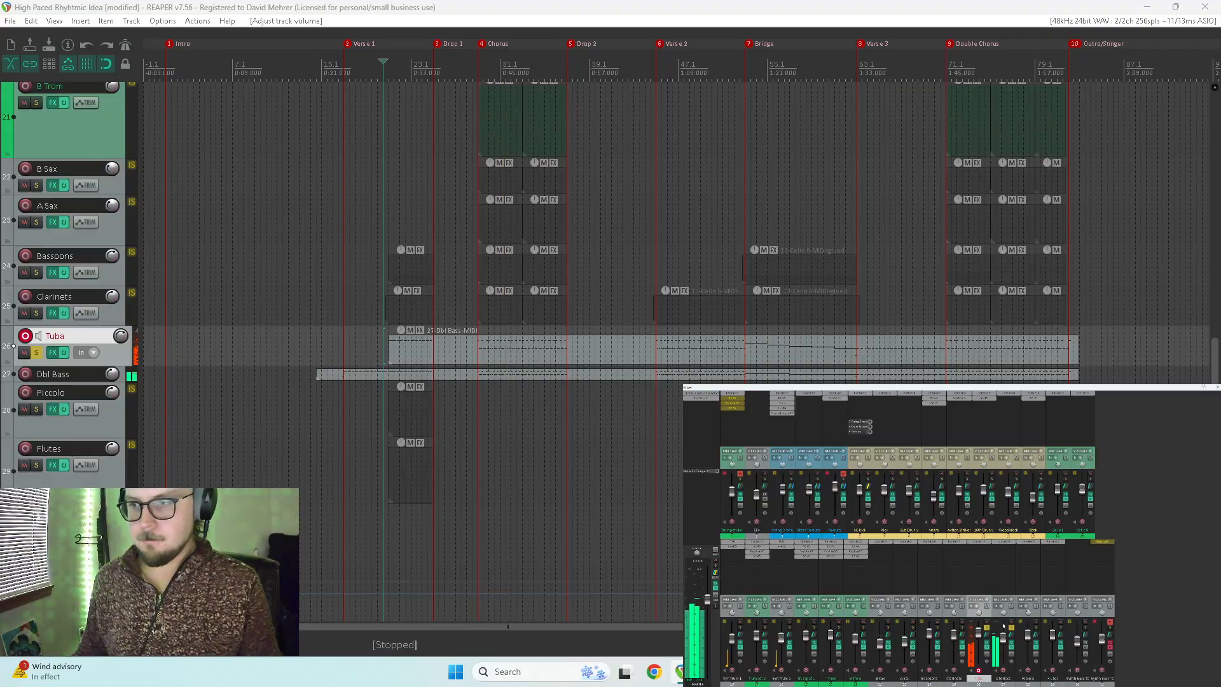
# Step: Leave only Tuba soloed, transpose the notes of its copied MIDI item up one octave, and replay from bar 21
pyautogui.click(1012, 627)
pyautogui.press('space')
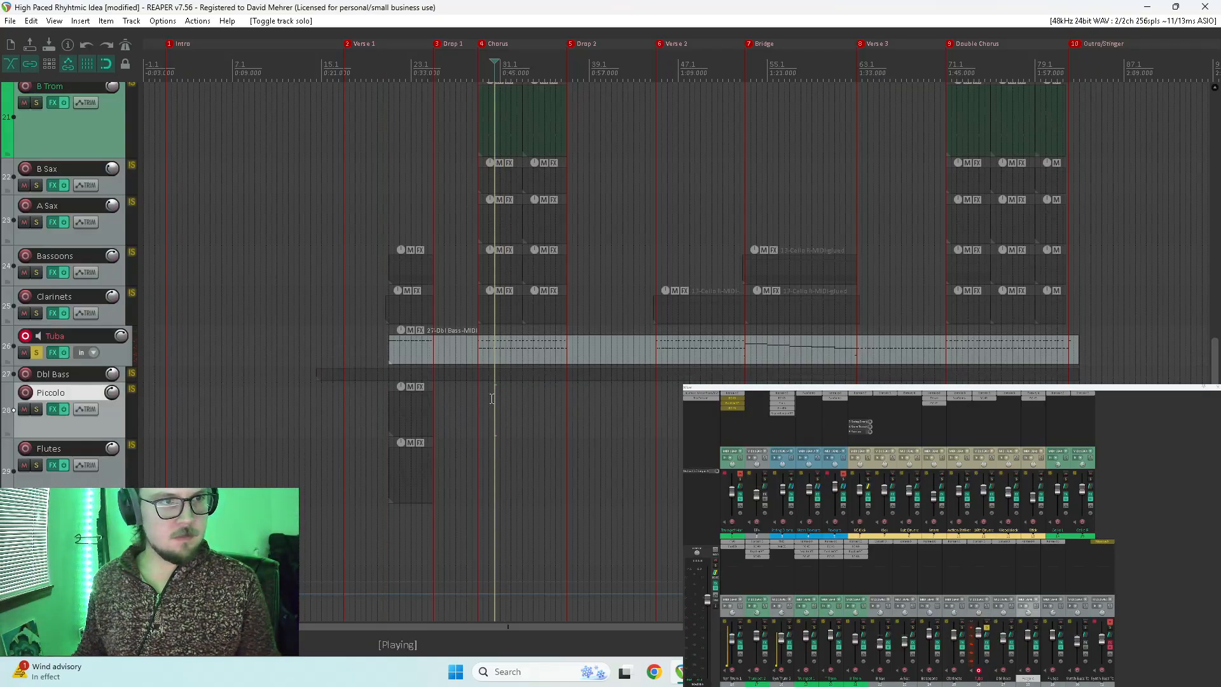
pyautogui.doubleClick(487, 343)
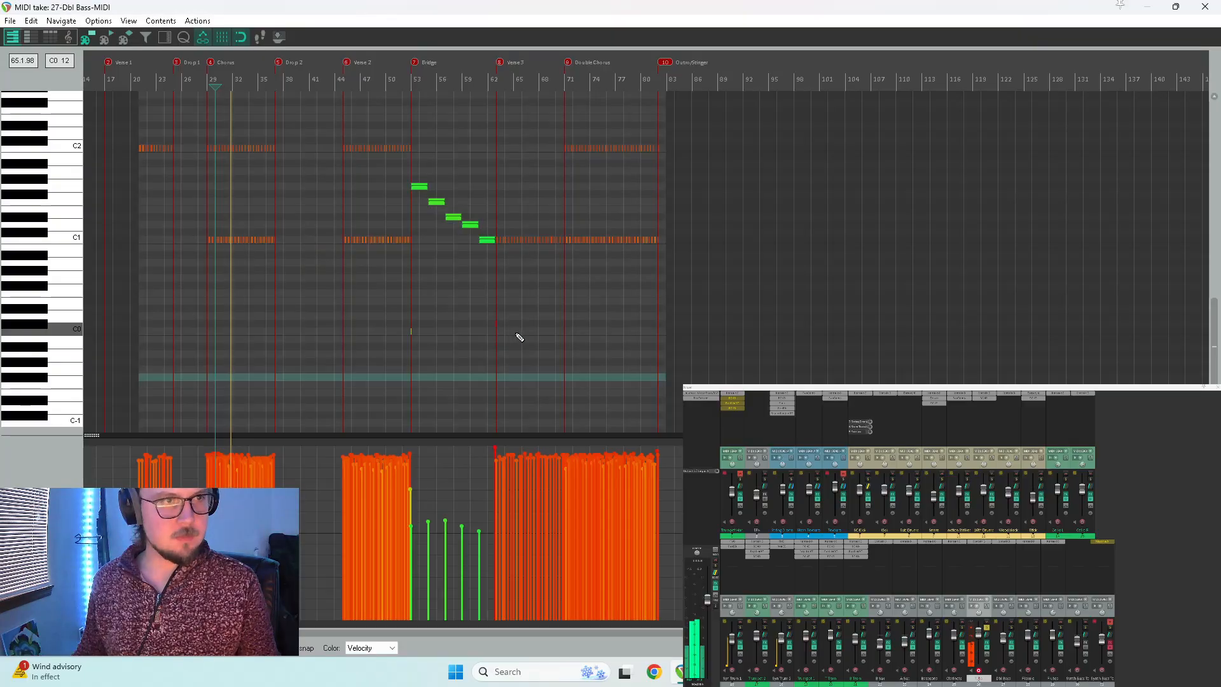
pyautogui.press('space')
pyautogui.moveTo(696, 123); pyautogui.dragTo(50, 327)
pyautogui.scroll(4, 493, 261)
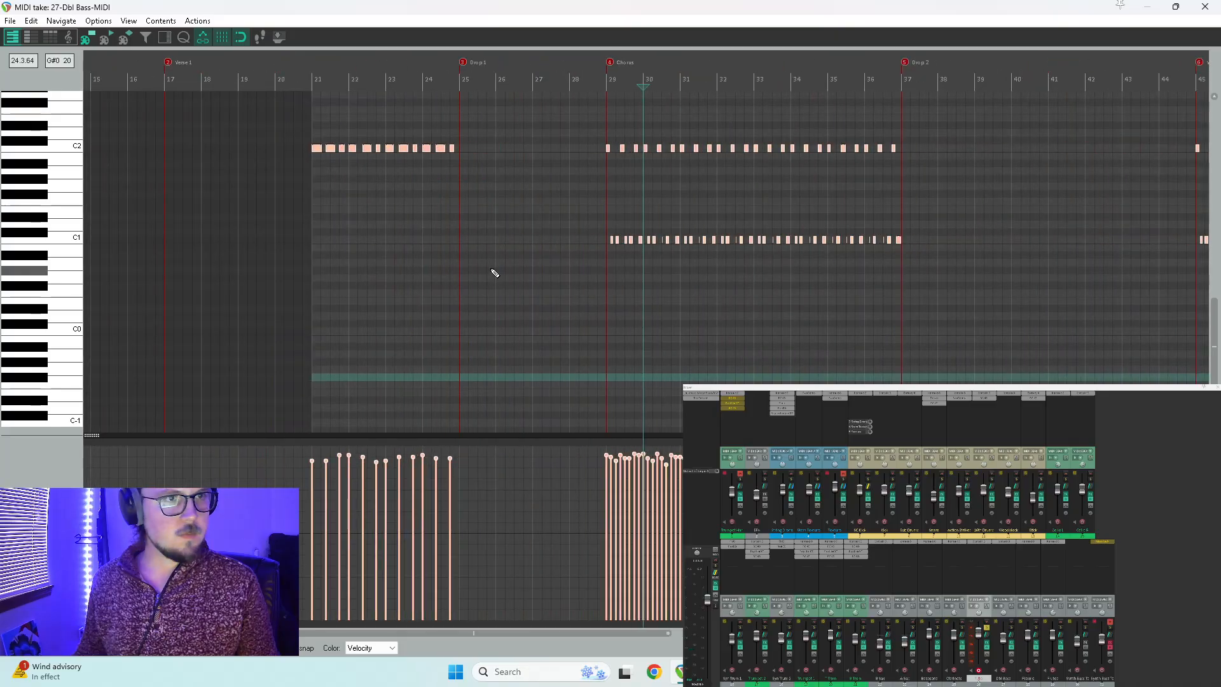
pyautogui.scroll(4, 202, 264)
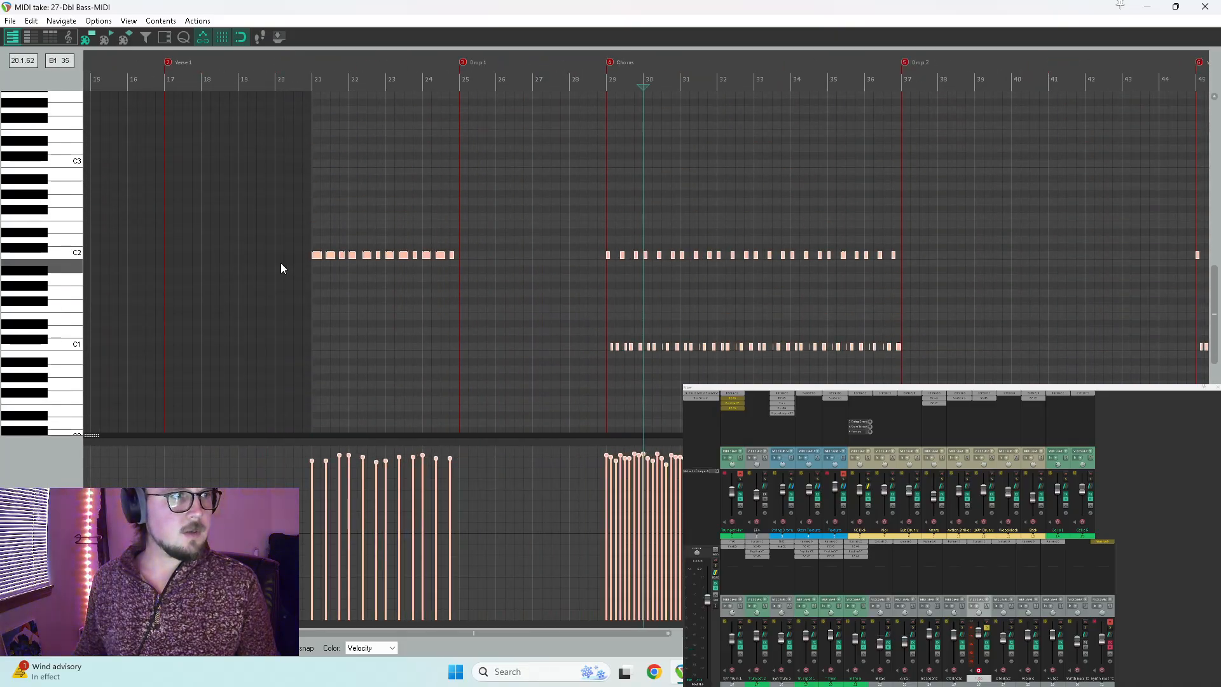
pyautogui.moveTo(329, 245); pyautogui.dragTo(315, 164)
pyautogui.press('space')
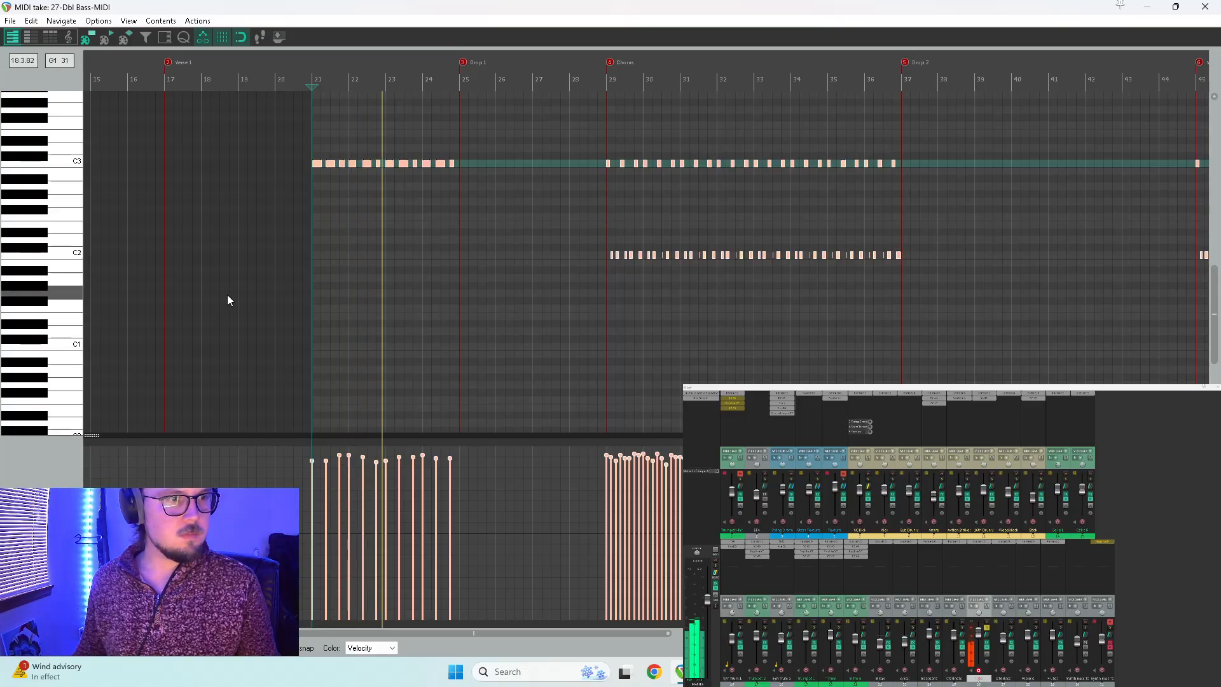
# Step: Audition the low piano-roll keys C#1 and D1 on the tuba and replay the phrase
pyautogui.click(43, 345)
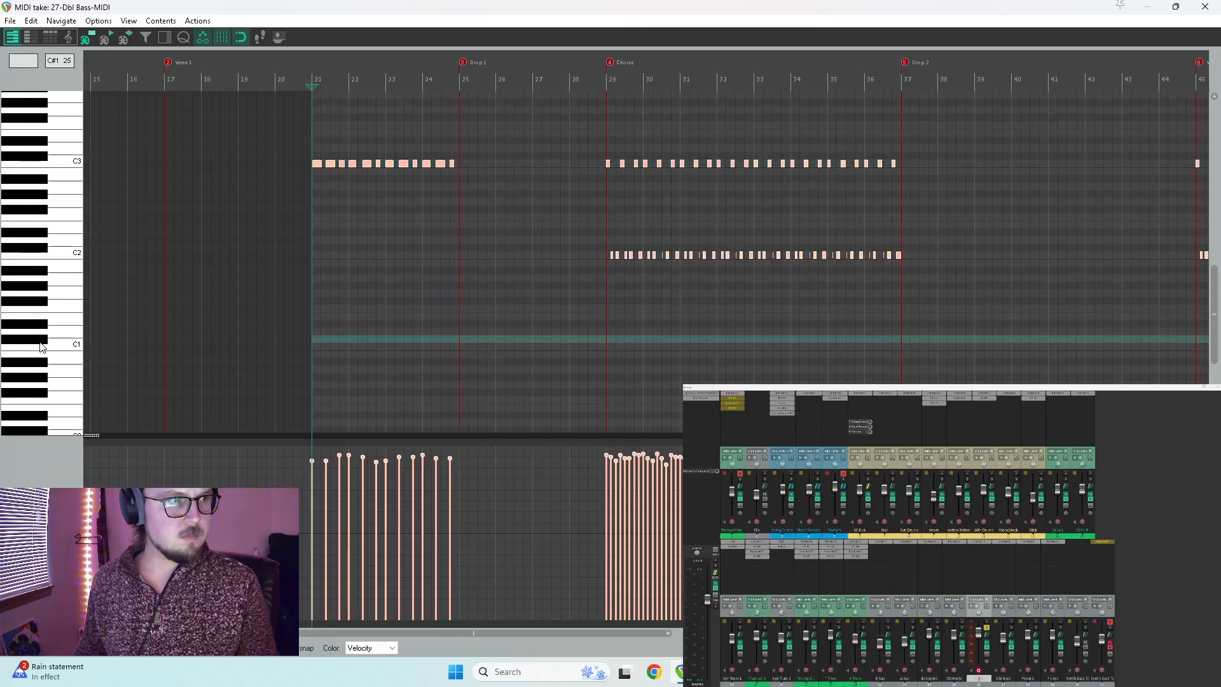
pyautogui.click(62, 339)
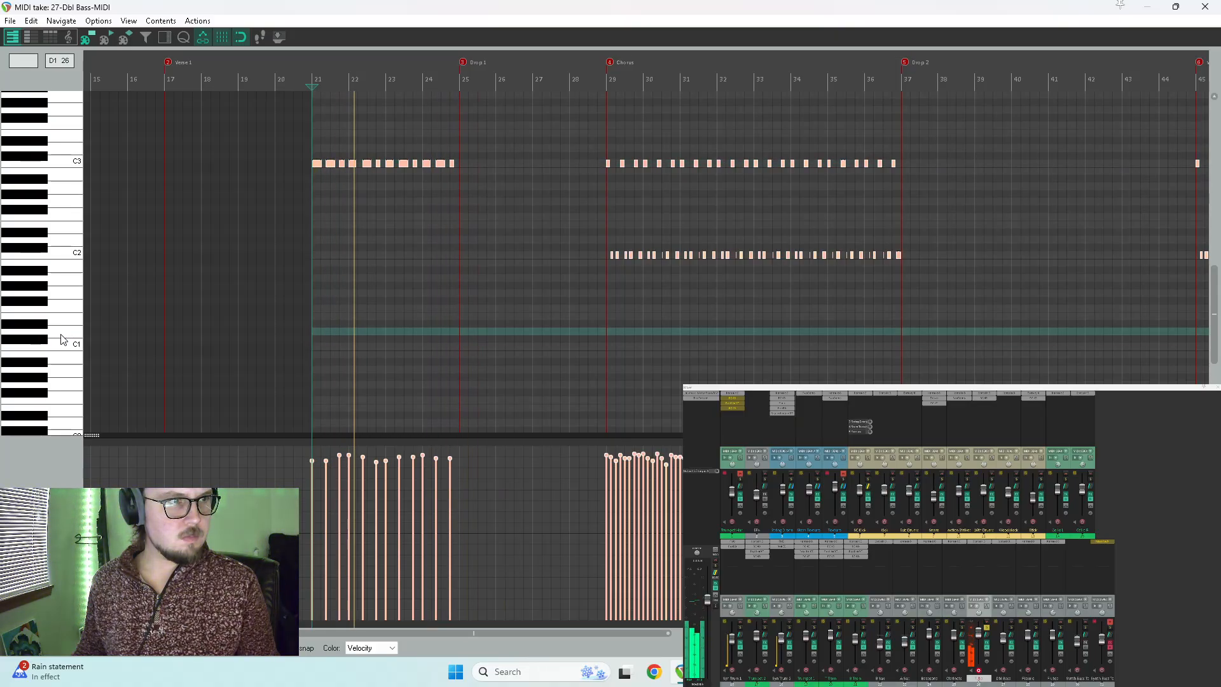
pyautogui.press('space')
# Step: Extend the Tuba item's start to beat 20.4, place a short D1 note there, replay, and close the MIDI editor
pyautogui.moveTo(310, 326); pyautogui.dragTo(303, 326)
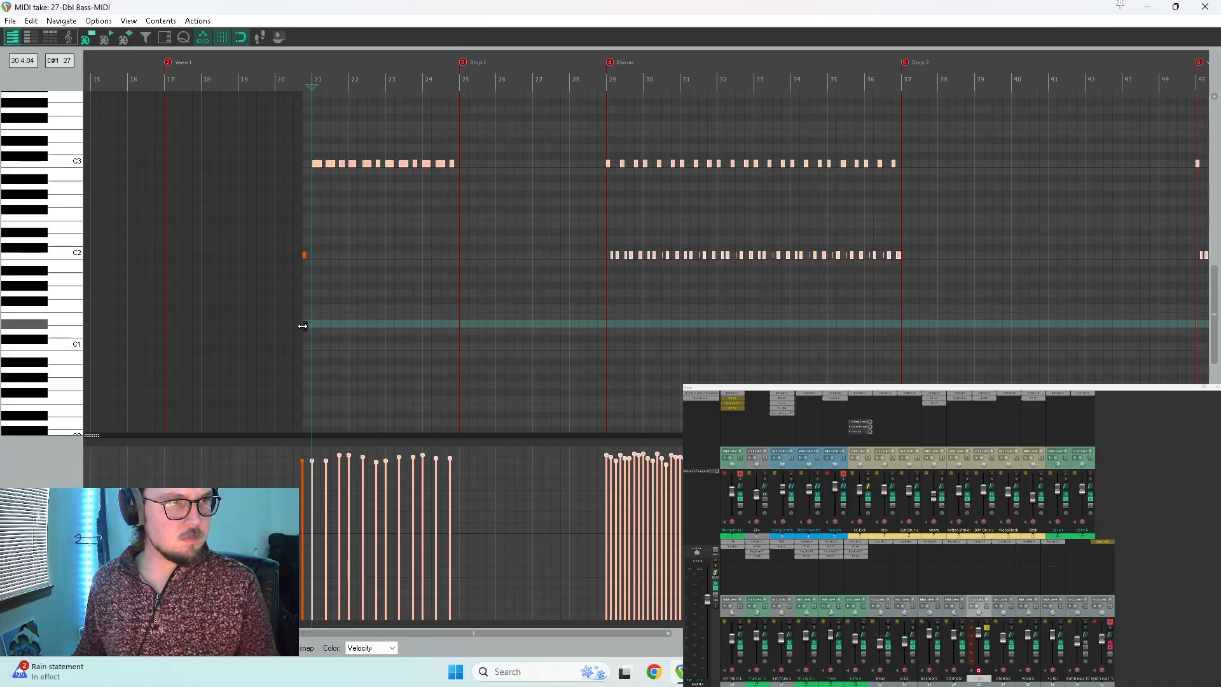
pyautogui.click(305, 255)
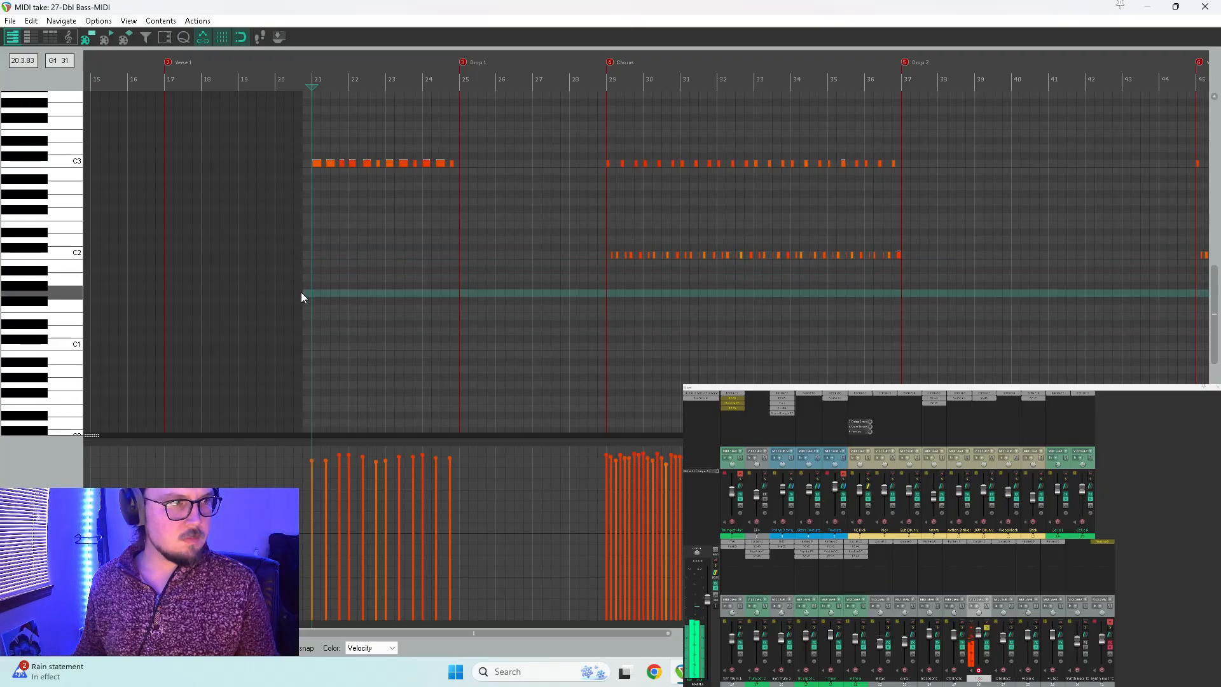
pyautogui.click(304, 330)
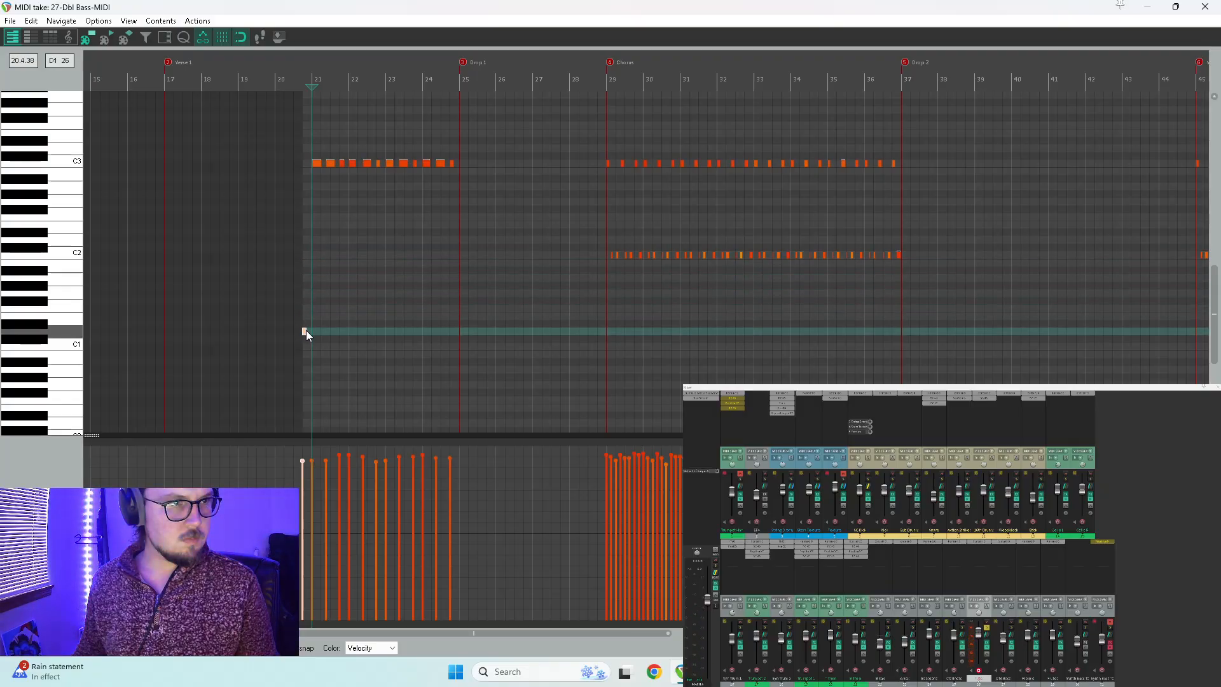
pyautogui.press('space')
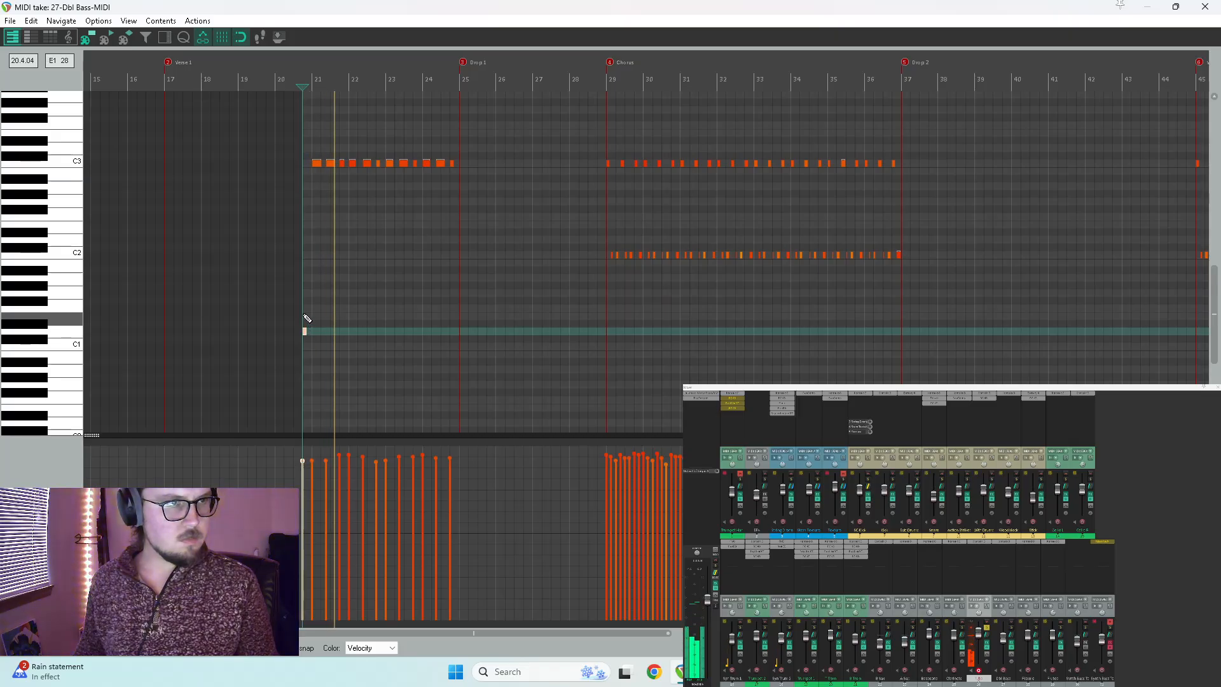
pyautogui.press('Escape')
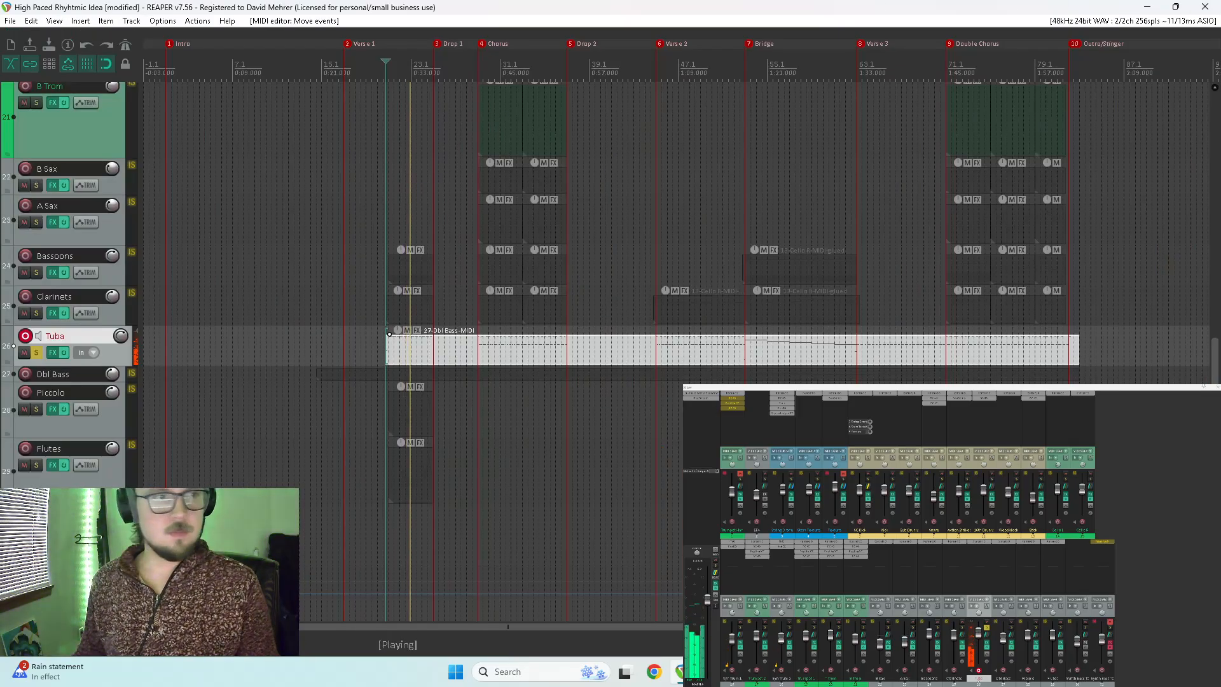
# Step: Disarm the Tuba track and compare it soloed with Dbl Bass against the full arrangement, leaving the solos cleared
pyautogui.click(985, 628)
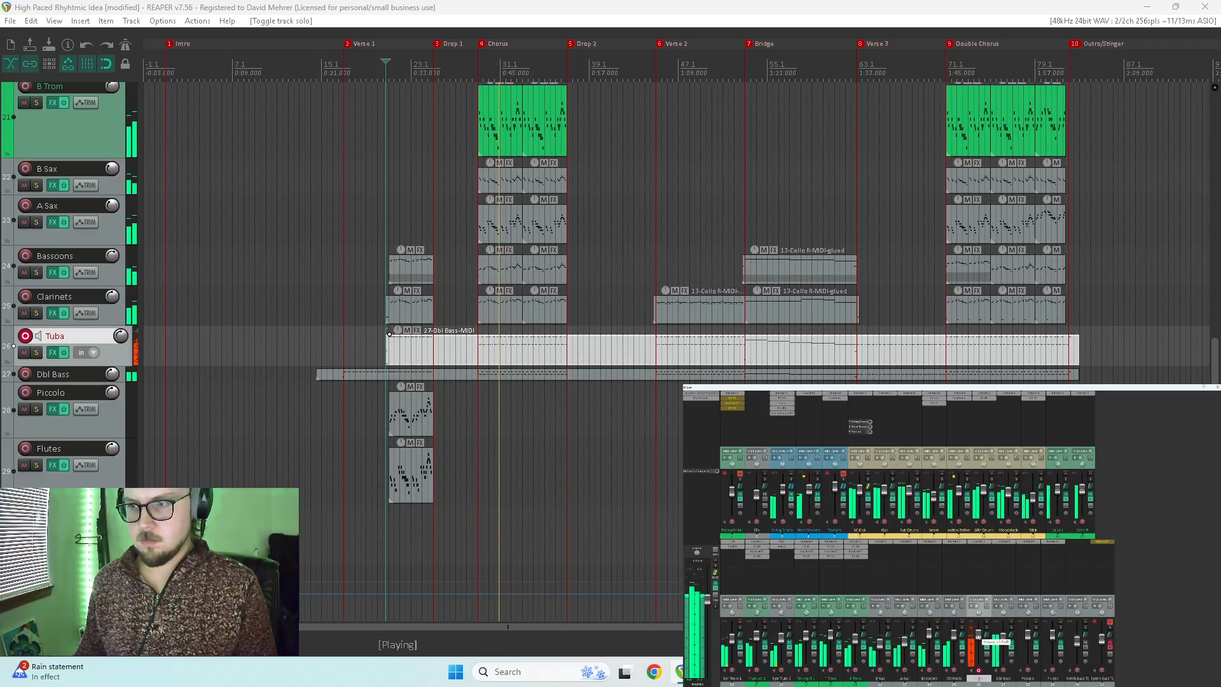
pyautogui.click(986, 627)
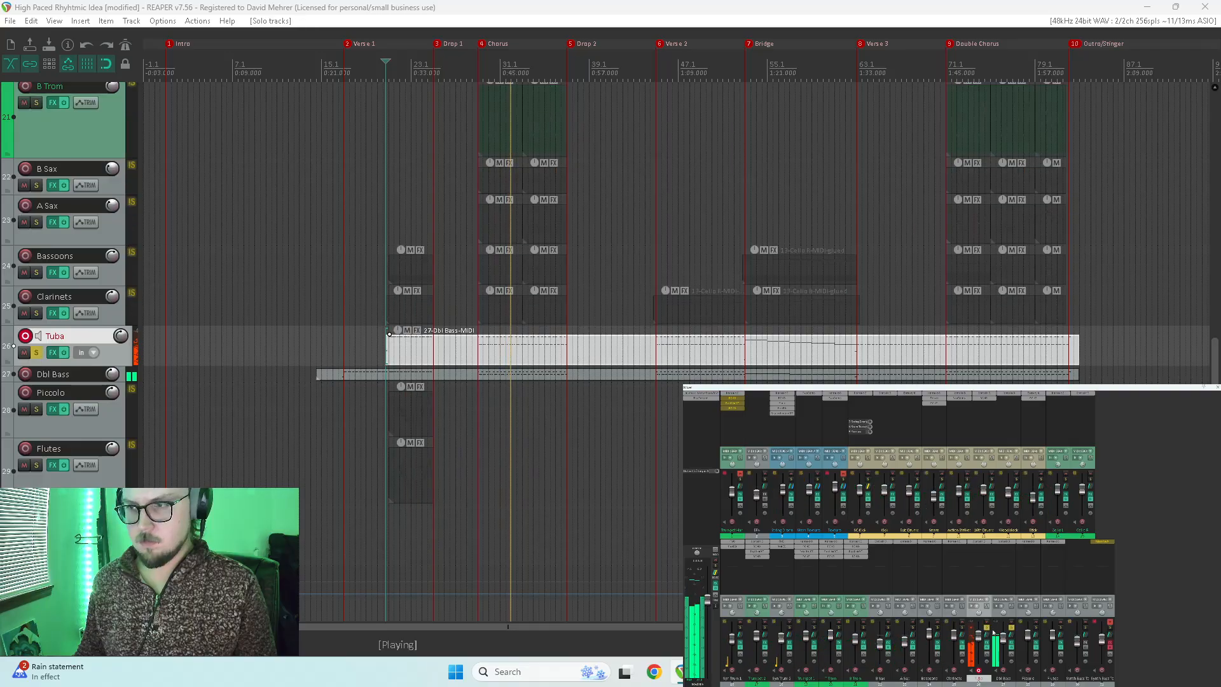
pyautogui.click(979, 670)
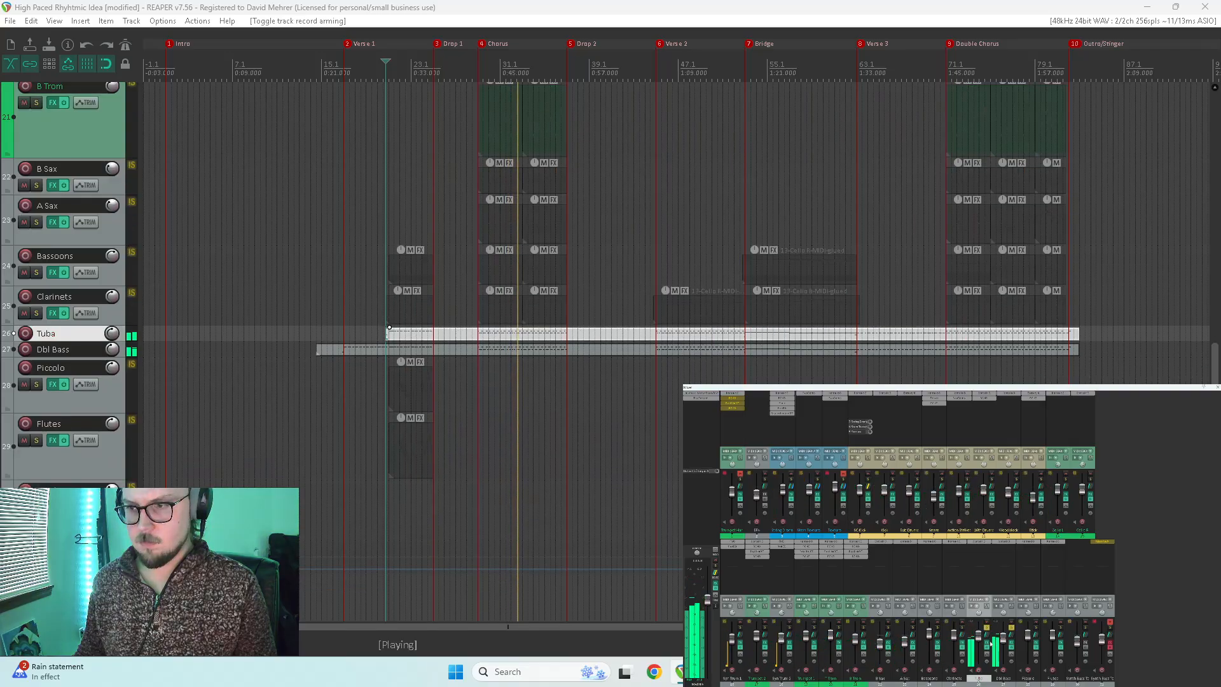
pyautogui.click(985, 627)
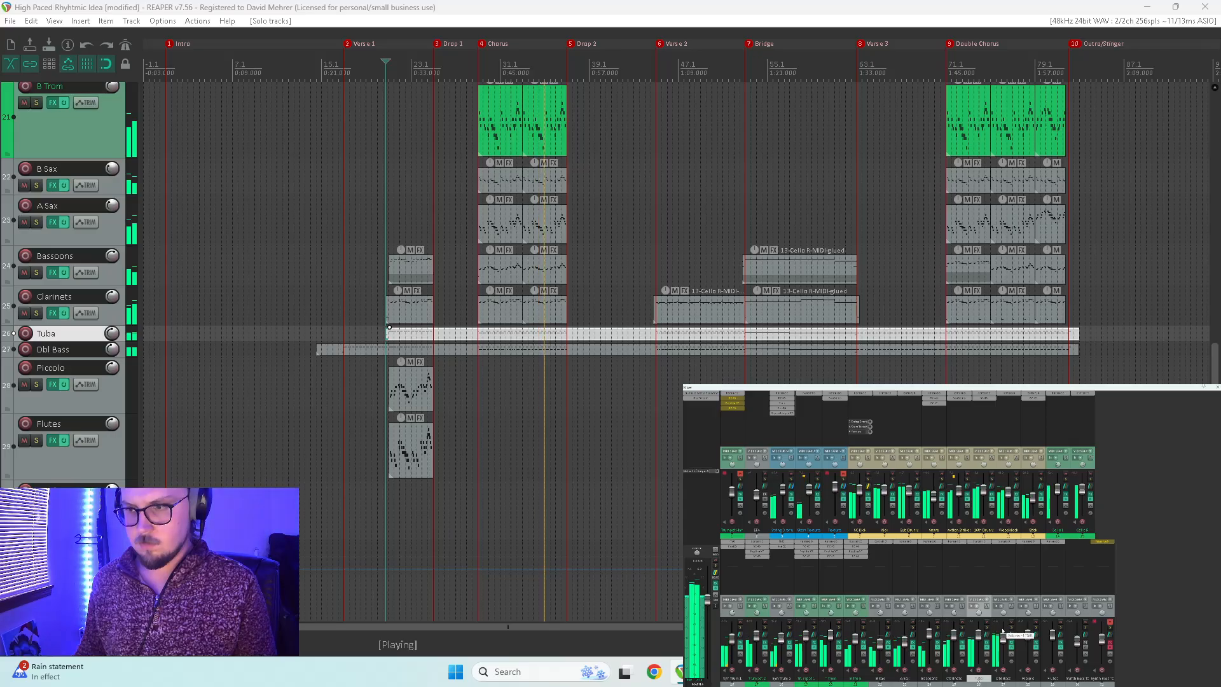
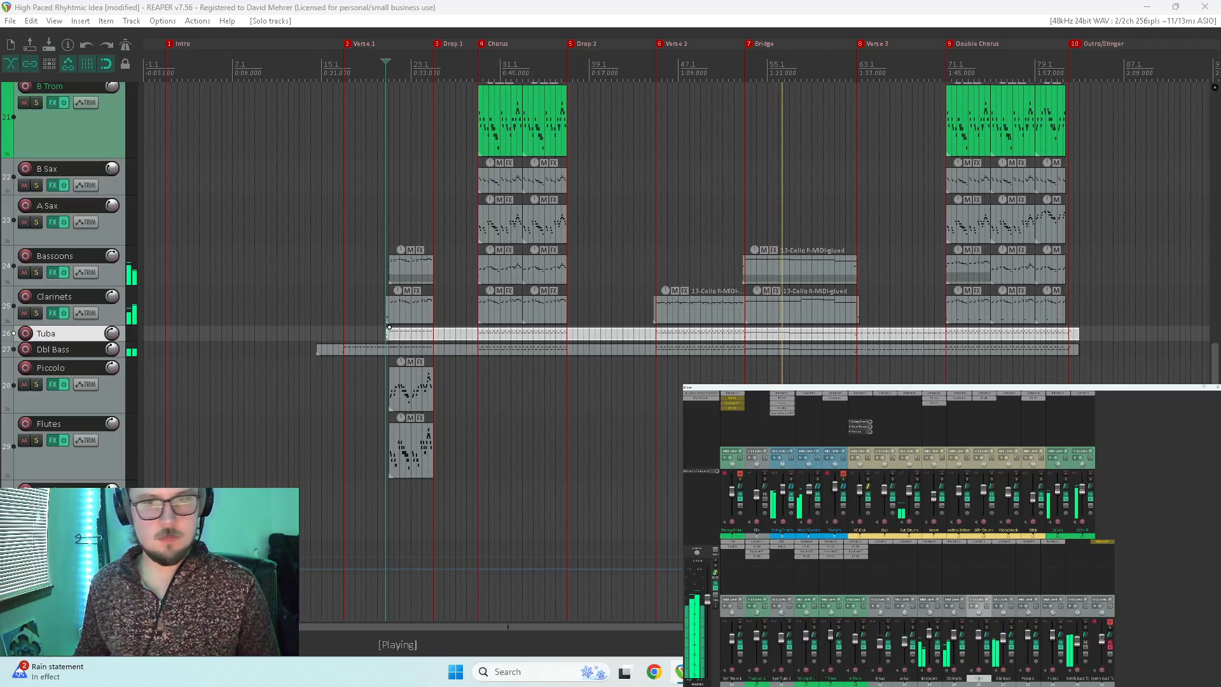
# Step: Solo the Tuba, place a short C1 note just before the Bridge in its MIDI item, and replay from bar 52
pyautogui.click(986, 628)
pyautogui.doubleClick(744, 333)
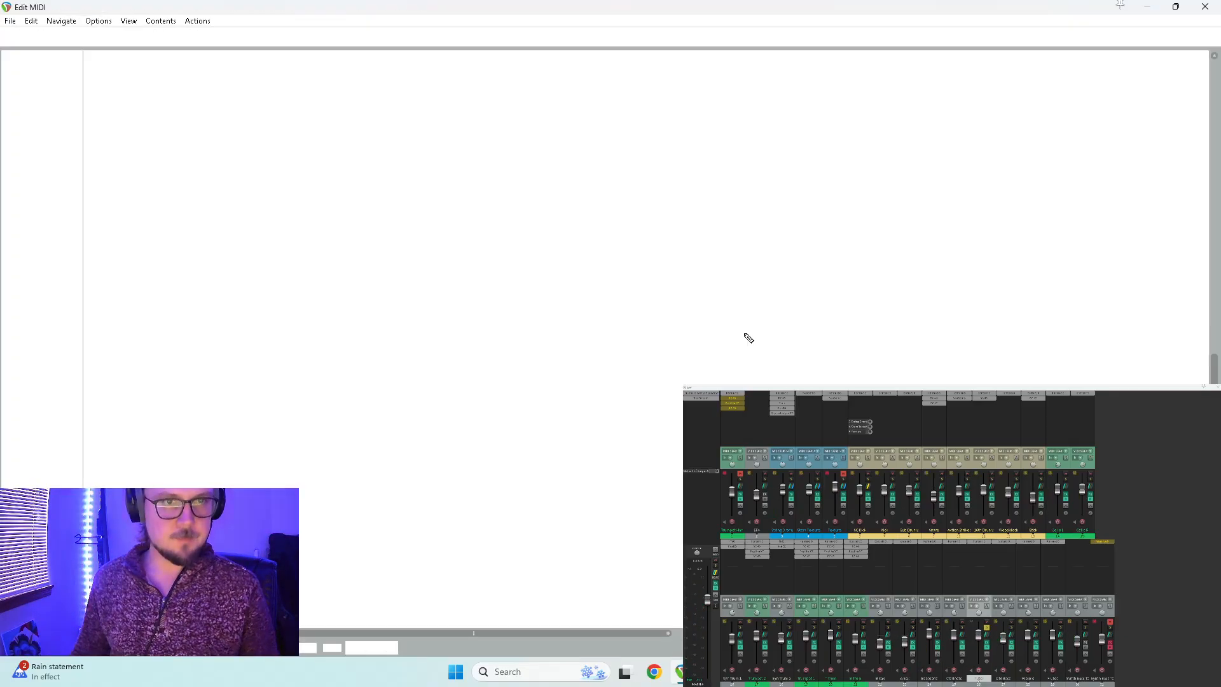
pyautogui.scroll(-2, 541, 318)
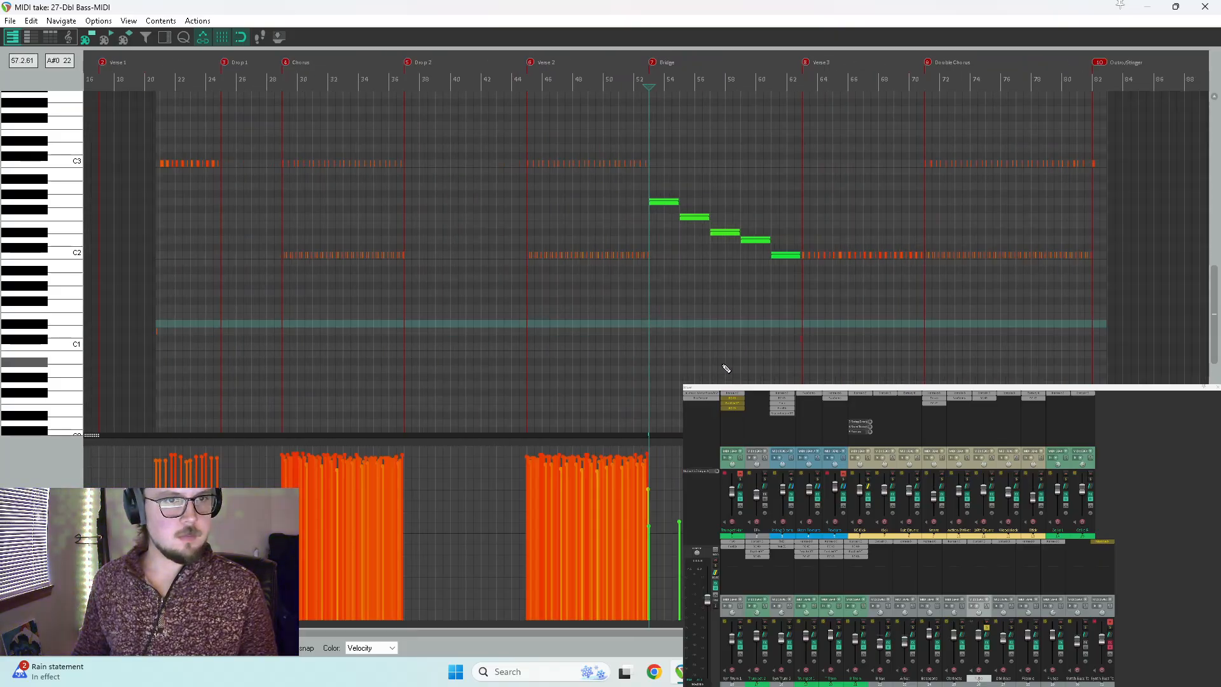
pyautogui.scroll(5, 654, 331)
pyautogui.press('space')
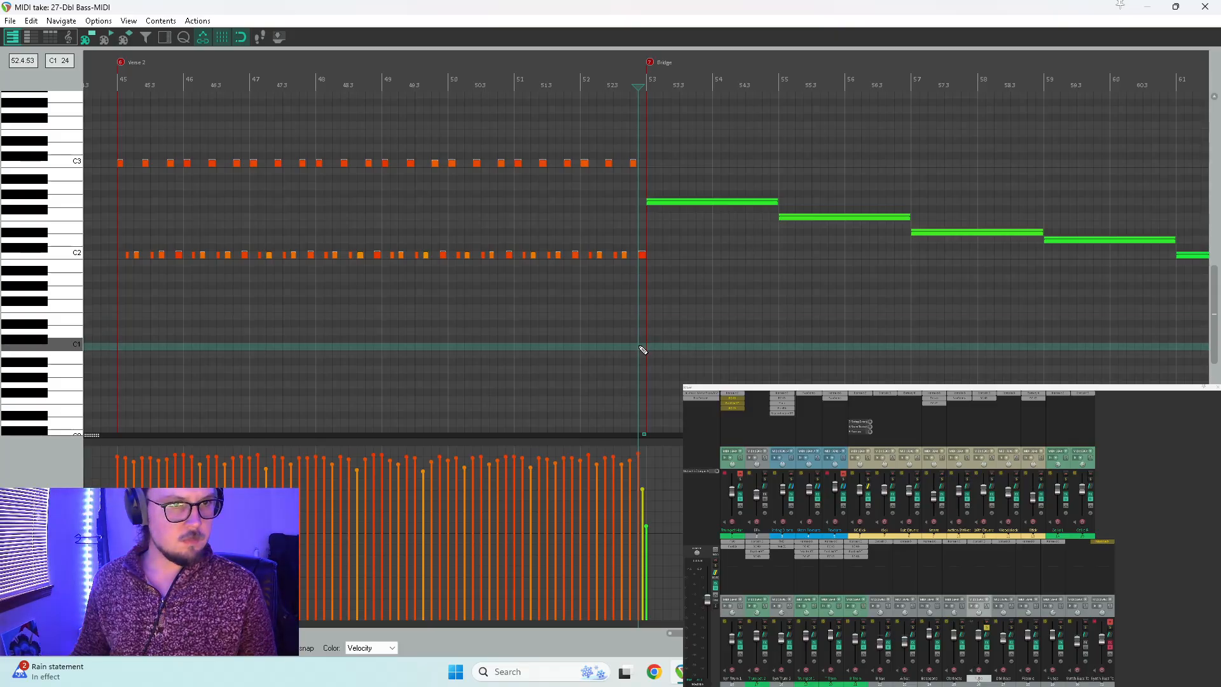
pyautogui.scroll(4, 674, 350)
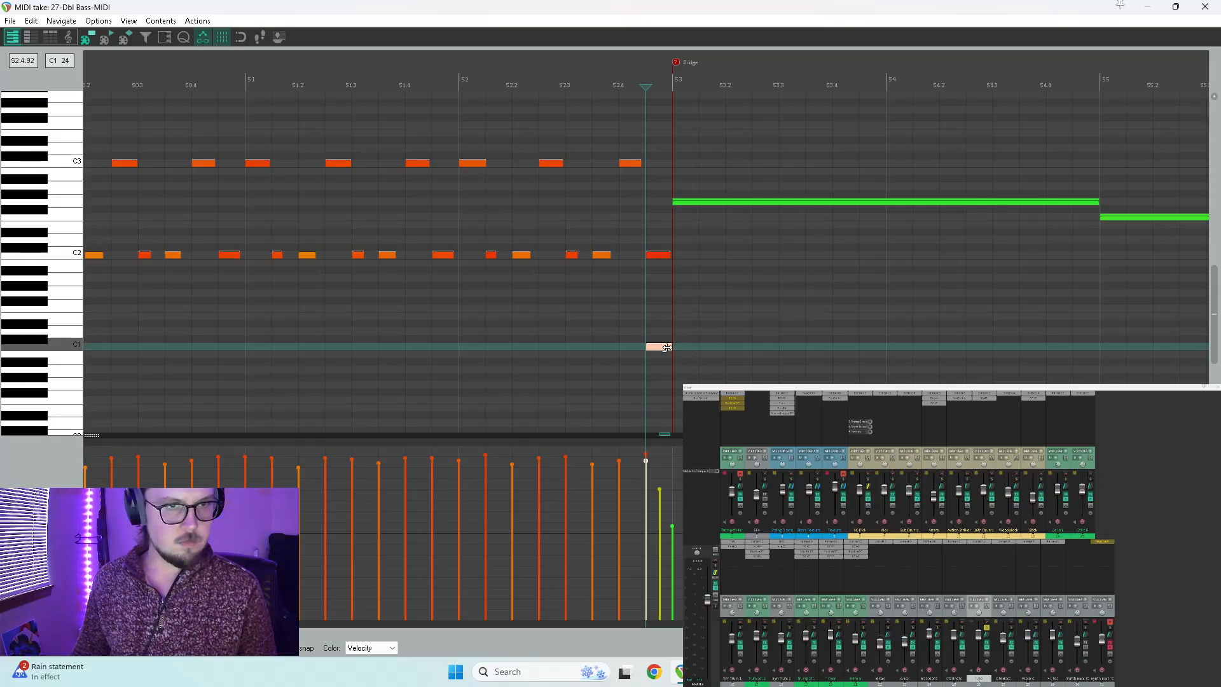
pyautogui.moveTo(649, 353); pyautogui.dragTo(656, 350)
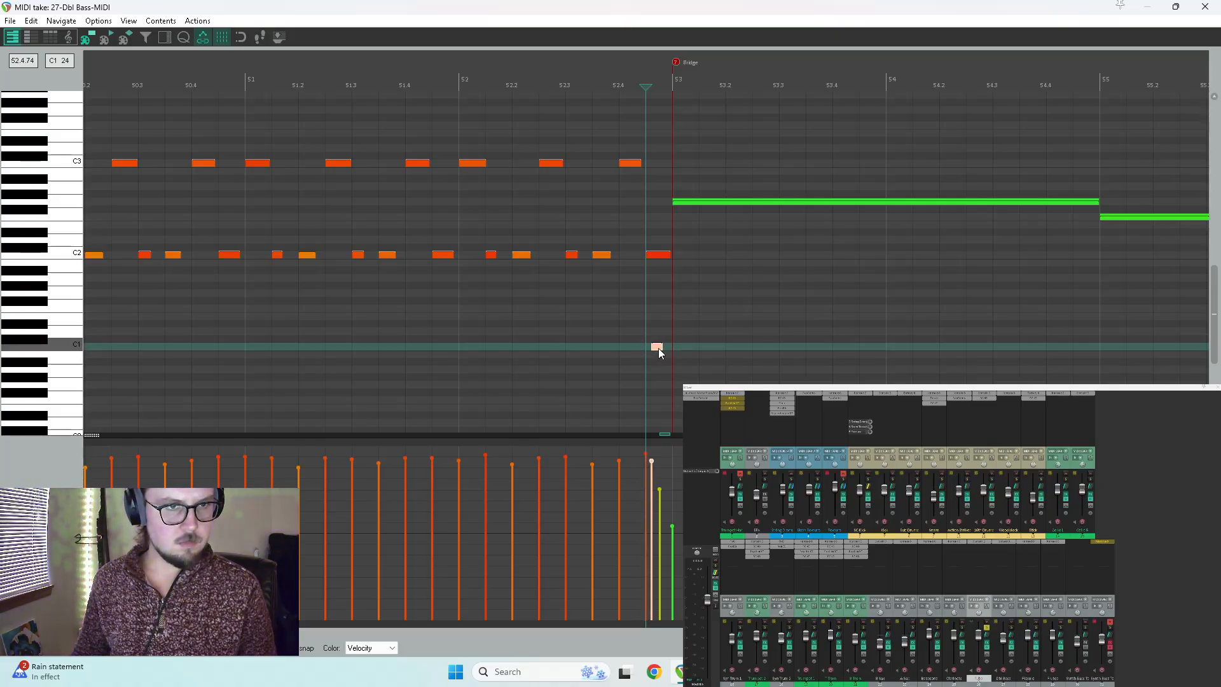
pyautogui.click(550, 366)
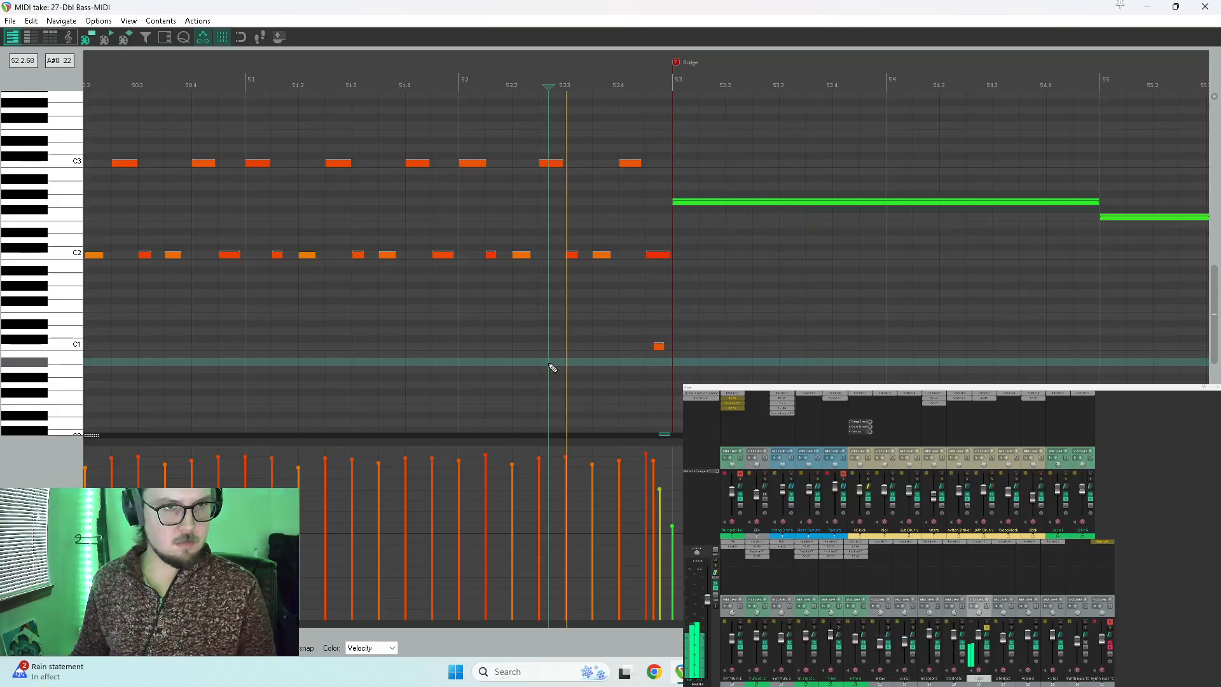
# Step: Try transposing the five sustained Bridge notes of the Tuba up one octave while playing the section
pyautogui.scroll(-6, 684, 349)
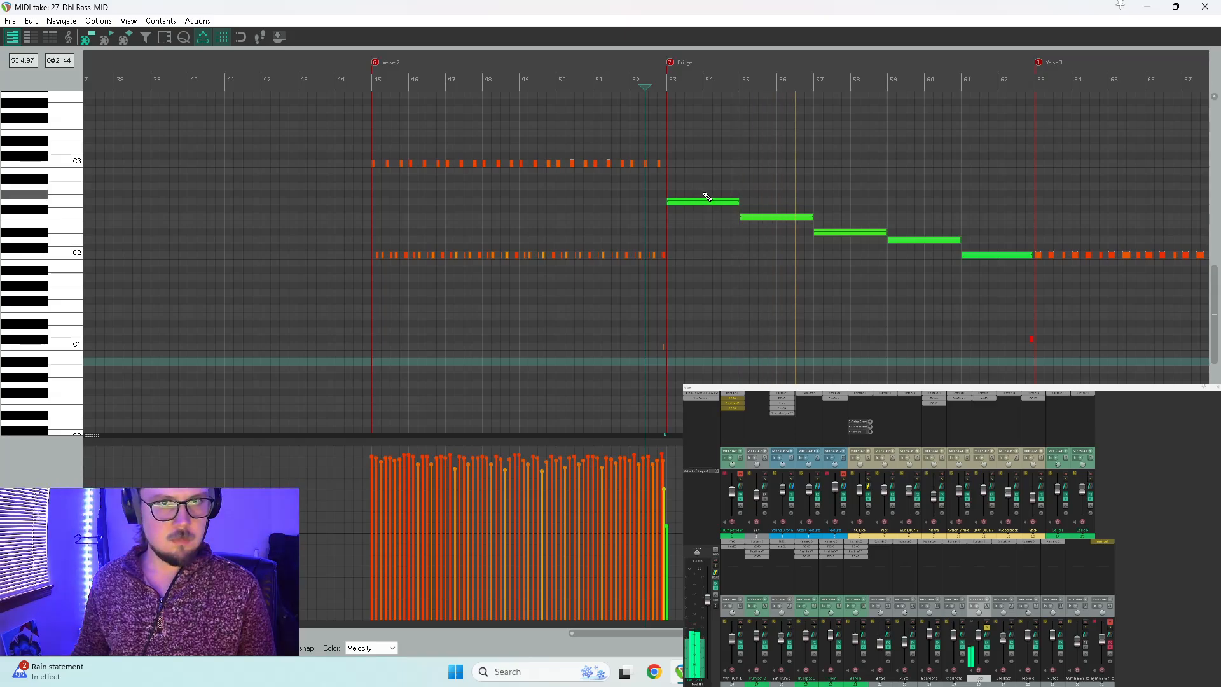
pyautogui.moveTo(708, 193); pyautogui.dragTo(977, 285)
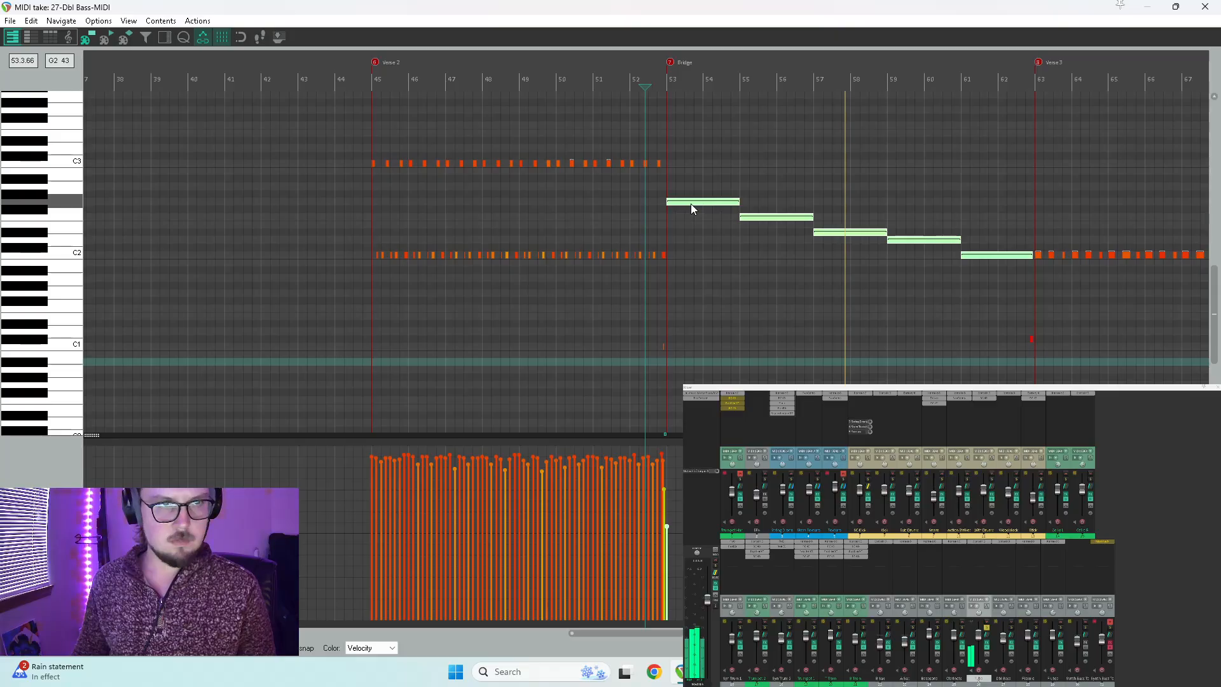
pyautogui.moveTo(690, 204)
pyautogui.mouseDown()
pyautogui.moveTo(698, 292)
pyautogui.moveTo(691, 200)
pyautogui.mouseUp()
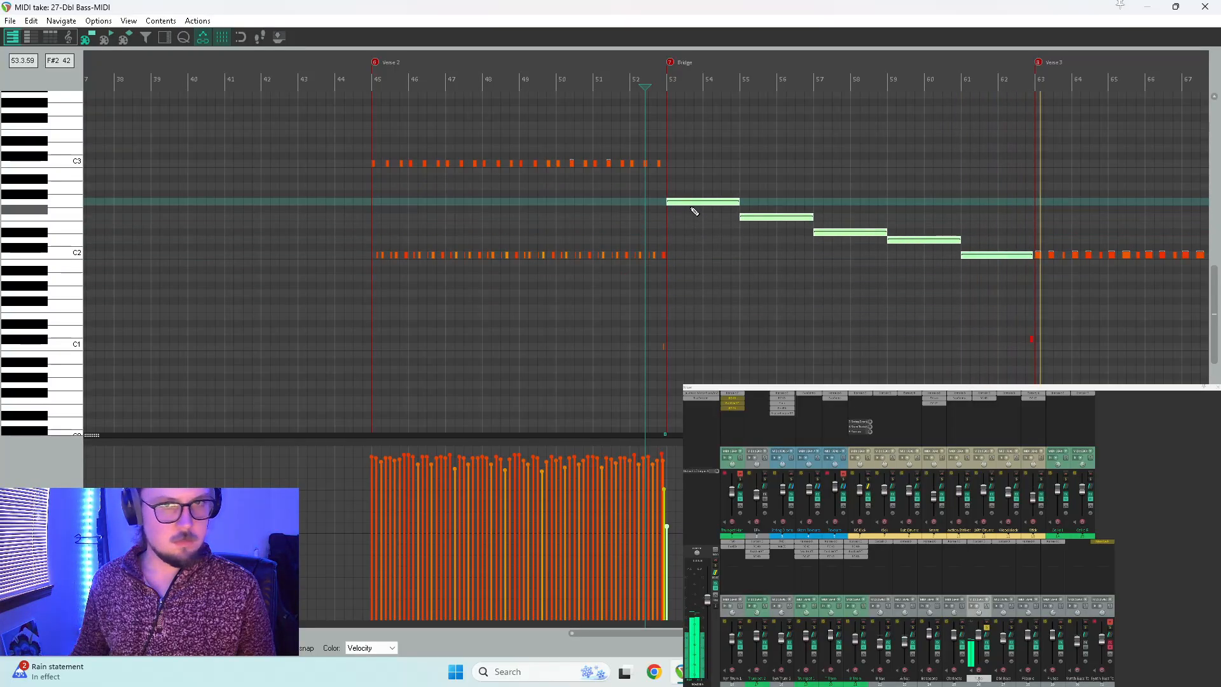
pyautogui.click(660, 319)
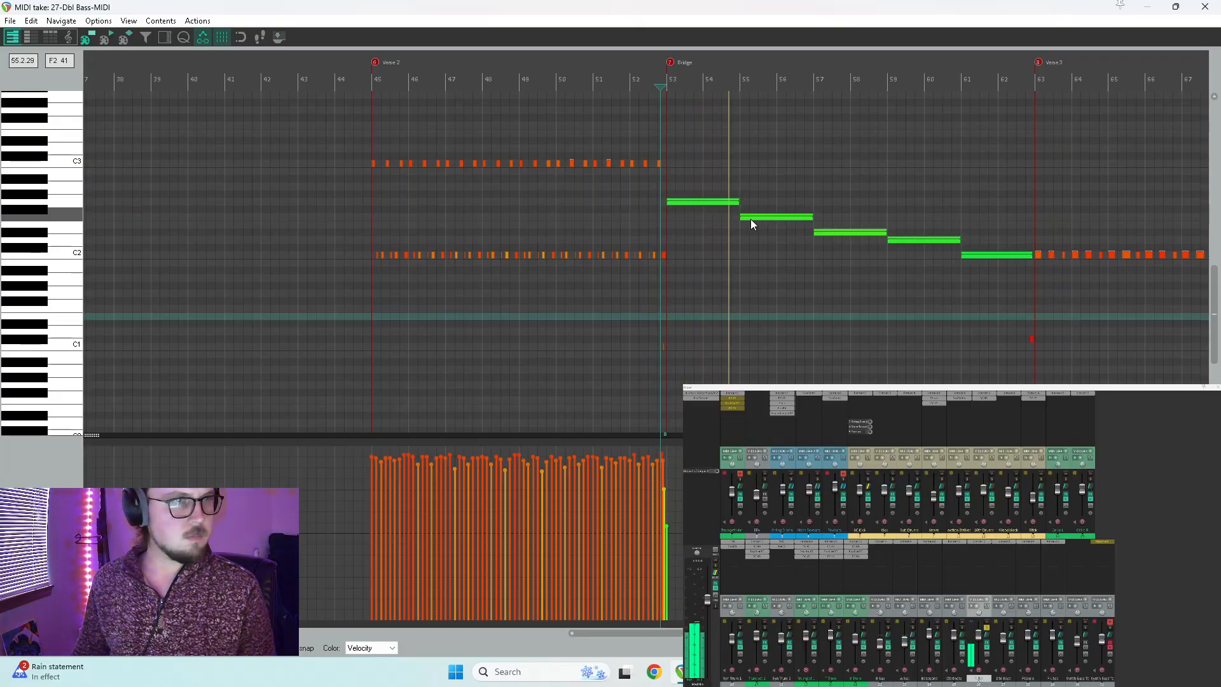
pyautogui.moveTo(707, 199); pyautogui.dragTo(958, 281)
pyautogui.click(684, 204)
pyautogui.moveTo(684, 204); pyautogui.dragTo(685, 110)
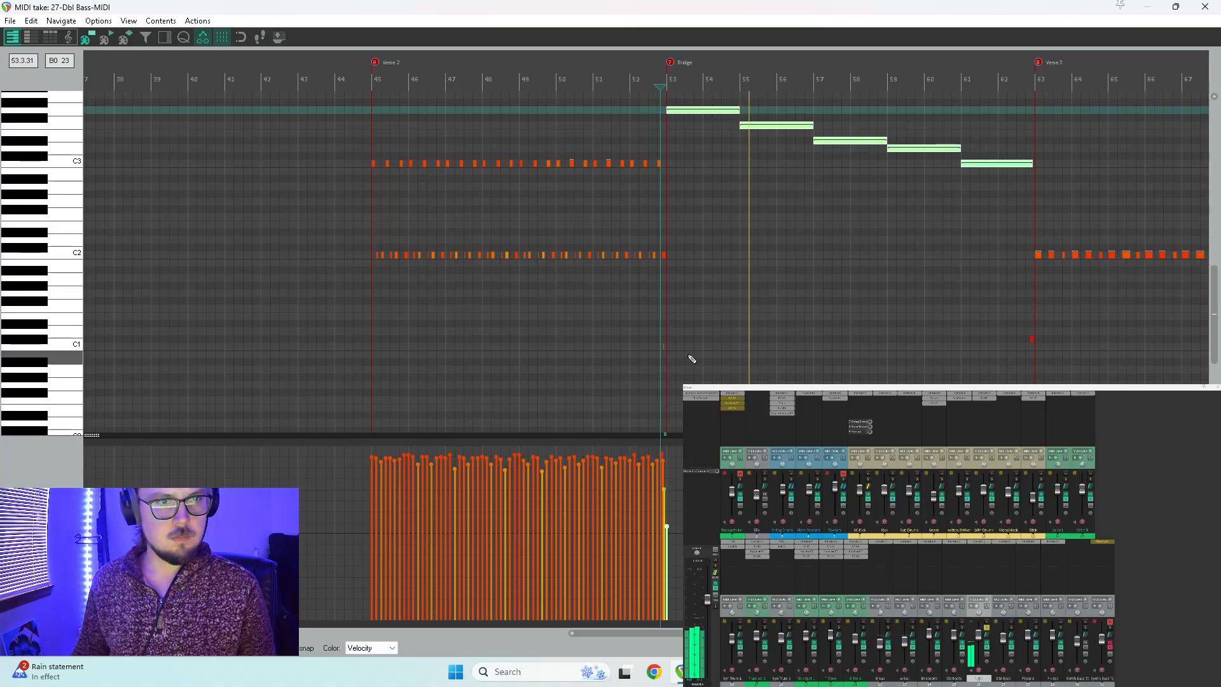
# Step: Inspect the Tuba's Kontakt instrument, close it, and delete the five sustained Bridge notes from the Tuba part
pyautogui.click(977, 544)
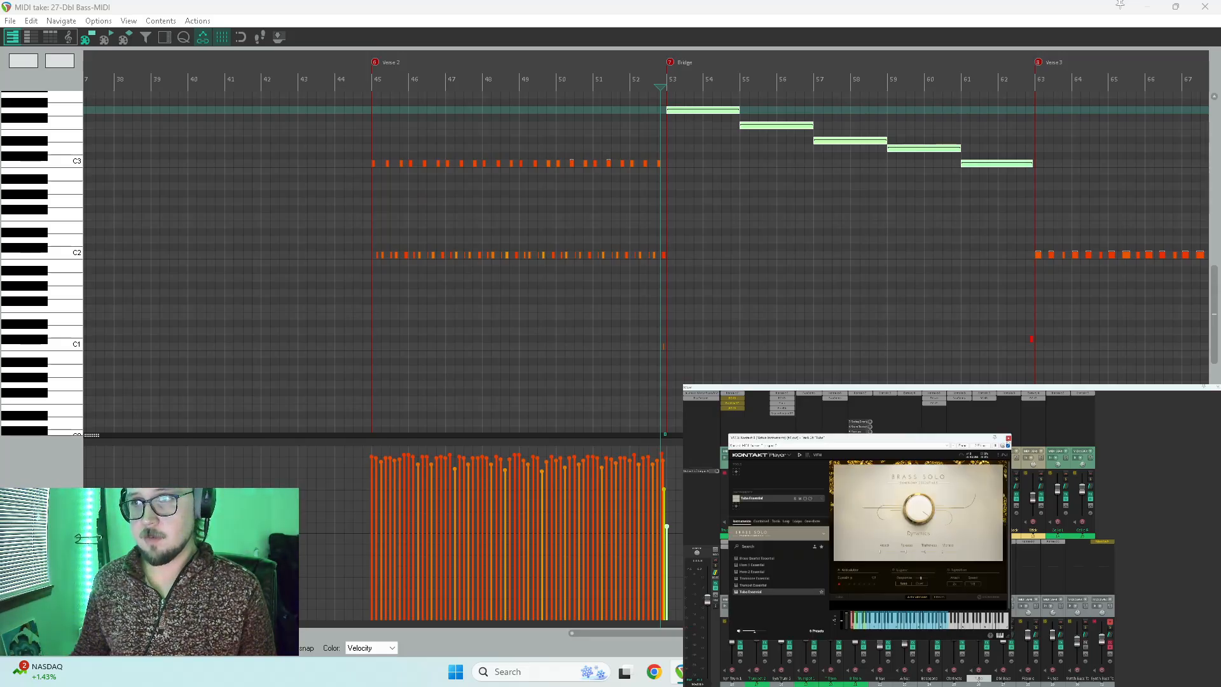
pyautogui.click(1007, 438)
pyautogui.moveTo(987, 178); pyautogui.dragTo(705, 98)
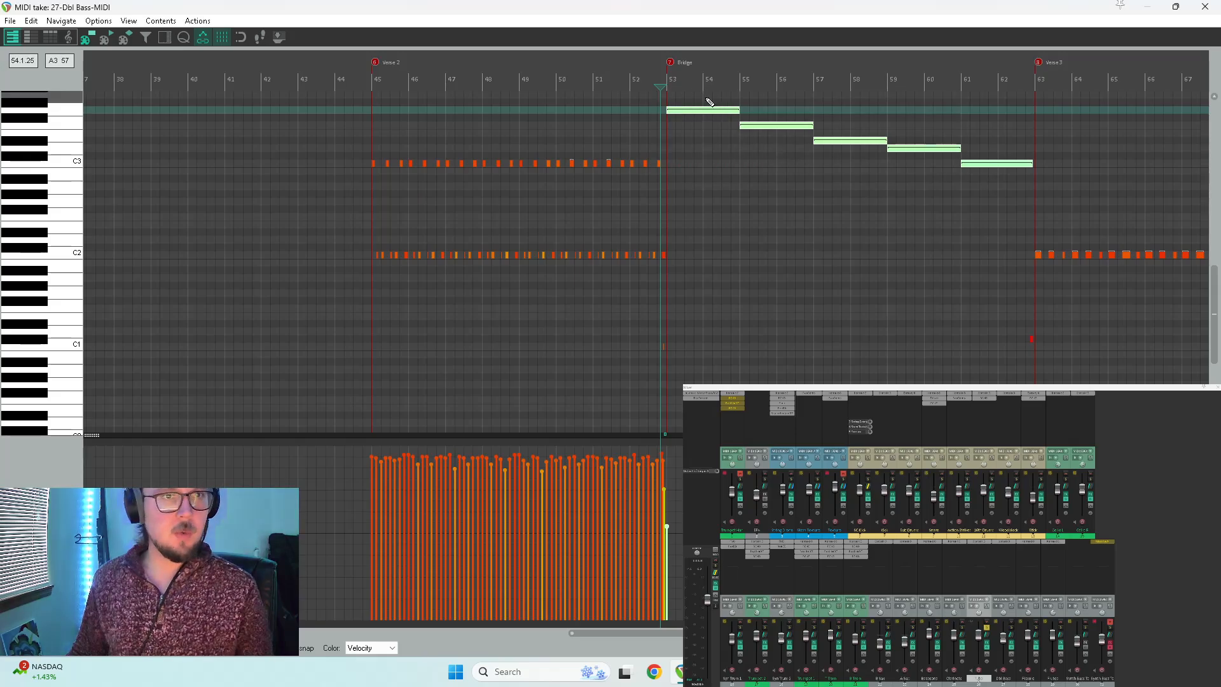
pyautogui.press('Delete')
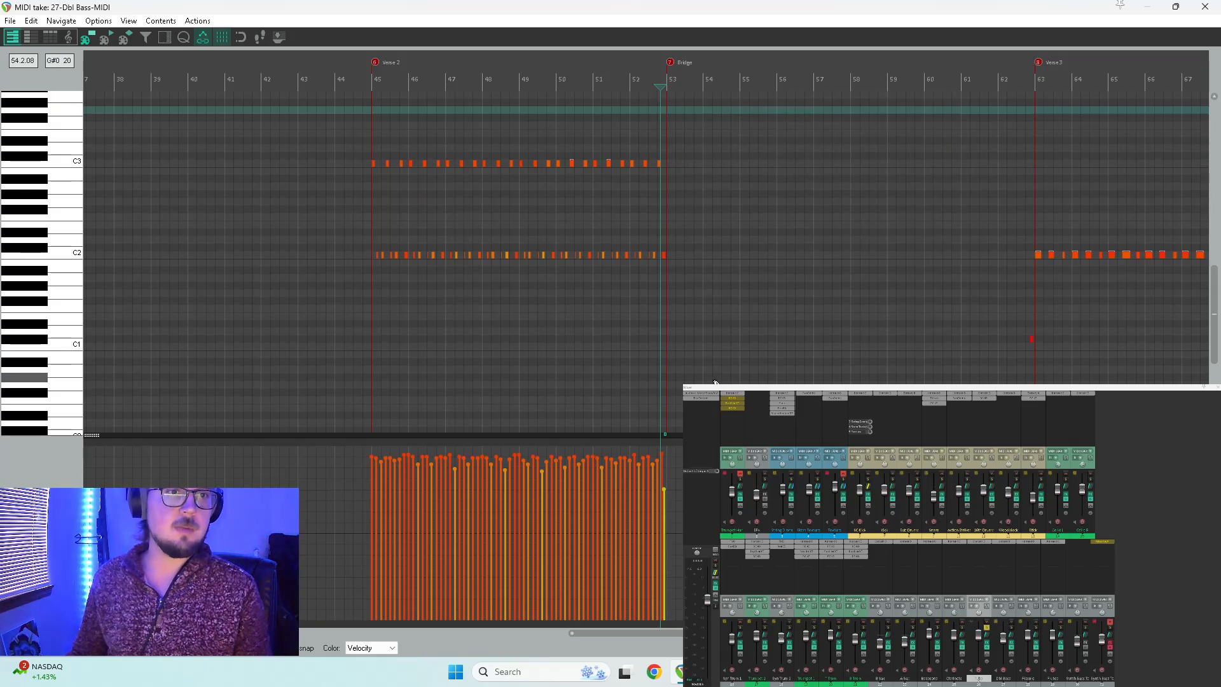
# Step: Raise the short low note just before Verse 3 to D1 and replay the transition from bar 62
pyautogui.click(1015, 275)
pyautogui.press('space')
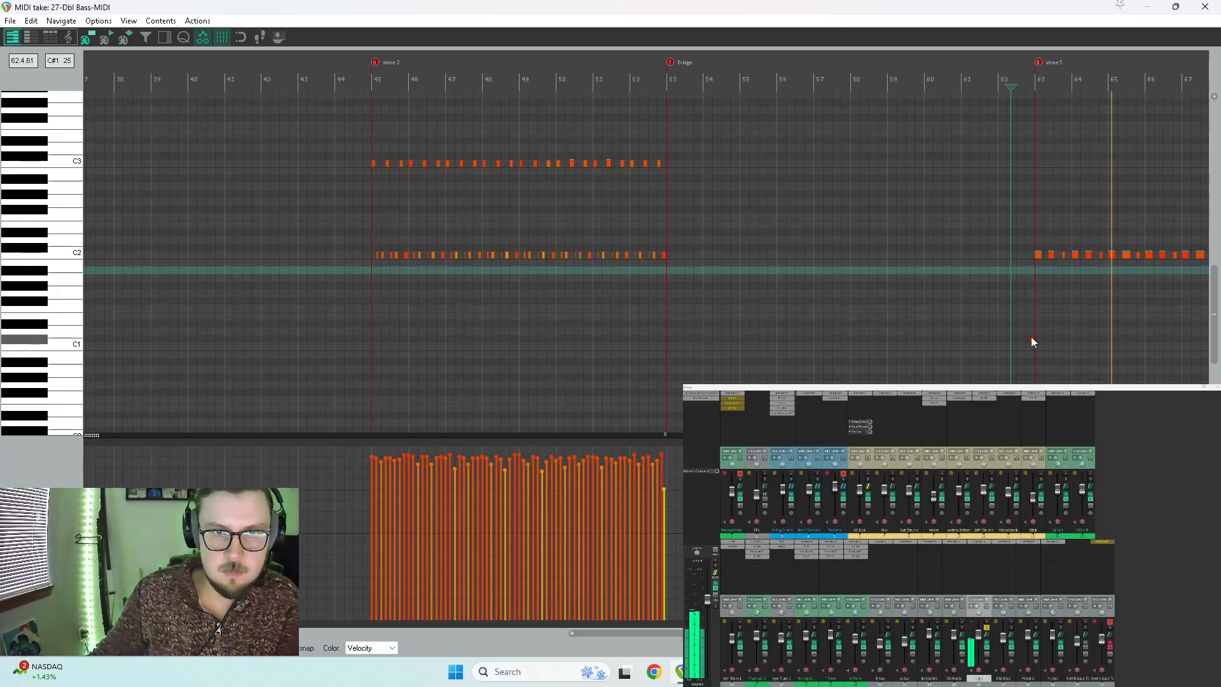
pyautogui.moveTo(1031, 333); pyautogui.dragTo(1031, 331)
pyautogui.click(1028, 315)
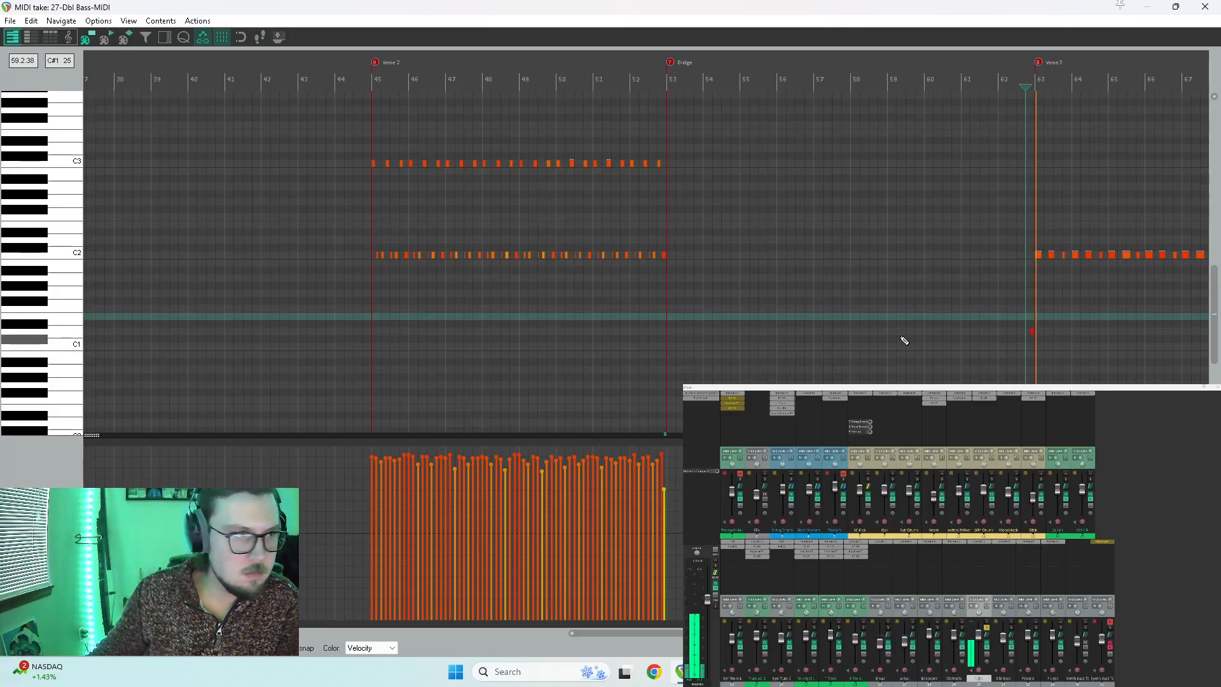
# Step: Delete the stray C0 note at the start of the Bridge from the Tuba item
pyautogui.scroll(-4, 774, 359)
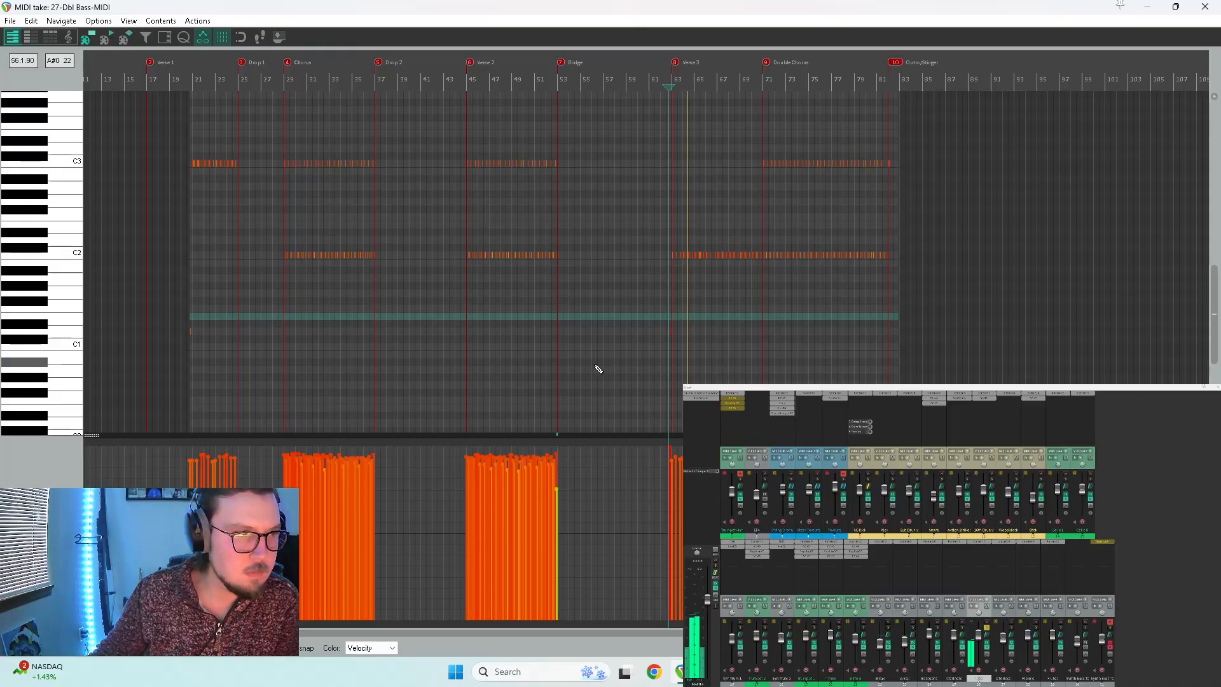
pyautogui.scroll(-4, 171, 382)
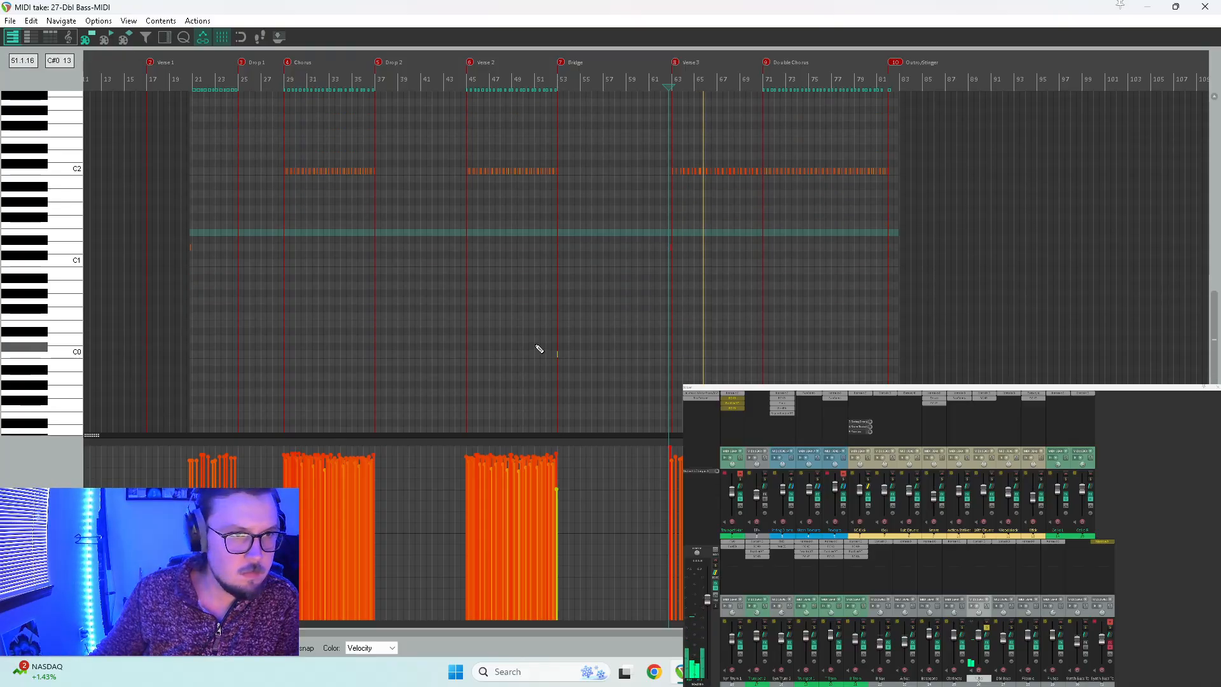
pyautogui.scroll(-1, 628, 384)
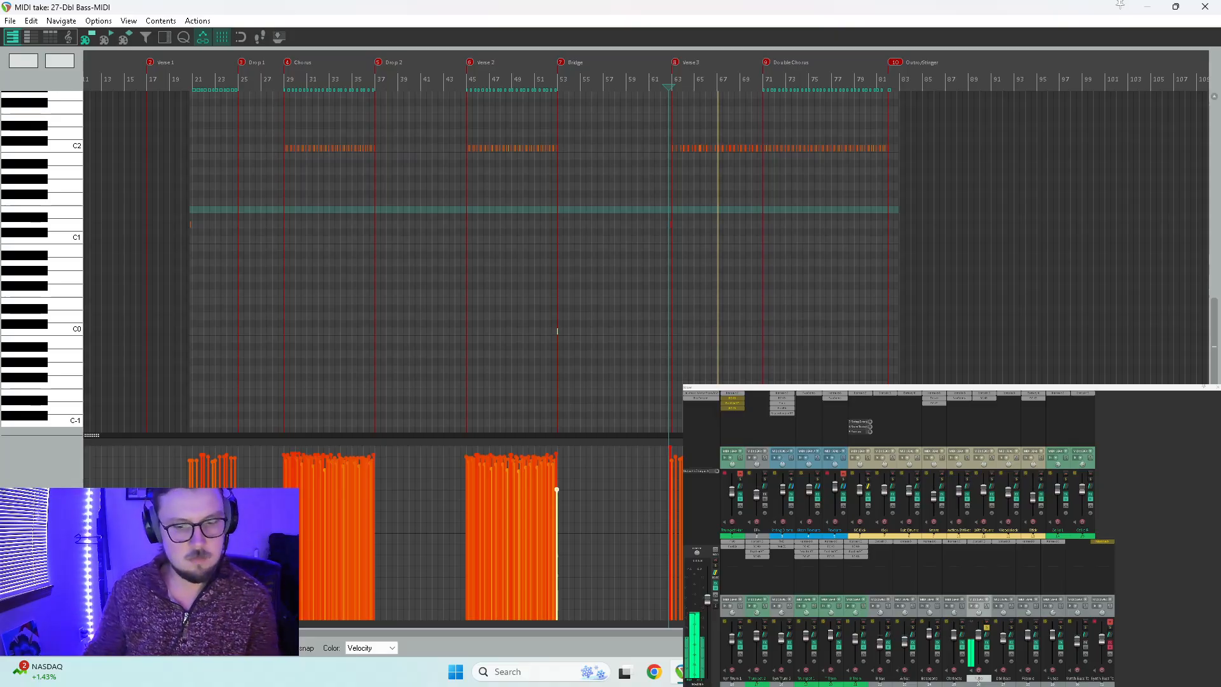
pyautogui.scroll(7, 58, 276)
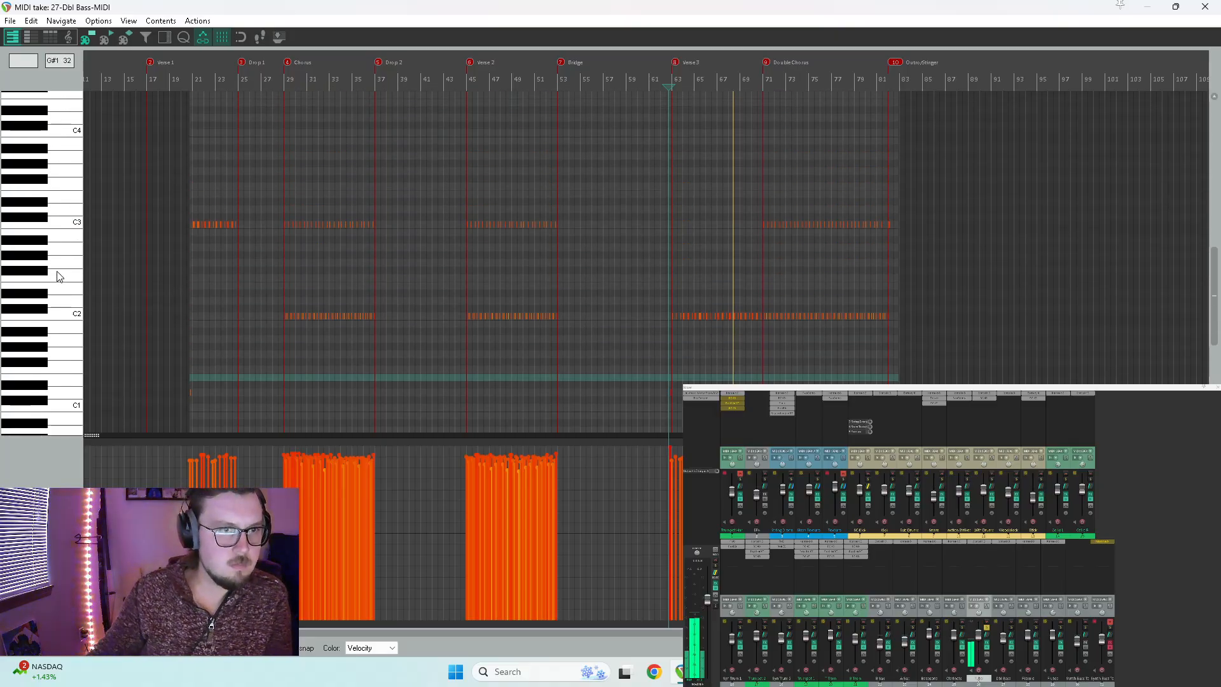
# Step: Close the MIDI editor, listen to Tuba and Dbl Bass soloed together, and clear all solos
pyautogui.click(1204, 6)
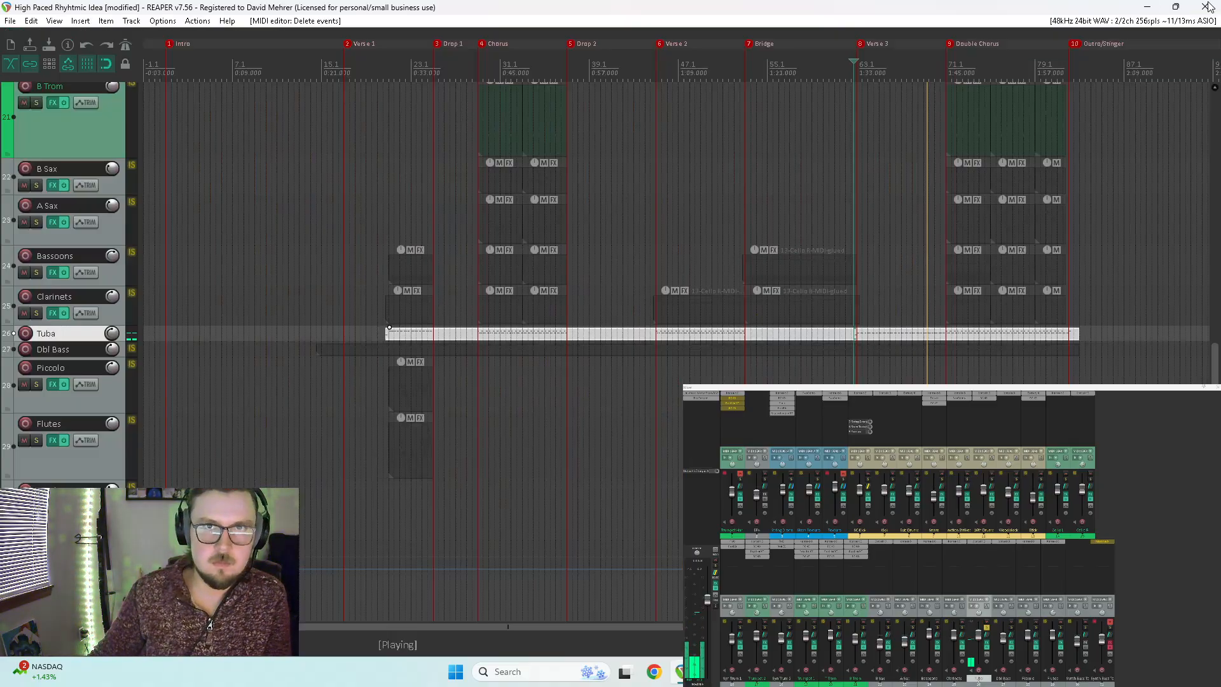
pyautogui.click(1011, 628)
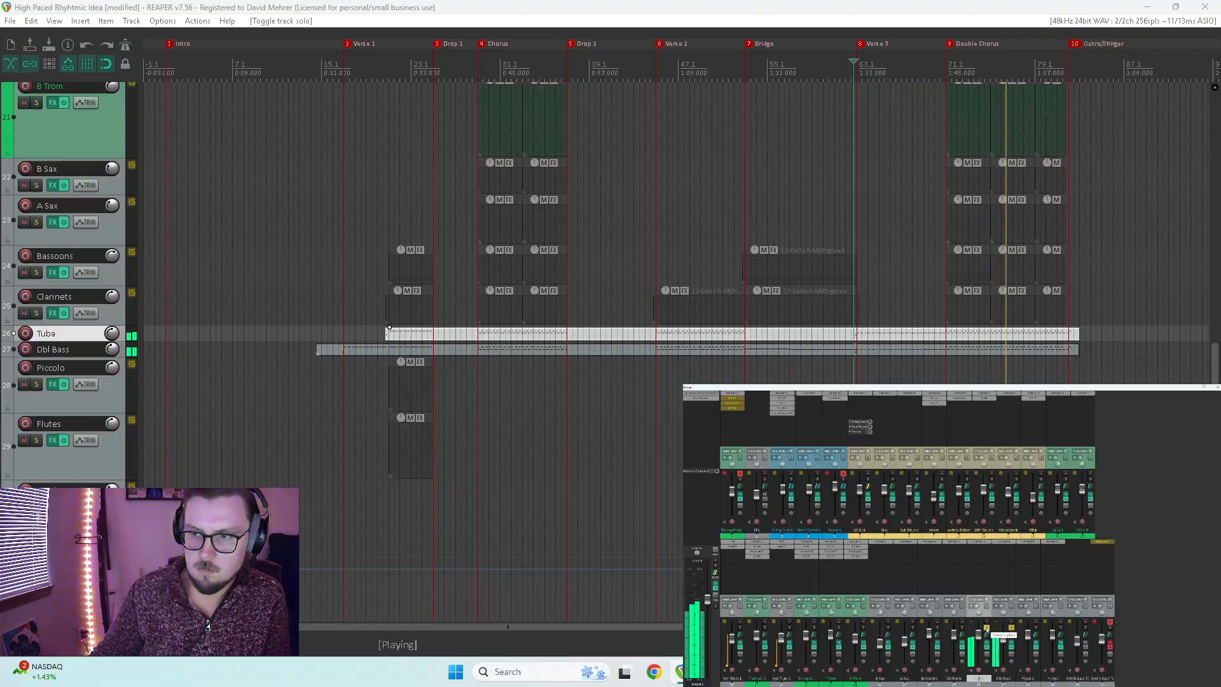
pyautogui.click(1010, 628)
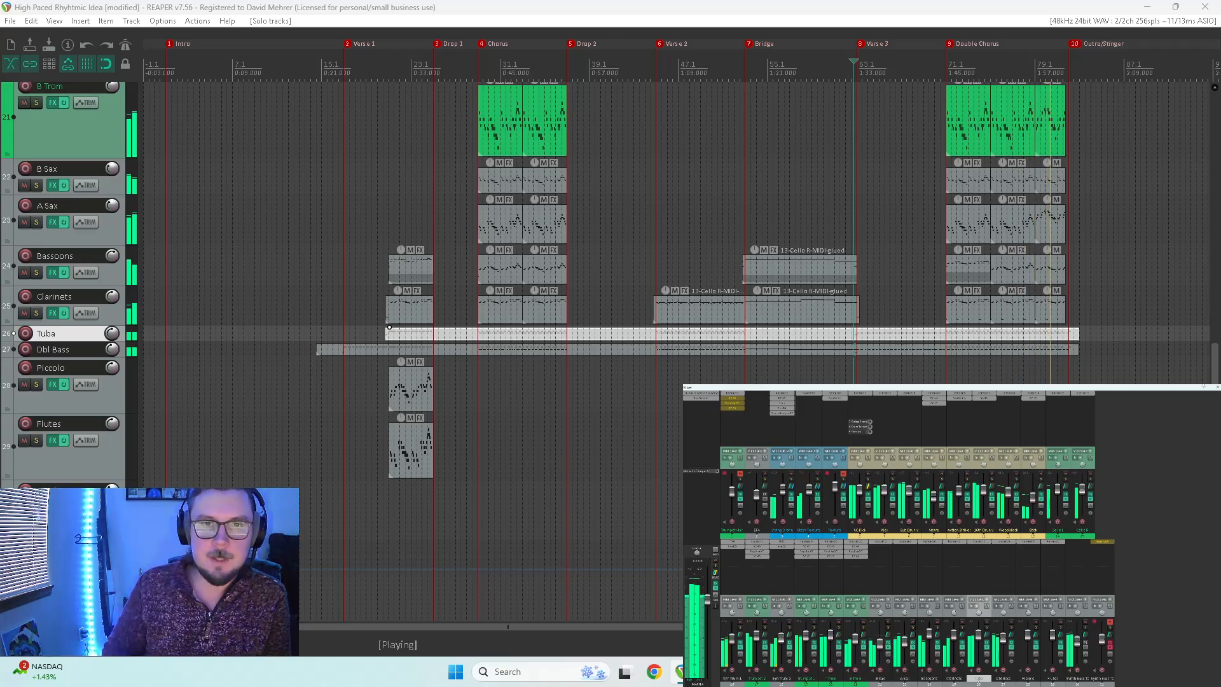
# Step: Delete the Tuba's last C2 note just before the Outro/Stinger marker, replay the ending, and close the MIDI editor
pyautogui.doubleClick(1059, 334)
pyautogui.scroll(2, 820, 311)
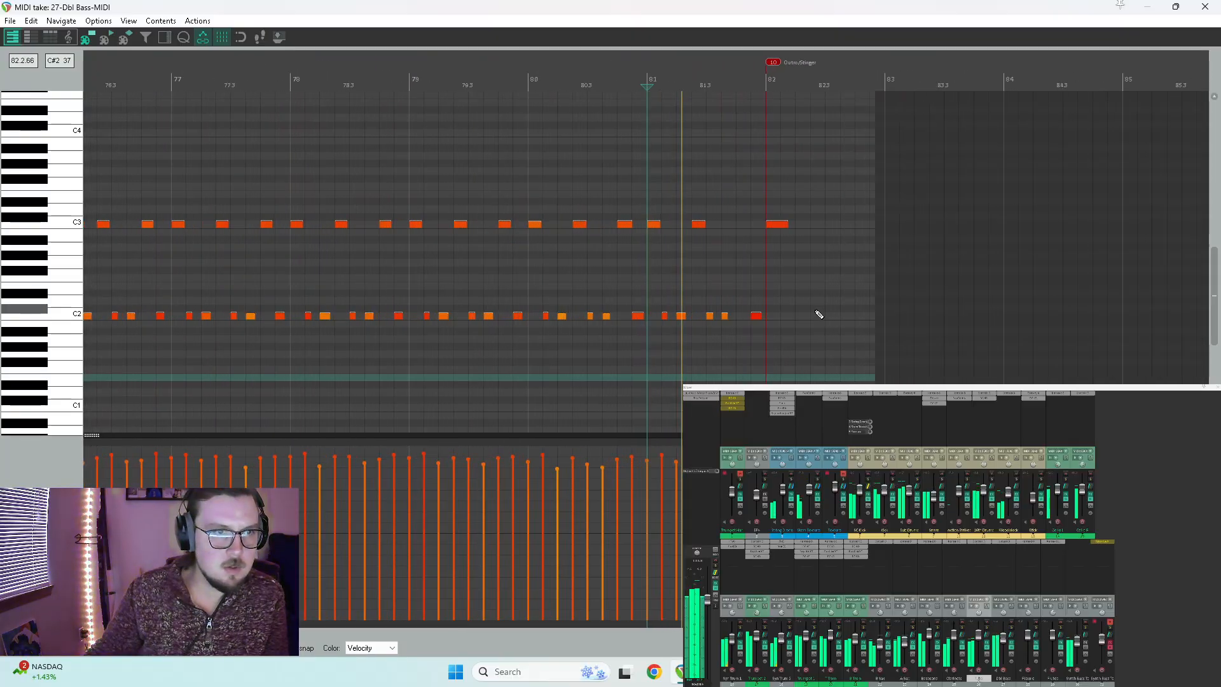
pyautogui.rightClick(707, 310)
pyautogui.click(649, 5)
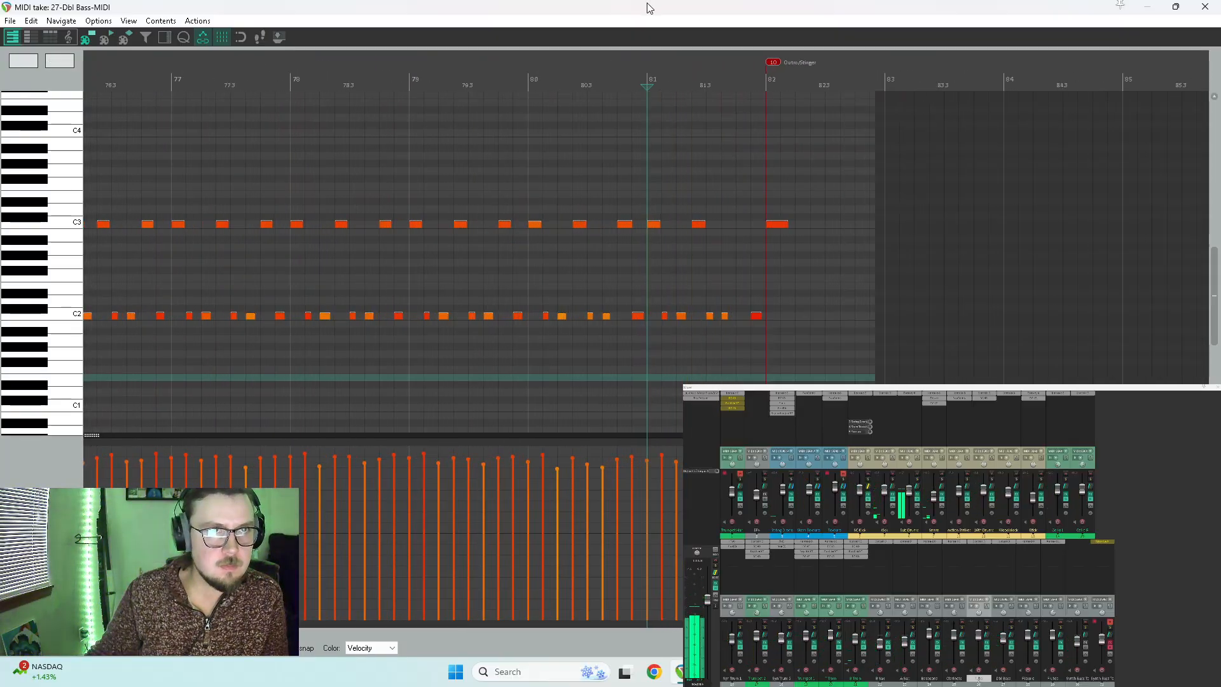
pyautogui.press('space')
pyautogui.moveTo(710, 311); pyautogui.dragTo(736, 344)
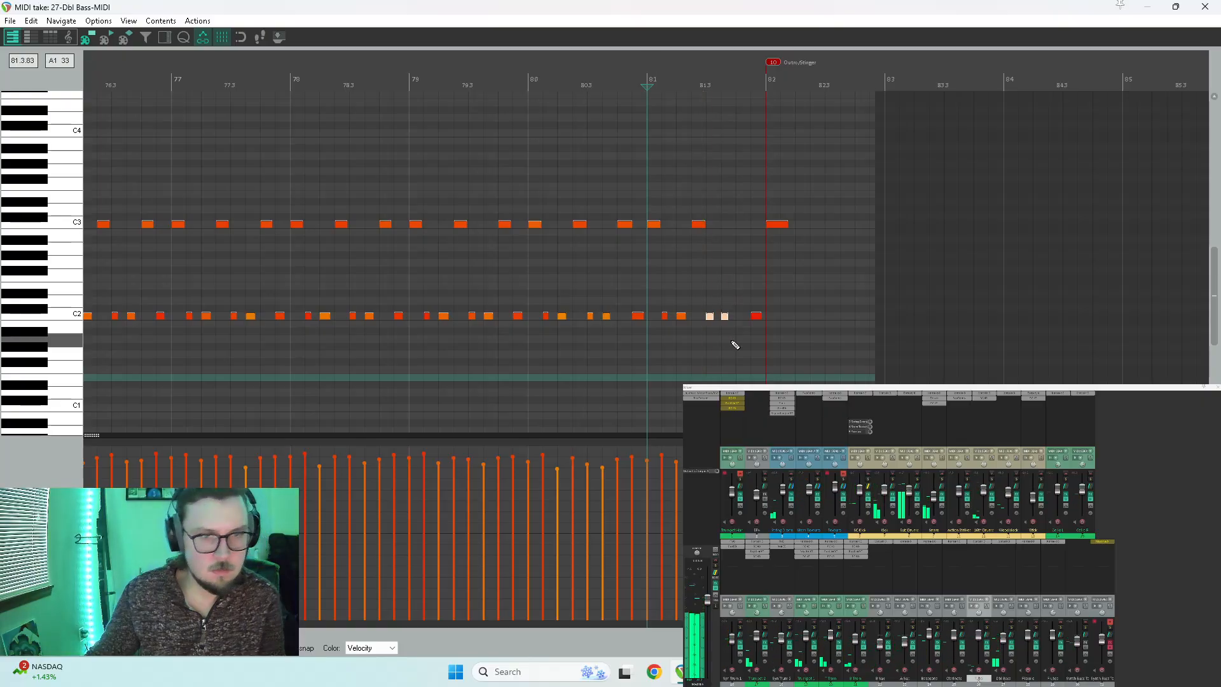
pyautogui.click(711, 340)
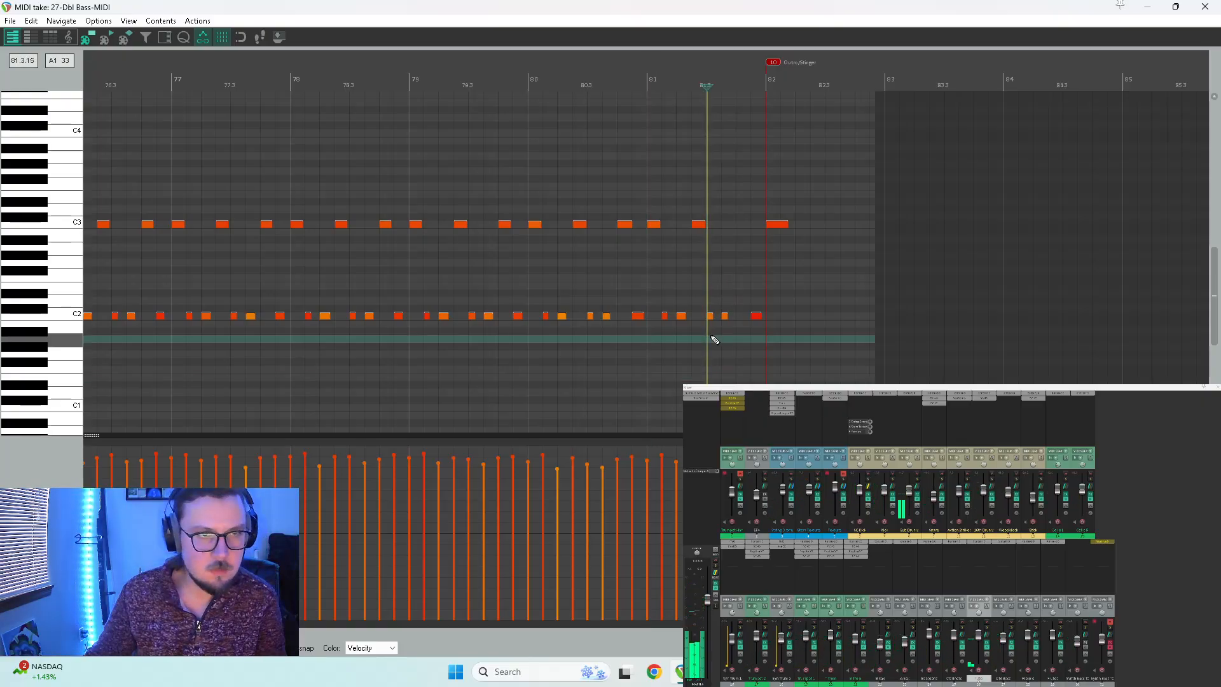
pyautogui.moveTo(746, 306); pyautogui.dragTo(775, 334)
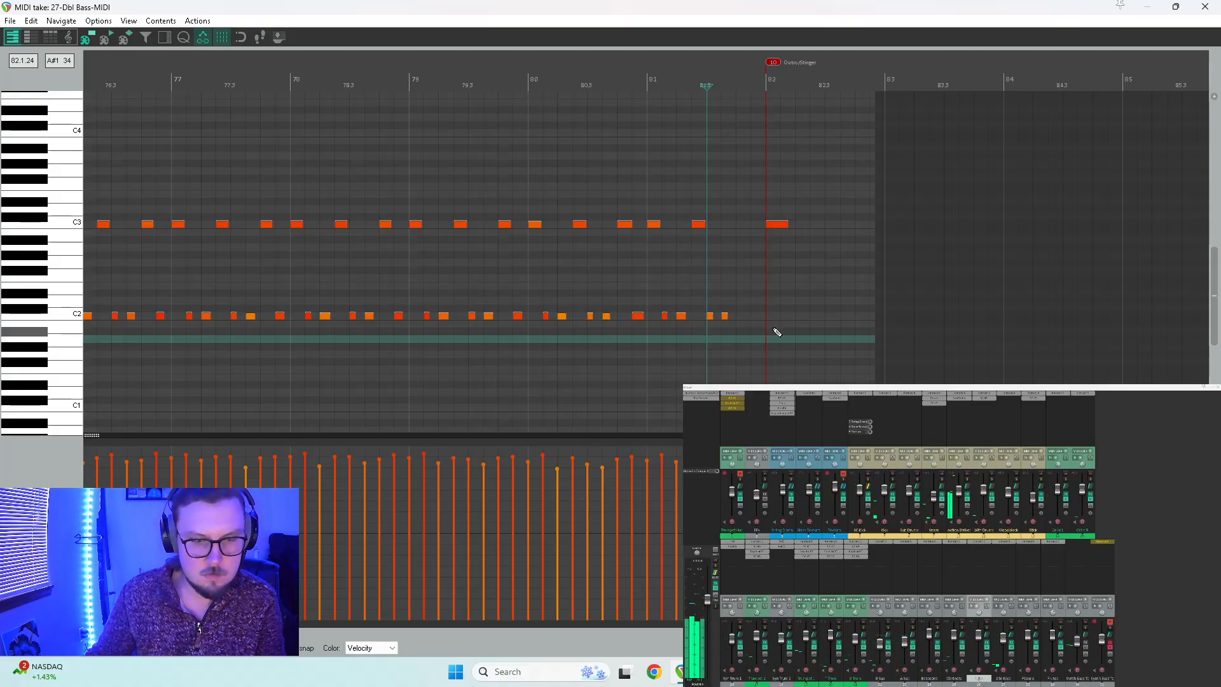
pyautogui.click(663, 341)
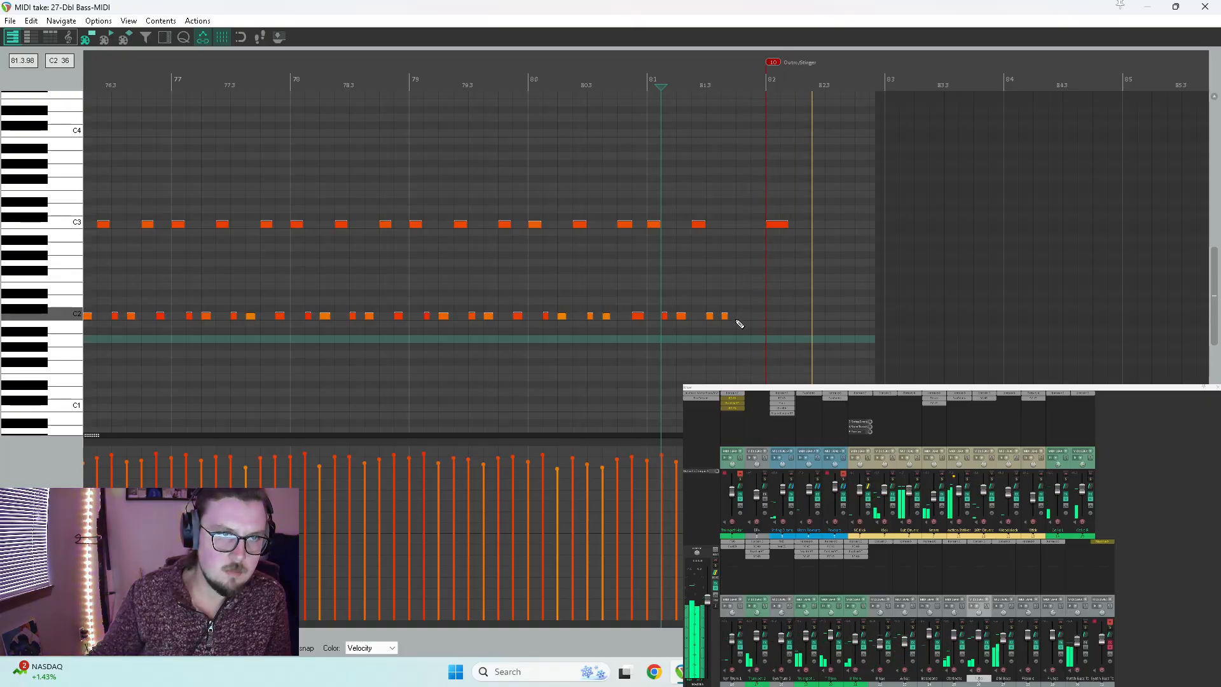
pyautogui.press('Escape')
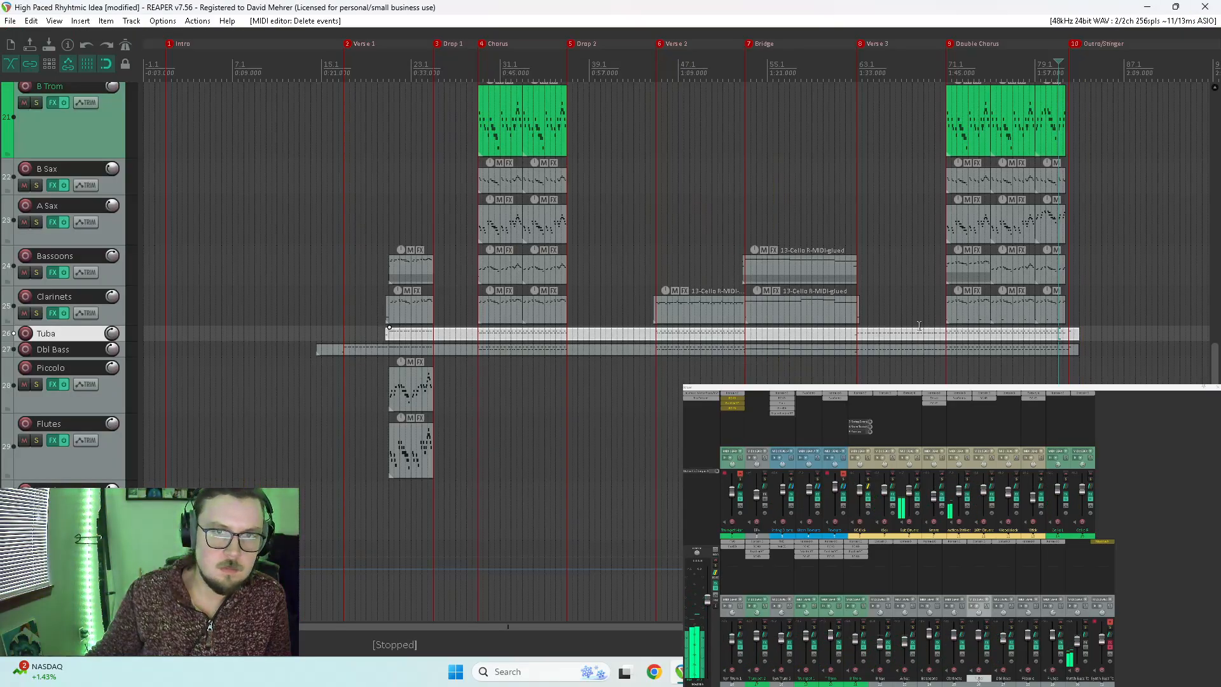
# Step: Delete the last C1 note just before the Outro/Stinger marker in the Dbl Bass item and close the MIDI editor
pyautogui.doubleClick(1063, 349)
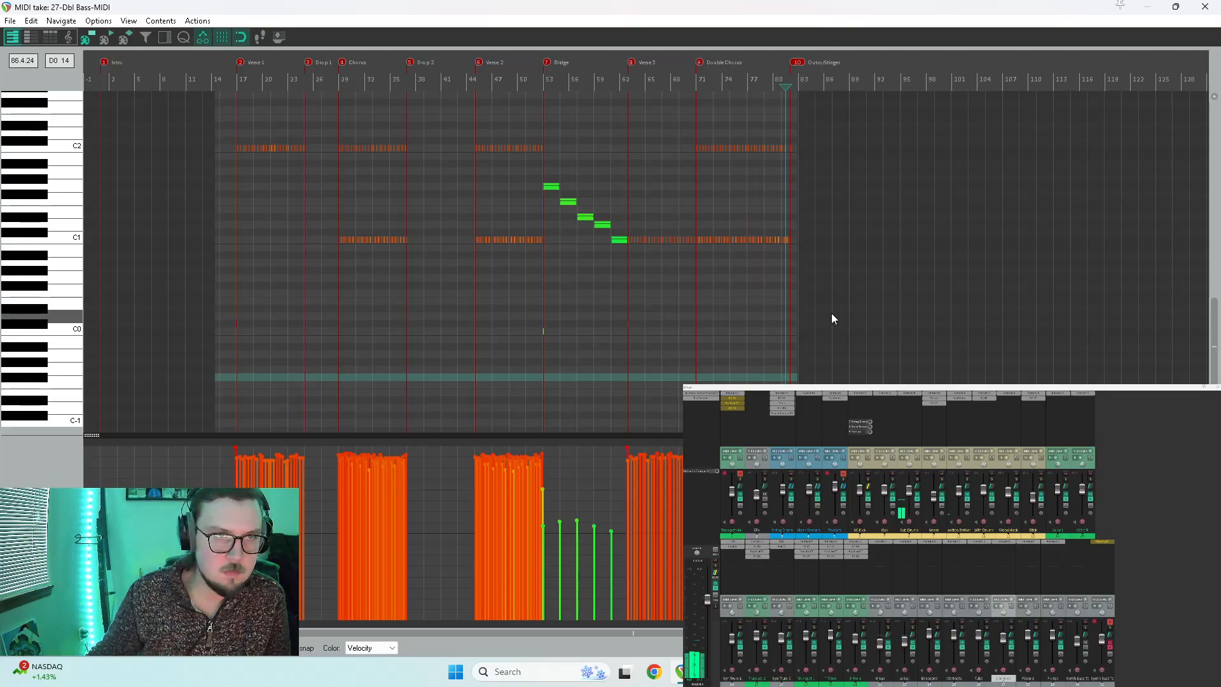
pyautogui.click(810, 240)
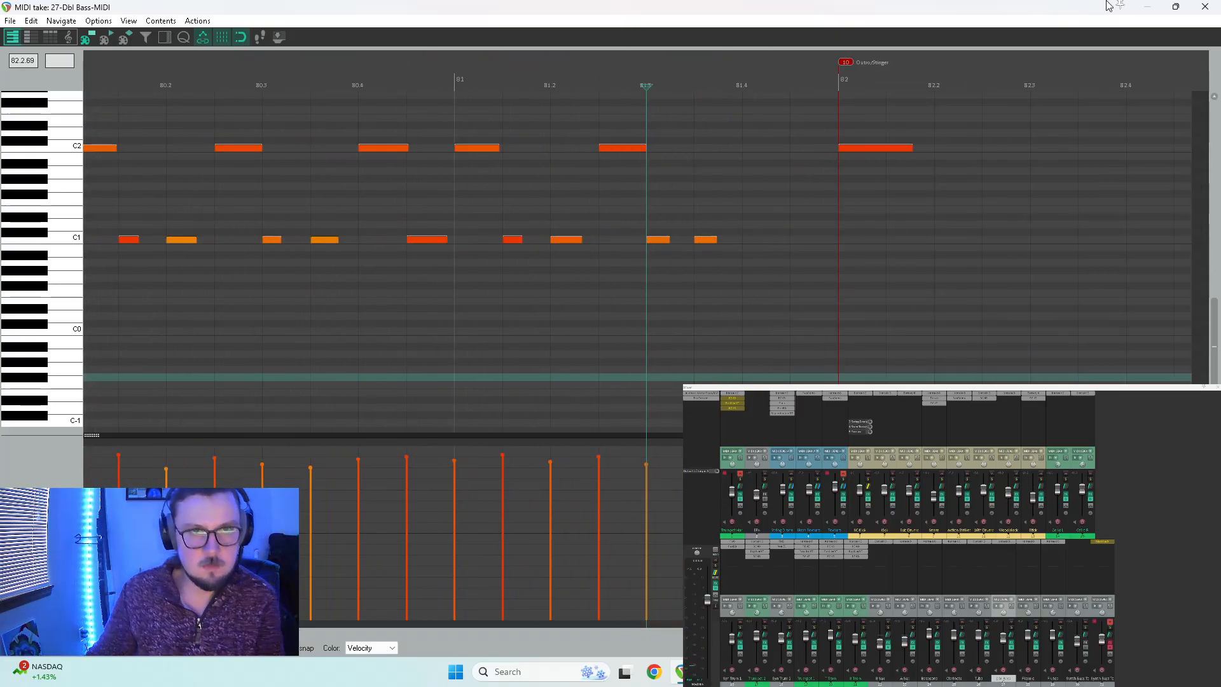
pyautogui.press('Escape')
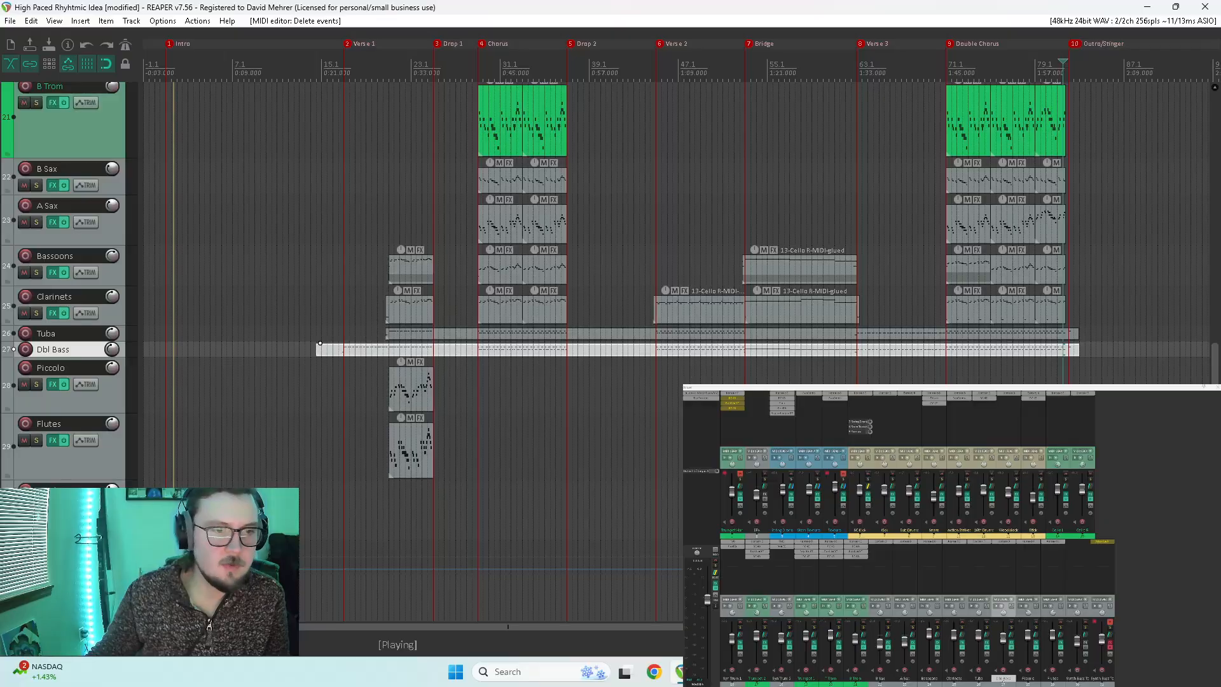
pyautogui.hotkey('alt', 'Tab')
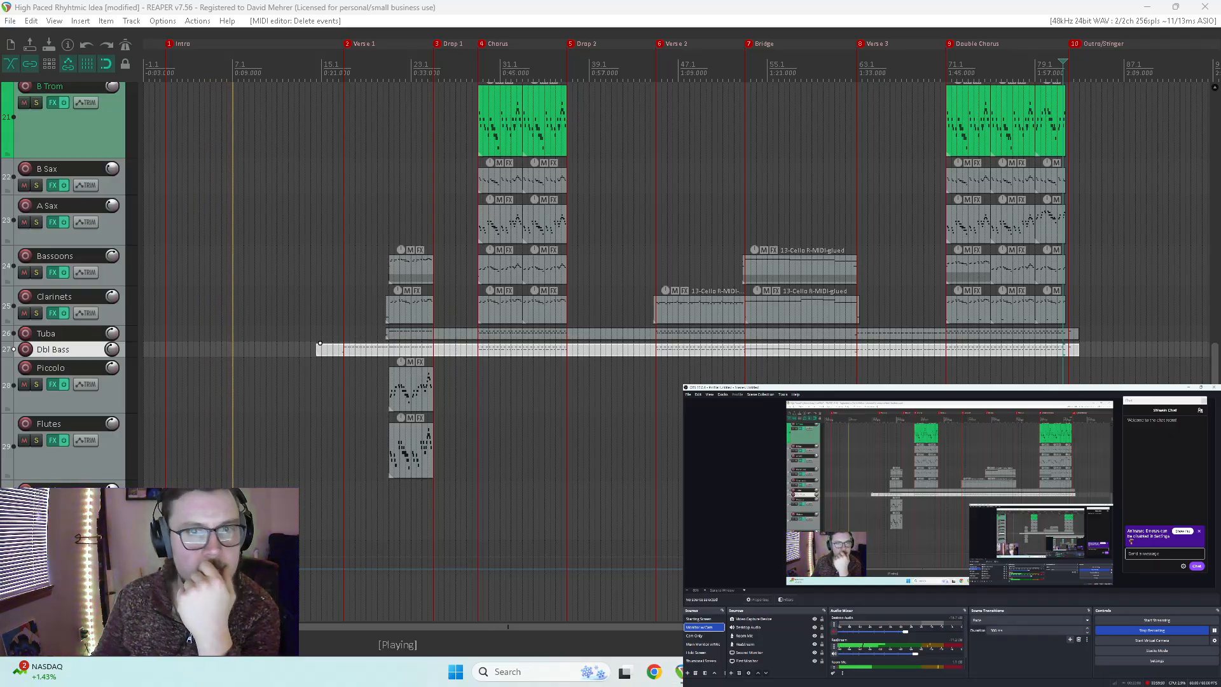
pyautogui.hotkey('ctrl', 'm')
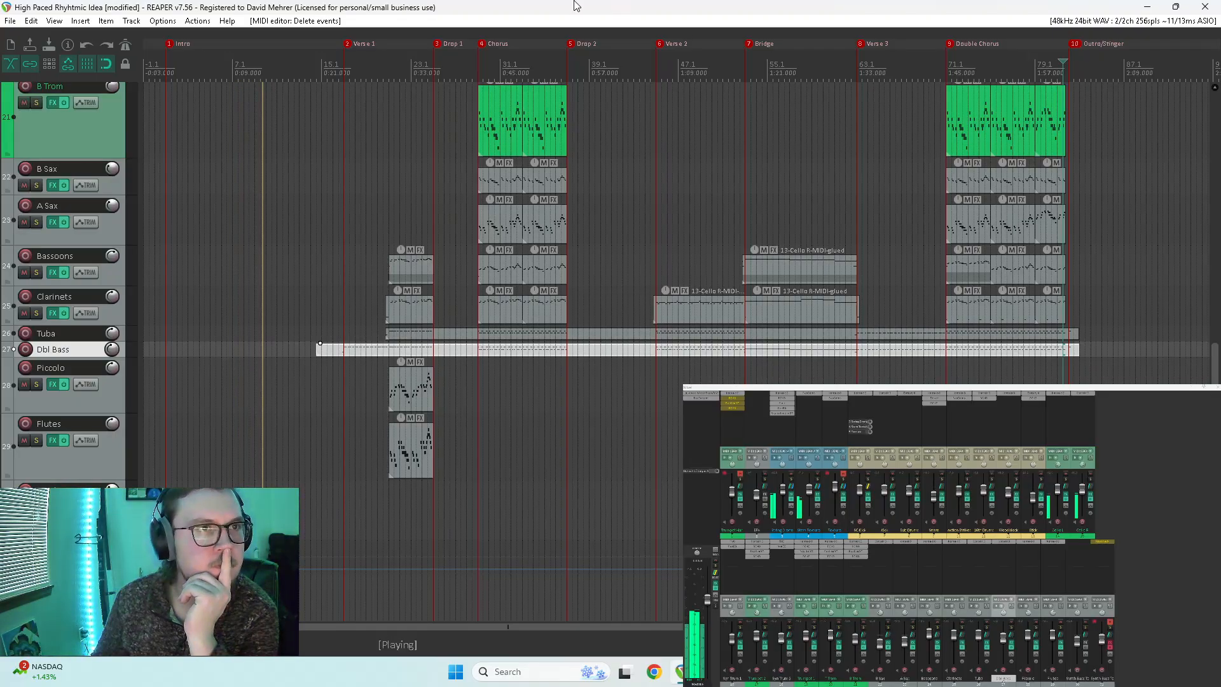
# Step: Listen to the arrangement from Verse 1 into the Chorus while reviewing the percussion, cello, brass and woodwind tracks
pyautogui.scroll(1, 100, 376)
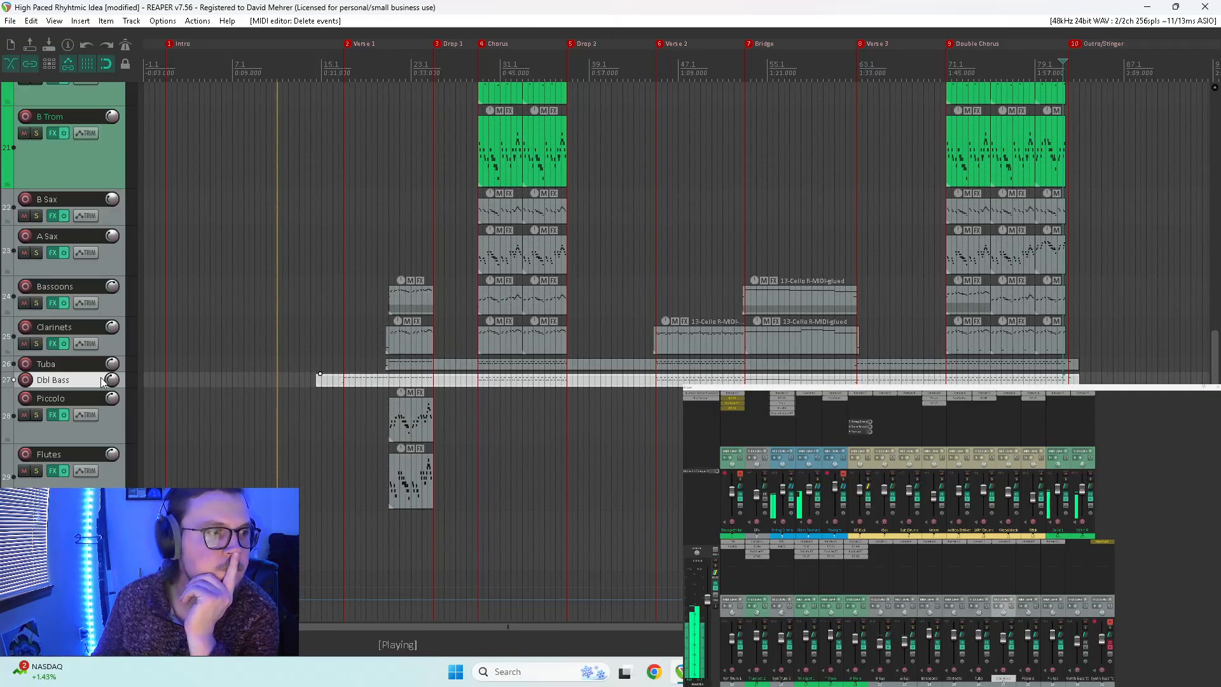
pyautogui.scroll(1, 102, 382)
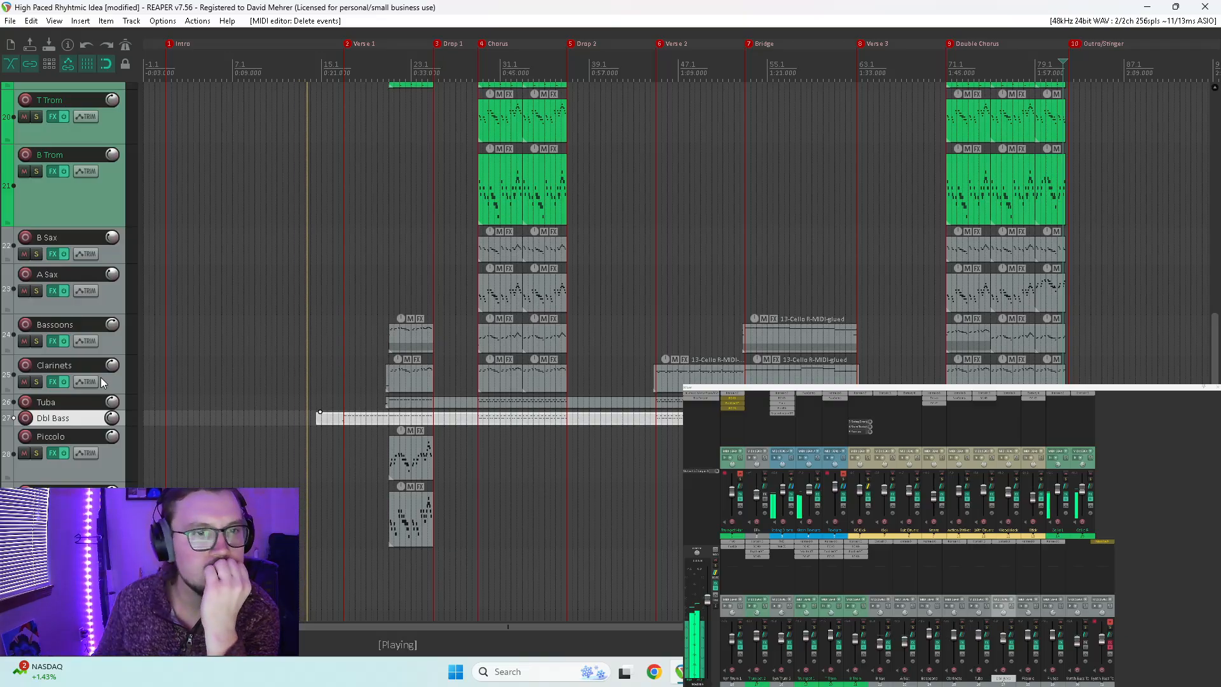
pyautogui.scroll(1, 101, 377)
pyautogui.scroll(1, 102, 377)
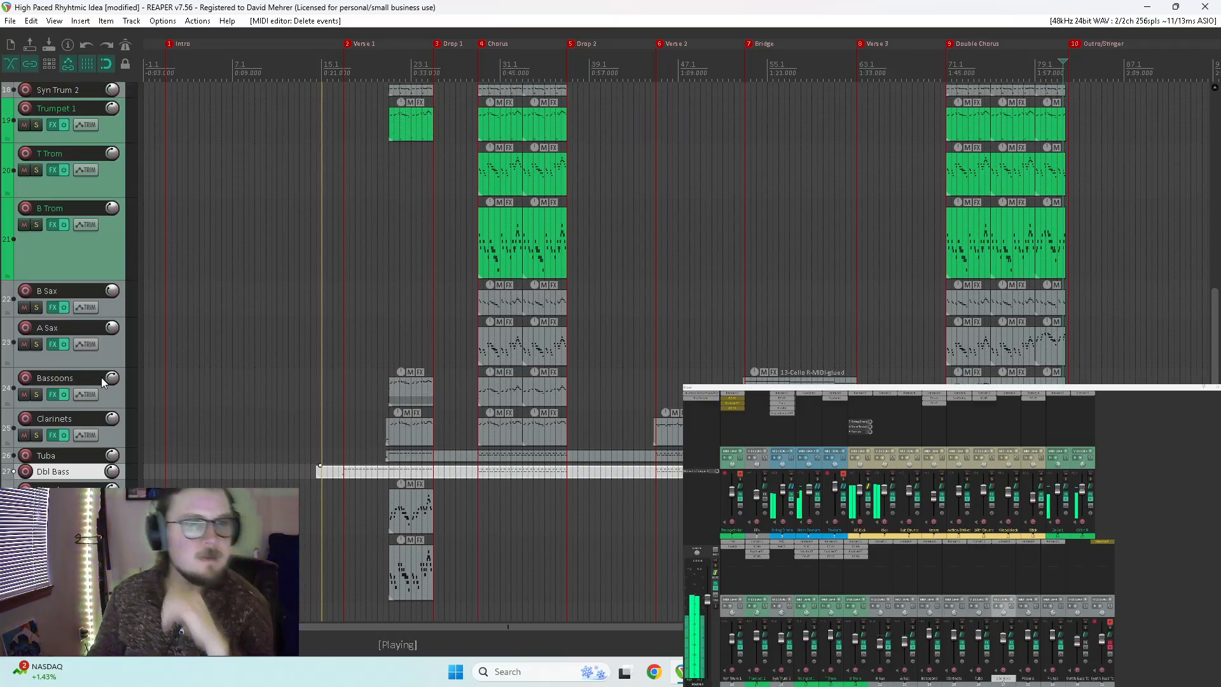
pyautogui.scroll(6, 101, 376)
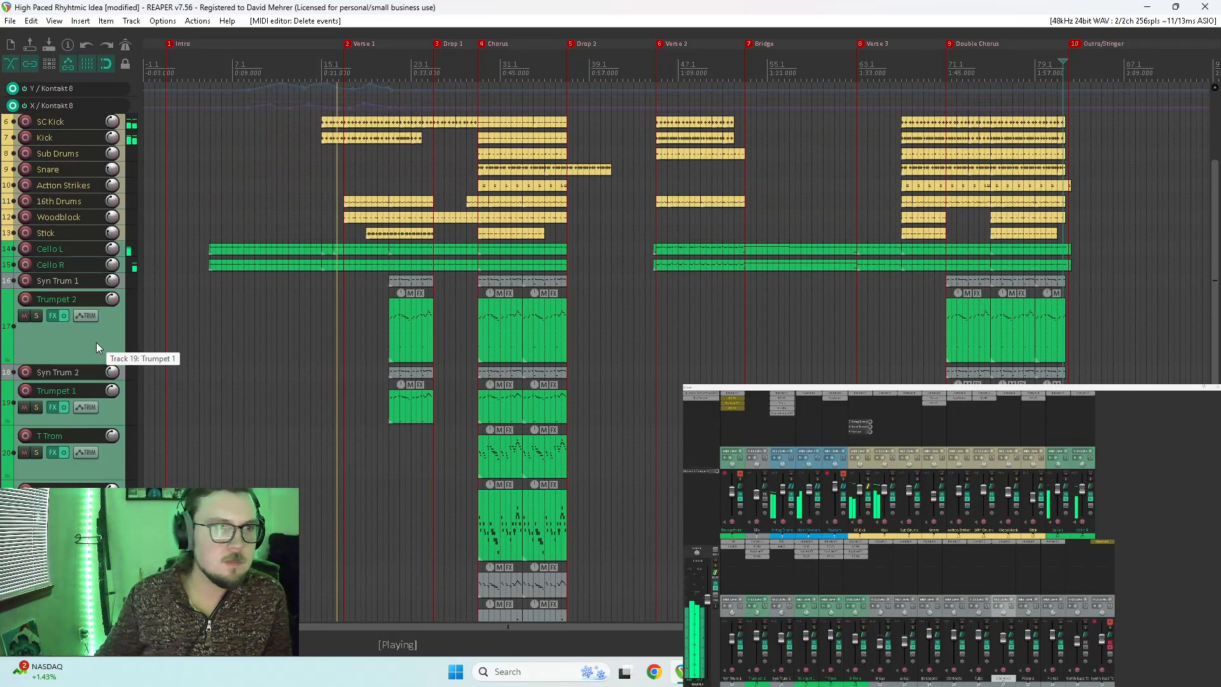
pyautogui.scroll(1, 97, 342)
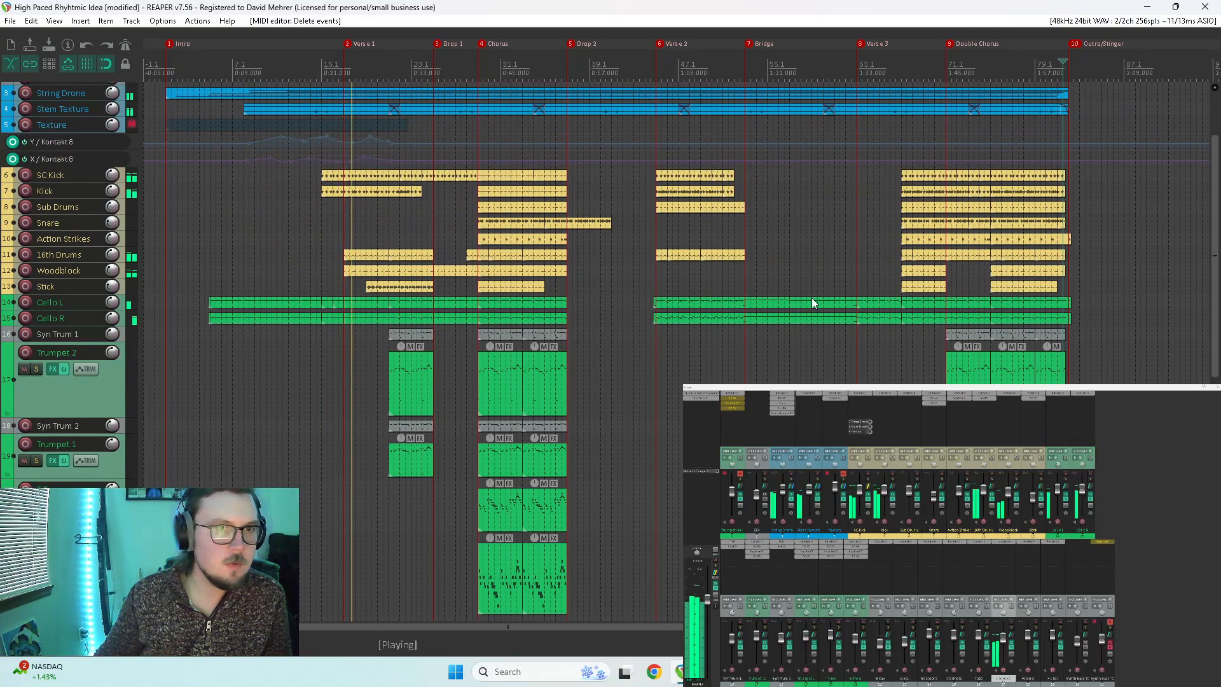
pyautogui.click(795, 300)
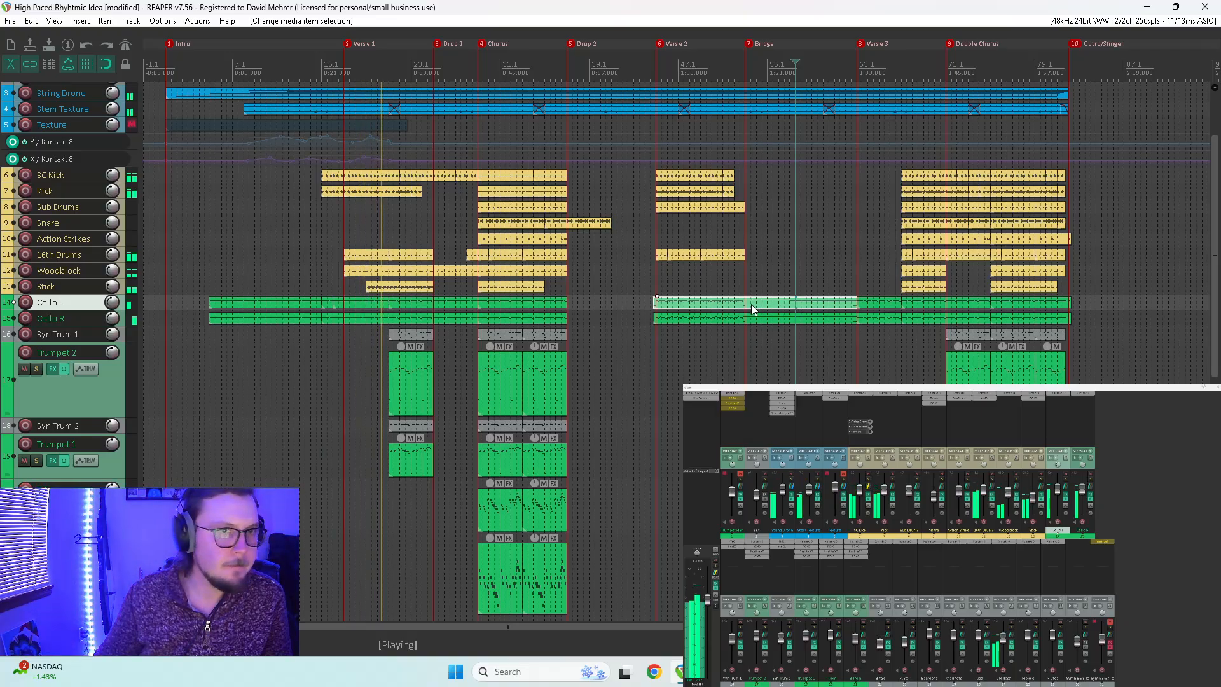
pyautogui.scroll(-2, 61, 360)
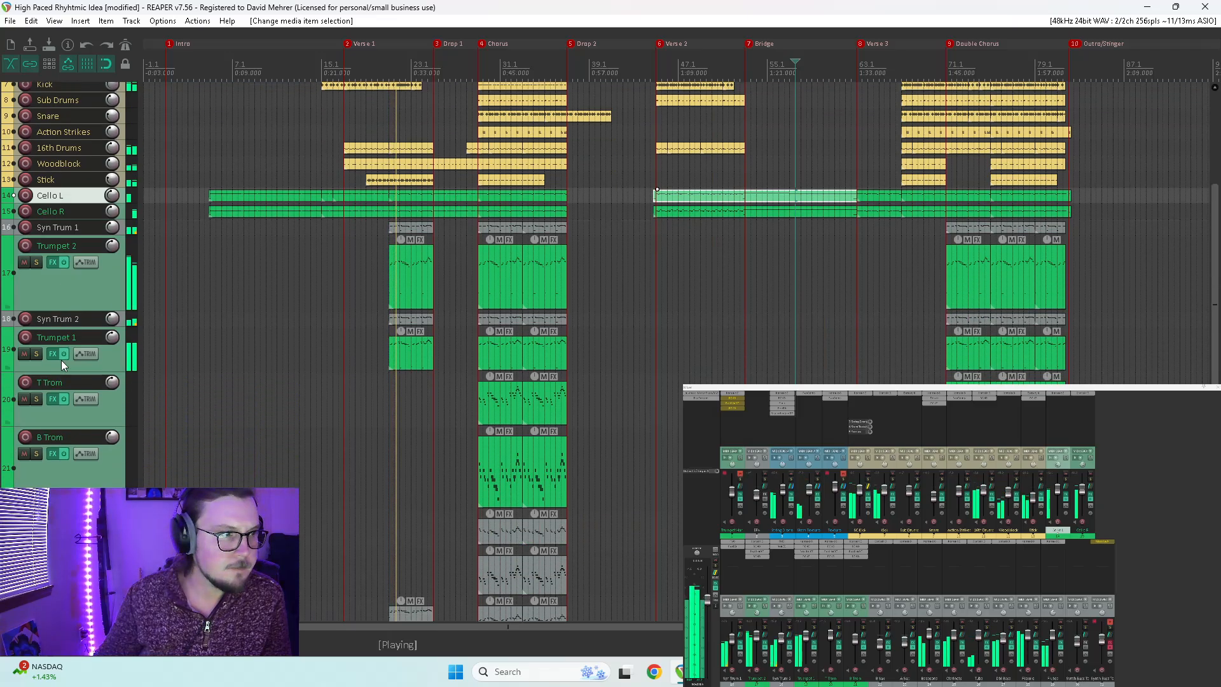
pyautogui.scroll(-1, 61, 360)
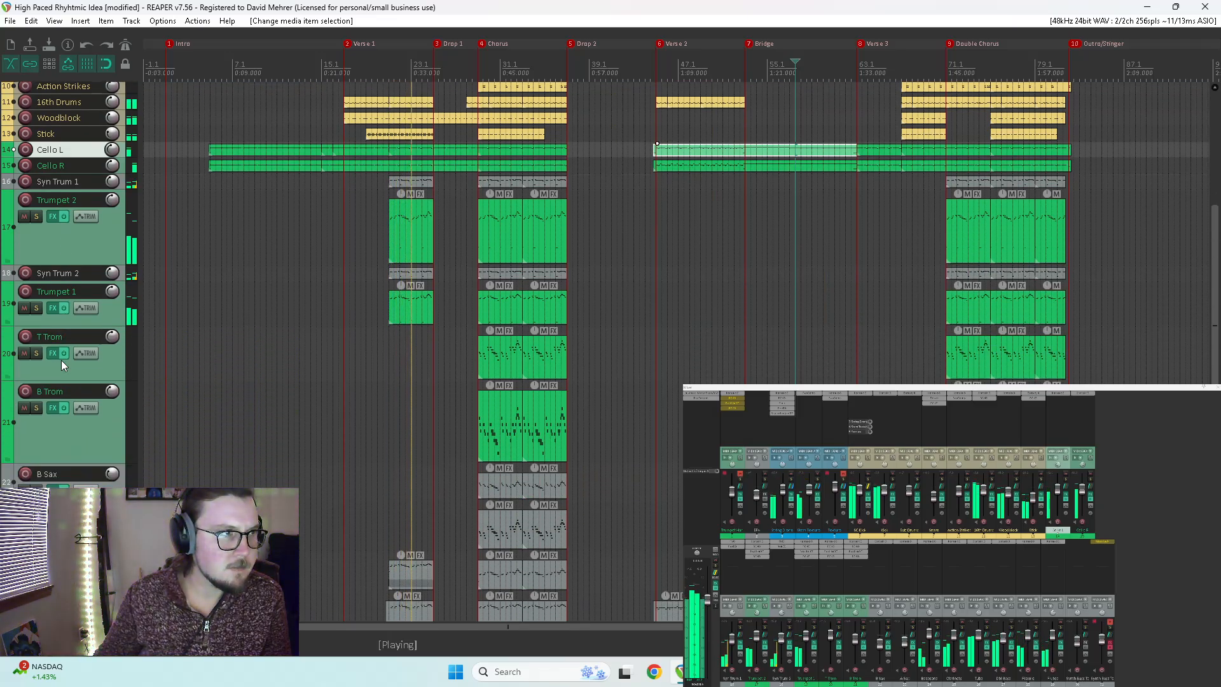
pyautogui.scroll(-3, 61, 361)
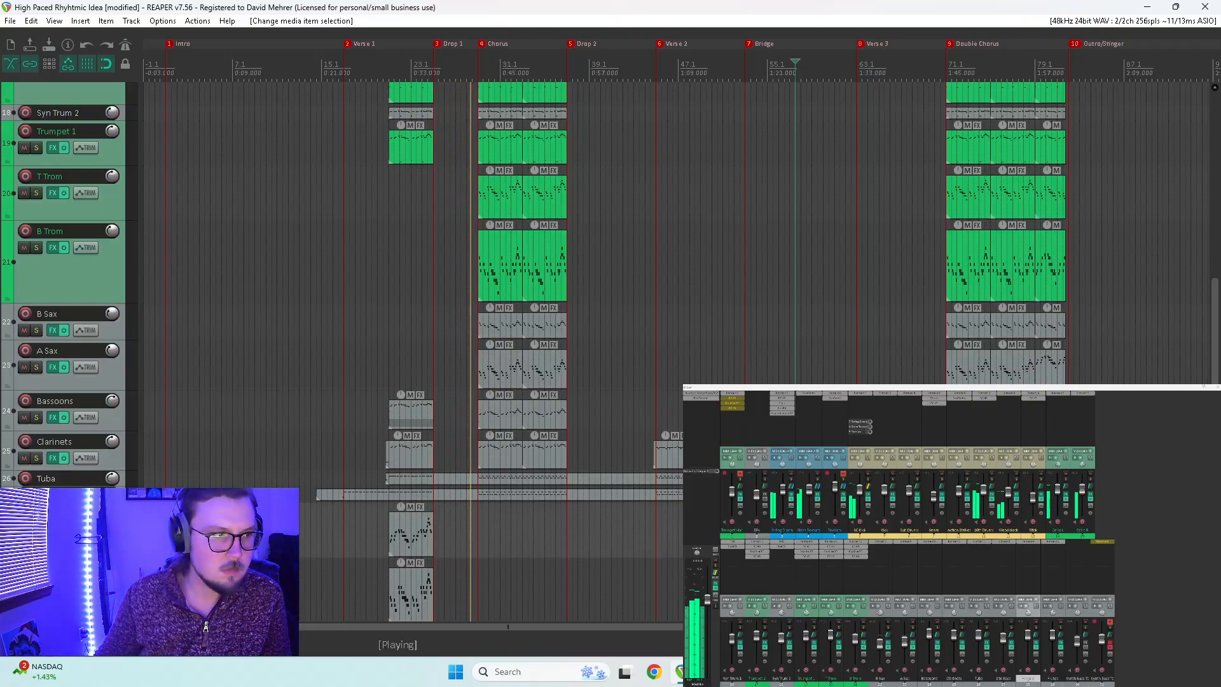
# Step: Copy the cello item spanning Verse 2 and the Bridge to the Piccolo and Flutes tracks, aligned with the start of the Clarinets item
pyautogui.scroll(3, 61, 425)
pyautogui.moveTo(698, 156)
pyautogui.mouseDown()
pyautogui.moveTo(775, 191)
pyautogui.moveTo(767, 630)
pyautogui.moveTo(777, 561)
pyautogui.mouseUp()
pyautogui.click(655, 537)
pyautogui.scroll(5, 655, 537)
pyautogui.moveTo(698, 564); pyautogui.dragTo(719, 564)
pyautogui.click(636, 598)
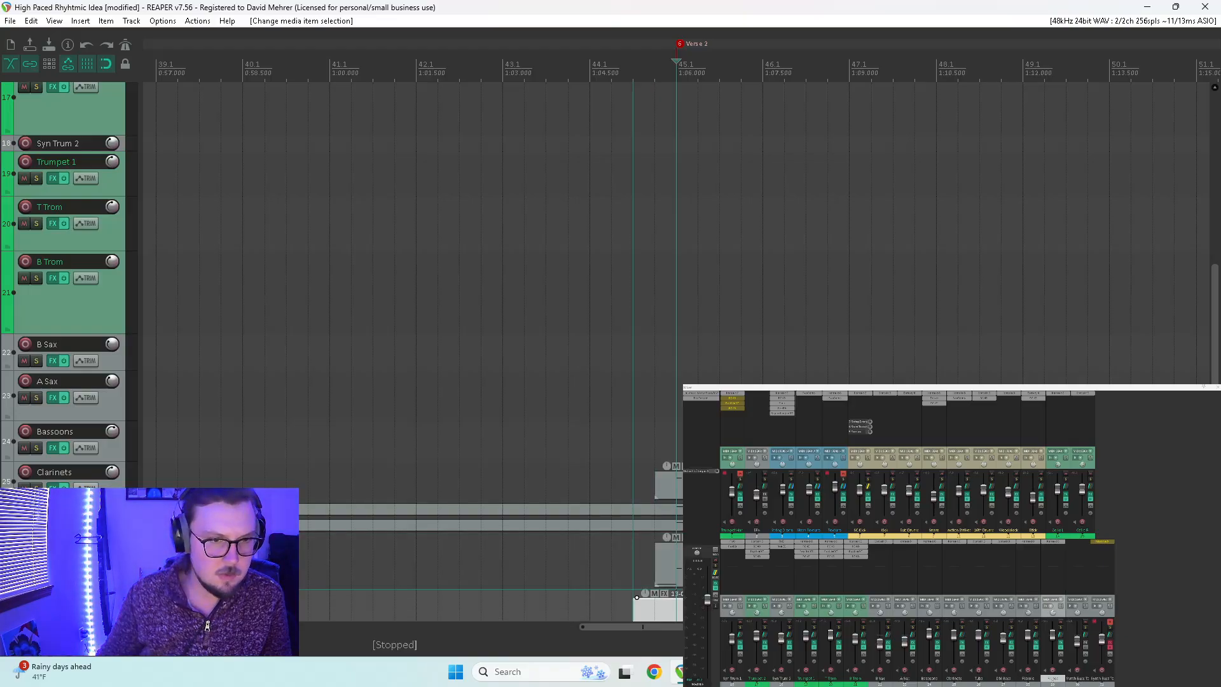
# Step: Solo the Piccolo track and open its copied Verse 2 and Bridge item in the MIDI editor
pyautogui.scroll(-3, 73, 452)
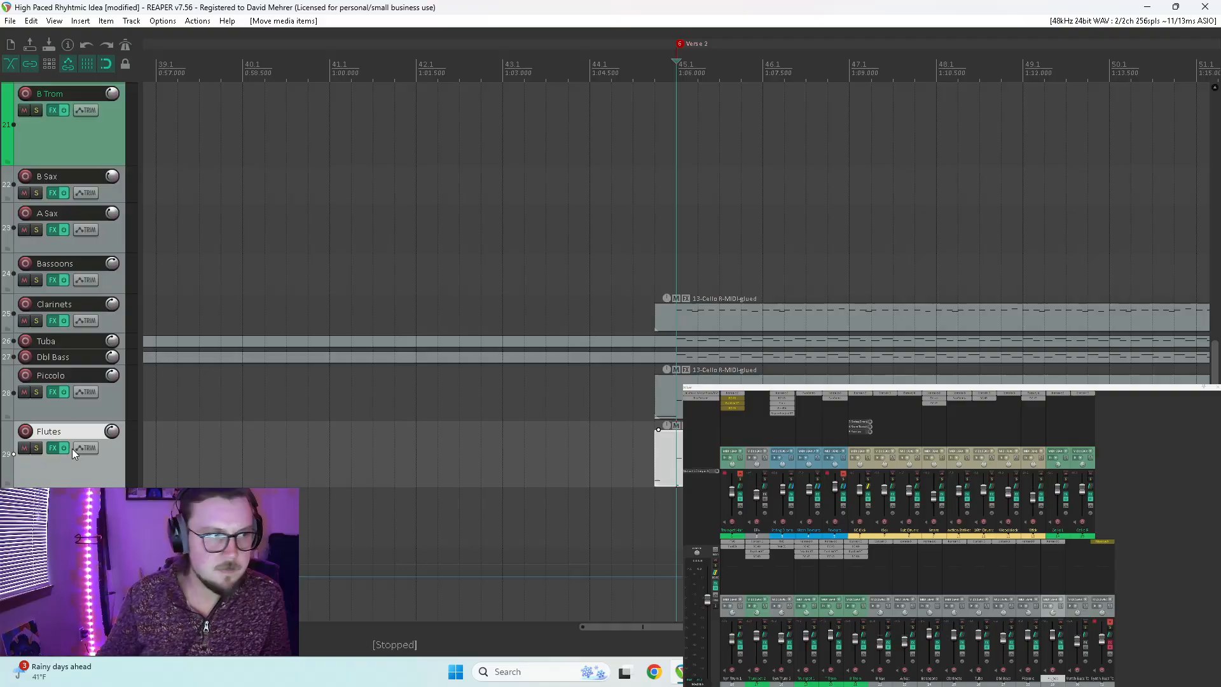
pyautogui.click(37, 392)
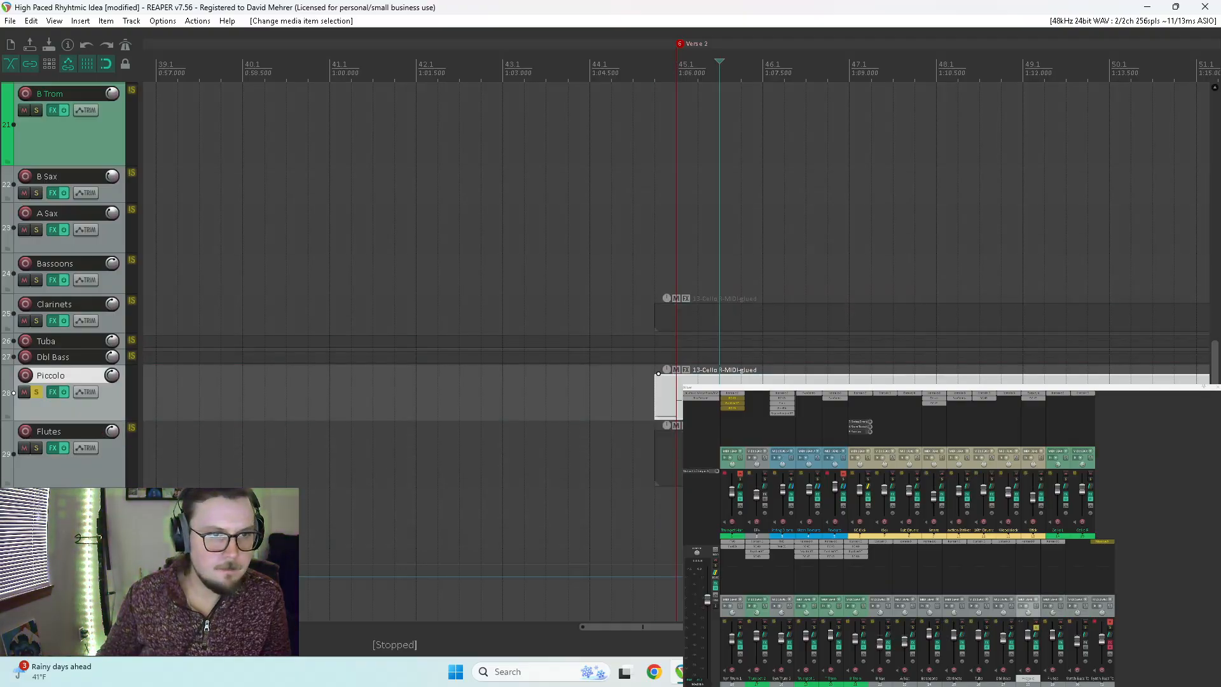
pyautogui.doubleClick(659, 430)
pyautogui.scroll(-3, 768, 271)
pyautogui.scroll(1, 480, 290)
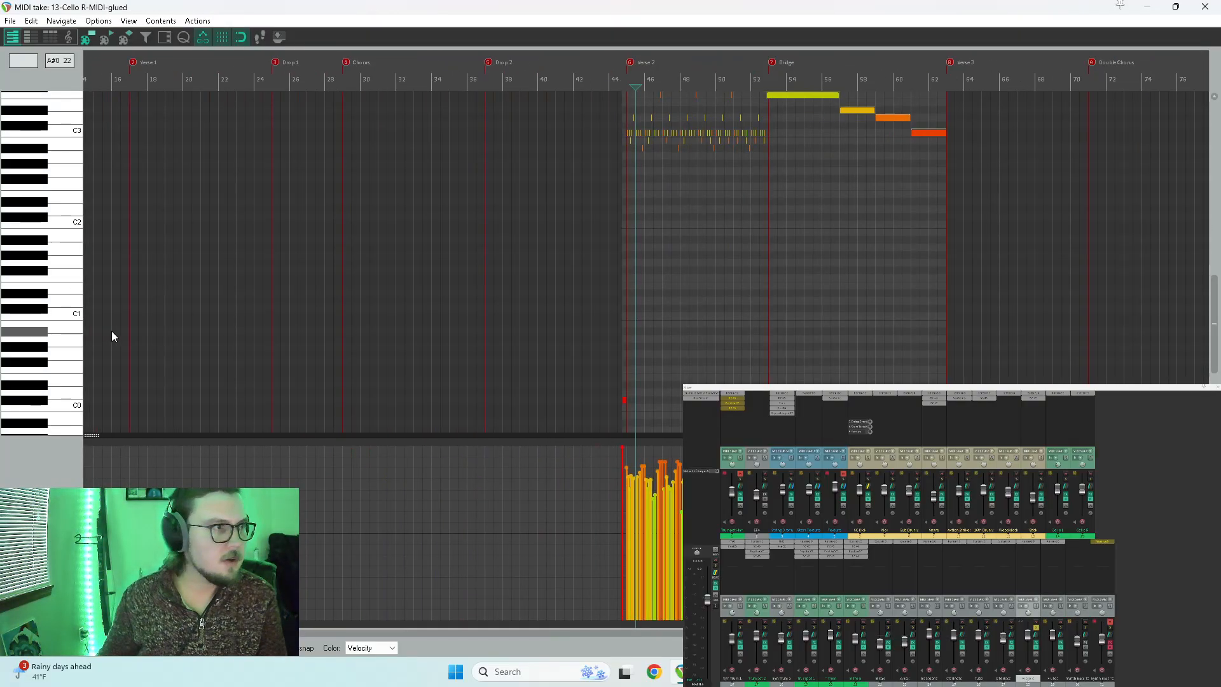
pyautogui.scroll(5, 53, 328)
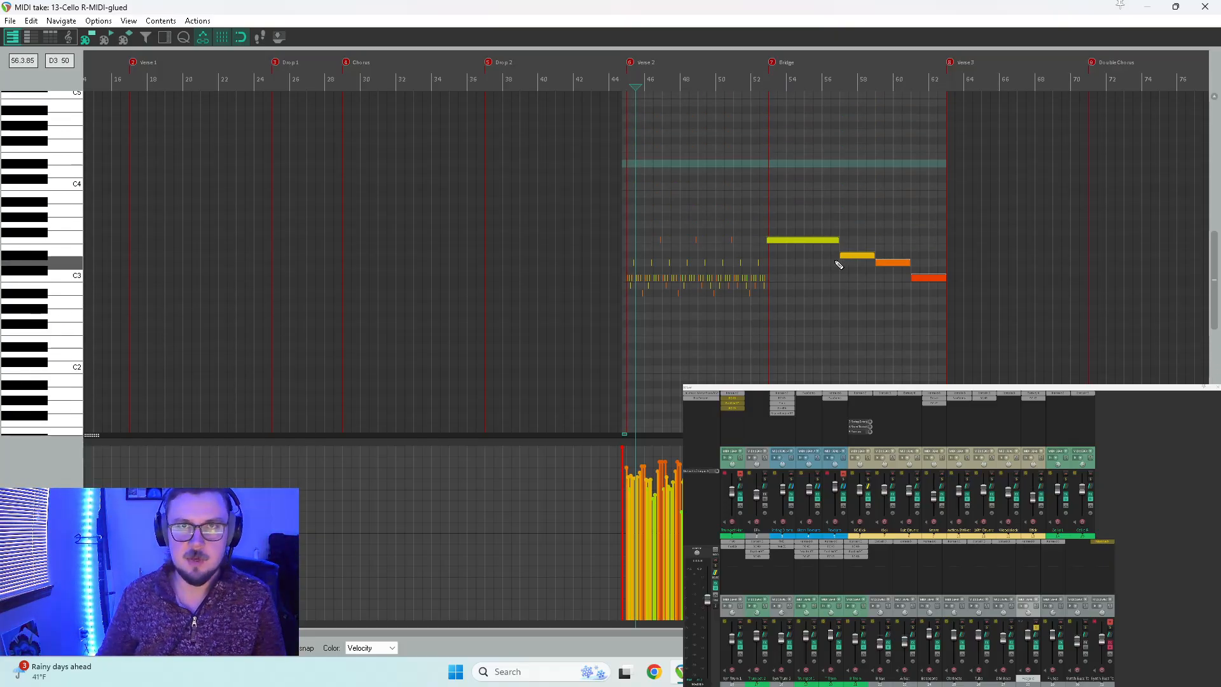
# Step: Play the Piccolo item from the start of Verse 2, audition single pitches above C4, and close the MIDI editor
pyautogui.click(626, 143)
pyautogui.press('space')
pyautogui.press('space')
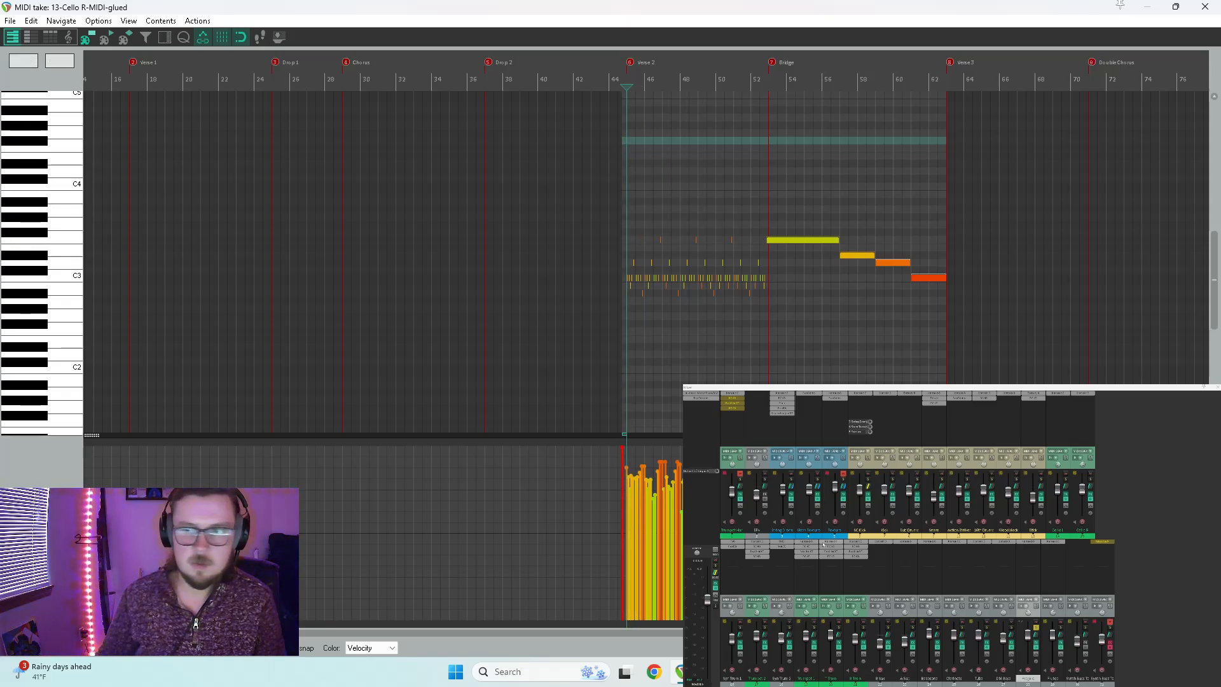
pyautogui.press('space')
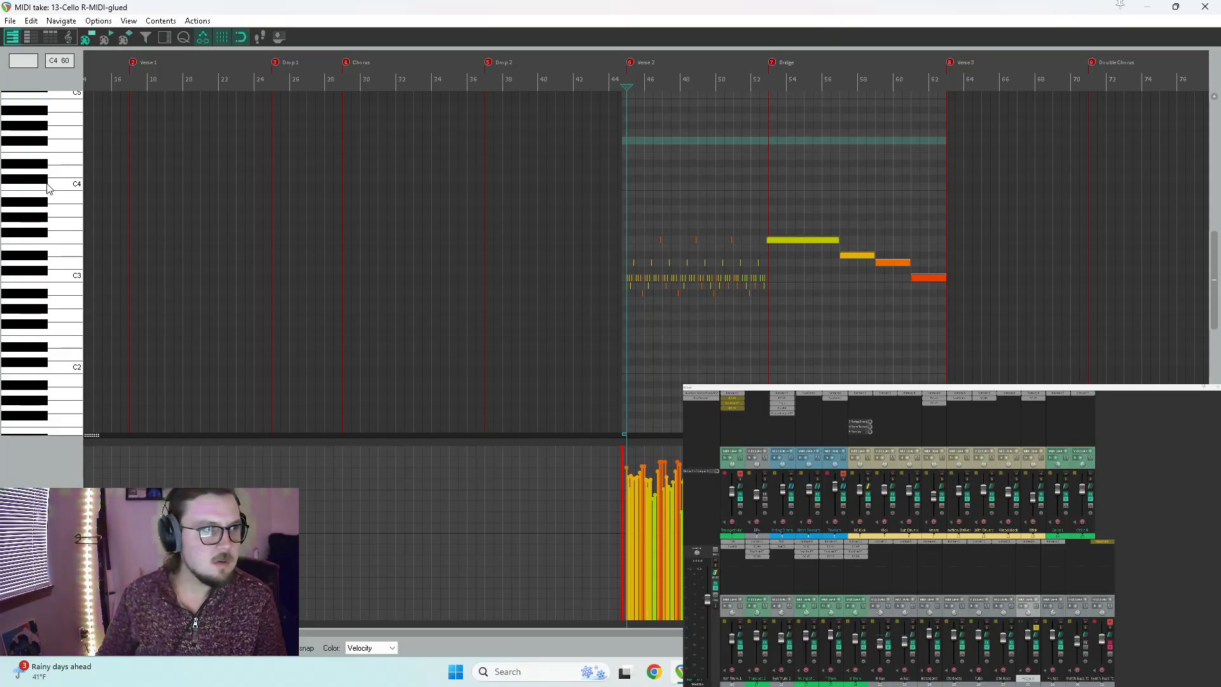
pyautogui.click(45, 163)
pyautogui.click(53, 132)
pyautogui.click(54, 103)
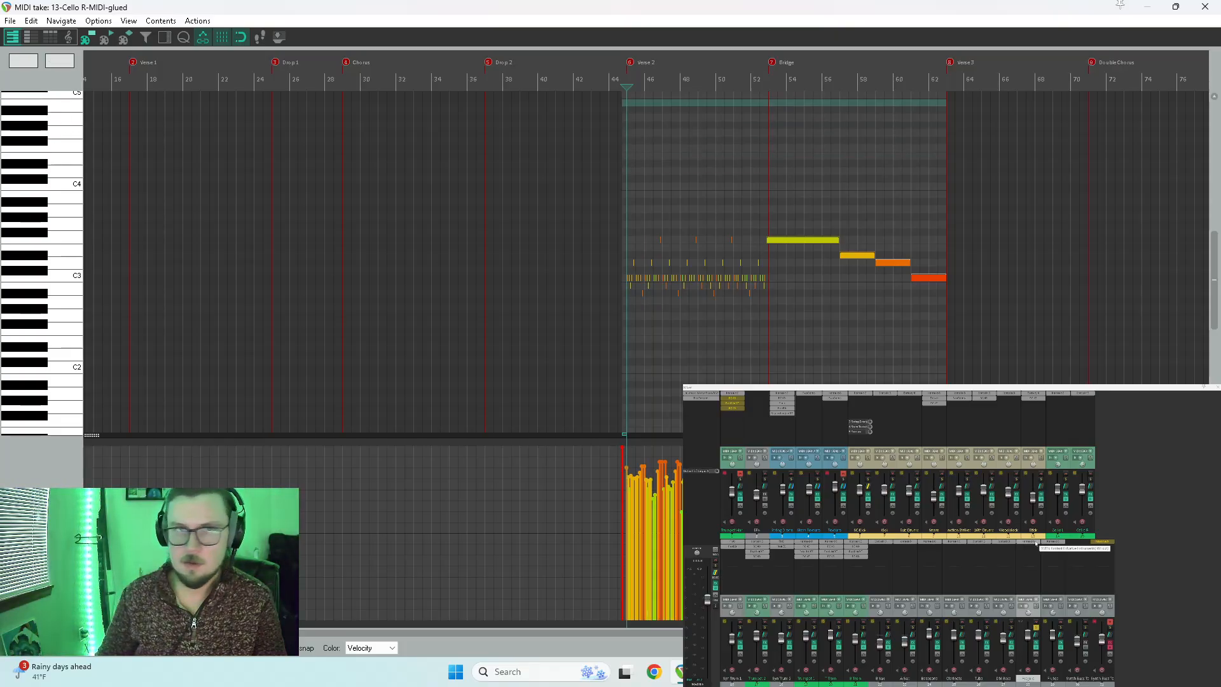
pyautogui.click(1204, 6)
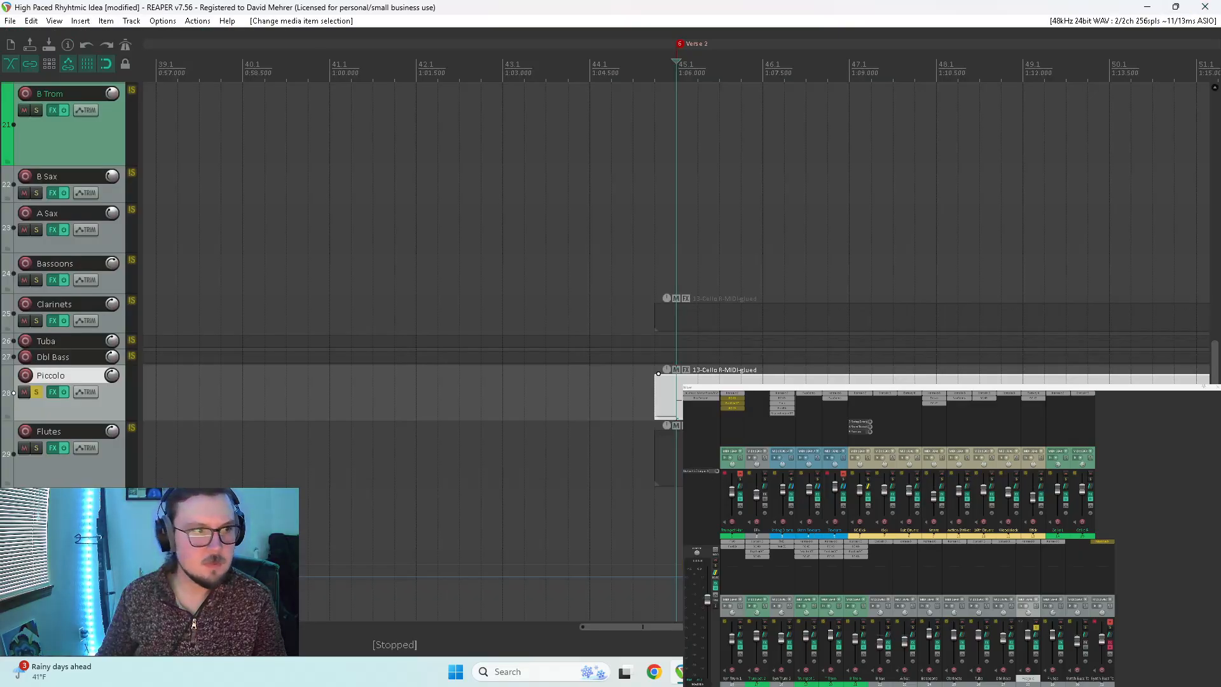
# Step: Reopen the Piccolo item with its Kontakt instrument showing, and play from the C#0 keyswitch note just before Verse 2
pyautogui.doubleClick(658, 373)
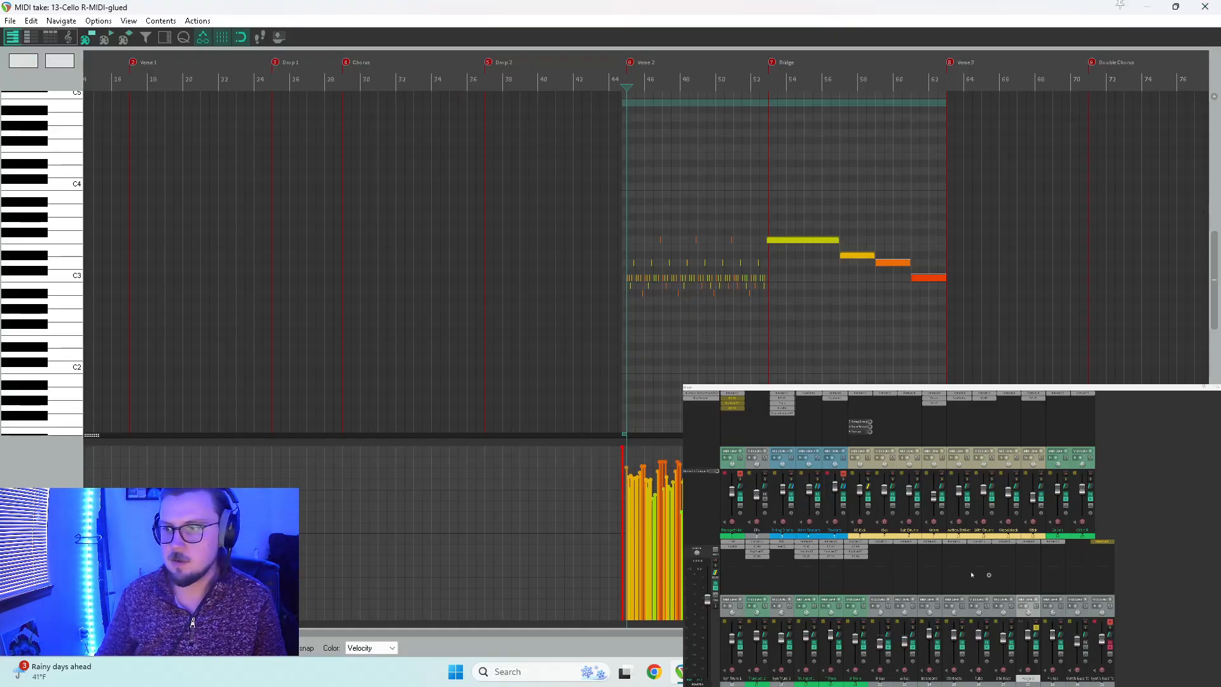
pyautogui.click(1035, 545)
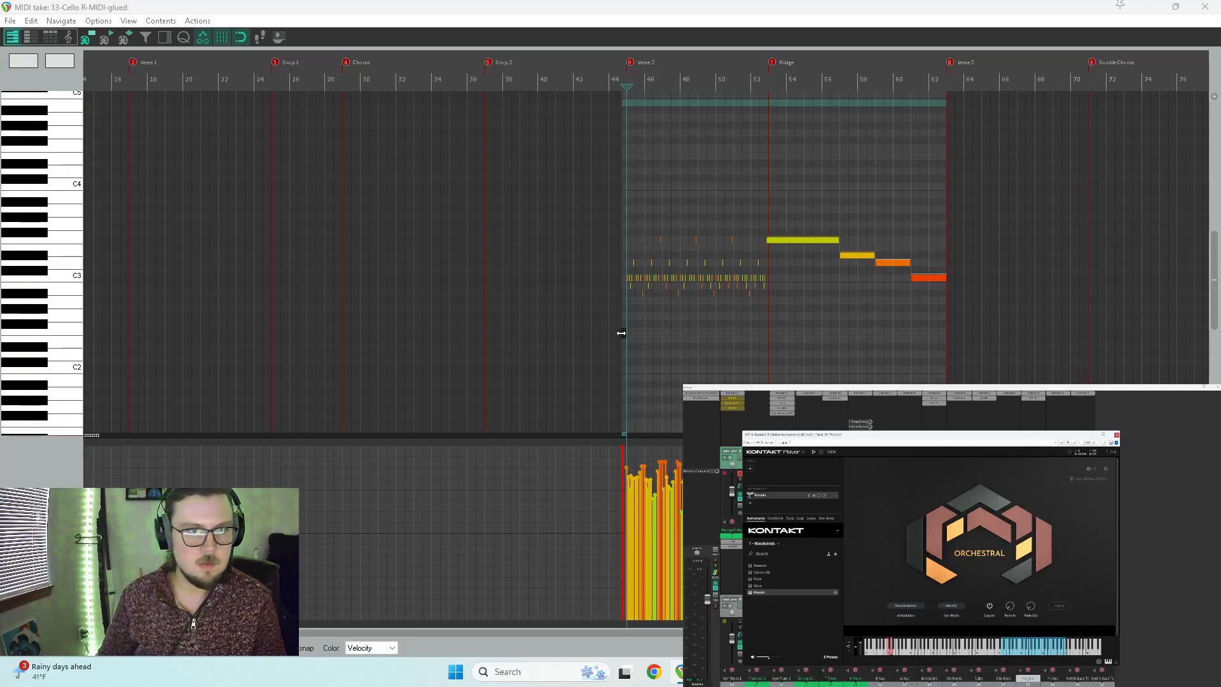
pyautogui.scroll(-8, 56, 349)
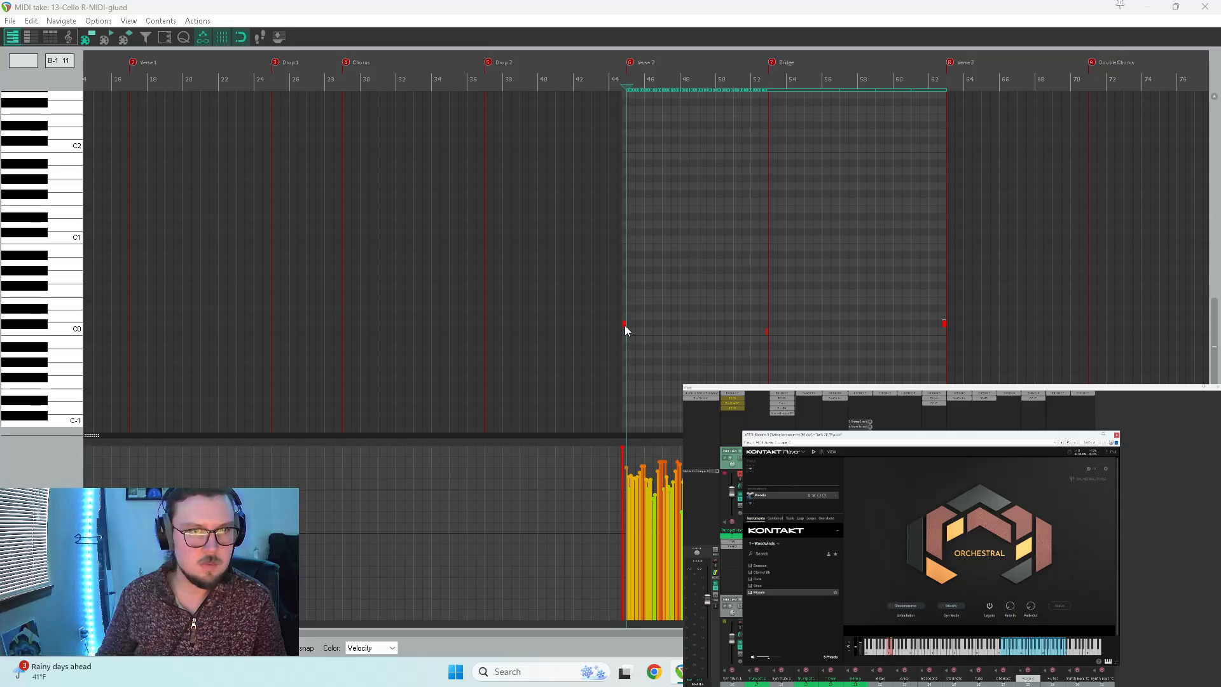
pyautogui.click(623, 325)
pyautogui.moveTo(624, 324); pyautogui.dragTo(624, 326)
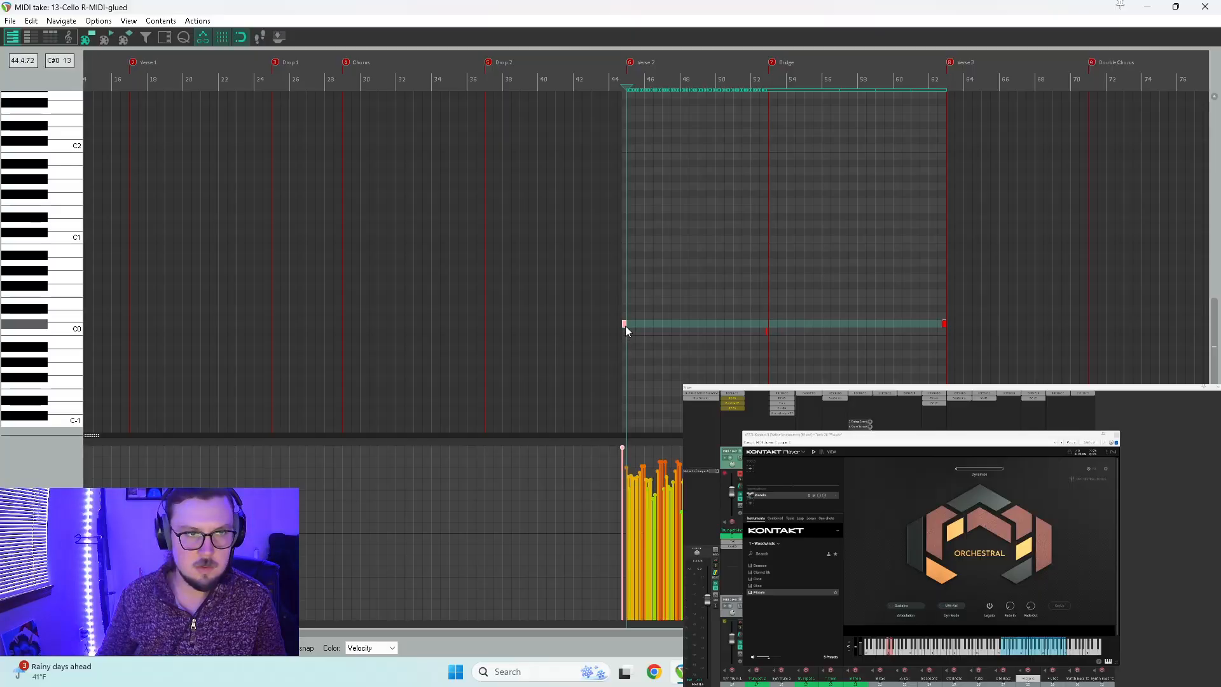
pyautogui.press('space')
# Step: Transpose the Piccolo's Verse 2 and Bridge melody notes up three octaves so the first note sits on C6, and replay Verse 2
pyautogui.scroll(5, 56, 294)
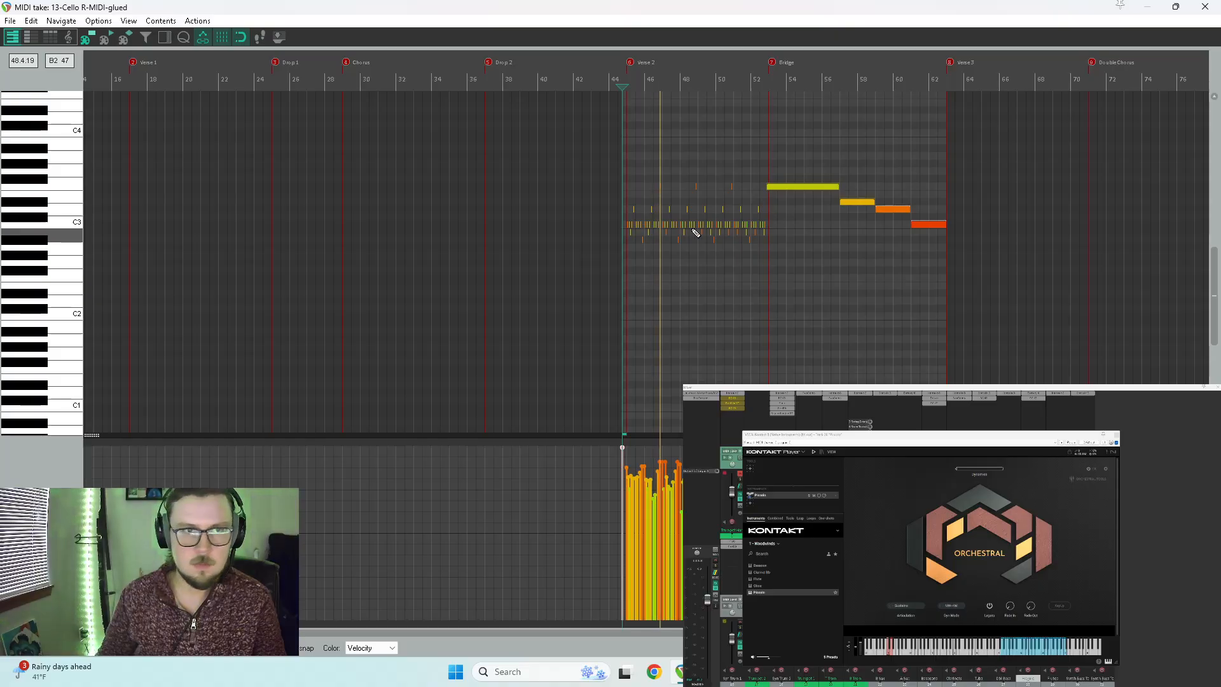
pyautogui.hotkey('ctrl', 'a')
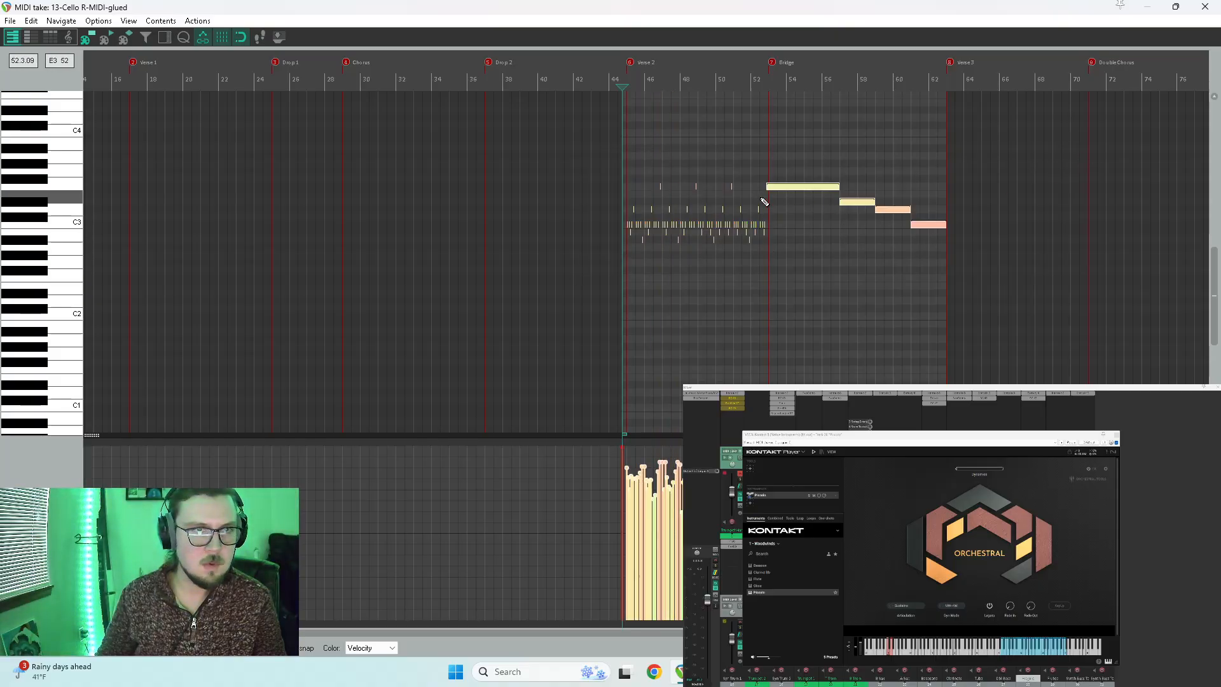
pyautogui.scroll(5, 679, 221)
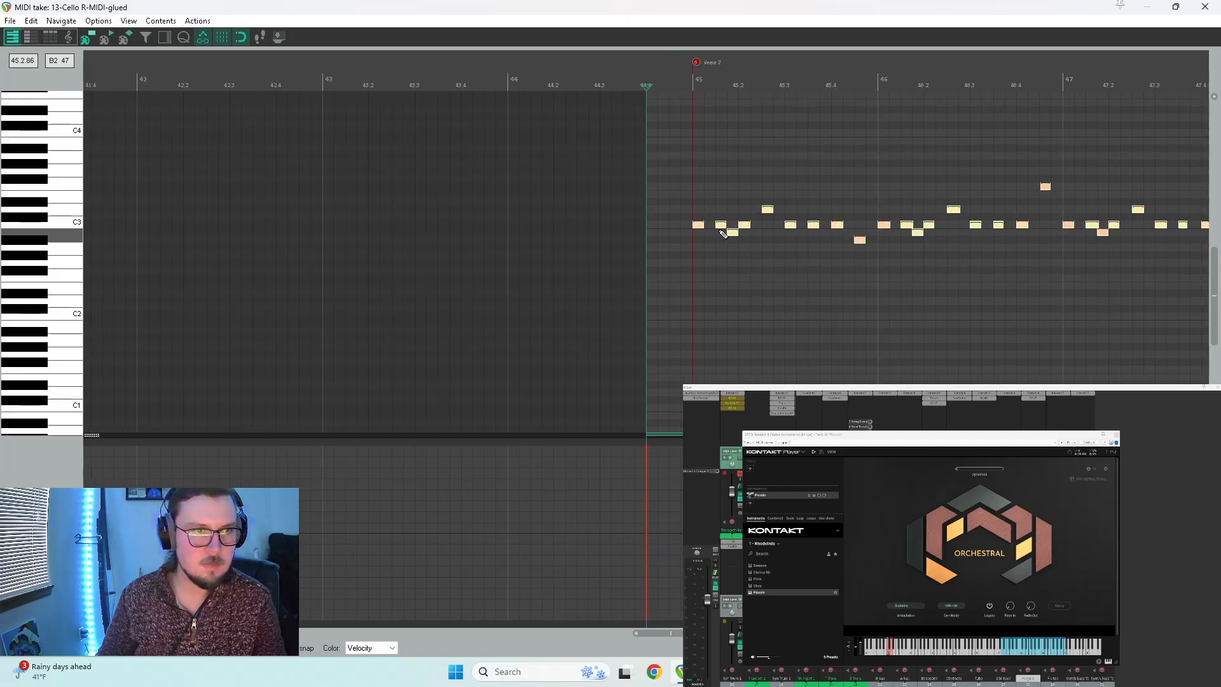
pyautogui.moveTo(695, 224); pyautogui.dragTo(697, 136)
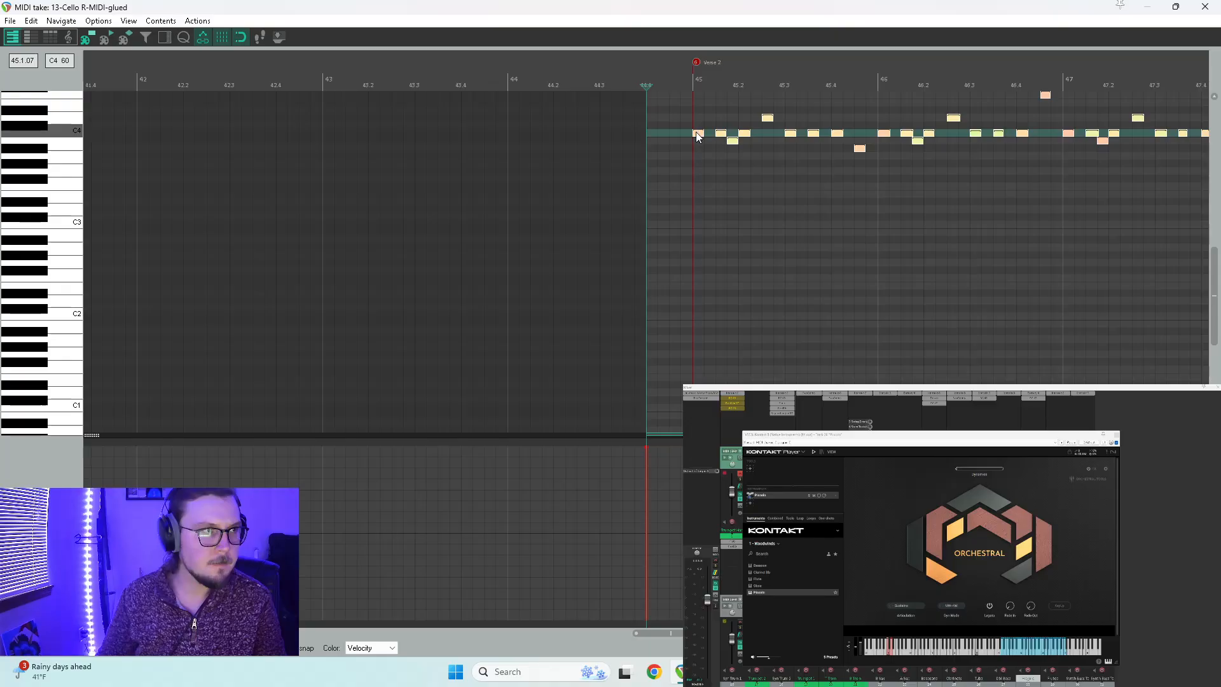
pyautogui.scroll(8, 63, 212)
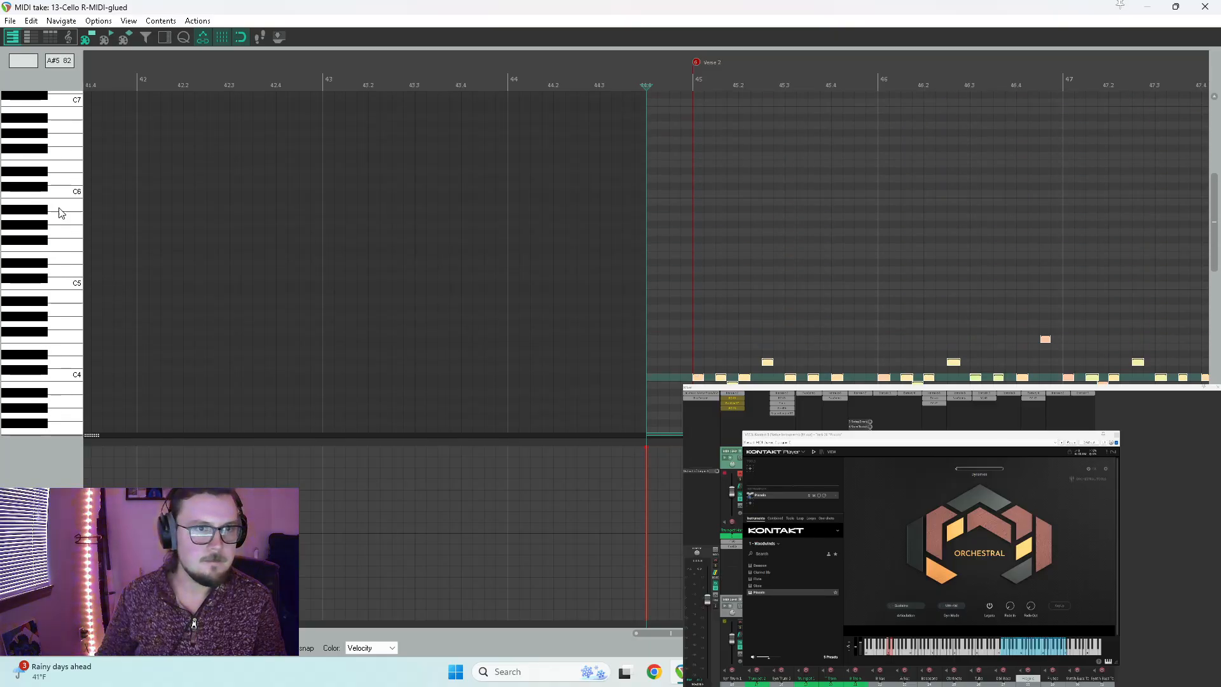
pyautogui.moveTo(699, 378); pyautogui.dragTo(712, 198)
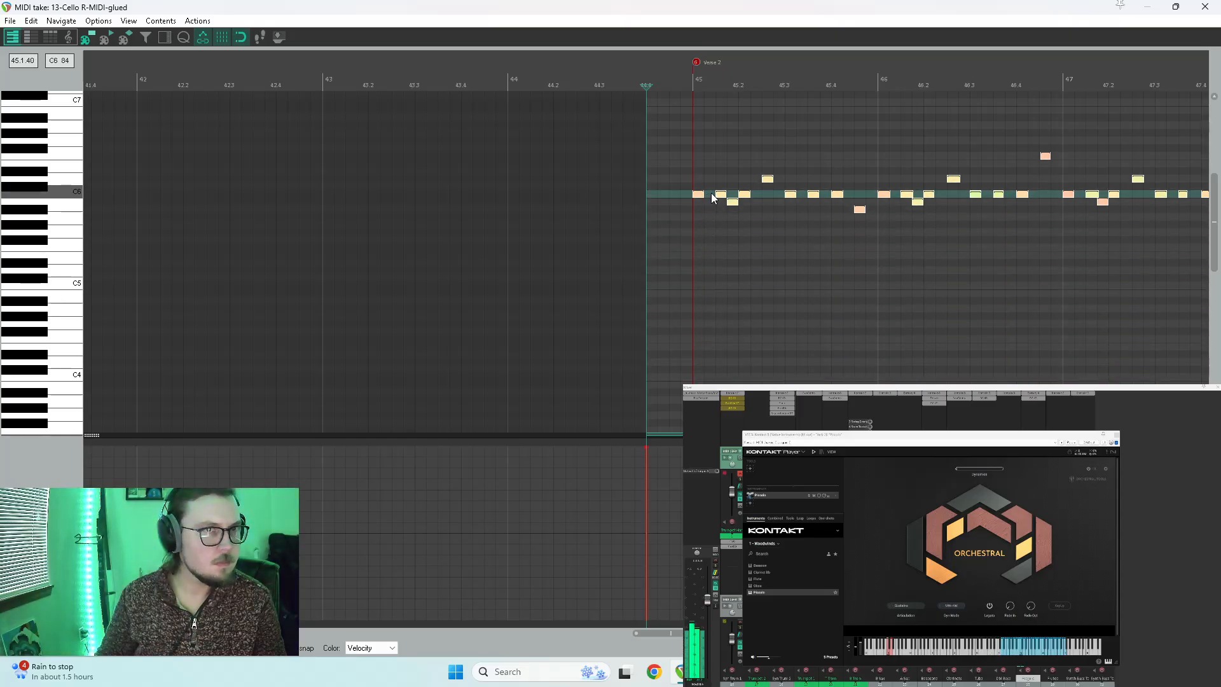
pyautogui.press('space')
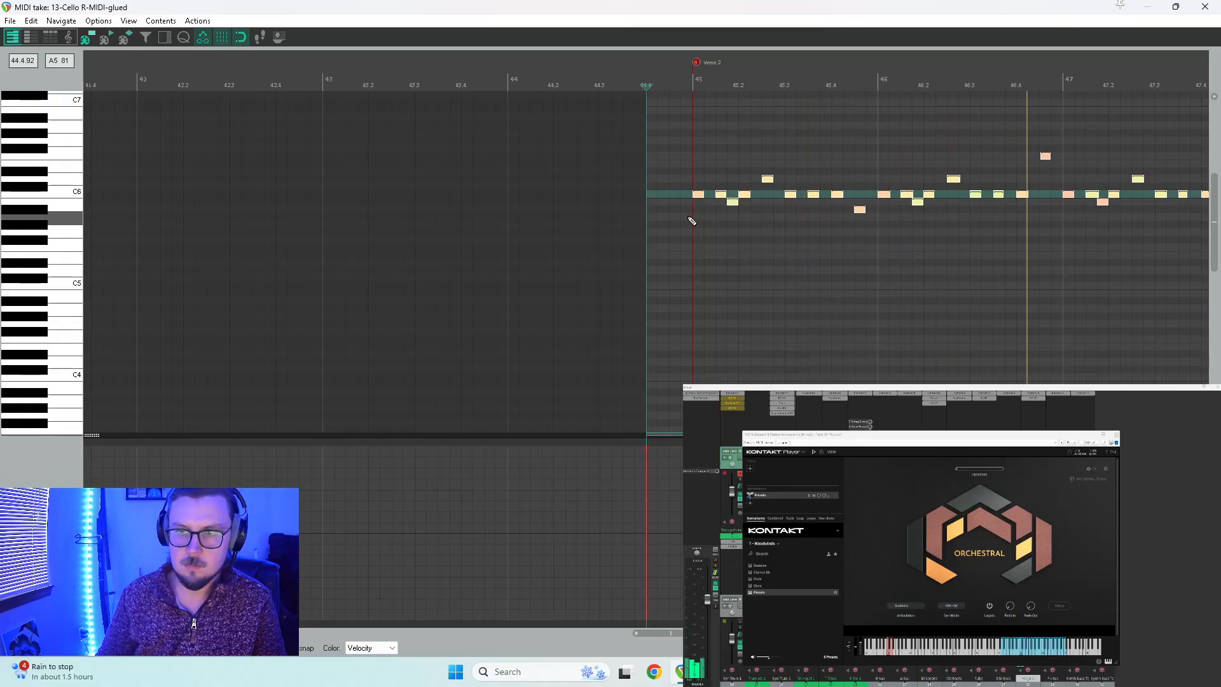
pyautogui.press('space')
# Step: Enlarge the piano roll, move the Piccolo's keyswitch note before Verse 2 to D0, and listen through Verse 2 into the Bridge
pyautogui.scroll(-3, 81, 313)
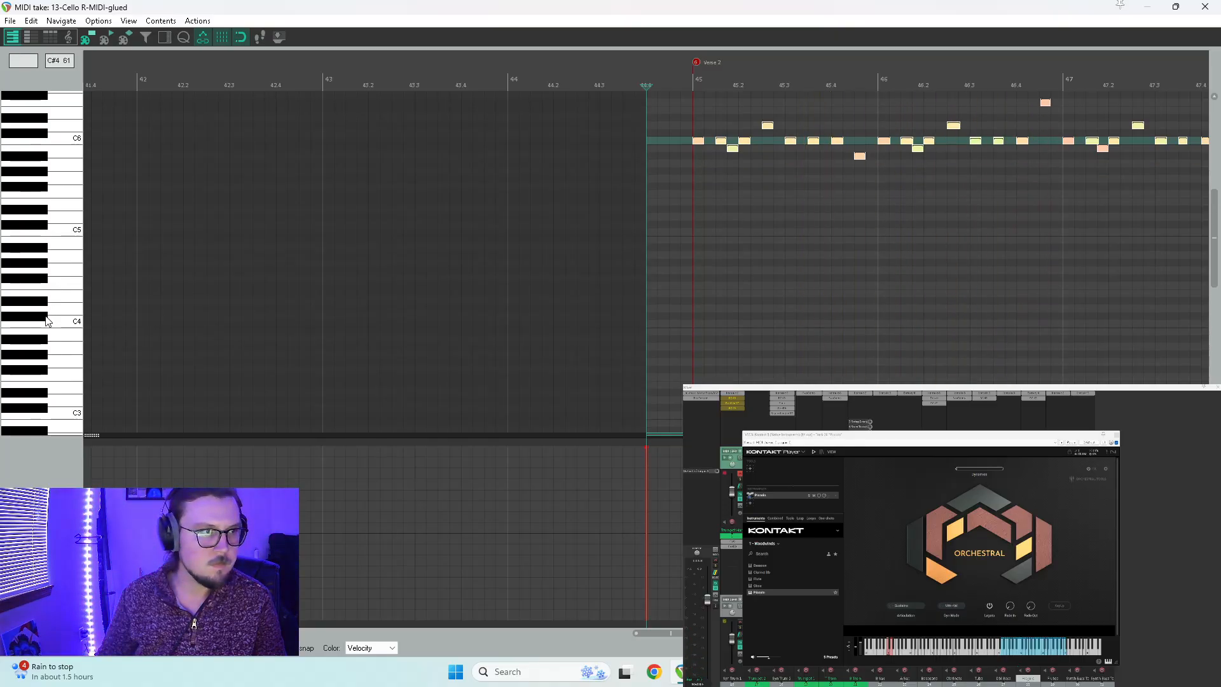
pyautogui.moveTo(94, 435); pyautogui.dragTo(94, 614)
pyautogui.scroll(-3, 183, 489)
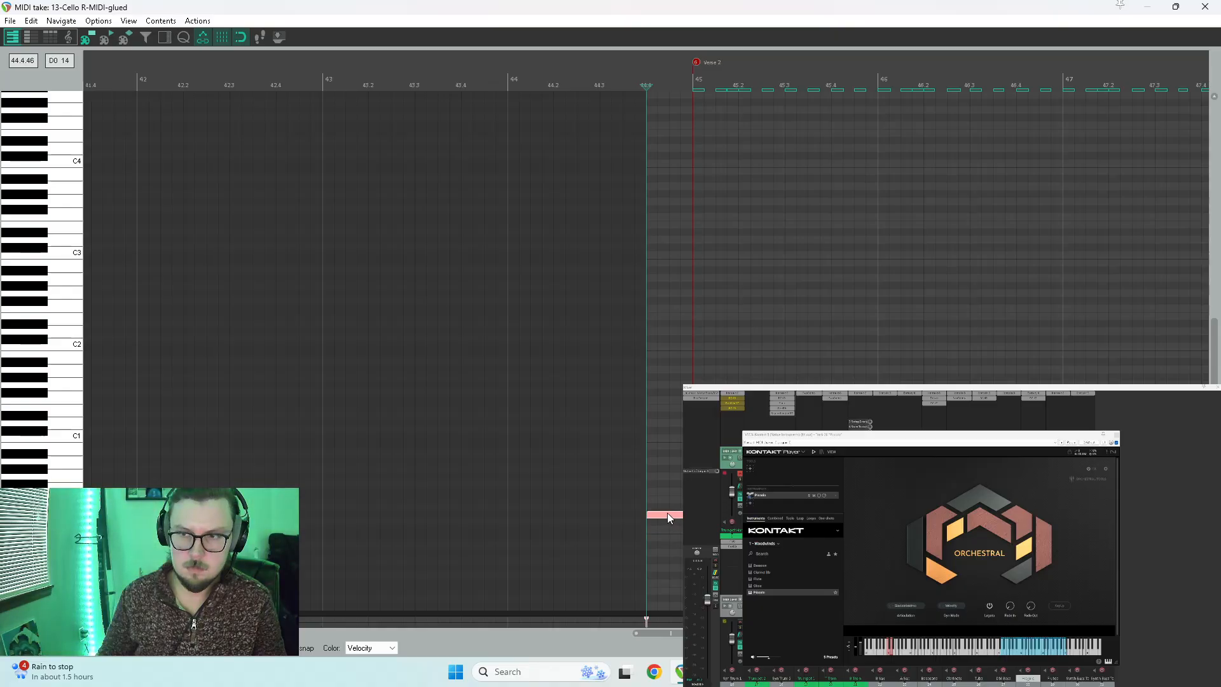
pyautogui.press('space')
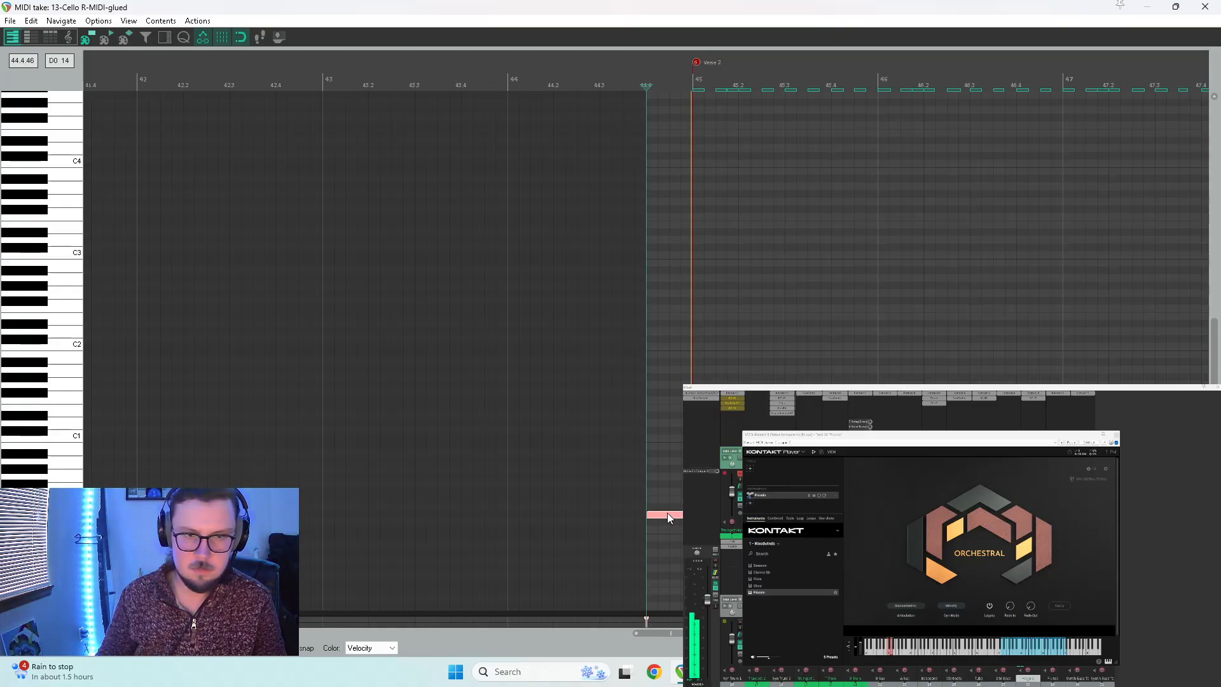
pyautogui.scroll(7, 42, 443)
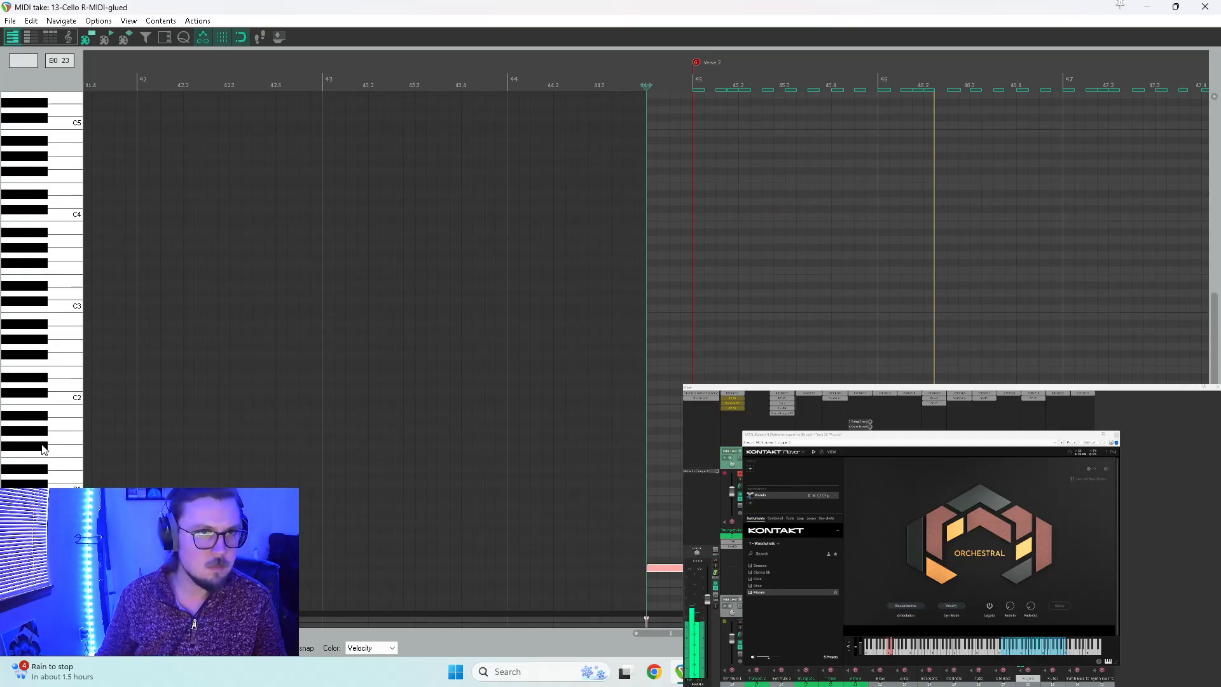
pyautogui.scroll(-3, 42, 445)
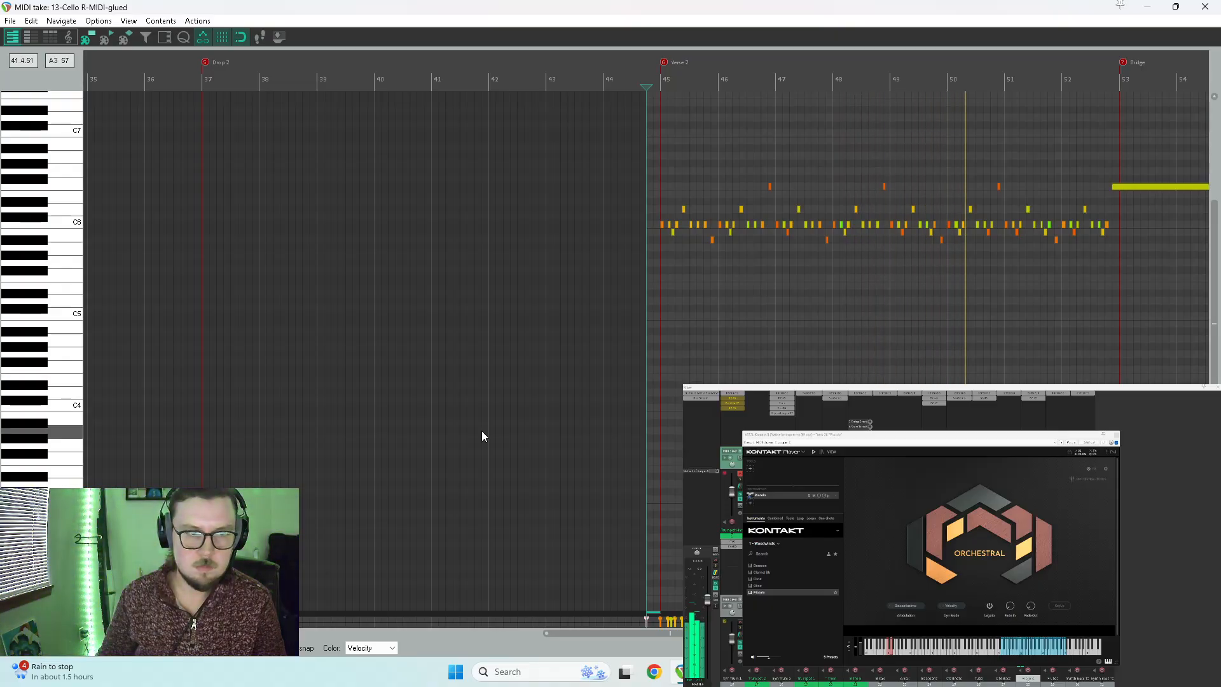
pyautogui.scroll(-5, 23, 405)
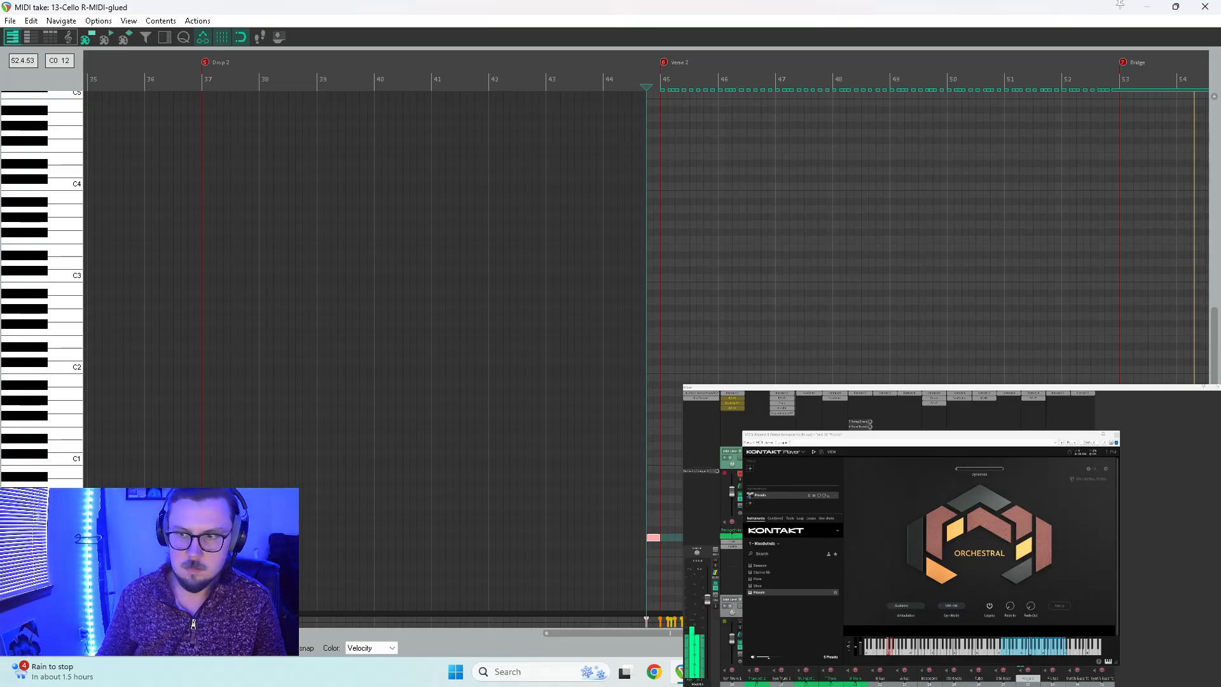
# Step: Raise the slider above the Orchestral emblem in the Piccolo's Kontakt instrument, replay from just before Verse 2, and close the instrument window
pyautogui.scroll(-5, 894, 545)
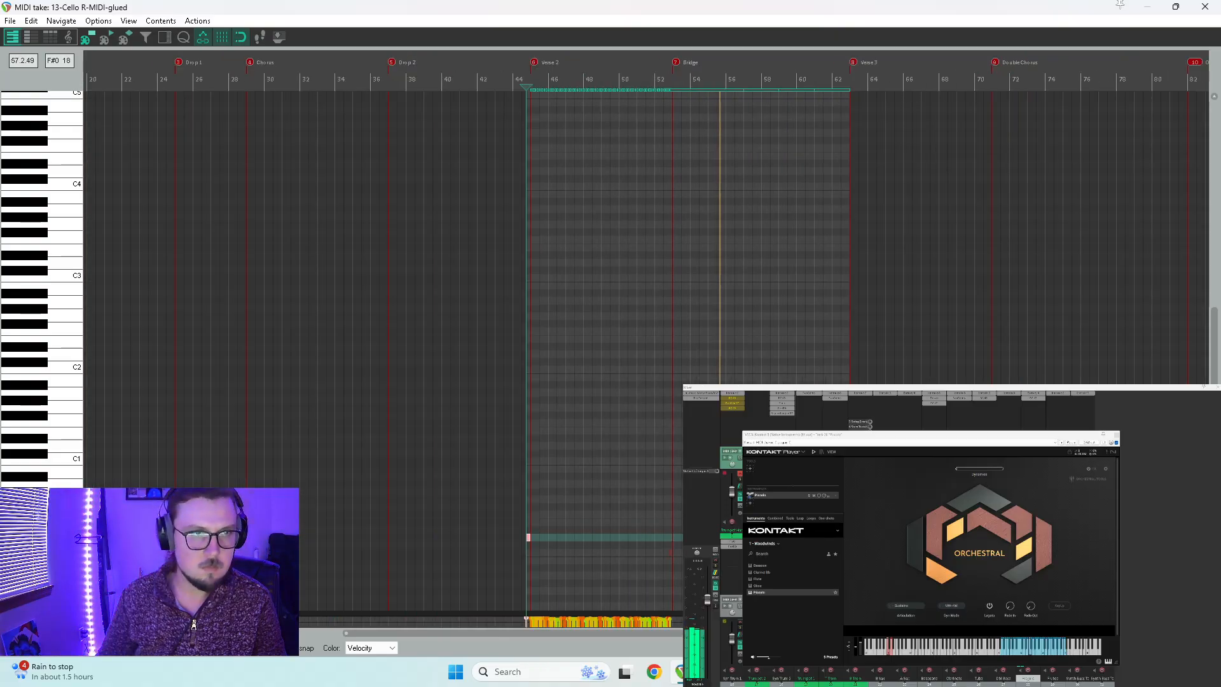
pyautogui.scroll(5, 56, 444)
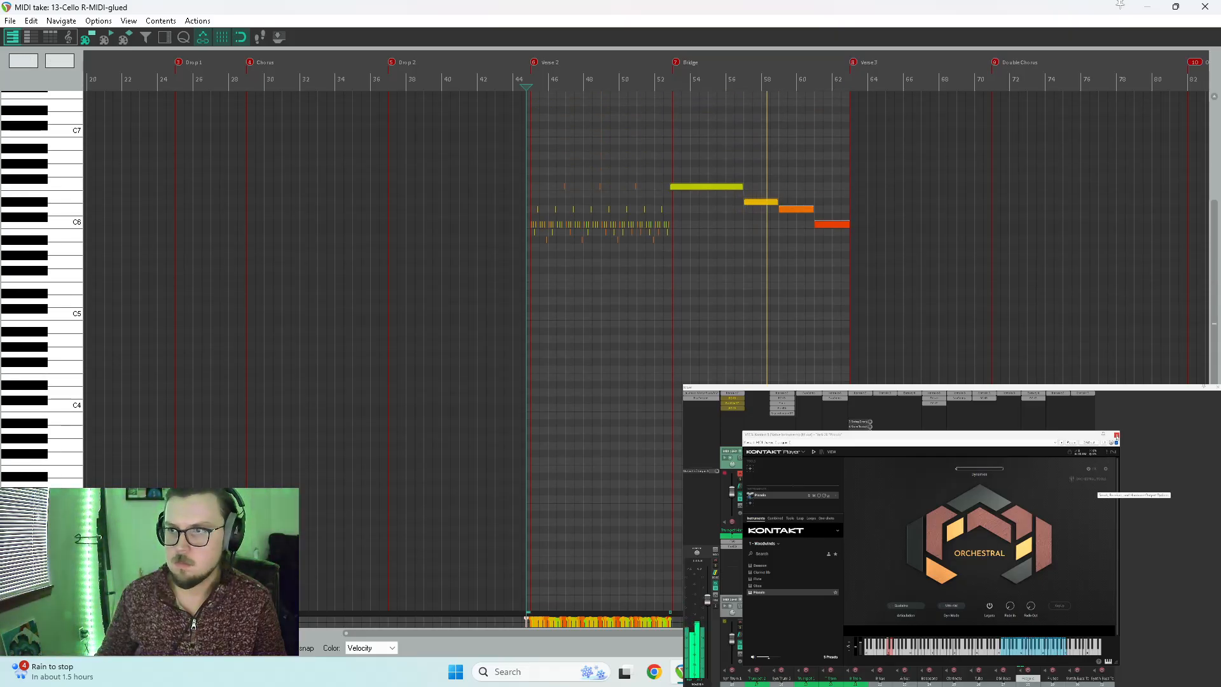
pyautogui.moveTo(958, 469); pyautogui.dragTo(997, 472)
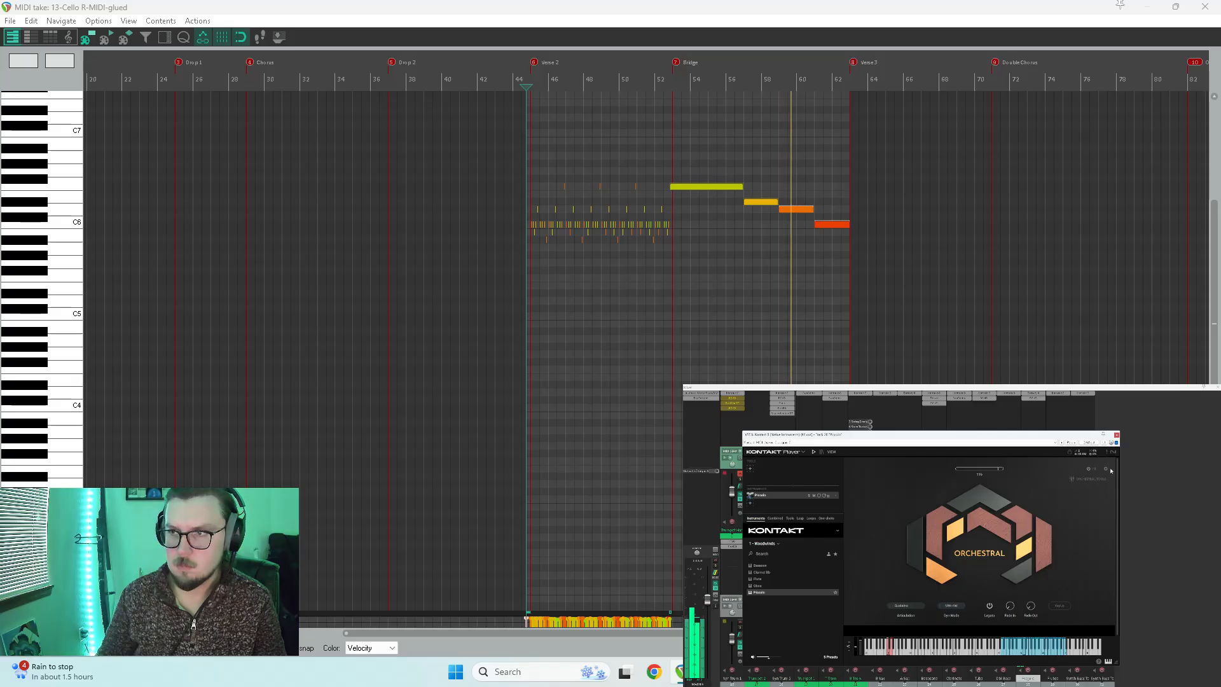
pyautogui.press('space')
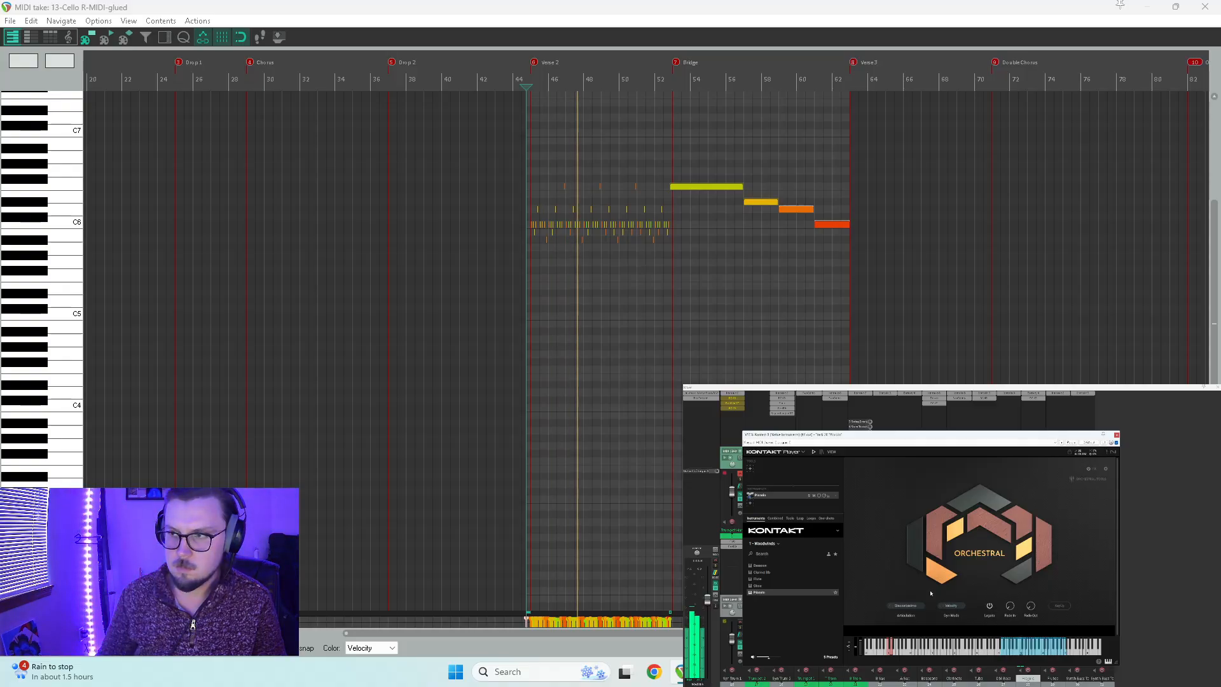
pyautogui.click(1117, 434)
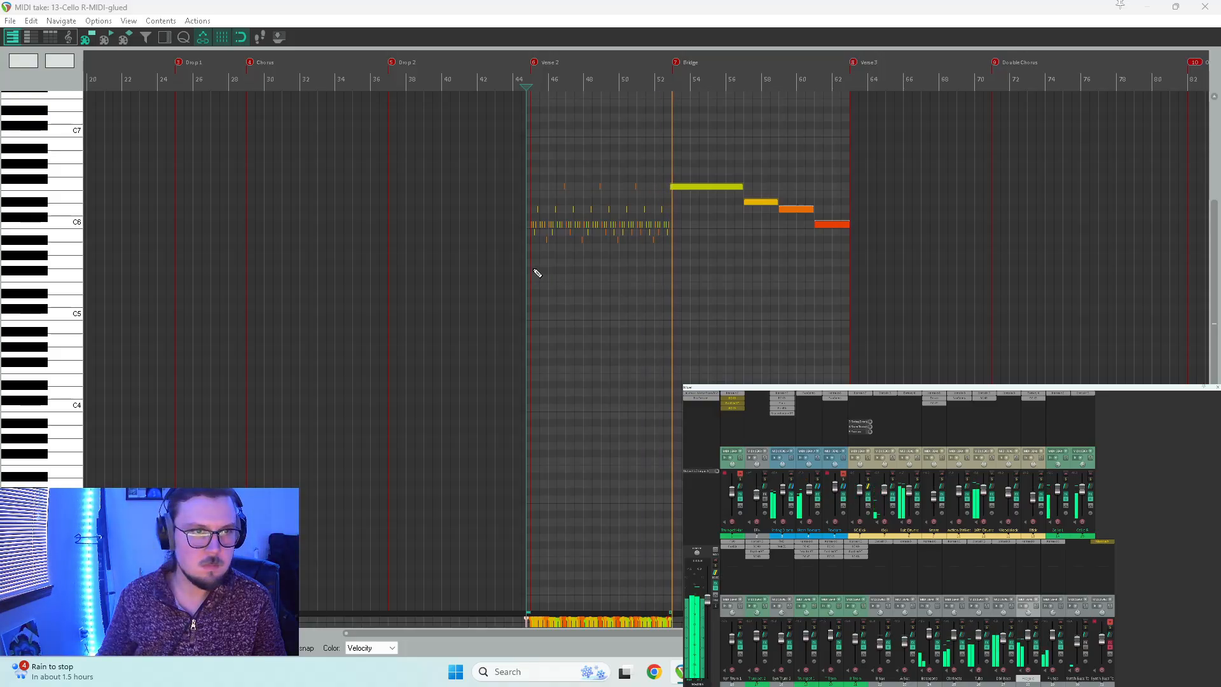
# Step: Delete all the Piccolo's Verse 2 melody notes that lie below C6
pyautogui.scroll(5, 706, 292)
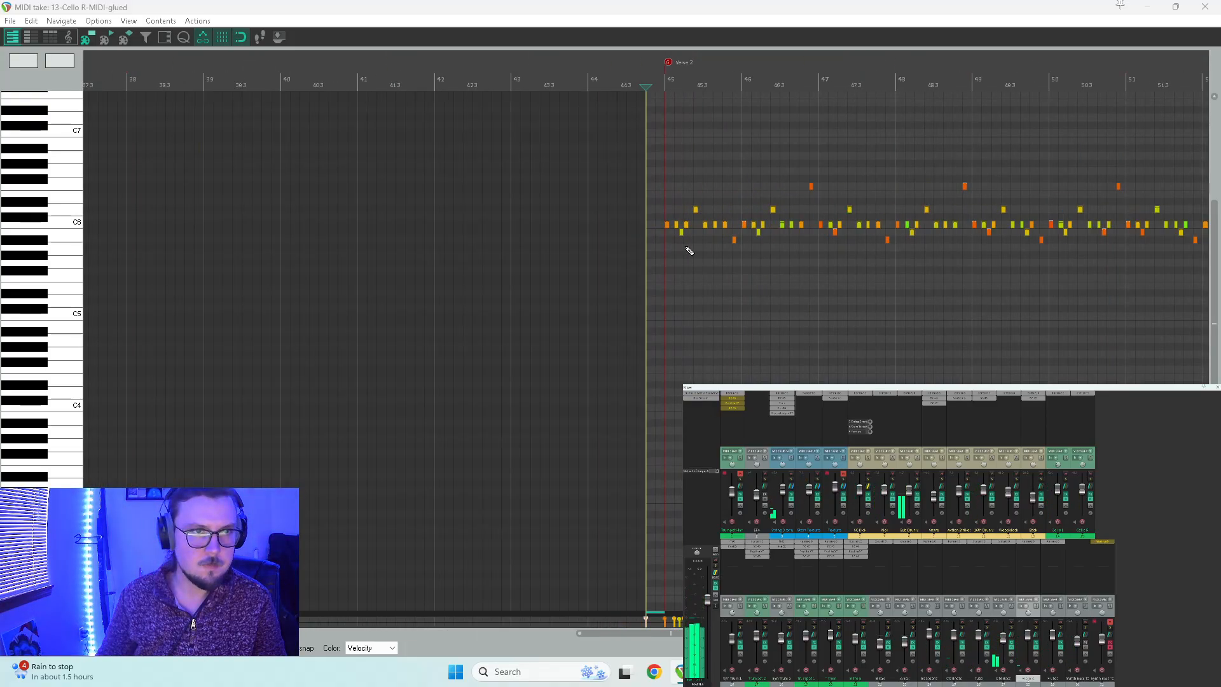
pyautogui.moveTo(677, 232); pyautogui.dragTo(1093, 297)
pyautogui.press('Delete')
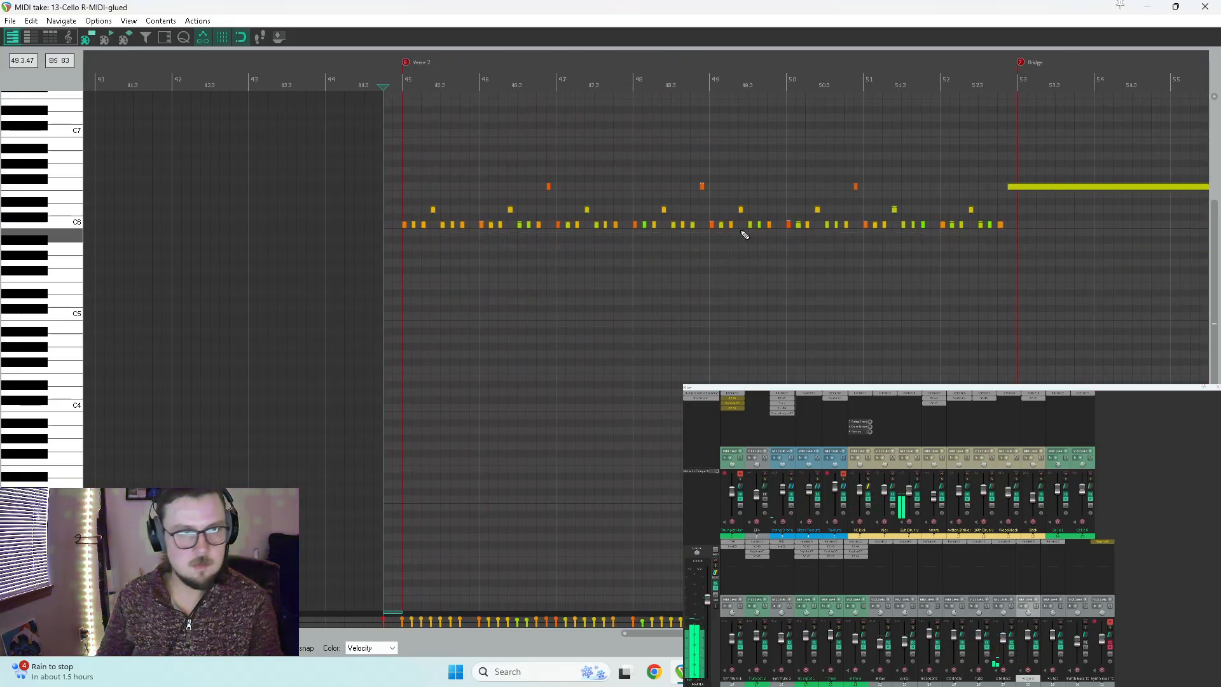
# Step: Play back Verse 2 and delete the short notes above C6, keeping the long notes from the Bridge onward
pyautogui.press('space')
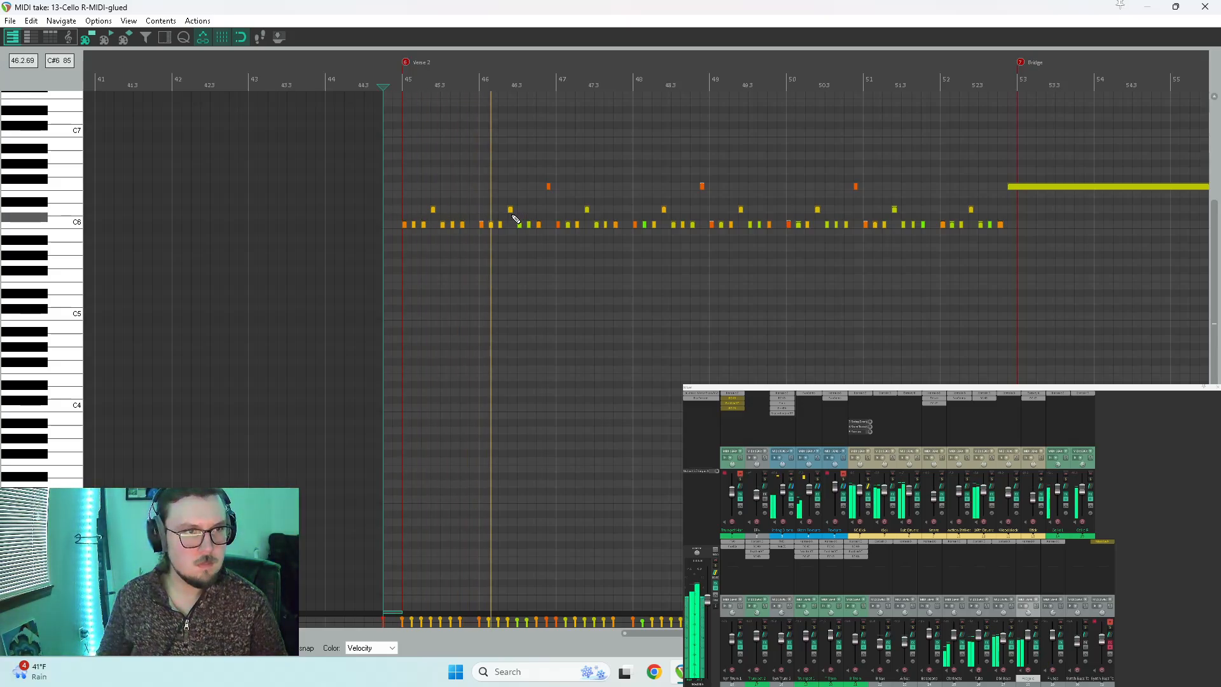
pyautogui.press('space')
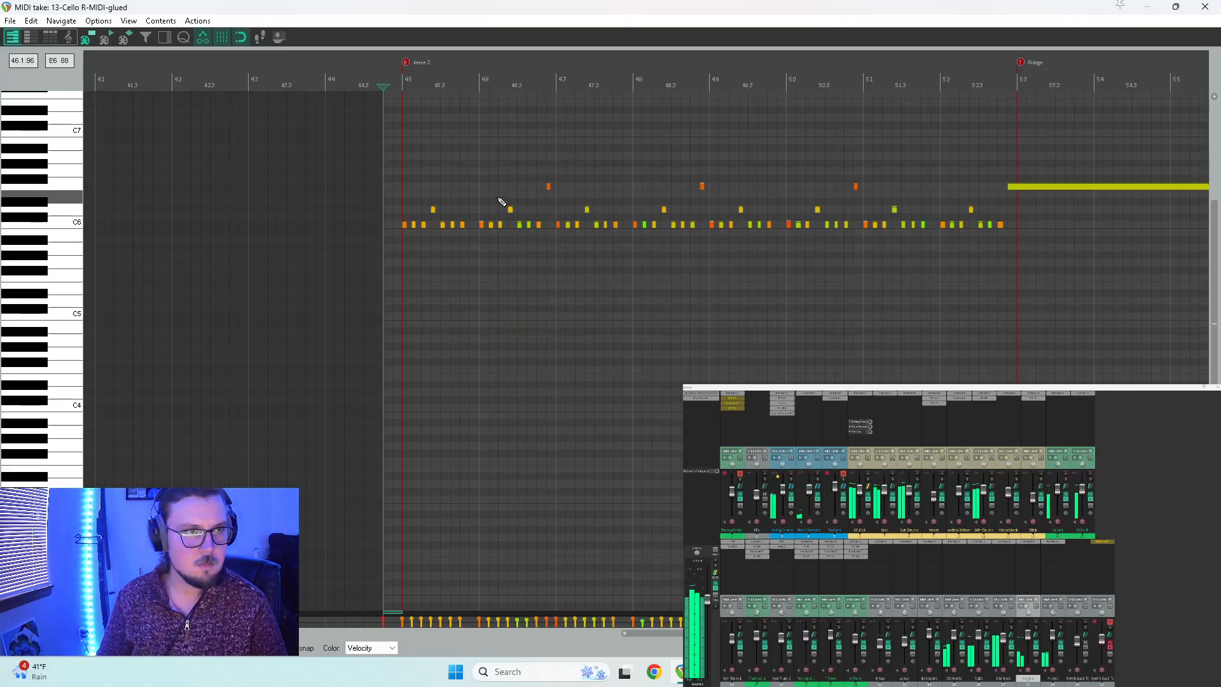
pyautogui.moveTo(980, 187); pyautogui.dragTo(357, 213)
pyautogui.press('Delete')
# Step: Fill the gaps in bar 45 with short C6 notes matching the length of the neighbouring notes, and audition them
pyautogui.click(433, 226)
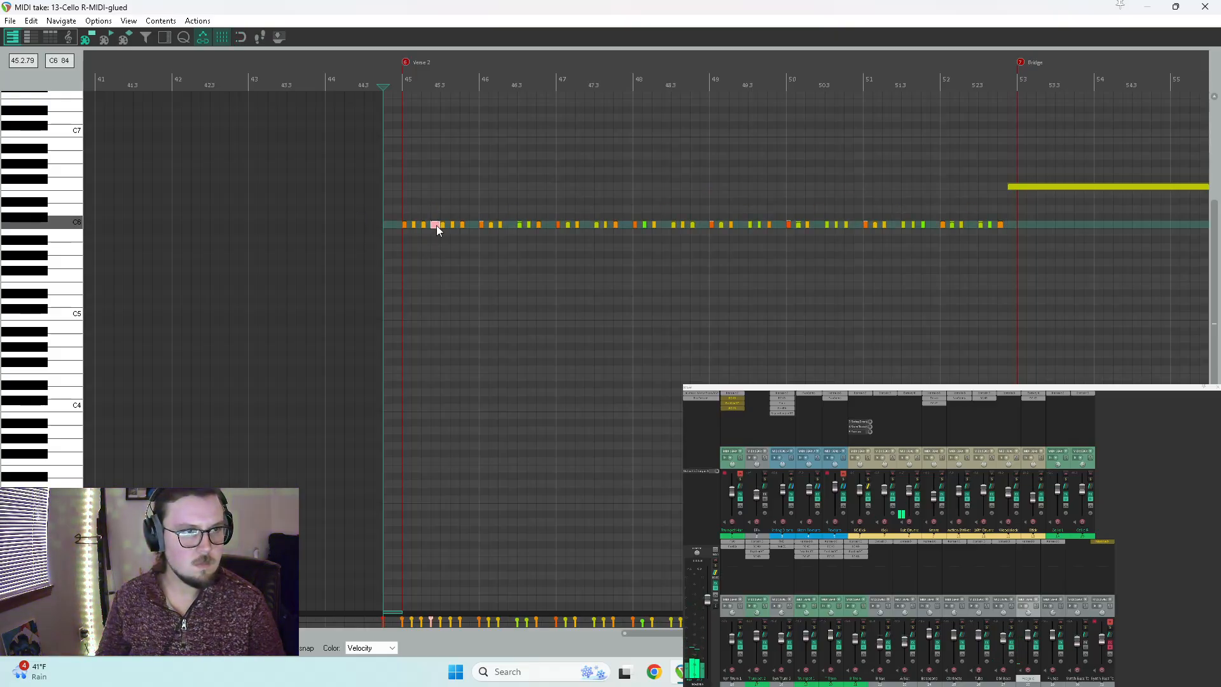
pyautogui.scroll(4, 436, 226)
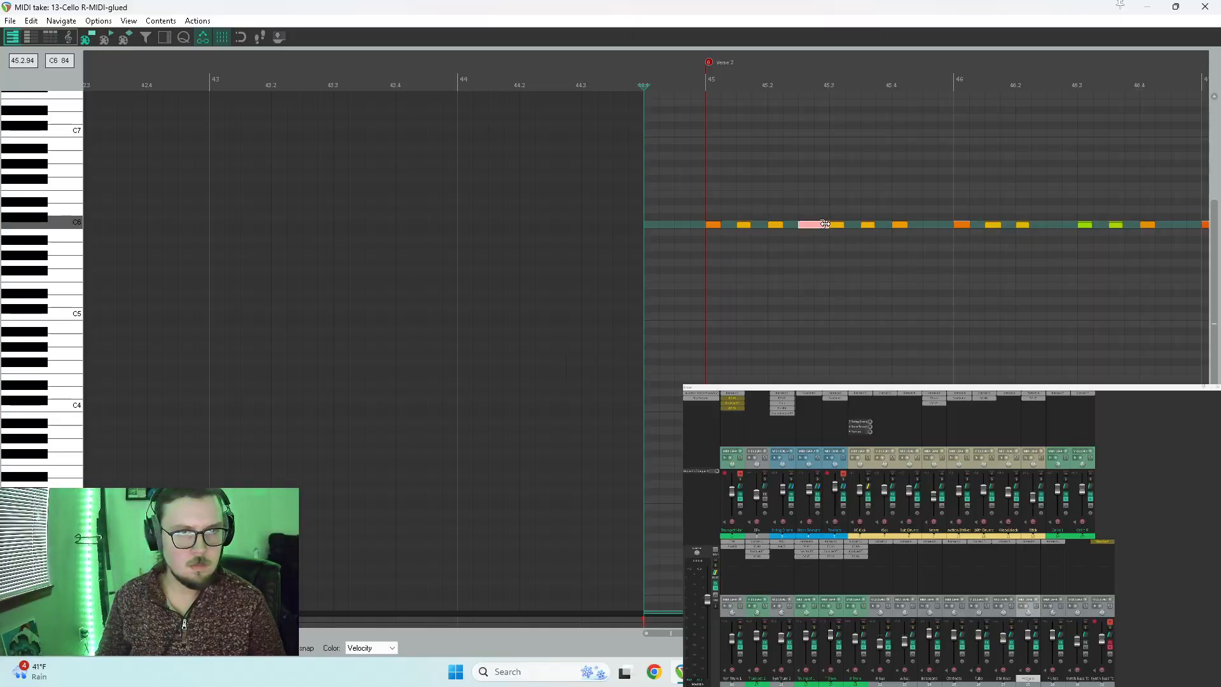
pyautogui.moveTo(825, 226); pyautogui.dragTo(815, 239)
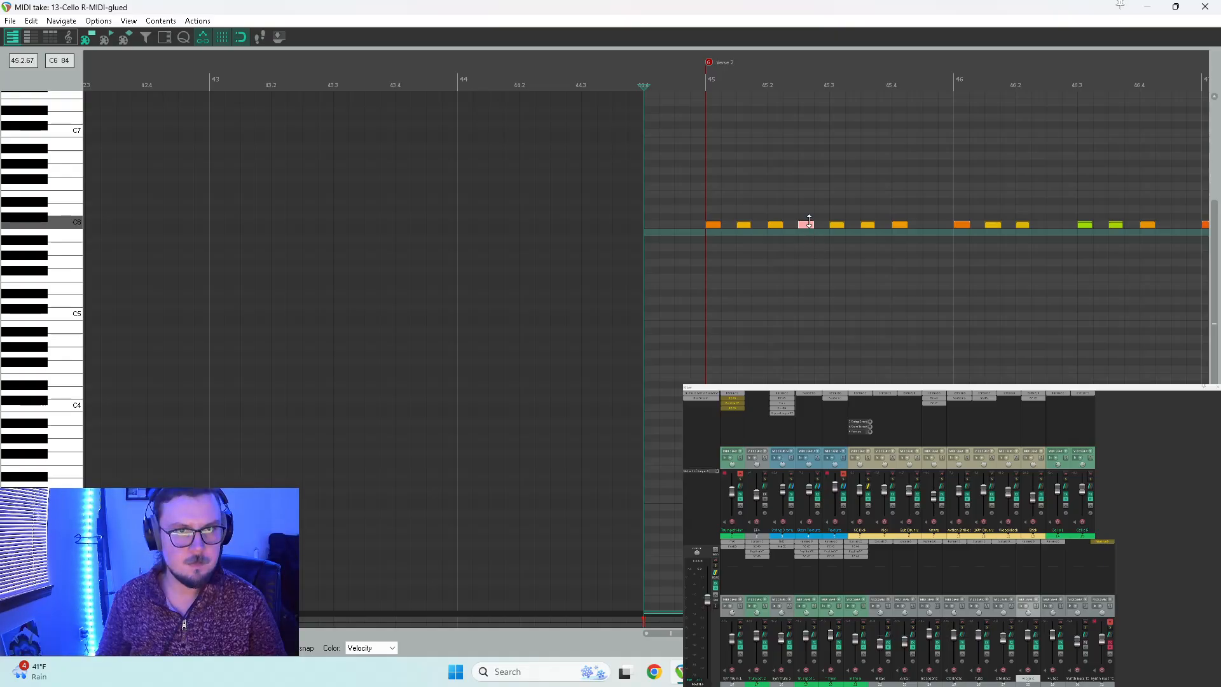
pyautogui.moveTo(809, 220); pyautogui.dragTo(810, 231)
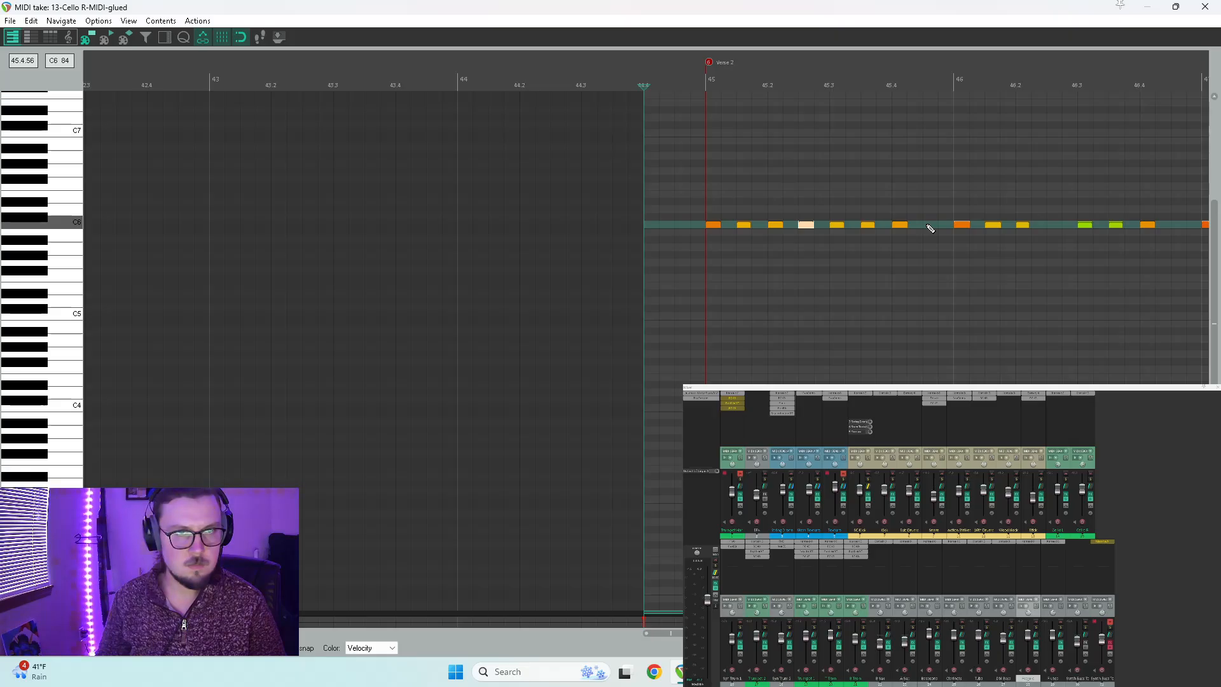
pyautogui.press('space')
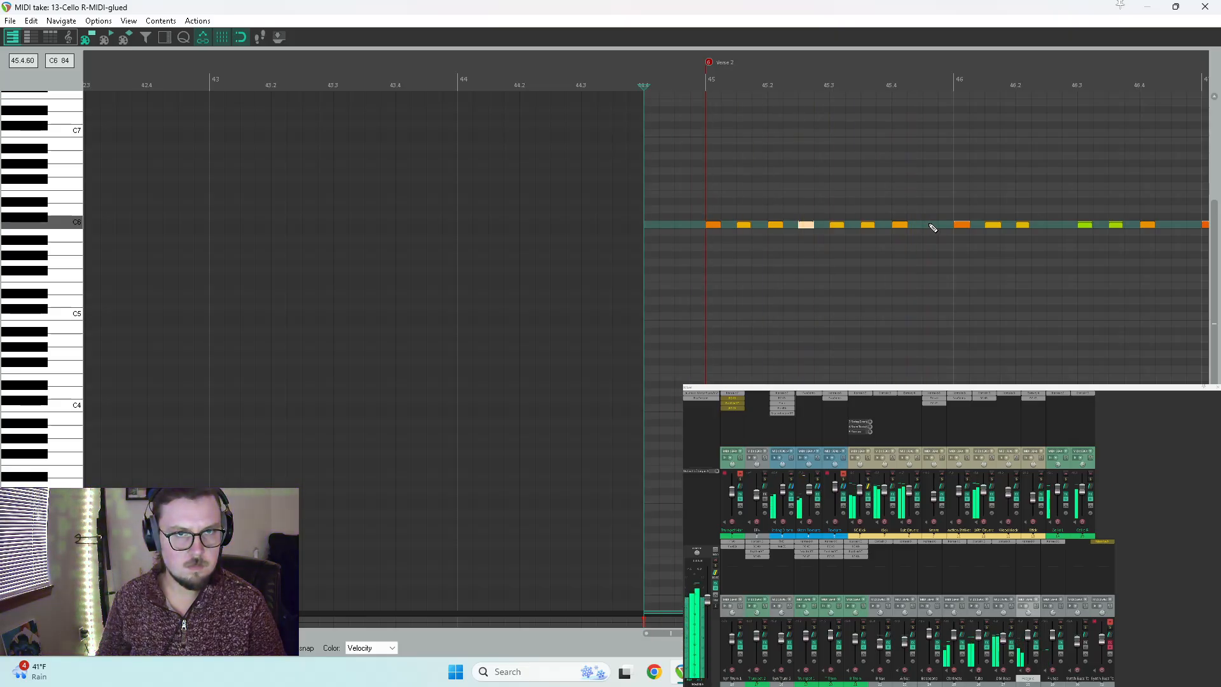
pyautogui.scroll(-6, 861, 239)
pyautogui.scroll(6, 779, 286)
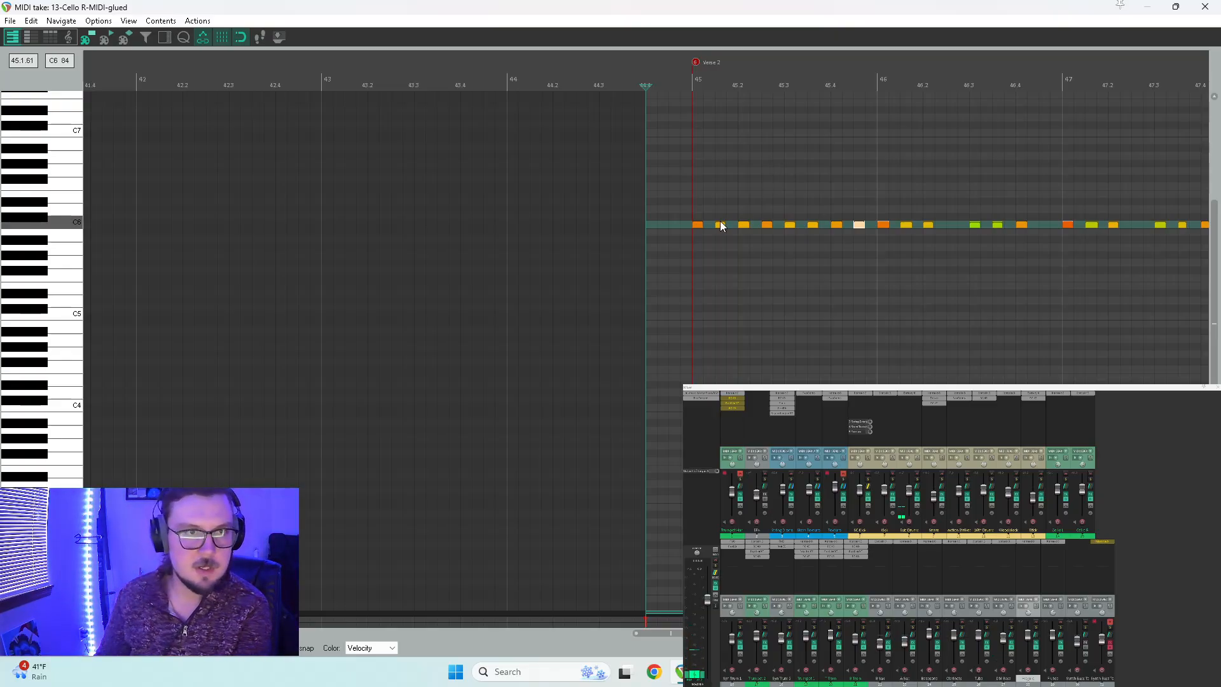
# Step: Raise the first four notes of bar 45 to D6, D#6, F6 and G6, and delete the remaining short C6 notes
pyautogui.moveTo(697, 223); pyautogui.dragTo(743, 185)
pyautogui.moveTo(767, 226); pyautogui.dragTo(765, 172)
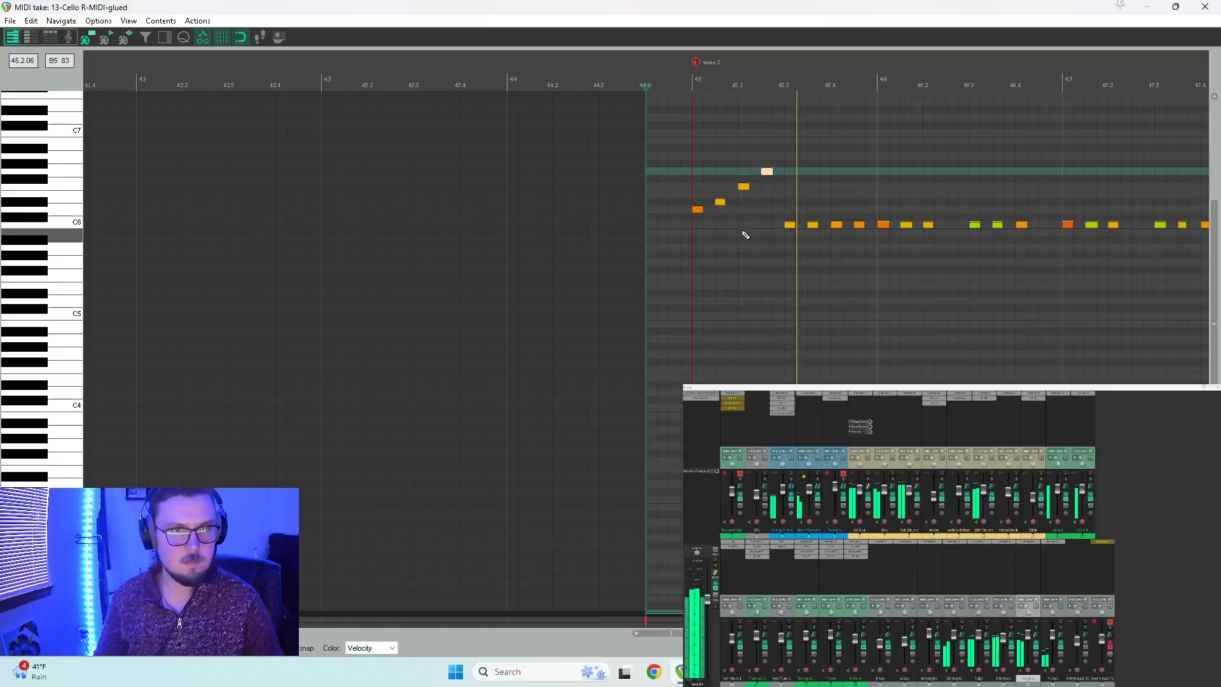
pyautogui.scroll(-3, 826, 233)
pyautogui.scroll(-4, 820, 239)
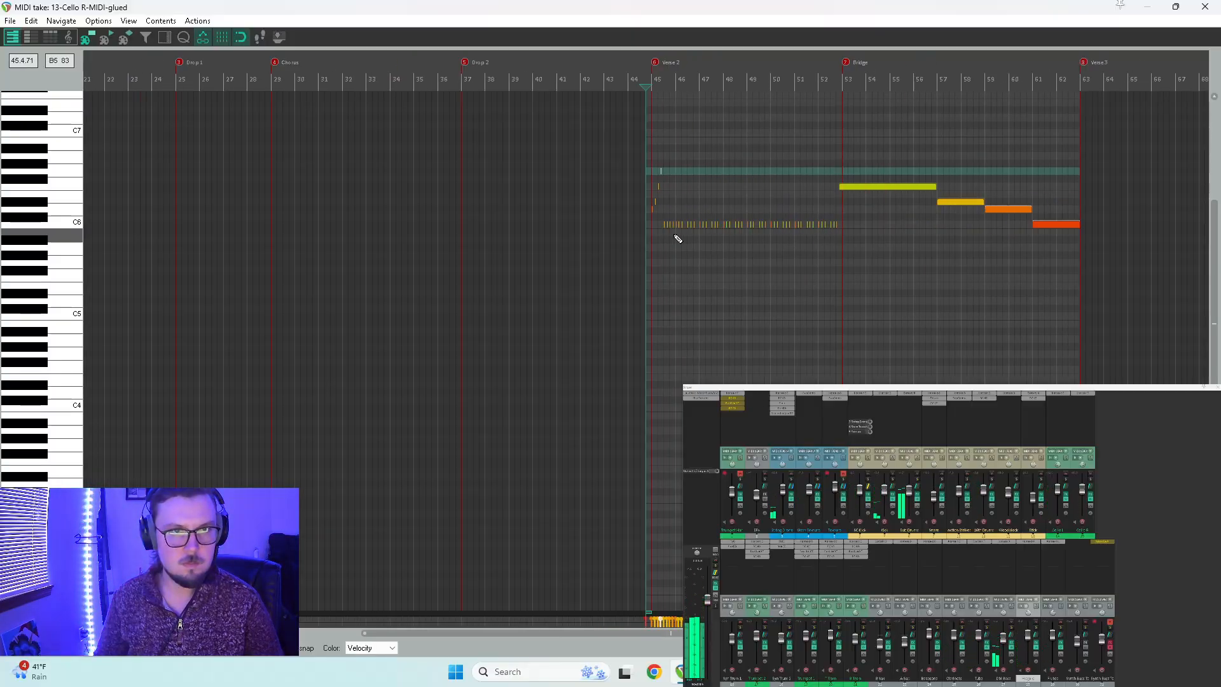
pyautogui.press('Delete')
pyautogui.moveTo(682, 152); pyautogui.dragTo(789, 211)
# Step: Duplicate the rising four-note pattern repeatedly through Verse 2 until it reaches the Bridge
pyautogui.scroll(7, 818, 210)
pyautogui.moveTo(892, 144); pyautogui.dragTo(660, 250)
pyautogui.moveTo(697, 209); pyautogui.dragTo(894, 210)
pyautogui.scroll(-6, 881, 210)
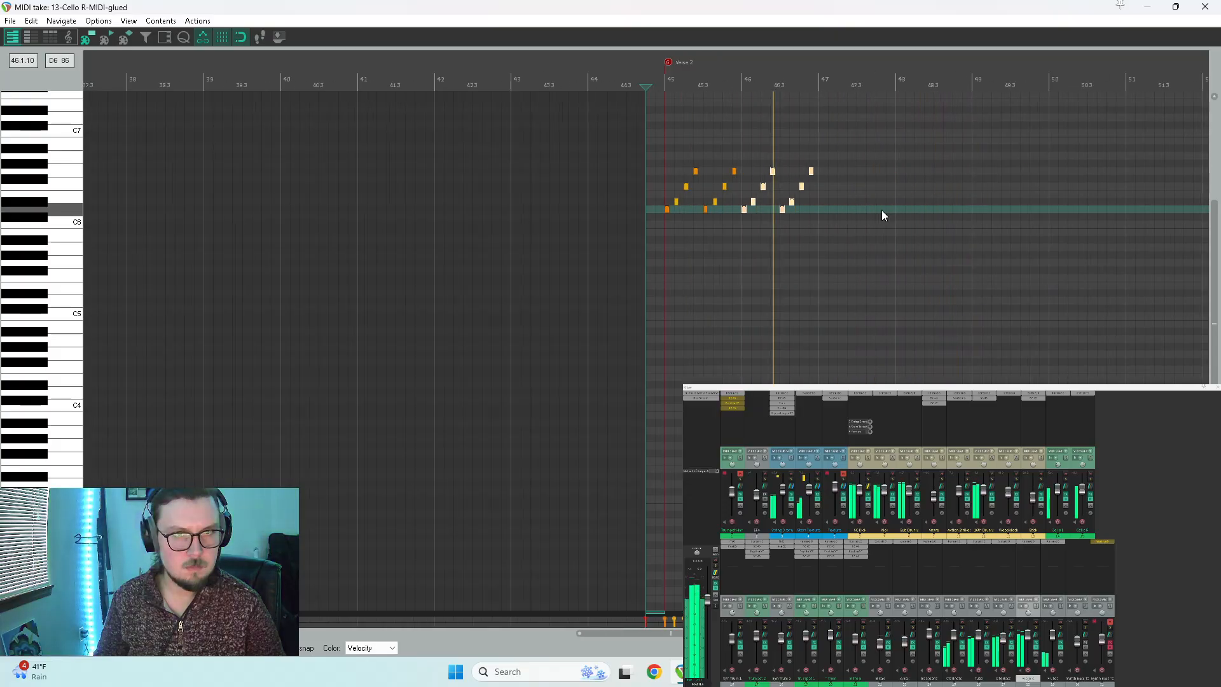
pyautogui.moveTo(771, 147); pyautogui.dragTo(630, 251)
pyautogui.moveTo(658, 212); pyautogui.dragTo(745, 211)
pyautogui.moveTo(745, 211); pyautogui.dragTo(830, 211)
pyautogui.moveTo(830, 211); pyautogui.dragTo(915, 211)
# Step: Delete the last repetition of the four-note pattern just before the Bridge and play back the result
pyautogui.press('space')
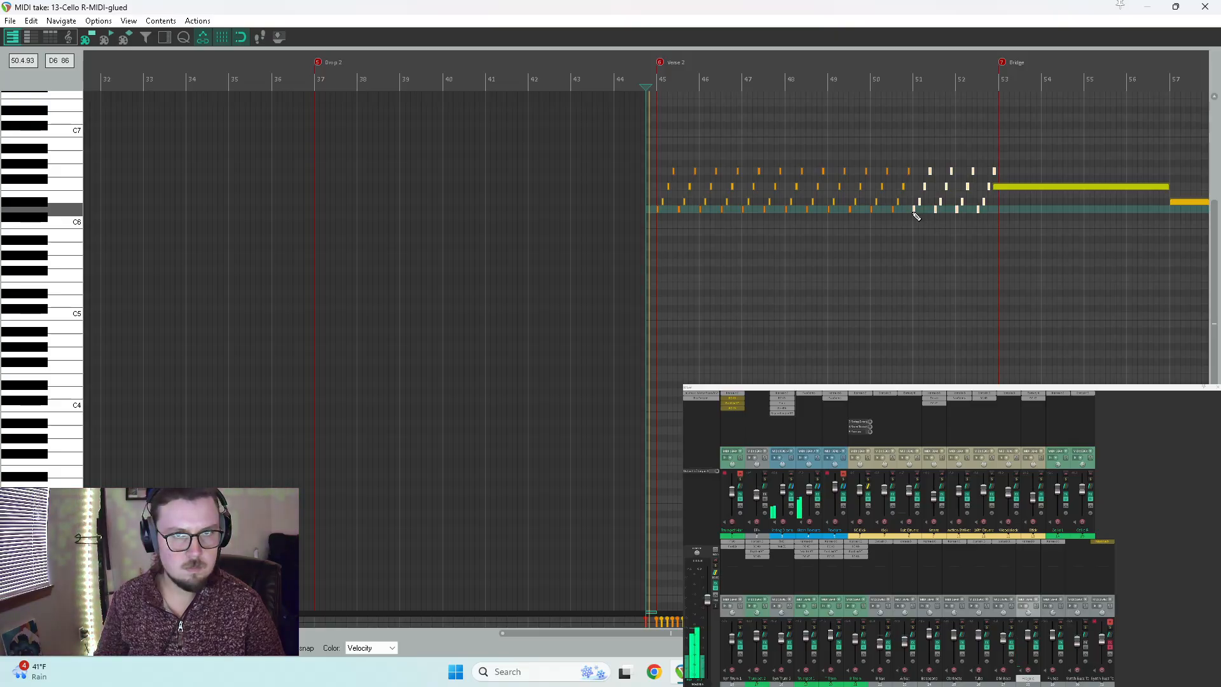
pyautogui.click(983, 182)
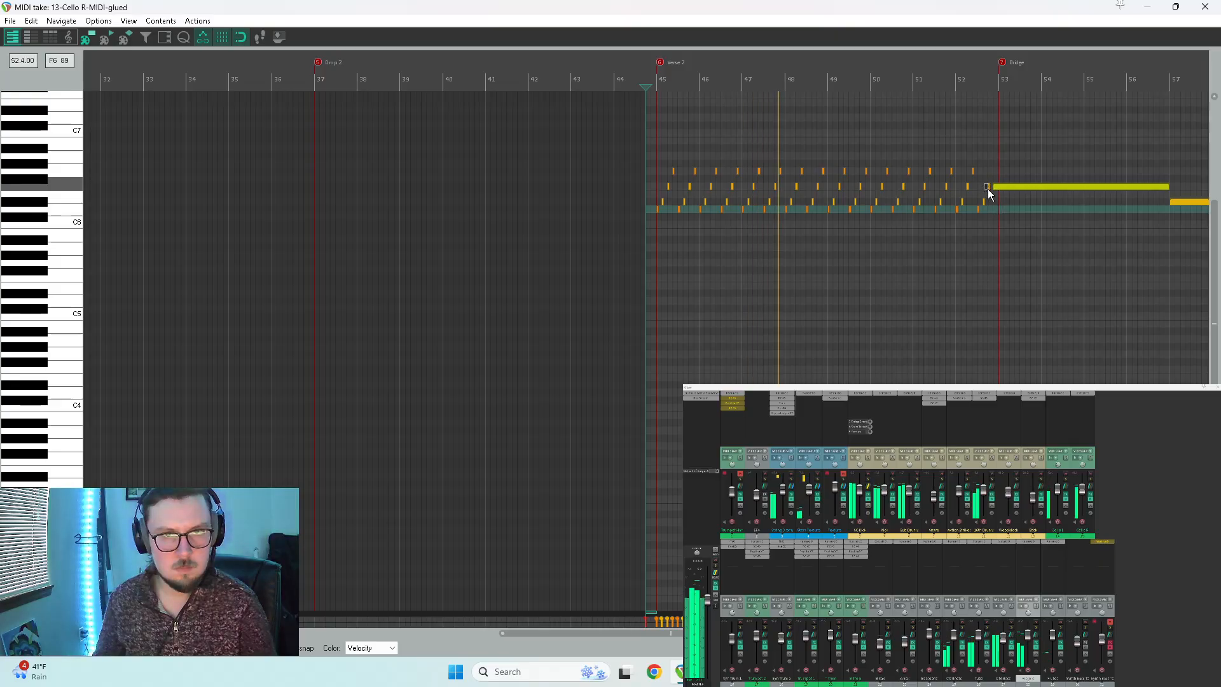
pyautogui.click(962, 229)
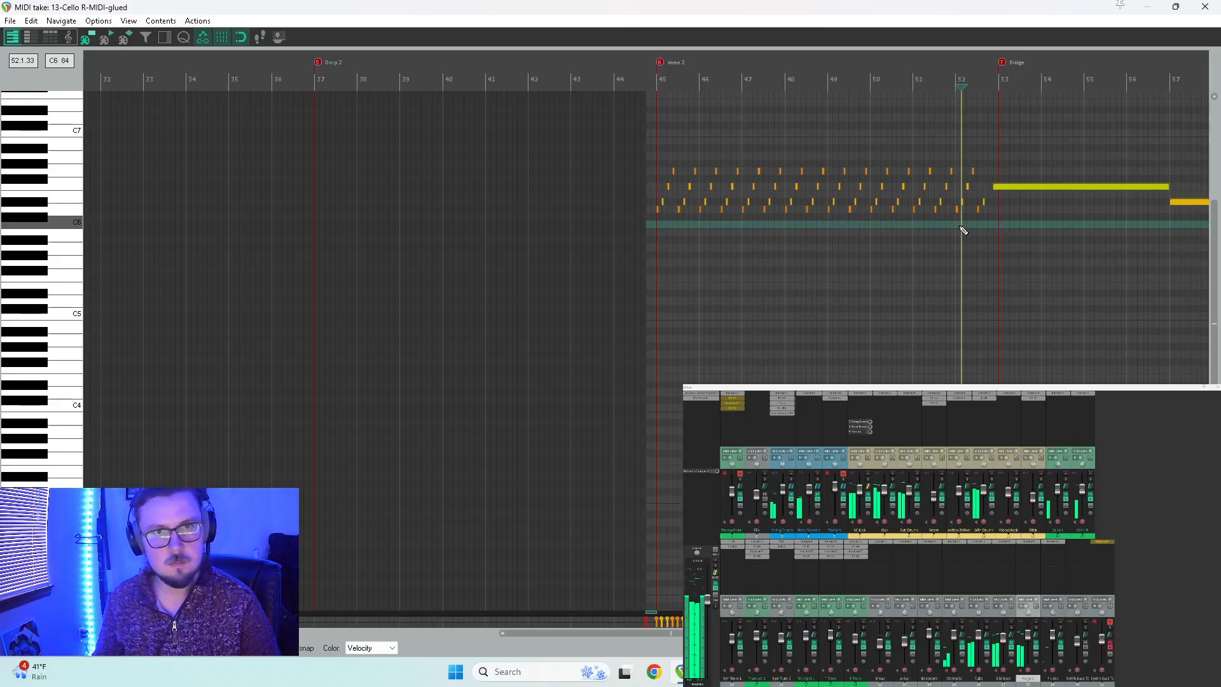
pyautogui.press('space')
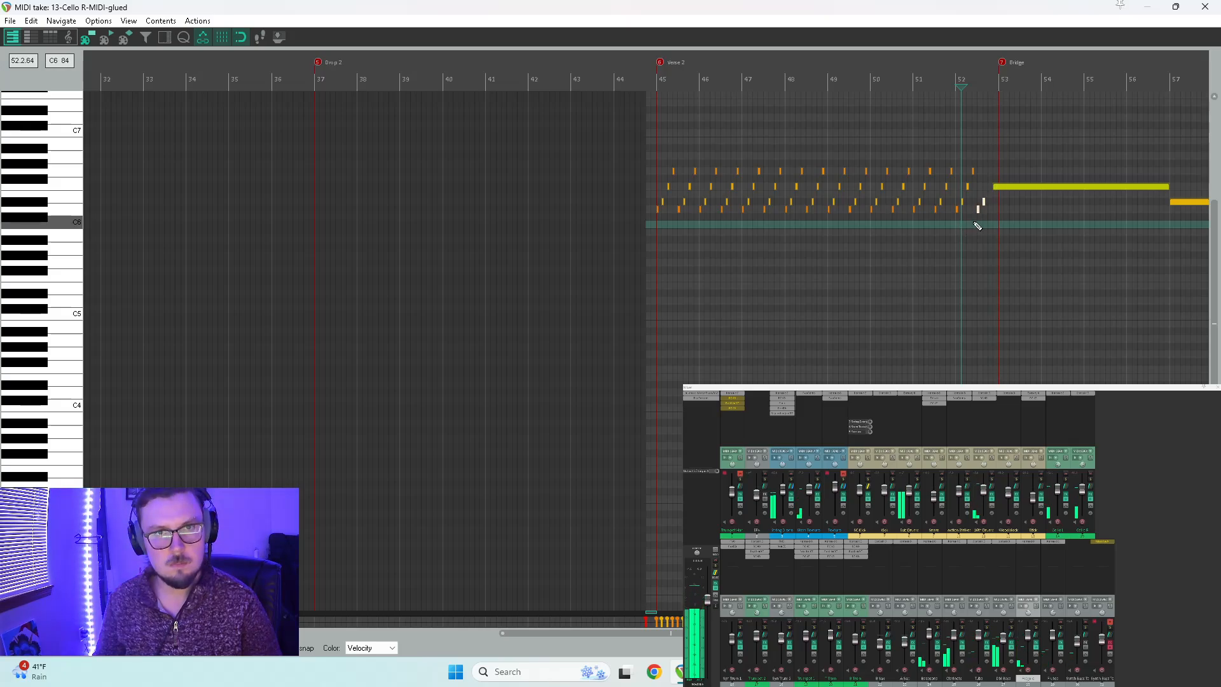
pyautogui.click(929, 256)
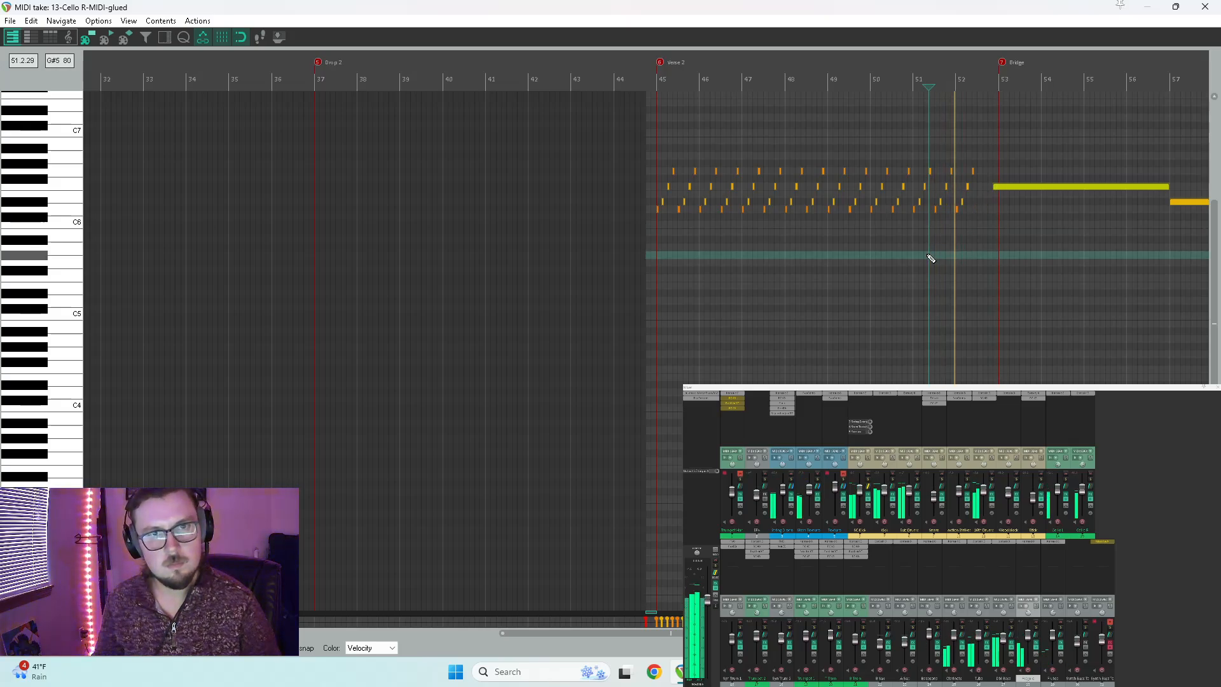
pyautogui.press('Home')
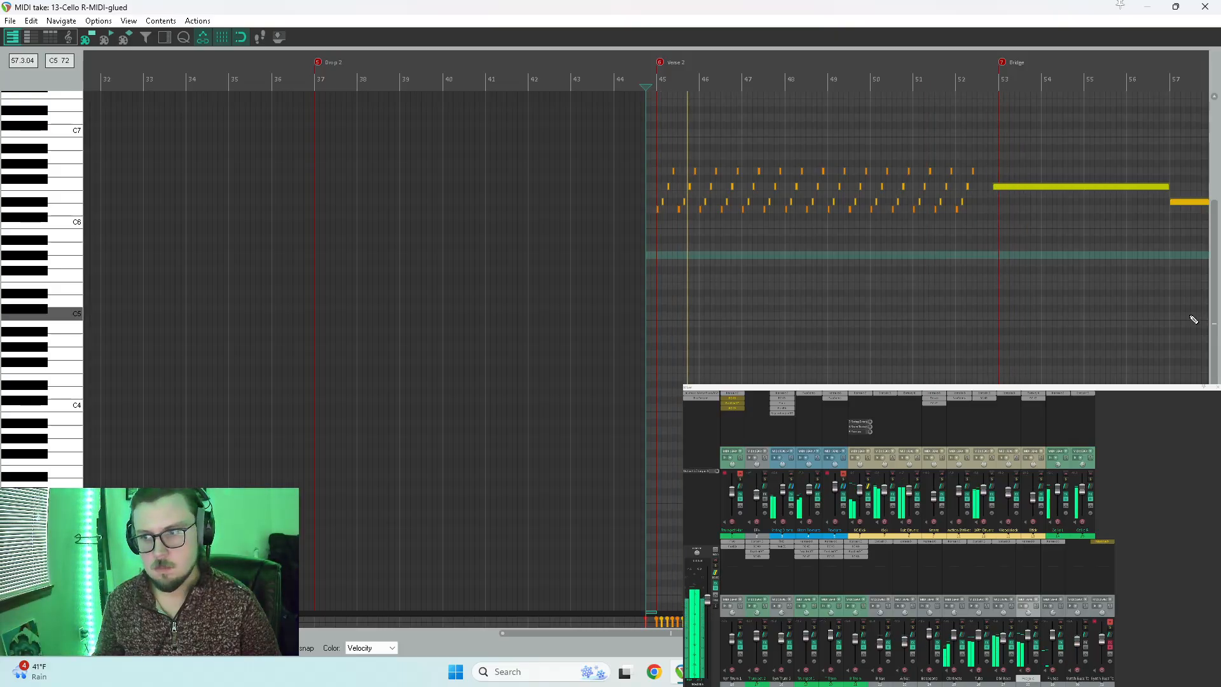
# Step: Close the Verse 2 take and open the Piccolo item starting at bar 21 for MIDI editing
pyautogui.click(1205, 6)
pyautogui.scroll(-6, 700, 268)
pyautogui.click(373, 369)
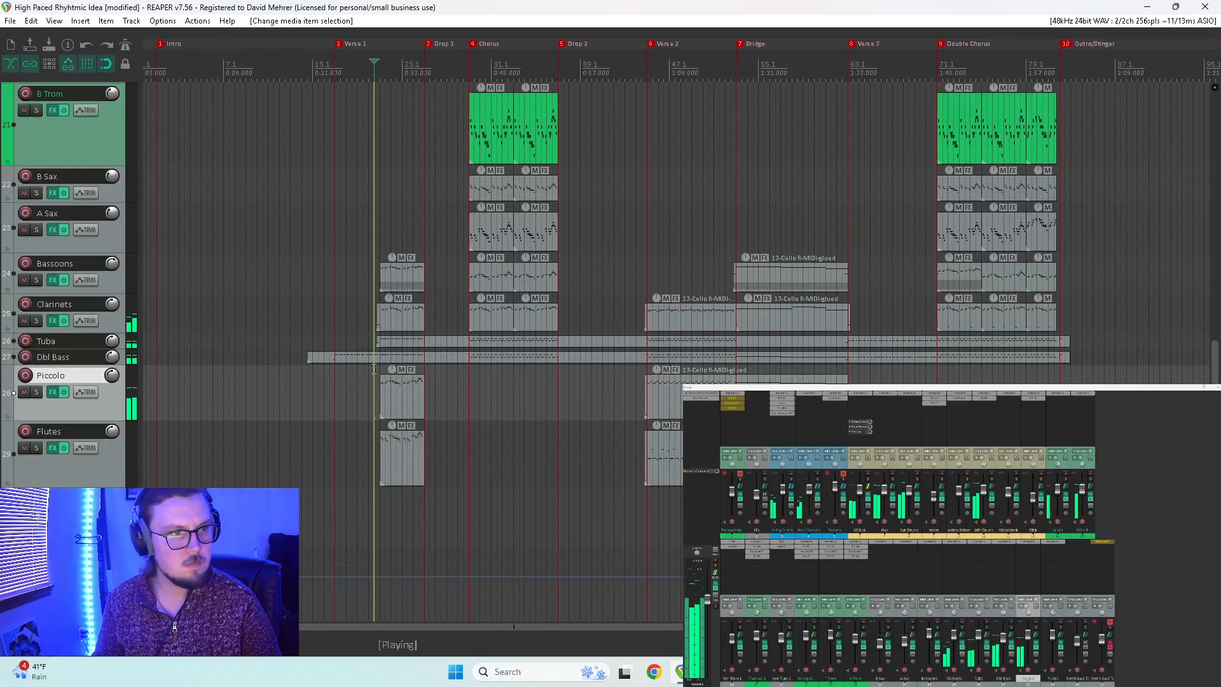
pyautogui.doubleClick(395, 397)
pyautogui.scroll(-3, 54, 354)
pyautogui.press('space')
pyautogui.scroll(5, 641, 367)
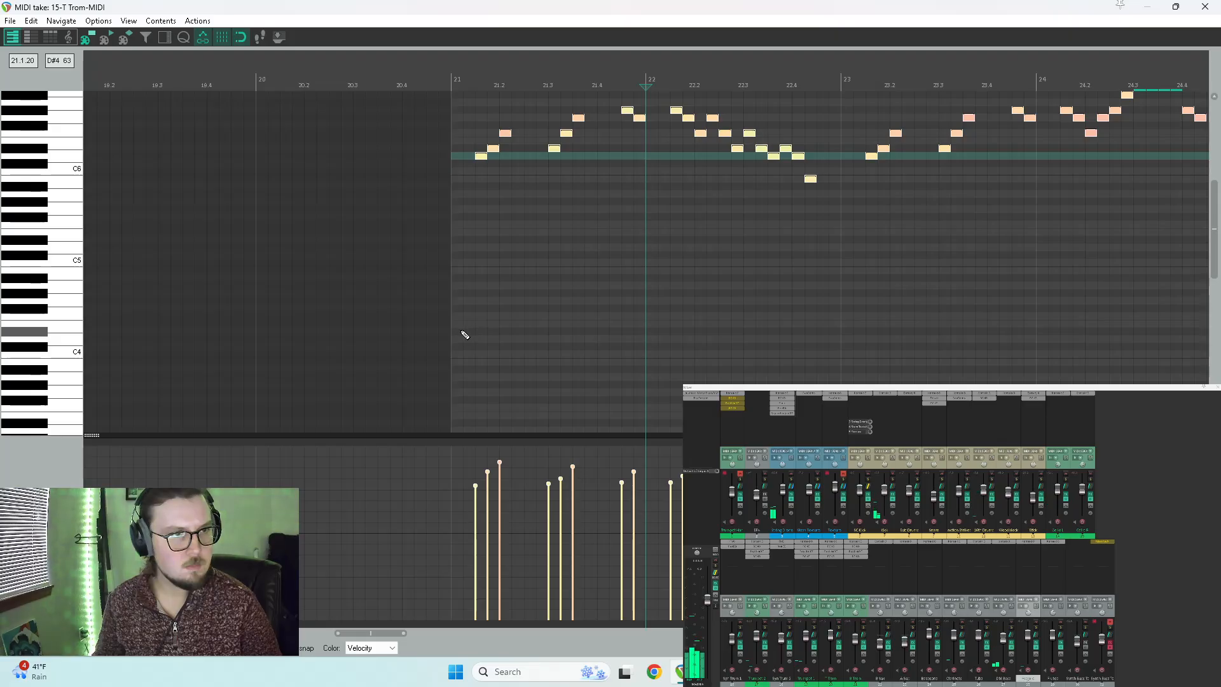
# Step: Show the Piccolo track's Kontakt instrument and audition the lowest piano-roll keys to locate its articulation keyswitch
pyautogui.scroll(-6, 59, 365)
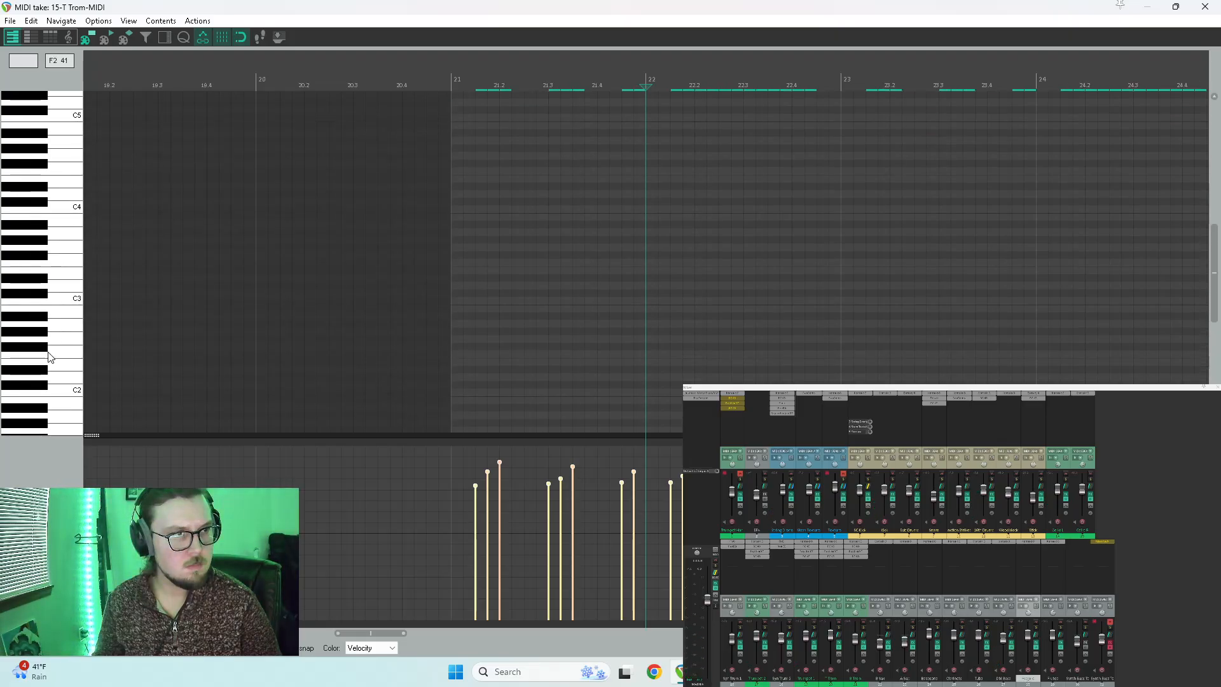
pyautogui.doubleClick(1029, 542)
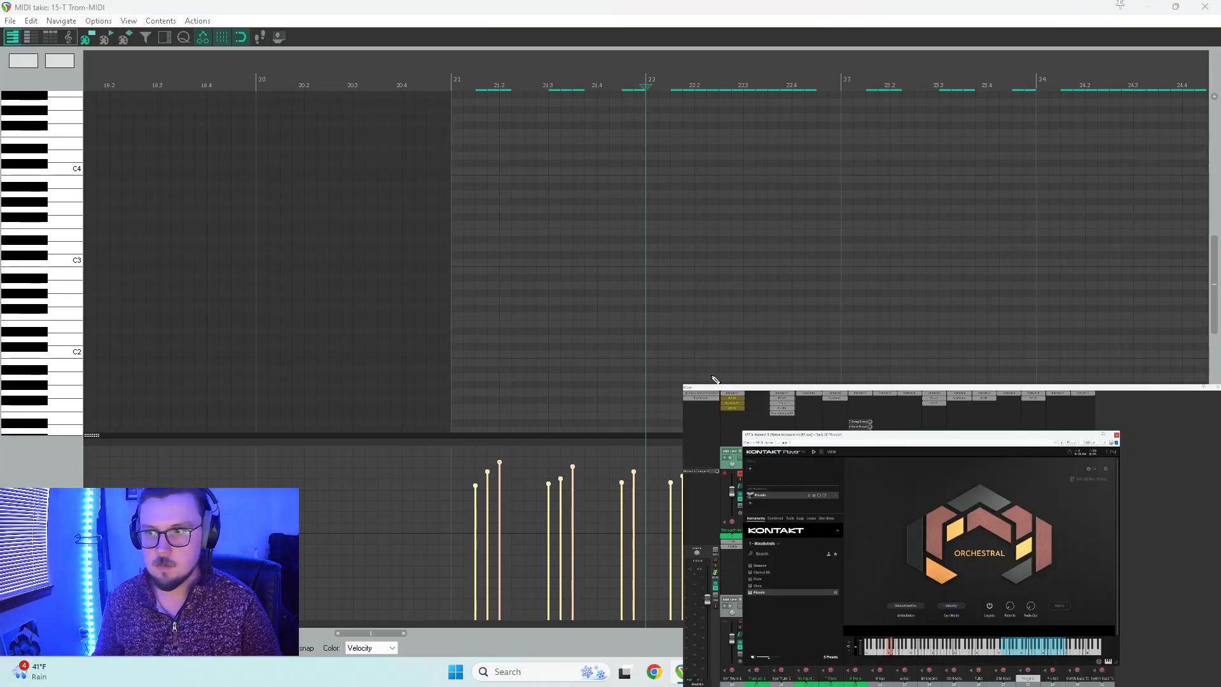
pyautogui.scroll(-3, 43, 380)
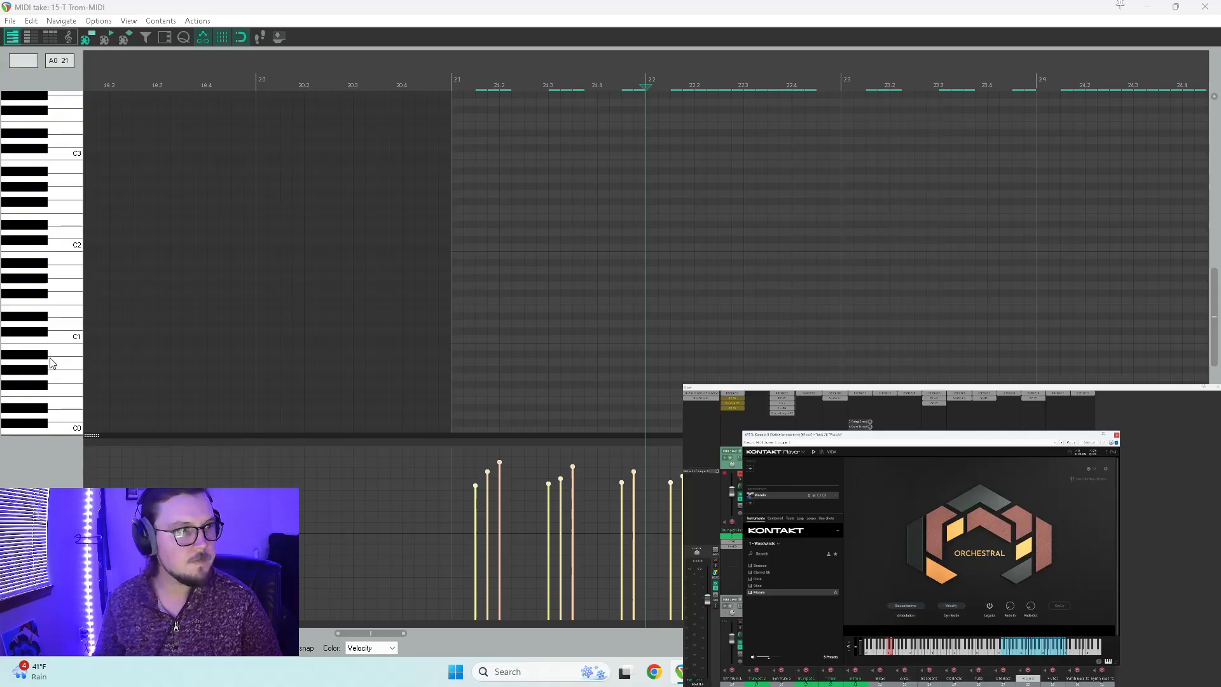
pyautogui.click(62, 339)
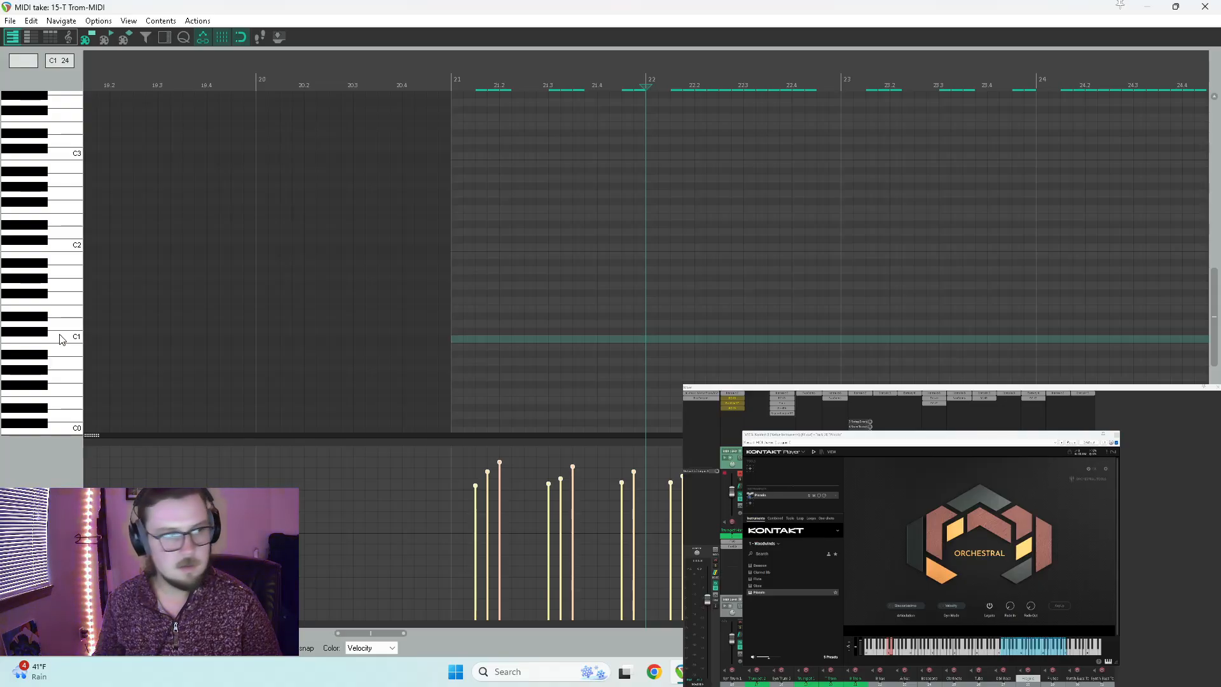
pyautogui.scroll(-1, 61, 341)
pyautogui.click(66, 385)
pyautogui.click(64, 383)
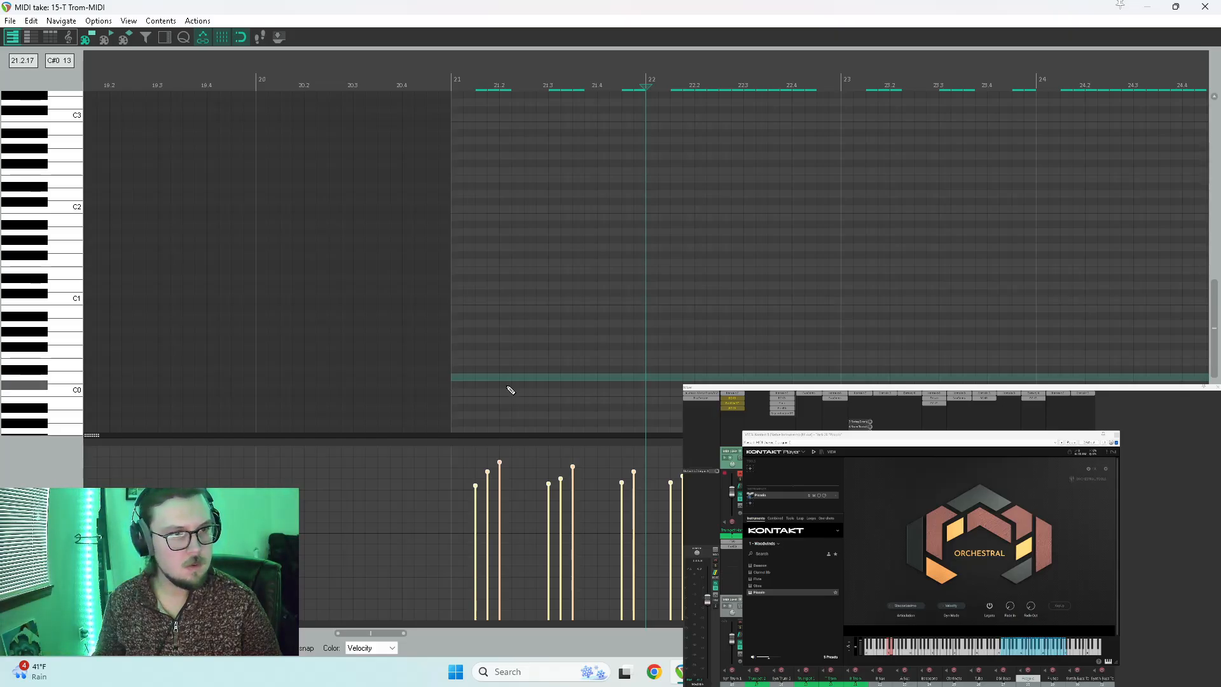
# Step: Add a D0 keyswitch note at the start of bar 21, play it back, and close the instrument and the MIDI editor
pyautogui.click(455, 379)
pyautogui.press('space')
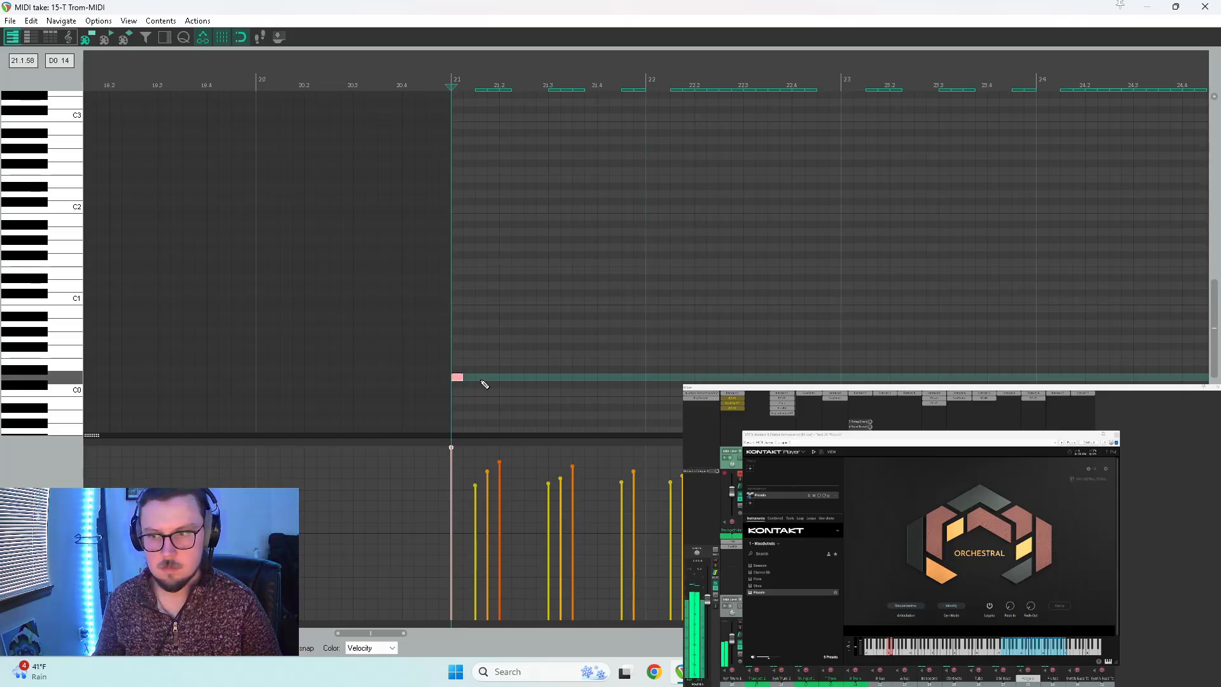
pyautogui.click(1116, 434)
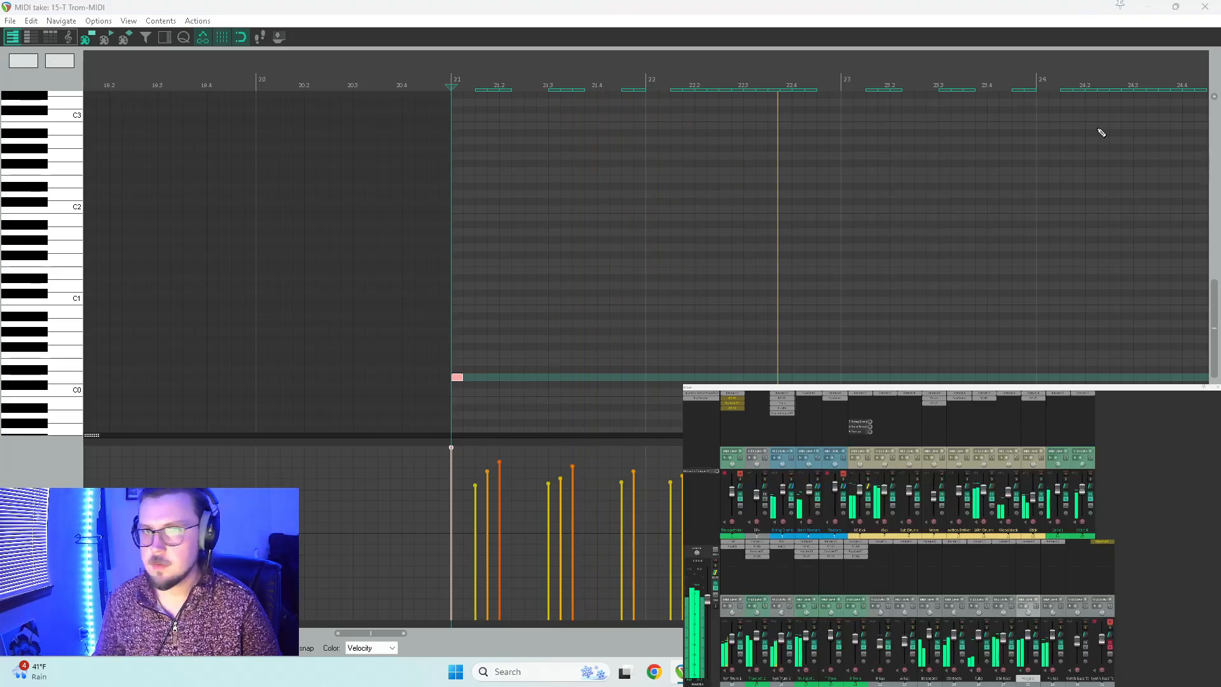
pyautogui.click(1204, 7)
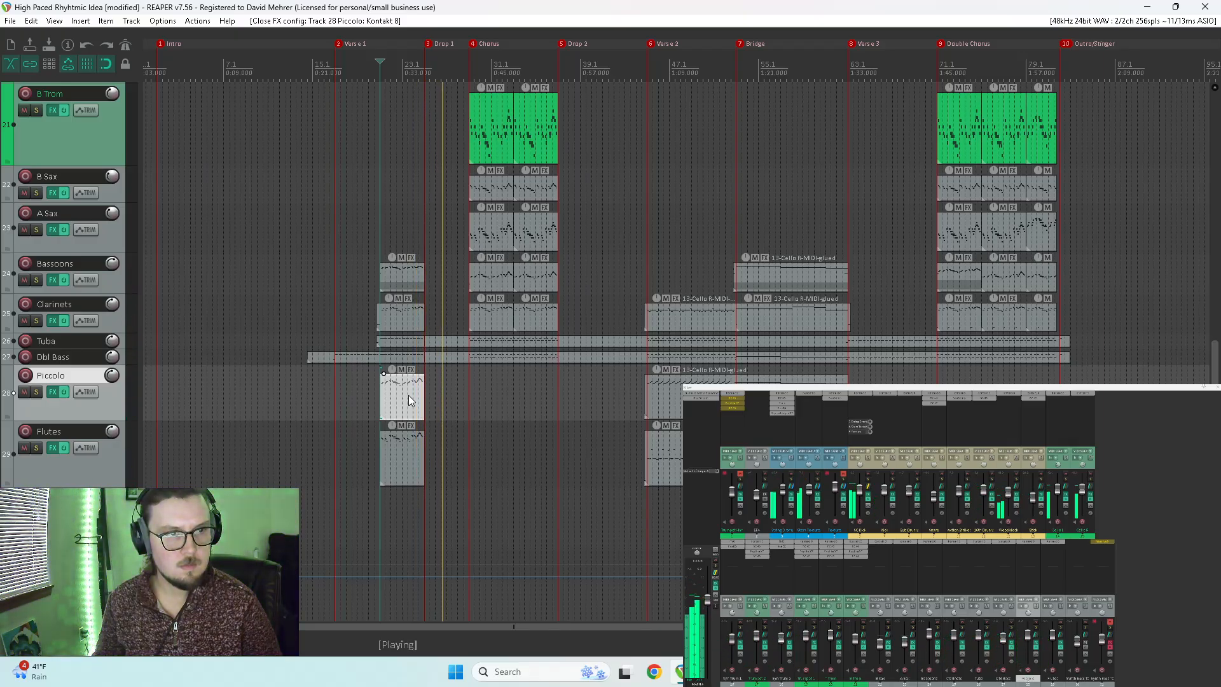
# Step: Copy the bar 21 Piccolo item twice to fill the Chorus, and copy both to the start of the Double Chorus
pyautogui.moveTo(409, 400); pyautogui.dragTo(537, 399)
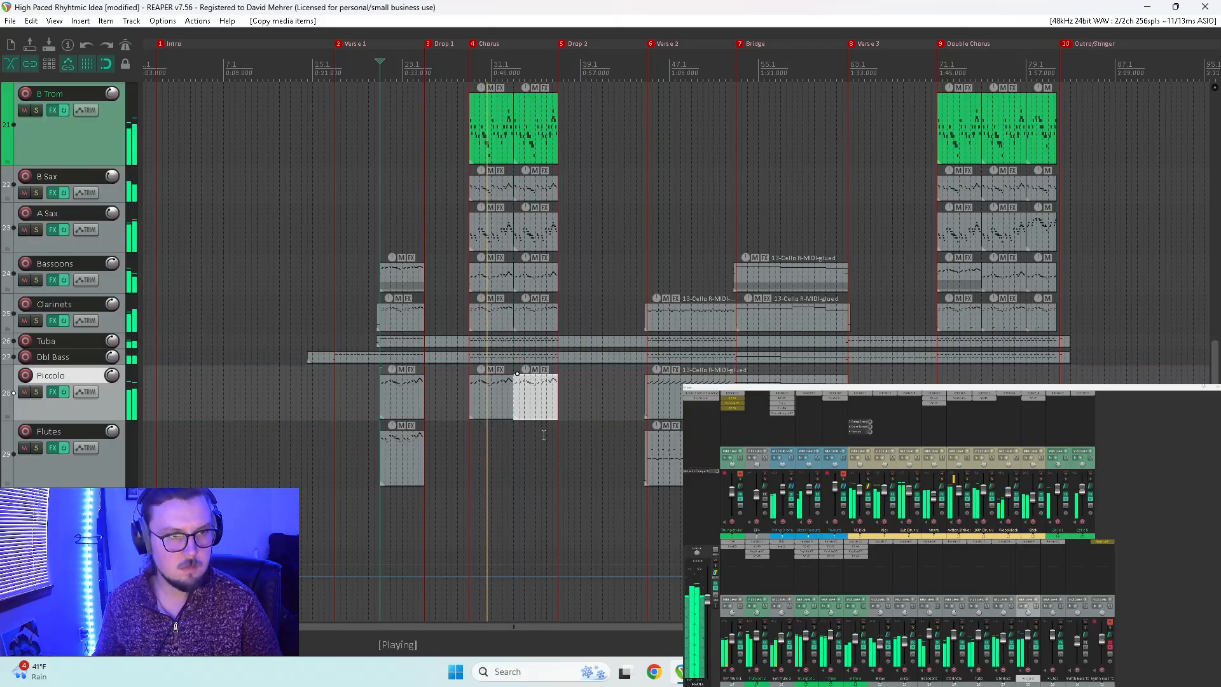
pyautogui.keyDown('ctrl'); pyautogui.click(500, 402); pyautogui.keyUp('ctrl')
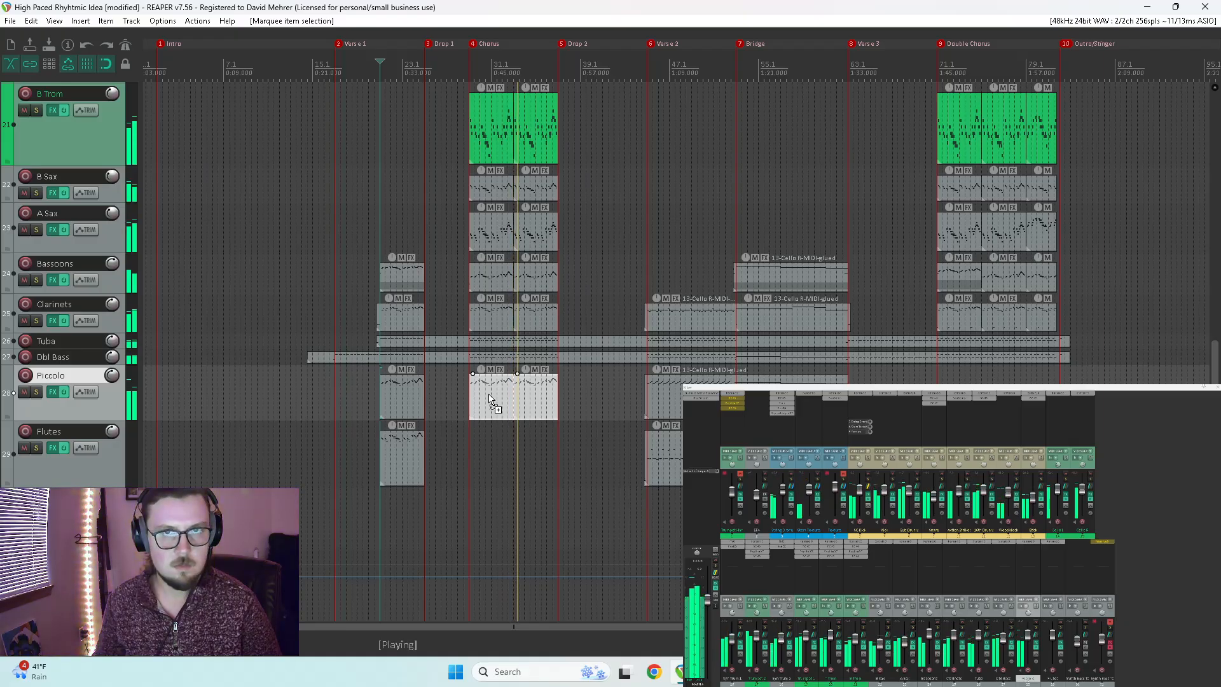
pyautogui.moveTo(489, 399); pyautogui.dragTo(958, 382)
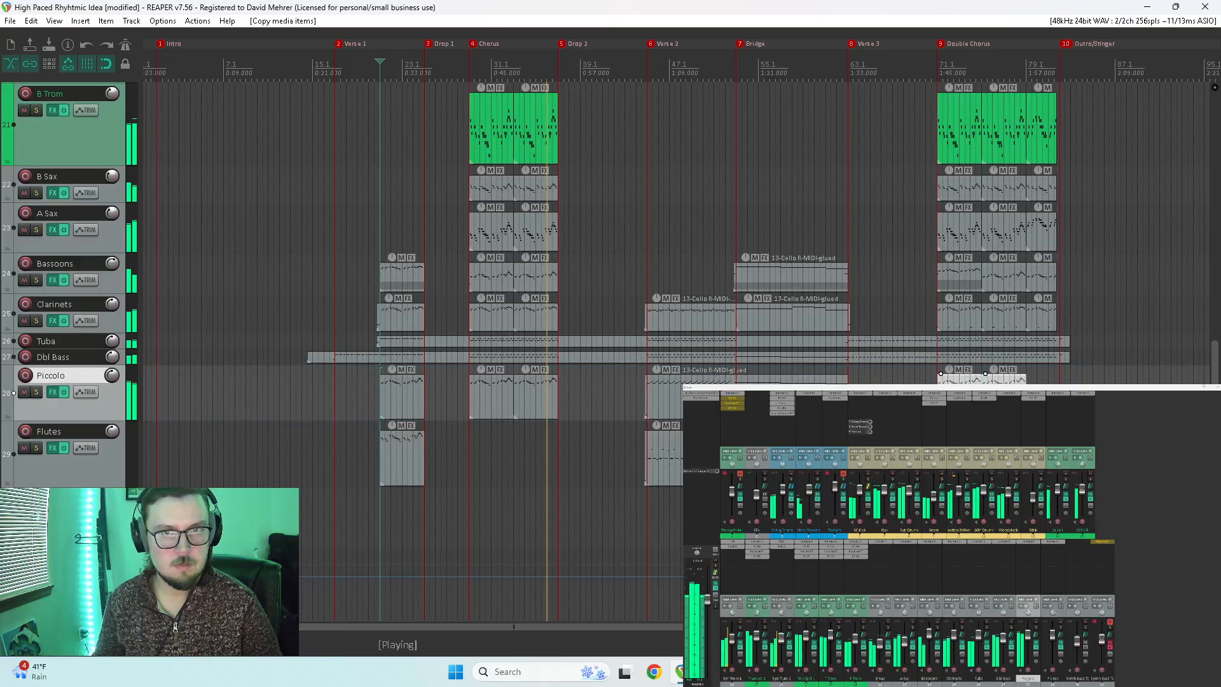
# Step: Add a third Piccolo copy at the end of the Double Chorus and trim its end to the Outro marker
pyautogui.click(1014, 378)
pyautogui.moveTo(1014, 378); pyautogui.dragTo(1057, 374)
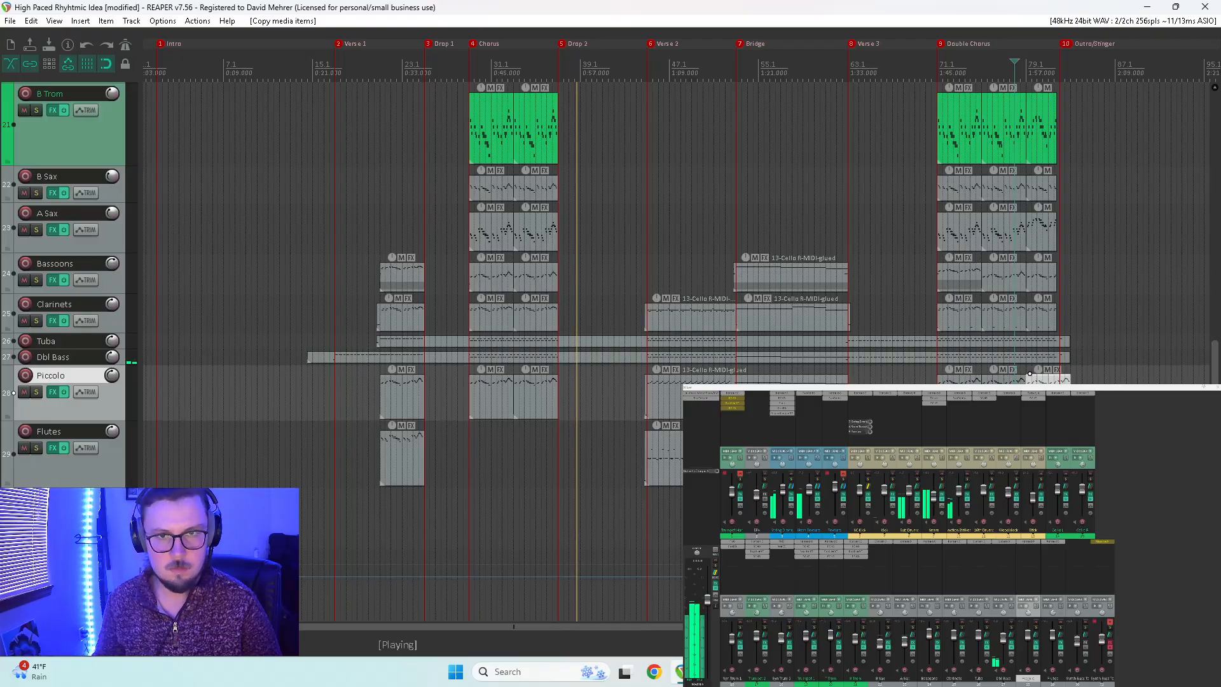
pyautogui.doubleClick(1055, 376)
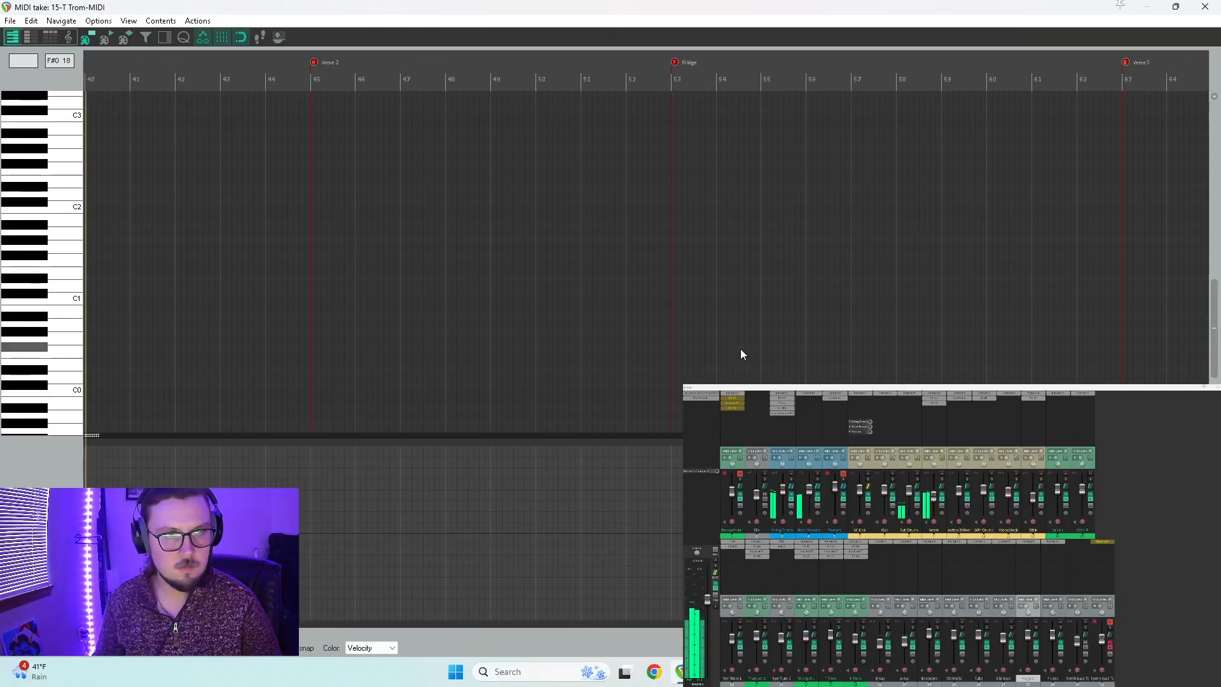
pyautogui.press('Escape')
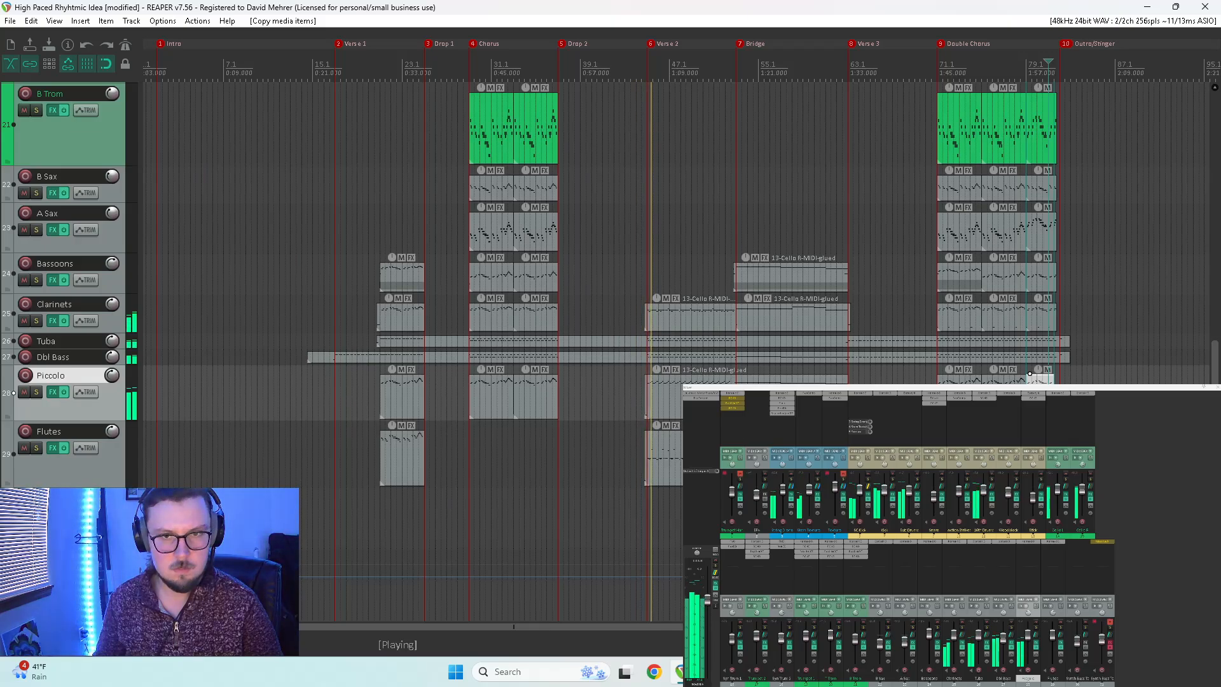
pyautogui.moveTo(1055, 398); pyautogui.dragTo(1053, 398)
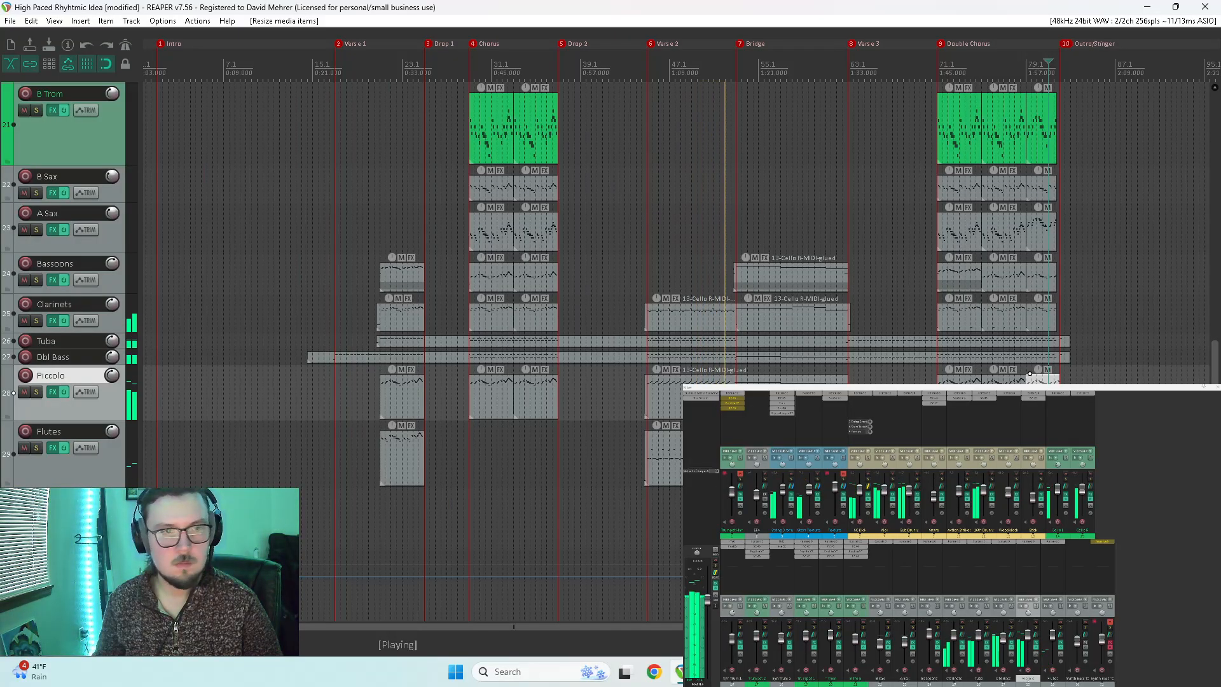
# Step: Open the Piccolo's Verse 2 item, transpose its short pattern notes up one octave, and play them back
pyautogui.doubleClick(667, 367)
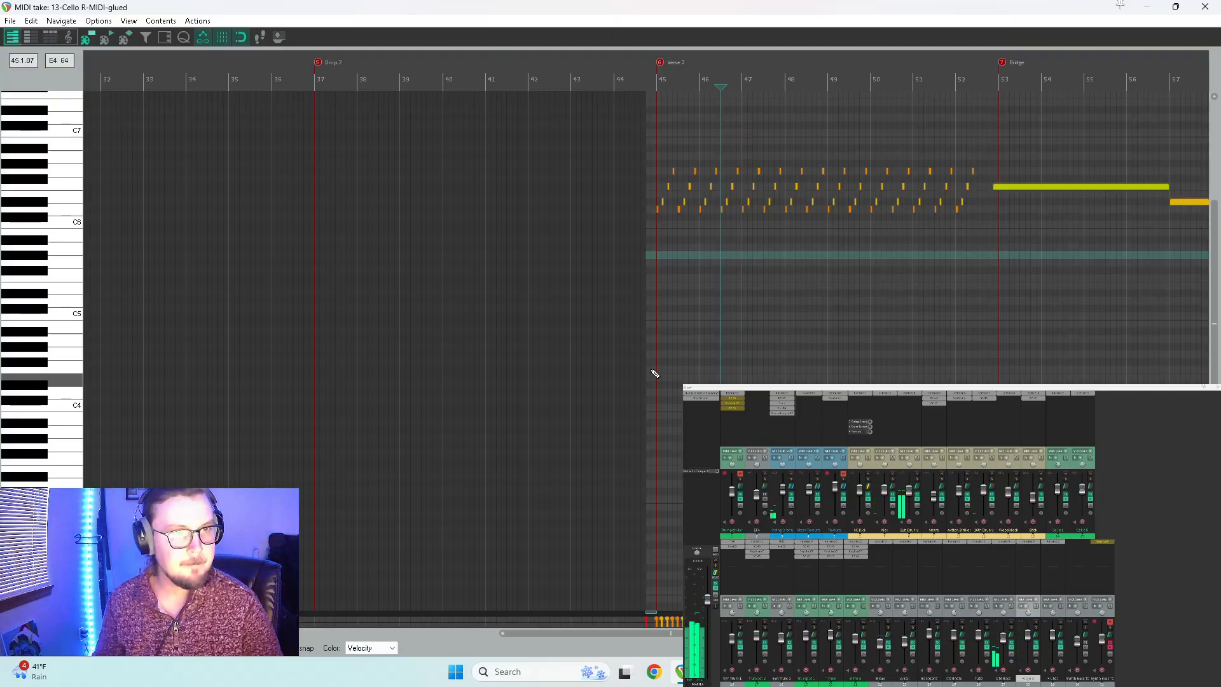
pyautogui.moveTo(975, 161); pyautogui.dragTo(607, 245)
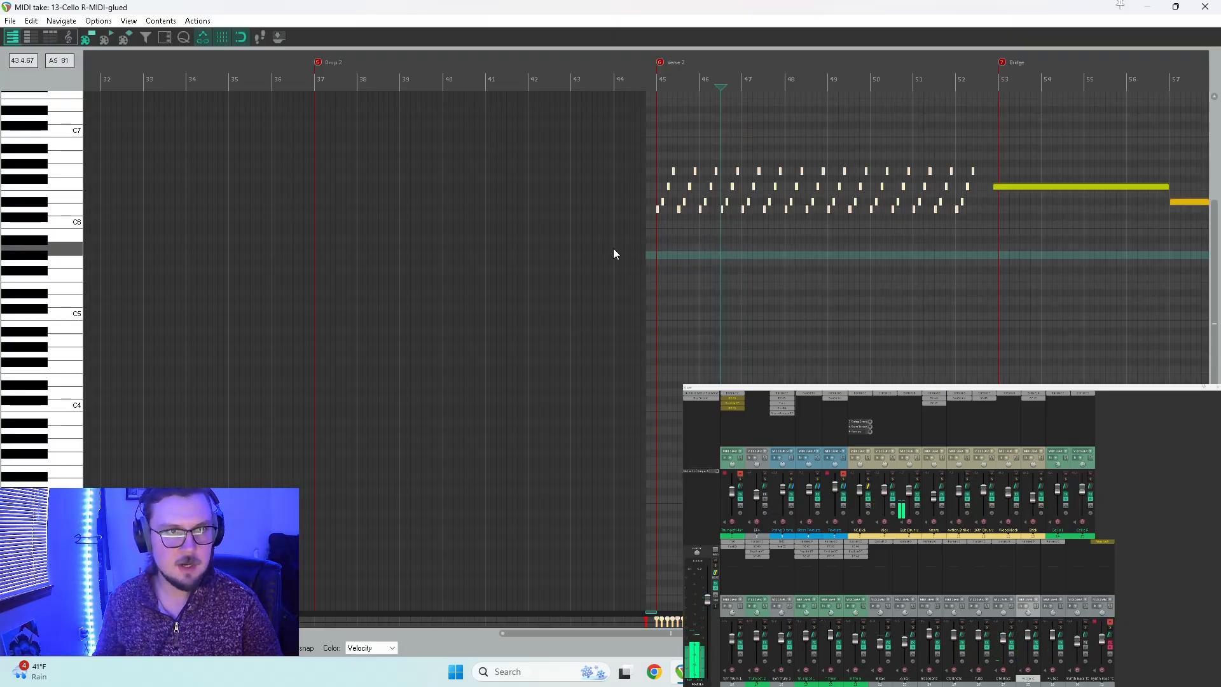
pyautogui.scroll(4, 676, 228)
pyautogui.moveTo(443, 207); pyautogui.dragTo(441, 116)
pyautogui.press('Home')
pyautogui.press('space')
pyautogui.scroll(3, 51, 185)
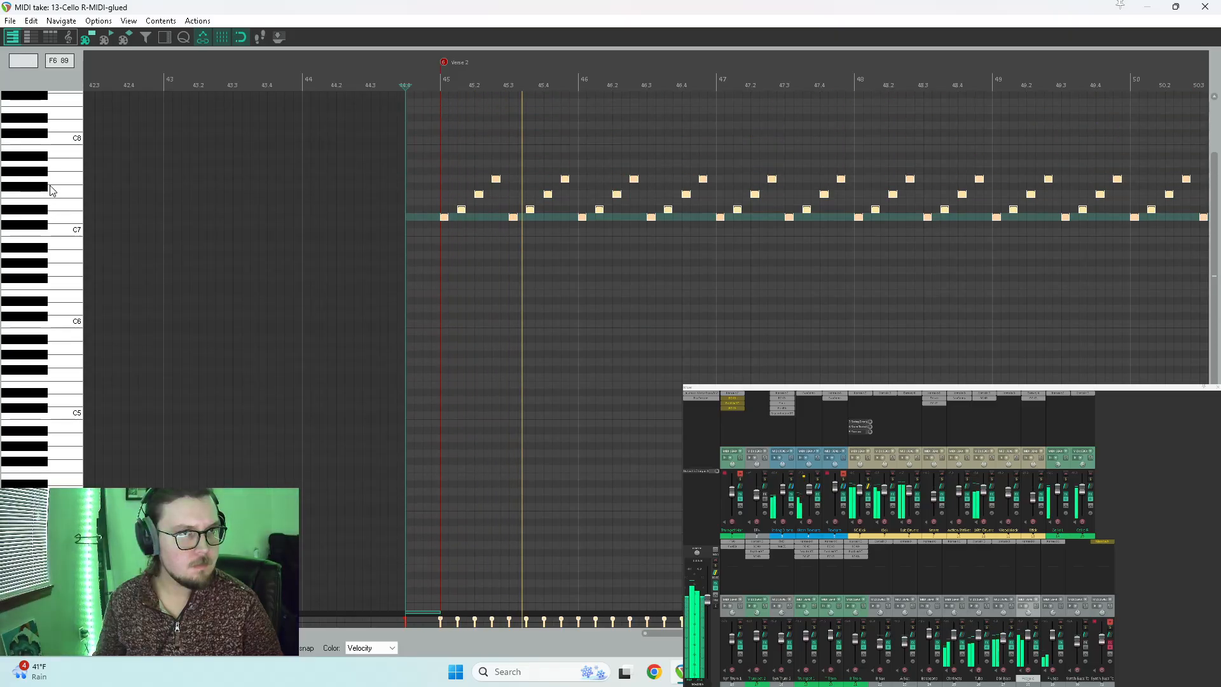
# Step: Enlarge the velocity lane and lower the velocities of the selected Verse 2 pattern notes together
pyautogui.moveTo(164, 613); pyautogui.dragTo(163, 375)
pyautogui.scroll(-5, 591, 531)
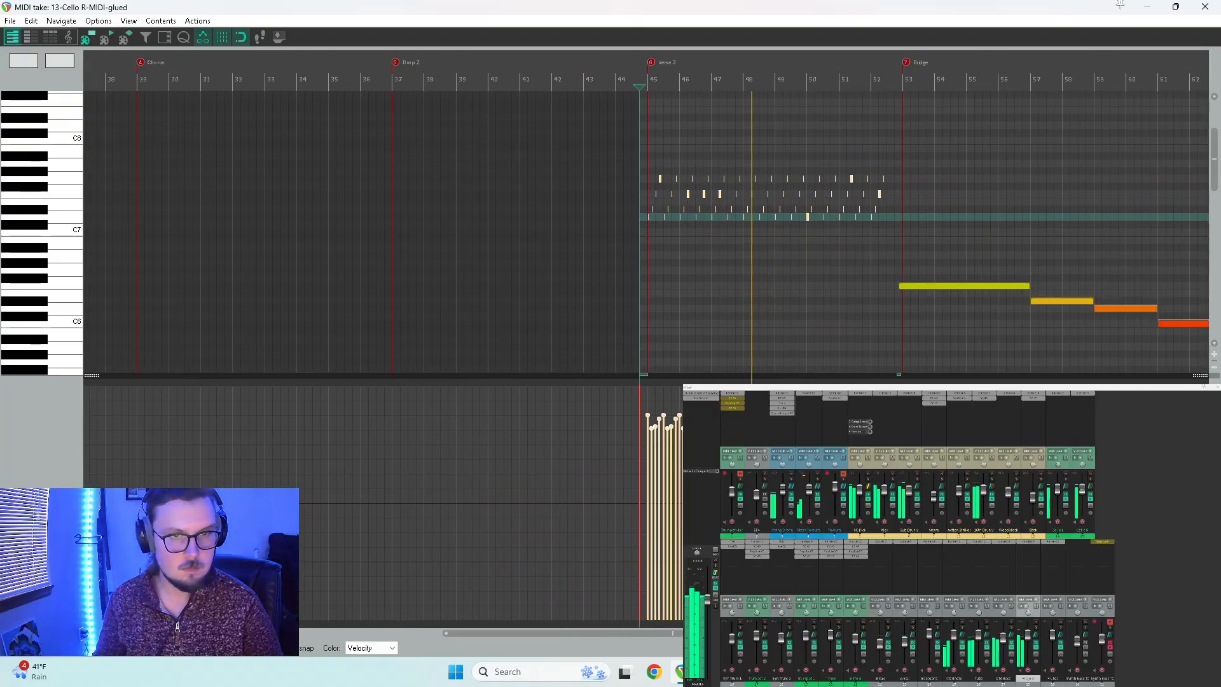
pyautogui.moveTo(663, 414); pyautogui.dragTo(663, 463)
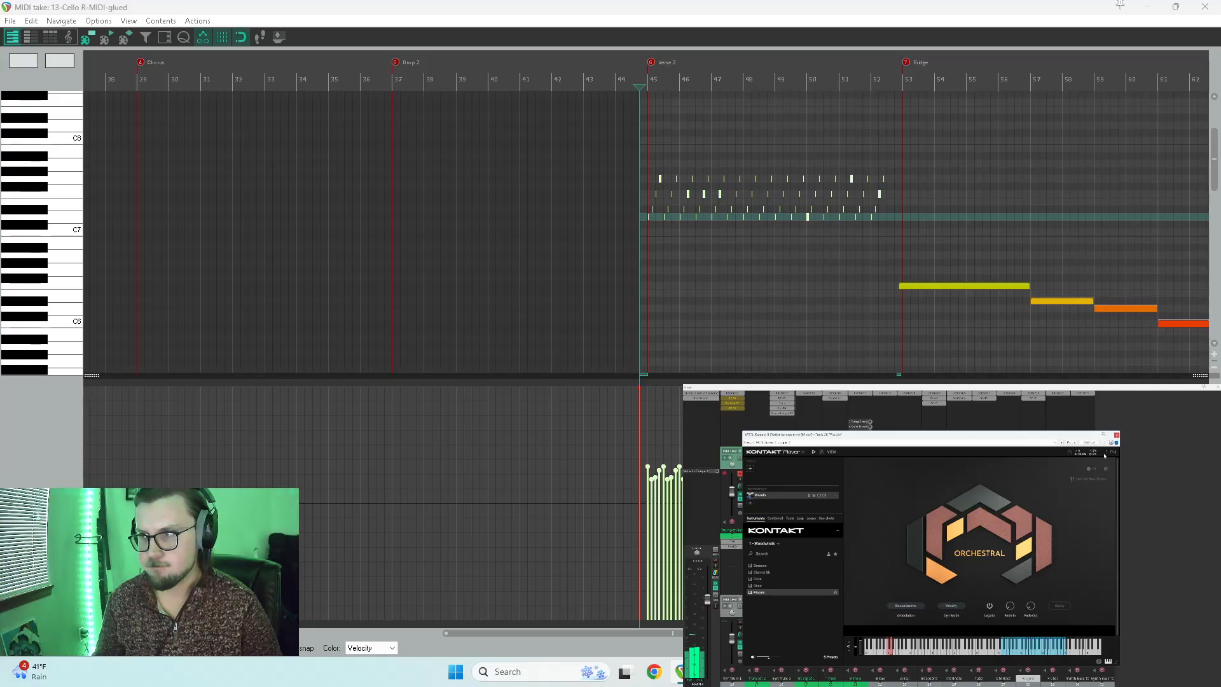
# Step: Audition the softened Piccolo pattern and check its Kontakt instrument, closing the instrument window again
pyautogui.click(1117, 436)
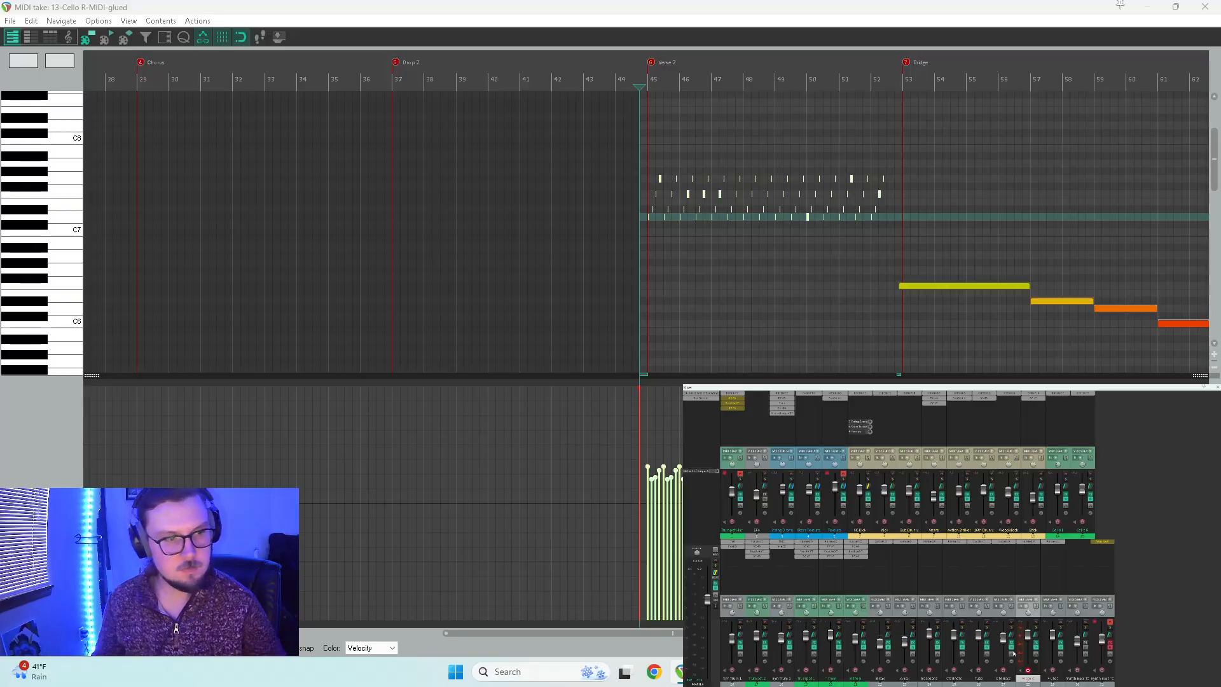
pyautogui.press('space')
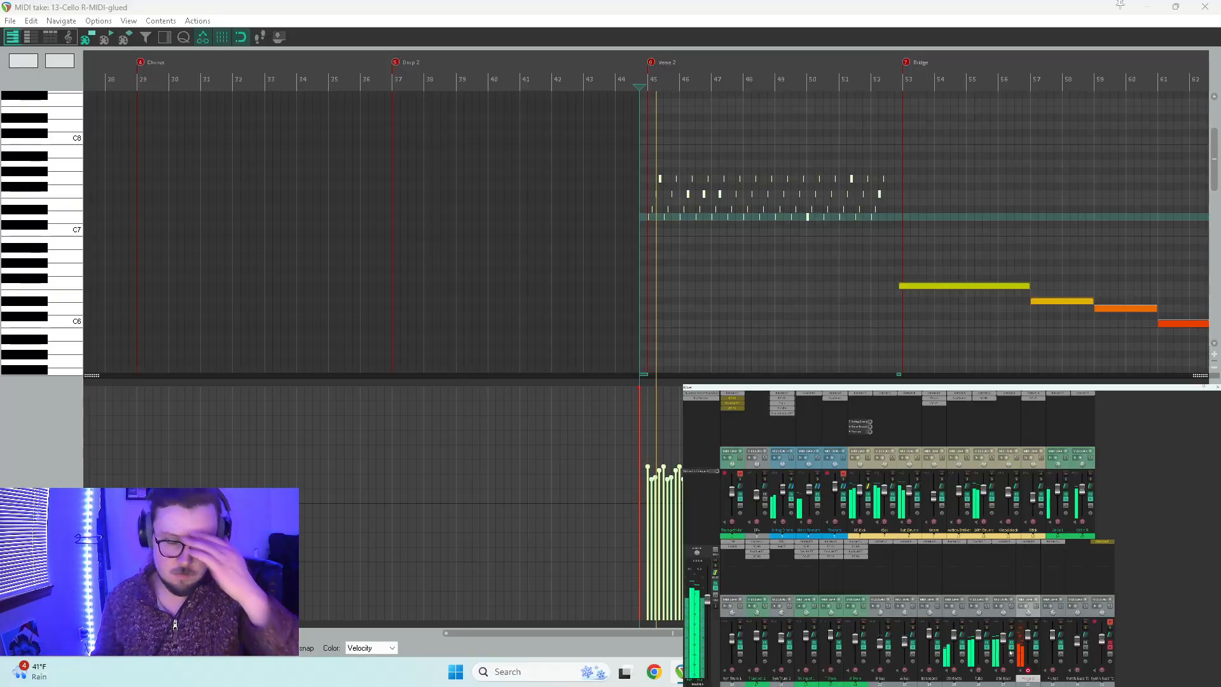
pyautogui.click(1031, 543)
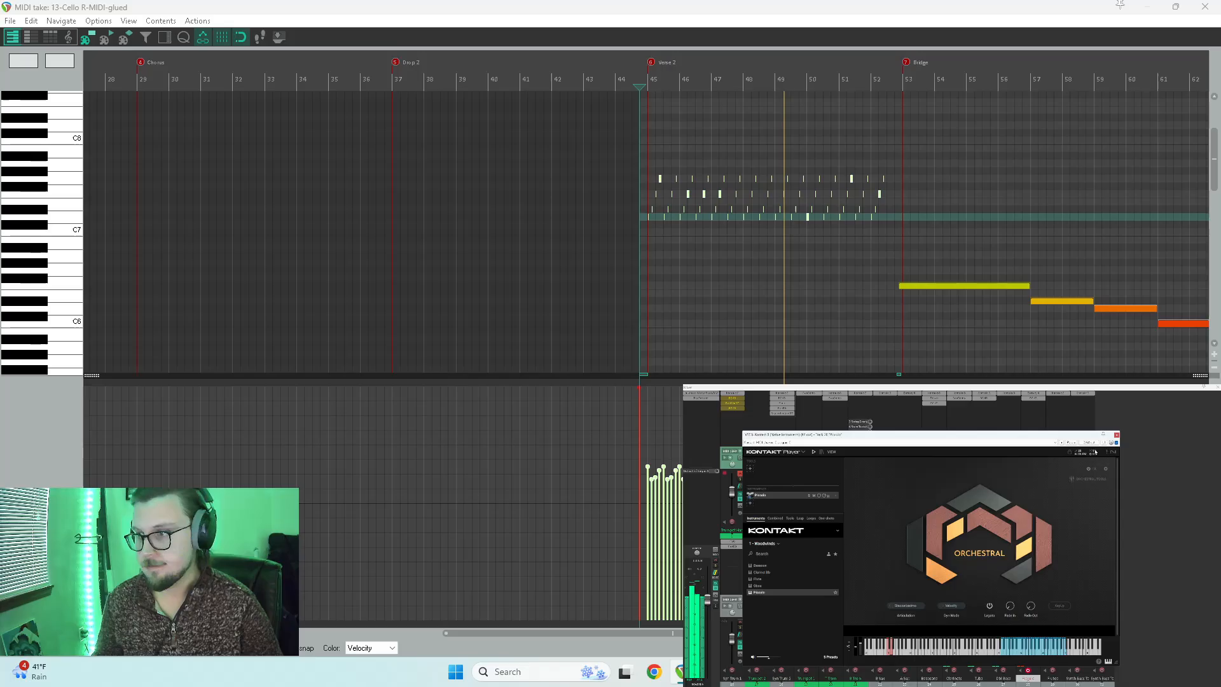
pyautogui.click(1115, 435)
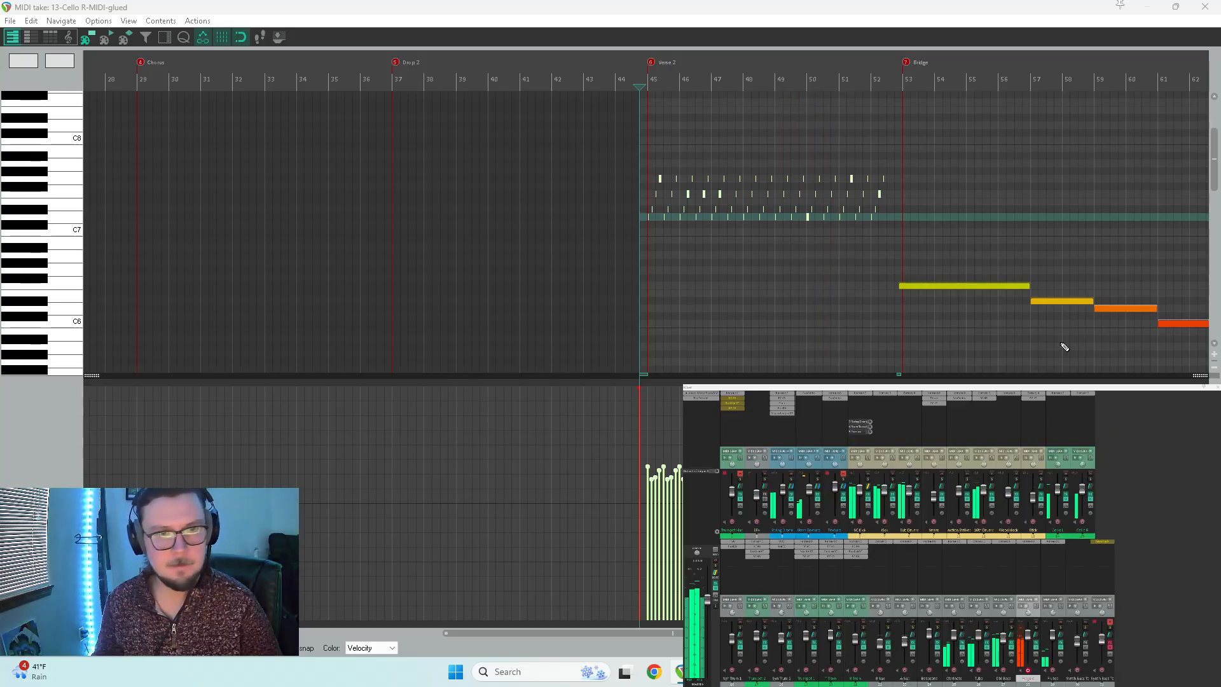
# Step: Reduce the Verse 2 pattern's velocities further to around mid-range and replay the passage
pyautogui.moveTo(663, 467); pyautogui.dragTo(663, 512)
pyautogui.press('space')
pyautogui.press('space')
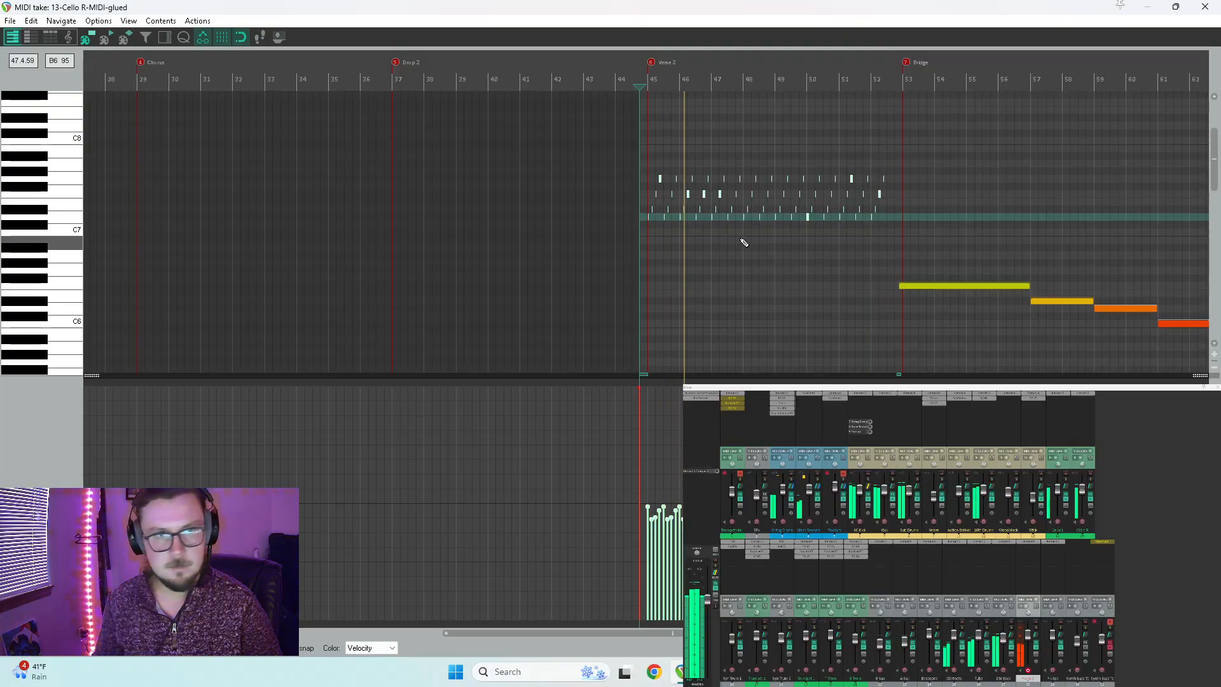
# Step: Select the D0 keyswitch note just before Verse 2 and play from it to check the articulation
pyautogui.scroll(5, 743, 242)
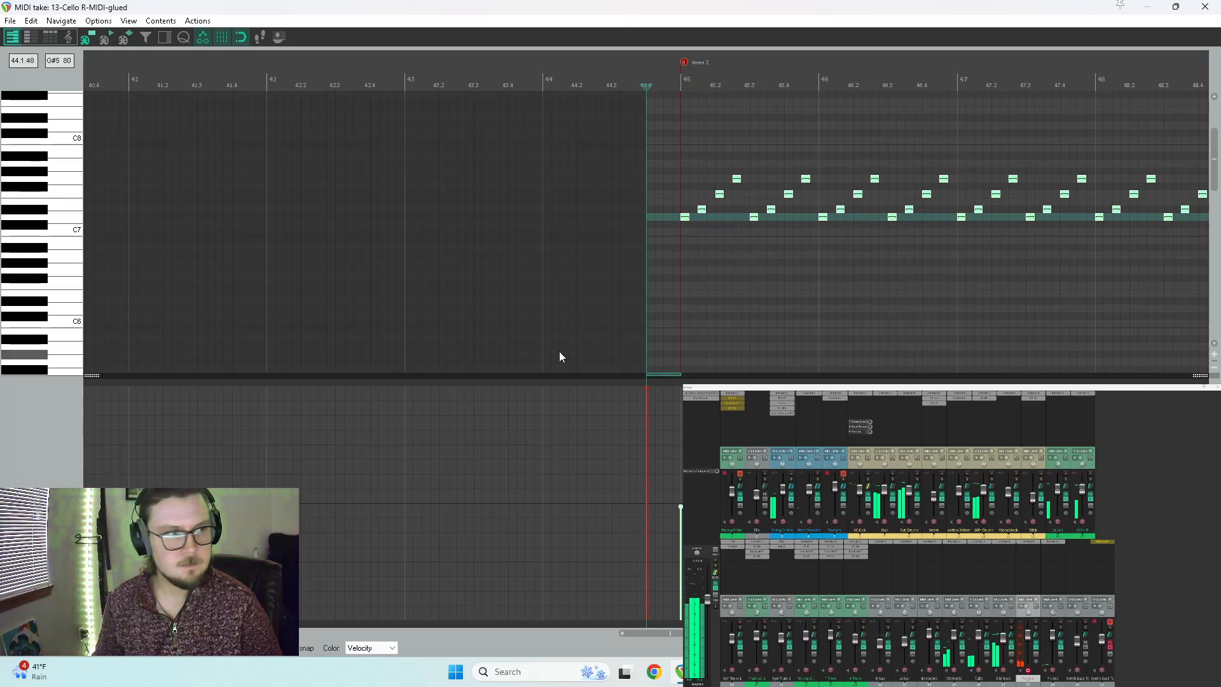
pyautogui.scroll(-10, 11, 284)
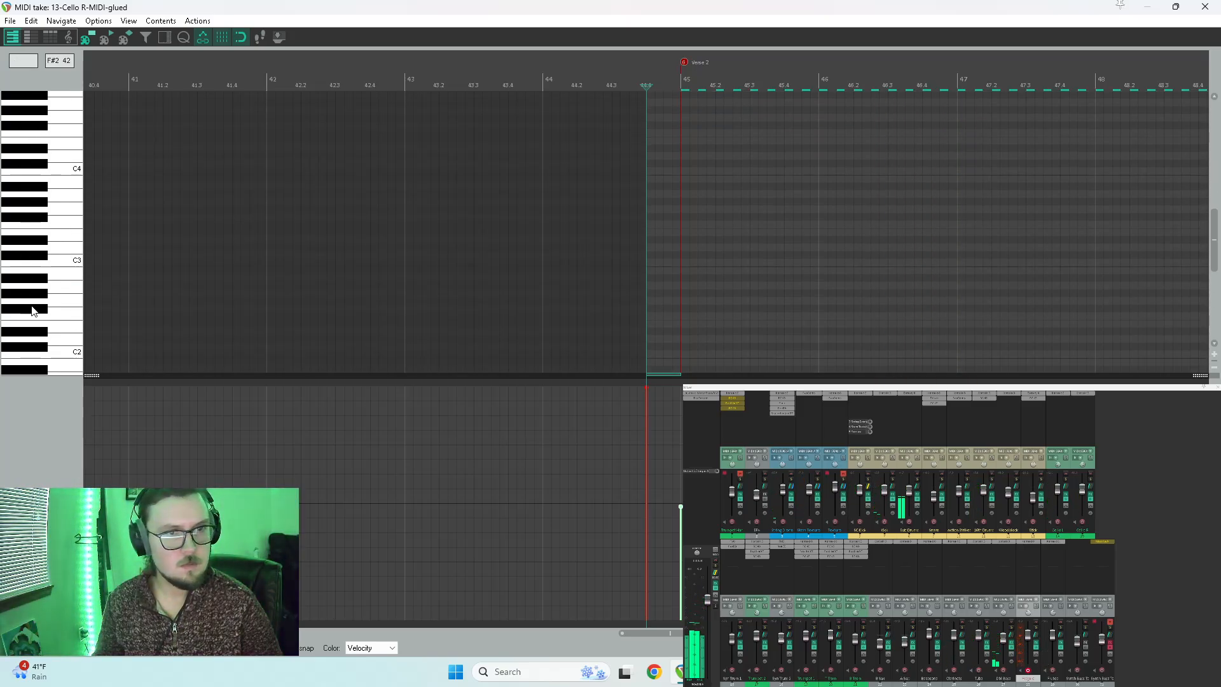
pyautogui.scroll(-3, 37, 323)
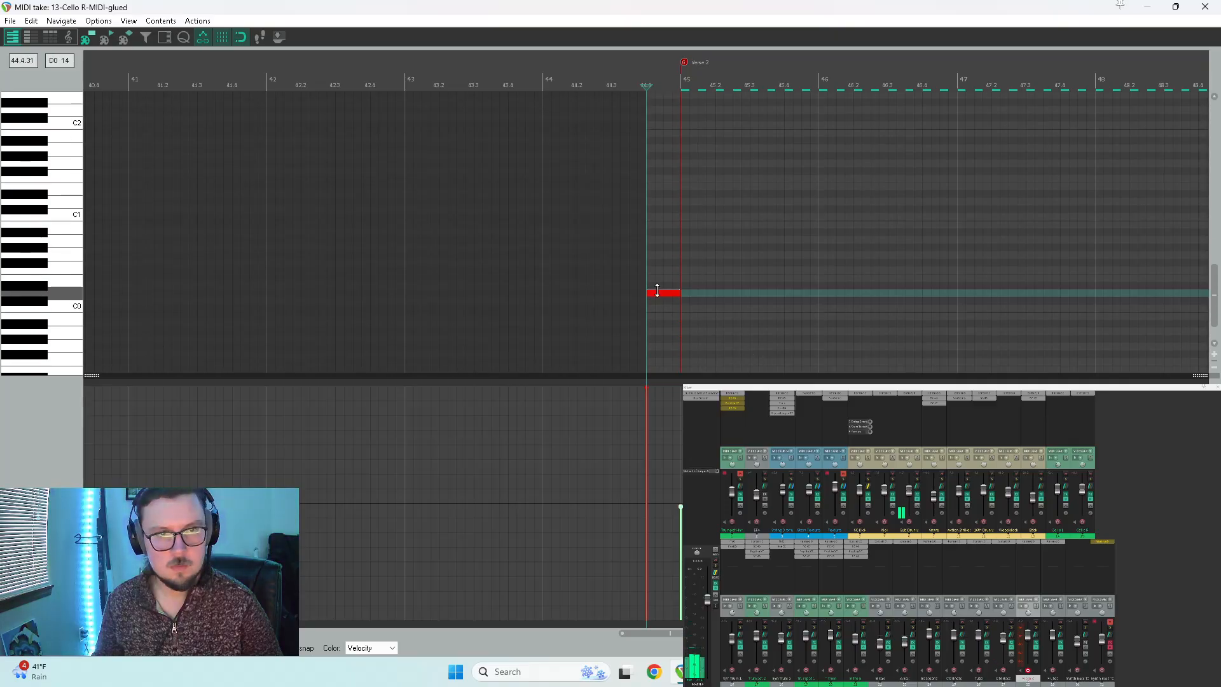
pyautogui.press('space')
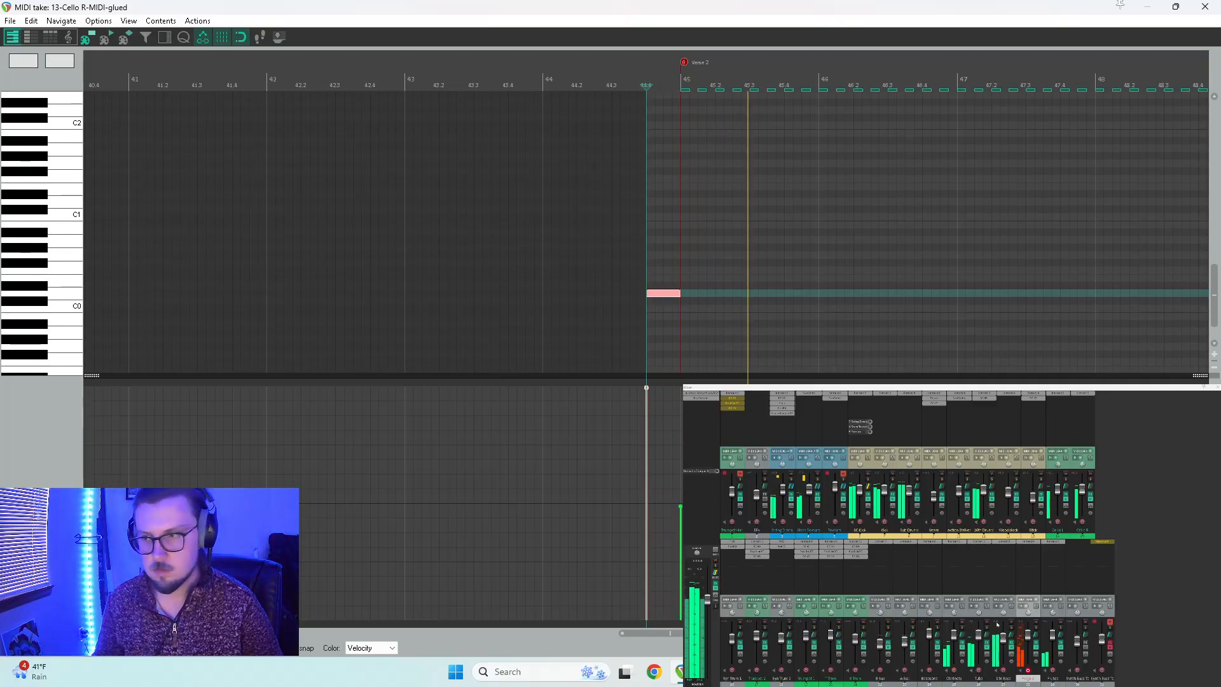
pyautogui.moveTo(662, 295)
pyautogui.mouseDown()
pyautogui.moveTo(658, 280)
pyautogui.moveTo(650, 308)
pyautogui.moveTo(665, 293)
pyautogui.mouseUp()
pyautogui.press('space')
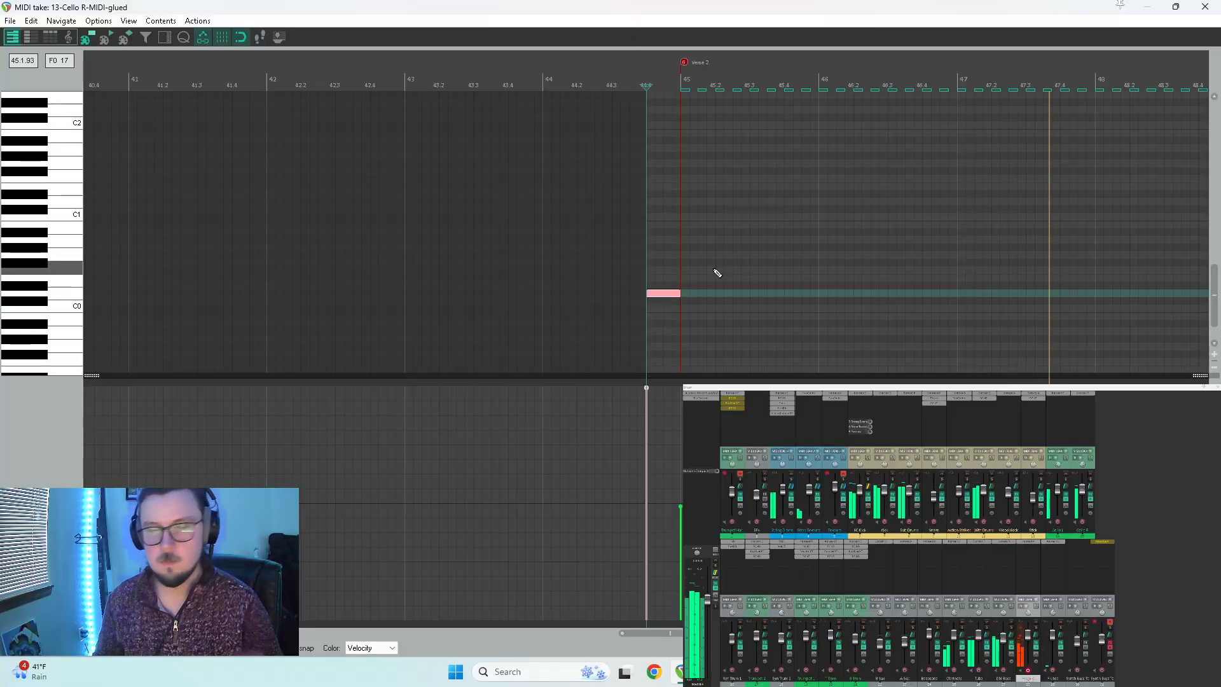
# Step: Close the MIDI editor and listen to the arrangement from the start of Verse 2
pyautogui.scroll(-6, 795, 258)
pyautogui.scroll(3, 755, 241)
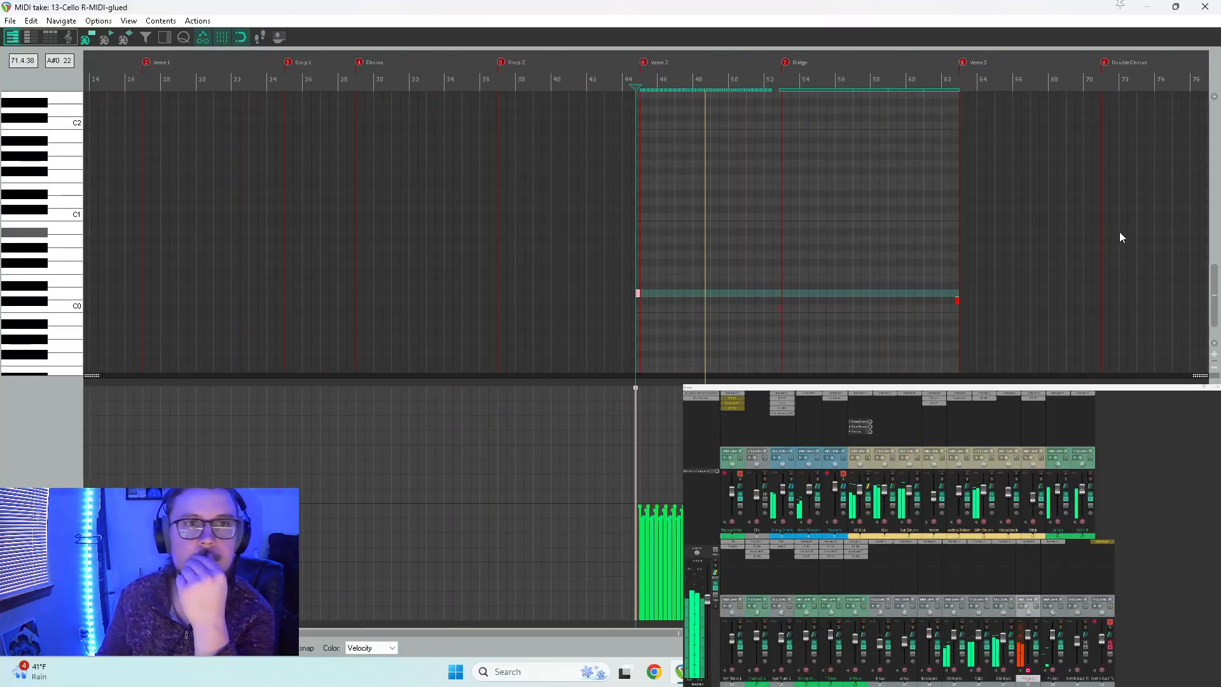
pyautogui.click(1203, 7)
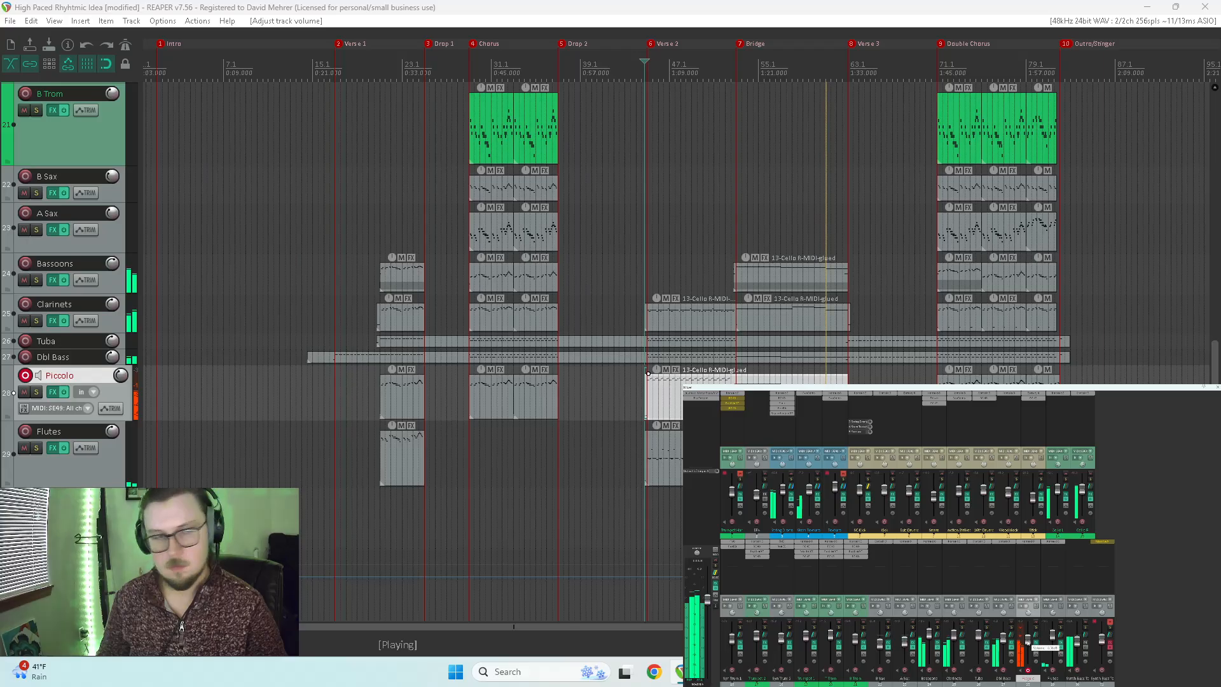
pyautogui.click(651, 510)
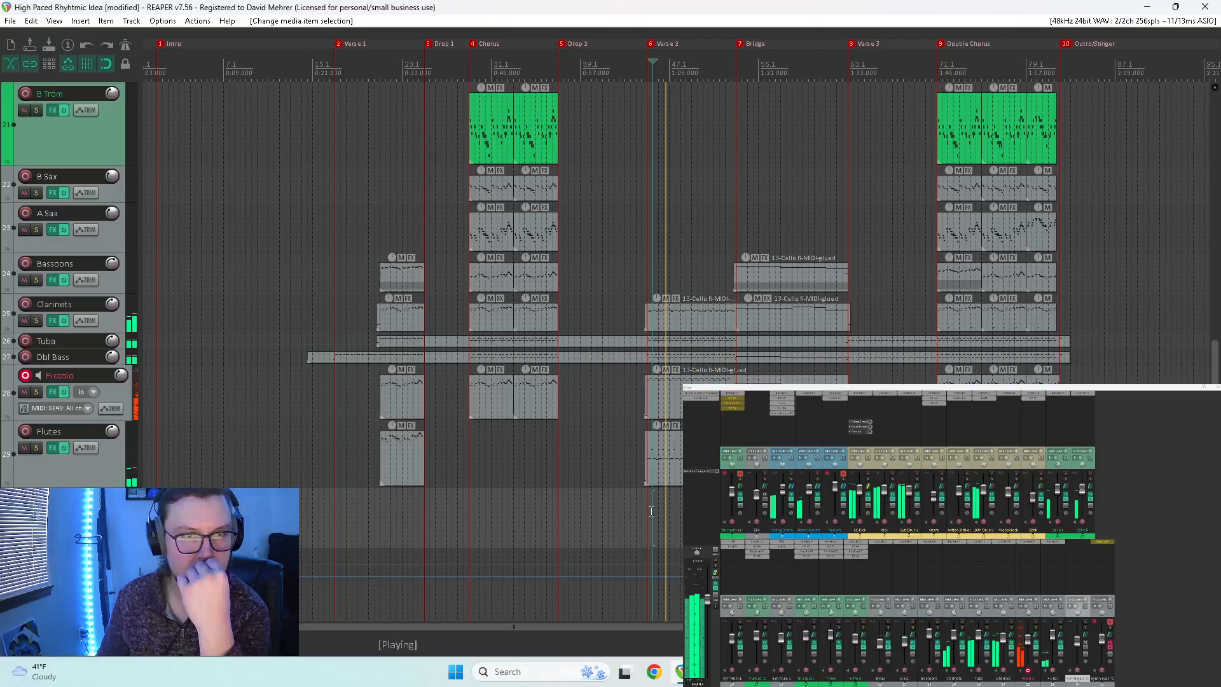
pyautogui.click(641, 513)
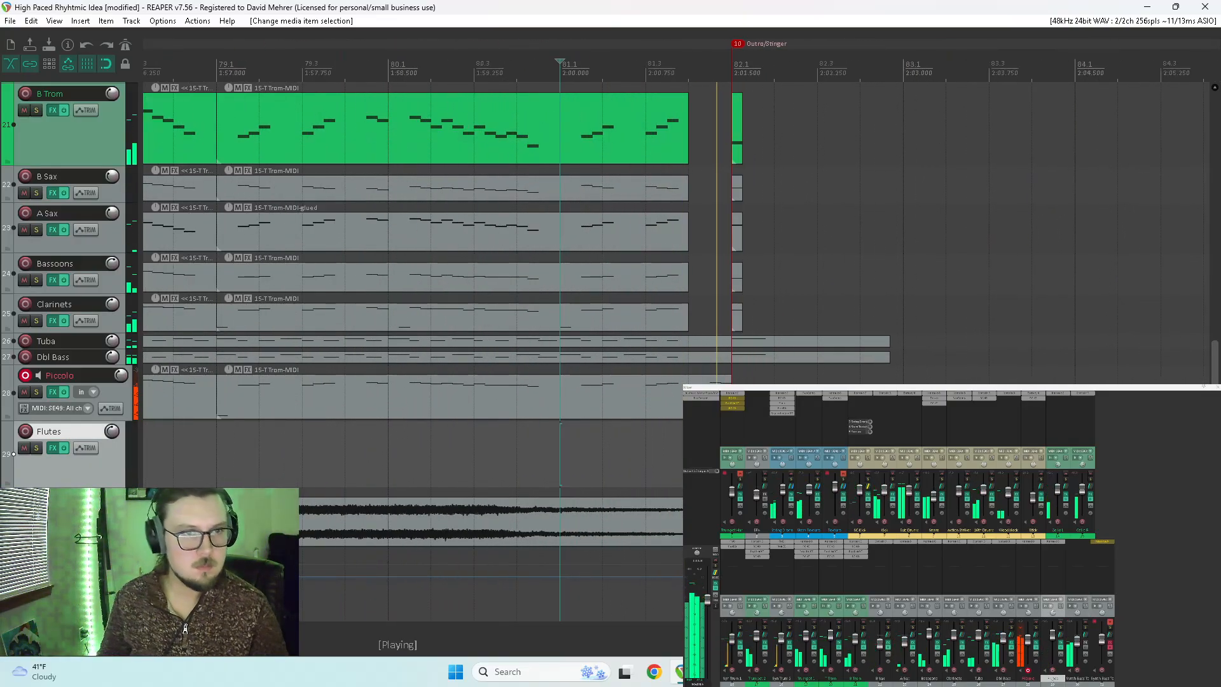
# Step: Trim the Piccolo's last Double Chorus item to end with the other wind parts and play the ending
pyautogui.press('space')
pyautogui.press('space')
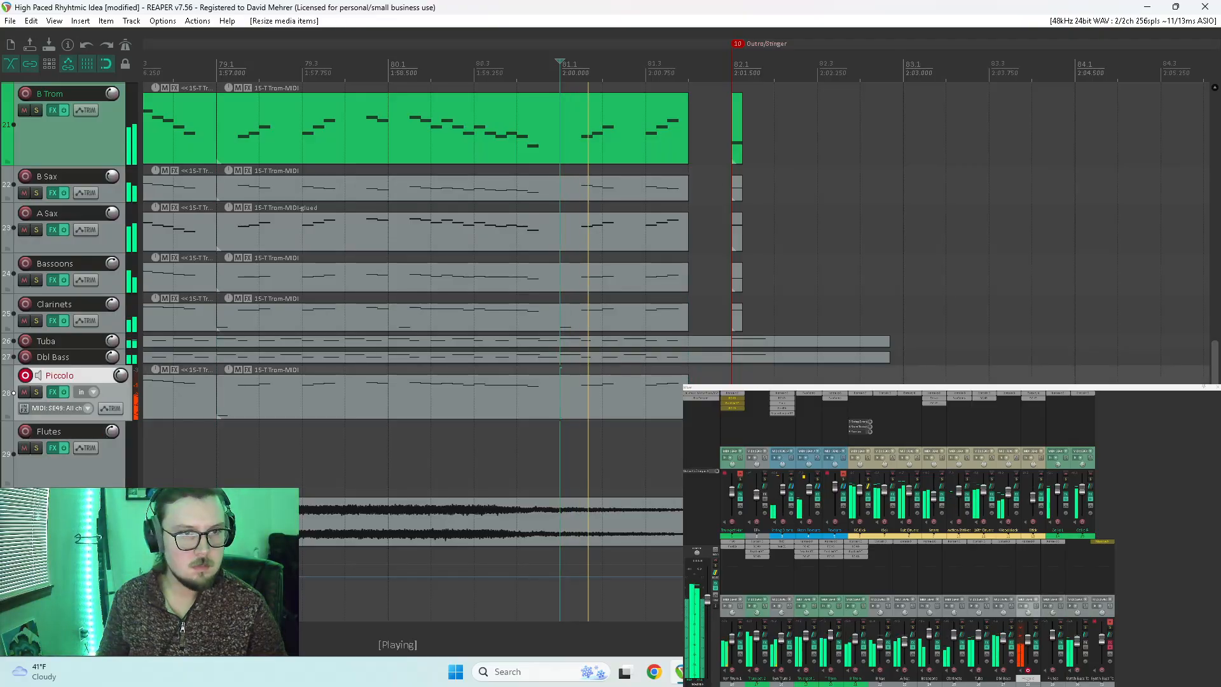
pyautogui.scroll(-4, 625, 419)
pyautogui.press('space')
pyautogui.scroll(-3, 643, 420)
pyautogui.press('space')
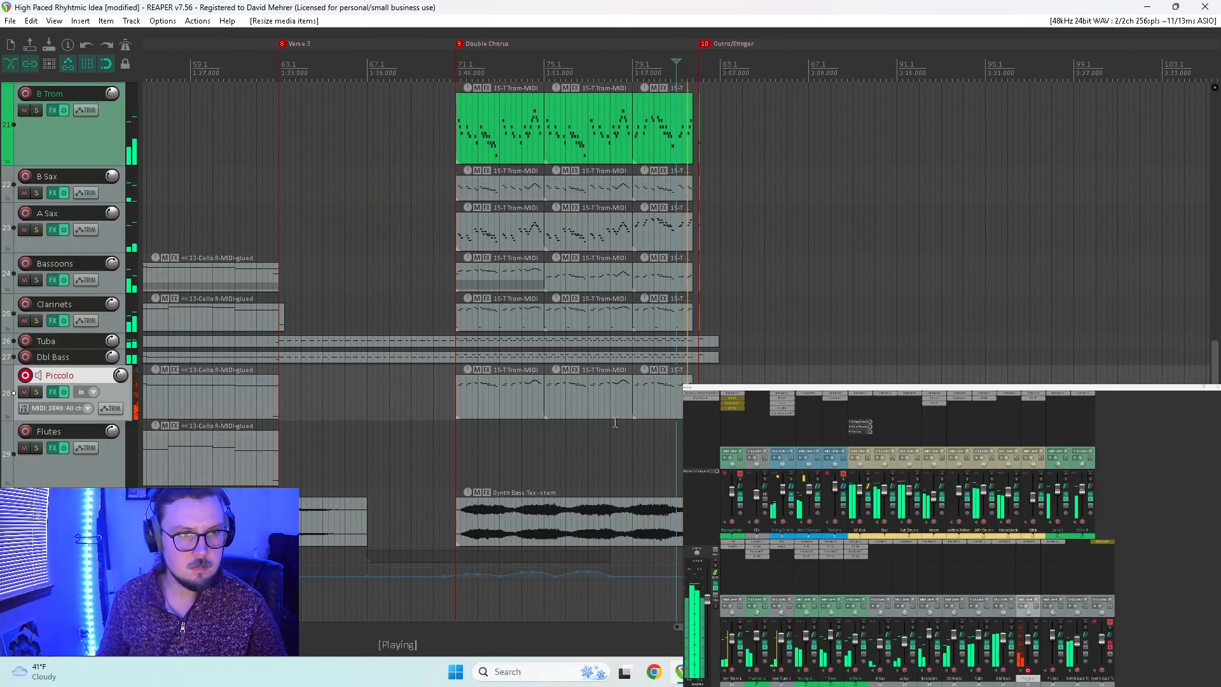
pyautogui.scroll(-8, 395, 455)
pyautogui.press('space')
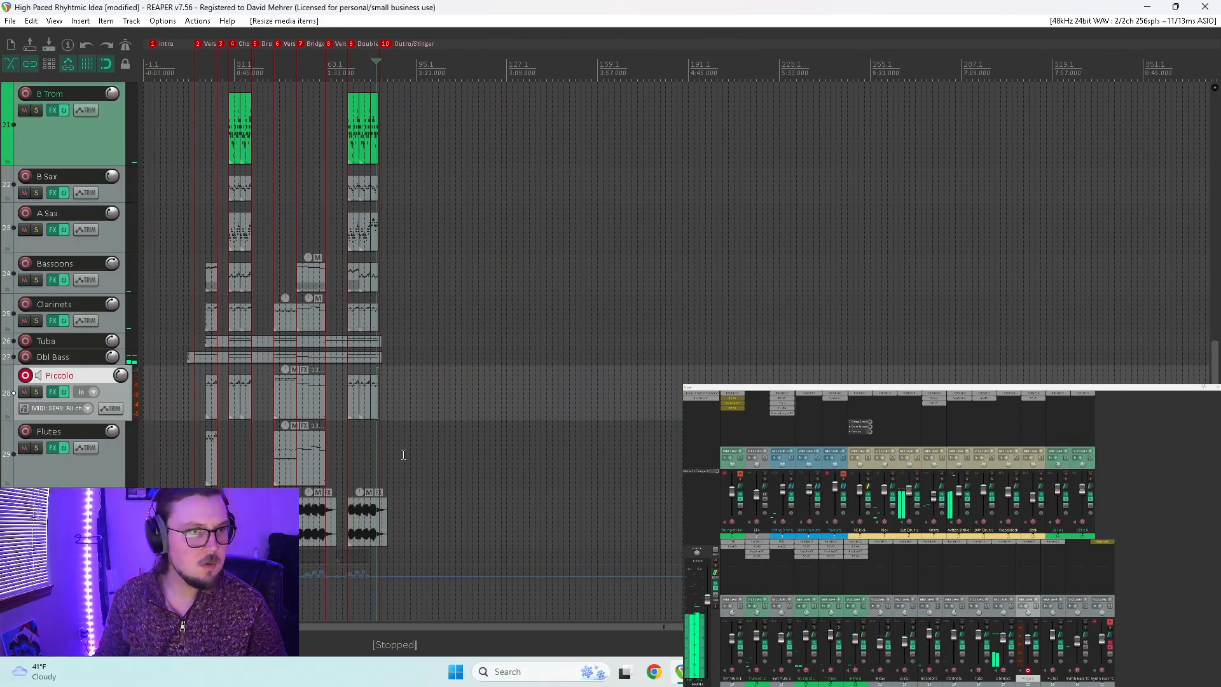
# Step: Copy the Flutes item before Drop 1 through the Chorus and Double Chorus, trimming the last copy to match the other parts
pyautogui.scroll(5, 332, 463)
pyautogui.scroll(-3, 340, 493)
pyautogui.moveTo(243, 453); pyautogui.dragTo(478, 453)
pyautogui.click(492, 442)
pyautogui.scroll(5, 493, 443)
pyautogui.moveTo(674, 450); pyautogui.dragTo(645, 459)
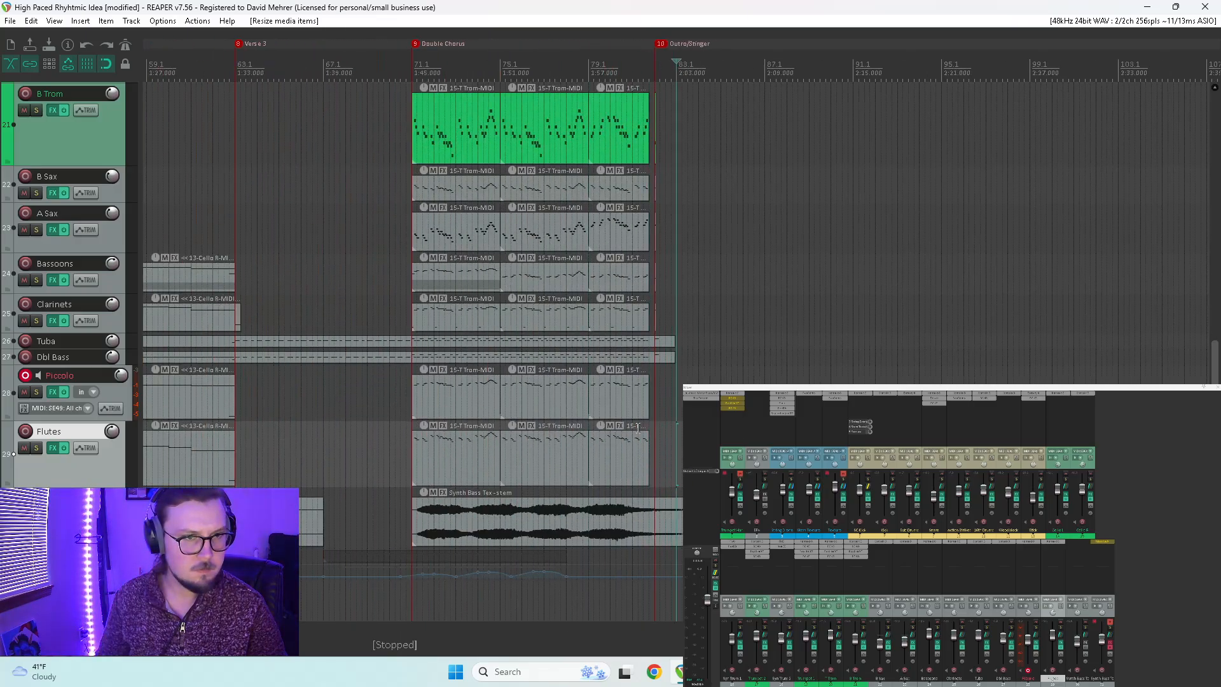
# Step: Play the end of the Double Chorus and disarm the Piccolo track for recording
pyautogui.press('space')
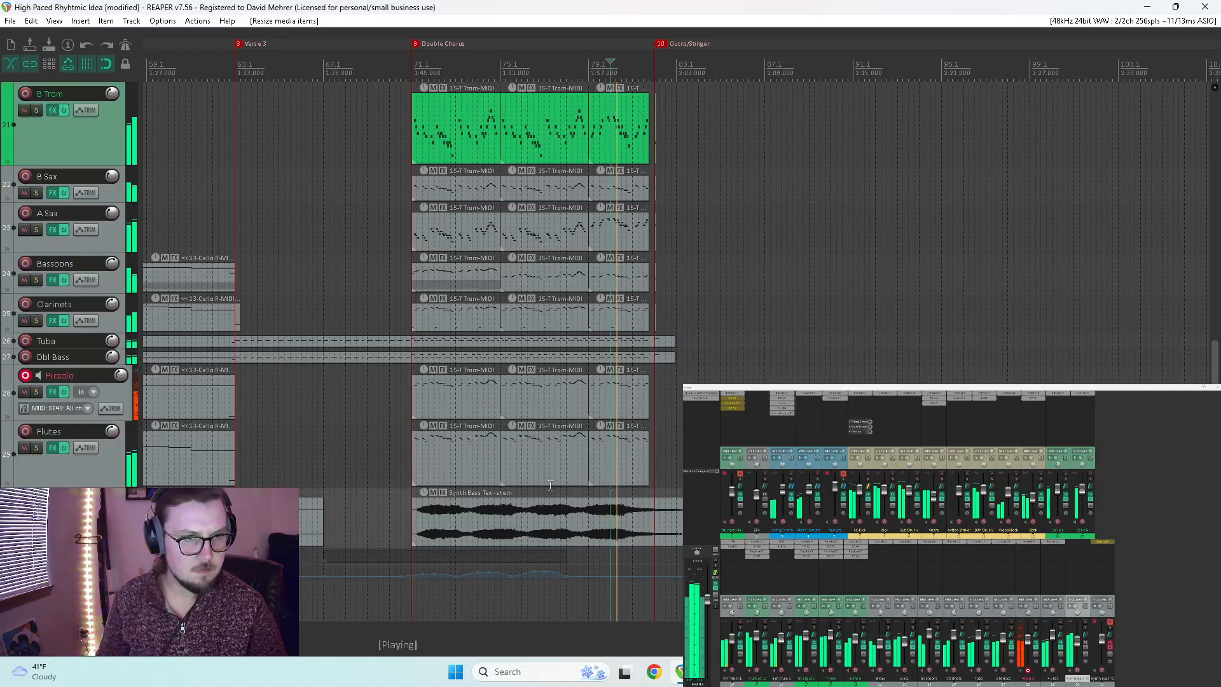
pyautogui.scroll(-5, 377, 461)
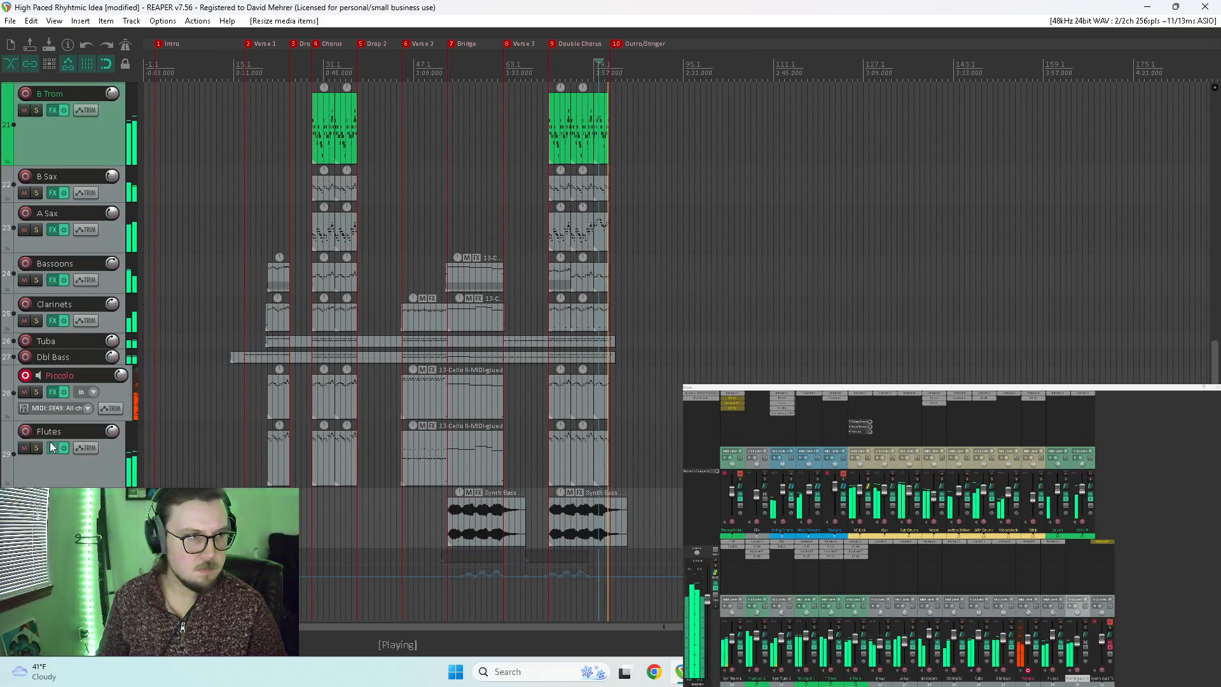
pyautogui.click(26, 375)
pyautogui.press('space')
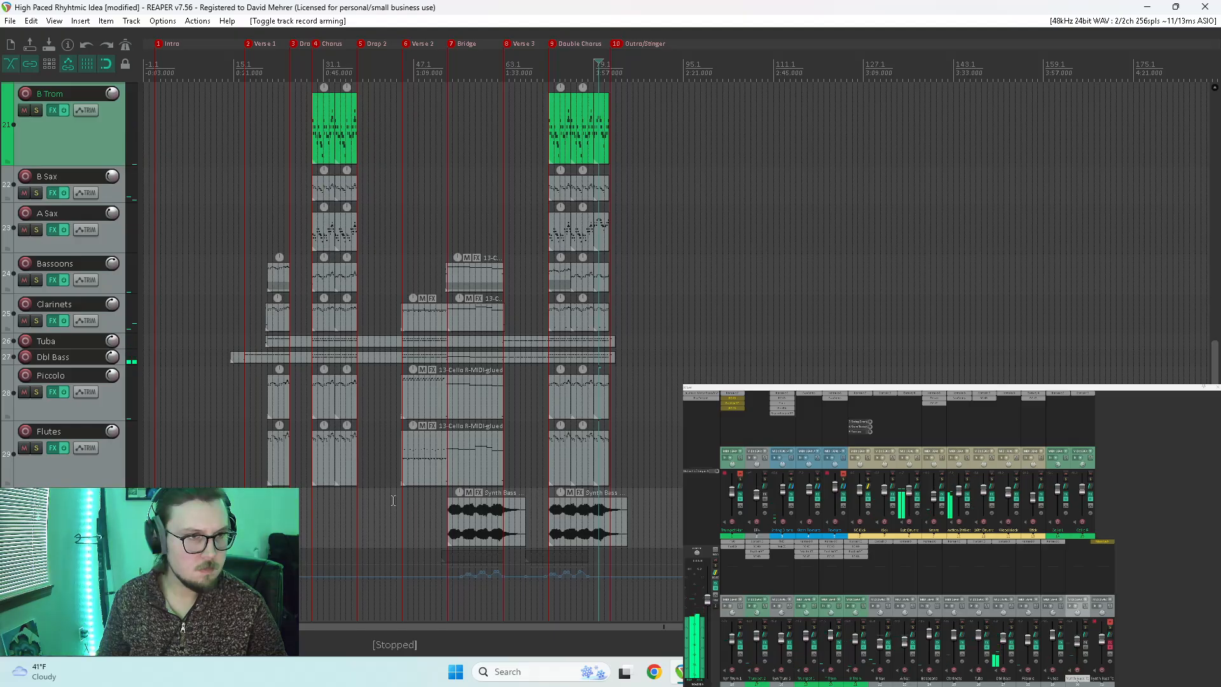
# Step: Play from just before Verse 2, solo the Flutes track, and stop playback
pyautogui.click(393, 500)
pyautogui.press('space')
pyautogui.scroll(5, 442, 484)
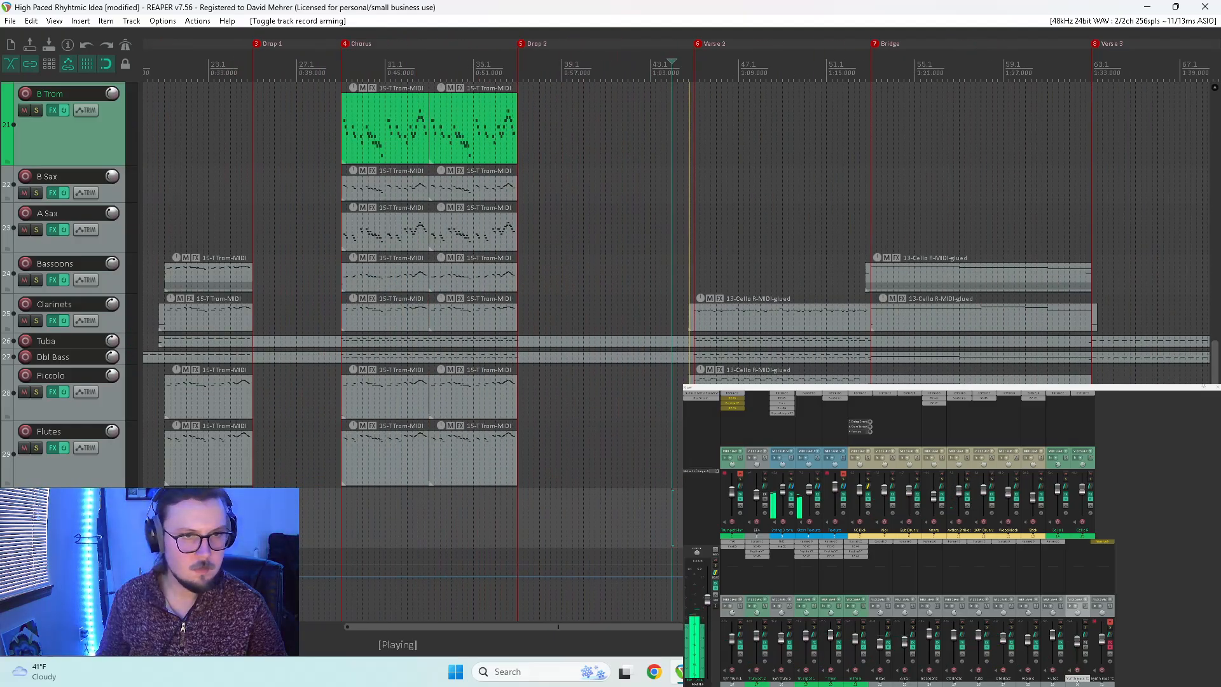
pyautogui.click(36, 448)
pyautogui.press('space')
# Step: Open the Flutes' Verse 2 item and delete all its short pattern notes before the Bridge
pyautogui.doubleClick(712, 453)
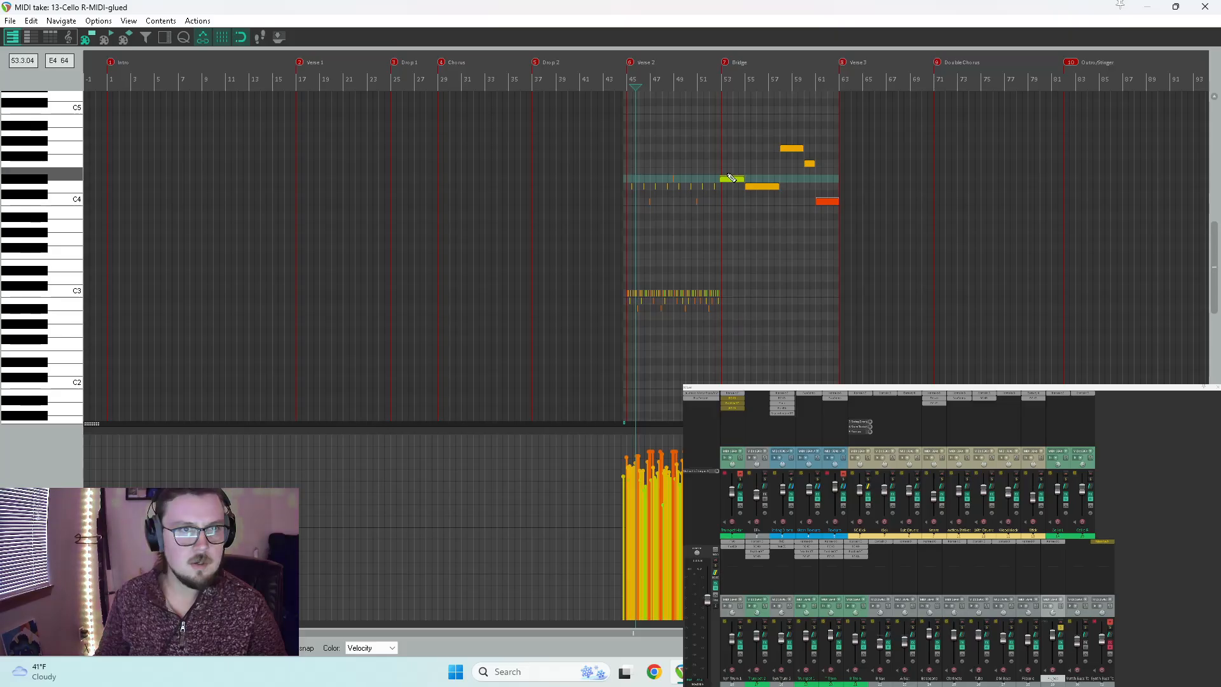
pyautogui.moveTo(734, 277); pyautogui.dragTo(524, 357)
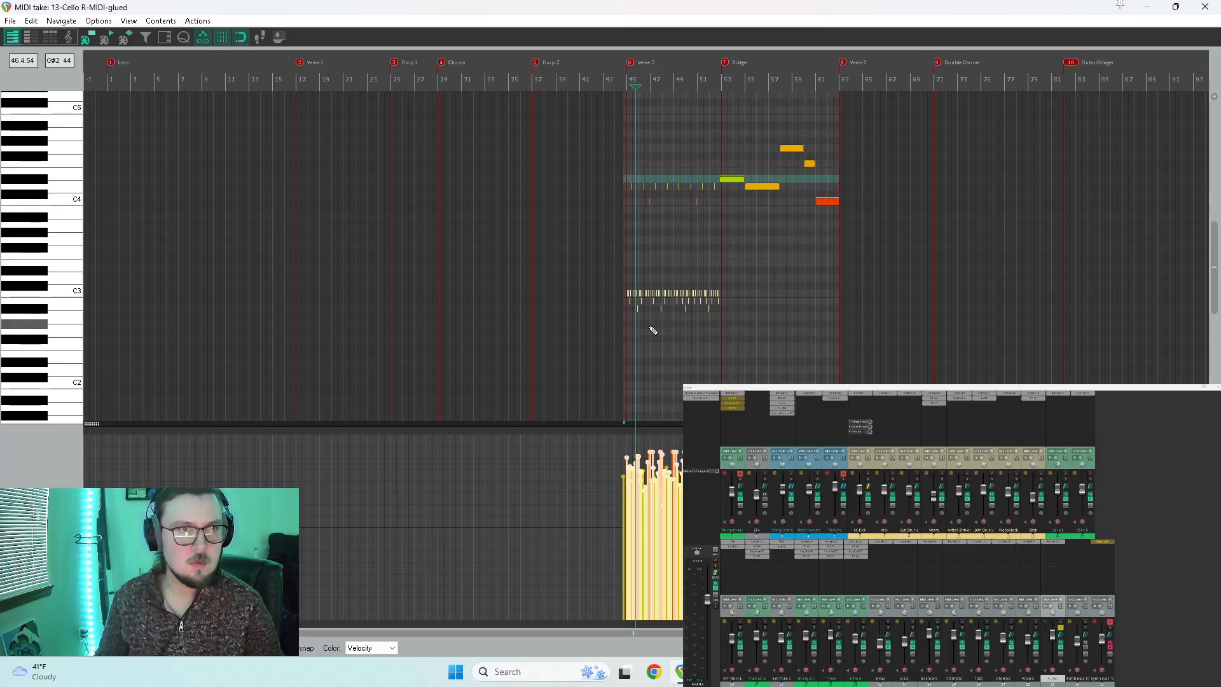
pyautogui.press('Delete')
pyautogui.moveTo(621, 161); pyautogui.dragTo(719, 216)
pyautogui.press('Delete')
# Step: Raise the C#0 keyswitch notes at the start and end of the Flutes item to D0
pyautogui.scroll(-5, 45, 345)
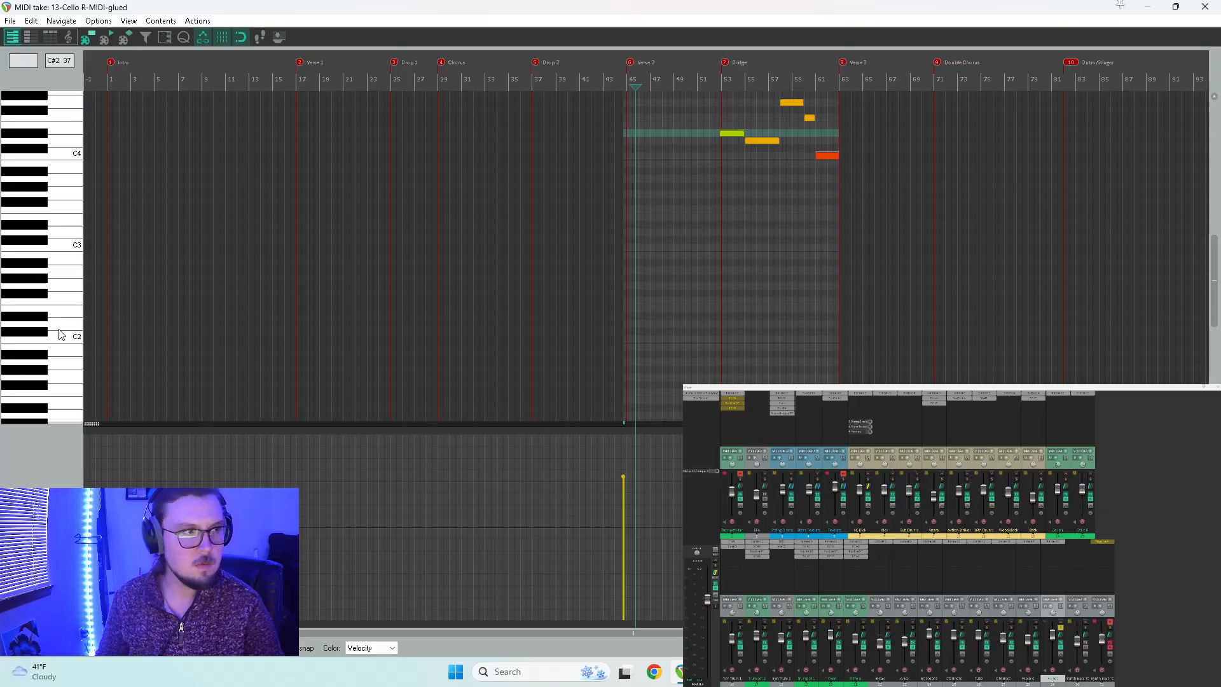
pyautogui.scroll(-1, 45, 345)
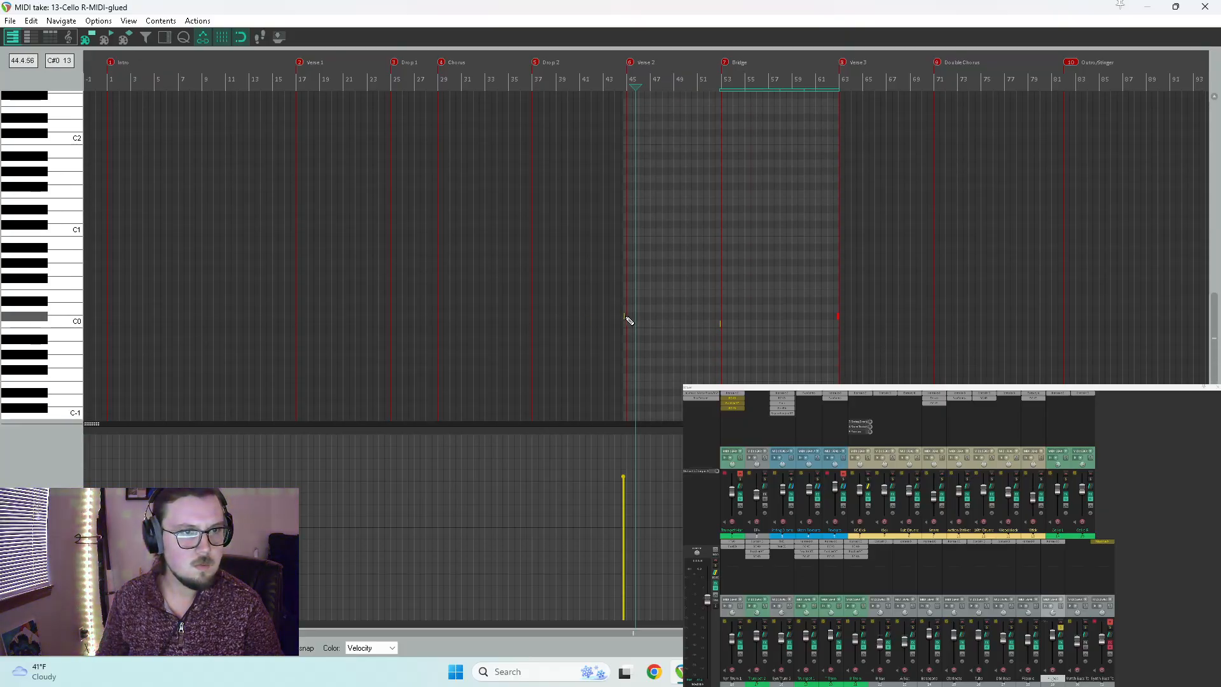
pyautogui.moveTo(857, 313); pyautogui.dragTo(590, 321)
pyautogui.scroll(3, 591, 319)
pyautogui.press('j')
pyautogui.scroll(-3, 915, 336)
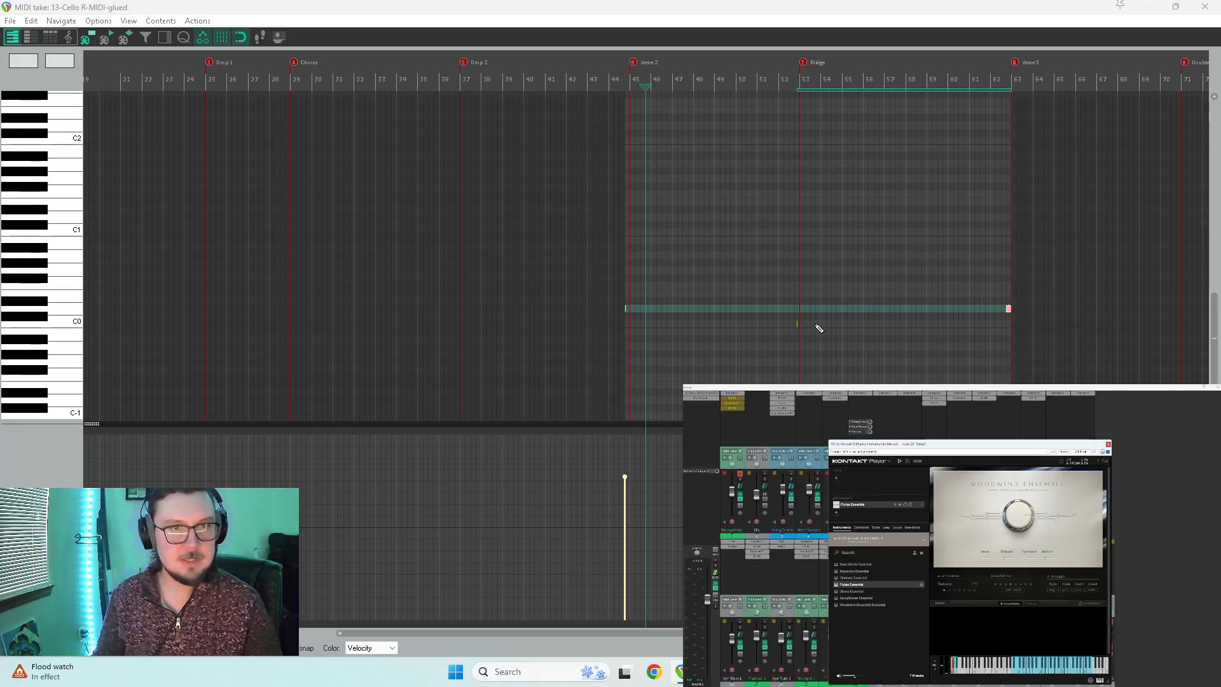
# Step: Play from just before the Bridge and raise the keyswitch note preceding it to C#0
pyautogui.click(795, 316)
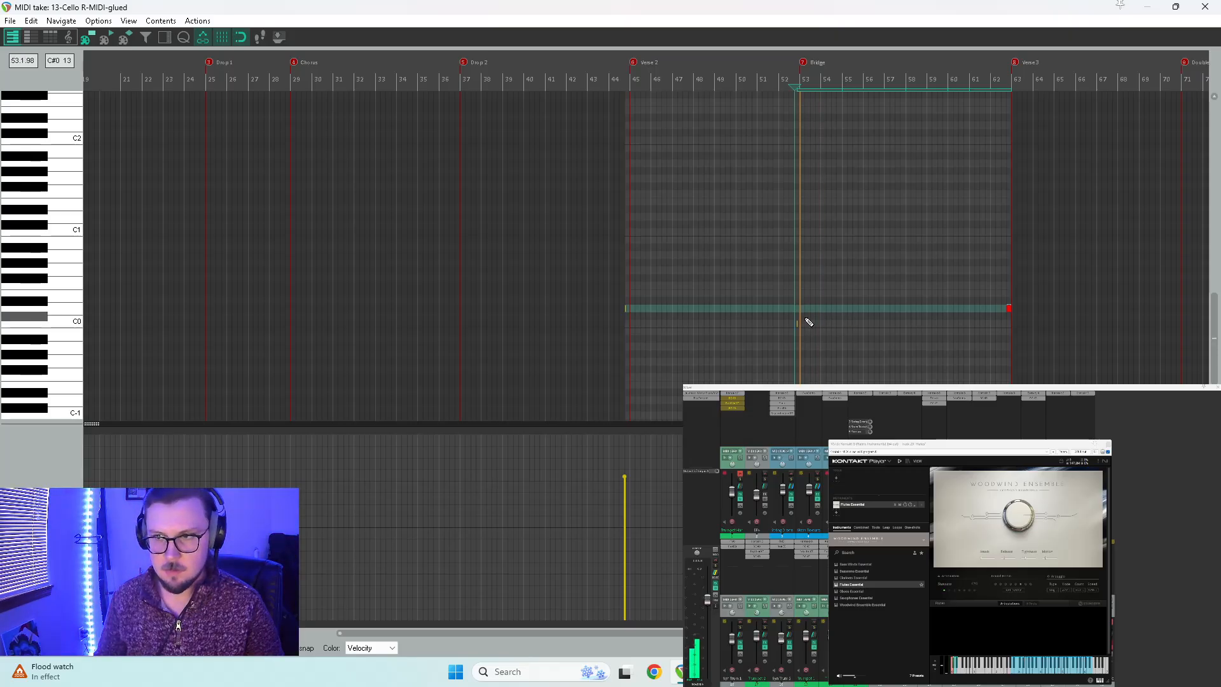
pyautogui.press('space')
pyautogui.click(796, 322)
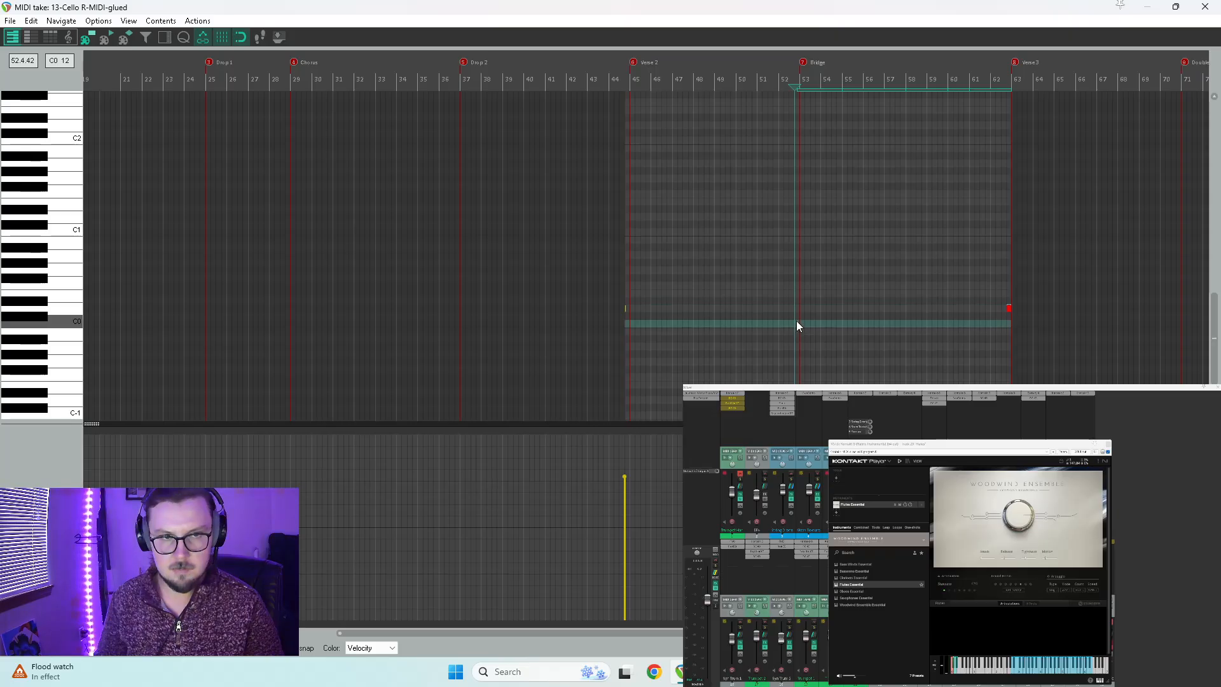
pyautogui.press('space')
pyautogui.press('space')
pyautogui.moveTo(796, 318); pyautogui.dragTo(806, 230)
# Step: Raise all keyswitch notes together, to C#1 at the item's ends and C1 before the Bridge, and play from there
pyautogui.moveTo(1051, 284); pyautogui.dragTo(552, 356)
pyautogui.scroll(6, 880, 339)
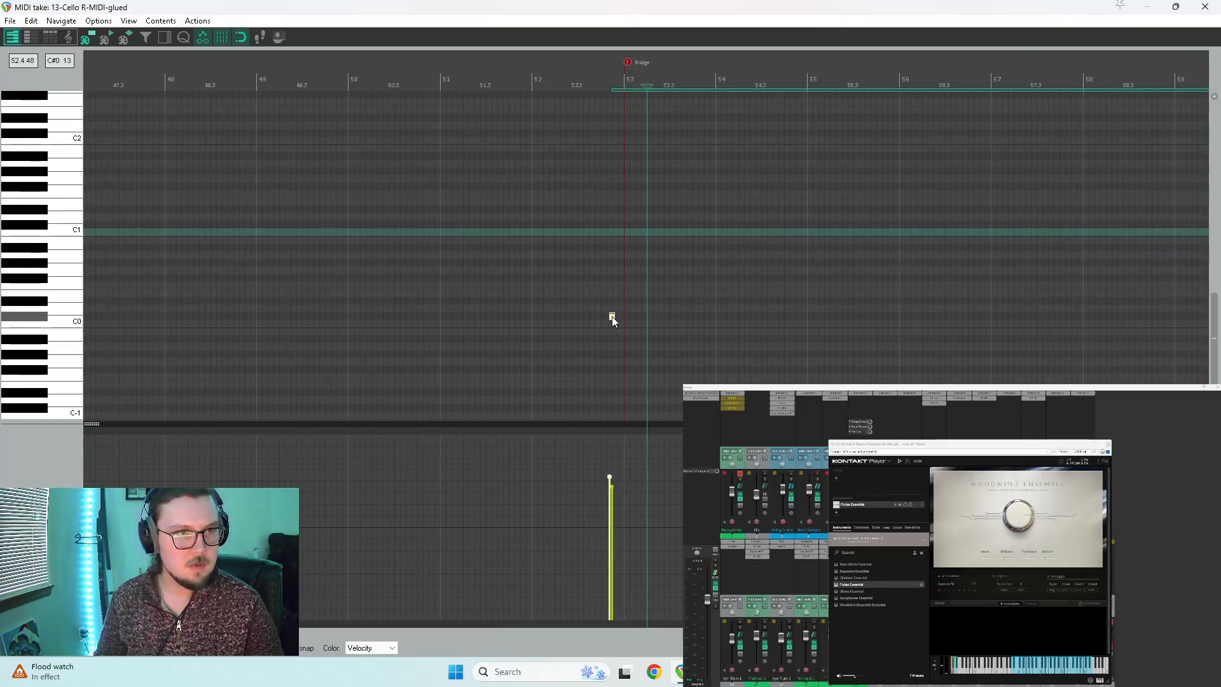
pyautogui.scroll(-5, 614, 321)
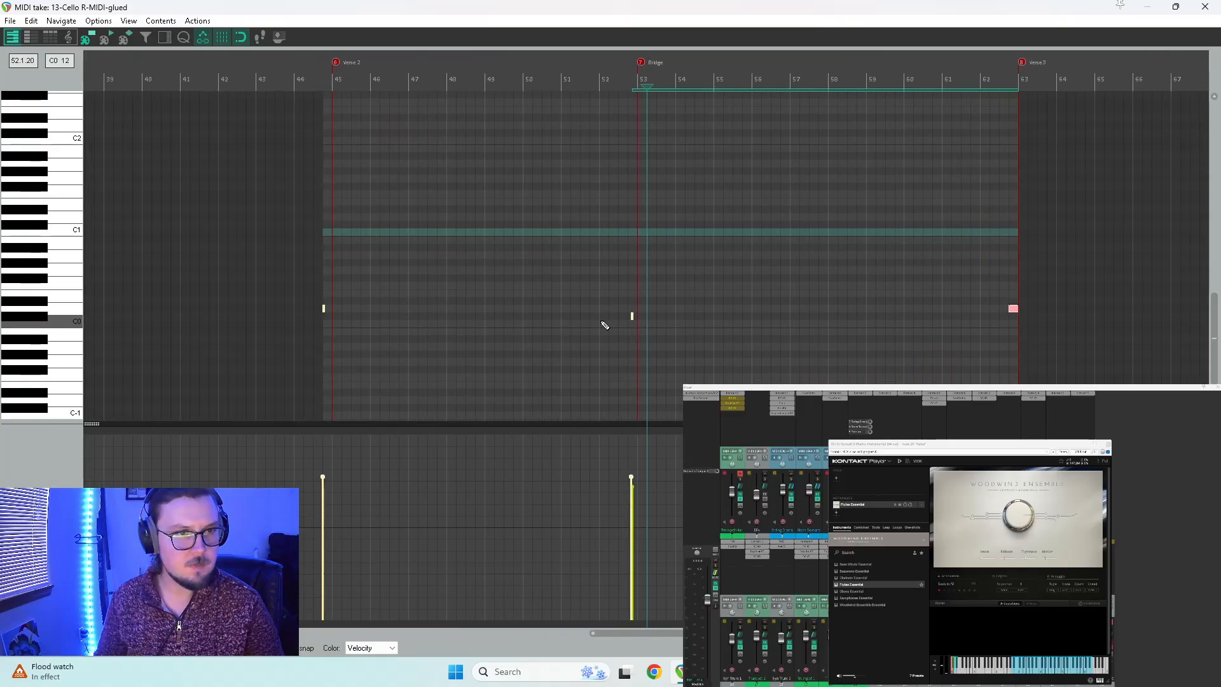
pyautogui.hotkey('ctrl', 'z')
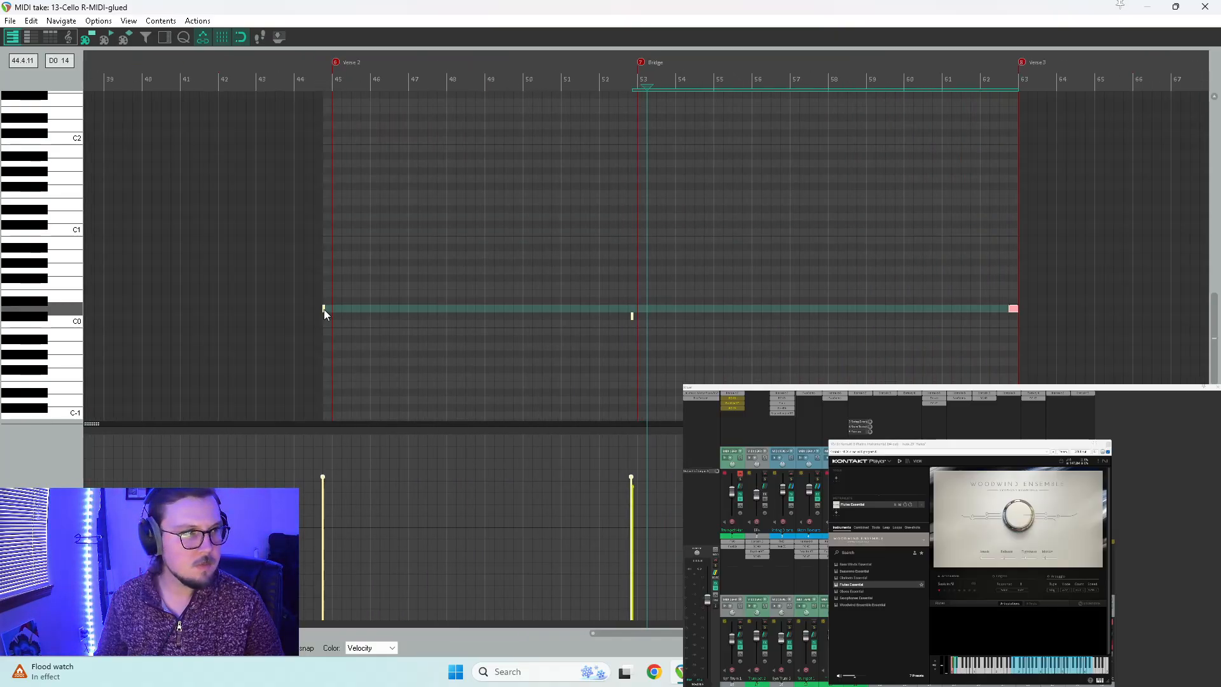
pyautogui.moveTo(323, 307); pyautogui.dragTo(322, 223)
pyautogui.press('space')
pyautogui.press('Home')
pyautogui.click(630, 252)
# Step: Raise the five long Bridge notes by two octaves, so that the last one sits on C6, auditioning after each octave
pyautogui.scroll(2, 45, 251)
pyautogui.scroll(10, 44, 251)
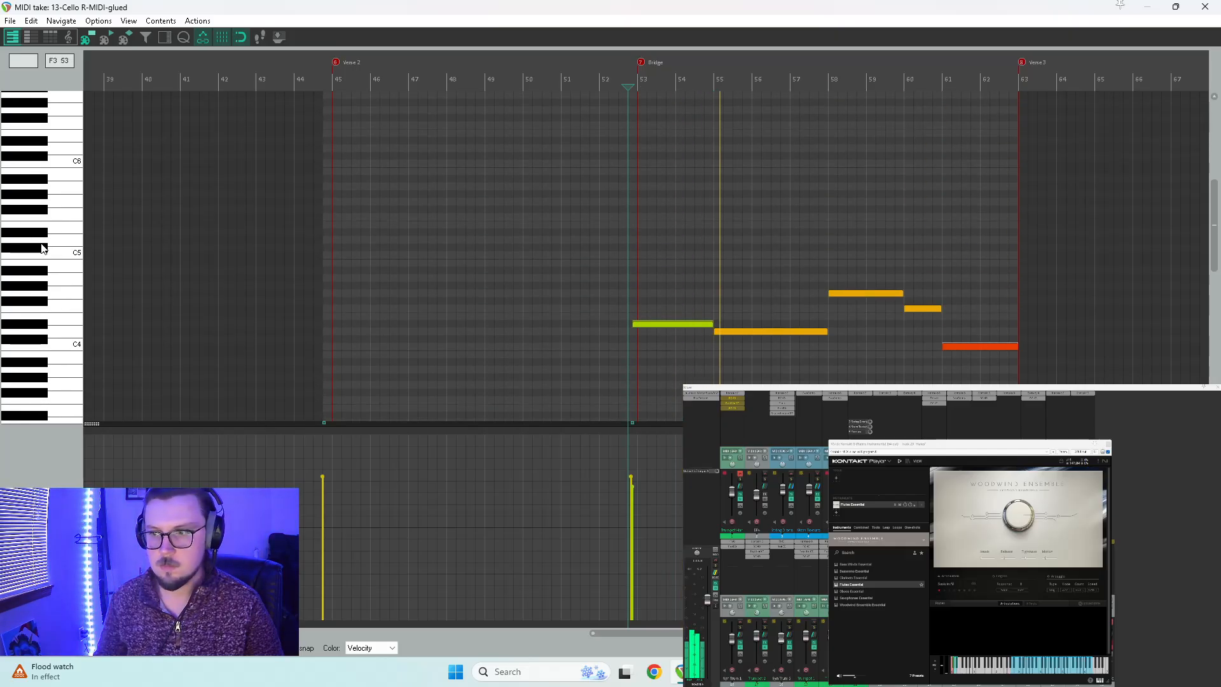
pyautogui.scroll(-3, 886, 291)
pyautogui.moveTo(856, 279); pyautogui.dragTo(641, 345)
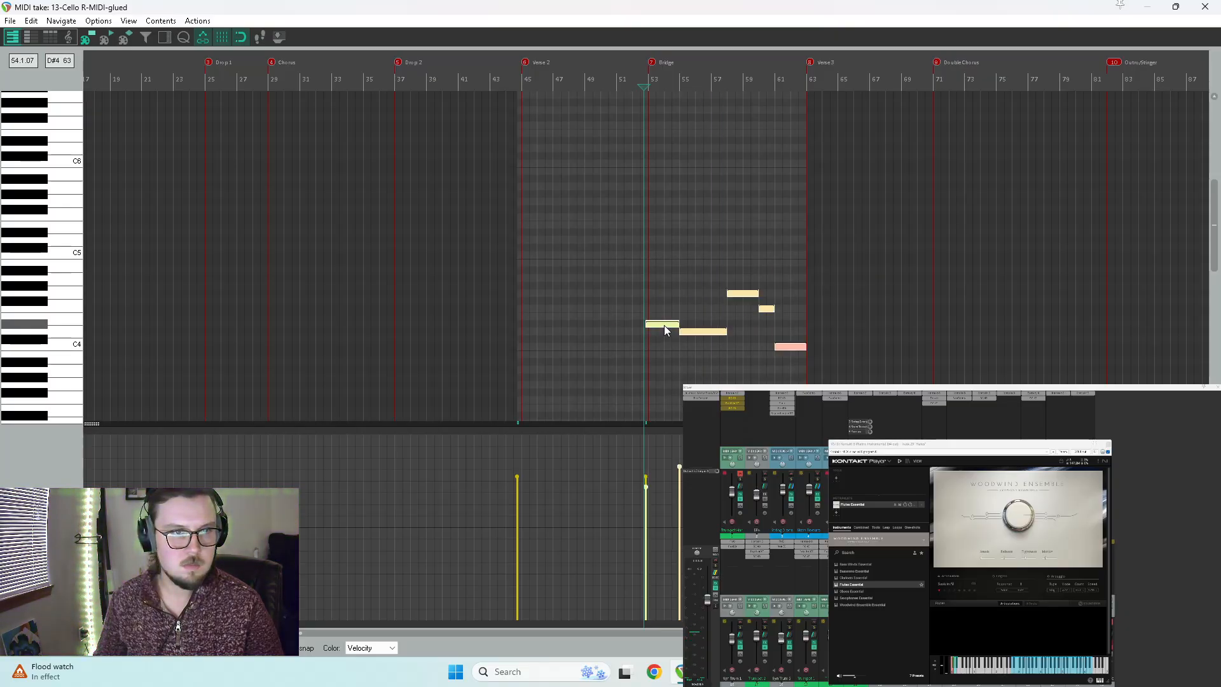
pyautogui.moveTo(784, 346); pyautogui.dragTo(788, 251)
pyautogui.press('space')
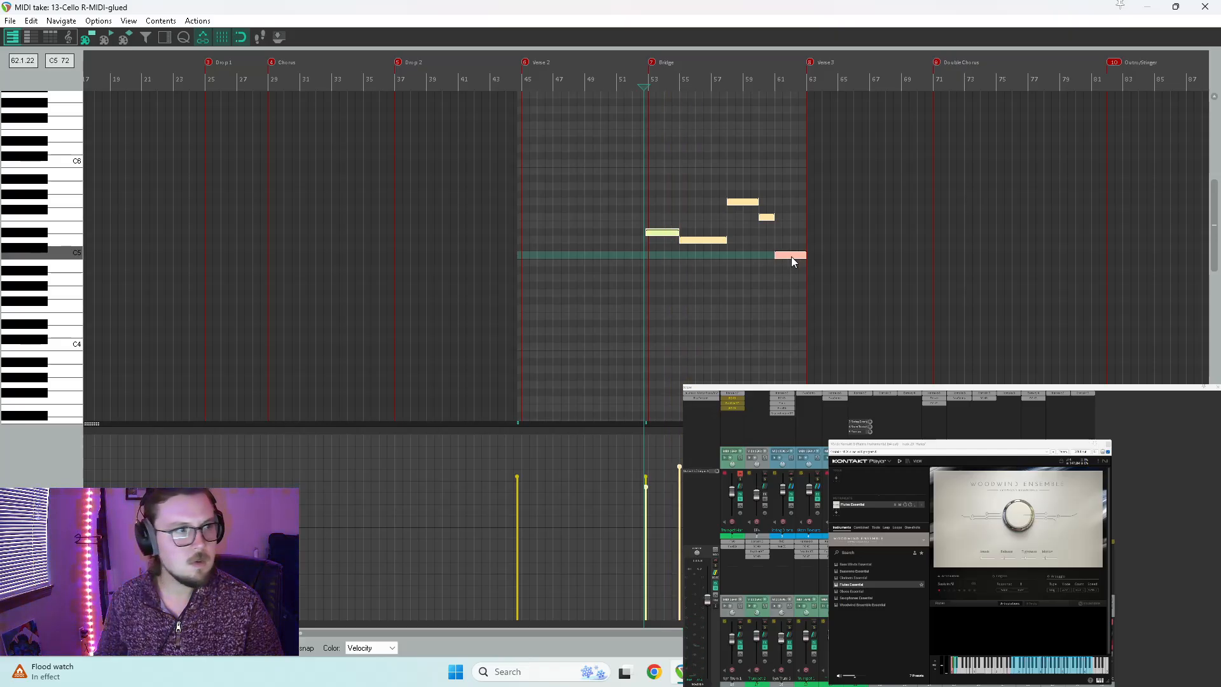
pyautogui.moveTo(790, 256); pyautogui.dragTo(794, 162)
pyautogui.press('space')
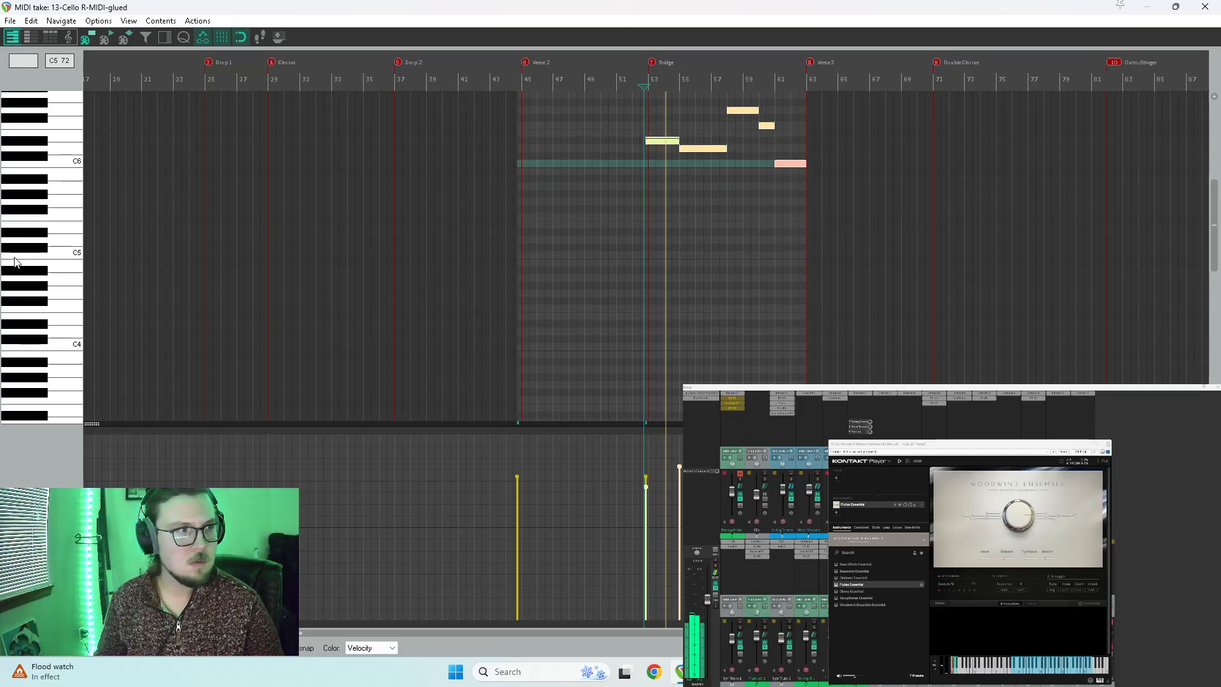
# Step: Replace the first four long Bridge notes with a descending line of two-bar notes: G6, F6, D#6 and D6
pyautogui.scroll(2, 17, 262)
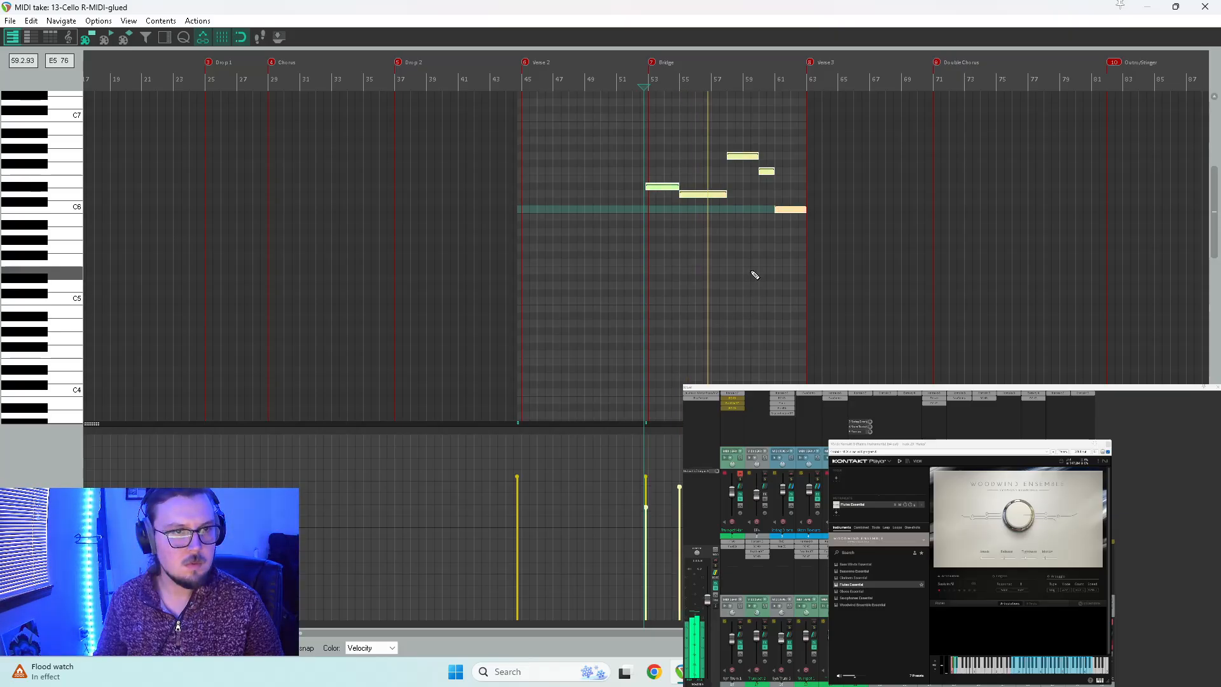
pyautogui.moveTo(770, 136); pyautogui.dragTo(645, 249)
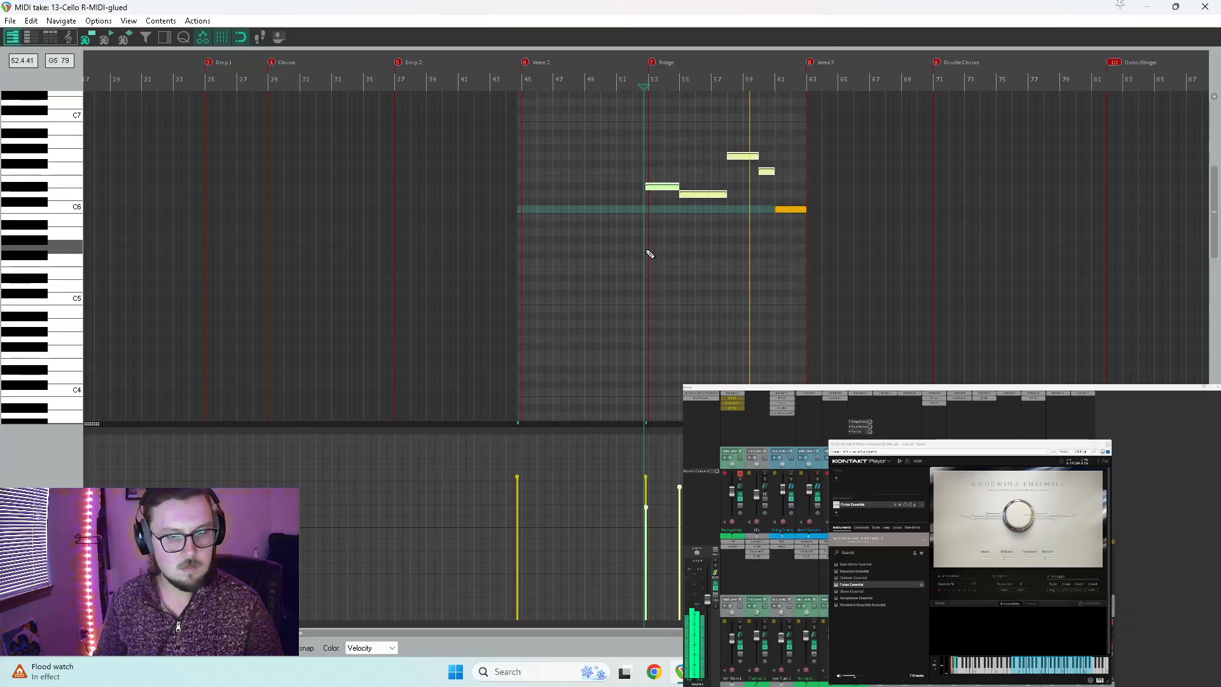
pyautogui.press('Delete')
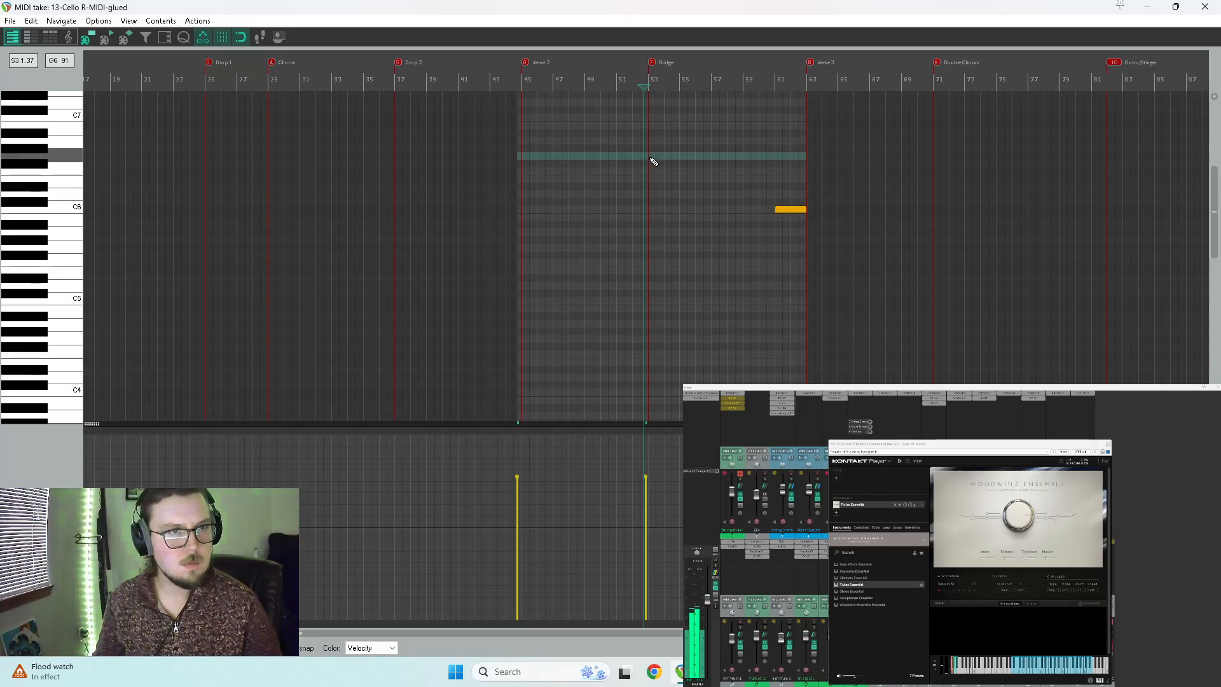
pyautogui.click(670, 157)
pyautogui.click(699, 171)
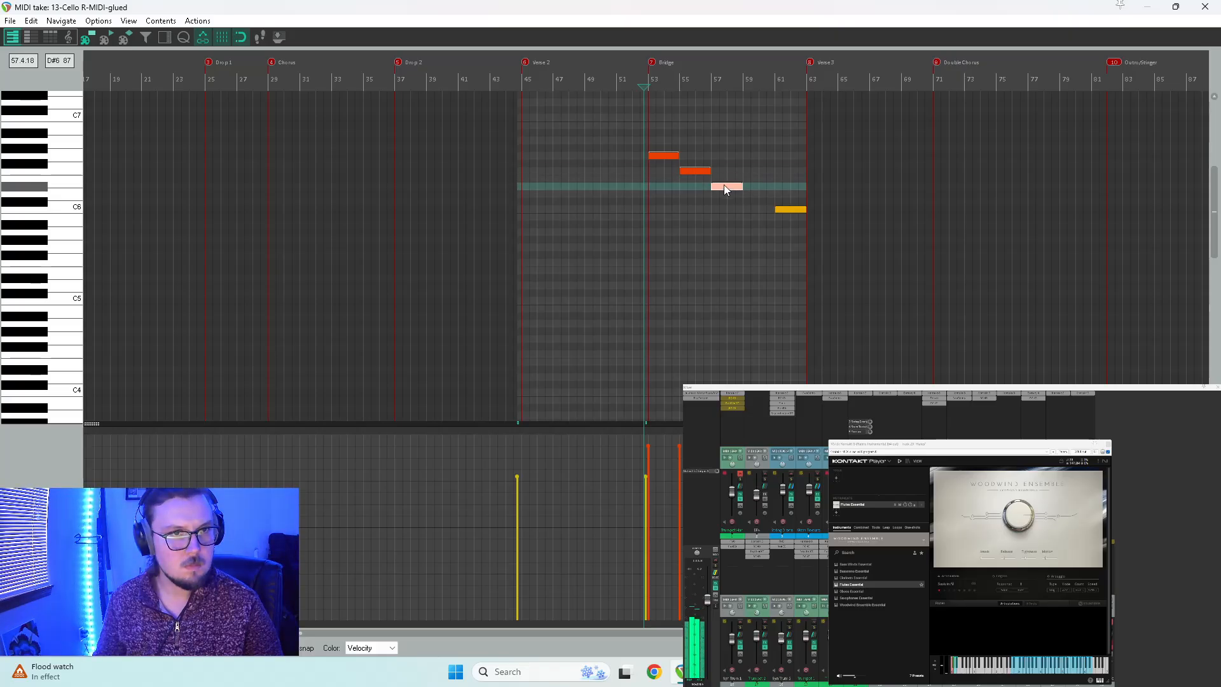
pyautogui.click(724, 186)
pyautogui.press('space')
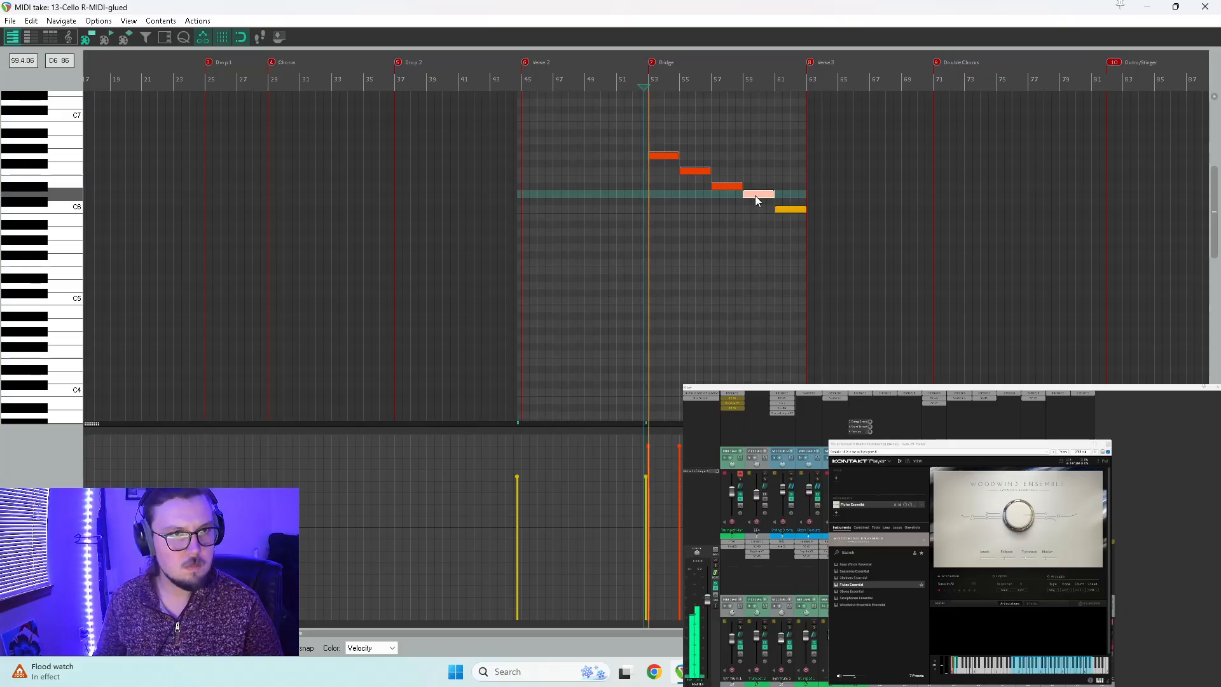
# Step: Lower the velocities of the four new Bridge notes in a gently rising ramp and audition the Flutes over the Bridge
pyautogui.moveTo(666, 150); pyautogui.dragTo(745, 216)
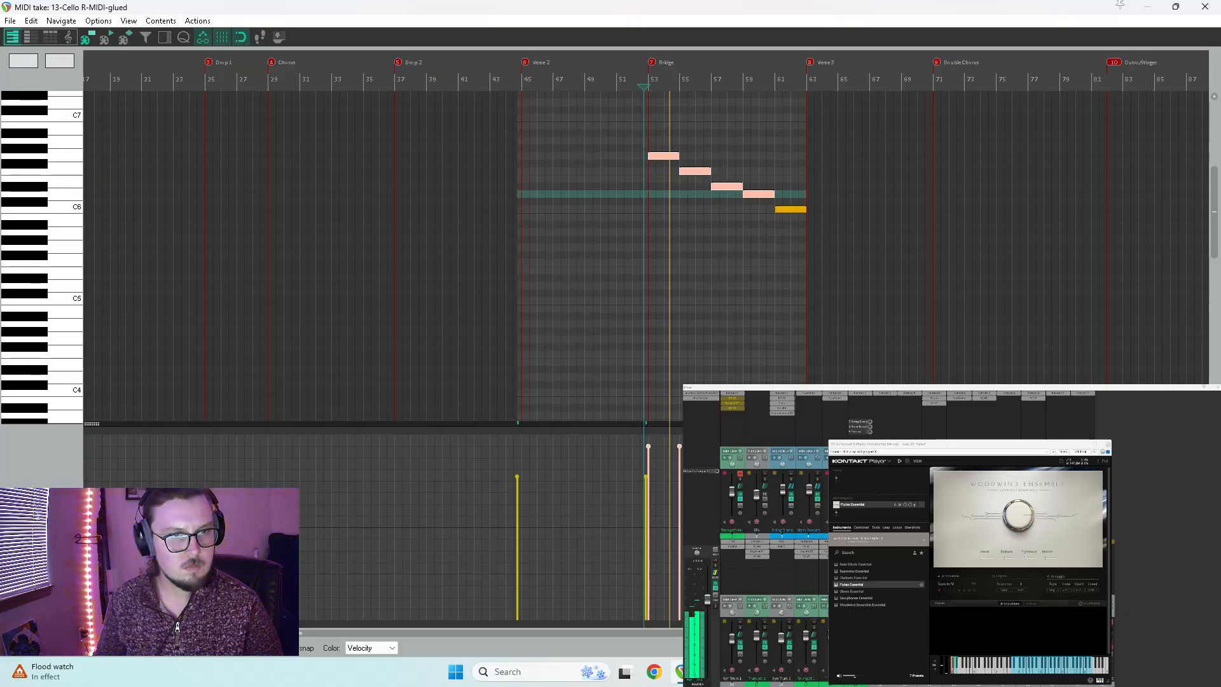
pyautogui.moveTo(742, 477); pyautogui.dragTo(637, 504)
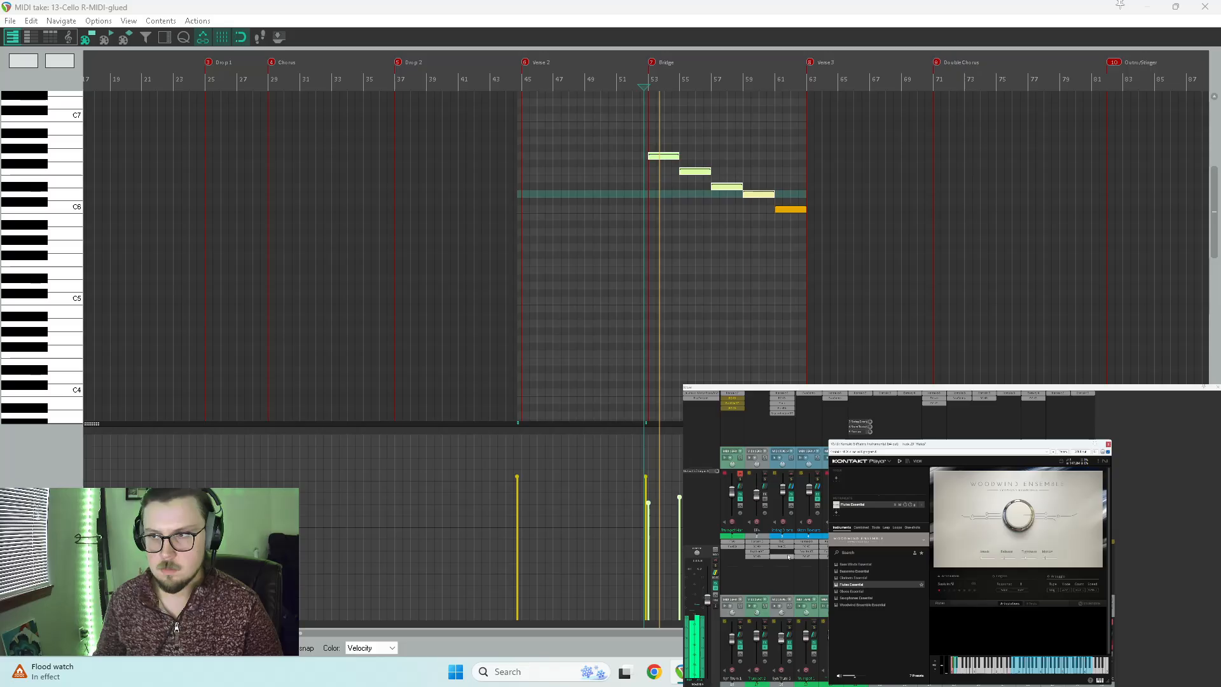
pyautogui.scroll(-8, 151, 384)
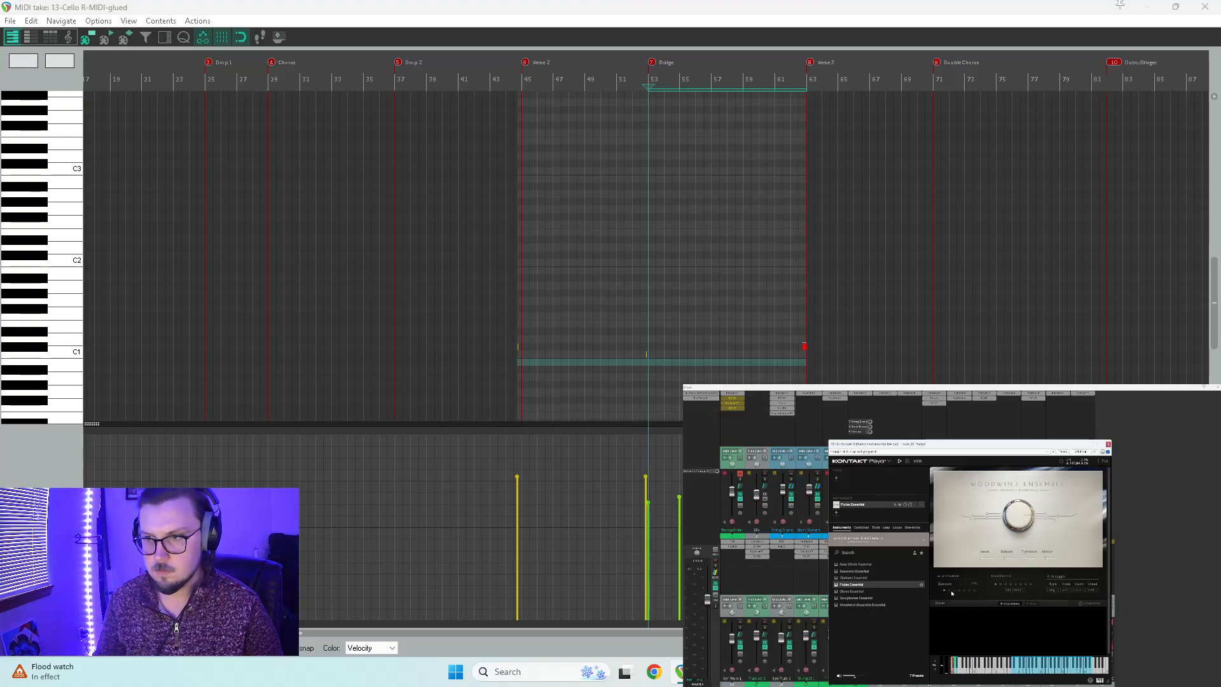
pyautogui.press('space')
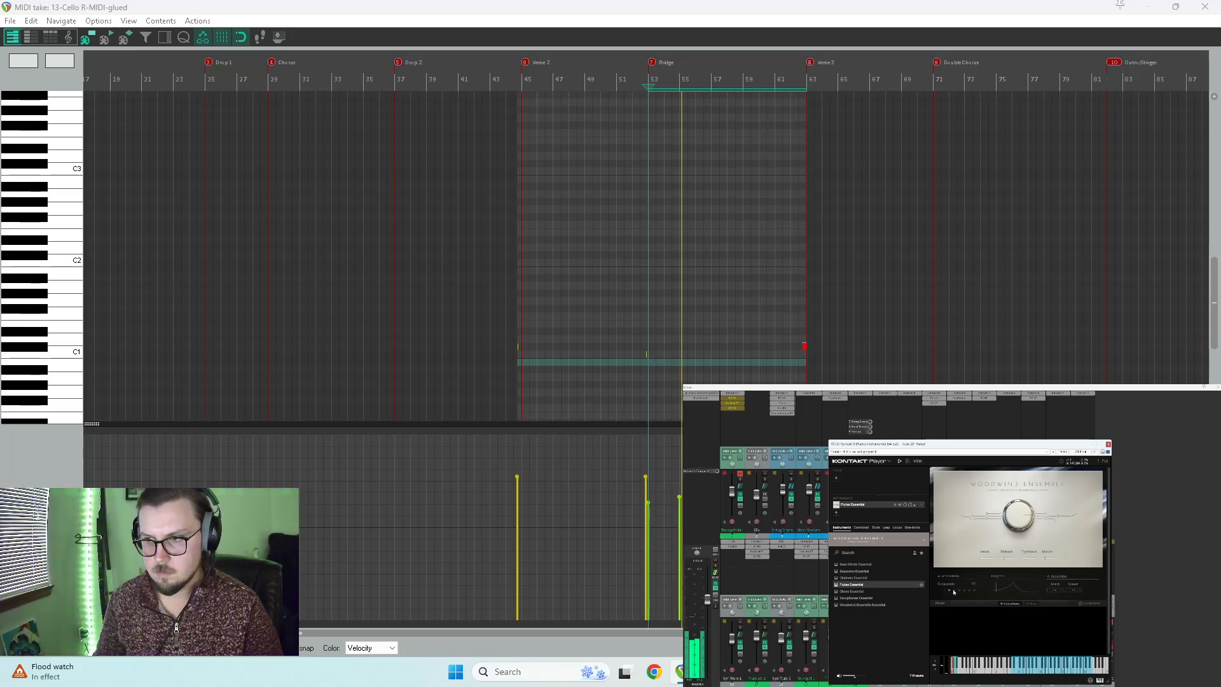
pyautogui.press('space')
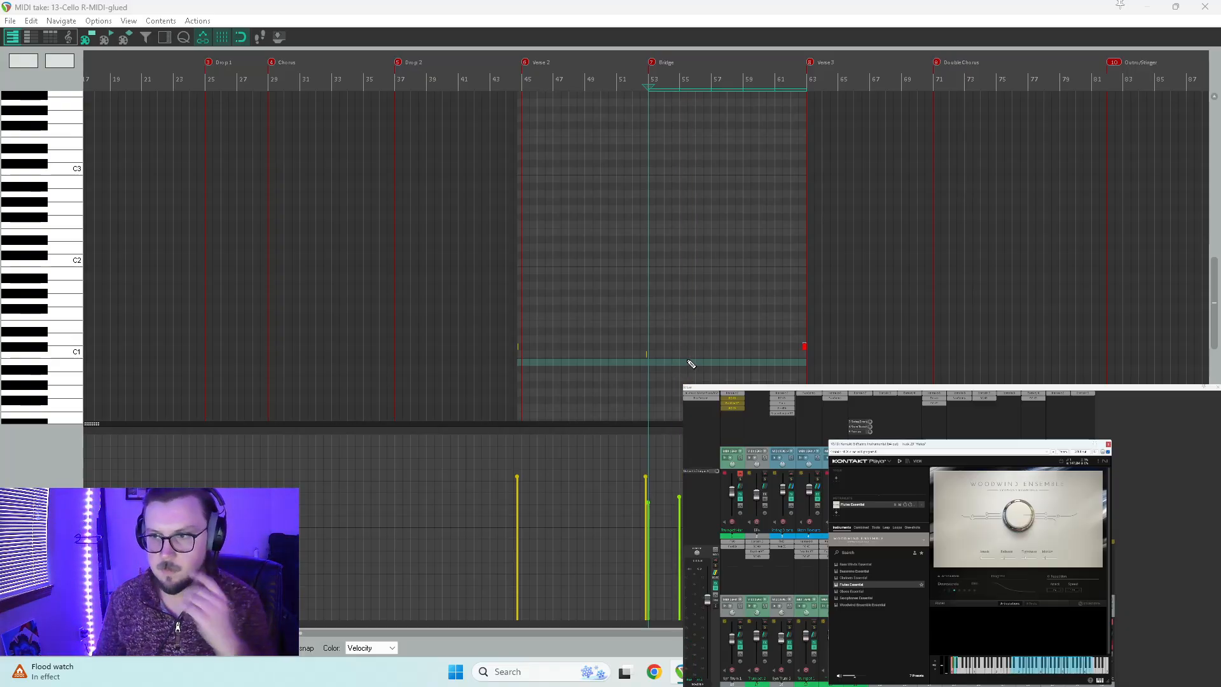
# Step: Raise the keyswitch note just before the Bridge to D#1, audition it, and close the Flutes' Kontakt window
pyautogui.scroll(3, 635, 349)
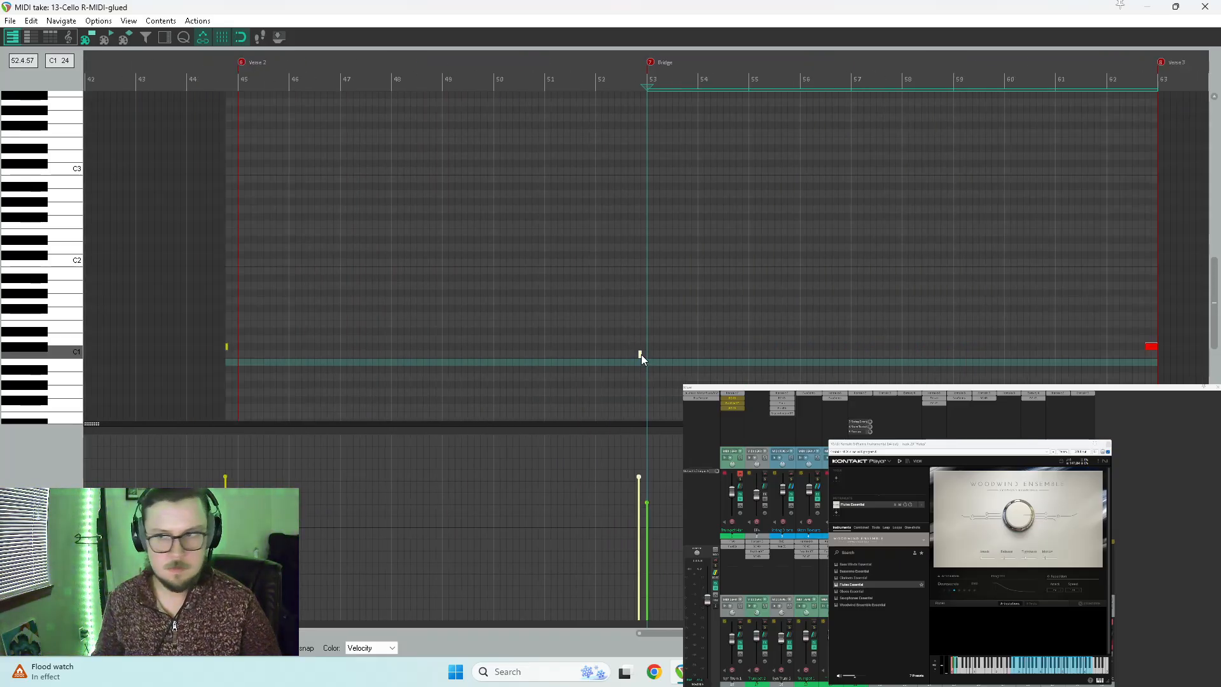
pyautogui.moveTo(641, 353); pyautogui.dragTo(628, 322)
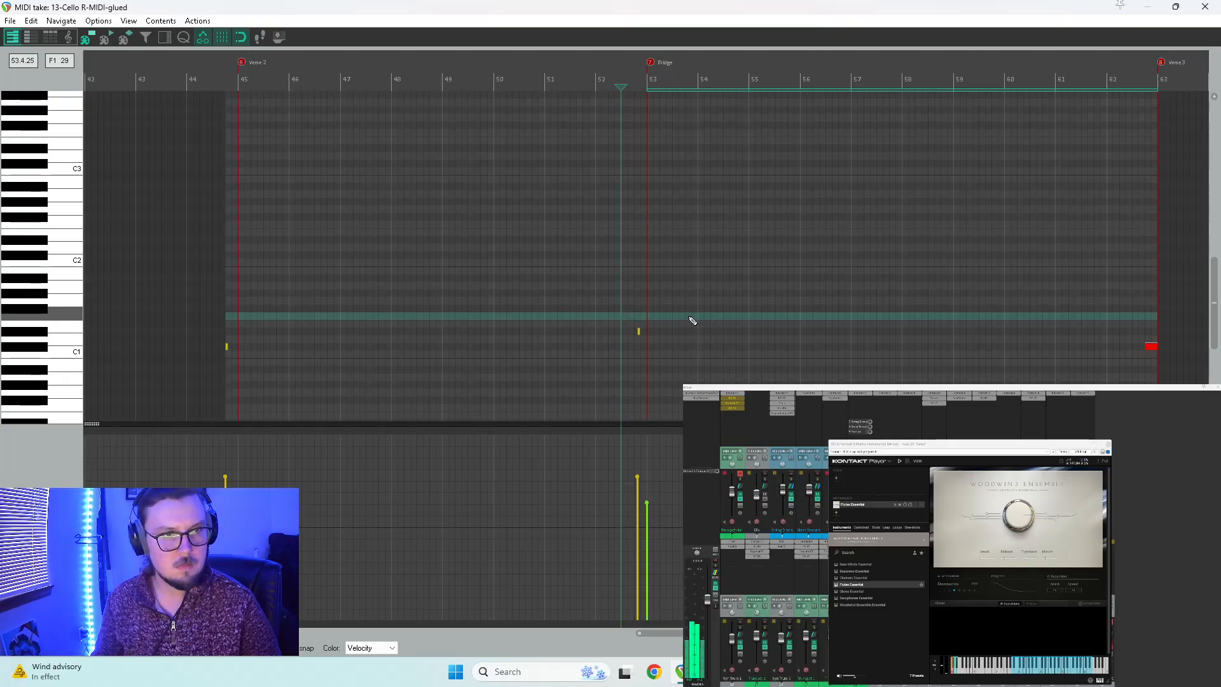
pyautogui.doubleClick(534, 7)
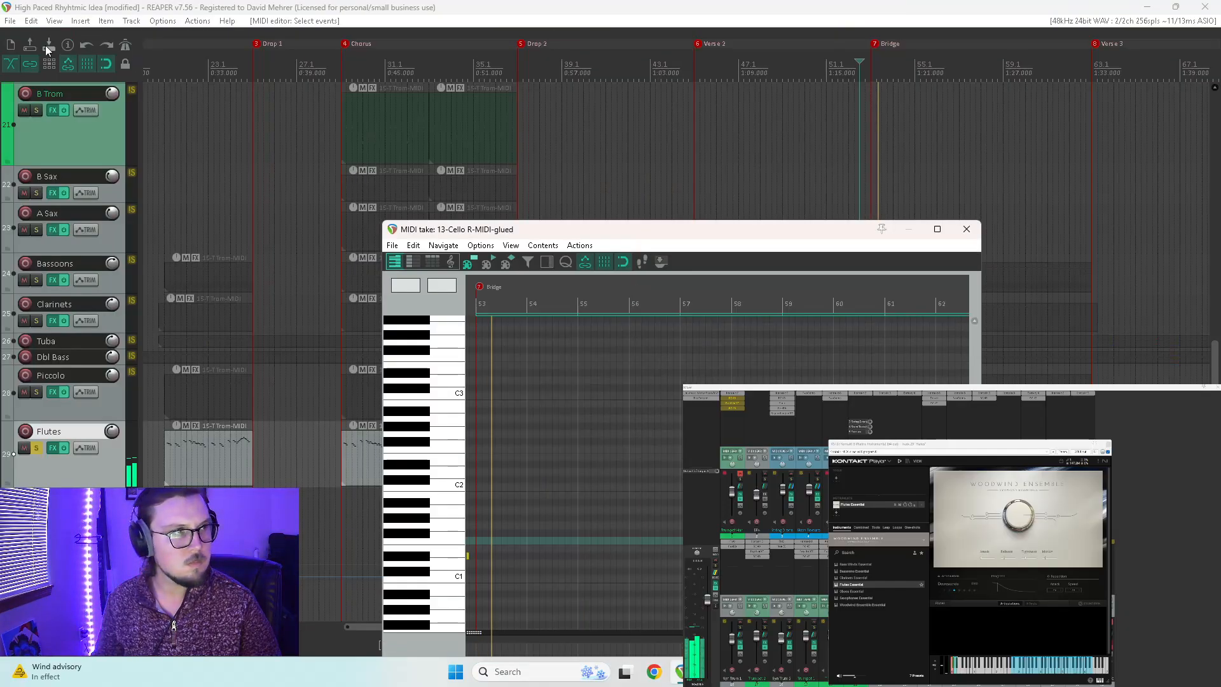
pyautogui.click(938, 234)
pyautogui.scroll(-3, 665, 323)
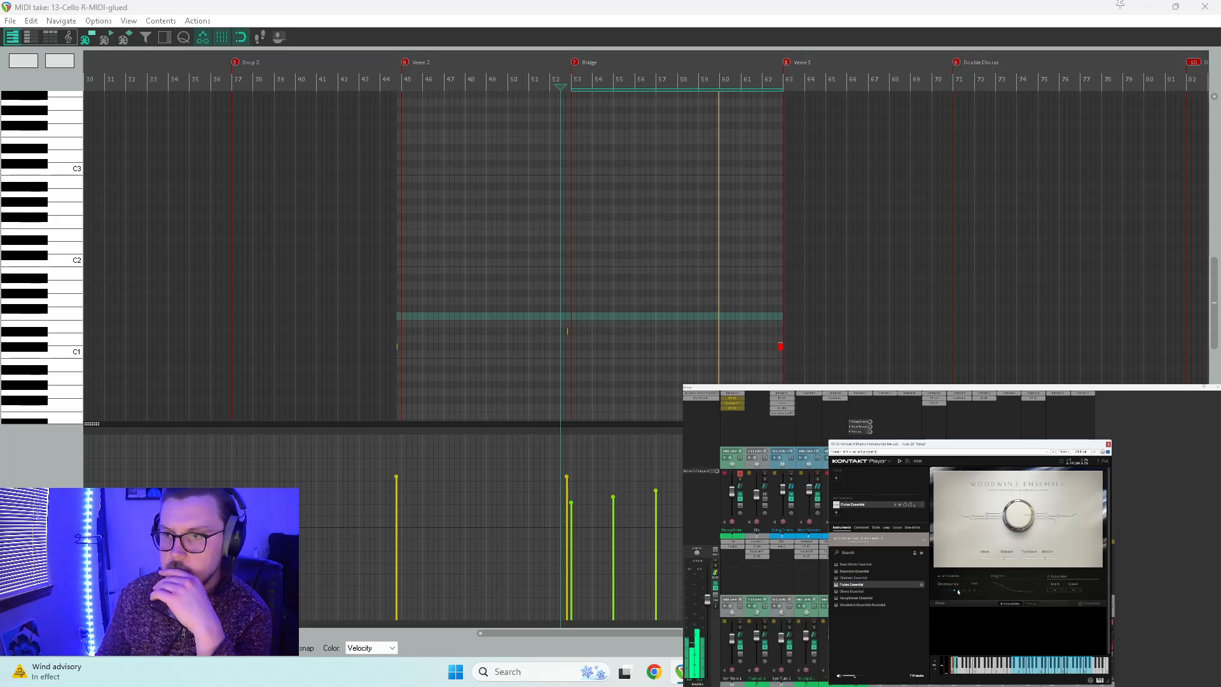
pyautogui.click(955, 592)
pyautogui.click(1107, 444)
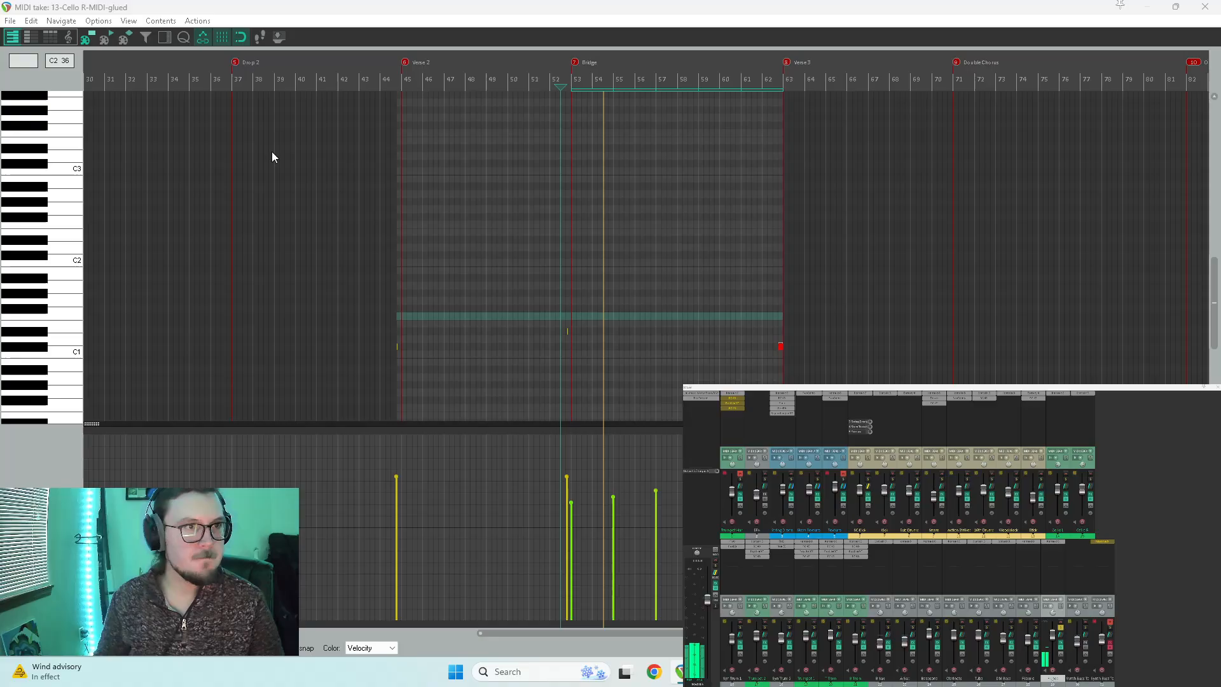
# Step: Play from just before Verse 2 and draw a short D6 note at the start of Verse 2
pyautogui.scroll(2, 35, 207)
pyautogui.scroll(10, 35, 206)
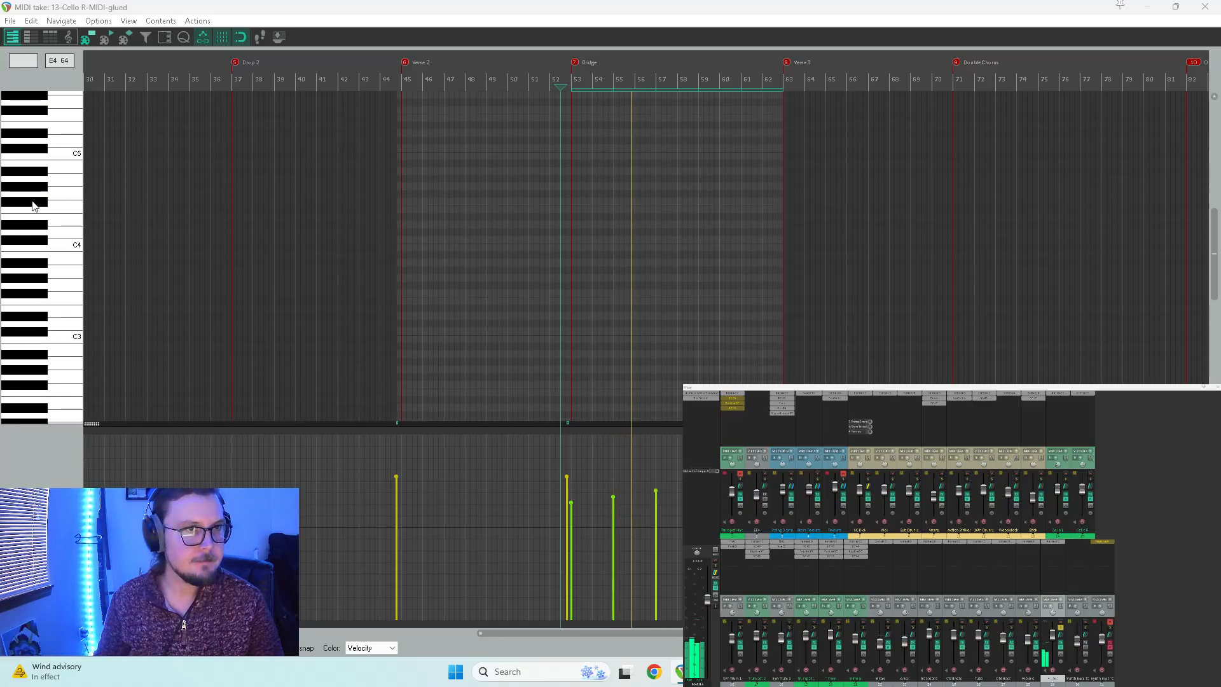
pyautogui.press('w')
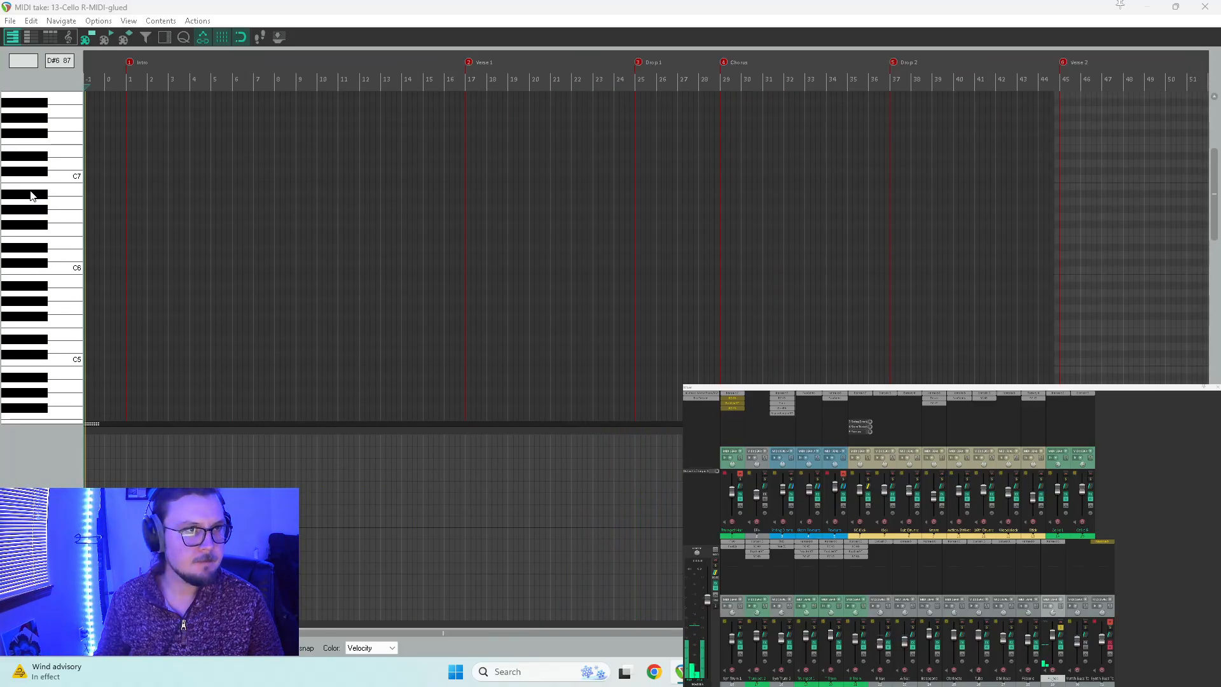
pyautogui.scroll(-5, 483, 180)
pyautogui.scroll(4, 626, 148)
pyautogui.click(619, 100)
pyautogui.click(621, 77)
pyautogui.scroll(5, 609, 181)
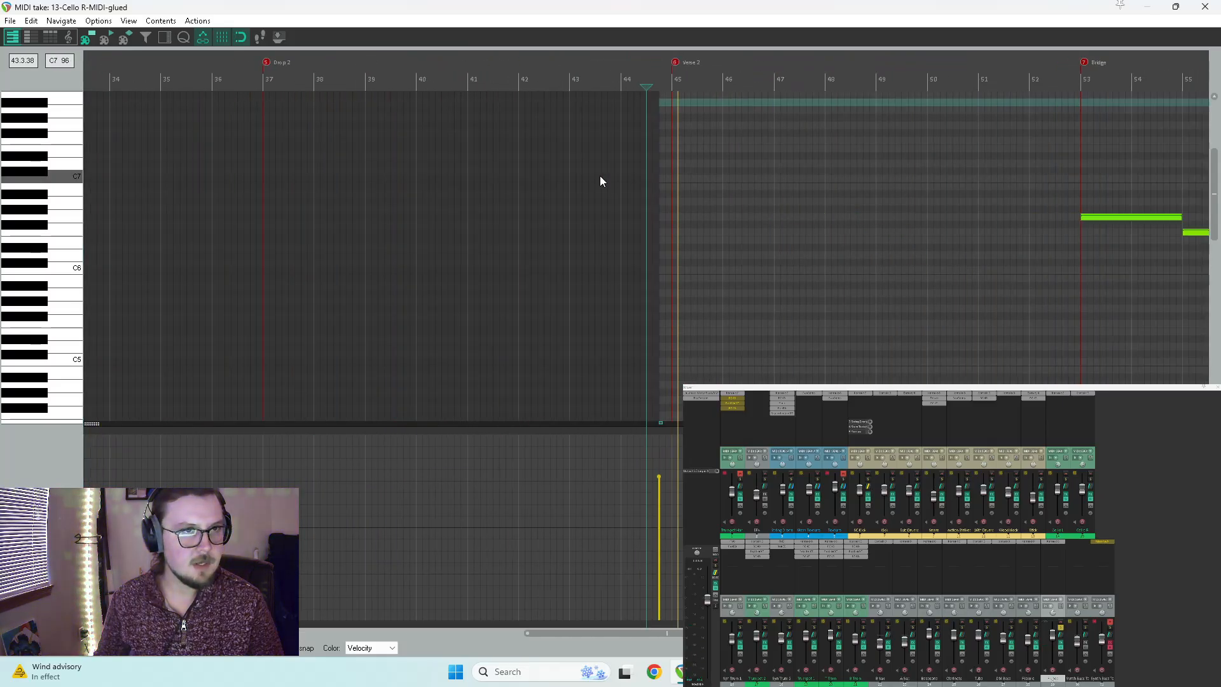
pyautogui.click(679, 133)
pyautogui.click(678, 210)
pyautogui.click(682, 258)
pyautogui.scroll(3, 763, 261)
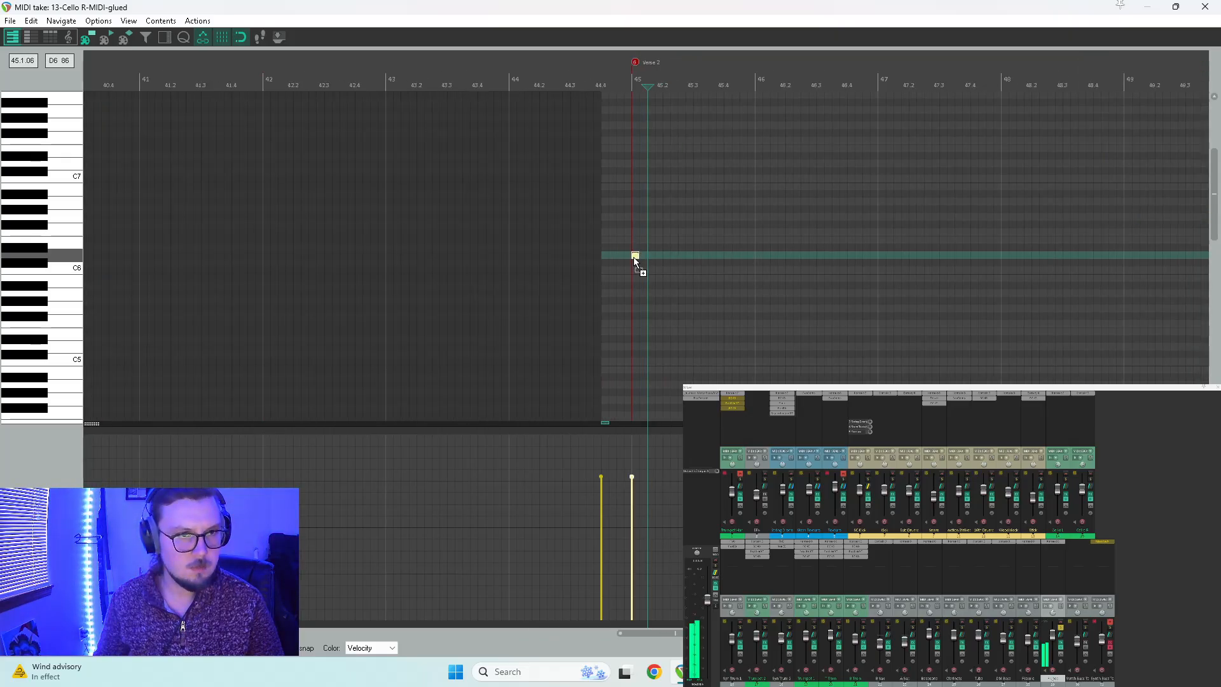
# Step: Extend the note into a rising D6, D#6, F6, G6 figure and copy it to fill the first two bars of Verse 2
pyautogui.moveTo(652, 257)
pyautogui.mouseDown()
pyautogui.moveTo(682, 218)
pyautogui.moveTo(629, 273)
pyautogui.moveTo(700, 259)
pyautogui.mouseUp()
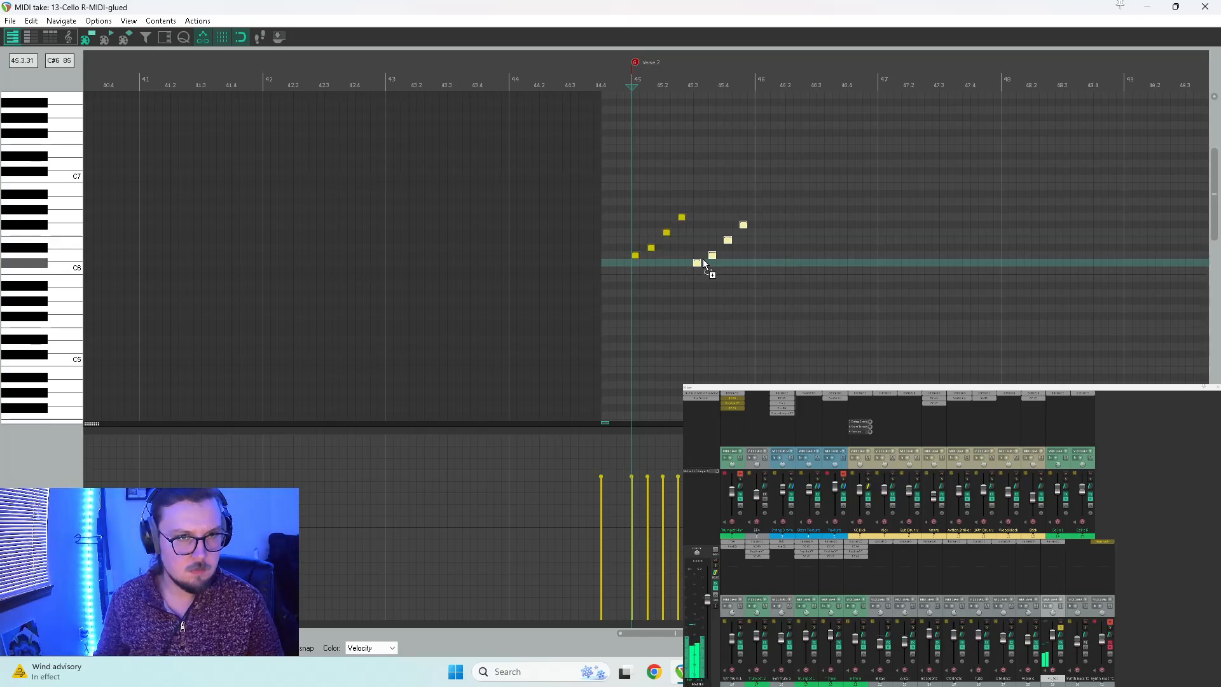
pyautogui.moveTo(763, 199); pyautogui.dragTo(760, 255)
pyautogui.scroll(-5, 858, 264)
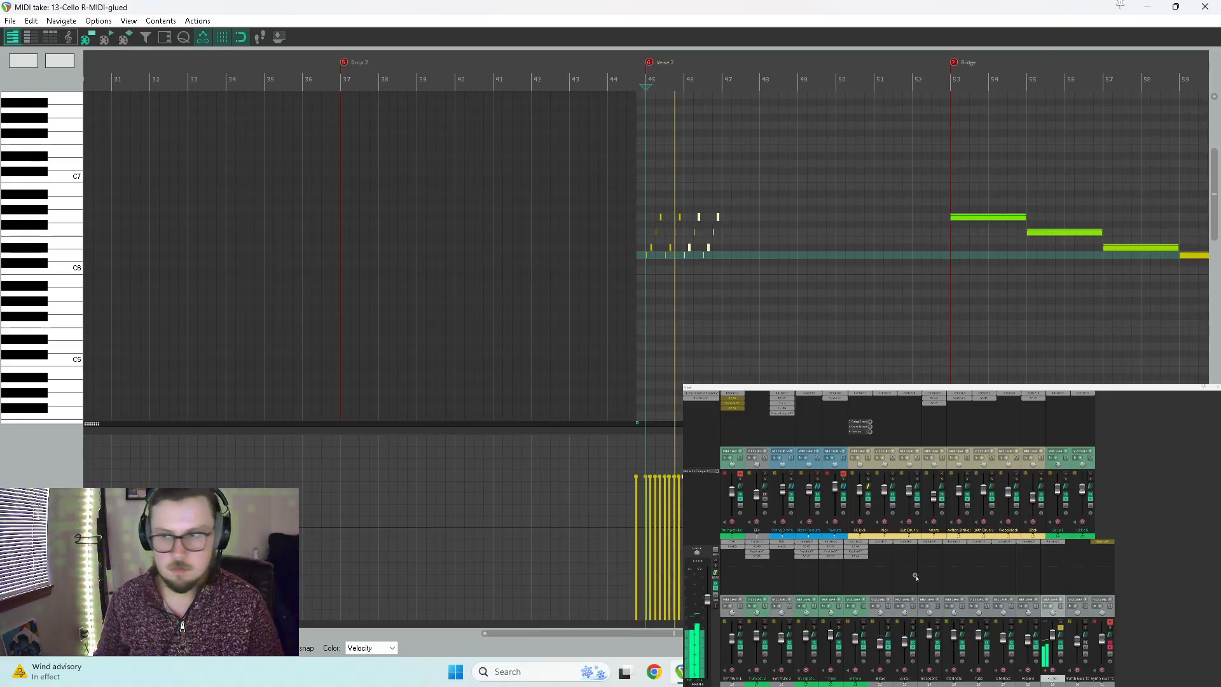
# Step: Play Verse 2 with the Piccolo soloed alongside the Flutes, and lower the whole rising pattern one octave to start on D5
pyautogui.press('space')
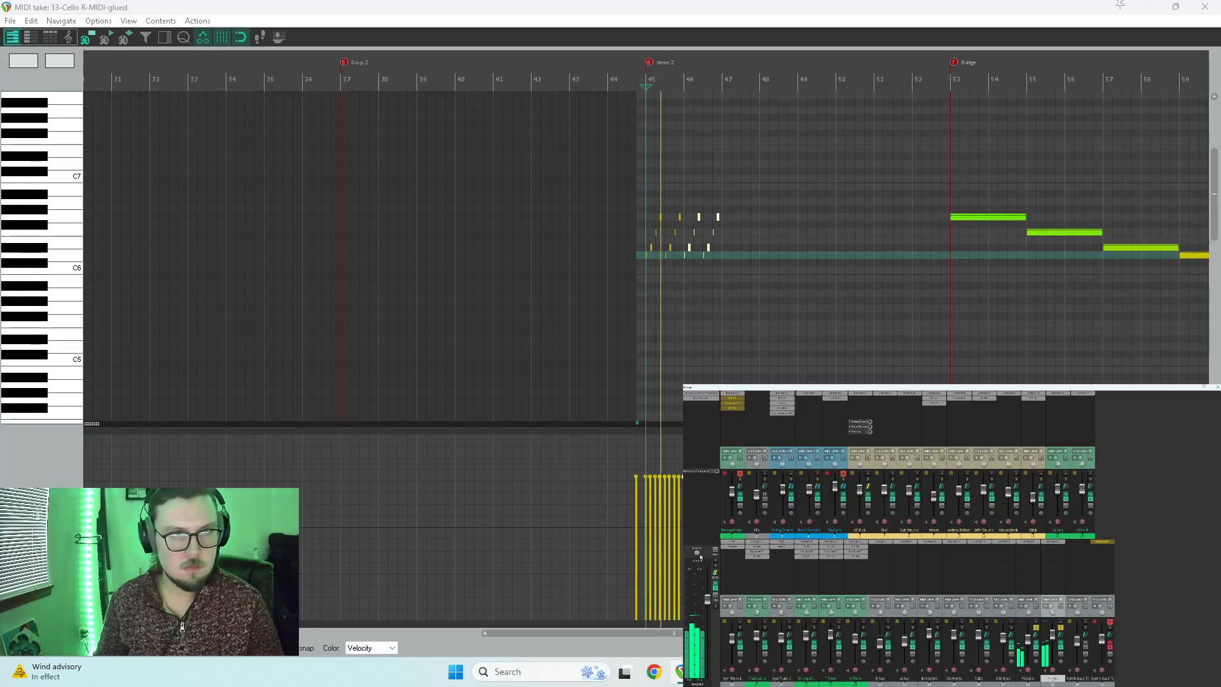
pyautogui.press('space')
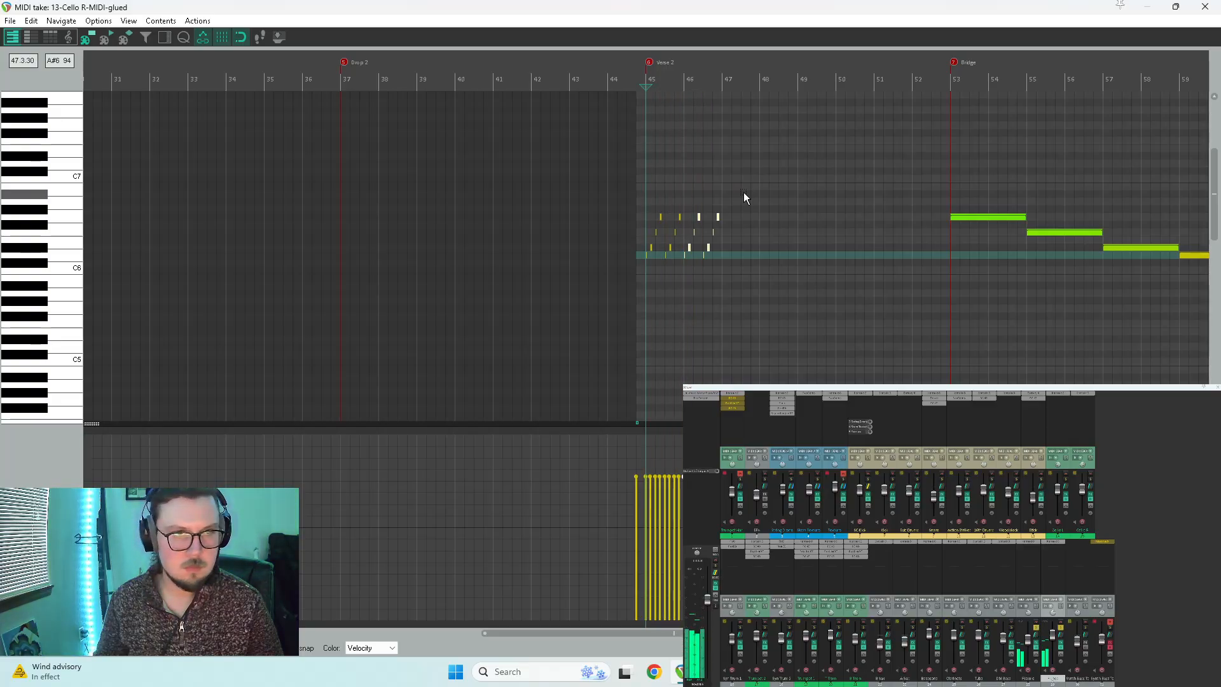
pyautogui.scroll(6, 771, 310)
pyautogui.moveTo(651, 257); pyautogui.dragTo(644, 350)
pyautogui.press('space')
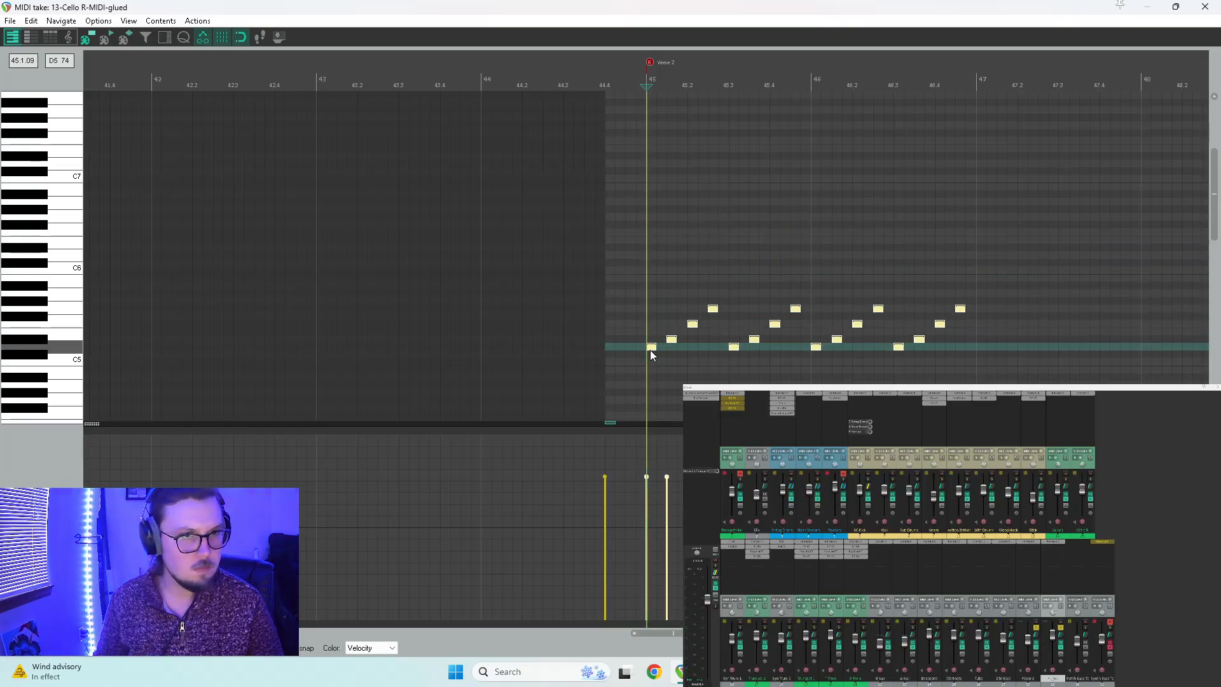
# Step: Copy the Flutes' rising D5 pattern across the rest of Verse 2 up to the Bridge
pyautogui.scroll(-4, 648, 354)
pyautogui.moveTo(647, 345); pyautogui.dragTo(755, 351)
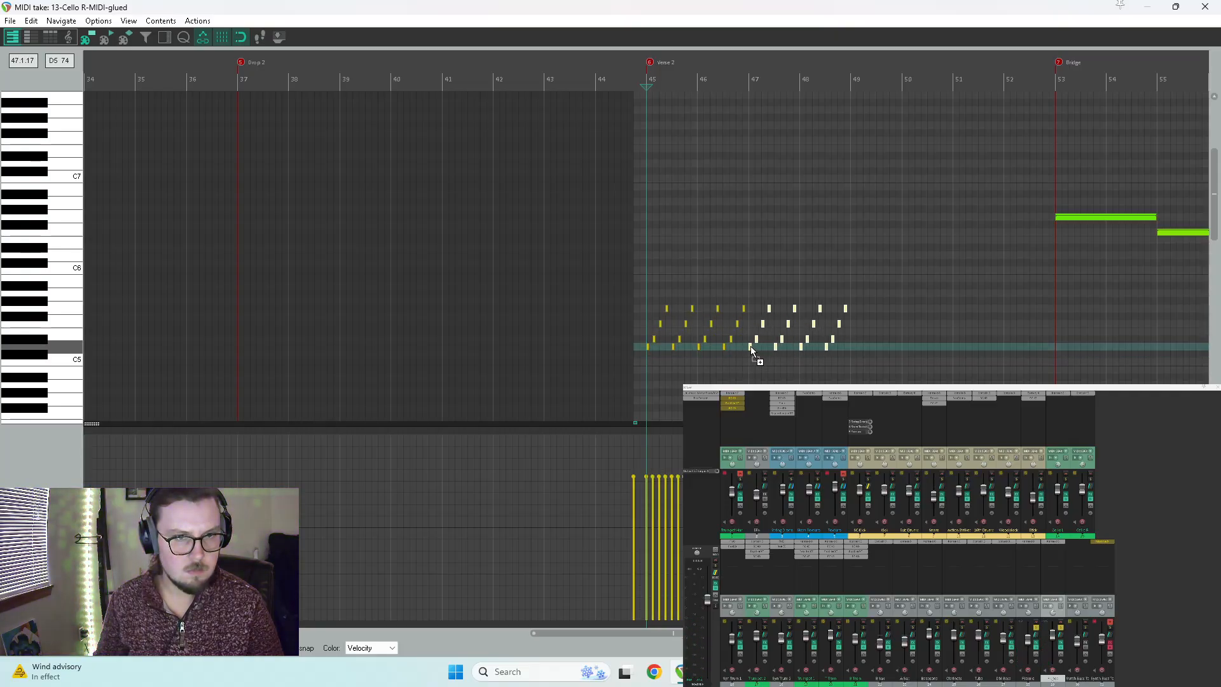
pyautogui.moveTo(877, 281); pyautogui.dragTo(571, 382)
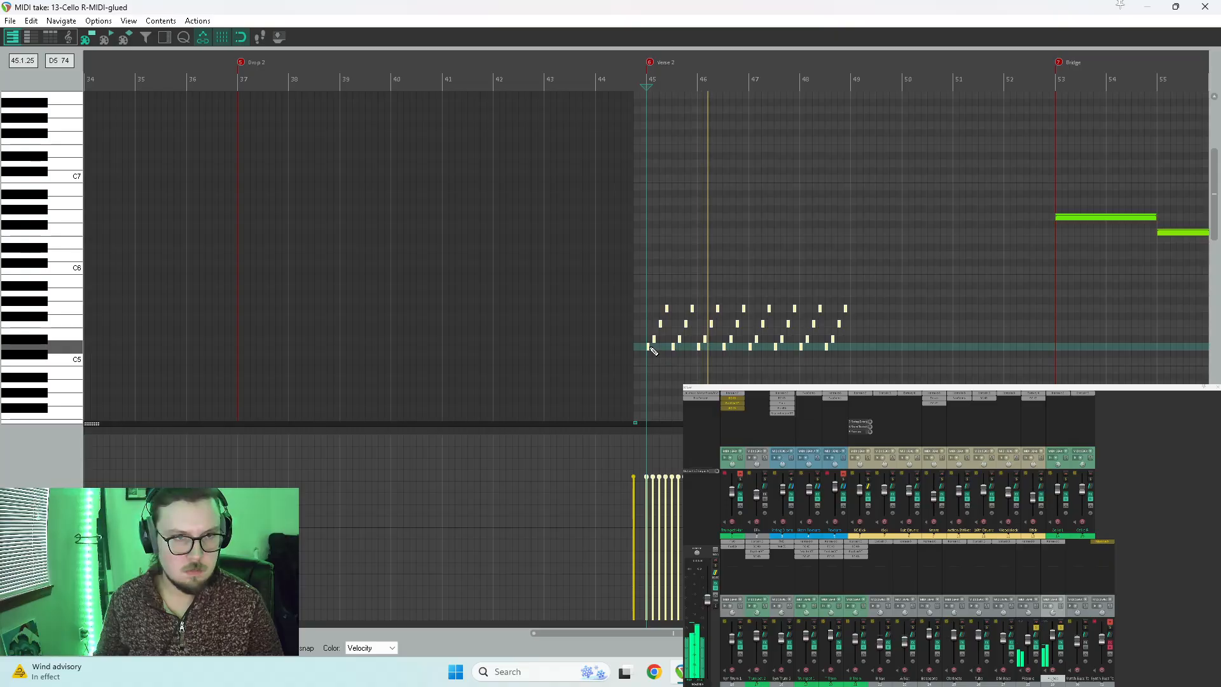
pyautogui.moveTo(647, 346); pyautogui.dragTo(853, 350)
# Step: Open the Piccolo's 13-Cello R-MIDI-glued item and copy all of its rising Verse 2 notes
pyautogui.click(1205, 6)
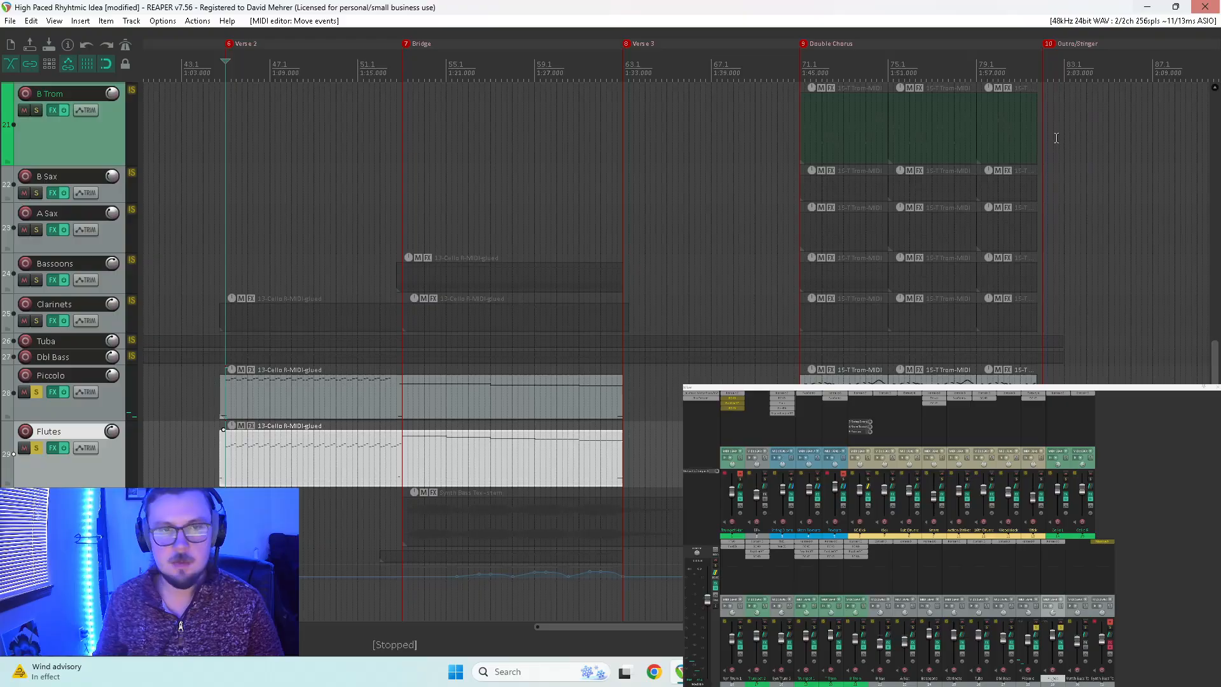
pyautogui.doubleClick(325, 398)
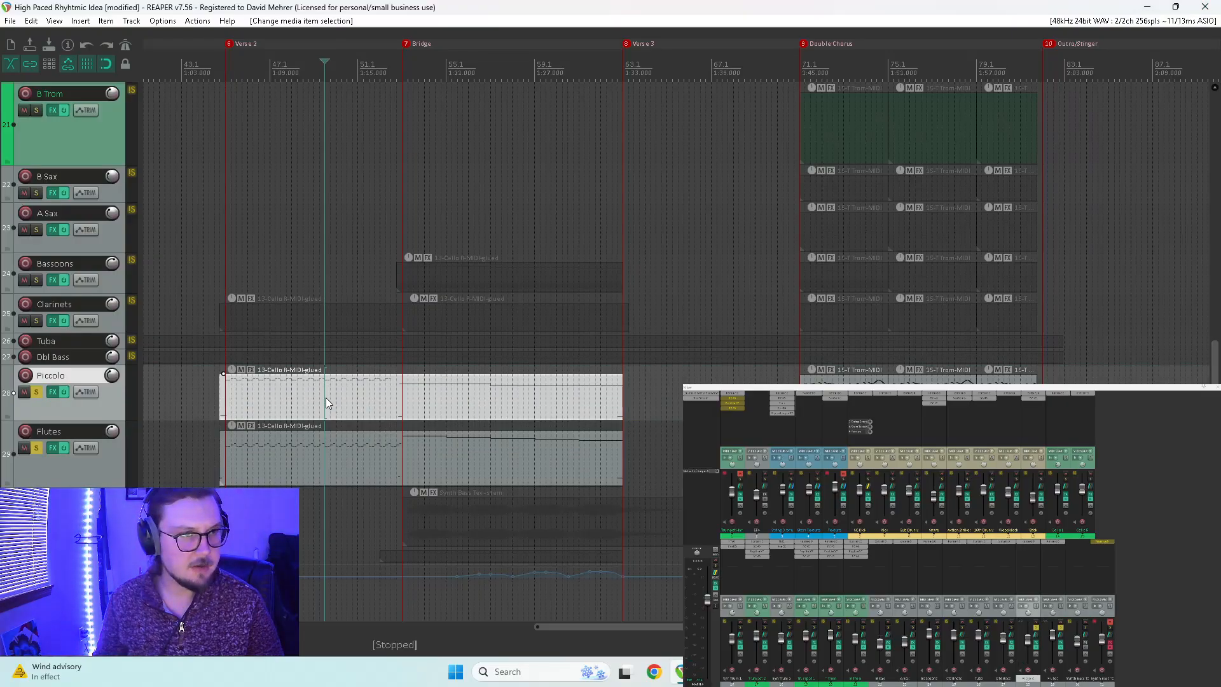
pyautogui.scroll(10, 50, 251)
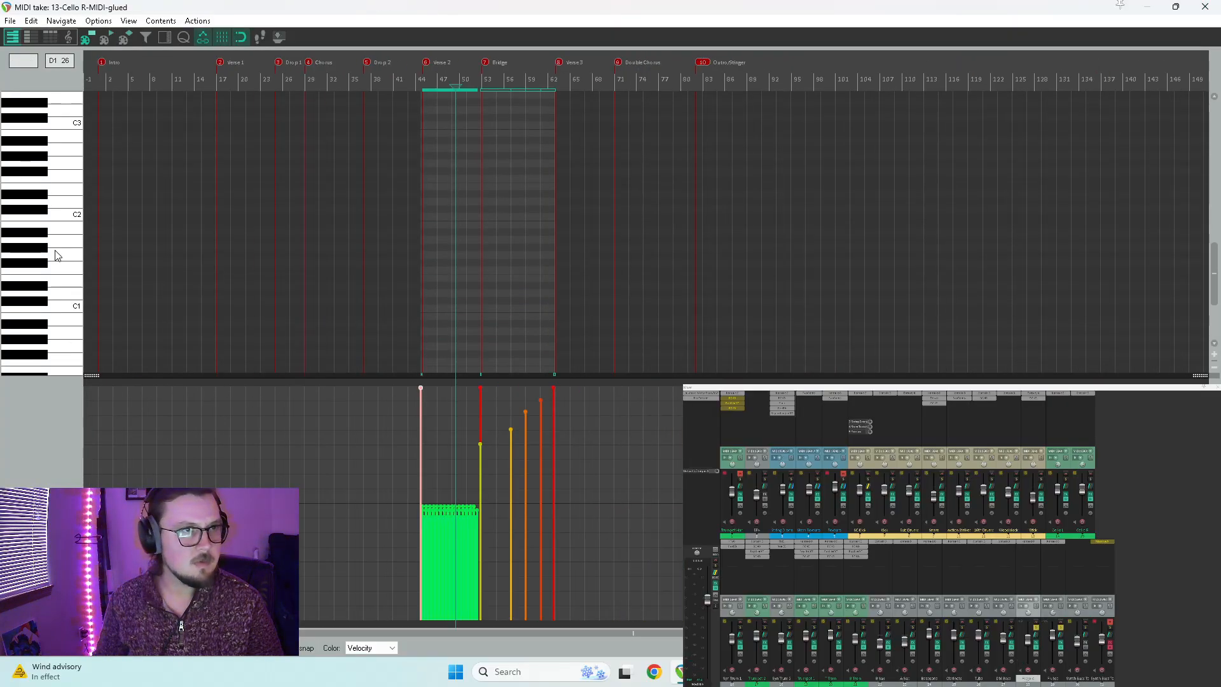
pyautogui.scroll(10, 40, 249)
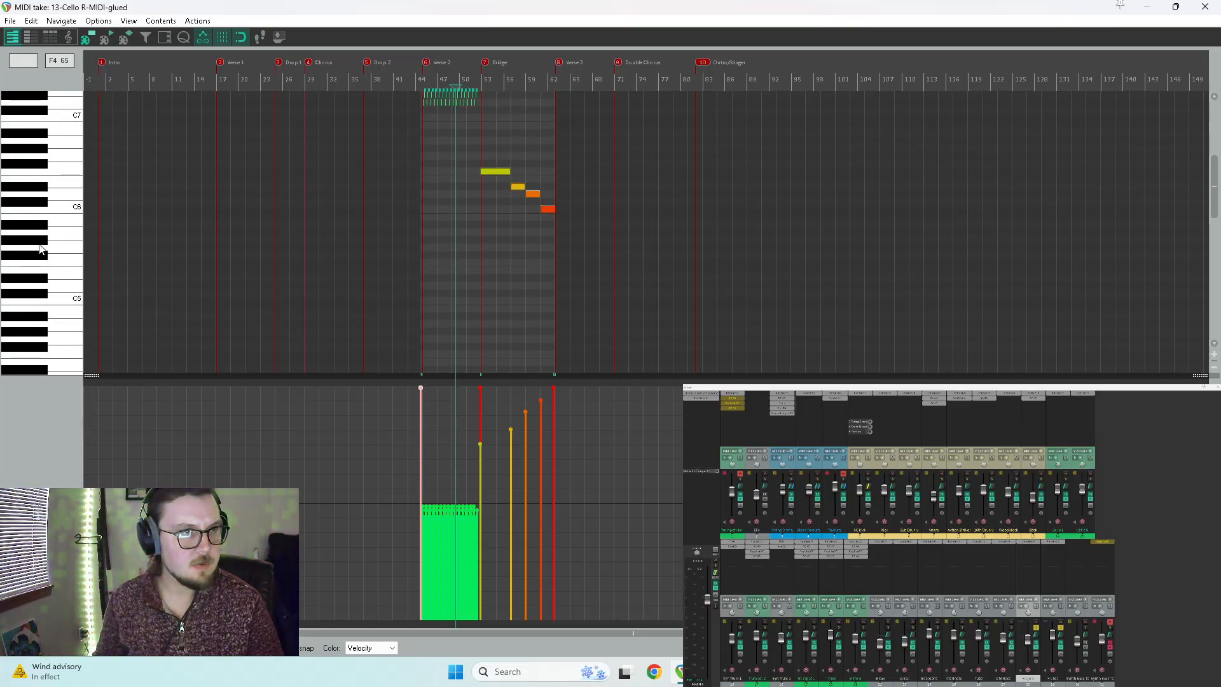
pyautogui.scroll(5, 611, 282)
pyautogui.scroll(4, 613, 278)
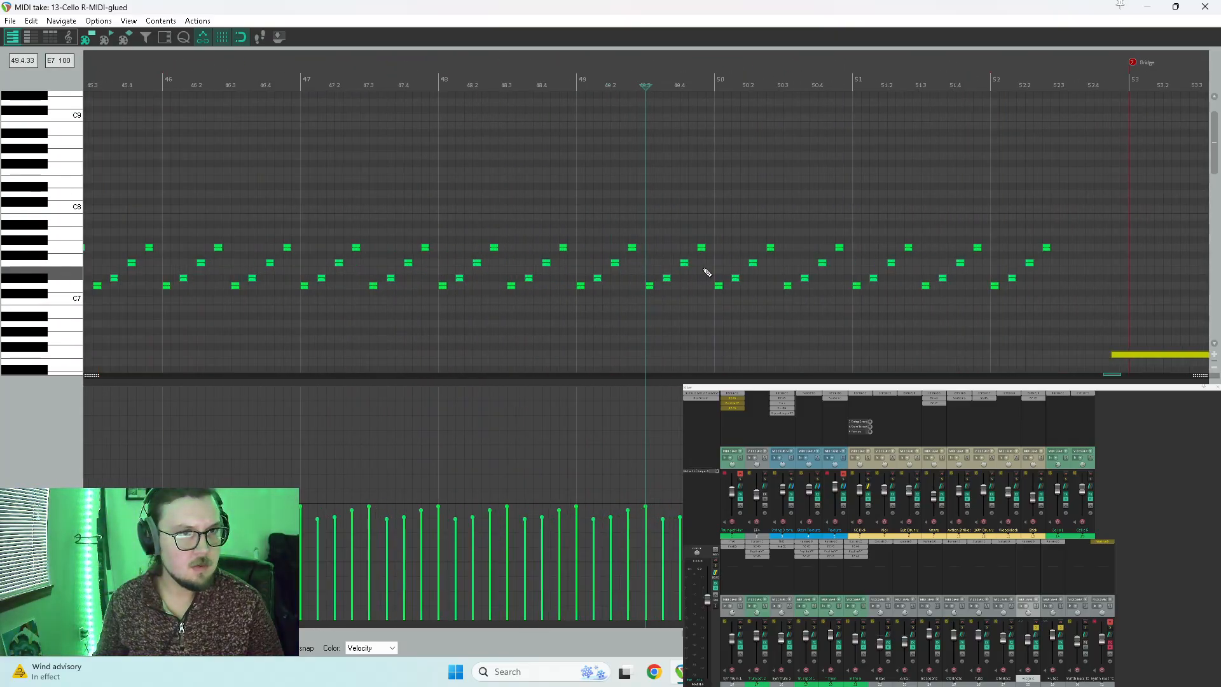
pyautogui.scroll(-2, 946, 242)
pyautogui.moveTo(952, 207); pyautogui.dragTo(228, 311)
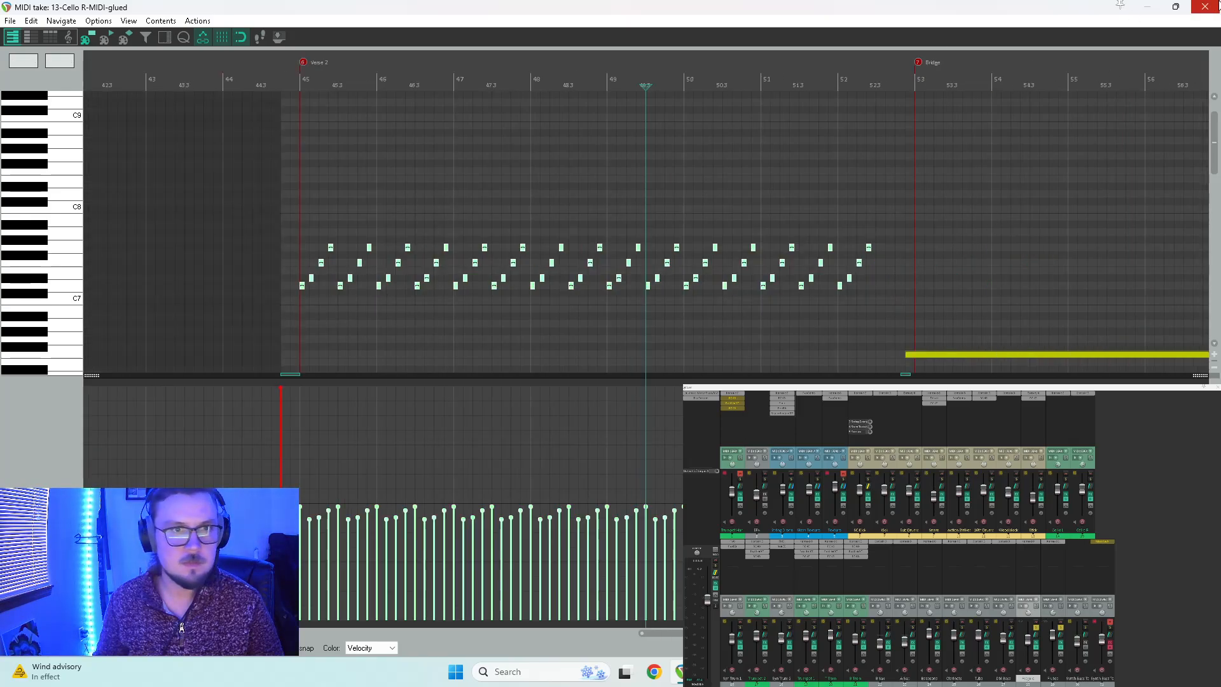
pyautogui.click(1204, 6)
# Step: Replace the Flutes' Verse 2 notes with the copied Piccolo pattern, lowered two octaves to start on D5
pyautogui.doubleClick(329, 437)
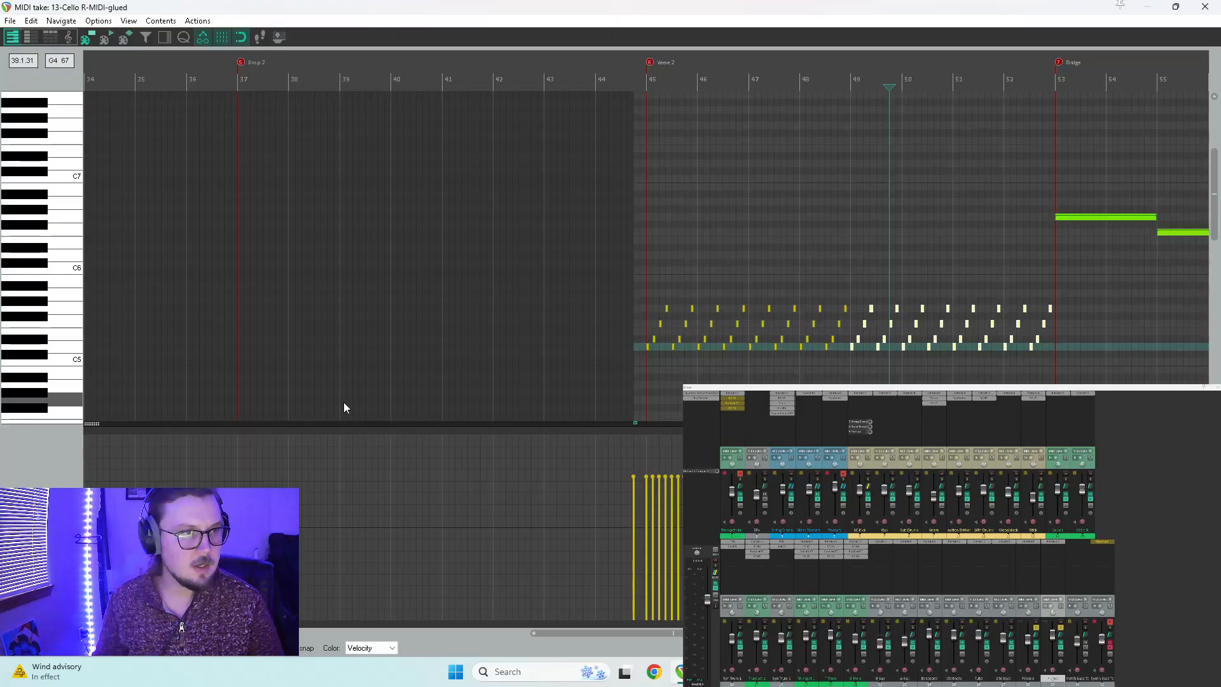
pyautogui.moveTo(1079, 290); pyautogui.dragTo(661, 360)
pyautogui.press('Delete')
pyautogui.click(650, 352)
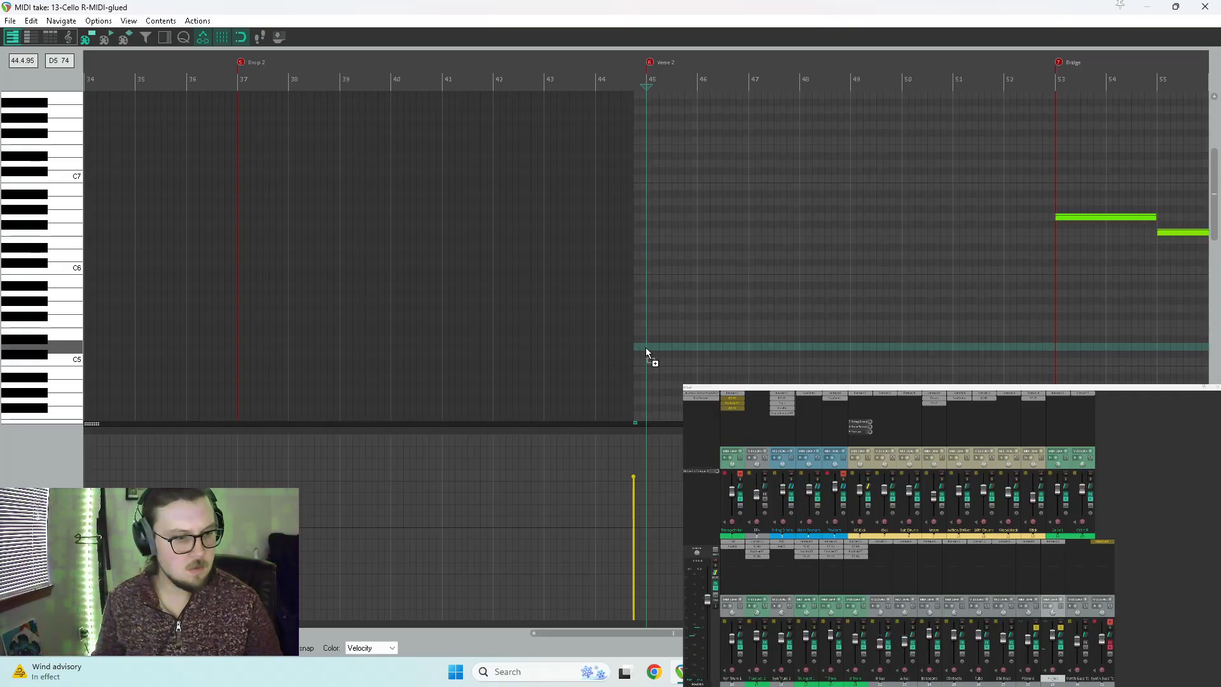
pyautogui.hotkey('ctrl', 'v')
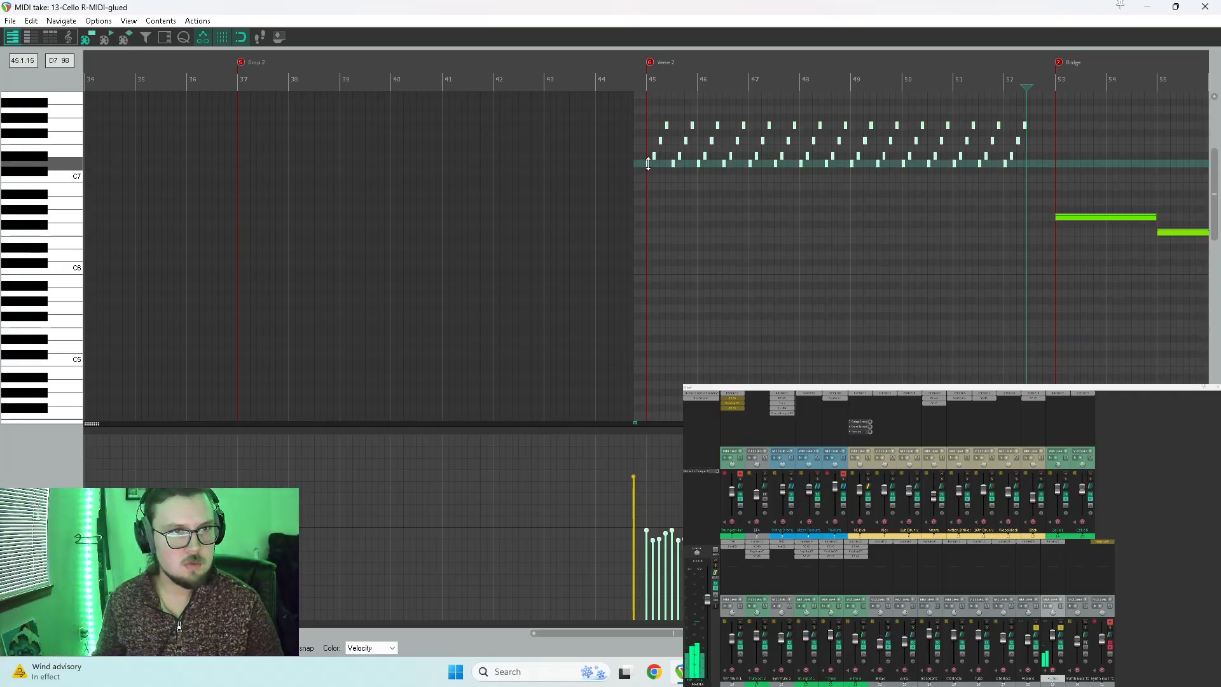
pyautogui.moveTo(647, 166); pyautogui.dragTo(648, 352)
# Step: Play the full mix from just before Verse 2 into the Bridge, and close the Flutes' MIDI editor
pyautogui.press('Home')
pyautogui.press('space')
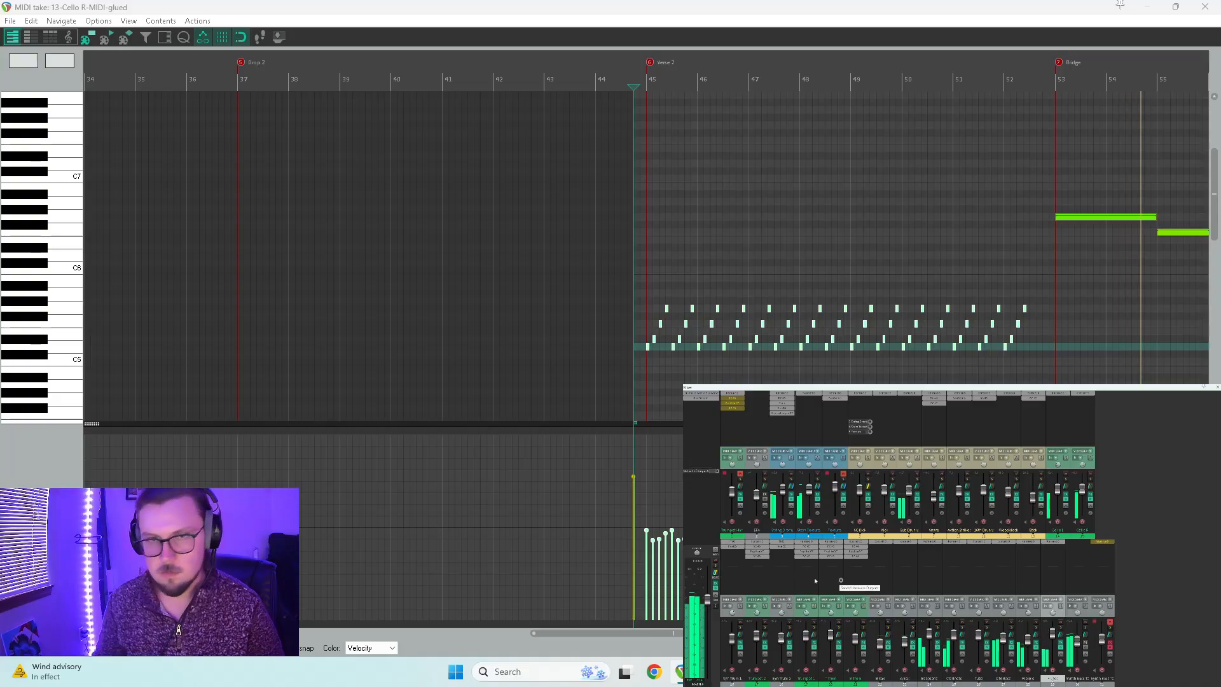
pyautogui.scroll(-4, 917, 283)
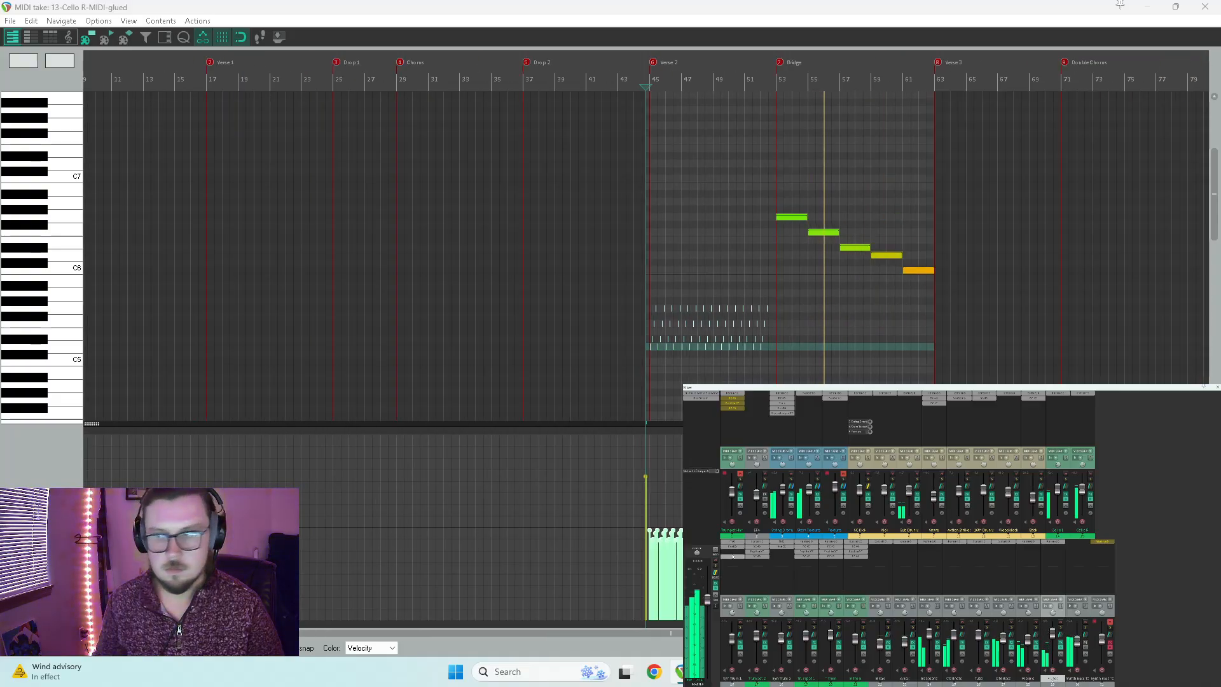
pyautogui.click(1204, 7)
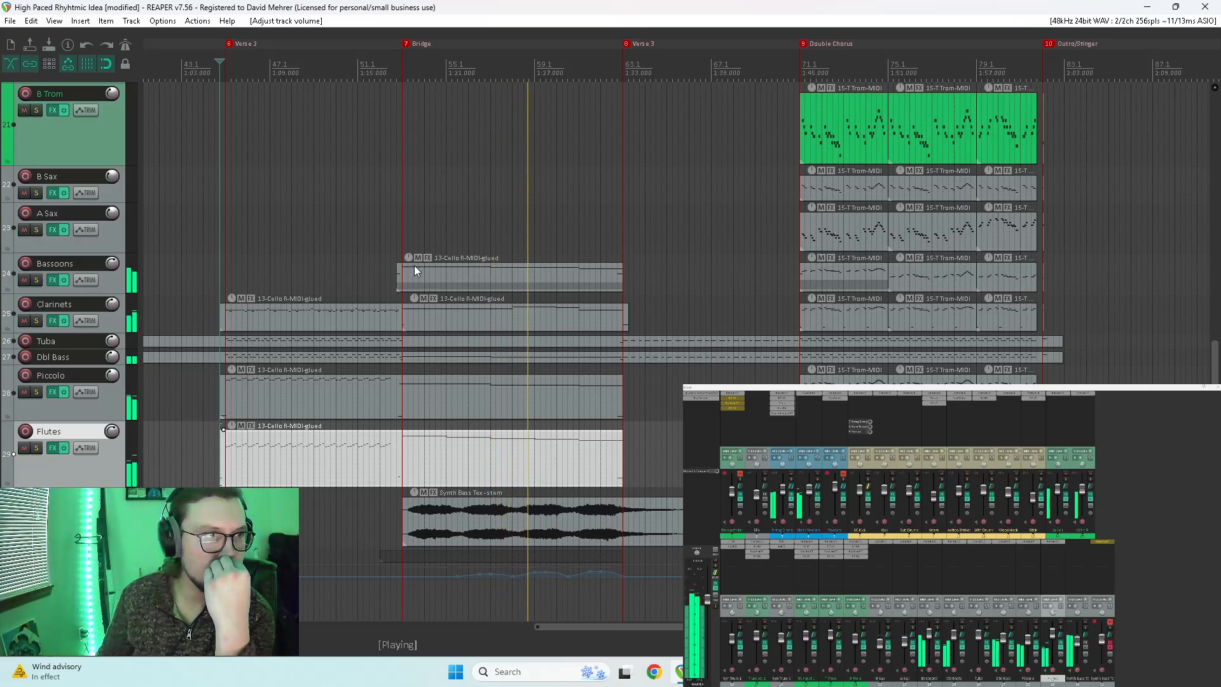
# Step: Lower the velocities of the Piccolo's four descending Bridge notes together
pyautogui.click(443, 398)
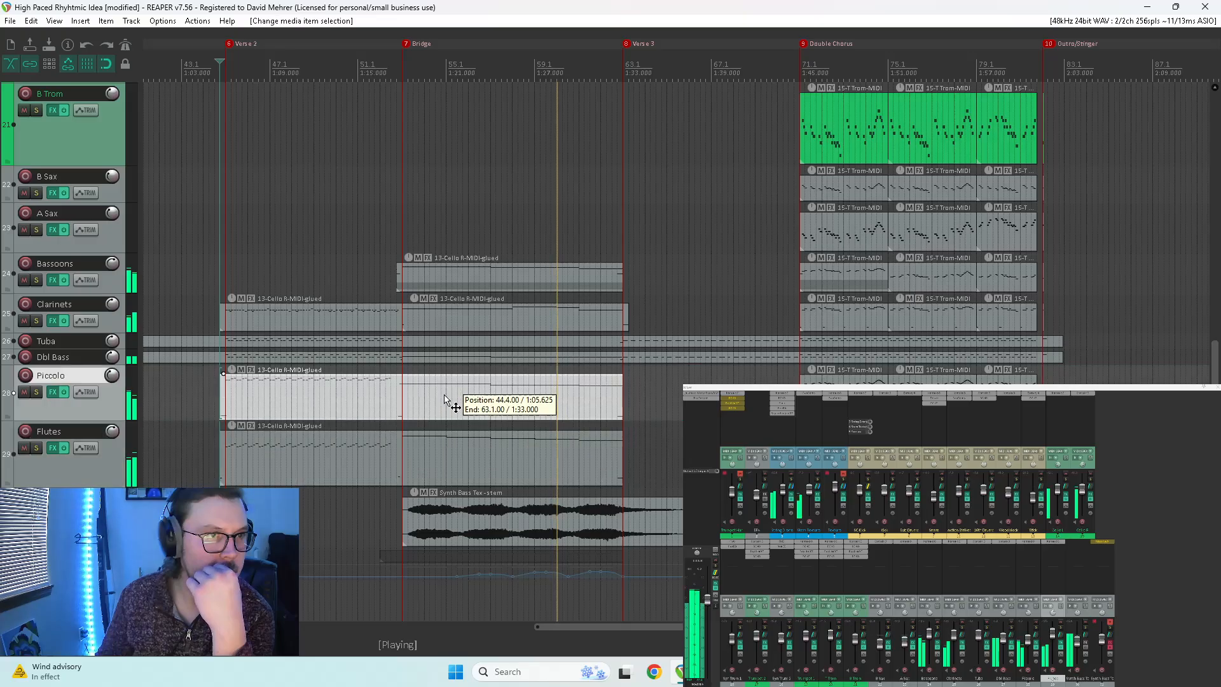
pyautogui.doubleClick(452, 400)
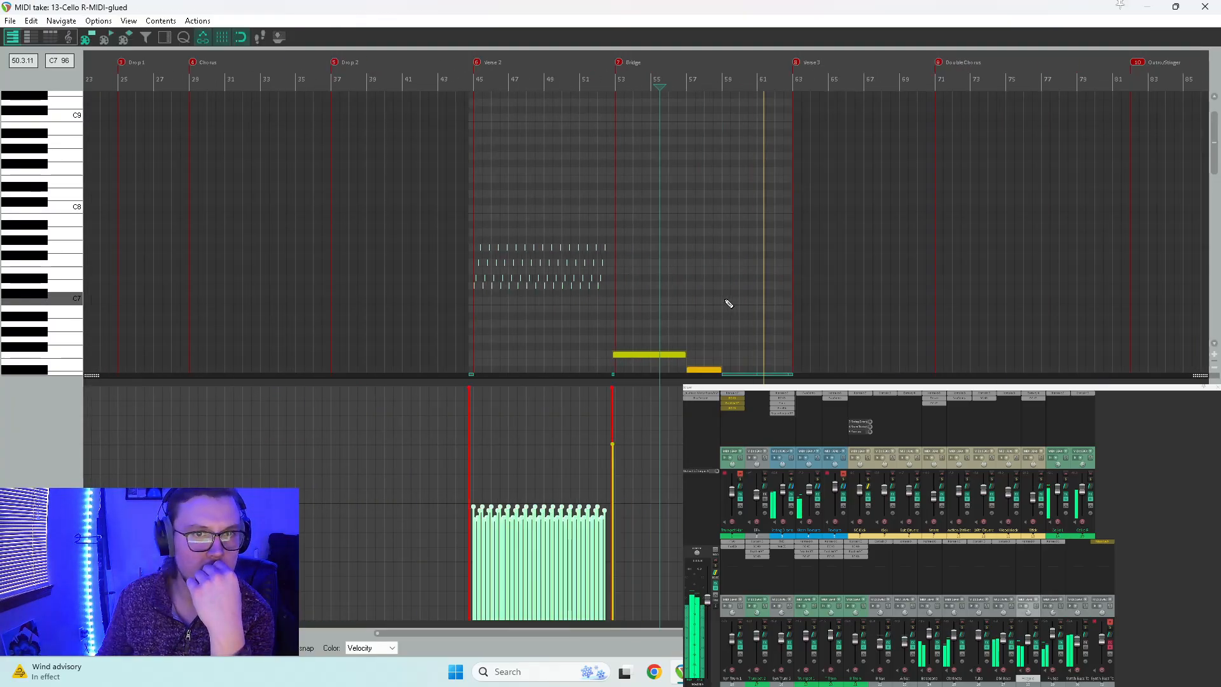
pyautogui.scroll(-3, 146, 268)
pyautogui.moveTo(646, 229); pyautogui.dragTo(795, 307)
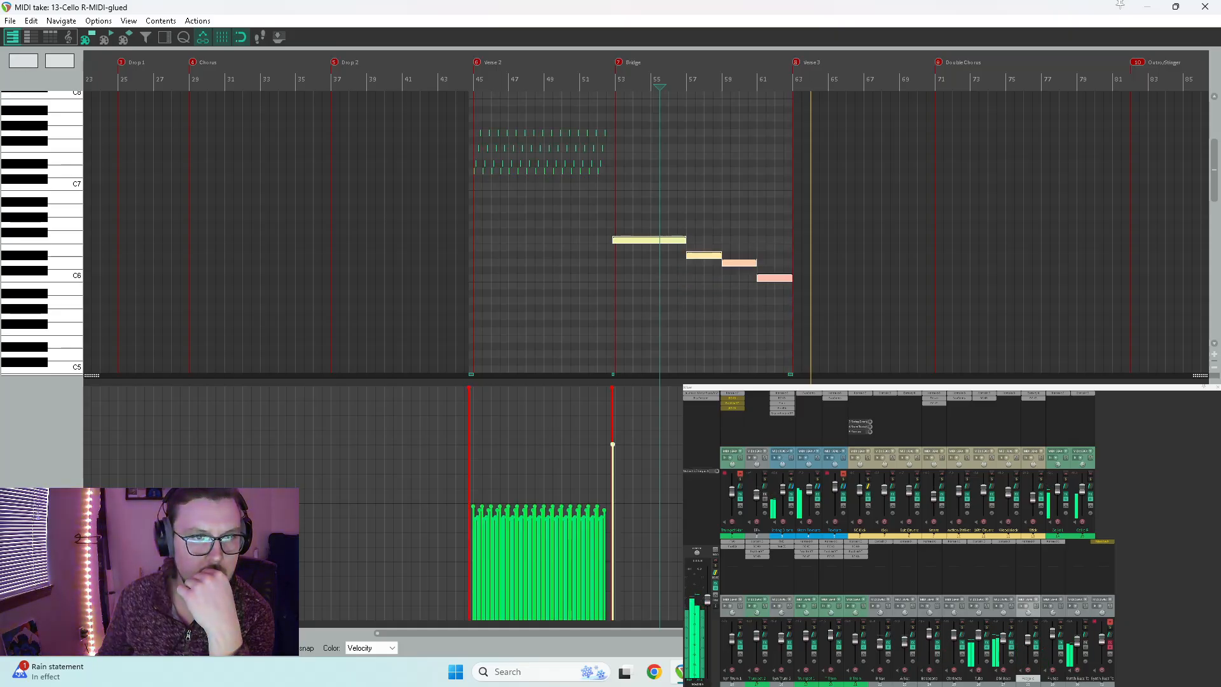
pyautogui.moveTo(757, 400); pyautogui.dragTo(757, 442)
# Step: Play from just before the Bridge into Verse 3 with the Piccolo's MIDI editor closed, and stop playback
pyautogui.click(607, 332)
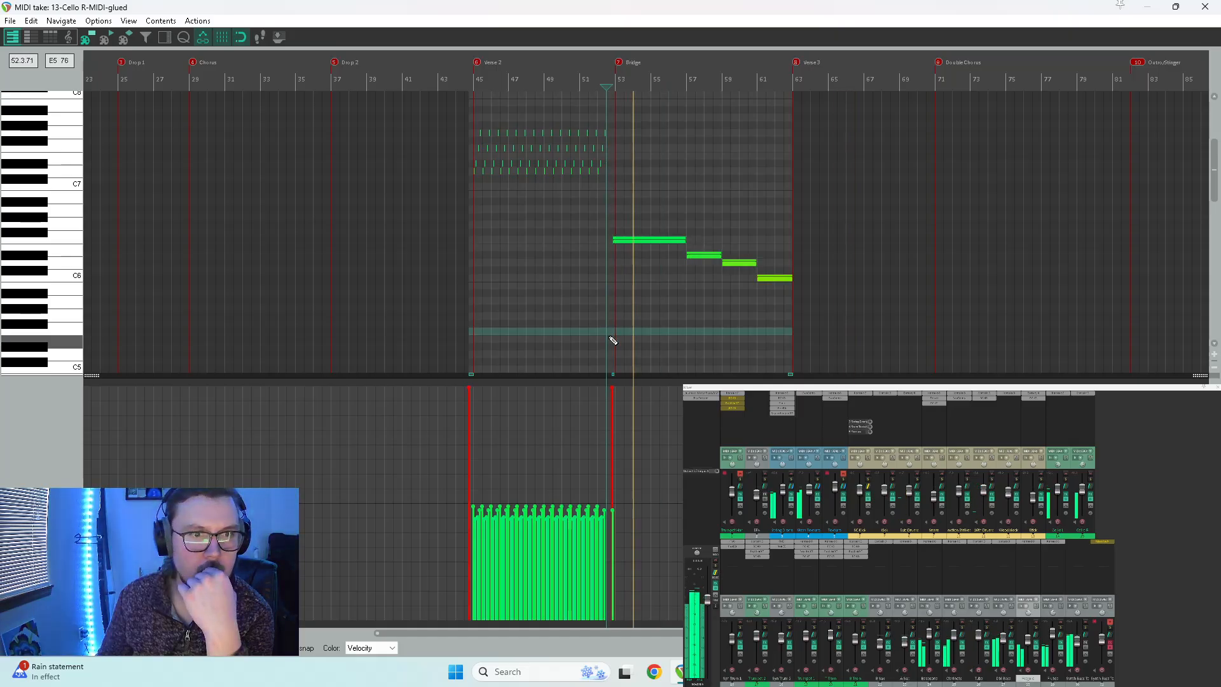
pyautogui.click(1204, 6)
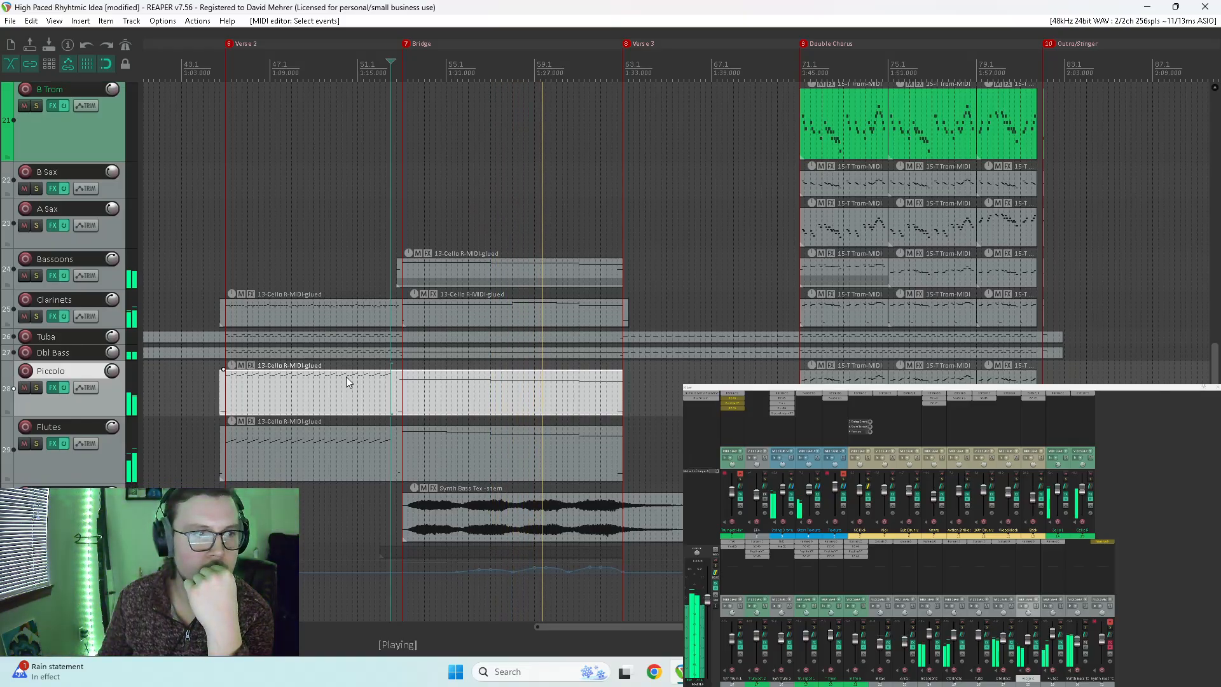
pyautogui.scroll(-4, 346, 376)
pyautogui.scroll(2, 531, 394)
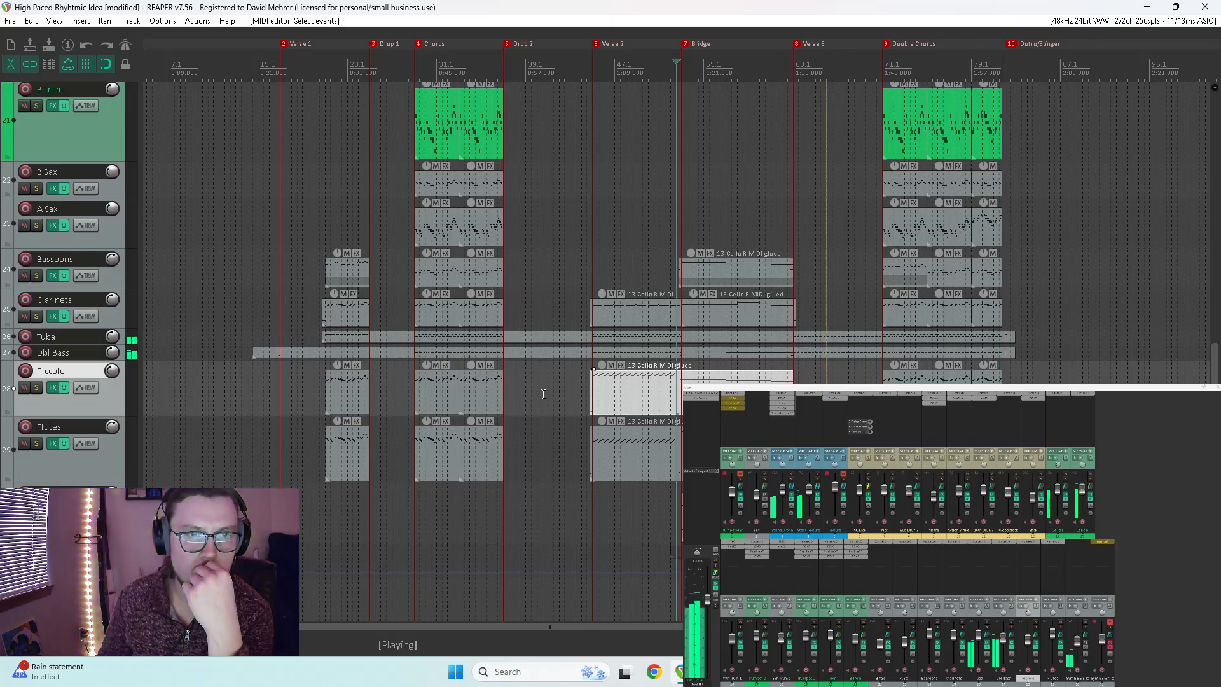
pyautogui.press('space')
# Step: Add a marker at 63.3.00, just after the start of Verse 3, named "Low Pass Auto Rise on Bass?"
pyautogui.click(799, 200)
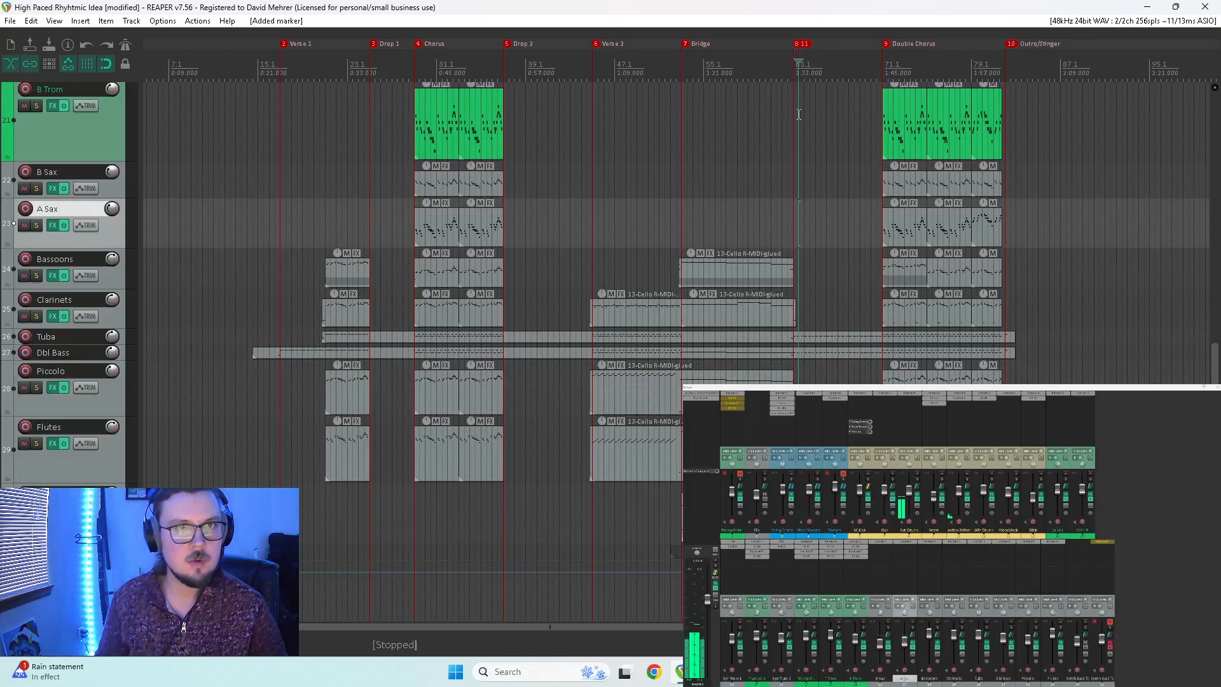
pyautogui.doubleClick(805, 44)
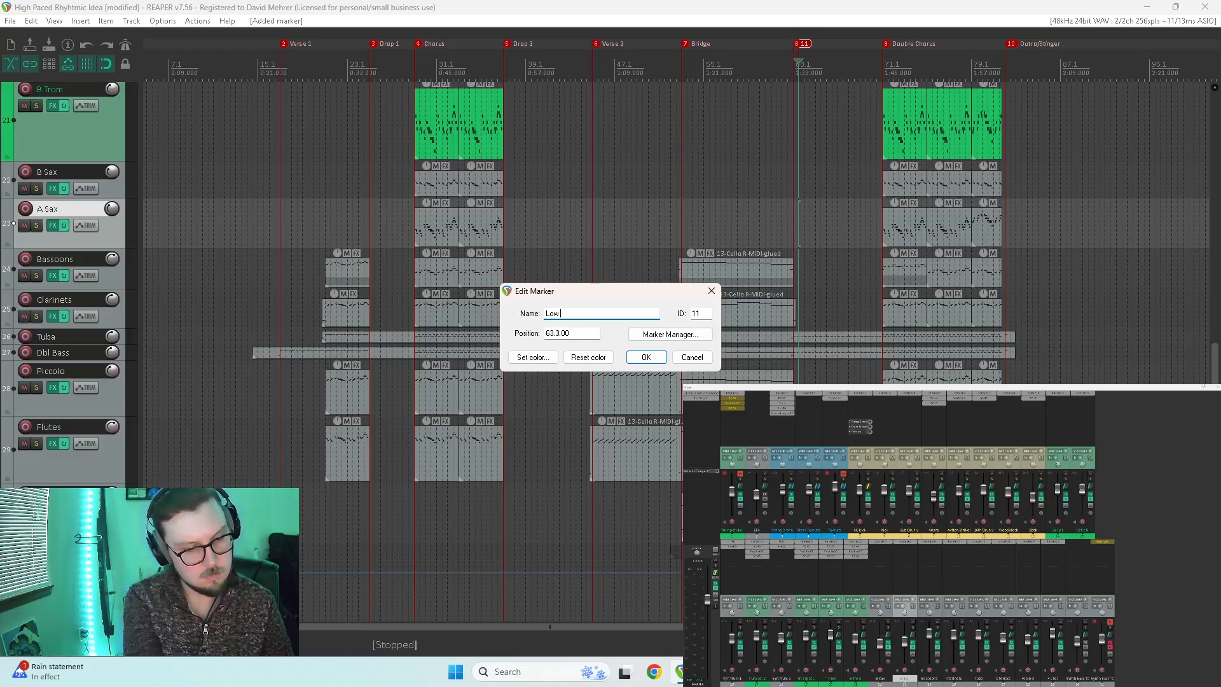
pyautogui.write('uto Rise on?')
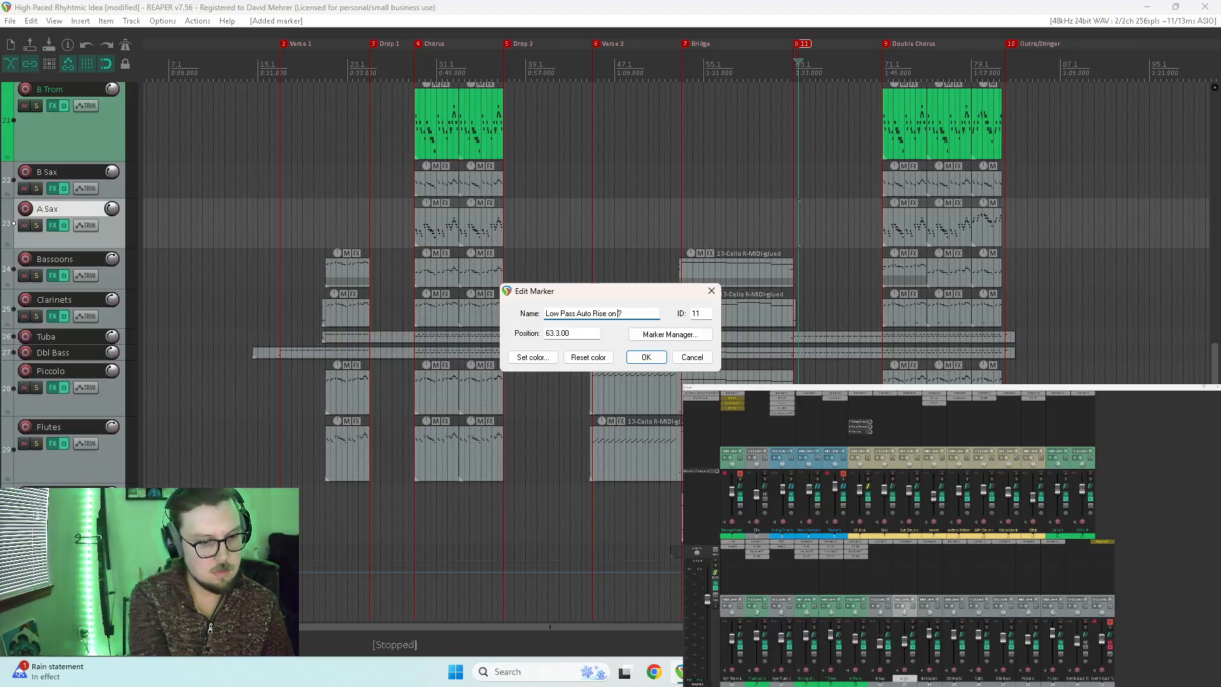
pyautogui.write('s')
pyautogui.press('Return')
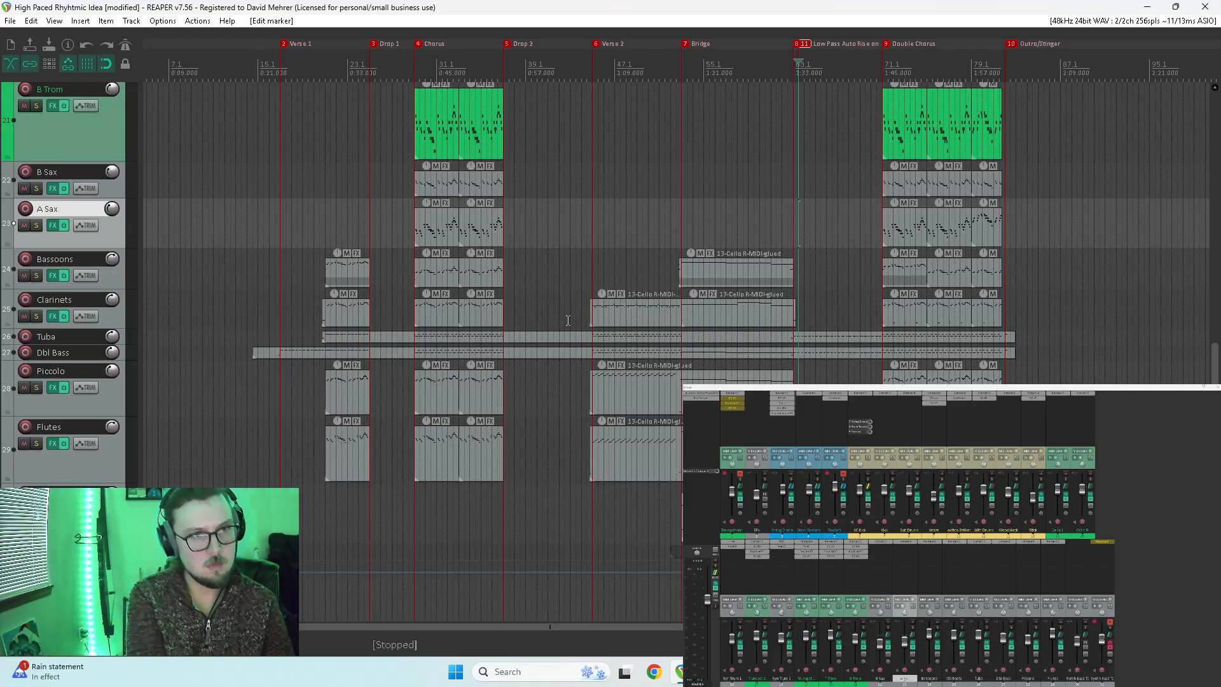
# Step: Colour the "Low Pass Auto Rise on Bass?" marker blue (red 0, green 128, blue 255)
pyautogui.doubleClick(806, 43)
pyautogui.click(532, 356)
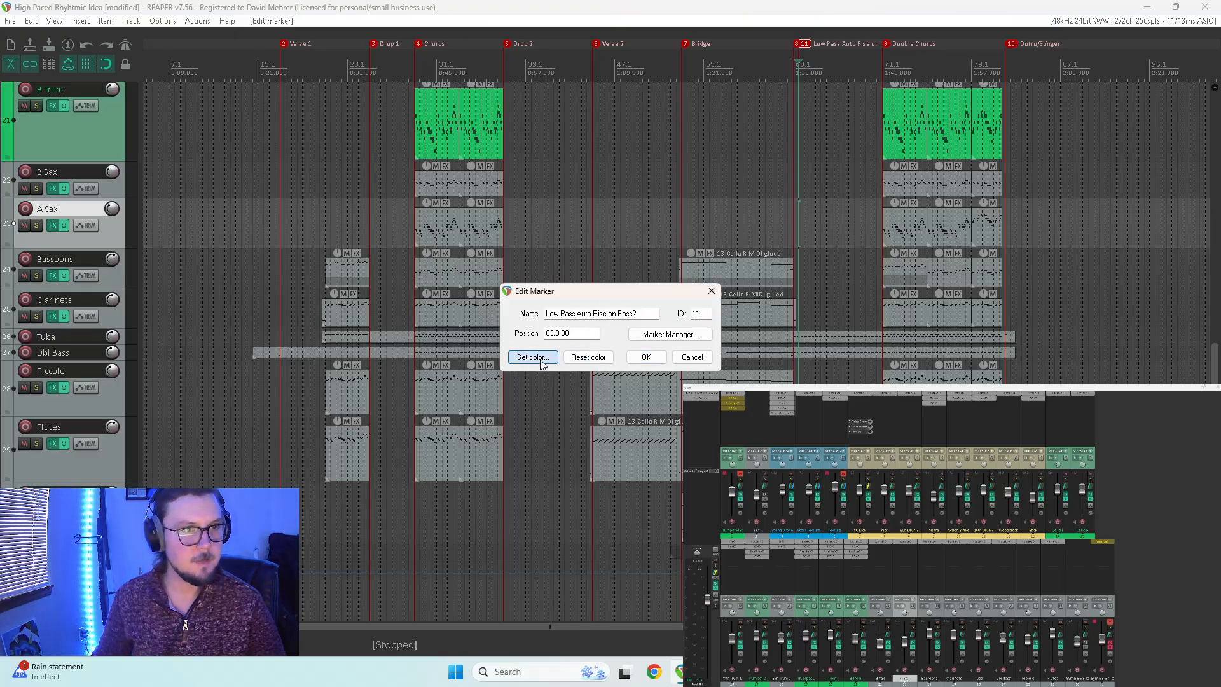
pyautogui.click(434, 138)
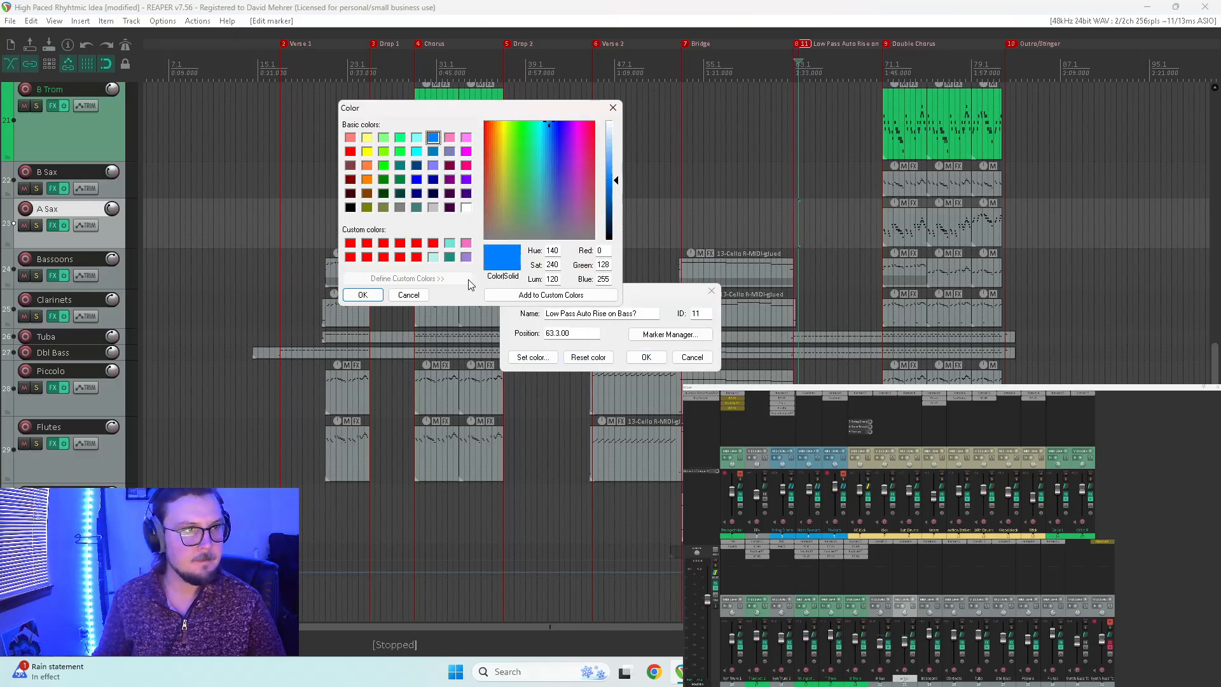
pyautogui.click(363, 295)
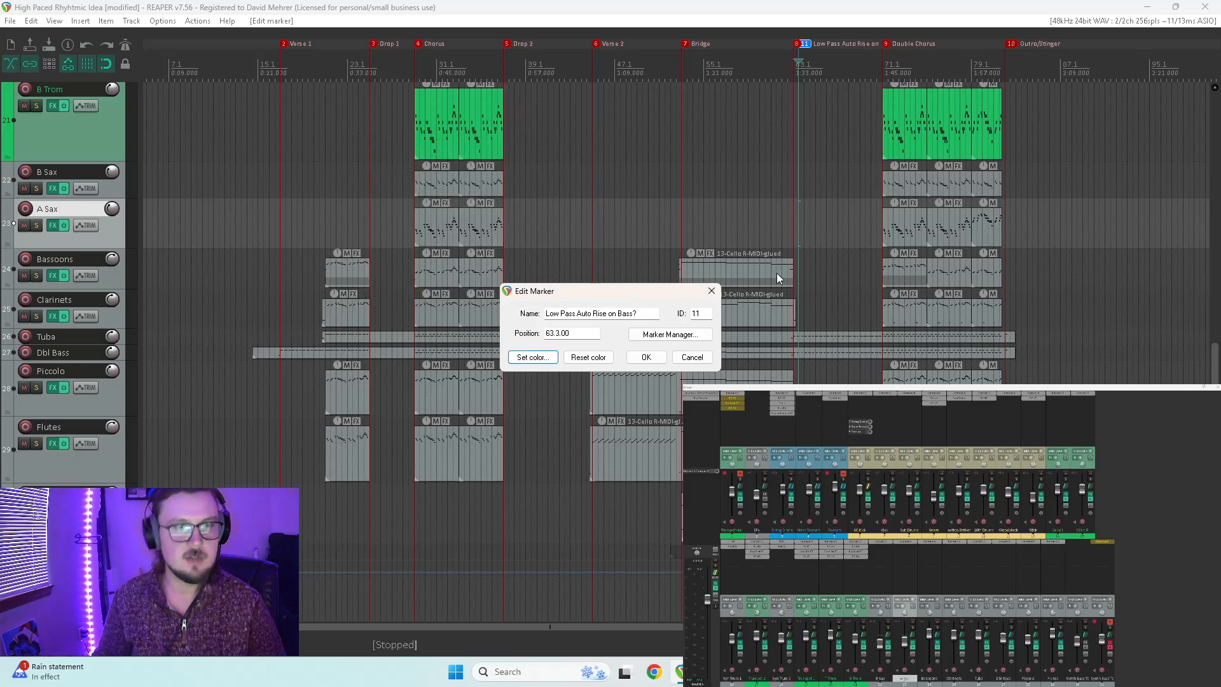
pyautogui.click(646, 357)
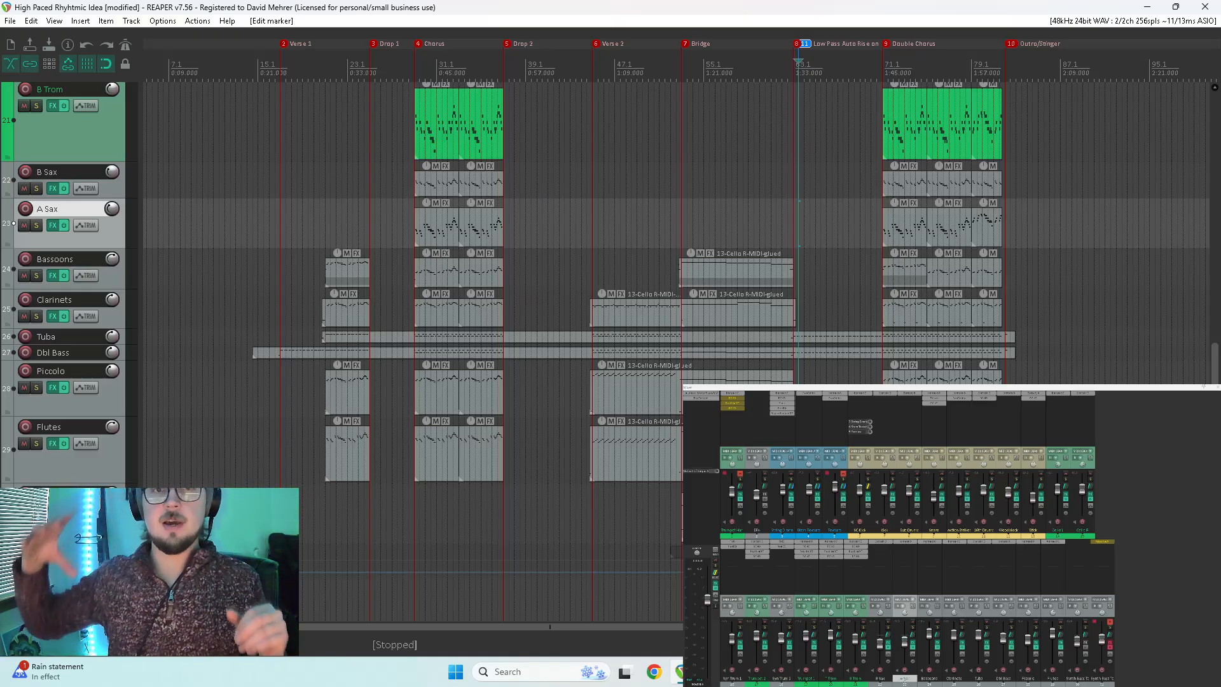
# Step: Play from the new marker into the Double Chorus, and replay the section from the start of Verse 3
pyautogui.press('space')
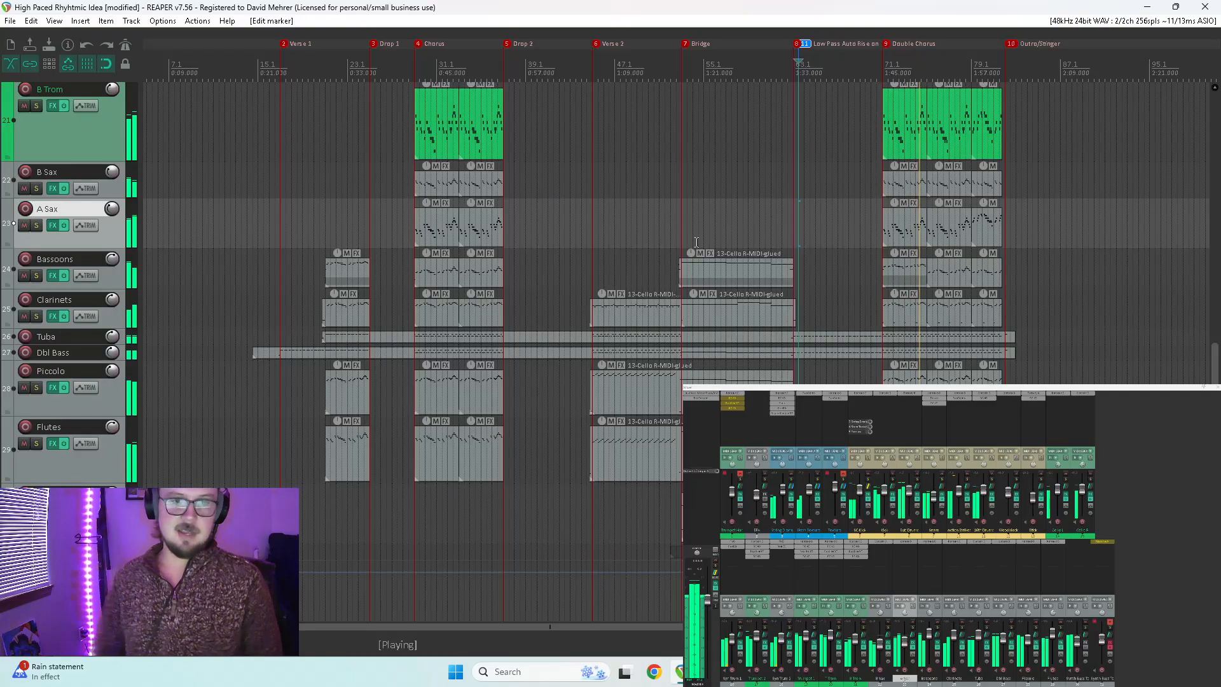
pyautogui.press('space')
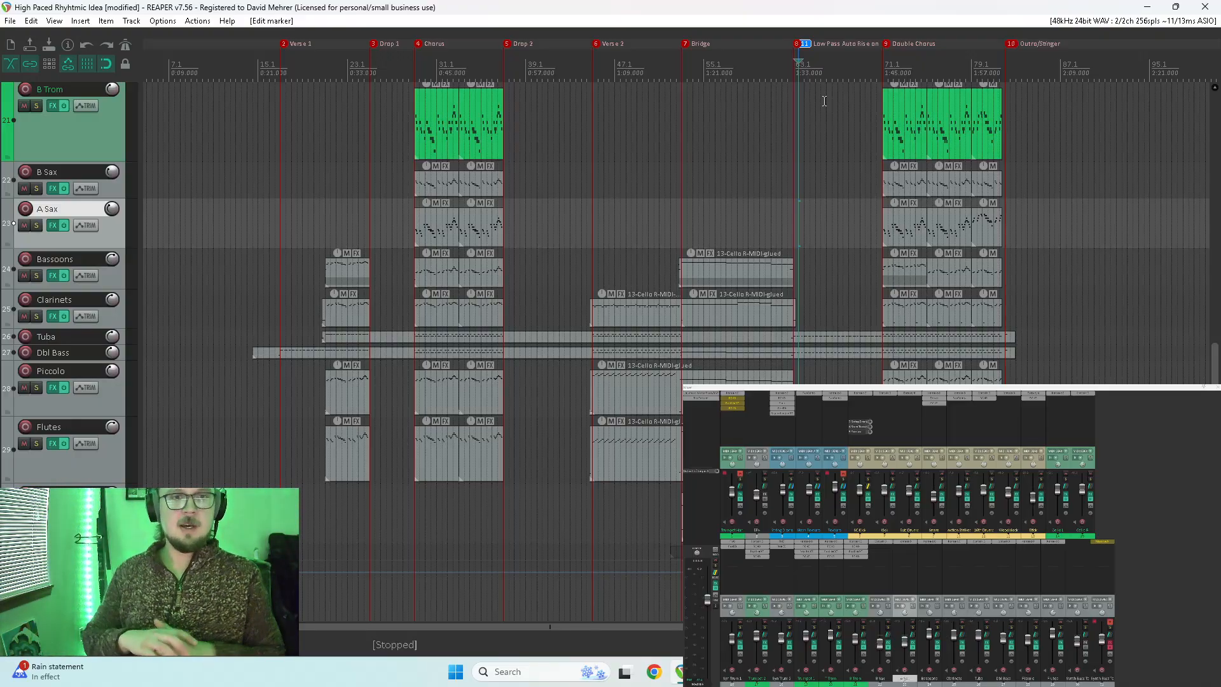
pyautogui.click(793, 168)
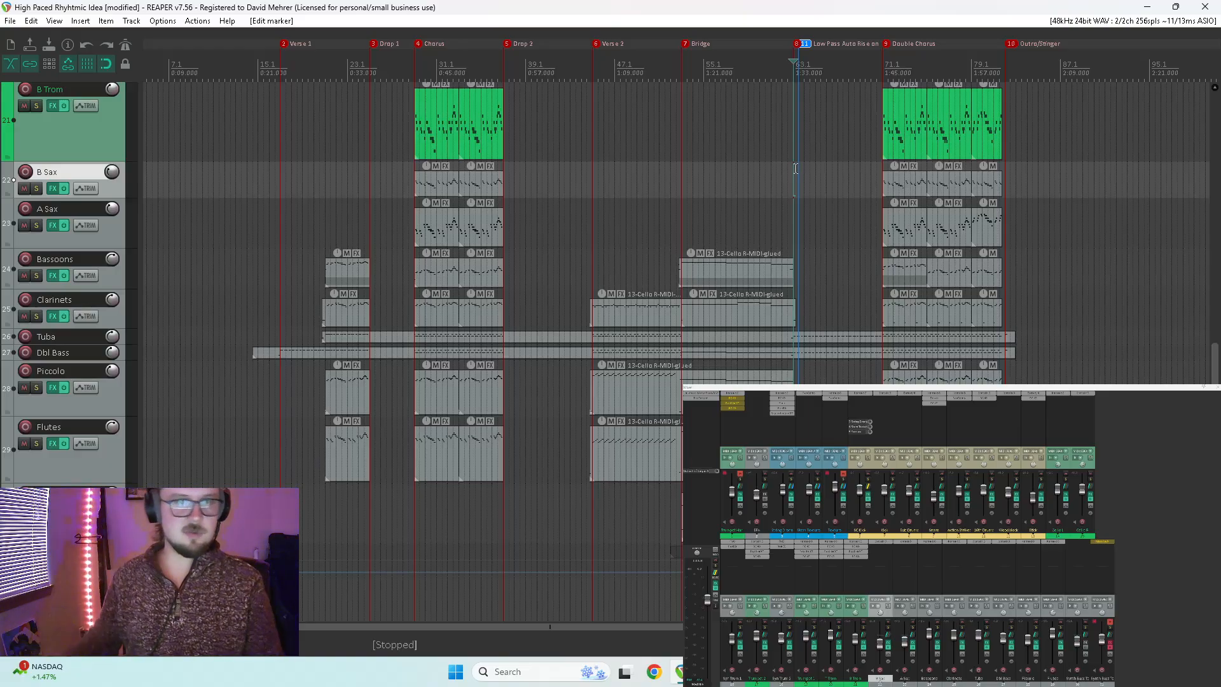
pyautogui.press('space')
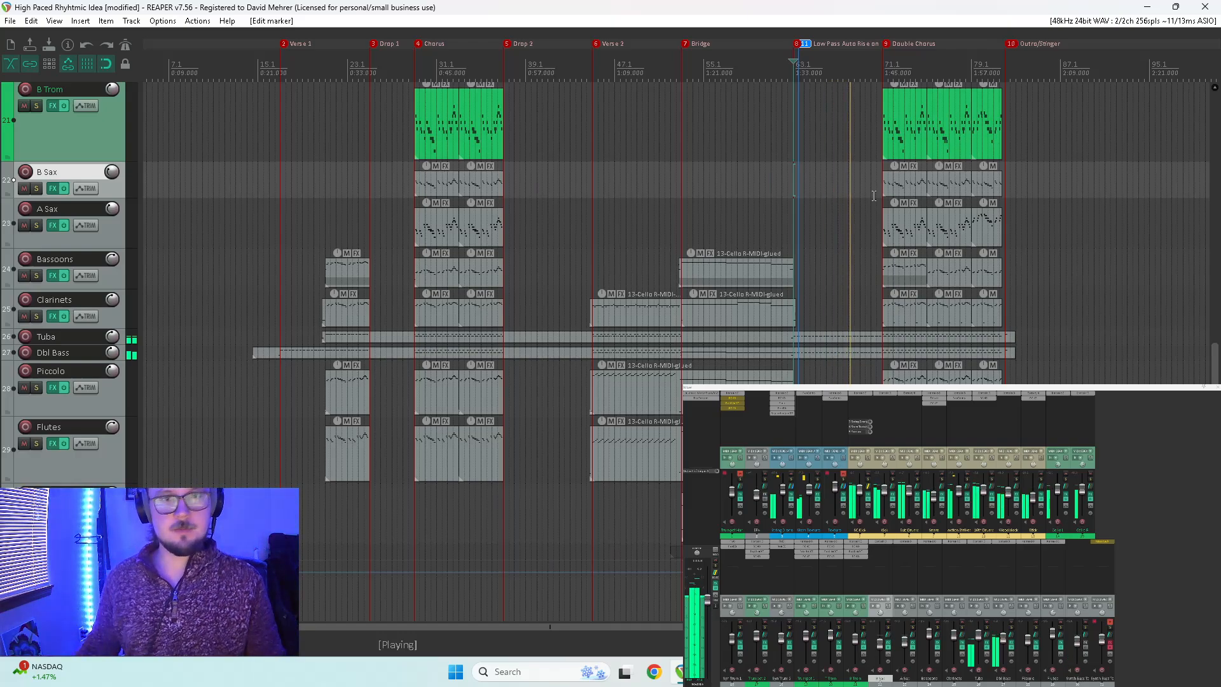
pyautogui.press('space')
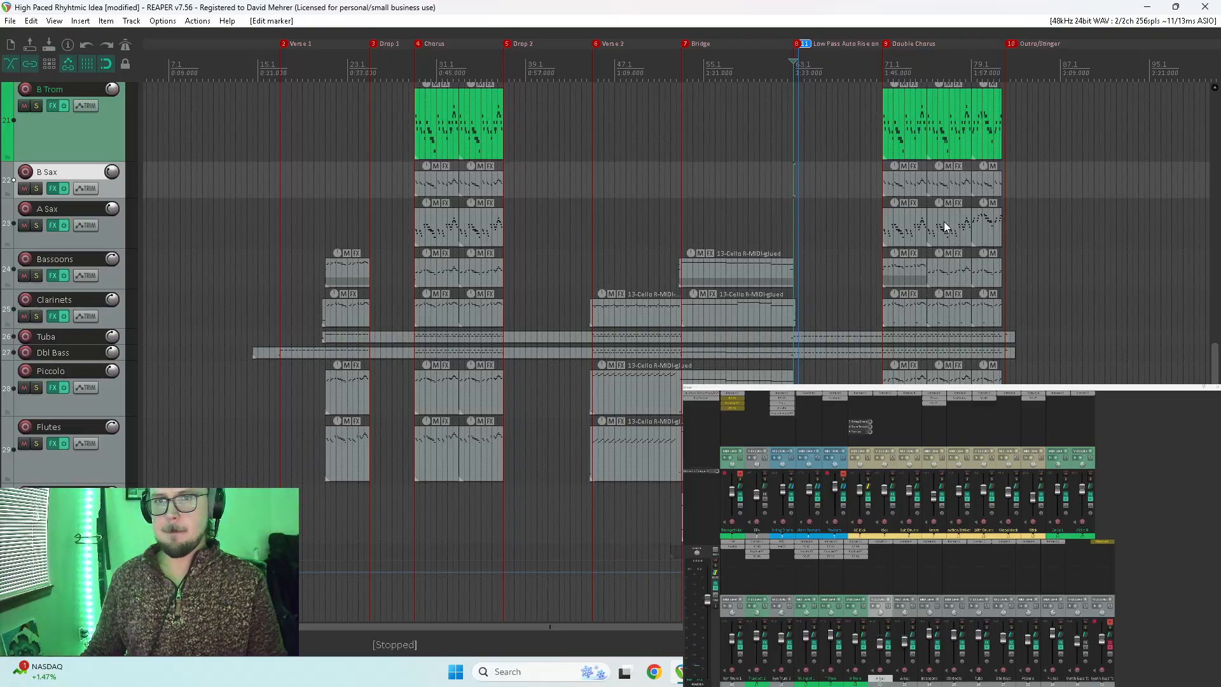
# Step: Rename the muted Trumpet Harm track above SFX to "Piano"
pyautogui.hscroll(-3, 944, 221)
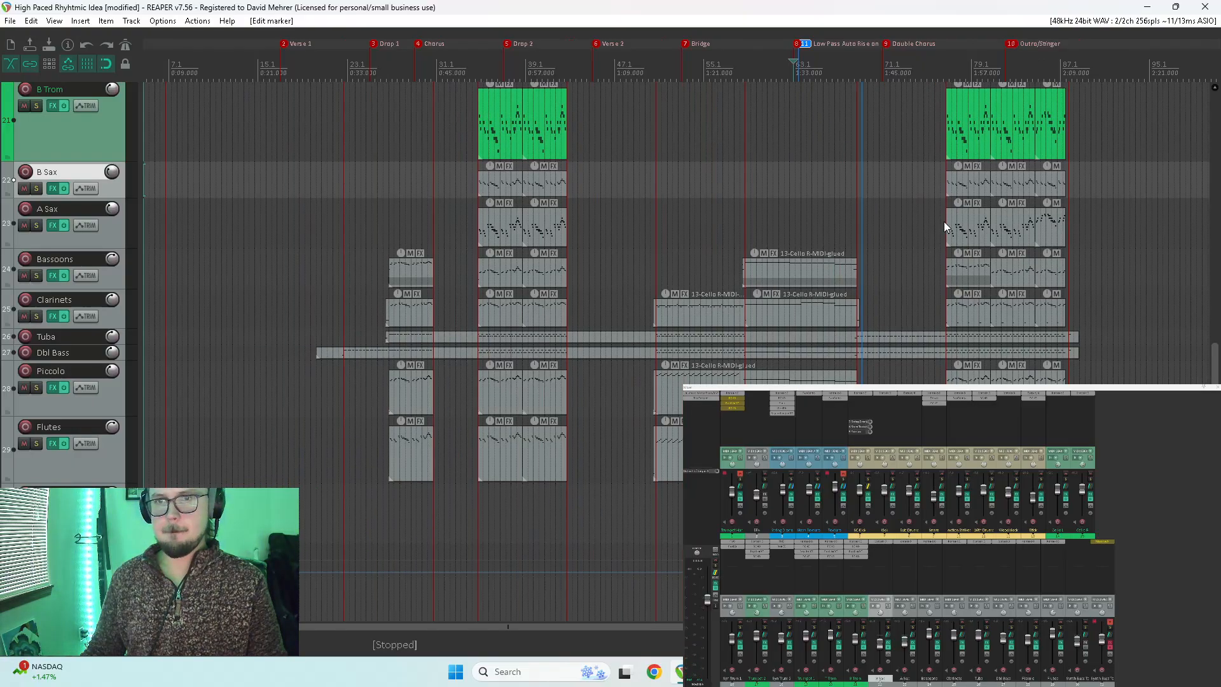
pyautogui.click(731, 531)
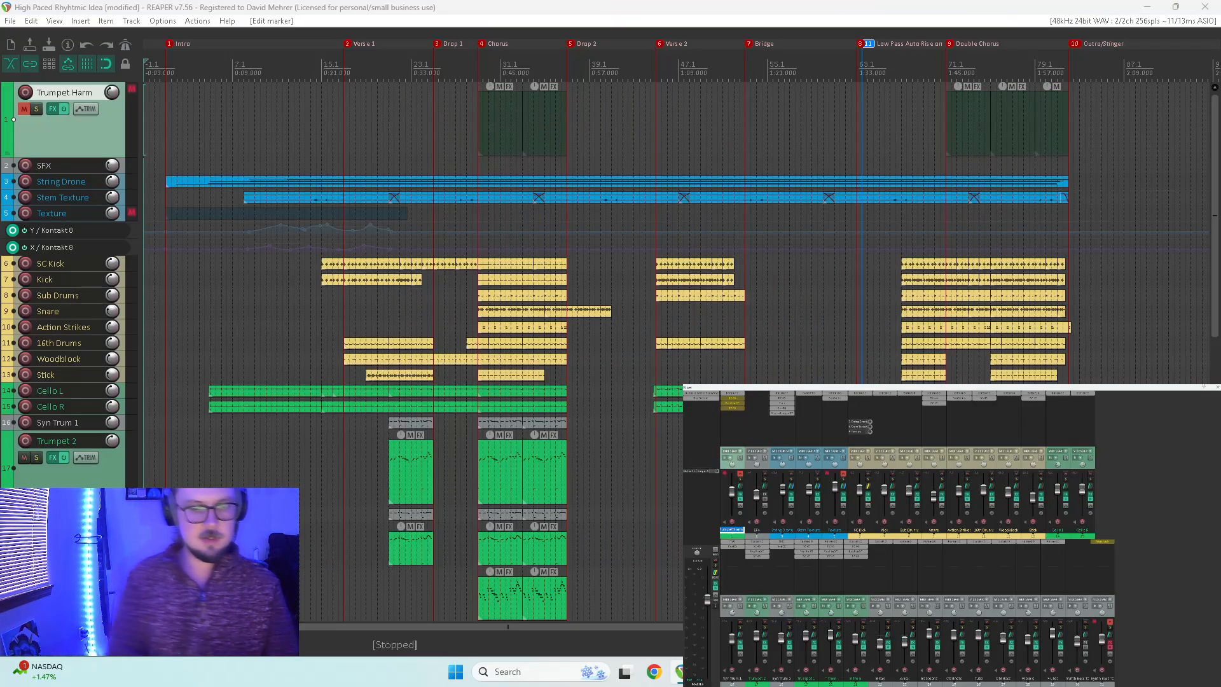
pyautogui.write('Piano')
pyautogui.press('Return')
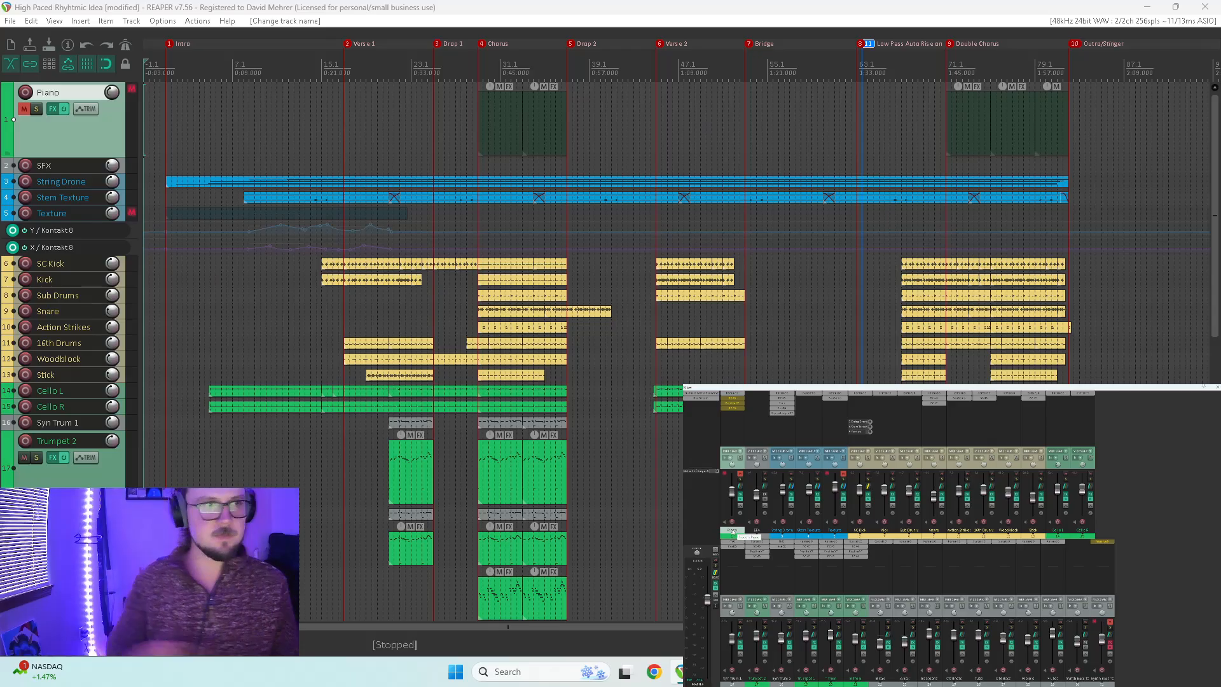
# Step: Unmute the Piano track, play from the Chorus, solo the Piano during playback, and stop
pyautogui.click(25, 109)
pyautogui.click(482, 163)
pyautogui.press('space')
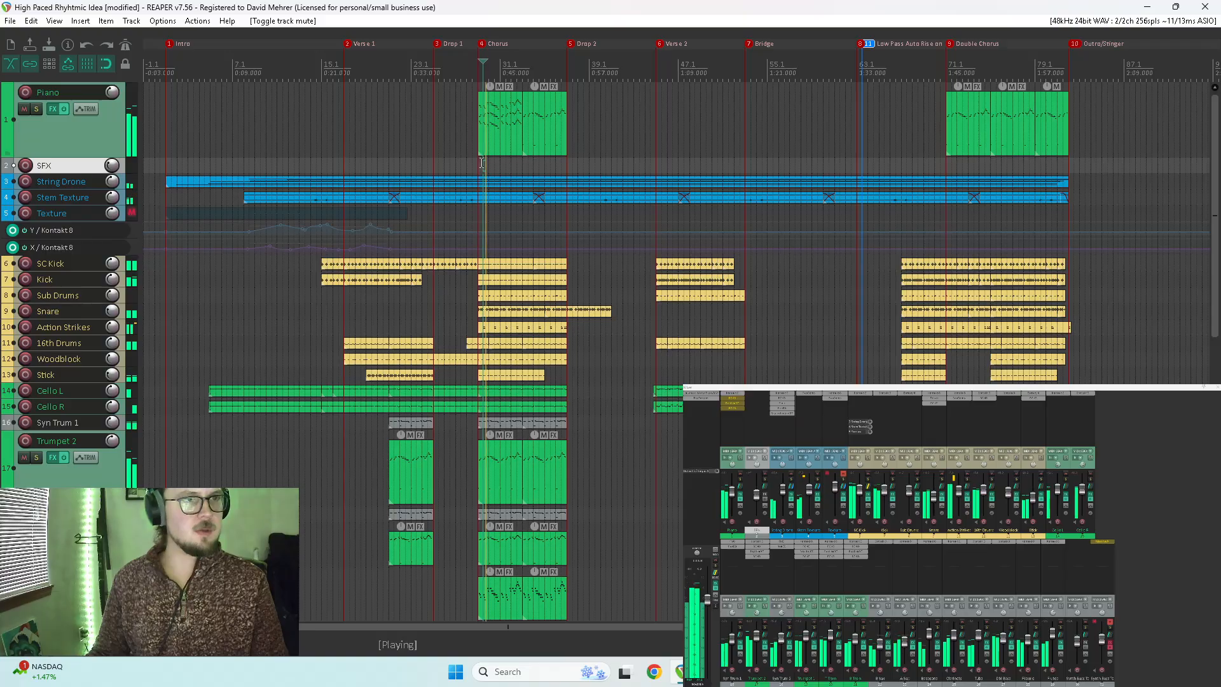
pyautogui.click(42, 110)
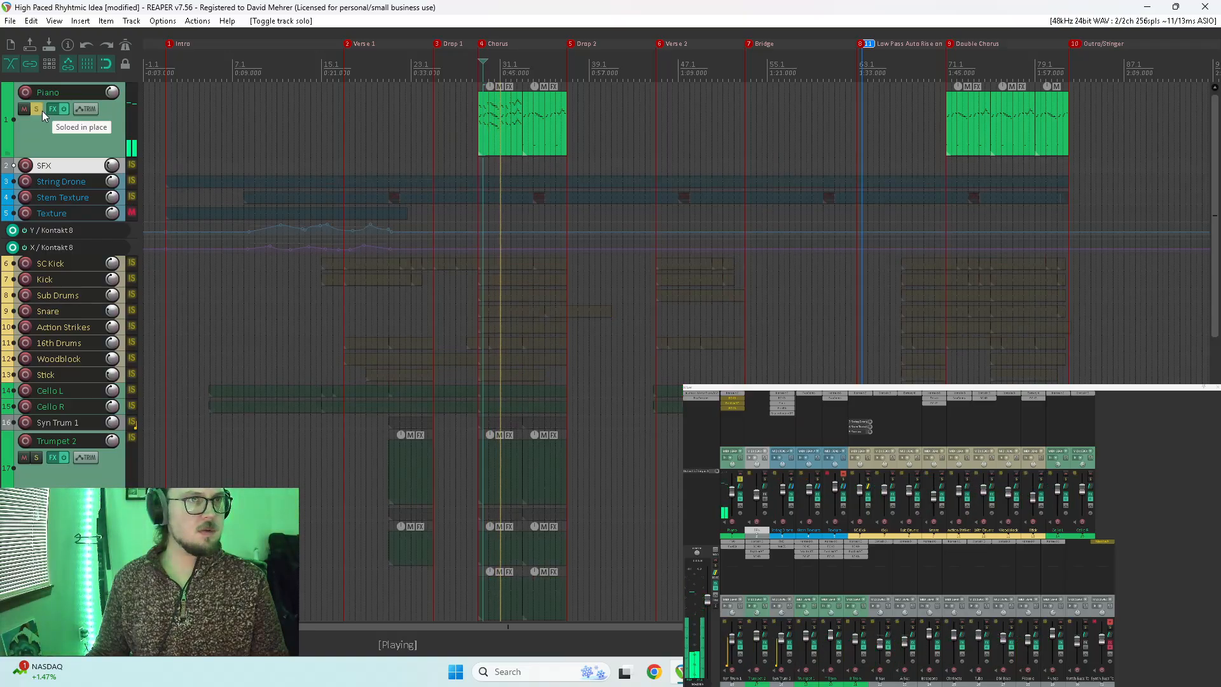
pyautogui.click(38, 109)
pyautogui.press('space')
# Step: Open the first Chorus item on the Piano track in the MIDI editor and select all notes of its highest voice
pyautogui.click(505, 131)
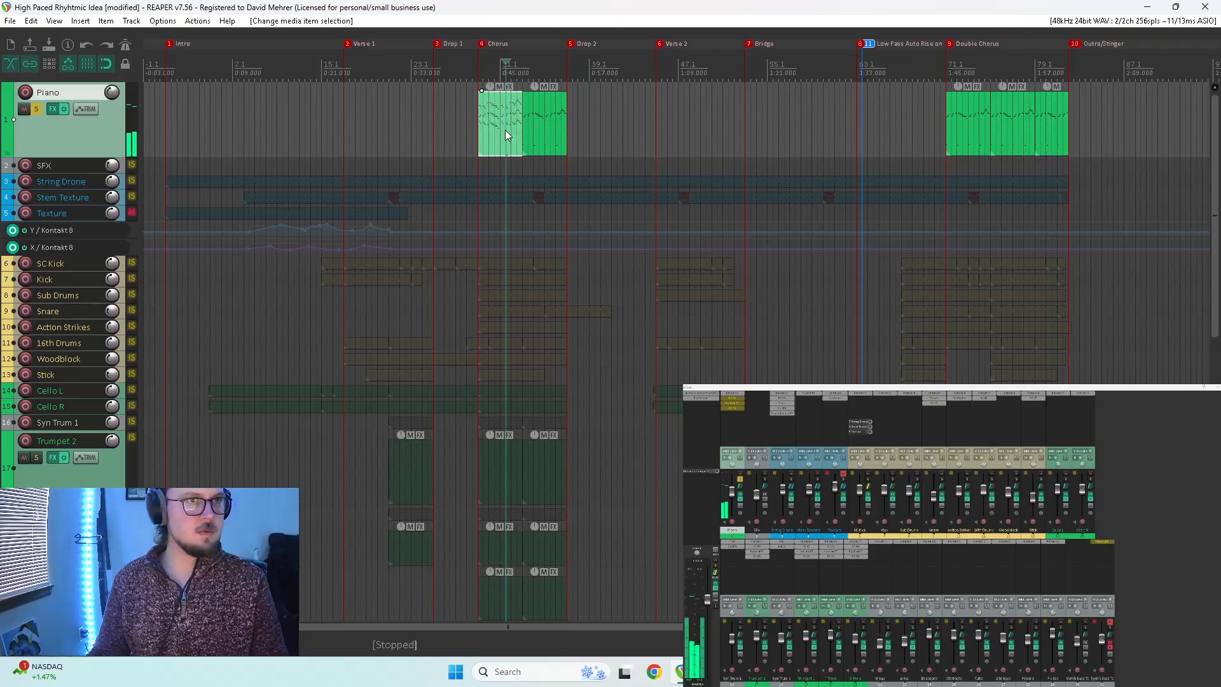
pyautogui.doubleClick(505, 130)
pyautogui.scroll(-1, 34, 305)
pyautogui.scroll(-1, 34, 305)
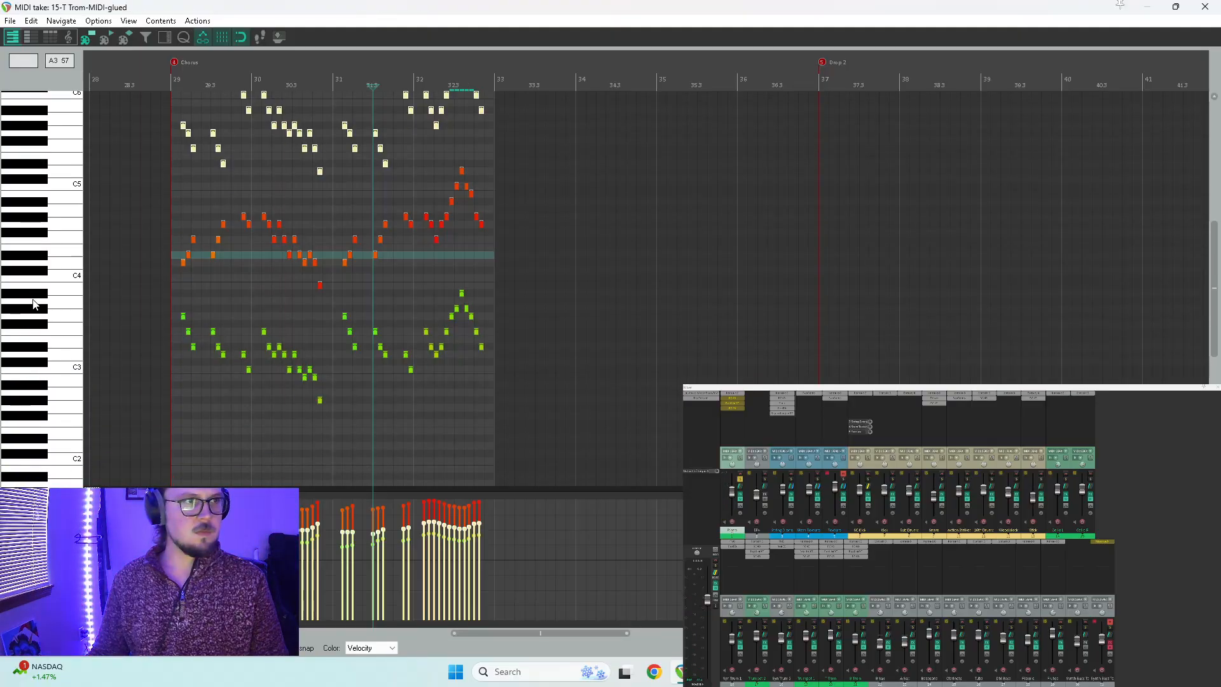
pyautogui.scroll(2, 35, 304)
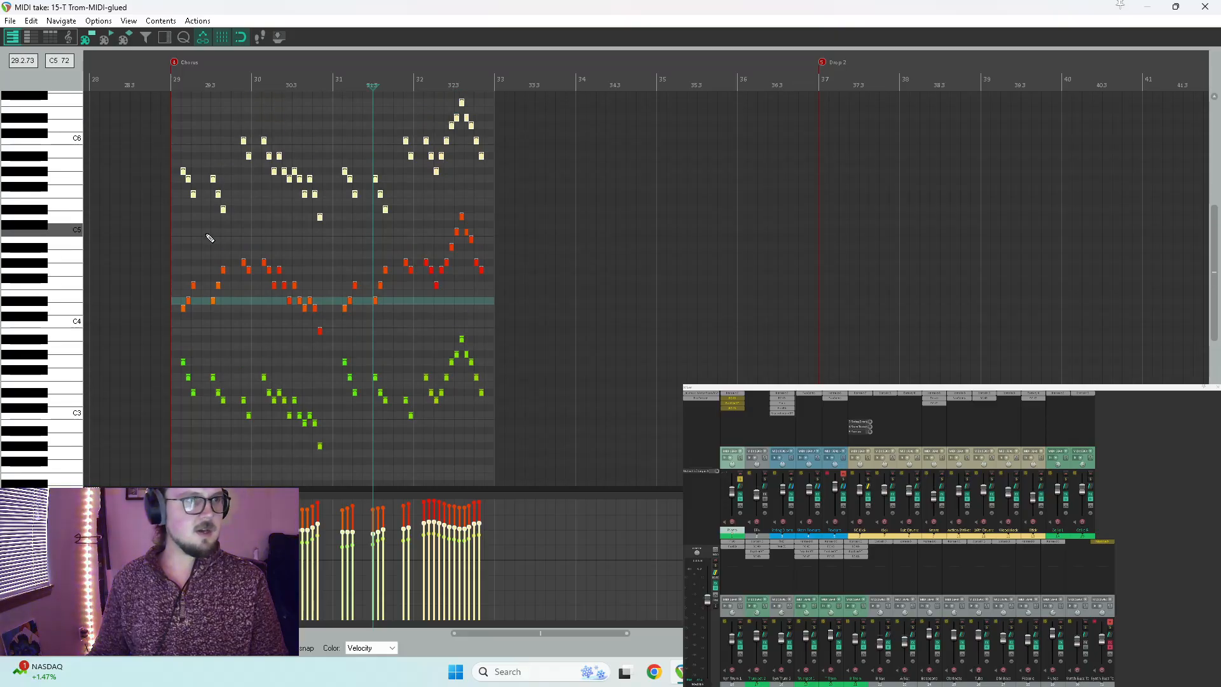
pyautogui.click(18, 227)
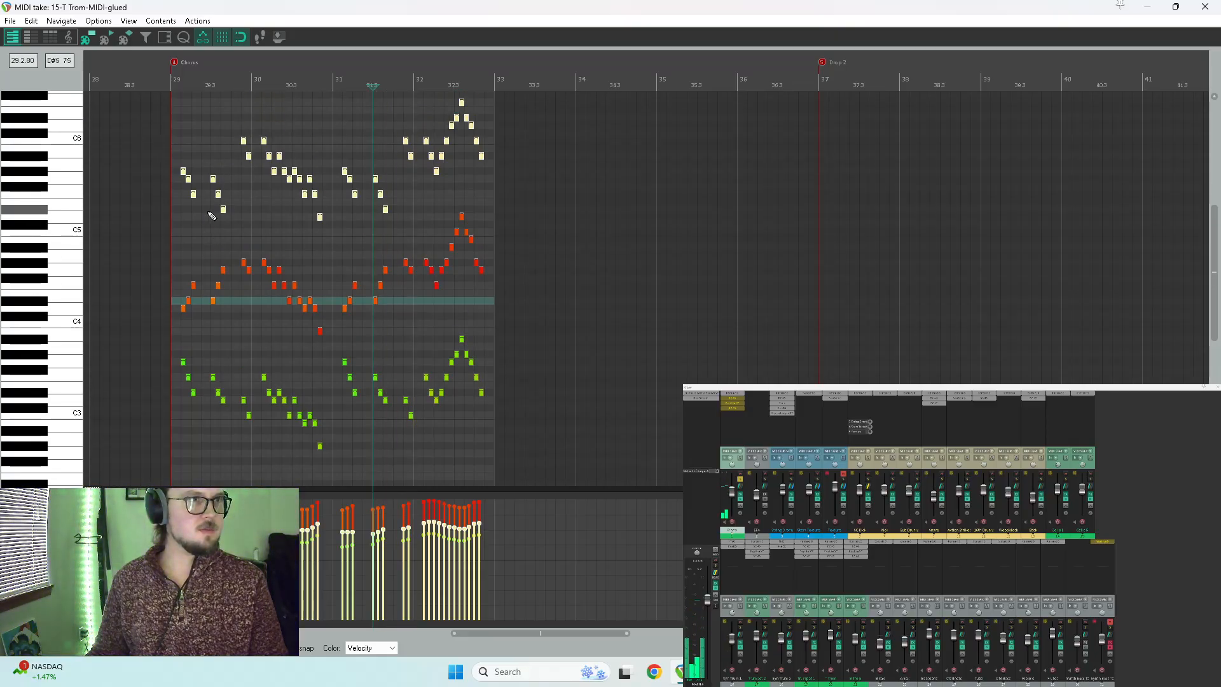
pyautogui.moveTo(150, 236); pyautogui.dragTo(523, 98)
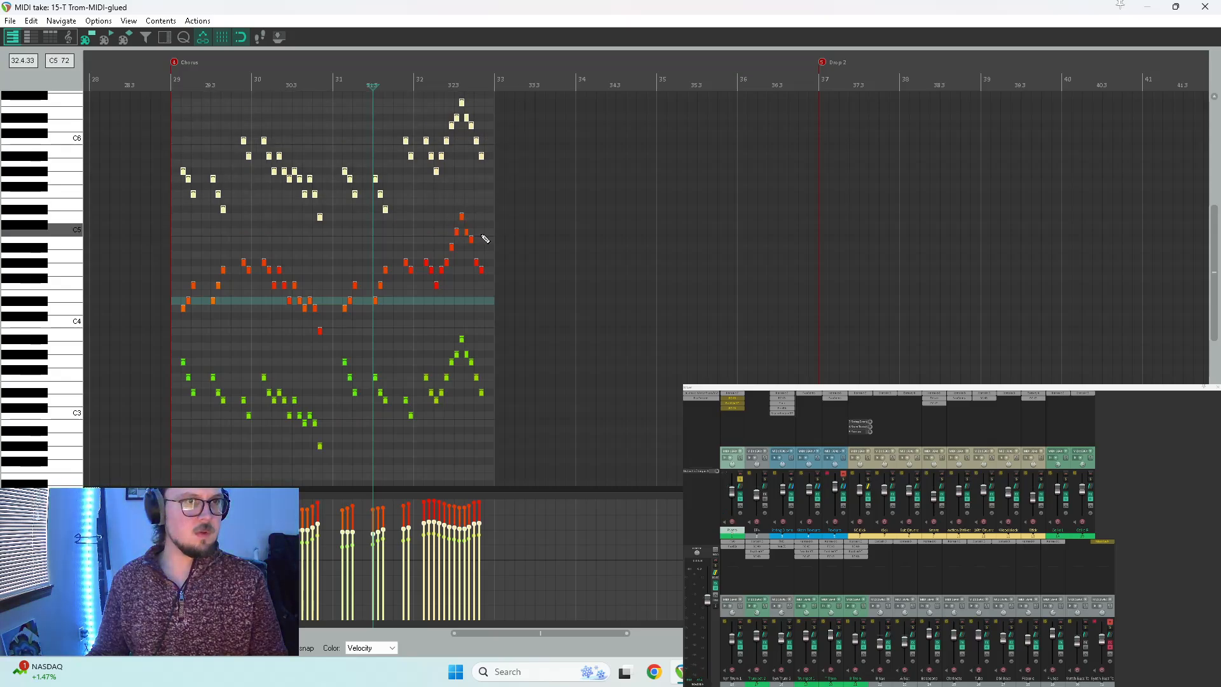
# Step: Try transposing the highest piano voice up two octaves, listen from the Chorus, and undo the transposition
pyautogui.scroll(5, 257, 197)
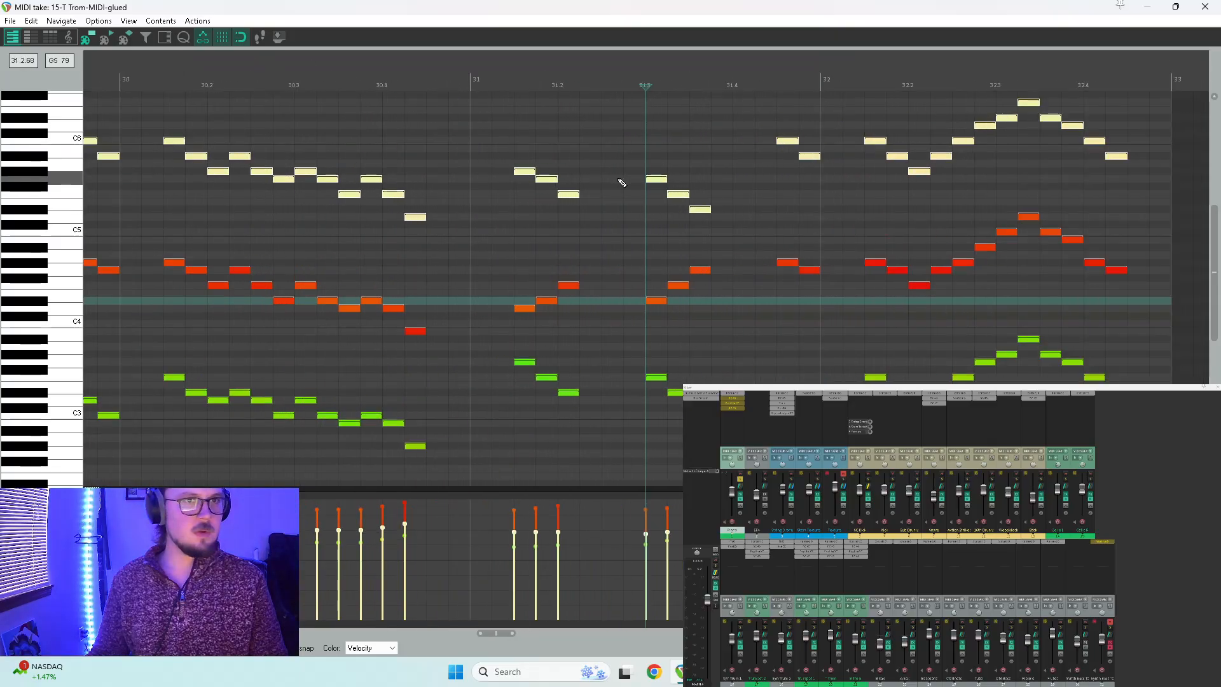
pyautogui.scroll(3, 647, 185)
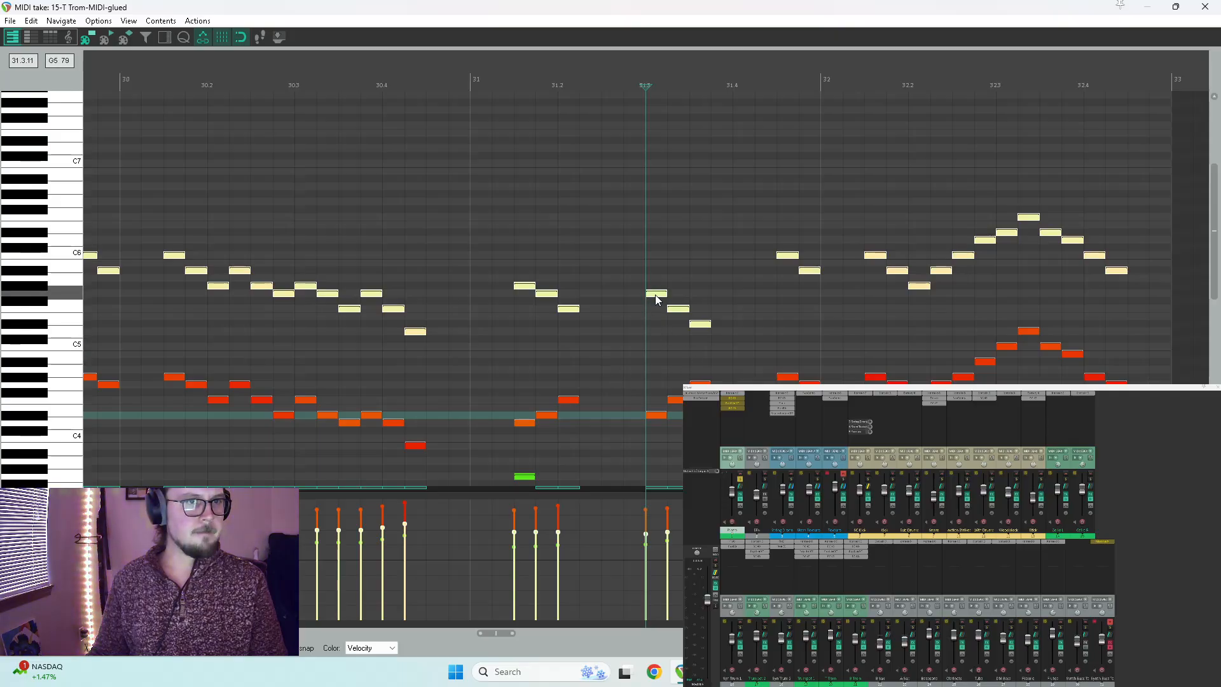
pyautogui.click(655, 296)
pyautogui.moveTo(655, 297); pyautogui.dragTo(655, 115)
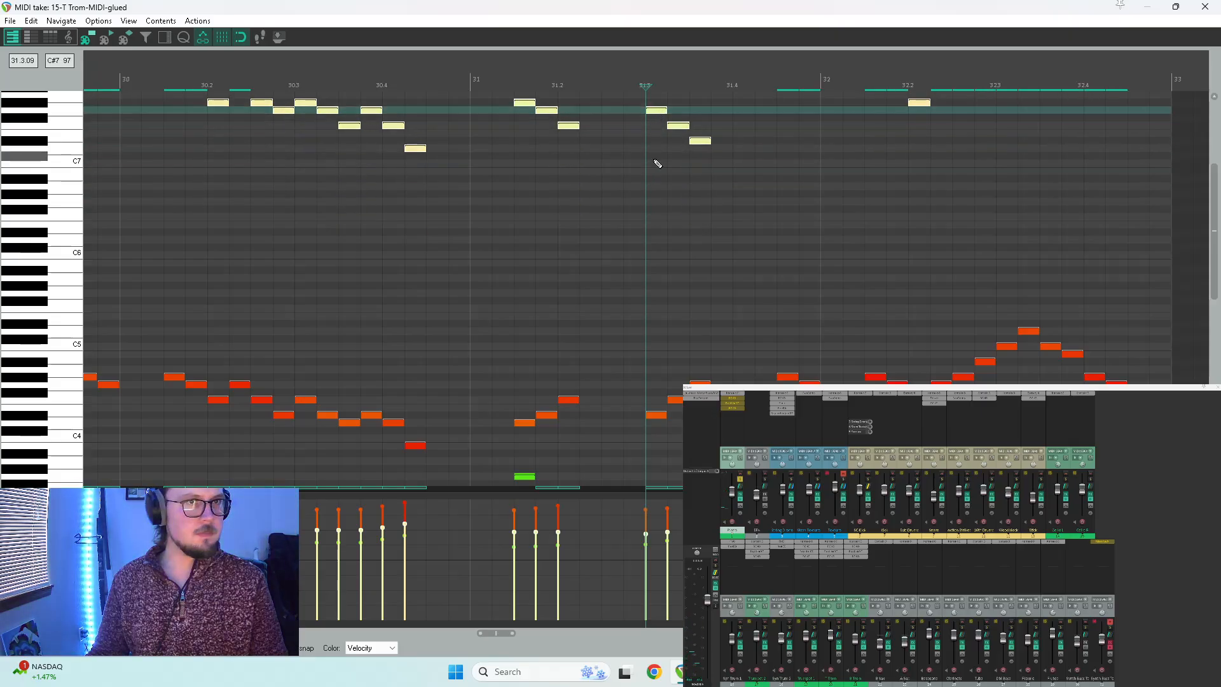
pyautogui.scroll(-5, 654, 163)
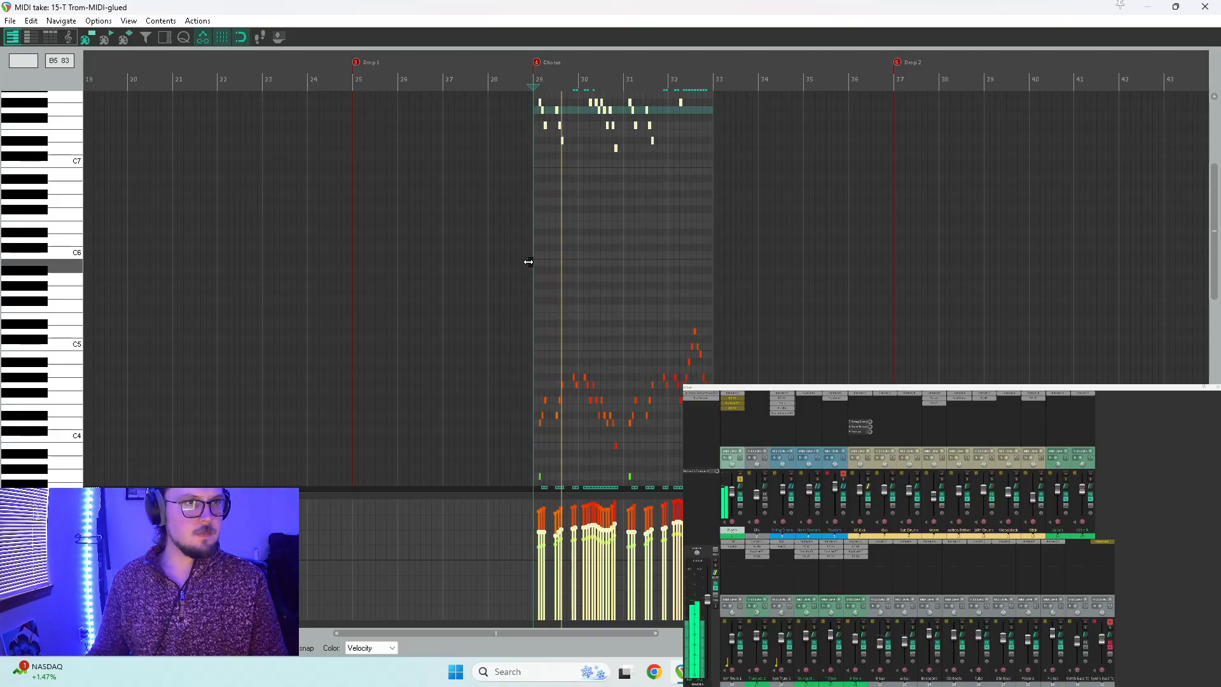
pyautogui.hotkey('ctrl', 'z')
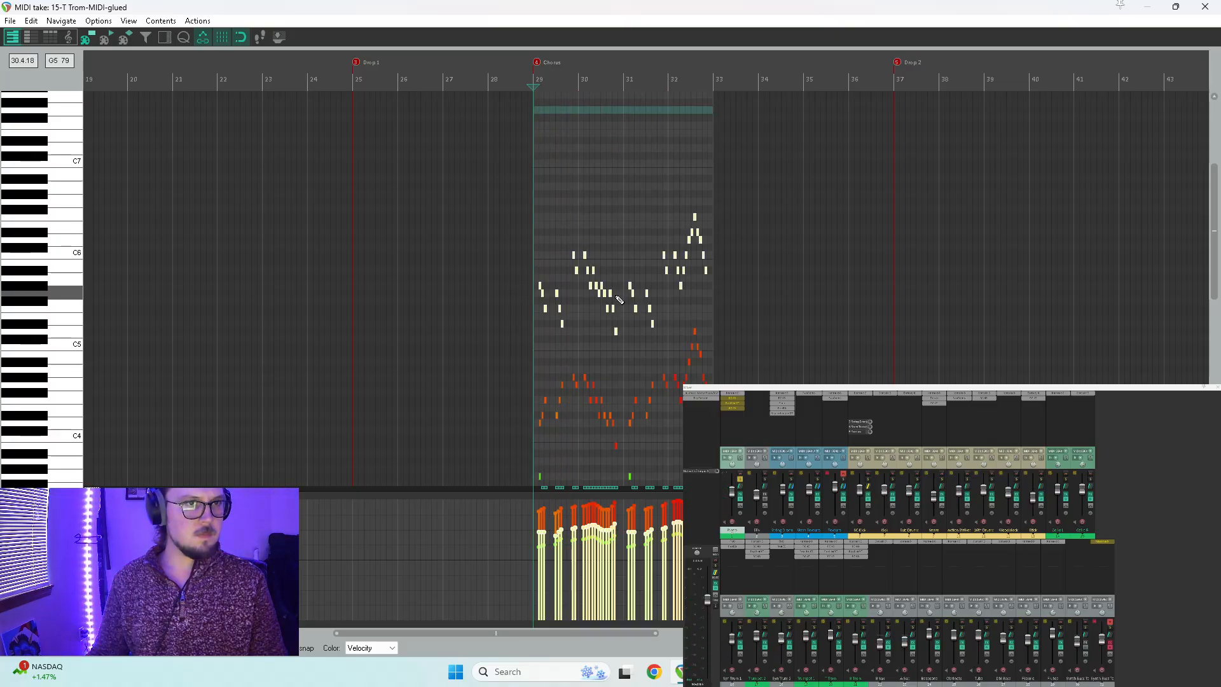
# Step: Transpose the selected highest piano voice up one octave and play the result from the start of the Chorus
pyautogui.scroll(5, 605, 299)
pyautogui.moveTo(689, 291); pyautogui.dragTo(698, 199)
pyautogui.press('space')
pyautogui.scroll(-5, 693, 279)
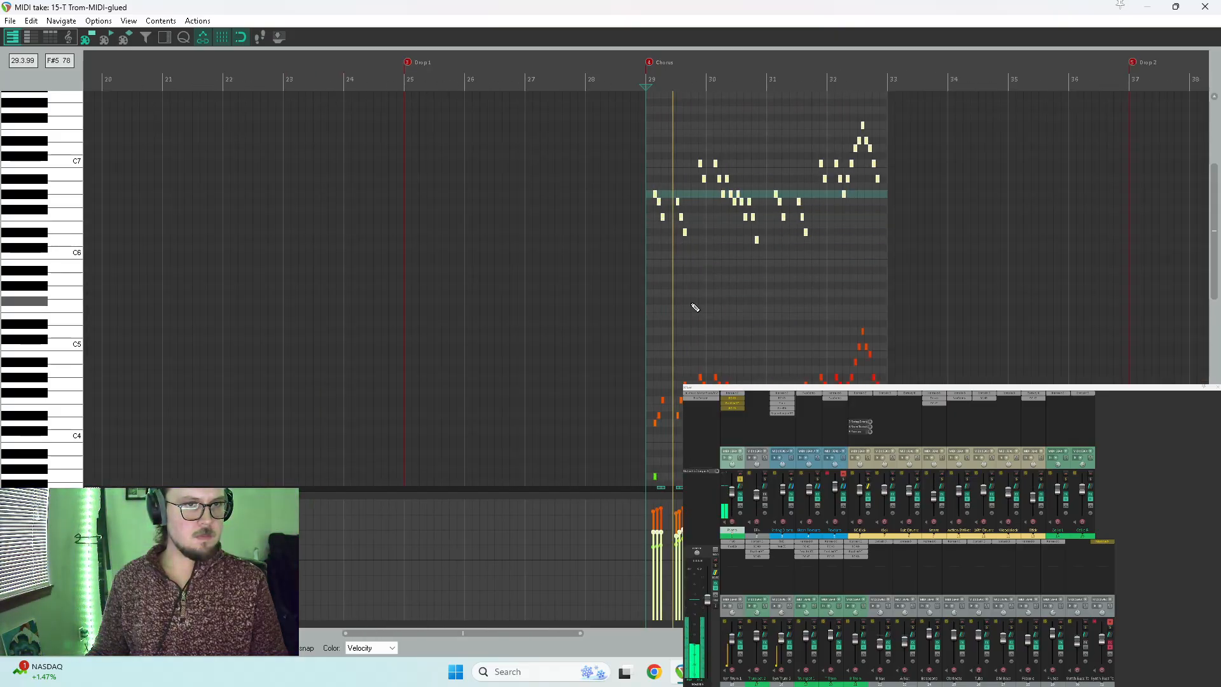
# Step: Select all notes of the middle piano voice, transpose them up one octave, and play the Chorus
pyautogui.scroll(-4, 49, 320)
pyautogui.scroll(-2, 49, 320)
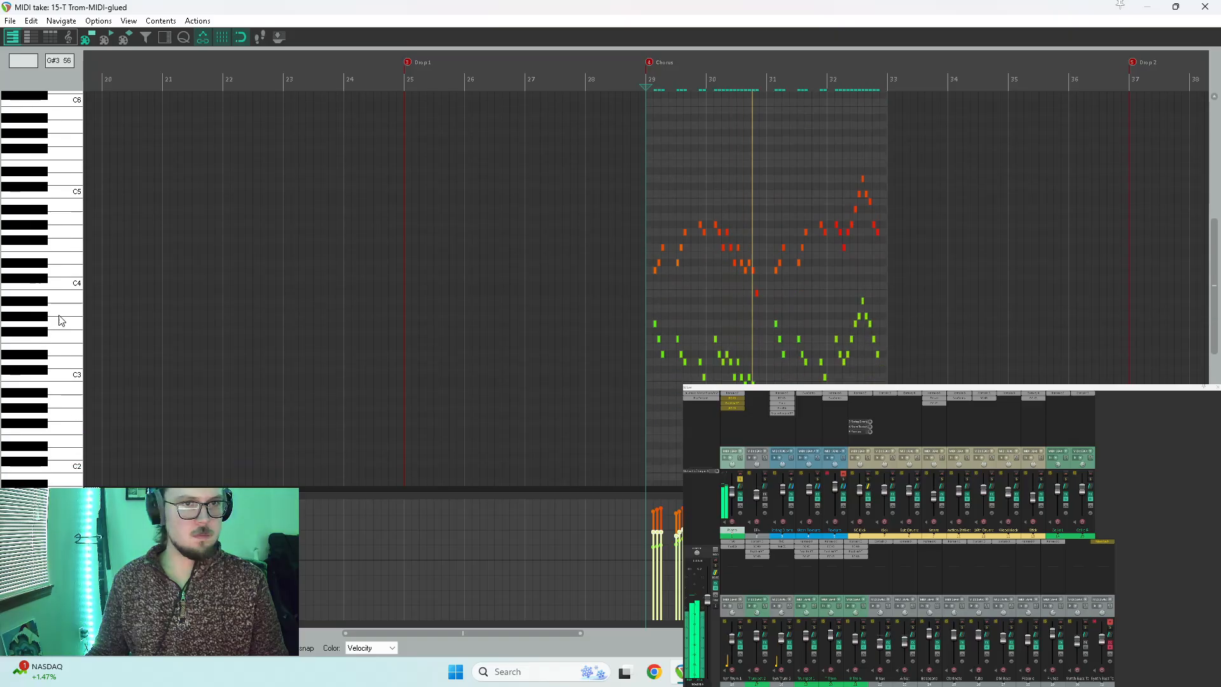
pyautogui.moveTo(928, 147); pyautogui.dragTo(562, 292)
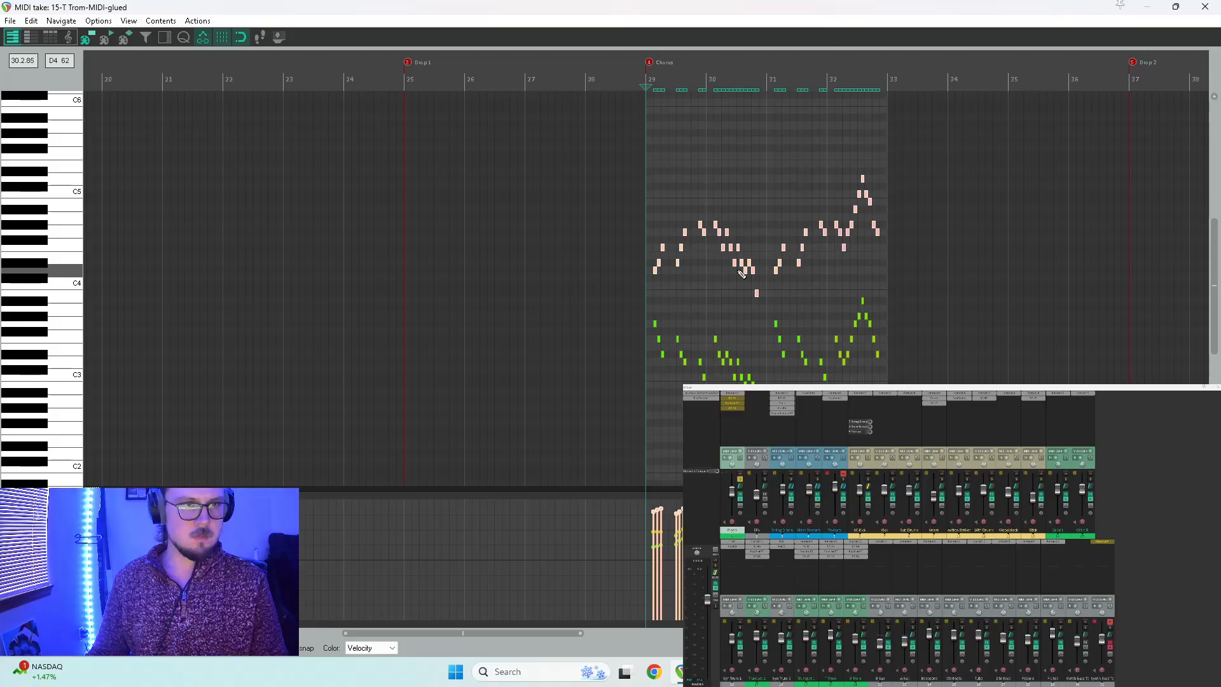
pyautogui.scroll(5, 669, 273)
pyautogui.moveTo(680, 271); pyautogui.dragTo(685, 182)
pyautogui.press('space')
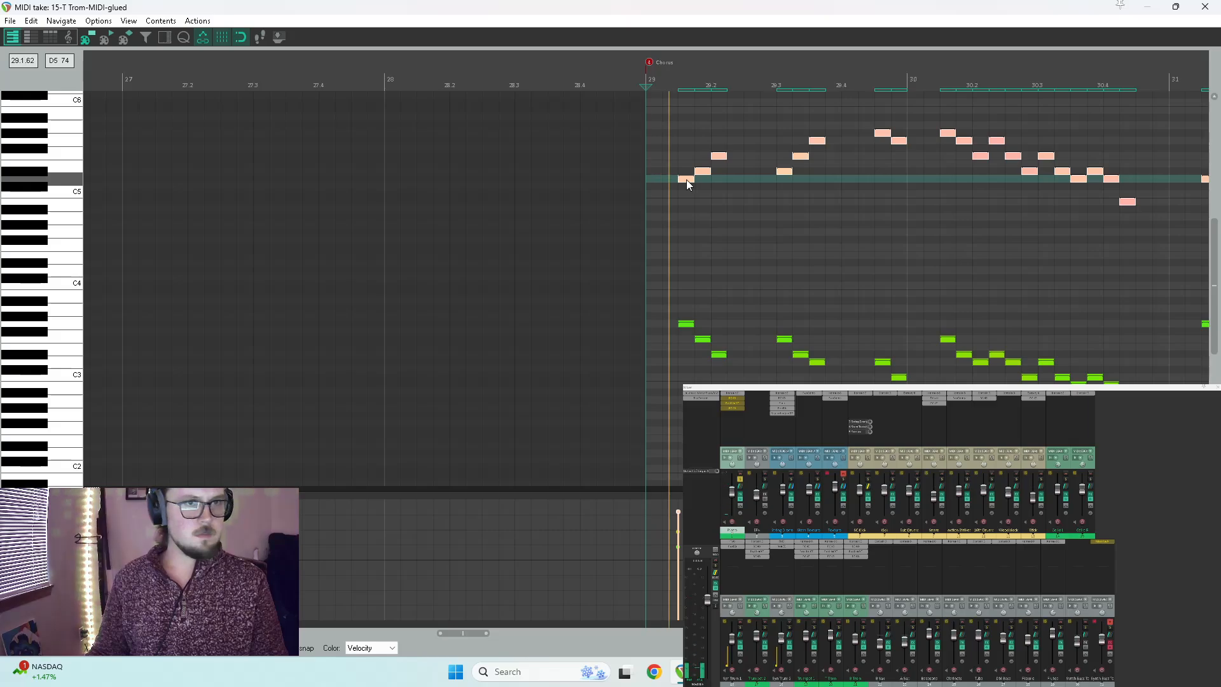
# Step: Select all notes of the lowest piano voice, transpose them down one octave, and listen to the Chorus item
pyautogui.scroll(-5, 685, 180)
pyautogui.moveTo(933, 271)
pyautogui.mouseDown()
pyautogui.moveTo(885, 319)
pyautogui.moveTo(567, 479)
pyautogui.mouseUp()
pyautogui.scroll(5, 717, 297)
pyautogui.moveTo(685, 296); pyautogui.dragTo(686, 385)
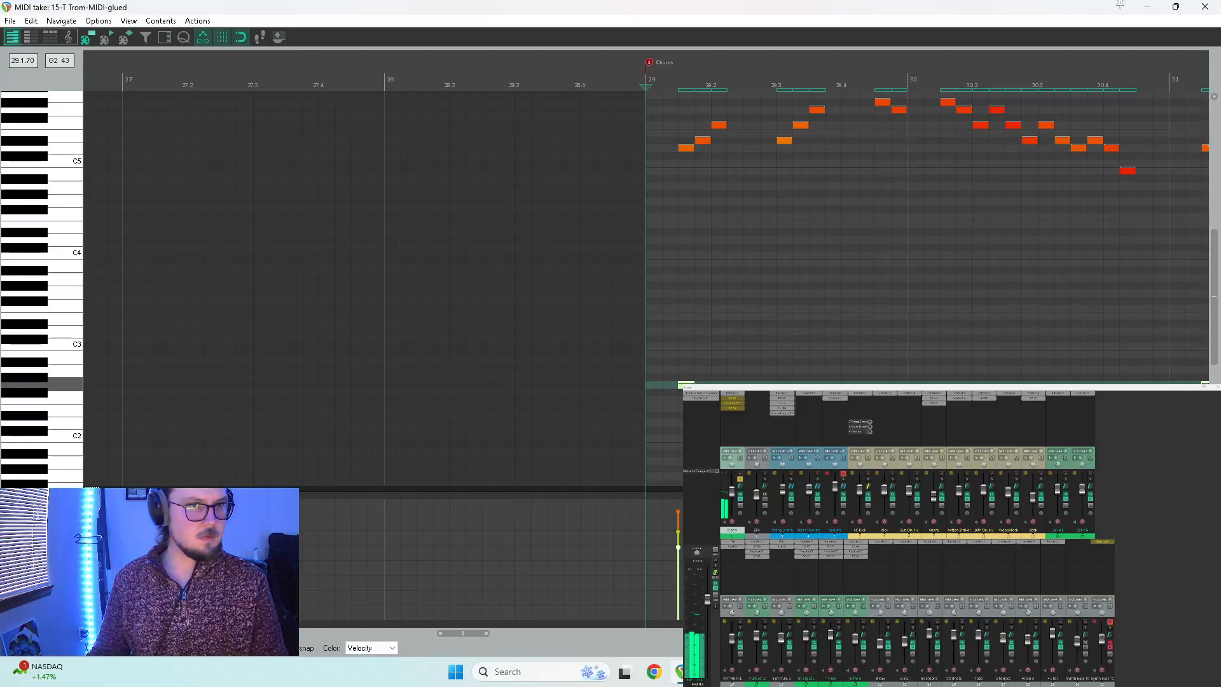
pyautogui.scroll(-5, 724, 375)
pyautogui.scroll(-3, 37, 331)
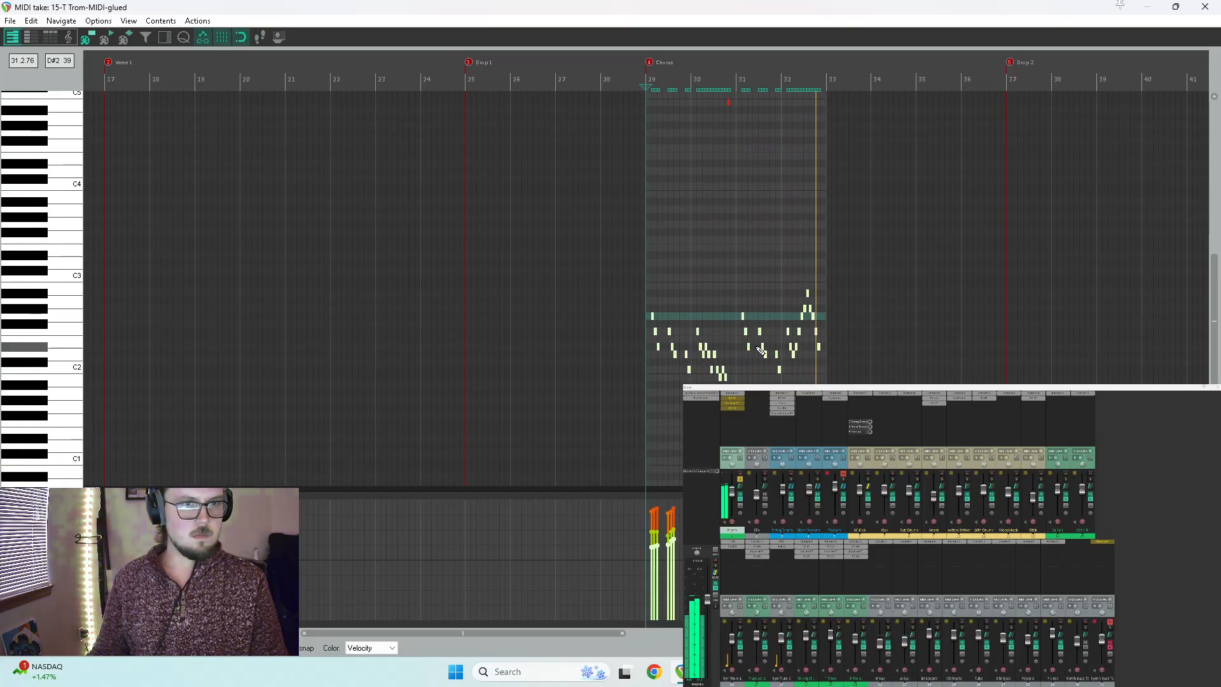
pyautogui.press('space')
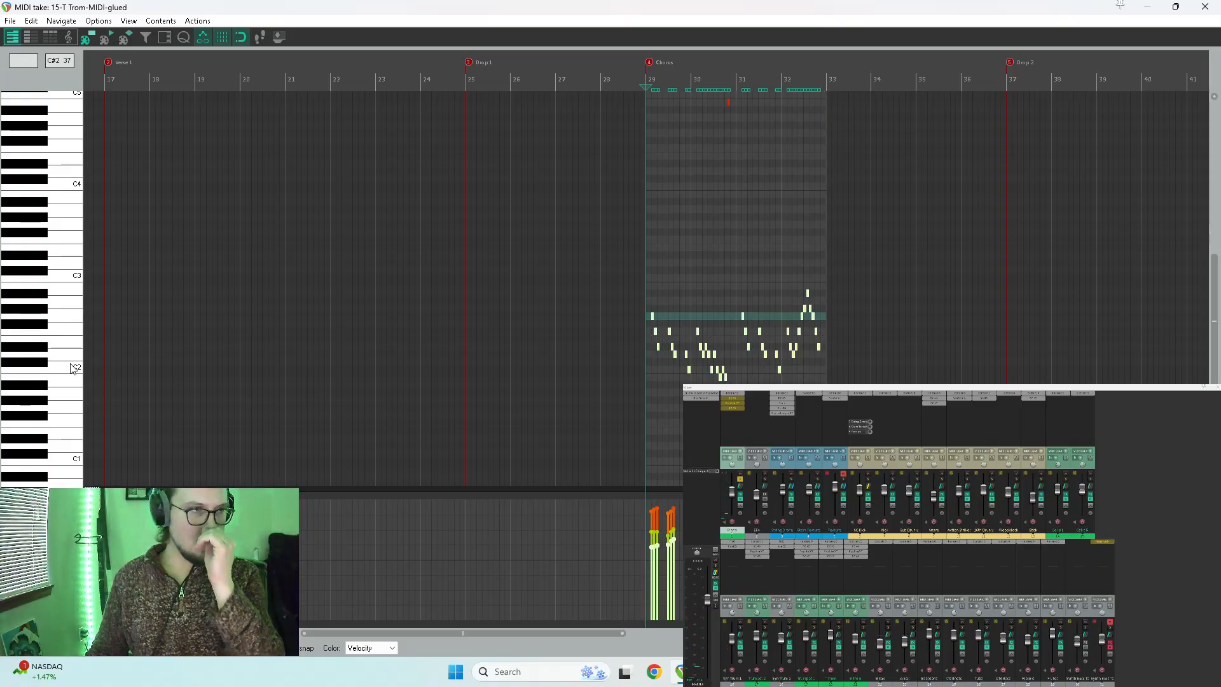
# Step: Examine the octave spread between the three piano voices and replay the Chorus to judge it
pyautogui.scroll(6, 72, 371)
pyautogui.scroll(-4, 82, 375)
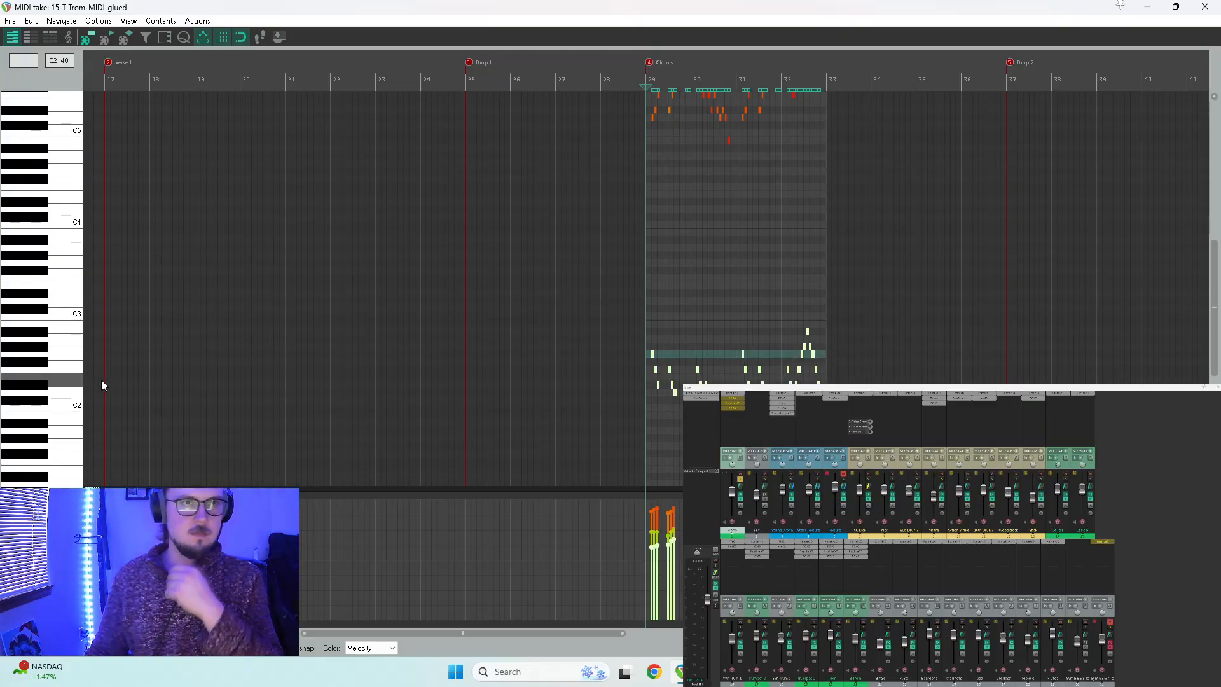
pyautogui.scroll(2, 50, 371)
pyautogui.scroll(1, 50, 371)
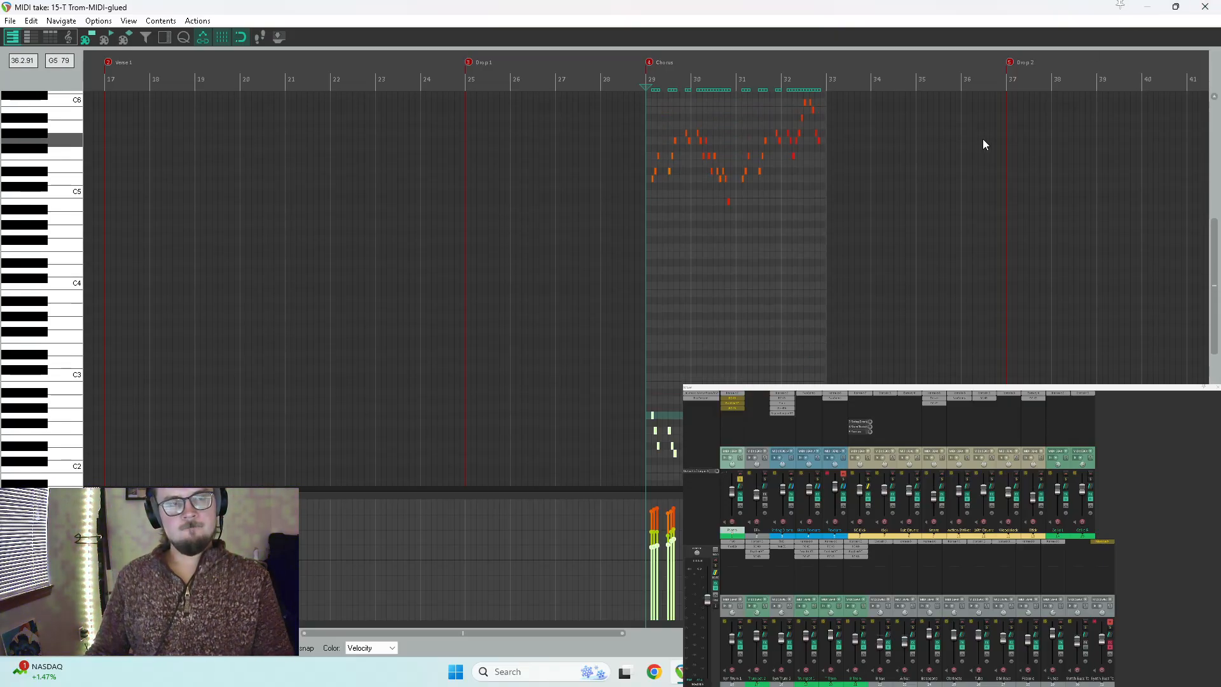
pyautogui.scroll(4, 17, 292)
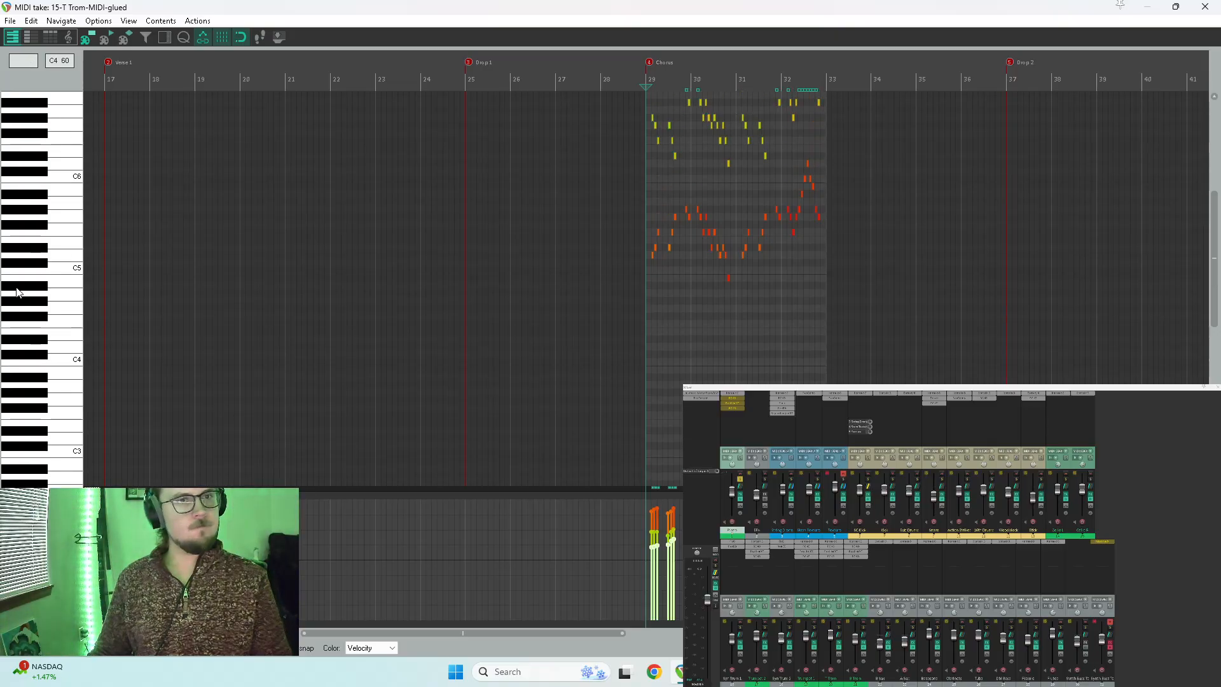
pyautogui.scroll(-7, 18, 292)
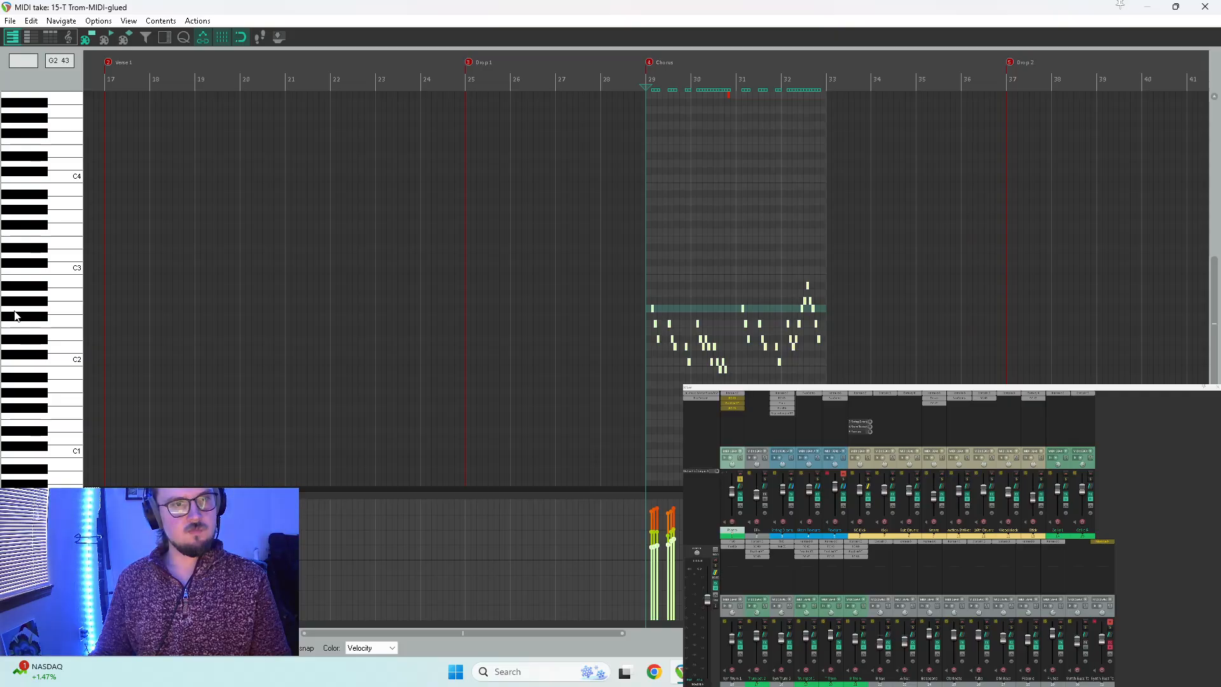
pyautogui.press('space')
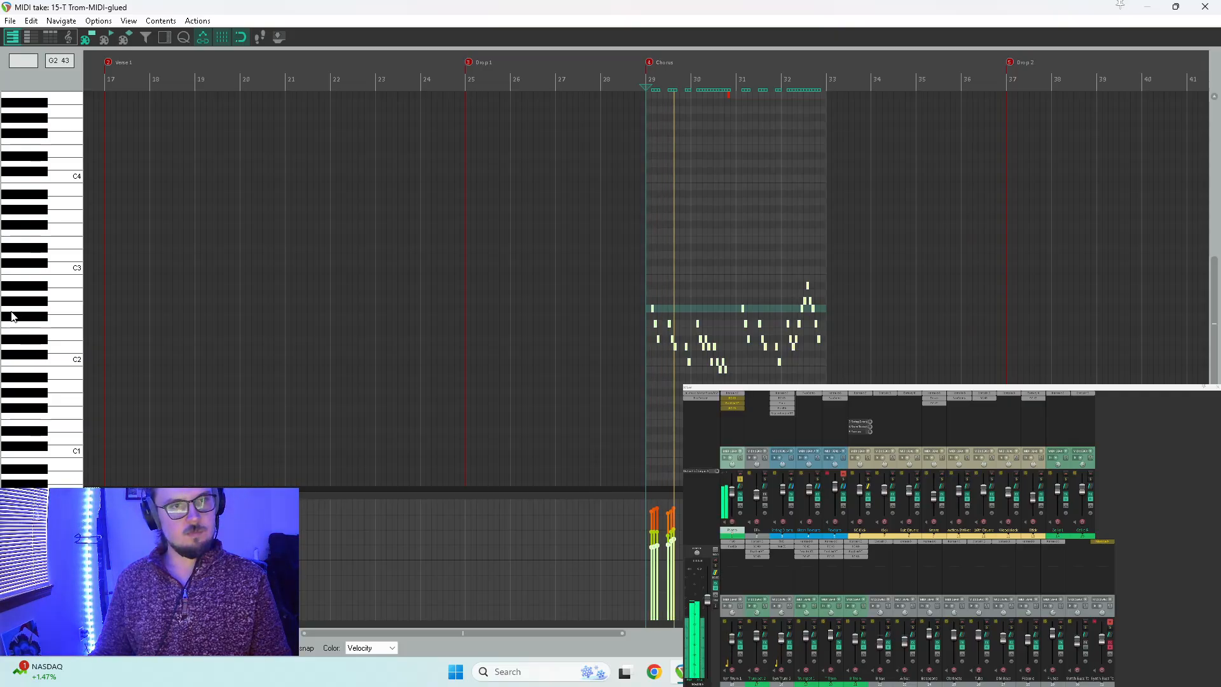
pyautogui.scroll(4, 10, 316)
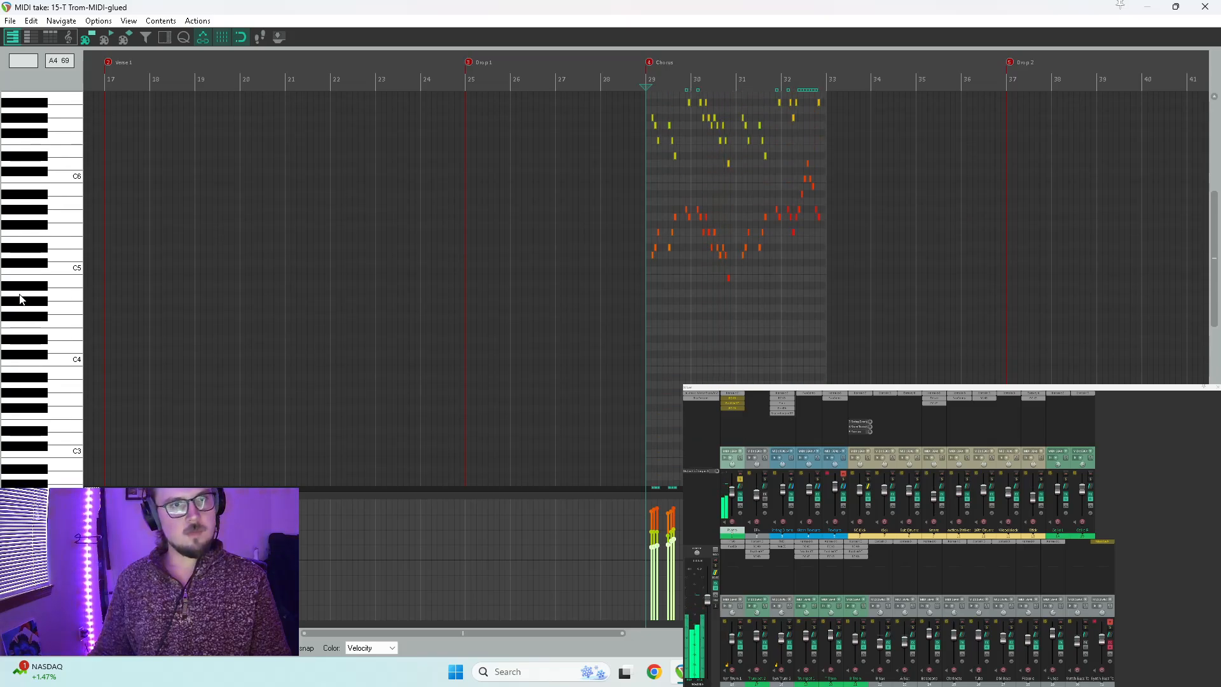
pyautogui.scroll(-3, 23, 307)
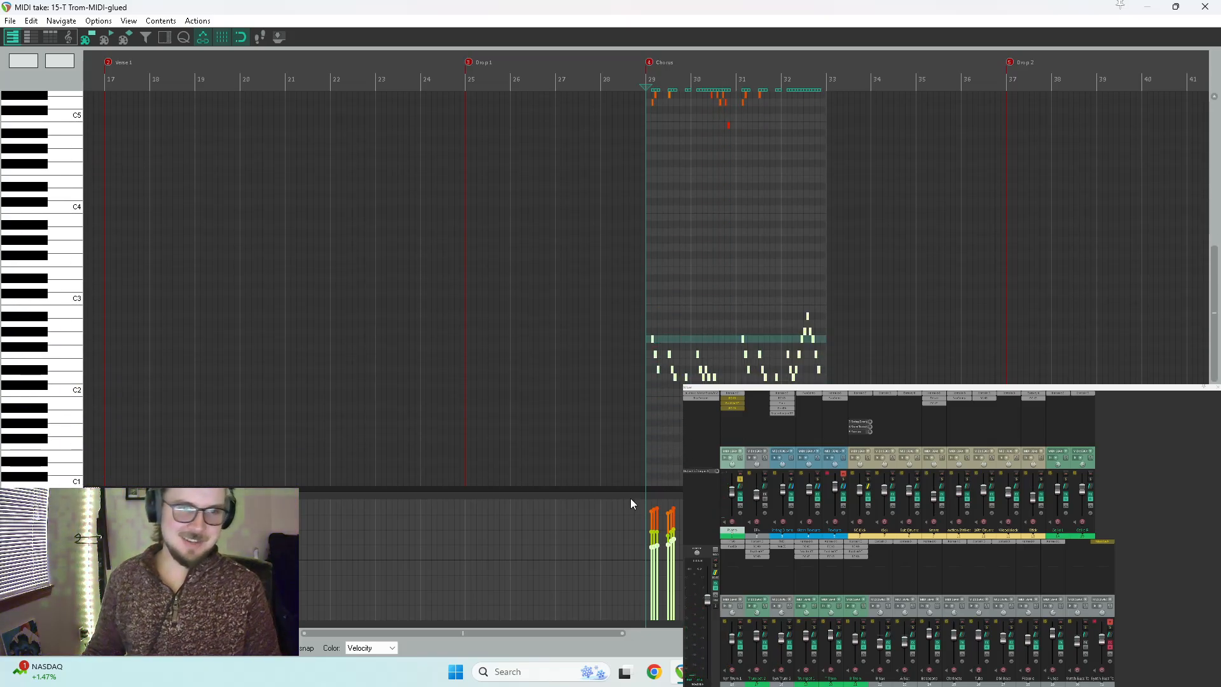
# Step: Lengthen the phrase-ending notes of the piano voices in bar 29 and at the end of bar 30
pyautogui.scroll(4, 631, 498)
pyautogui.scroll(-4, 631, 353)
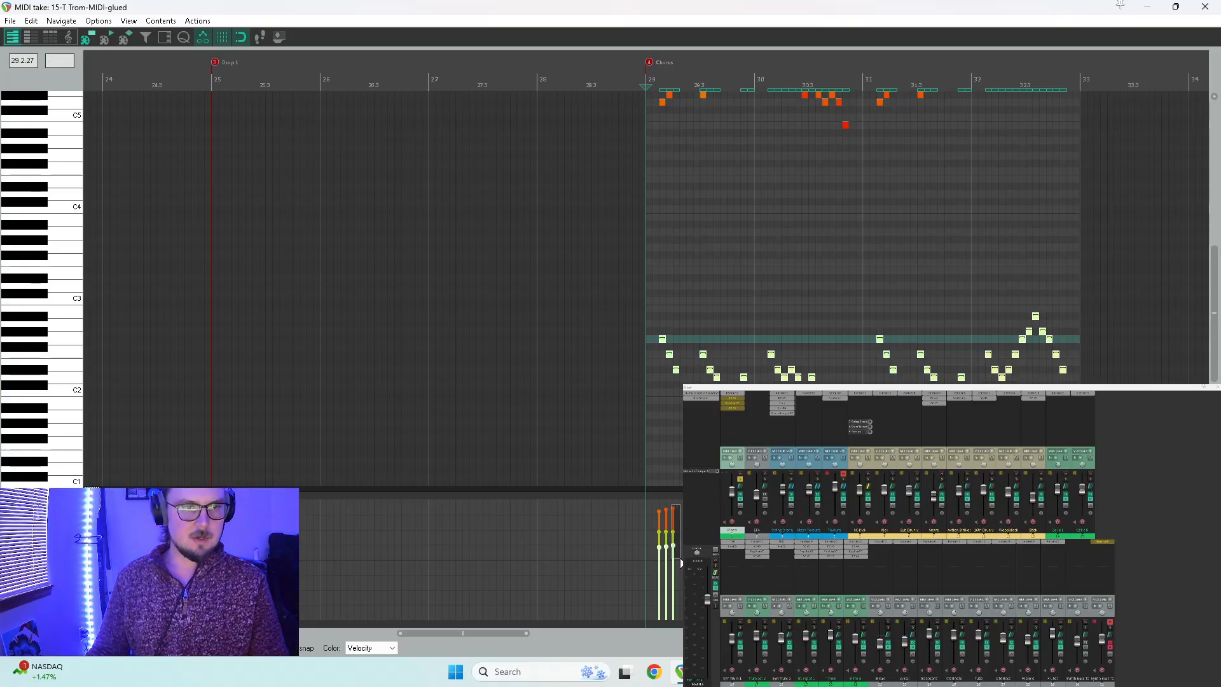
pyautogui.click(678, 369)
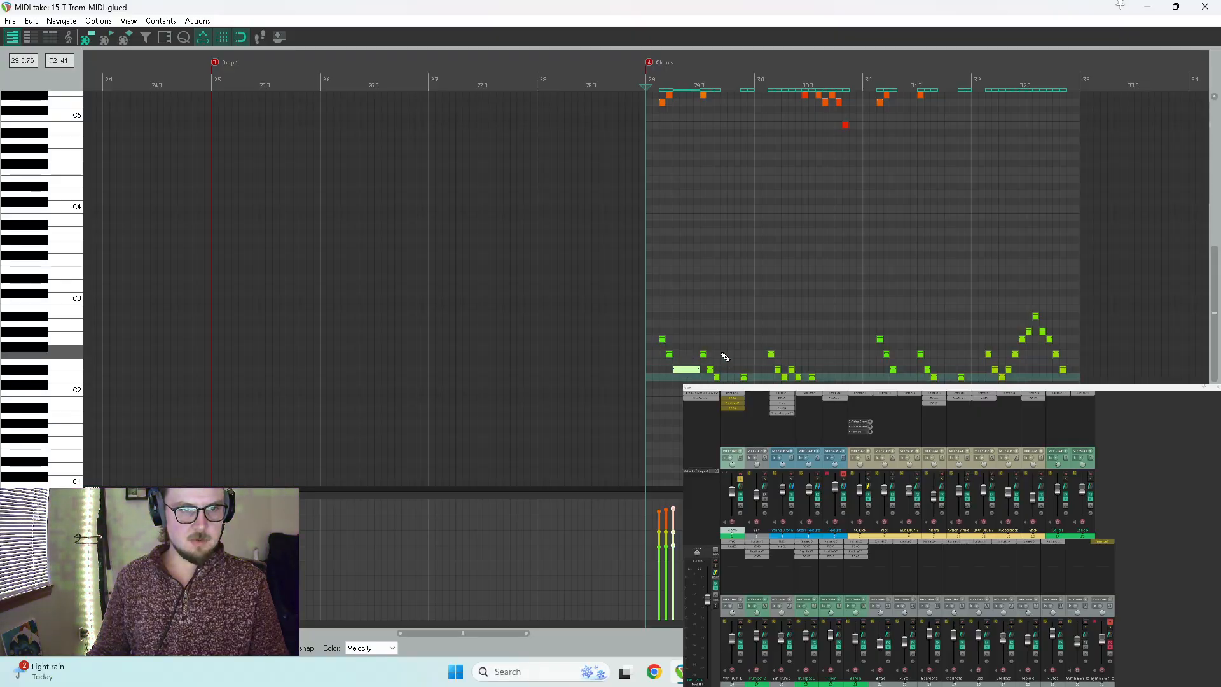
pyautogui.click(716, 377)
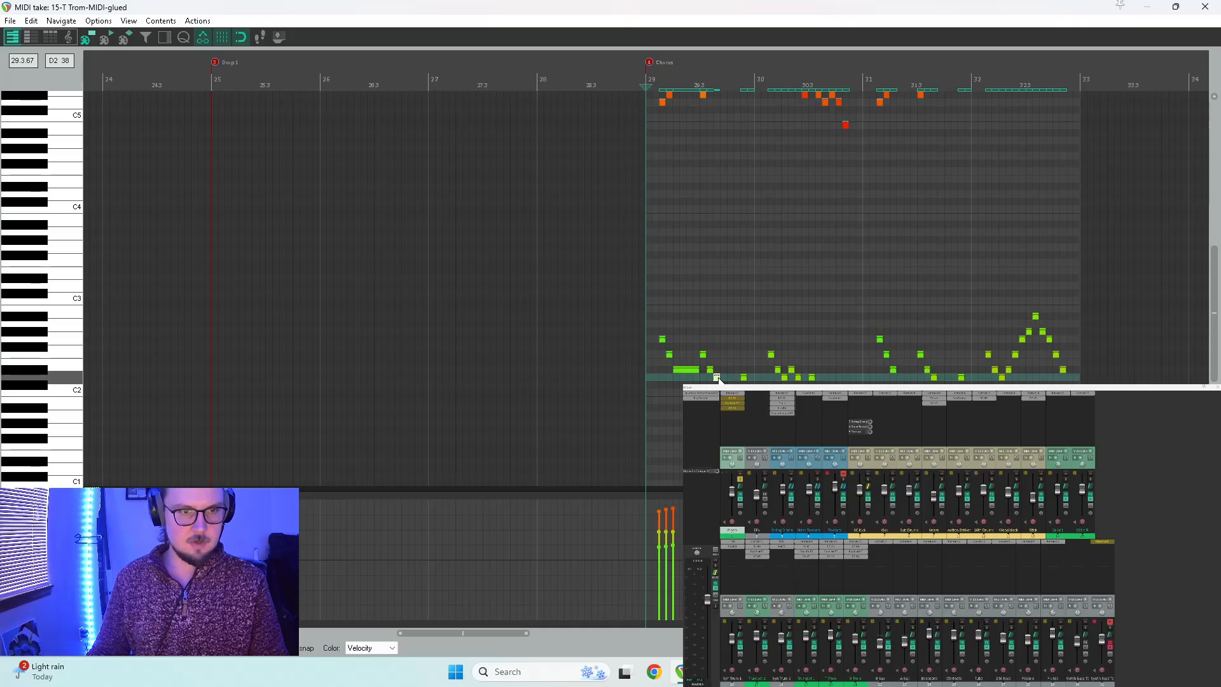
pyautogui.moveTo(717, 377); pyautogui.dragTo(741, 379)
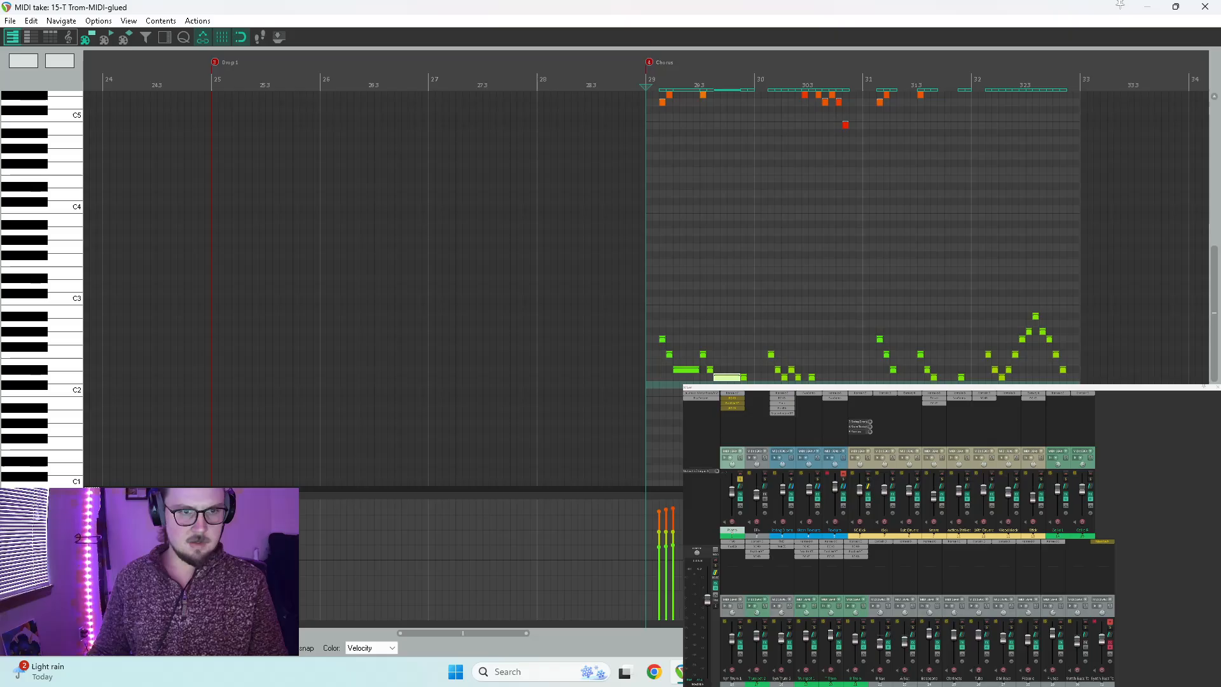
pyautogui.click(744, 378)
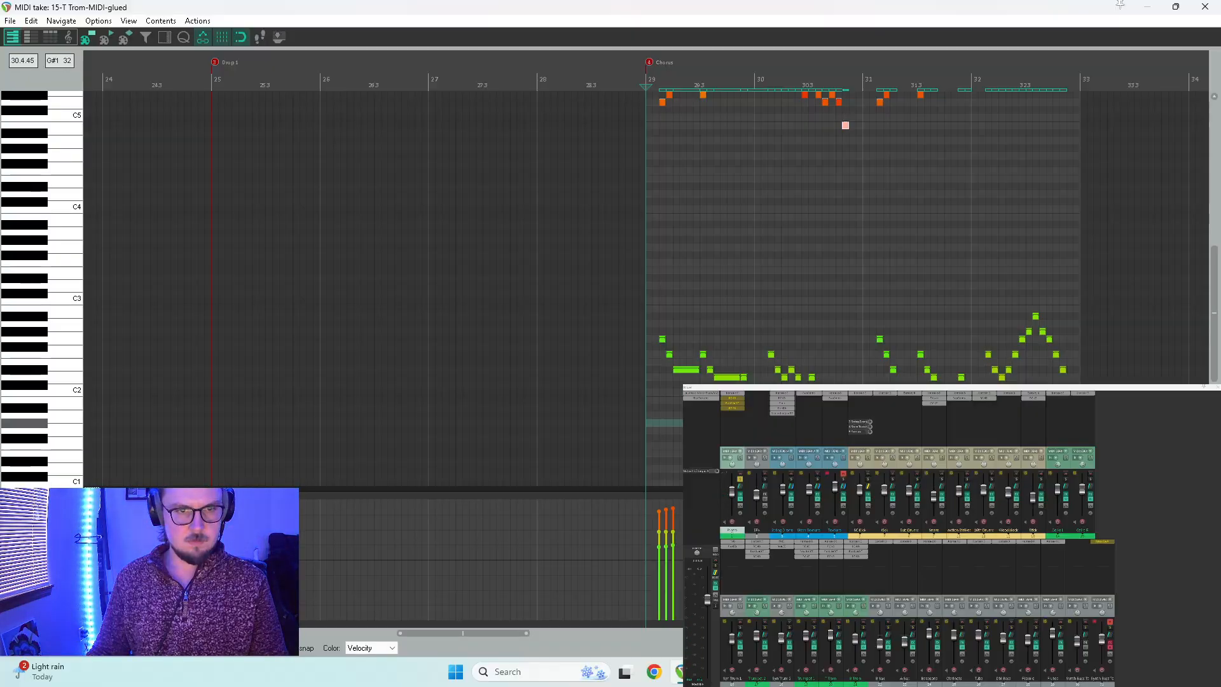
pyautogui.moveTo(852, 422); pyautogui.dragTo(866, 430)
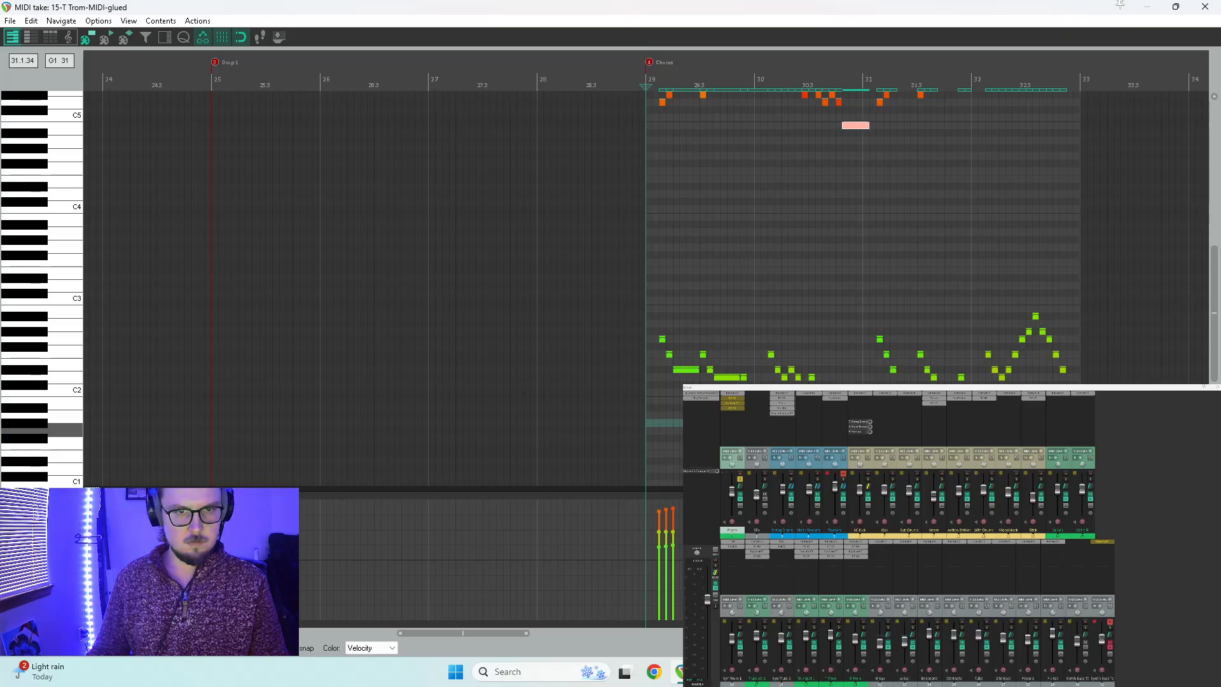
# Step: Lengthen the phrase-ending notes of all three piano voices in bar 31 and at the start of bar 32
pyautogui.click(893, 370)
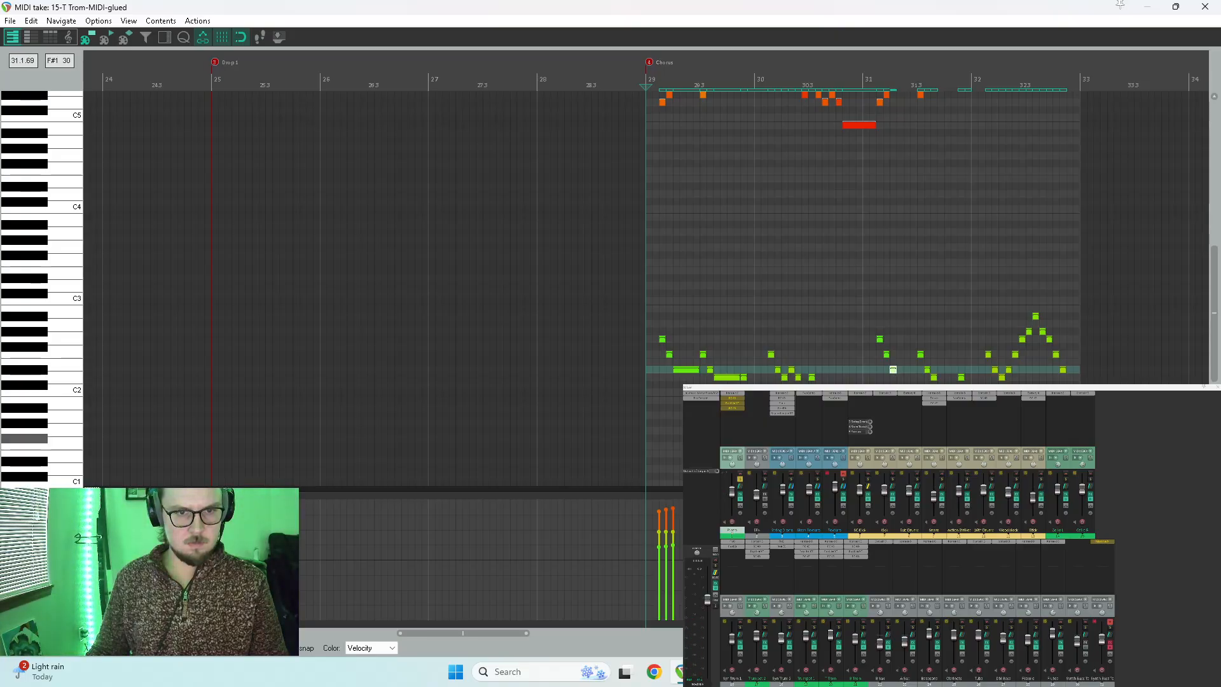
pyautogui.click(933, 377)
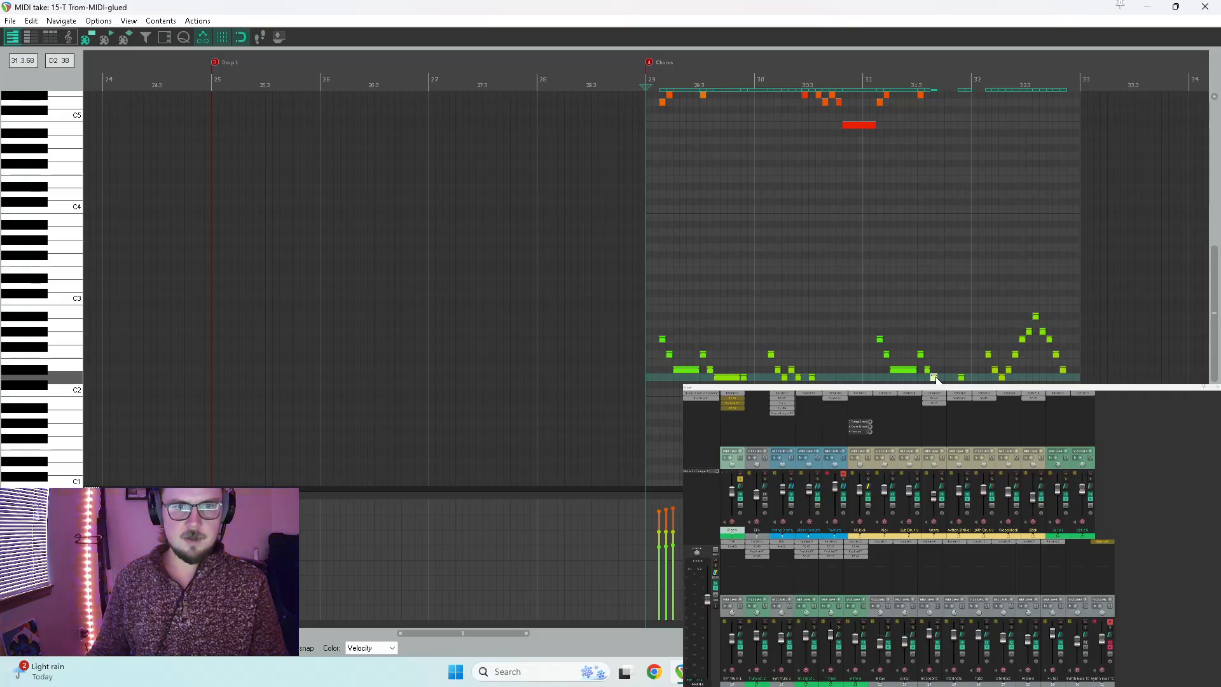
pyautogui.moveTo(935, 377); pyautogui.dragTo(963, 389)
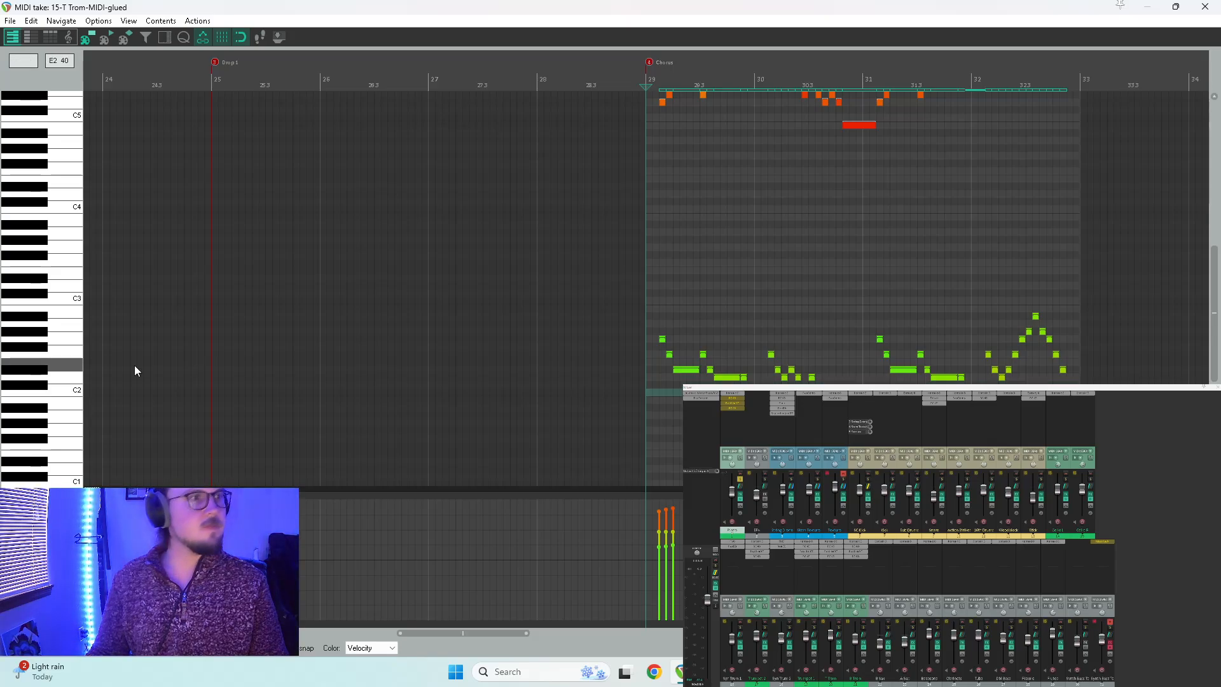
pyautogui.scroll(5, 29, 348)
pyautogui.scroll(3, 29, 348)
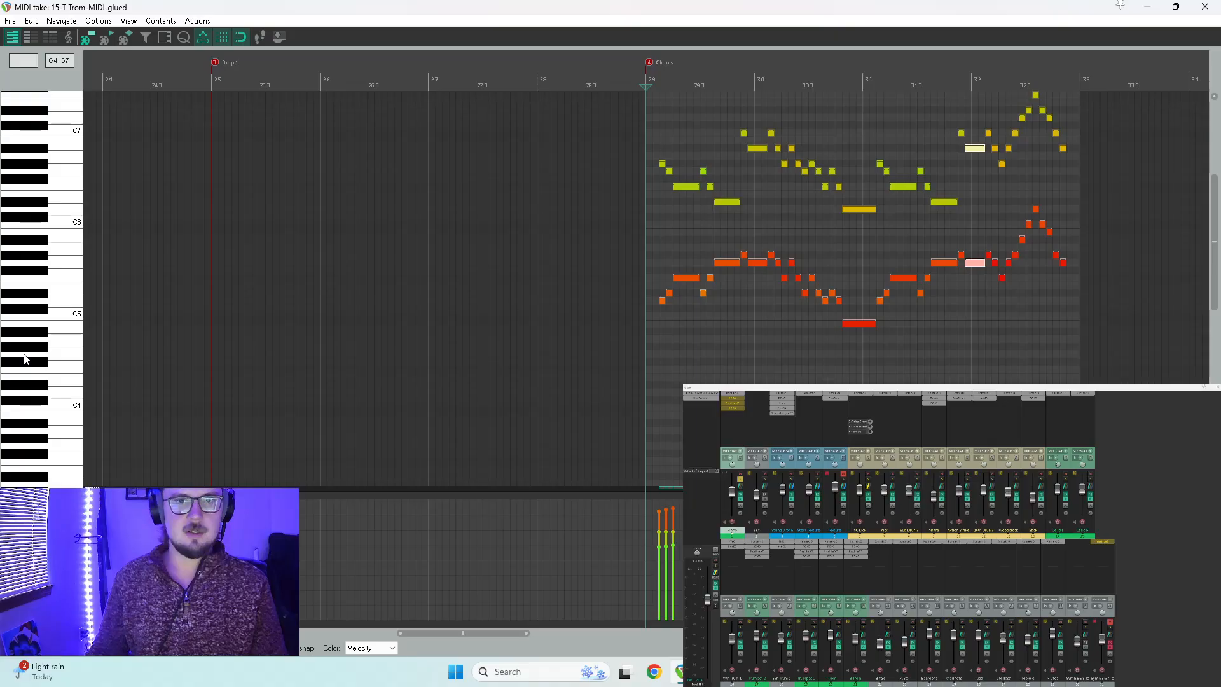
pyautogui.scroll(1, 29, 368)
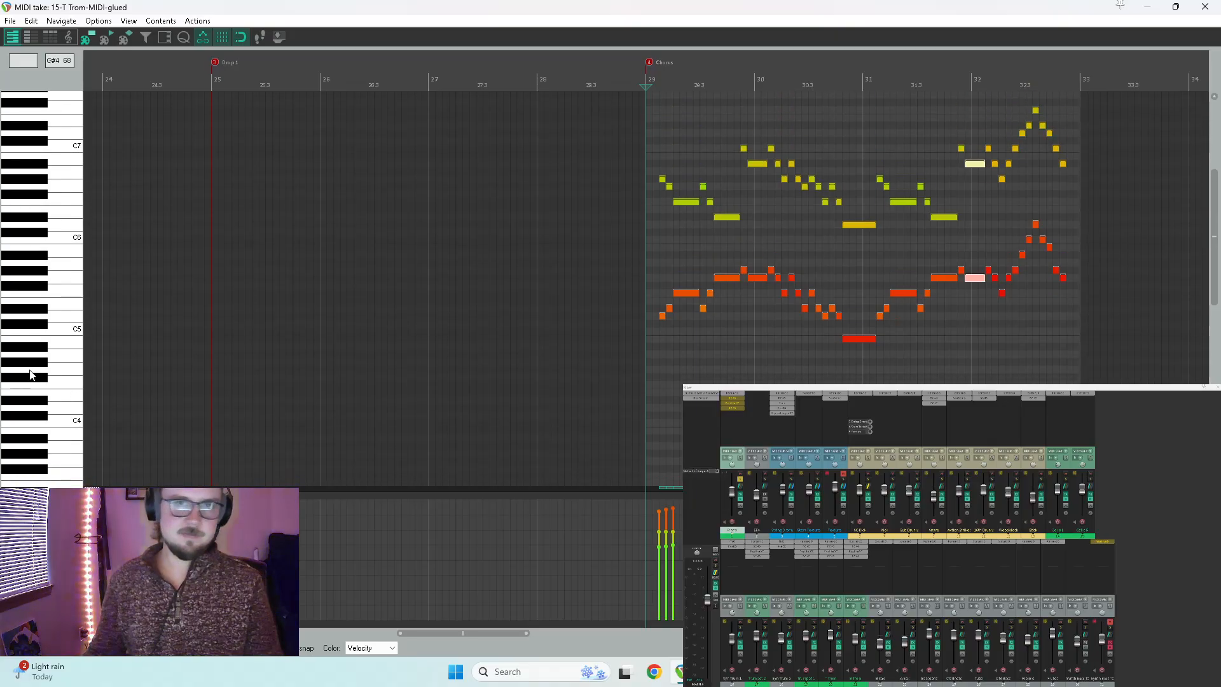
# Step: Extend the last note of each piano voice to bar 33, check the voices, shrink the velocity lane and close the MIDI editor
pyautogui.scroll(-6, 1200, 298)
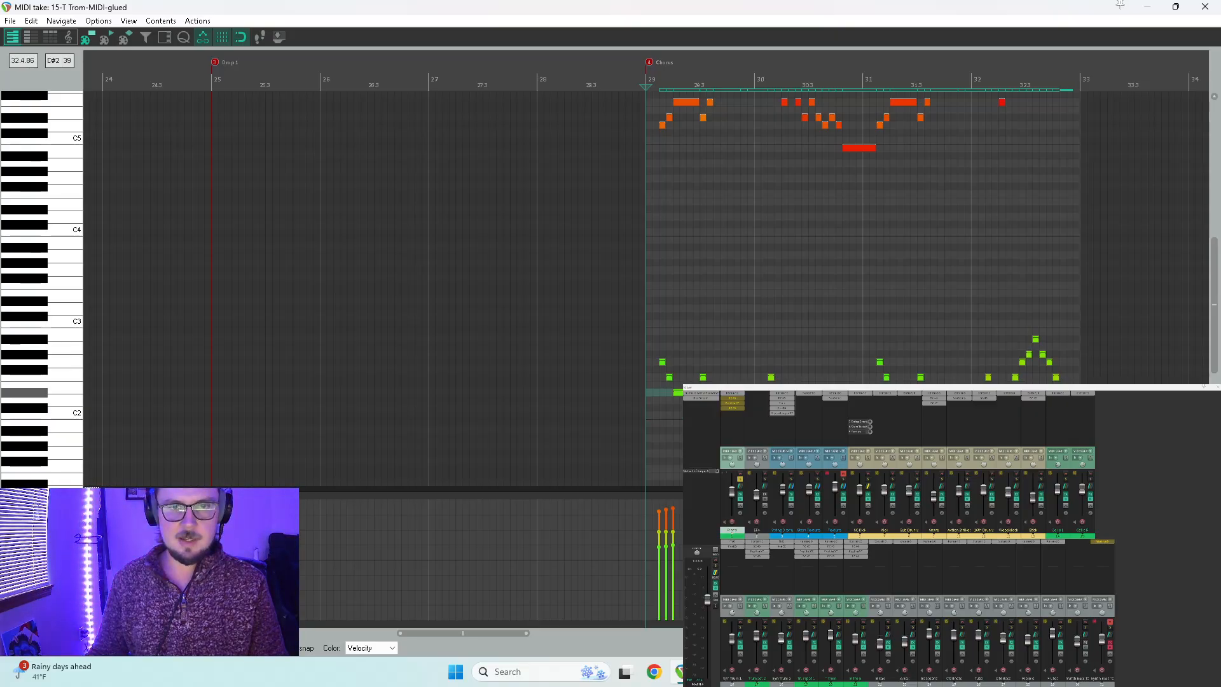
pyautogui.moveTo(1215, 311); pyautogui.dragTo(1206, 244)
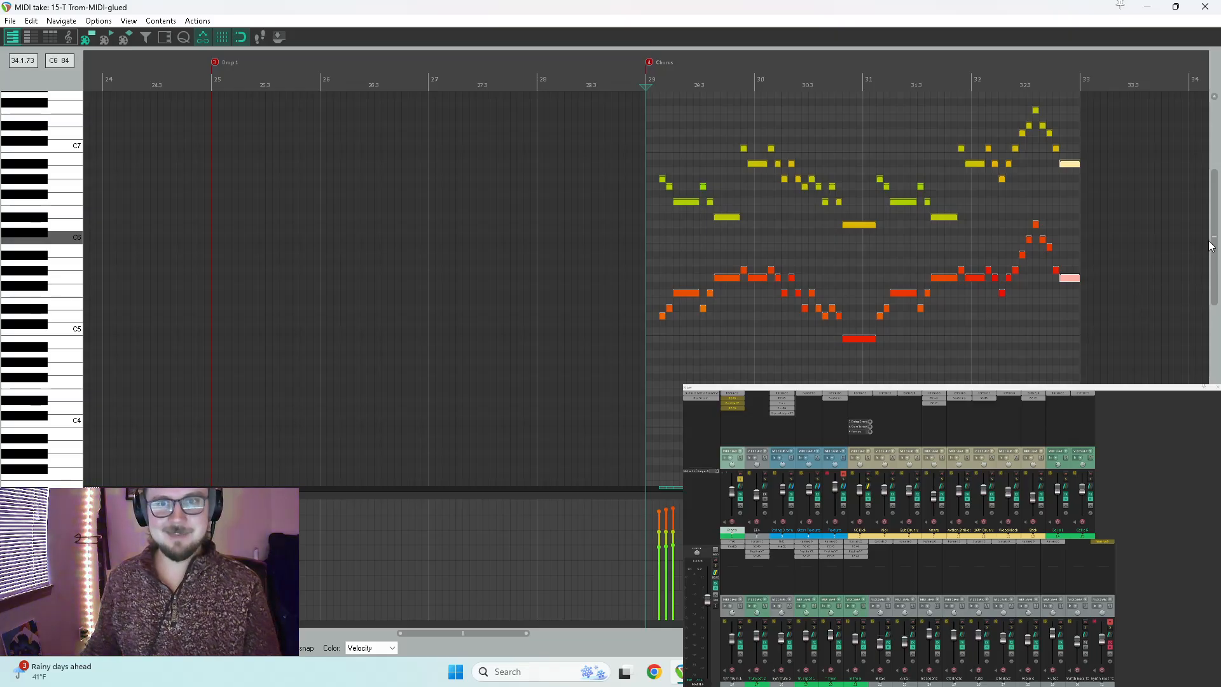
pyautogui.moveTo(1214, 241); pyautogui.dragTo(1205, 297)
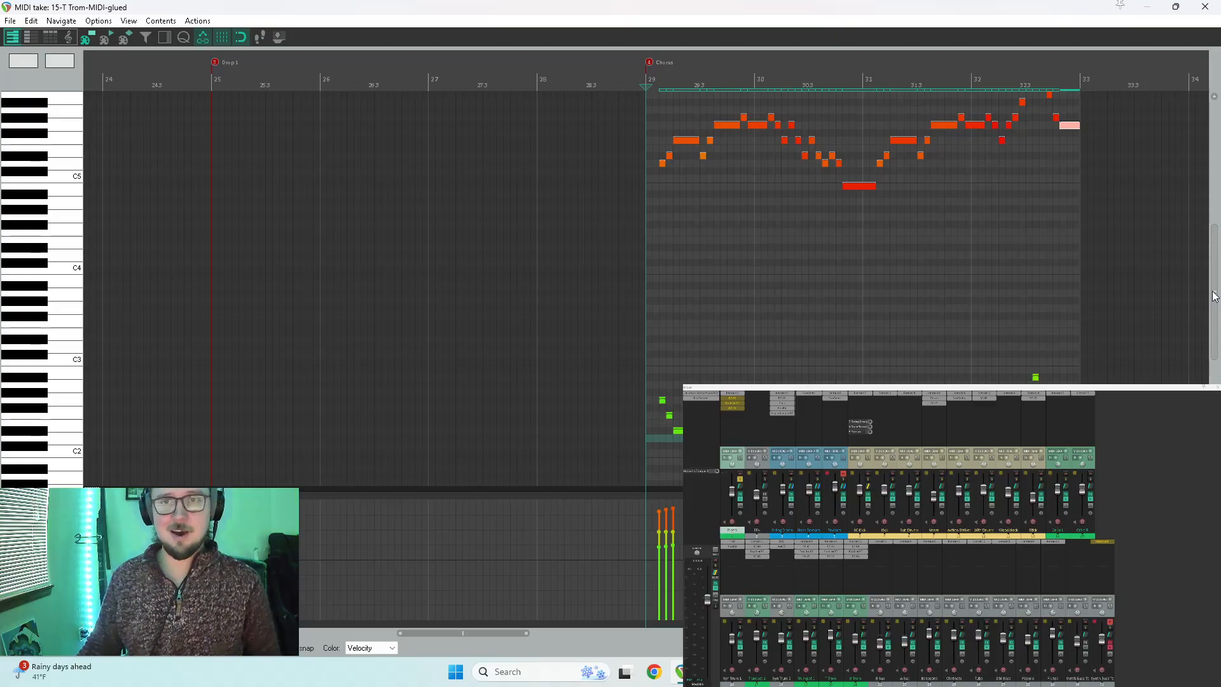
pyautogui.moveTo(1214, 295); pyautogui.dragTo(1217, 244)
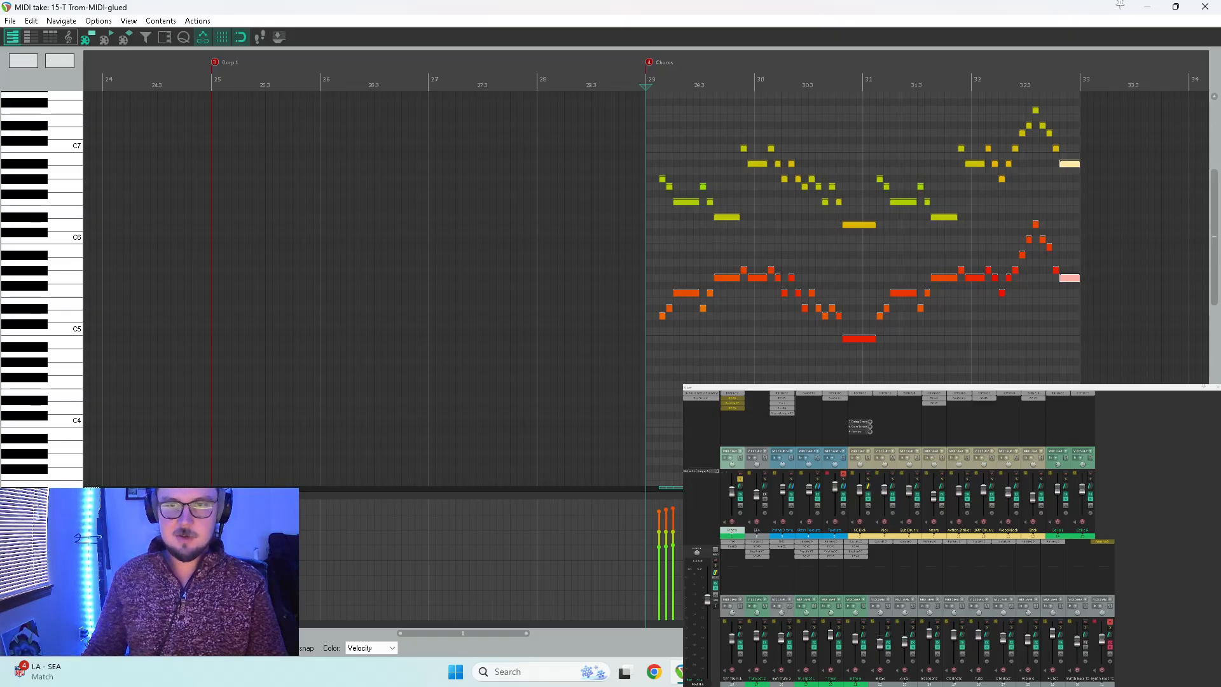
pyautogui.moveTo(1196, 489); pyautogui.dragTo(1196, 527)
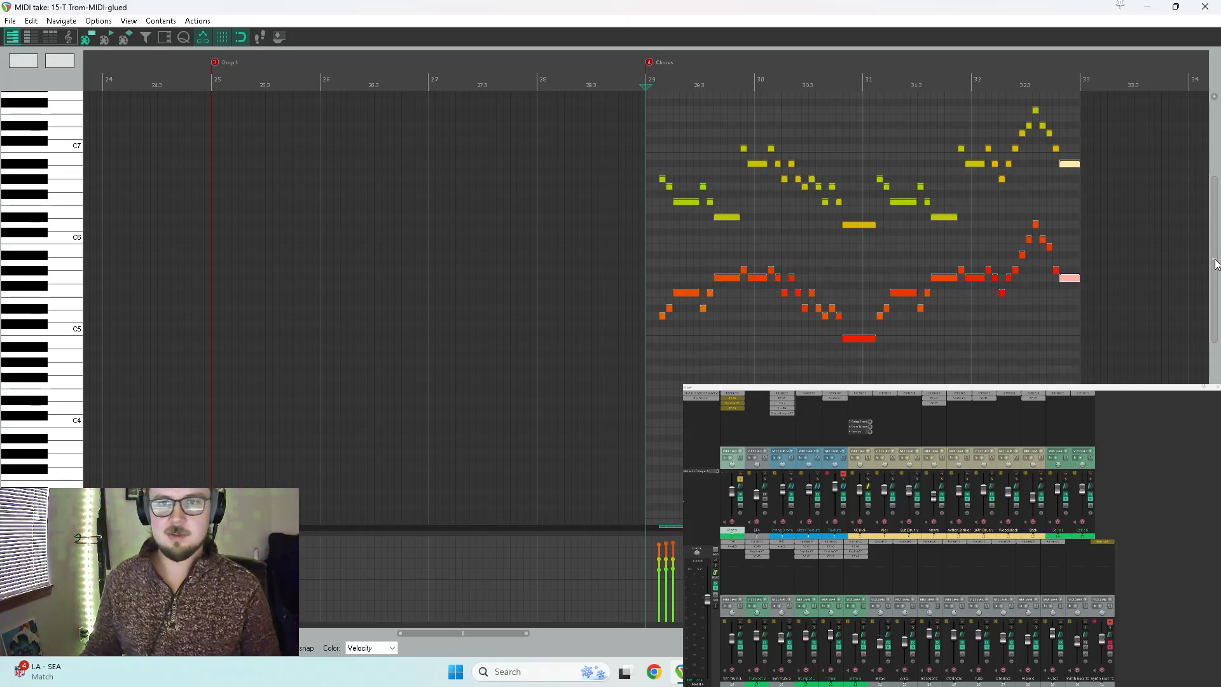
pyautogui.moveTo(1216, 264); pyautogui.dragTo(1215, 250)
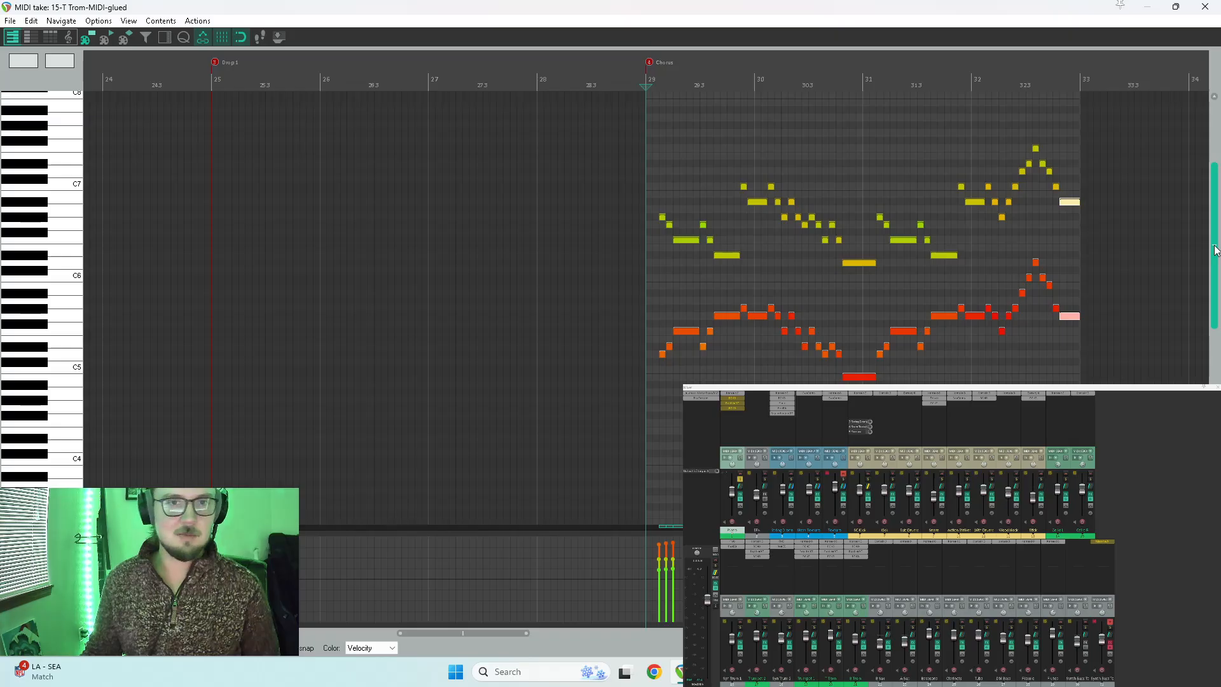
pyautogui.click(1205, 7)
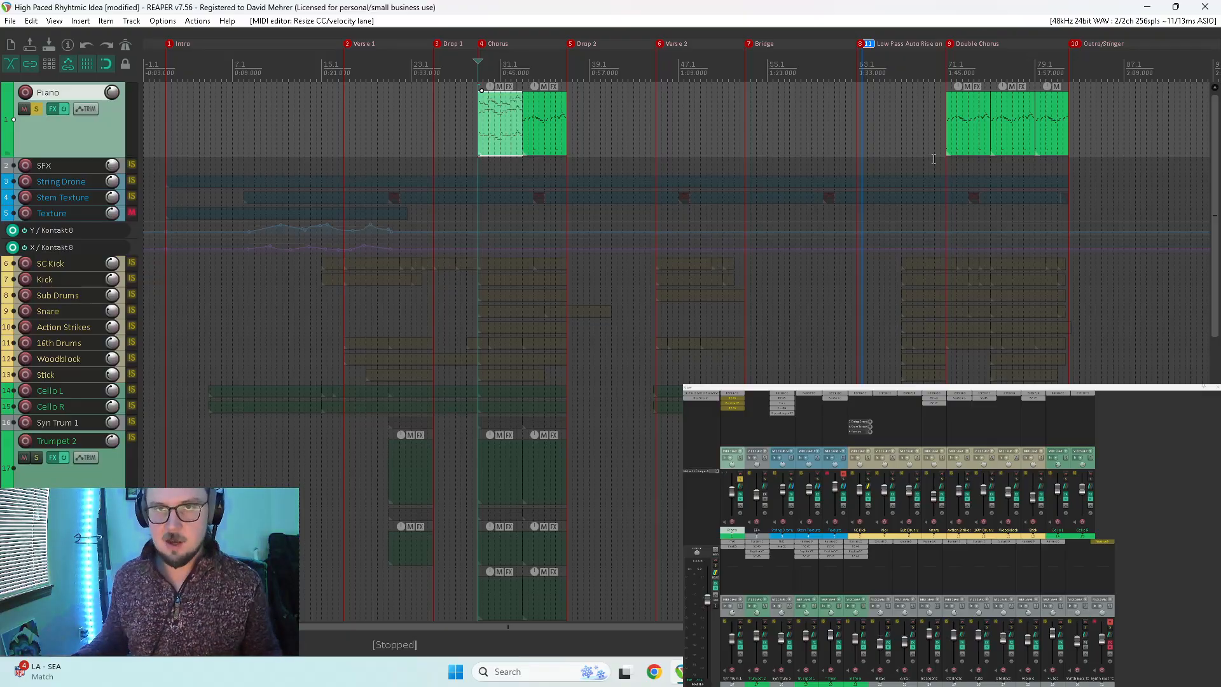
# Step: Play the soloed Piano track from the Double Chorus and from the Chorus to compare the old and revised items
pyautogui.click(940, 159)
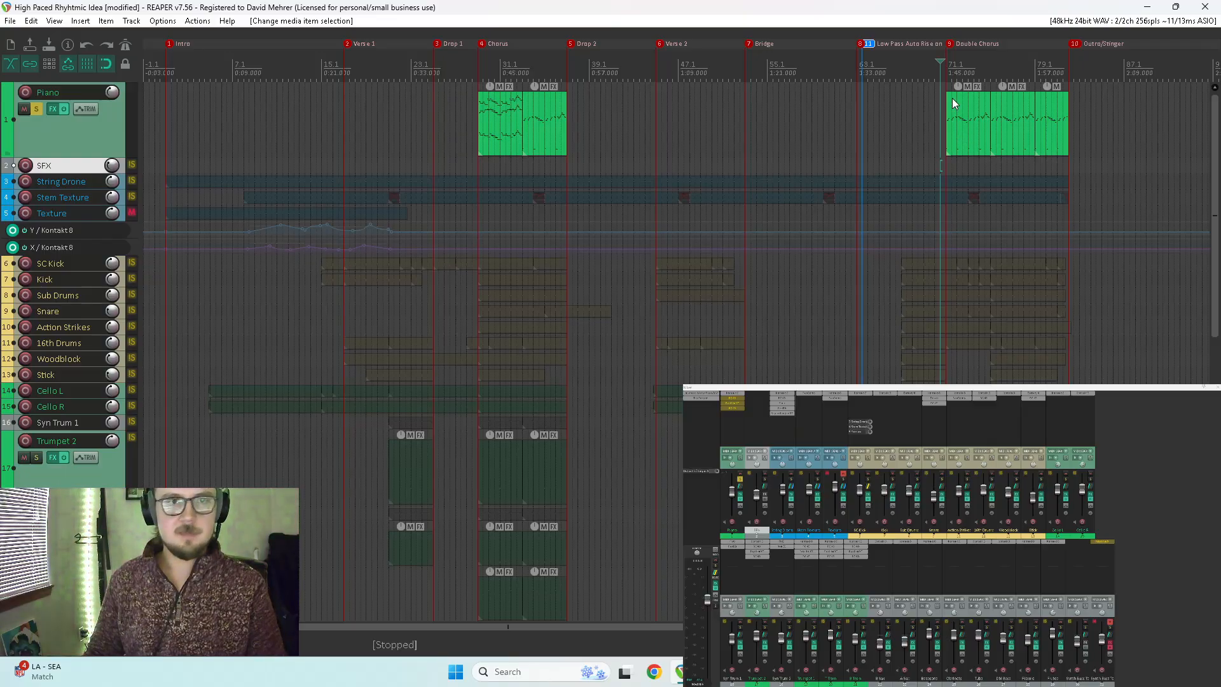
pyautogui.click(941, 83)
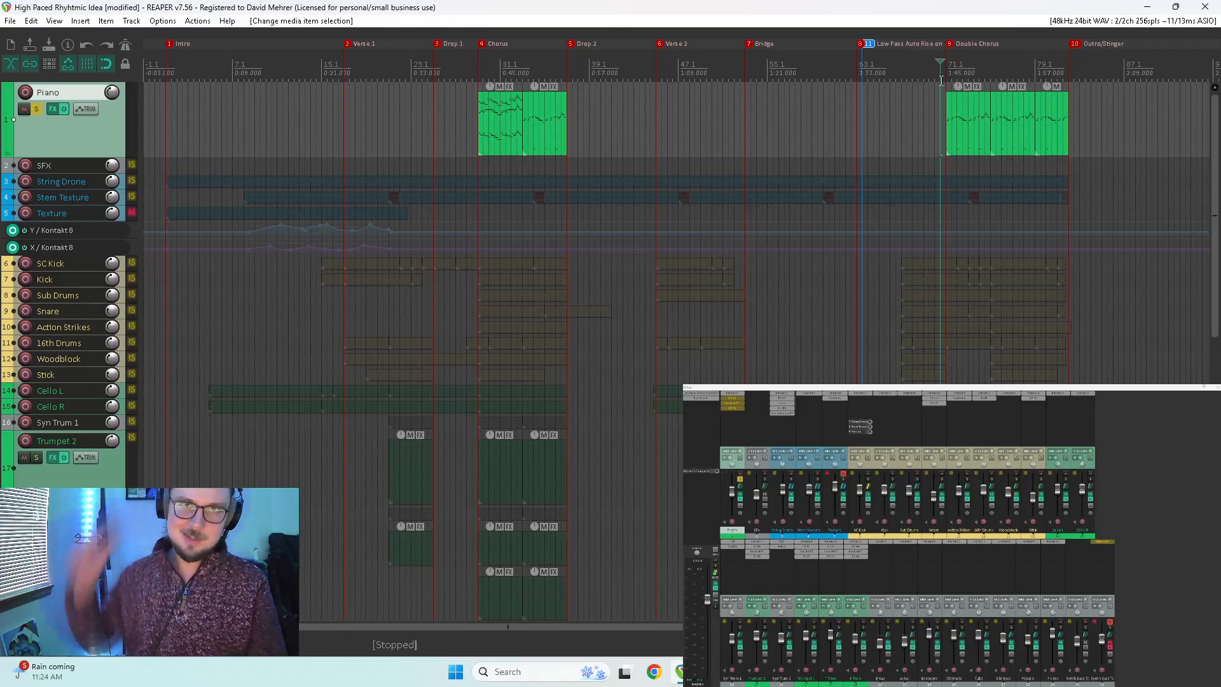
pyautogui.scroll(4, 968, 124)
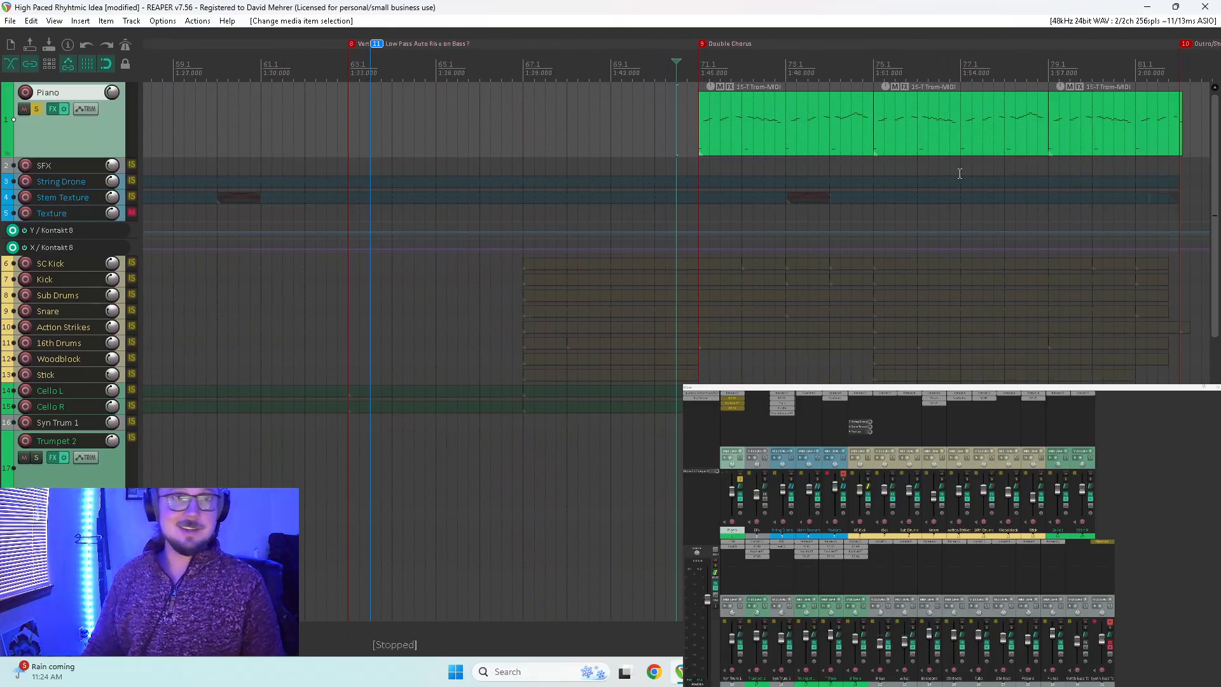
pyautogui.press('space')
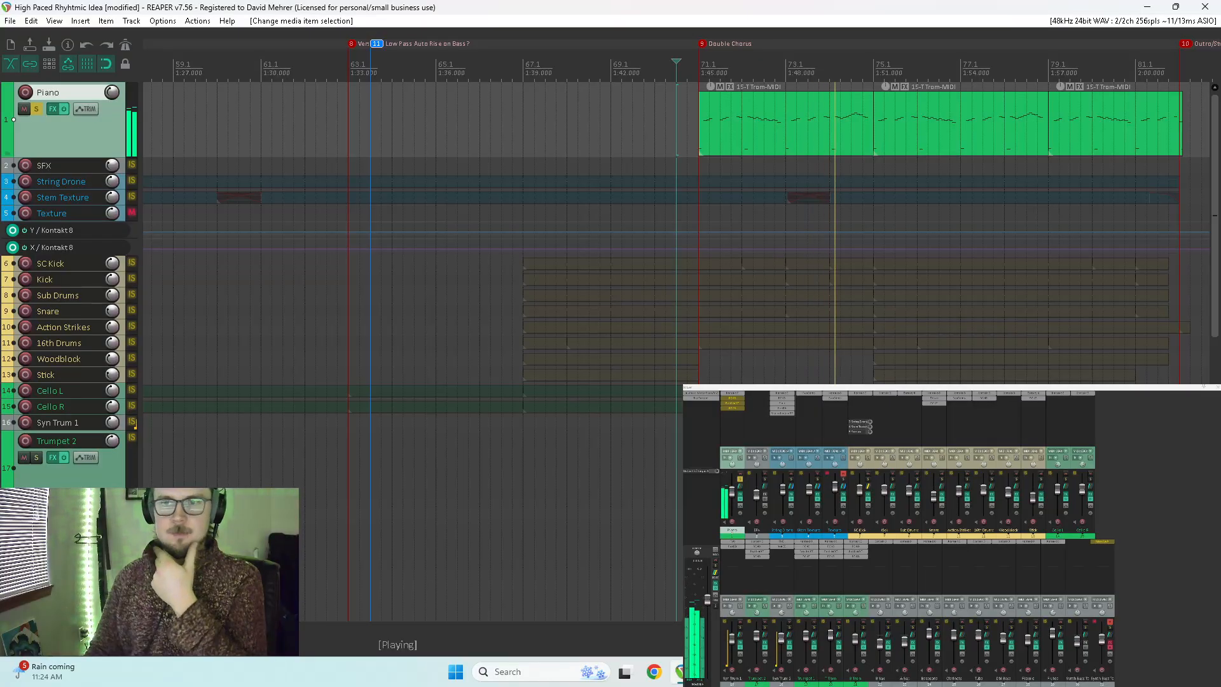
pyautogui.scroll(-3, 971, 277)
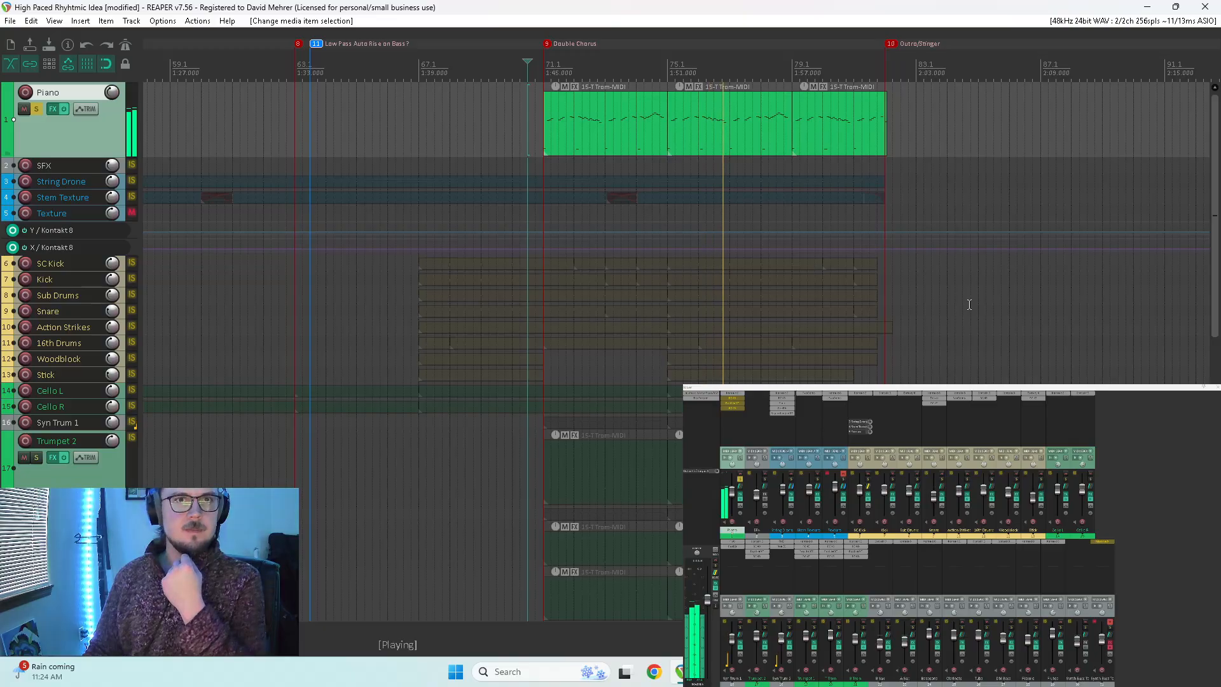
pyautogui.press('space')
pyautogui.scroll(-5, 452, 182)
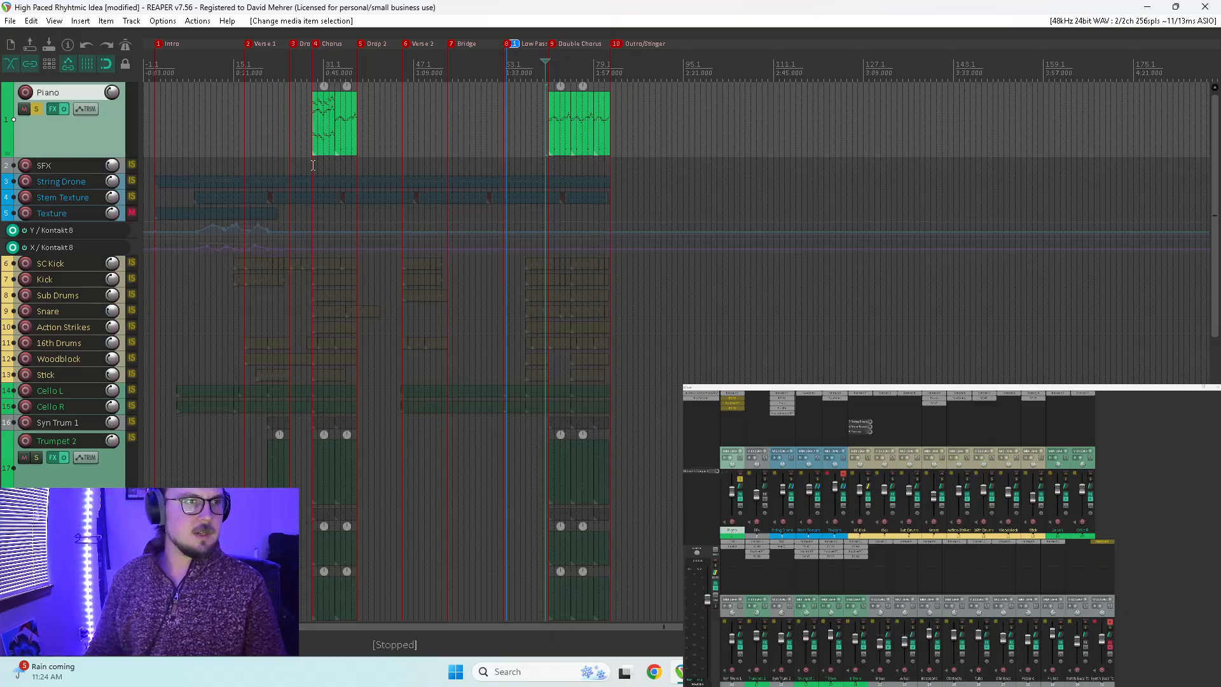
pyautogui.click(312, 165)
pyautogui.press('space')
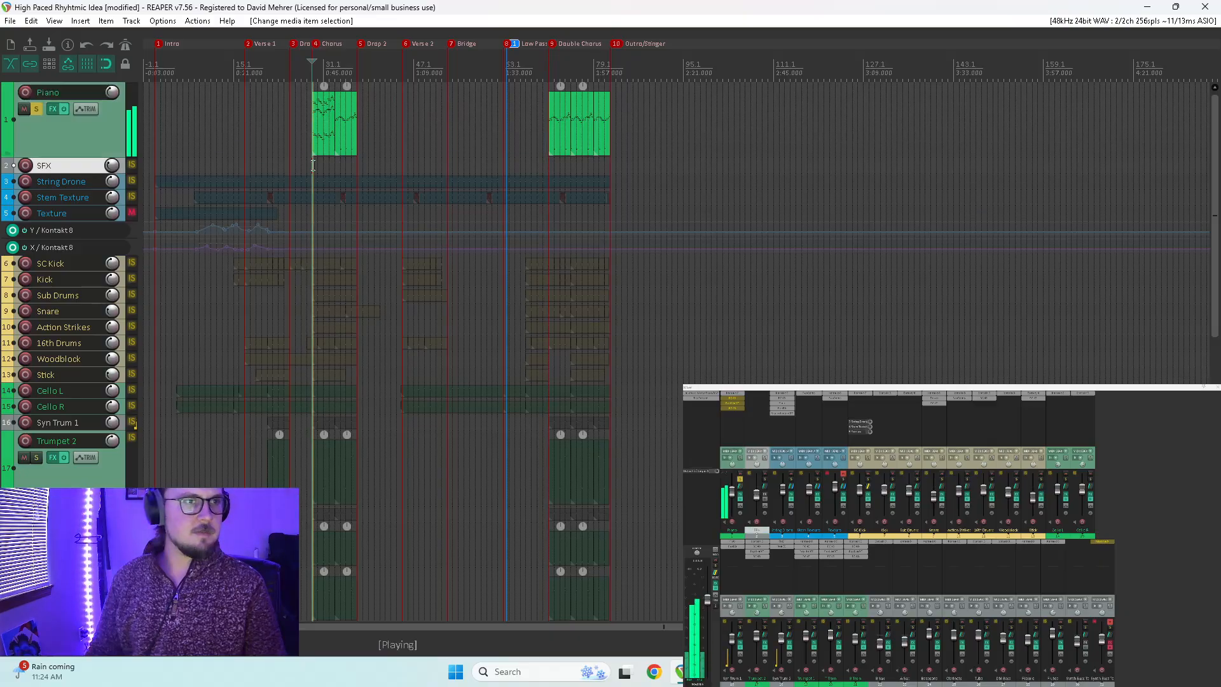
# Step: Replace the old Piano items in the Chorus and Double Chorus with copies of the revised Chorus item
pyautogui.click(342, 120)
pyautogui.press('Delete')
pyautogui.moveTo(524, 114); pyautogui.dragTo(706, 137)
pyautogui.moveTo(326, 119); pyautogui.dragTo(567, 127)
pyautogui.press('space')
pyautogui.scroll(2, 633, 266)
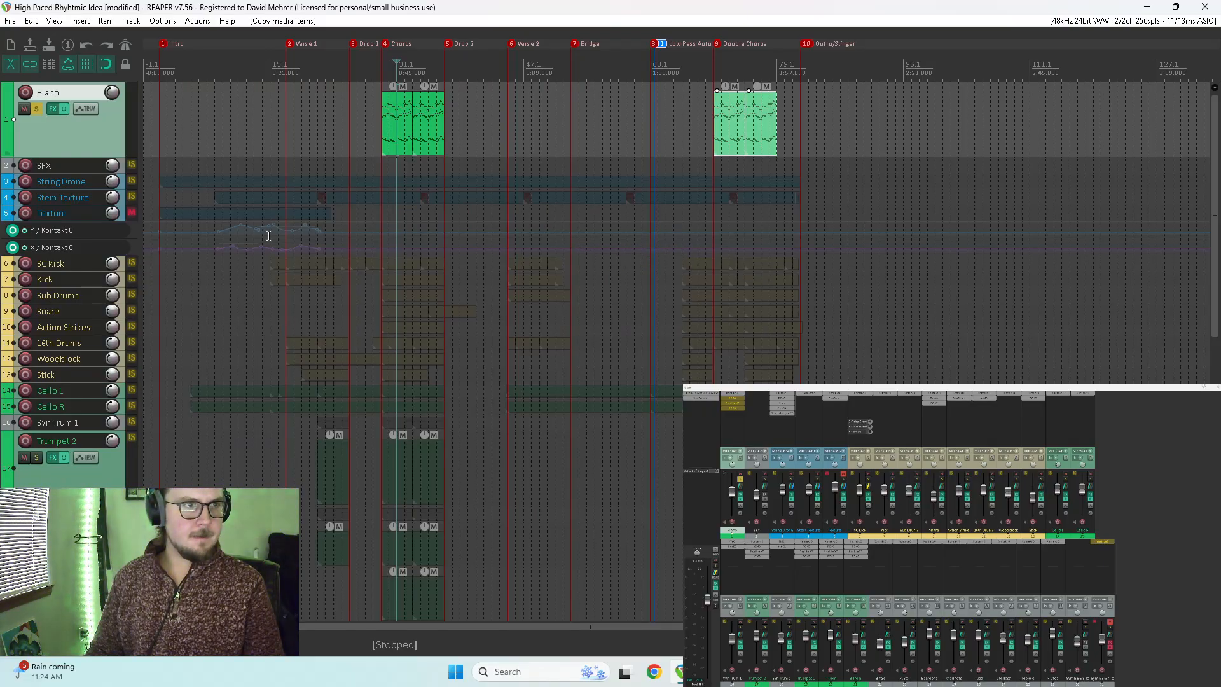
# Step: Copy a revised Piano item to the section ending at Drop 1, unsolo the track, and play it in the full mix
pyautogui.moveTo(395, 118); pyautogui.dragTo(331, 119)
pyautogui.click(320, 79)
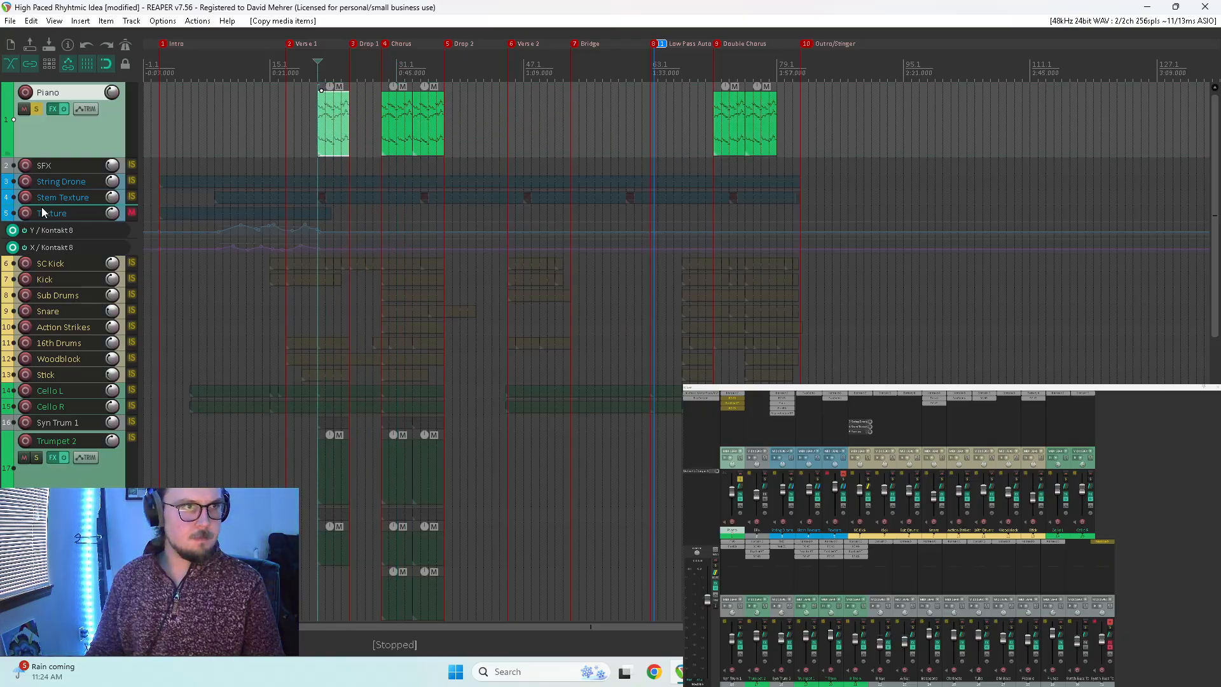
pyautogui.click(36, 108)
pyautogui.press('space')
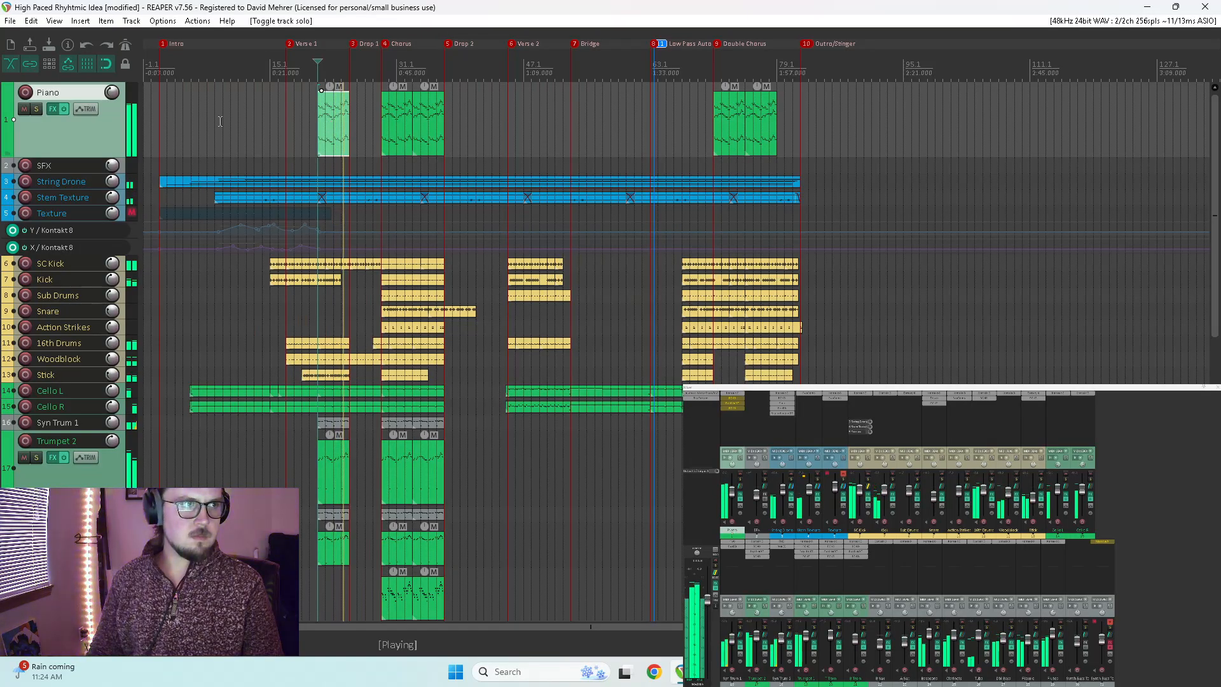
pyautogui.press('space')
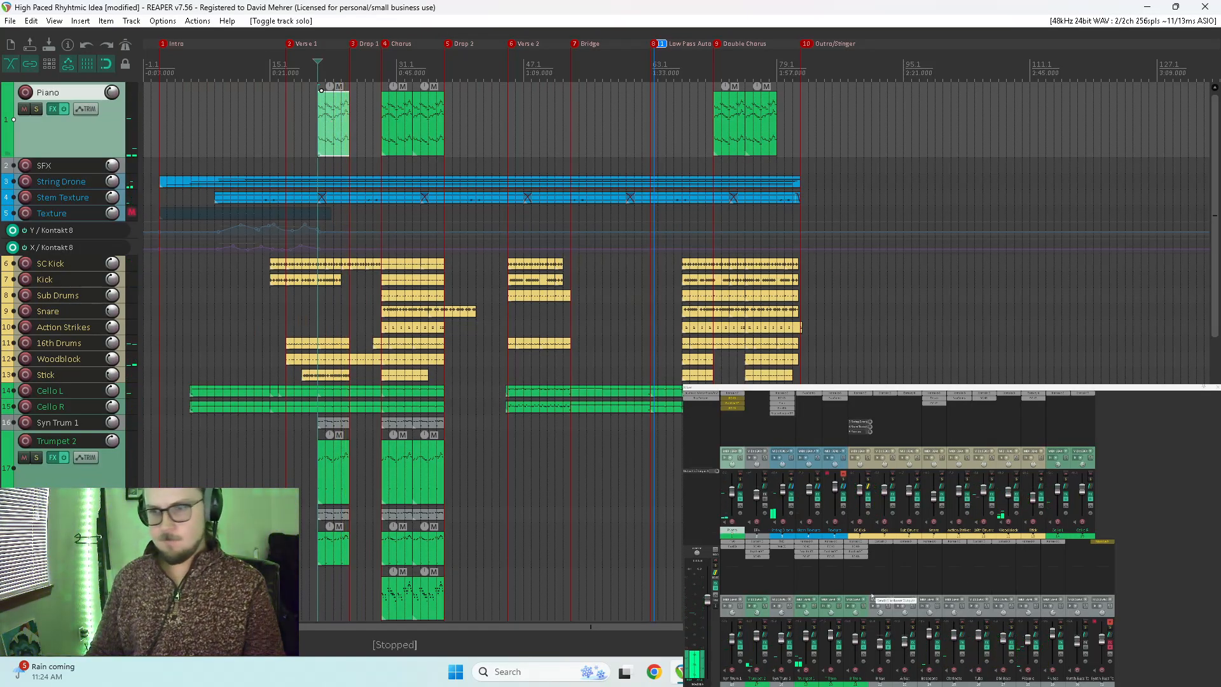
pyautogui.press('space')
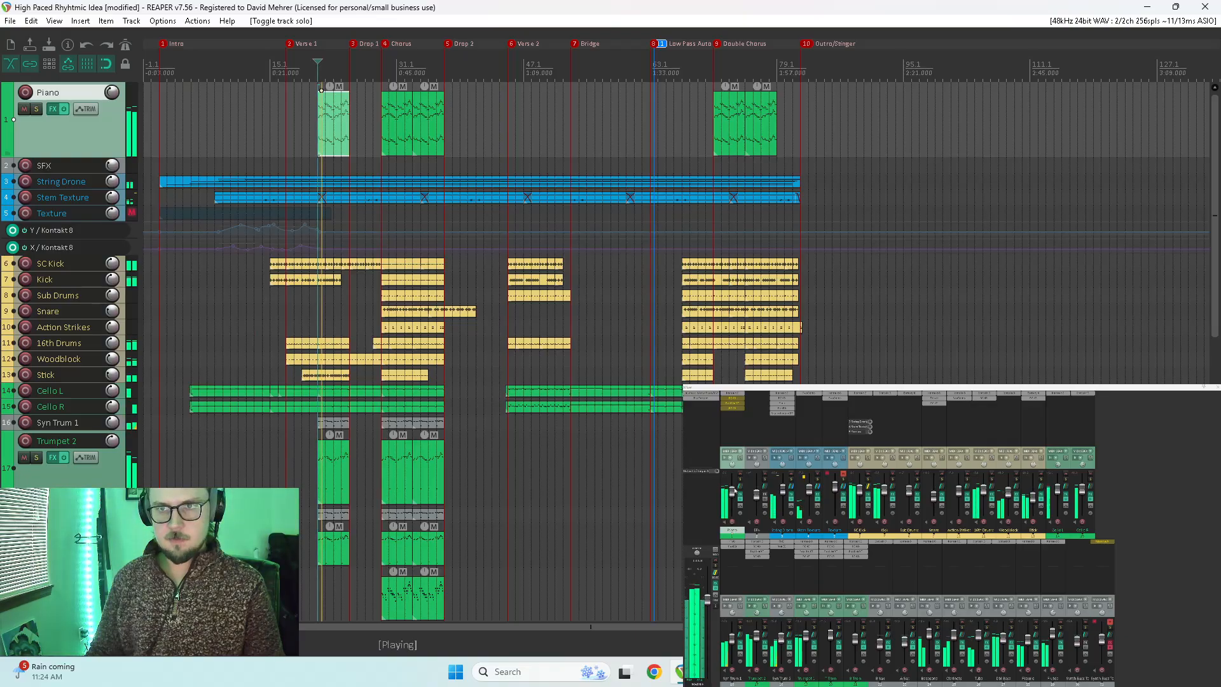
# Step: Solo the Piano track, enable its bypassed RC 48 reverb, and replay the new item
pyautogui.rightClick(730, 495)
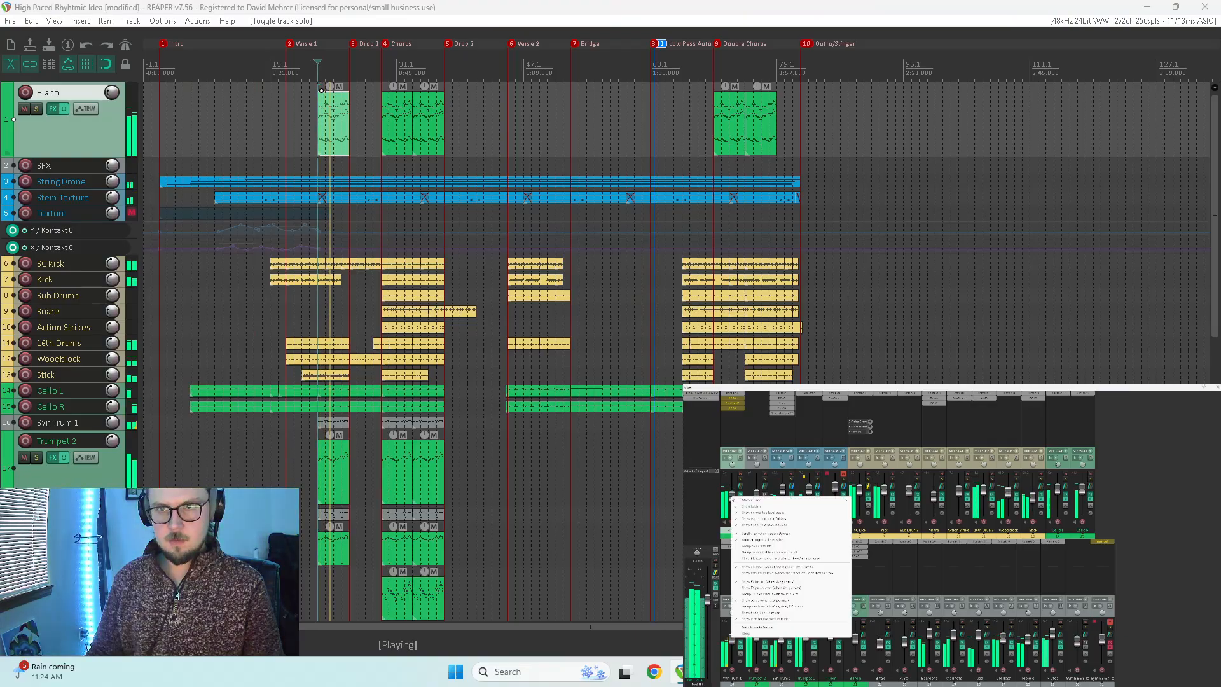
pyautogui.click(740, 484)
pyautogui.click(740, 479)
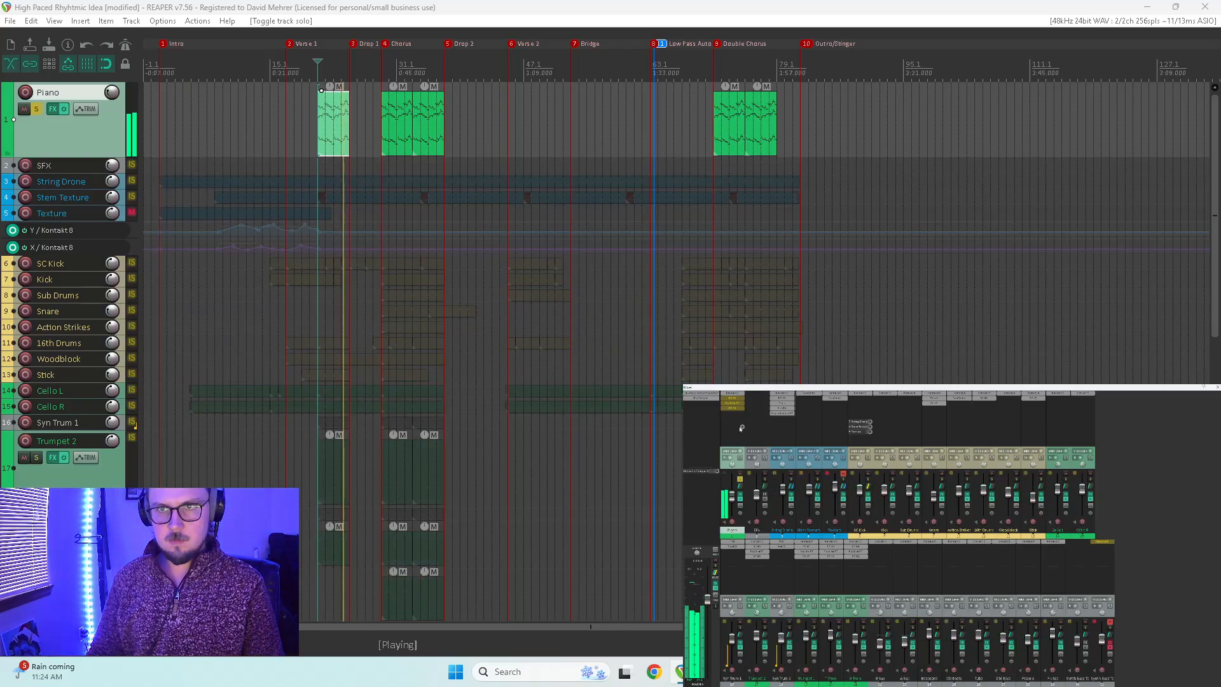
pyautogui.keyDown('shift'); pyautogui.click(736, 399); pyautogui.keyUp('shift')
pyautogui.press('space')
pyautogui.press('space')
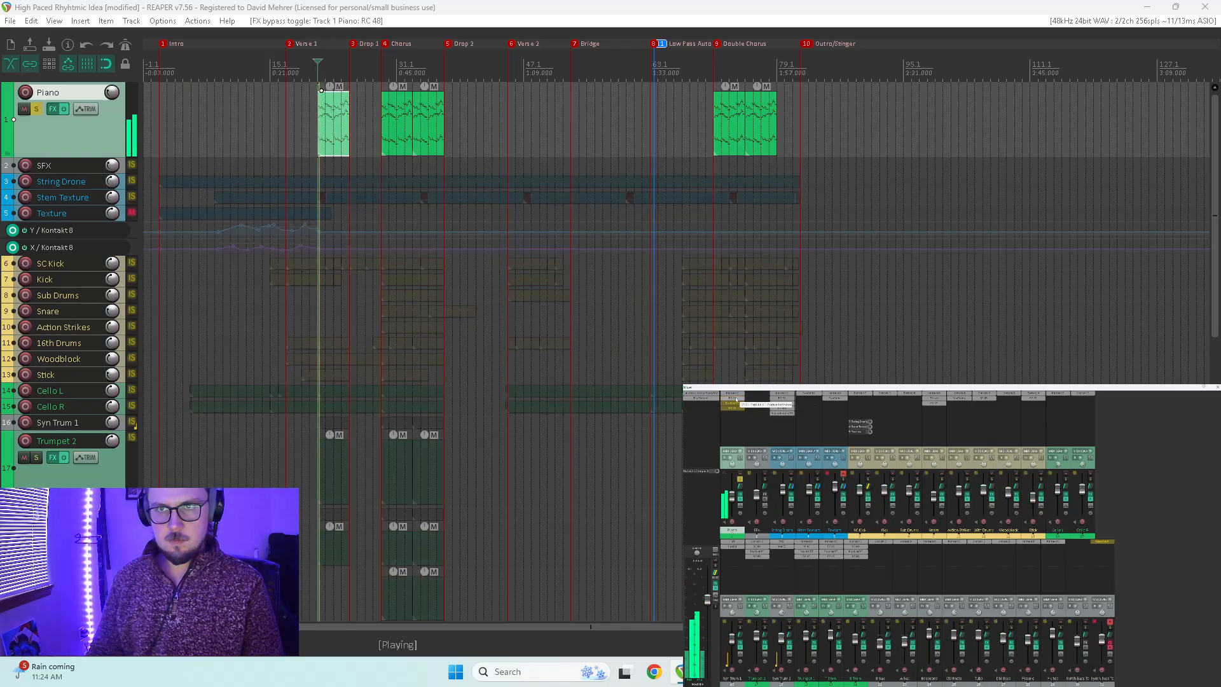
# Step: Raise the Dry/Wet mix of the Piano's RC 48 reverb to about halfway and replay the section
pyautogui.click(728, 401)
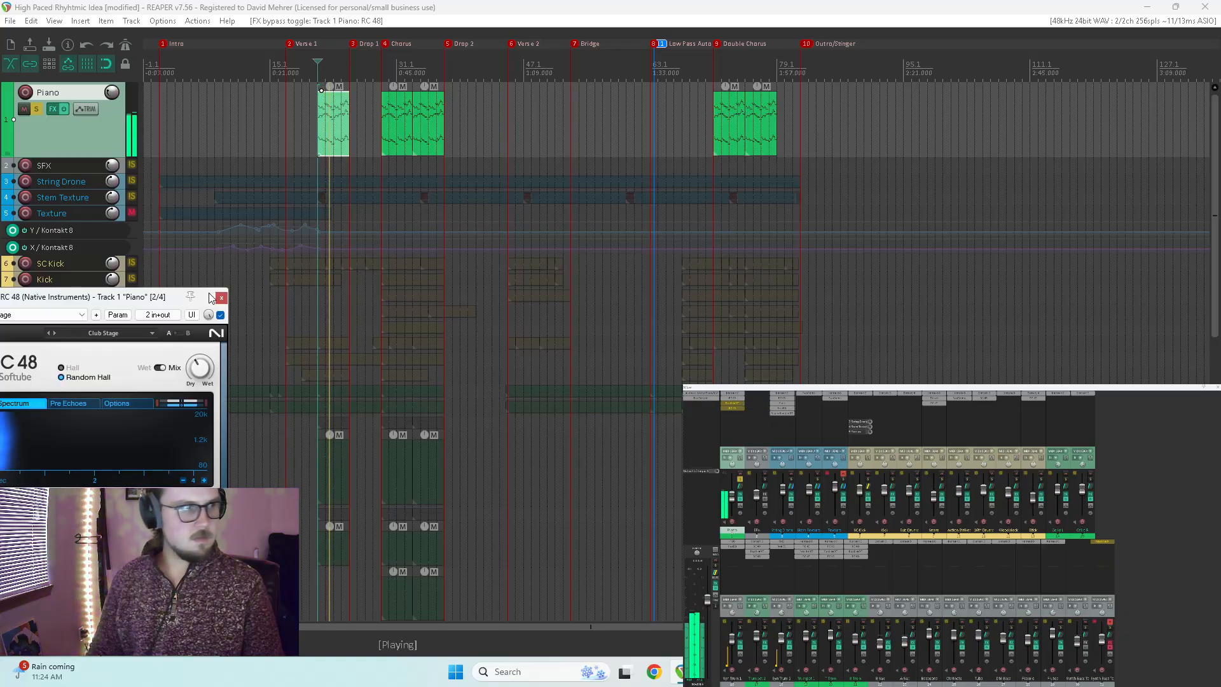
pyautogui.moveTo(323, 342)
pyautogui.mouseDown()
pyautogui.moveTo(324, 305)
pyautogui.moveTo(325, 355)
pyautogui.mouseUp()
pyautogui.press('space')
pyautogui.press('space')
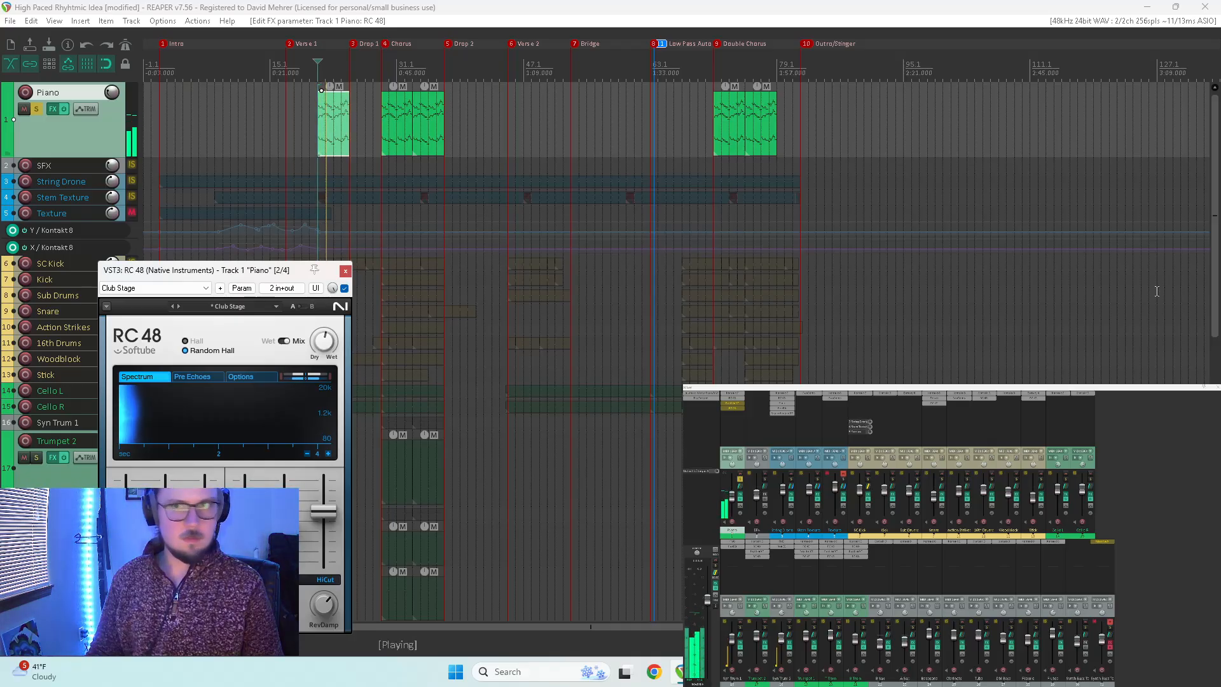
# Step: Enable the Replika XT delay on the Piano track, close RC 48, and set the delay's dry/wet mix to 68% / 32%
pyautogui.keyDown('shift'); pyautogui.click(732, 403); pyautogui.keyUp('shift')
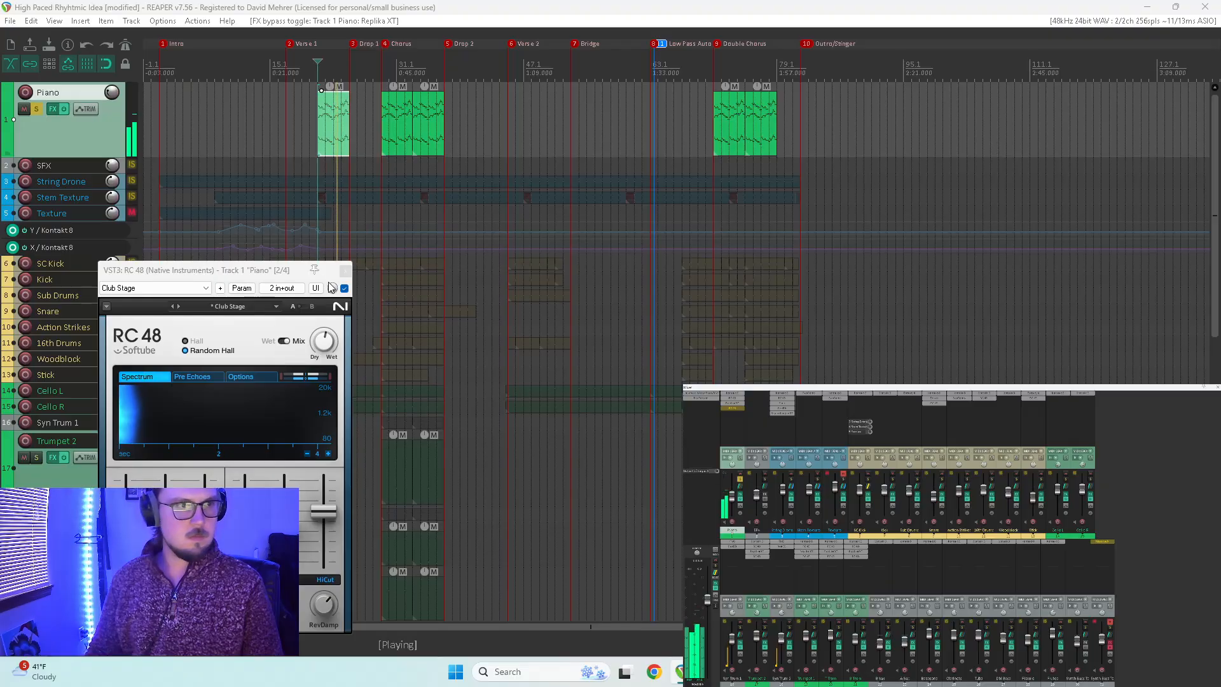
pyautogui.click(345, 271)
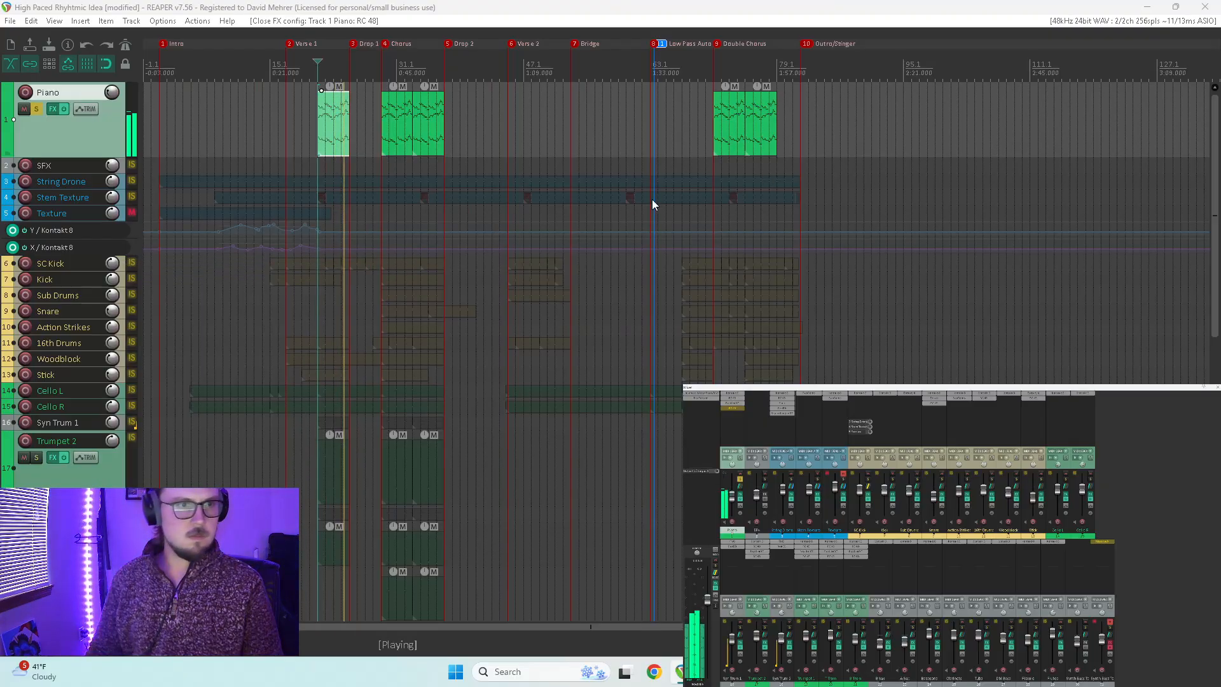
pyautogui.click(732, 403)
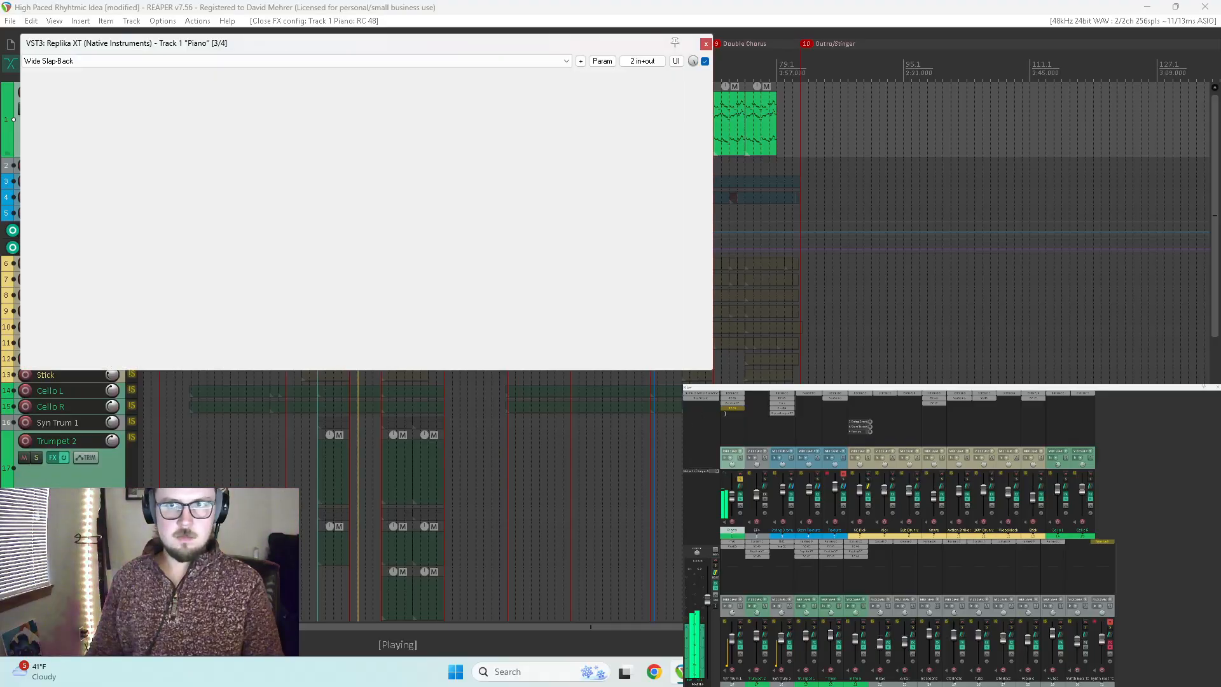
pyautogui.press('space')
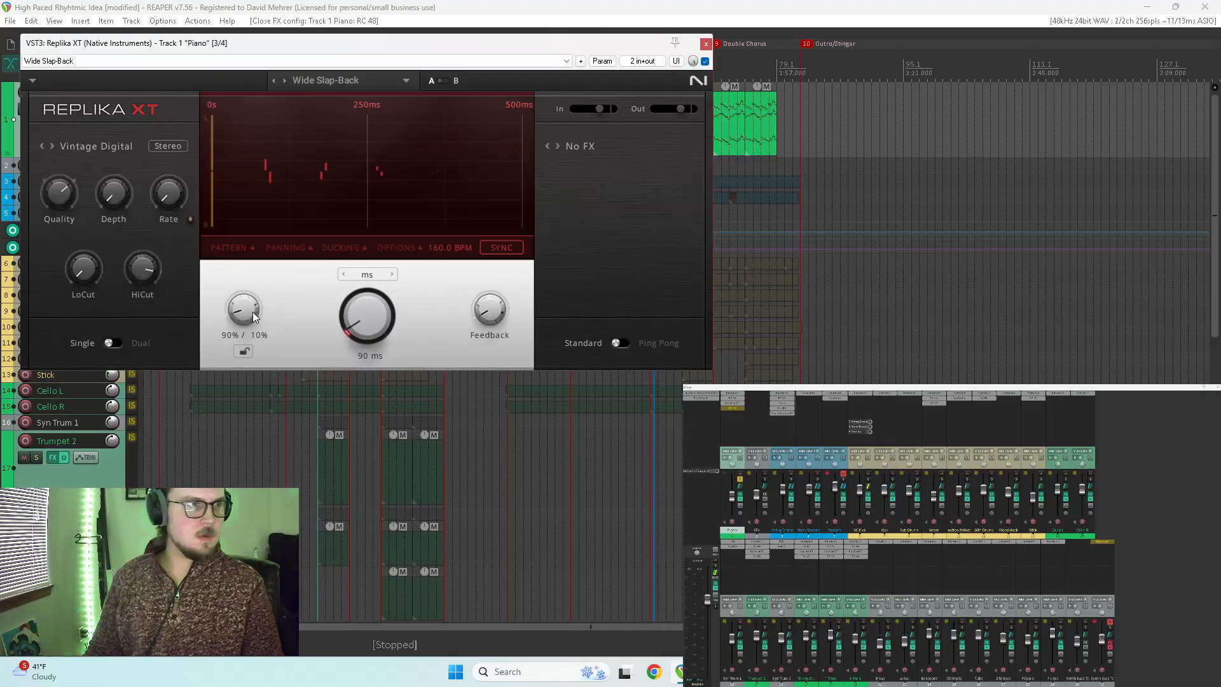
pyautogui.press('space')
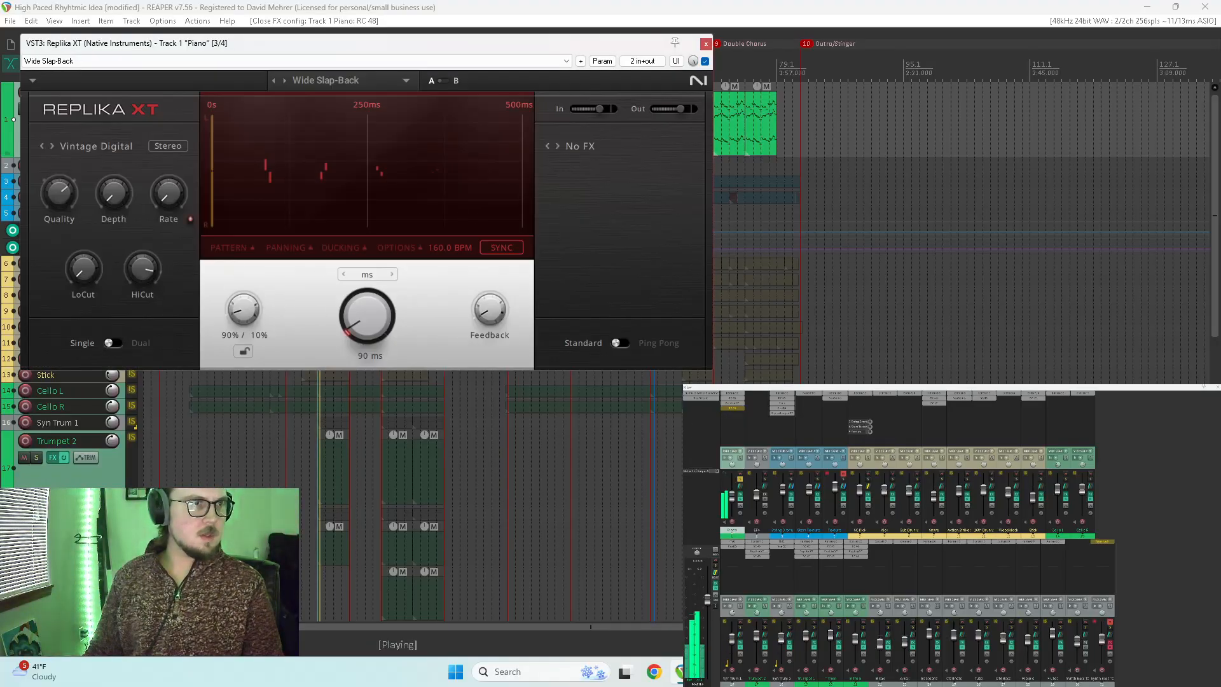
pyautogui.moveTo(254, 316)
pyautogui.mouseDown()
pyautogui.moveTo(254, 337)
pyautogui.moveTo(254, 324)
pyautogui.mouseUp()
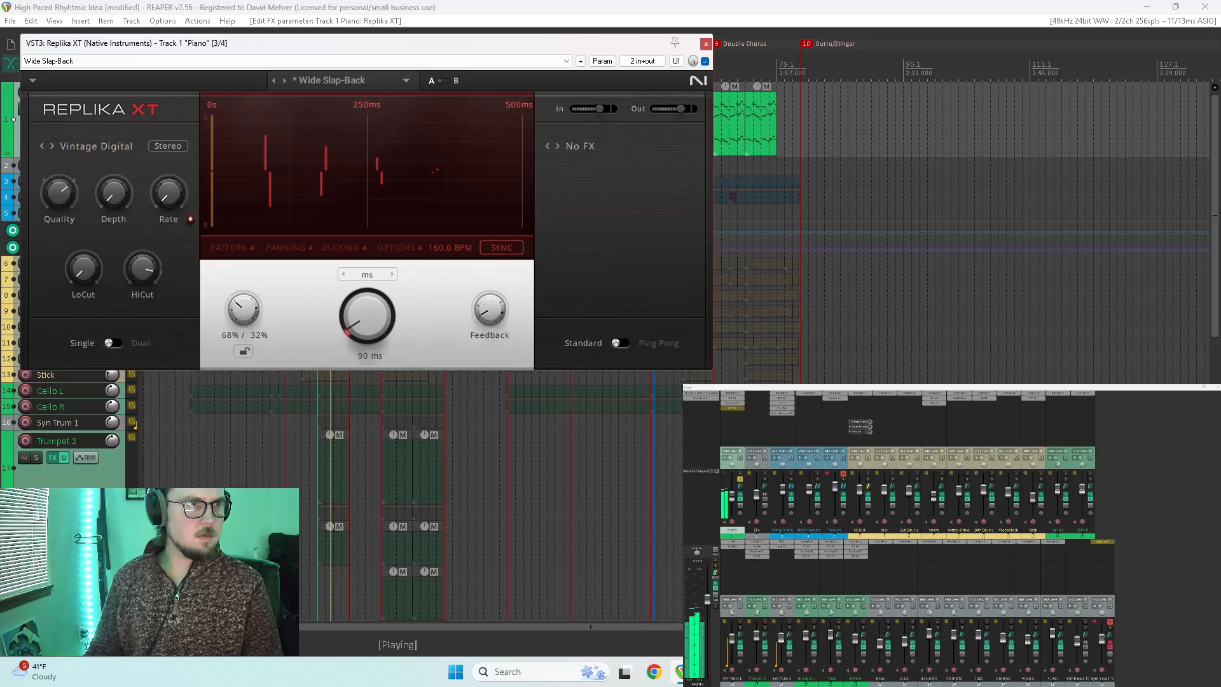
# Step: Replay the soloed Piano section through the Replika XT delay, with its window moved clear of the tracks, and close the delay
pyautogui.press('space')
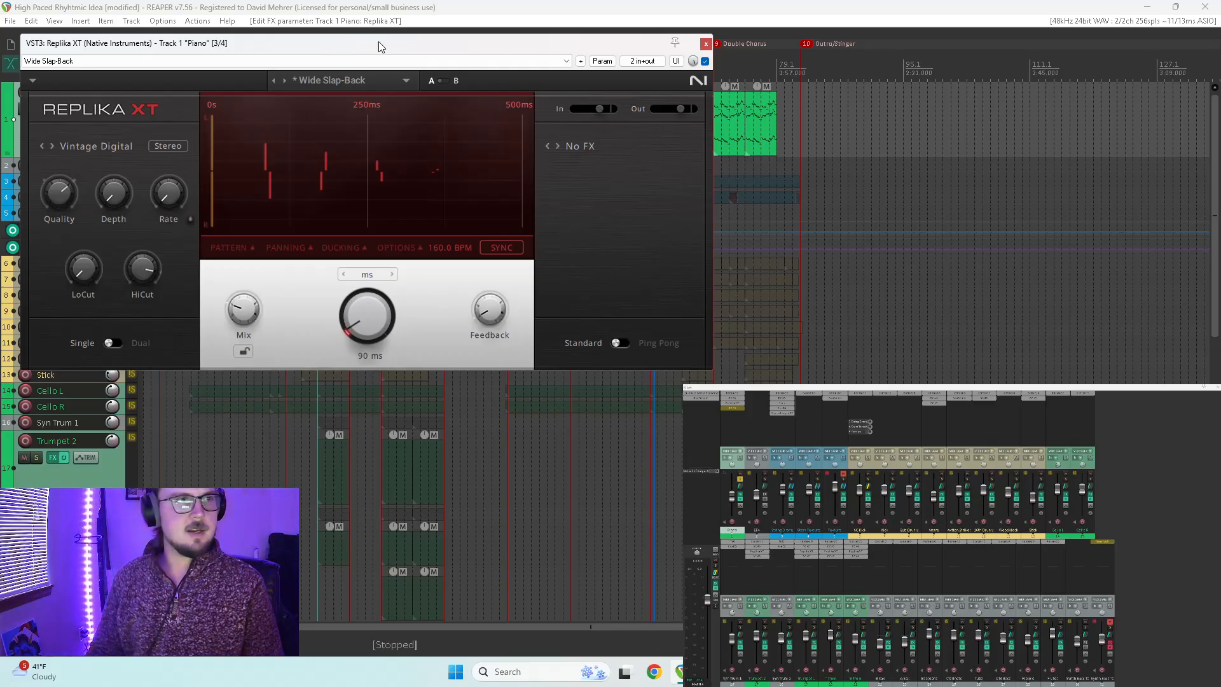
pyautogui.moveTo(384, 44); pyautogui.dragTo(599, 84)
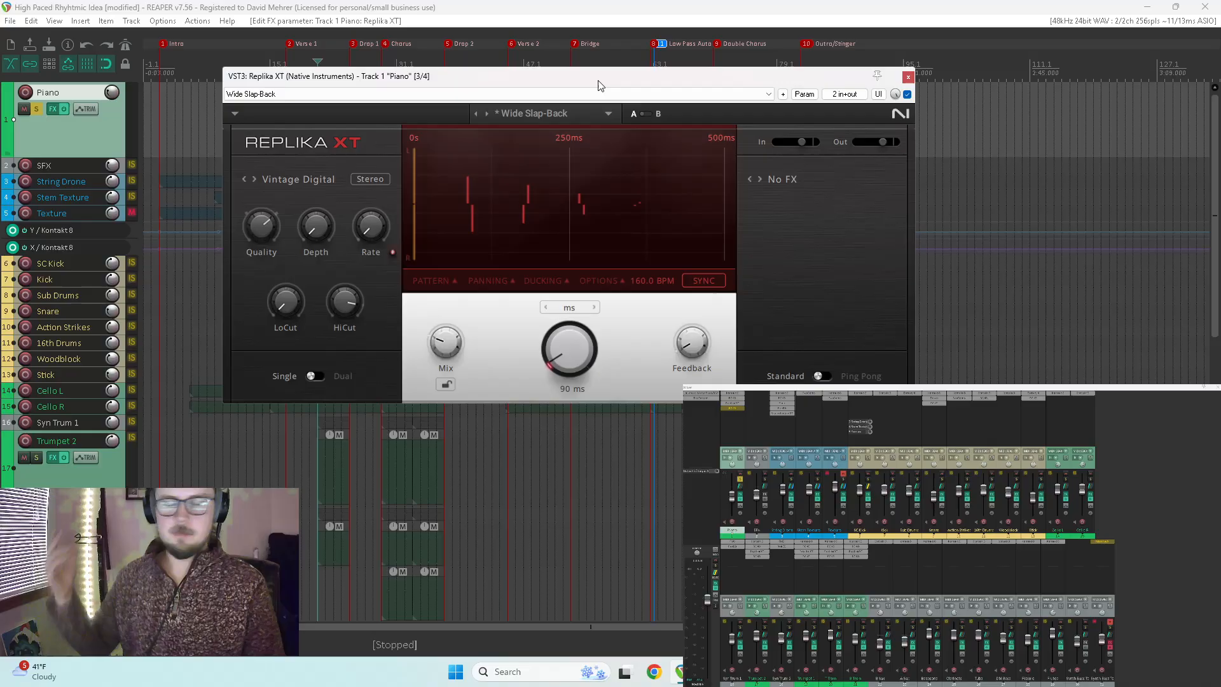
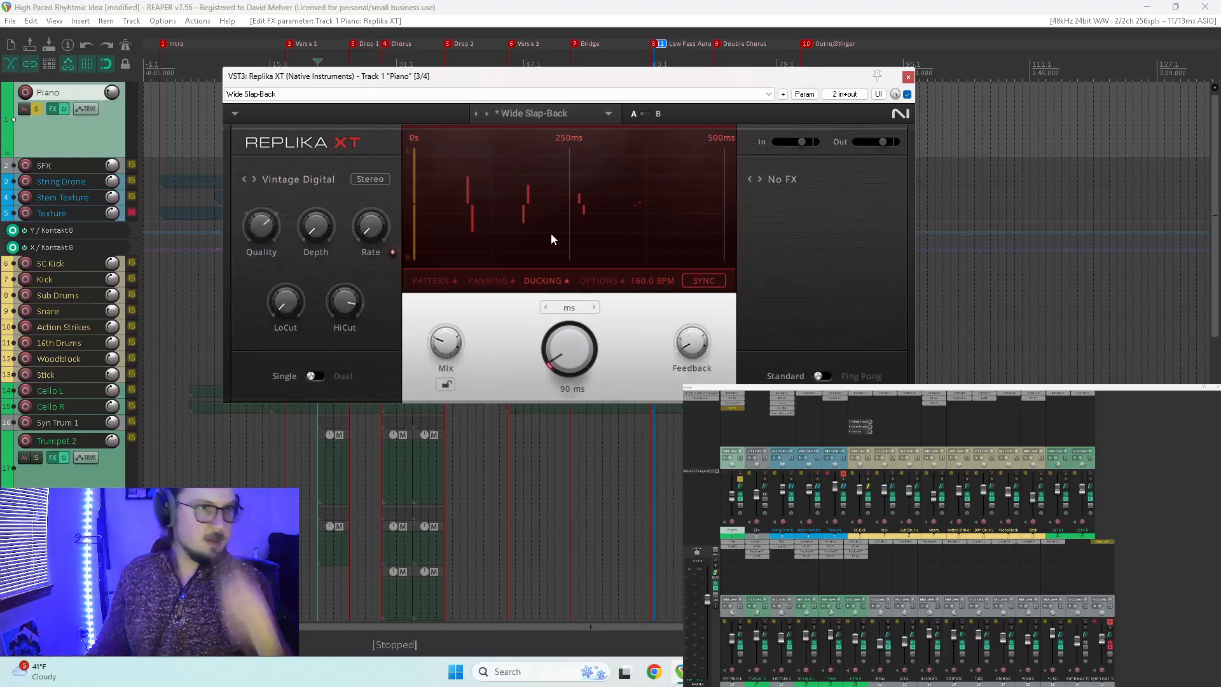
pyautogui.press('space')
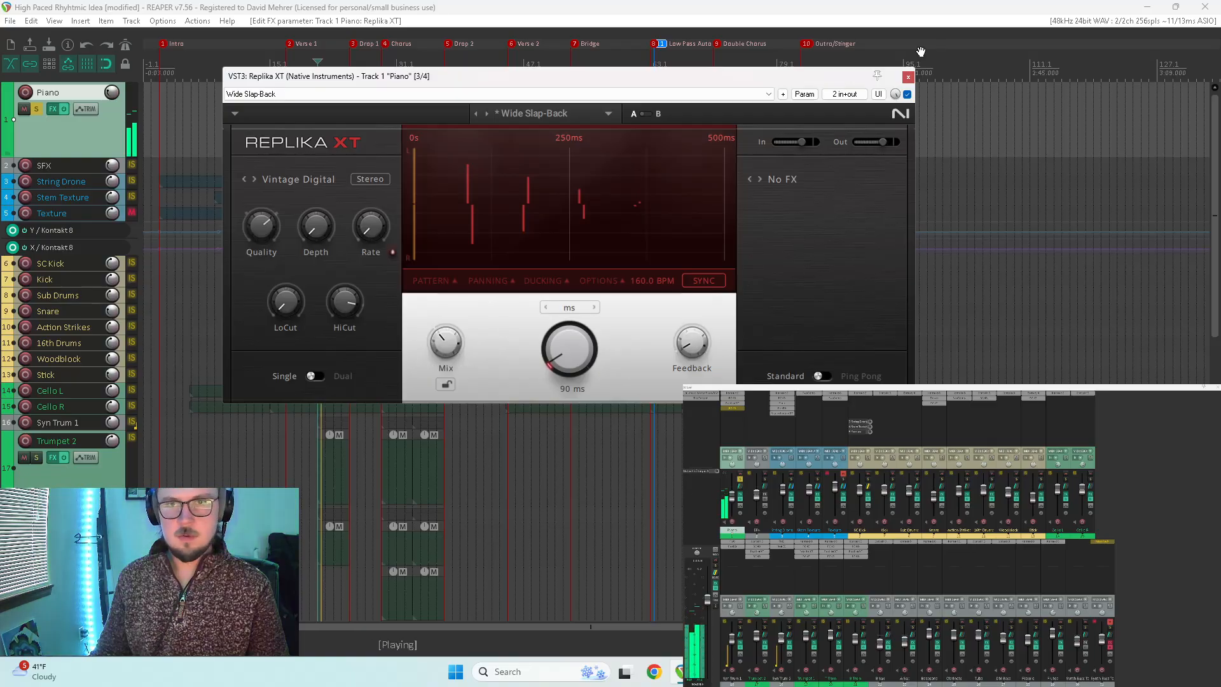
pyautogui.click(907, 77)
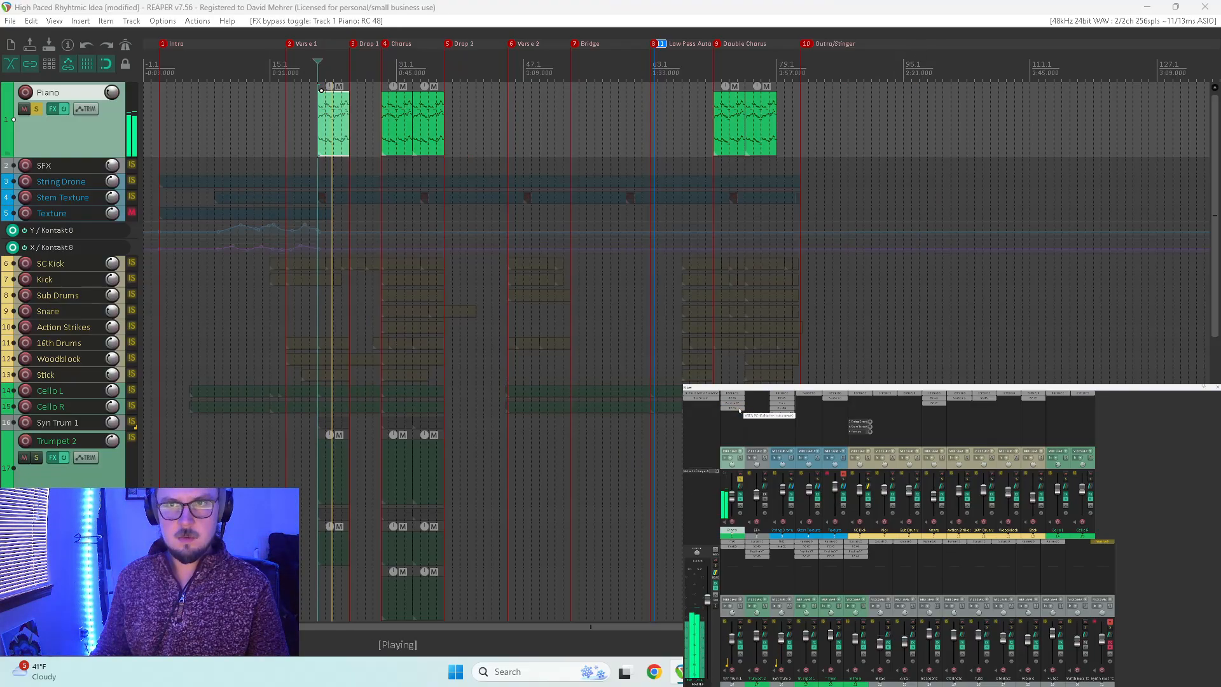
# Step: Load the Pop Piano preset in the Piano's RC 48 reverb, set Dry/Wet to 55%, and close the plugin
pyautogui.click(692, 418)
pyautogui.click(150, 79)
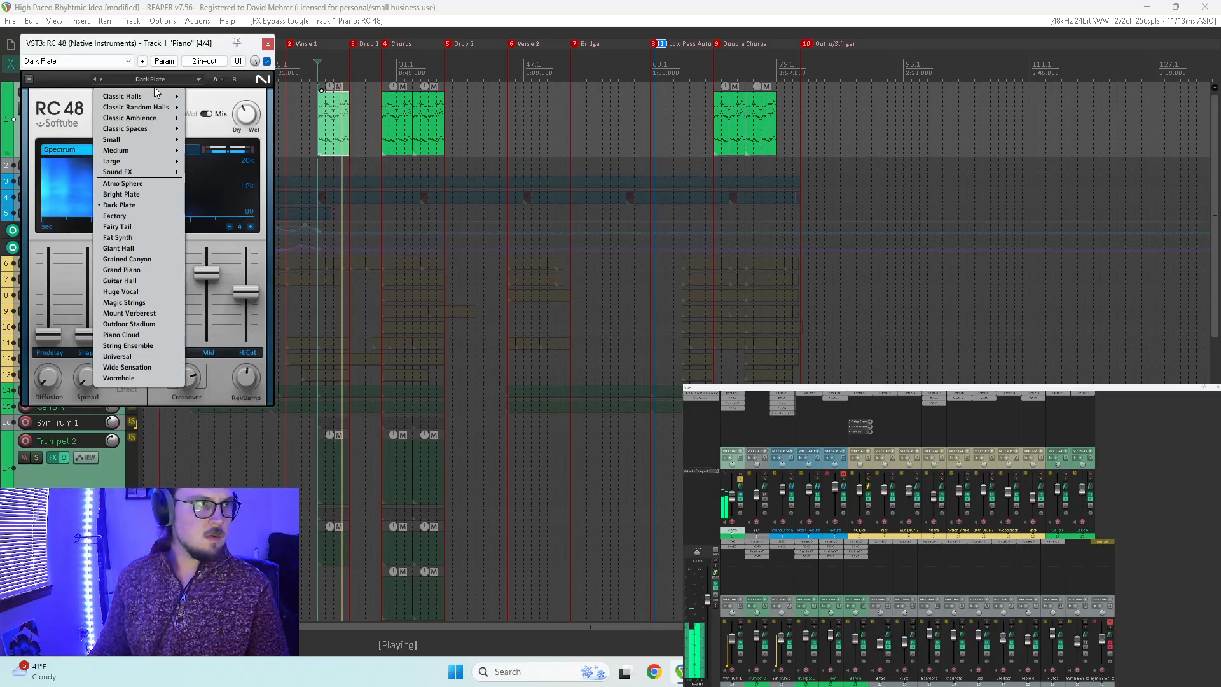
pyautogui.moveTo(139, 151)
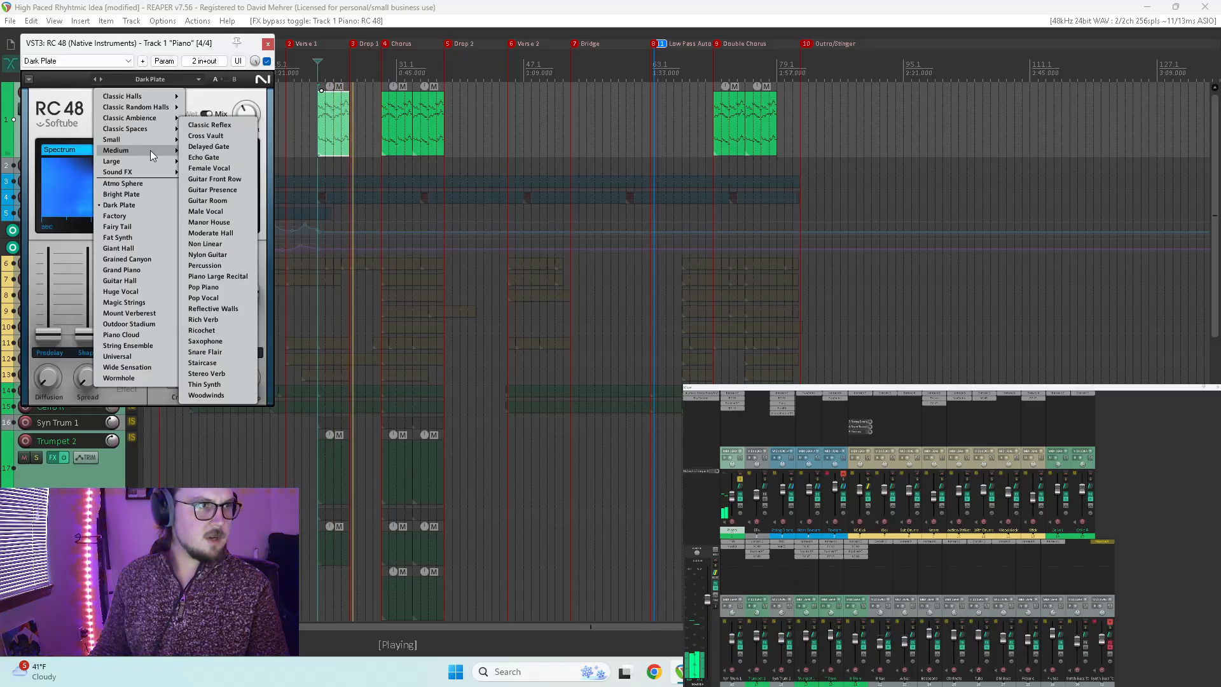
pyautogui.click(234, 287)
pyautogui.press('space')
pyautogui.press('space')
pyautogui.moveTo(246, 114); pyautogui.dragTo(246, 93)
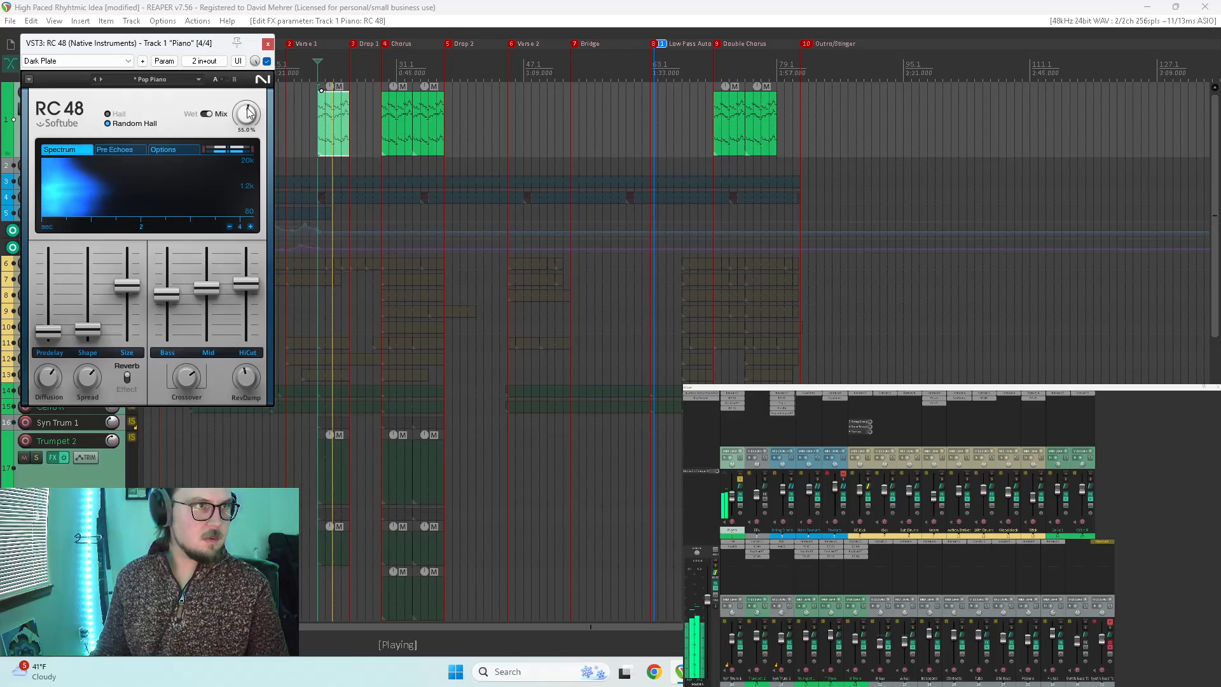
pyautogui.click(268, 44)
# Step: Unsolo the Piano track and adjust its volume while replaying the section in the full mix
pyautogui.click(740, 479)
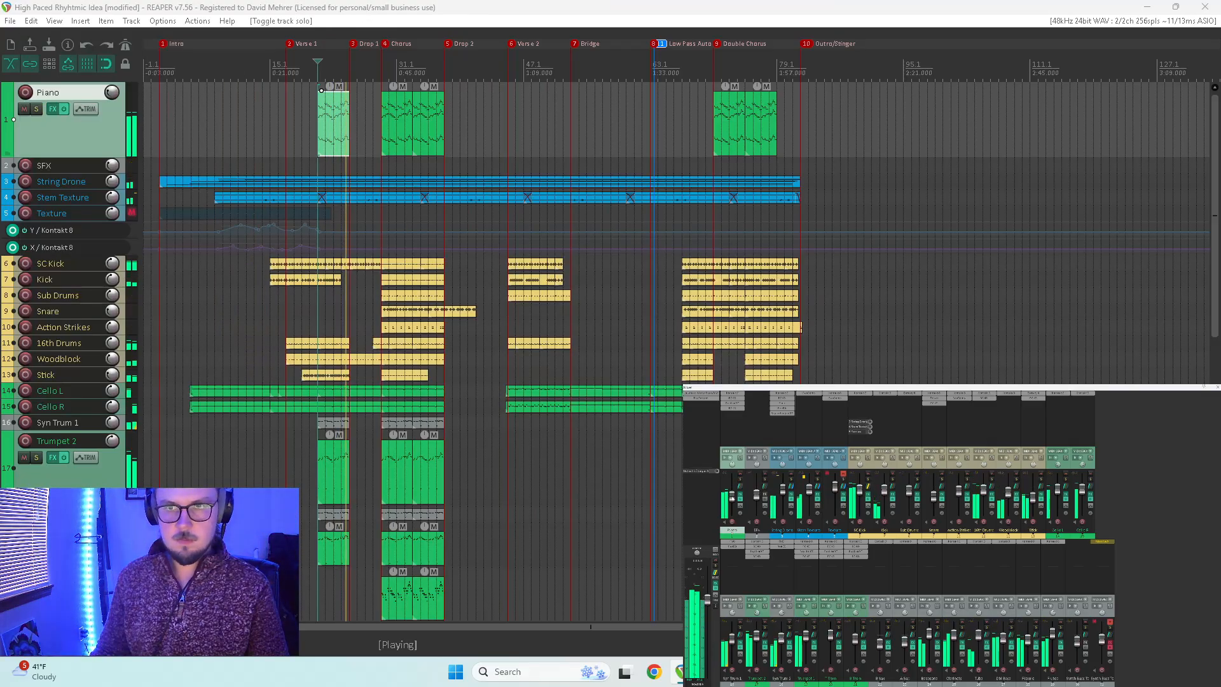
pyautogui.press('space')
pyautogui.press('space')
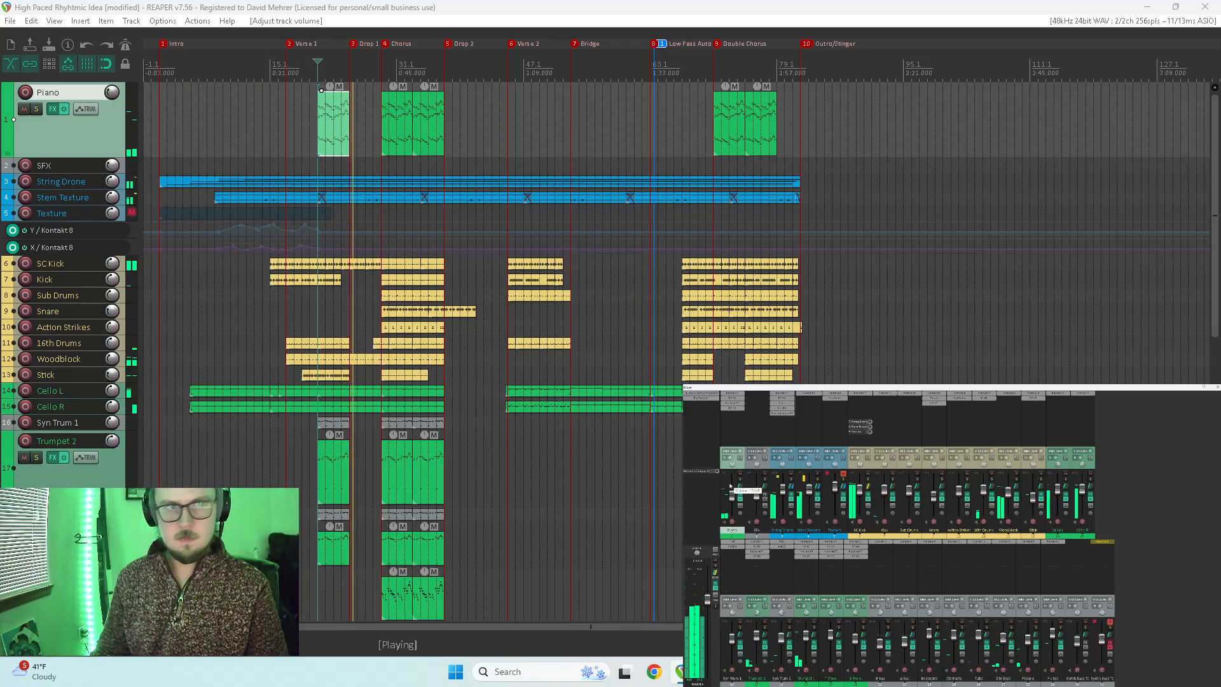
pyautogui.press('space')
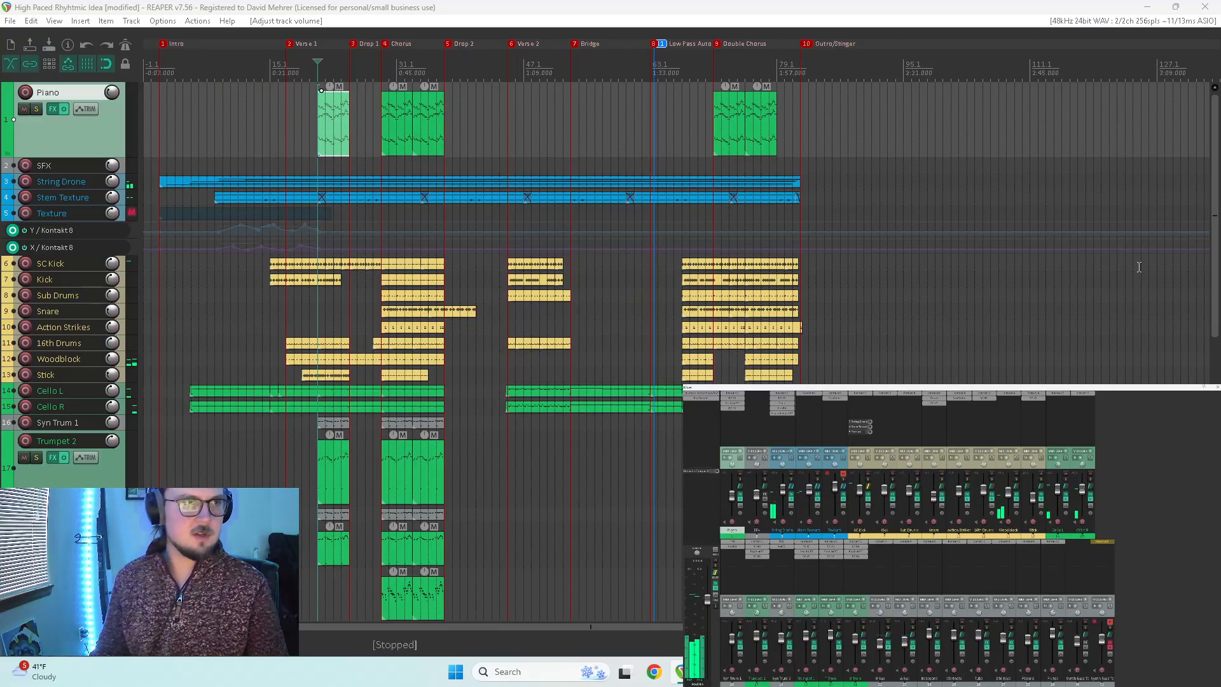
pyautogui.press('space')
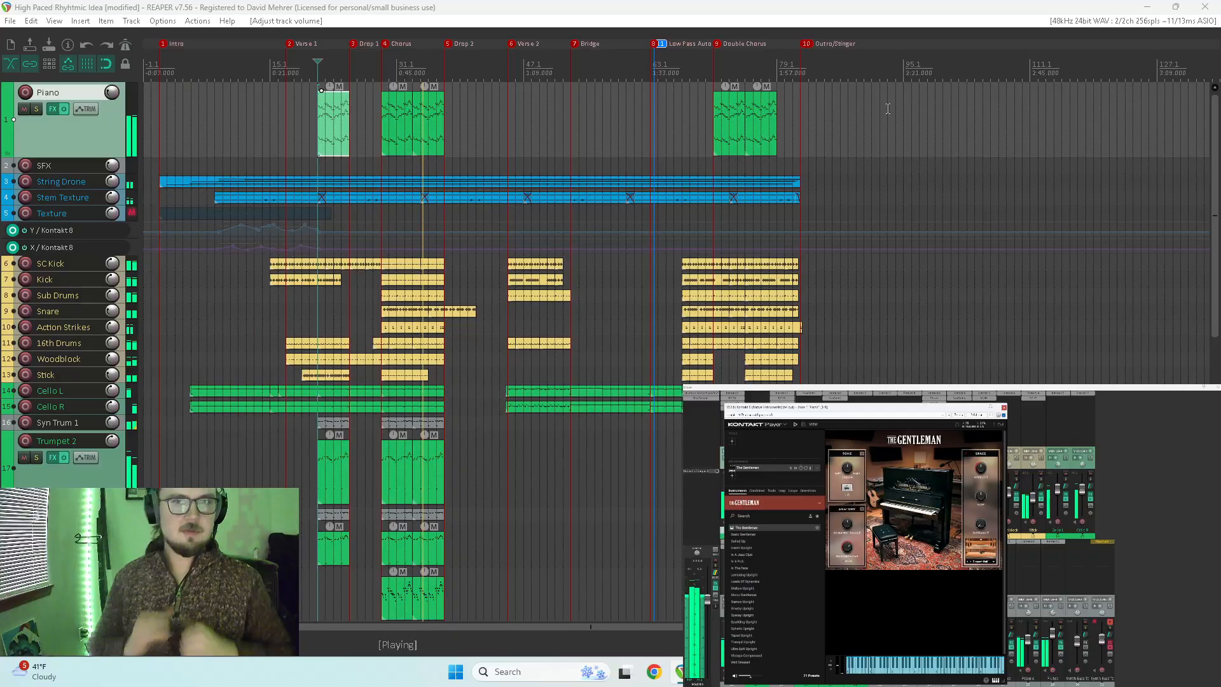
# Step: Move the Piano's Kontakt 8 window over the arrangement, solo the track, and replay the section
pyautogui.press('space')
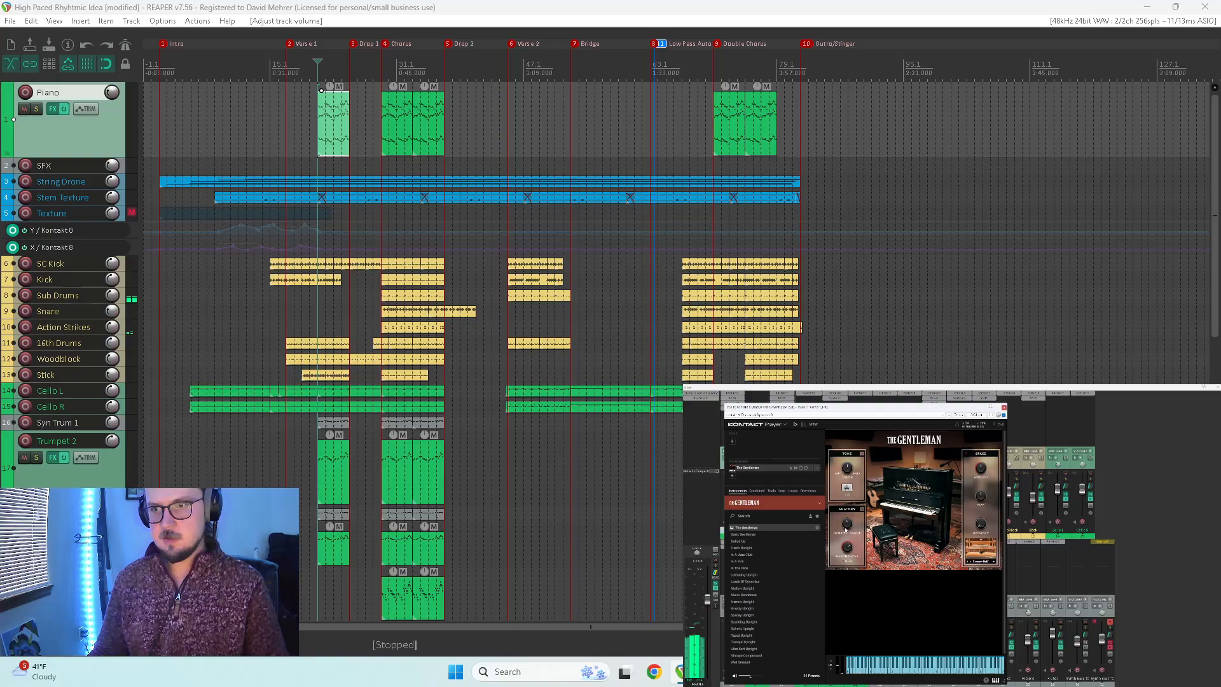
pyautogui.press('space')
pyautogui.moveTo(916, 407); pyautogui.dragTo(923, 87)
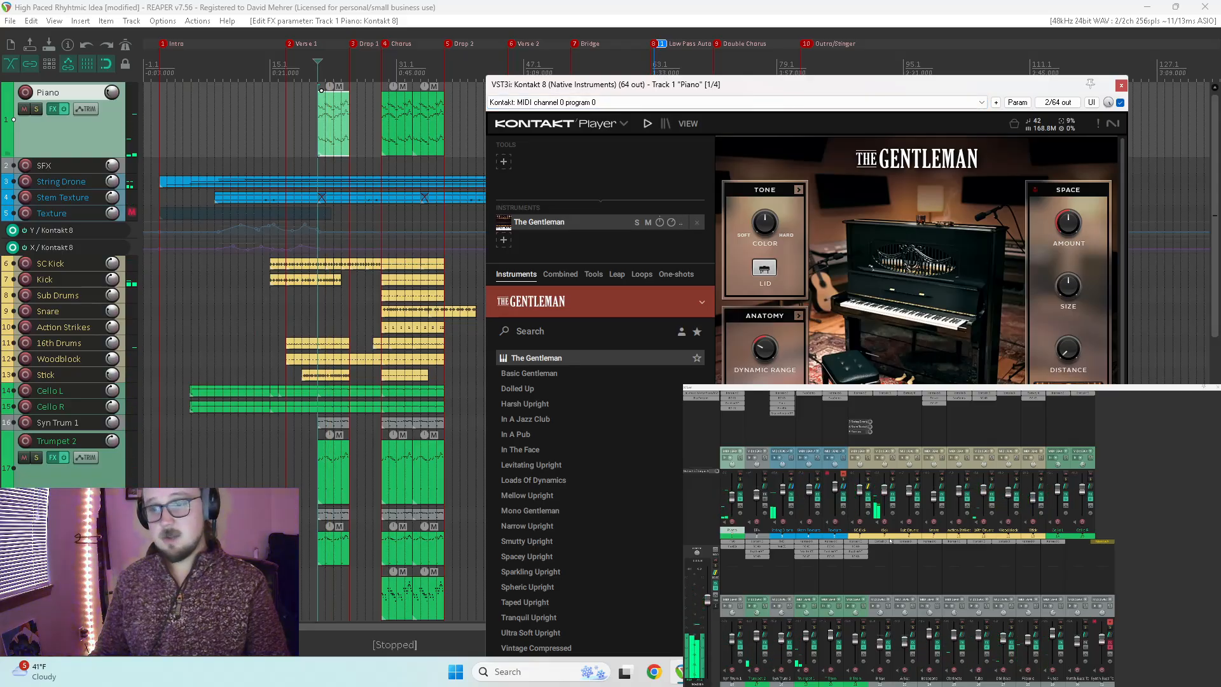
pyautogui.click(740, 480)
pyautogui.press('space')
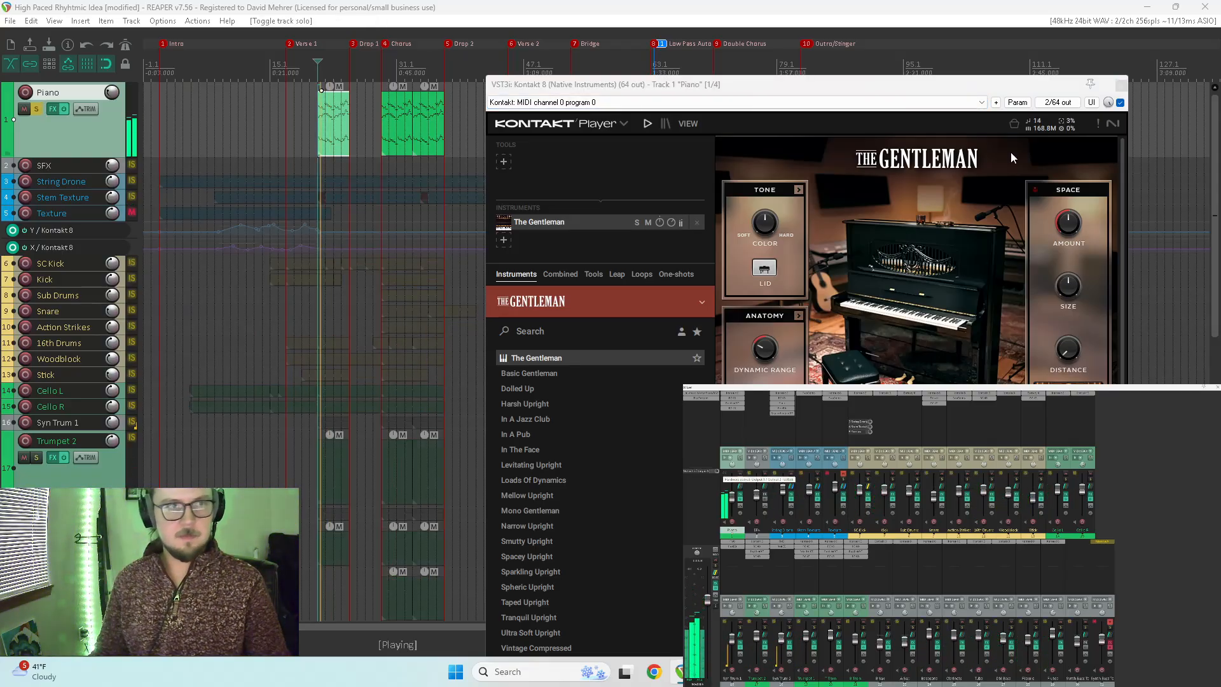
# Step: Turn The Gentleman's Color toward Soft and switch its Lid setting, with the Anatomy settings expanded for comparison during playback
pyautogui.moveTo(764, 223); pyautogui.dragTo(757, 245)
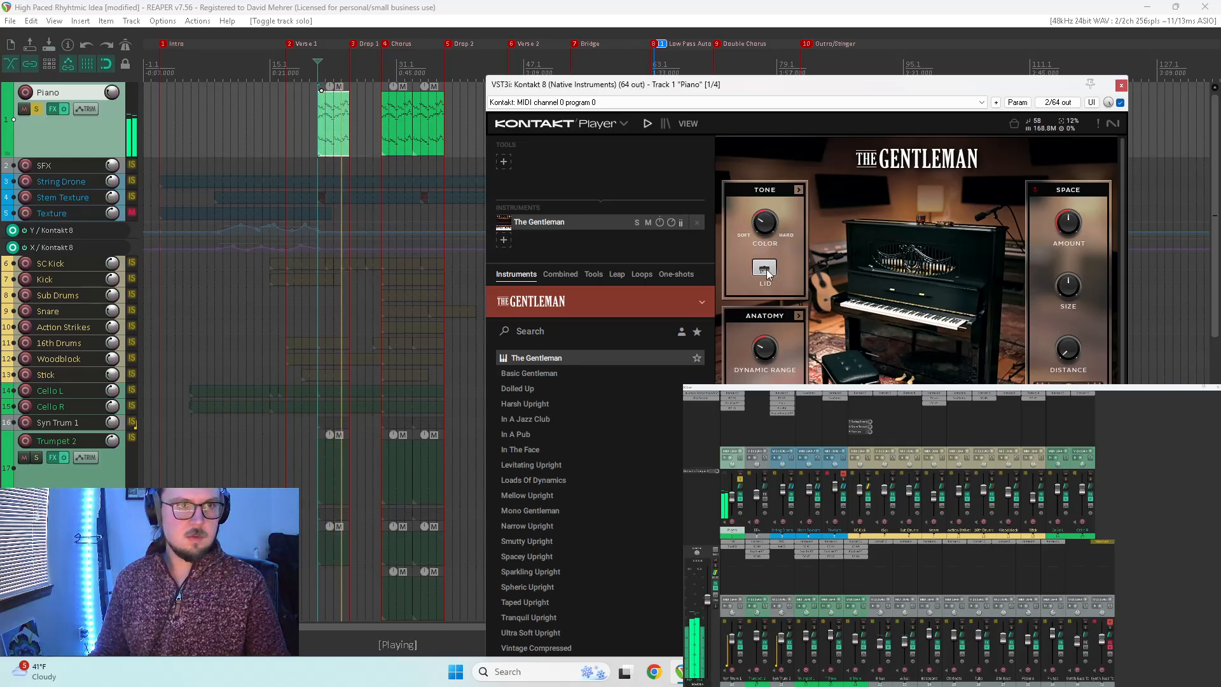
pyautogui.click(768, 269)
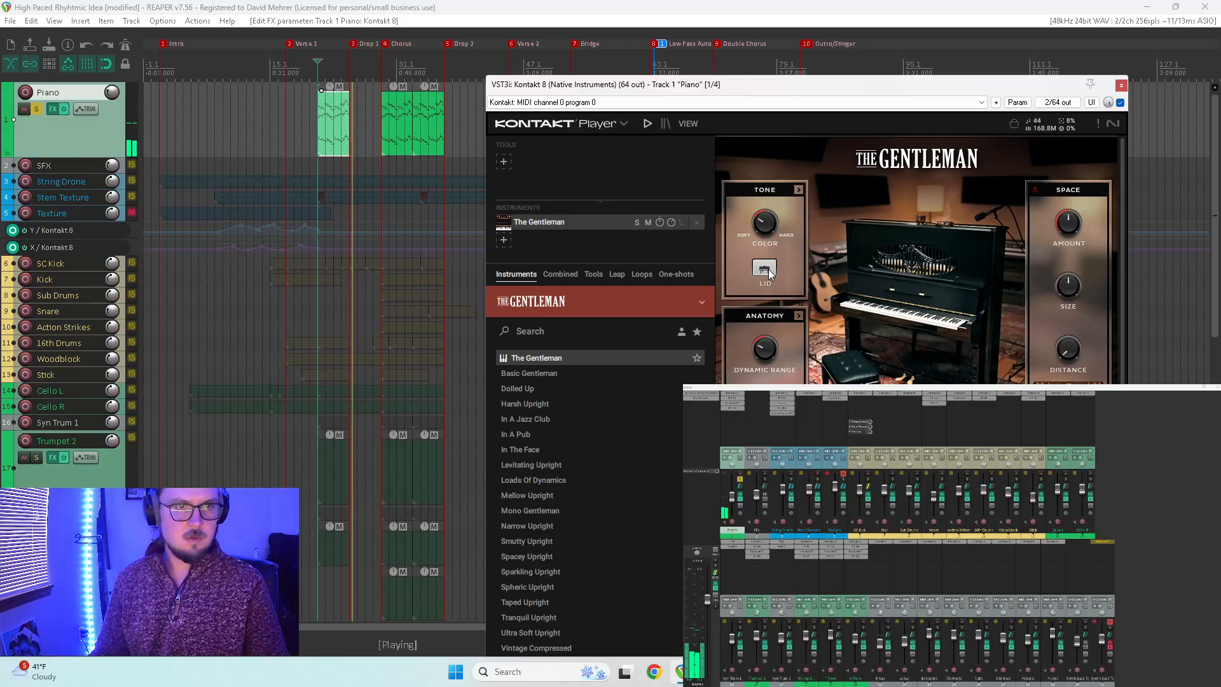
pyautogui.click(768, 268)
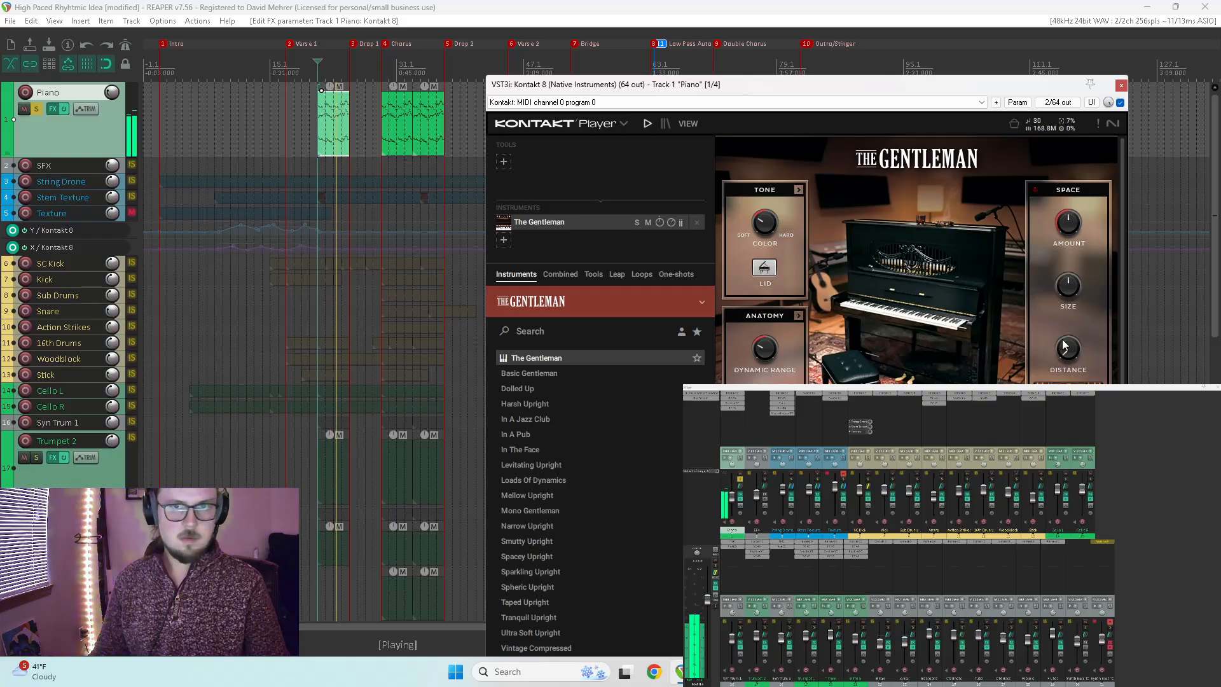
pyautogui.click(800, 316)
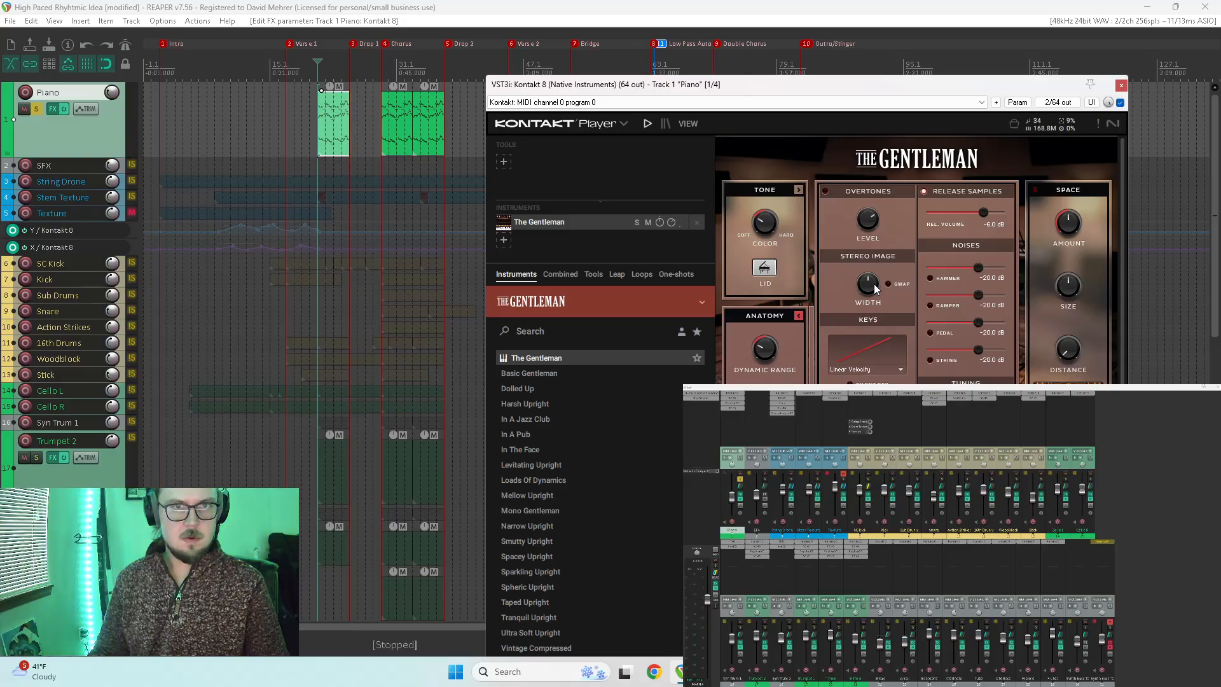
pyautogui.press('space')
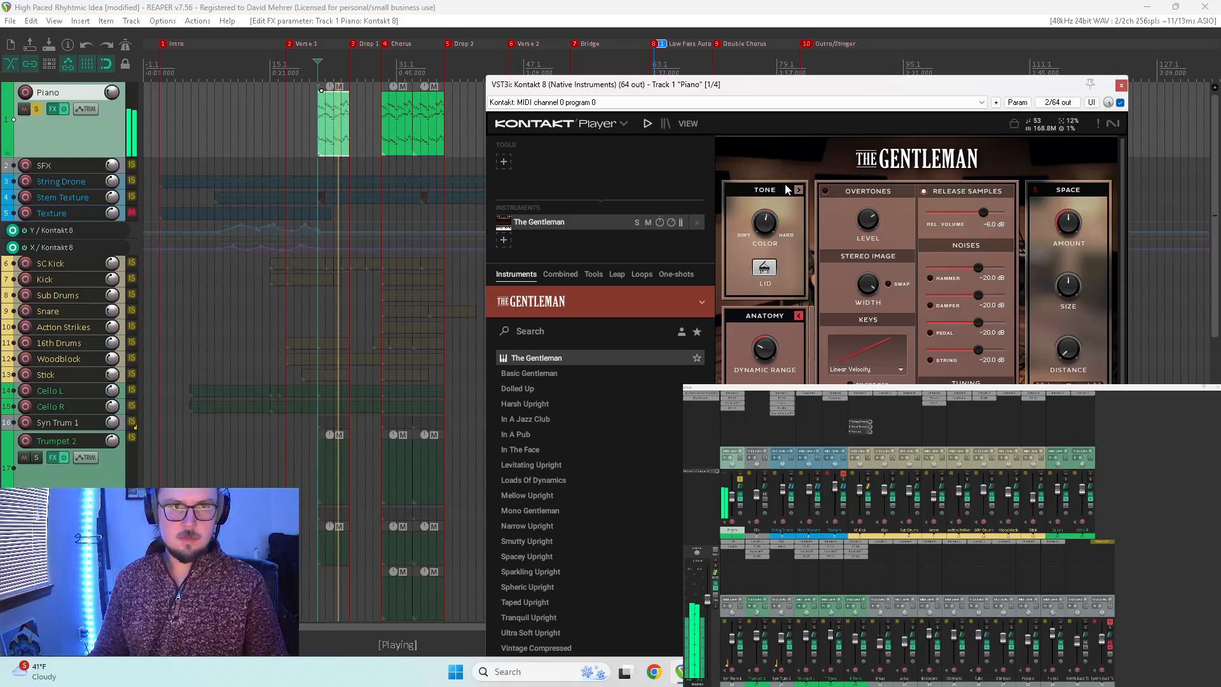
pyautogui.moveTo(783, 202); pyautogui.dragTo(781, 221)
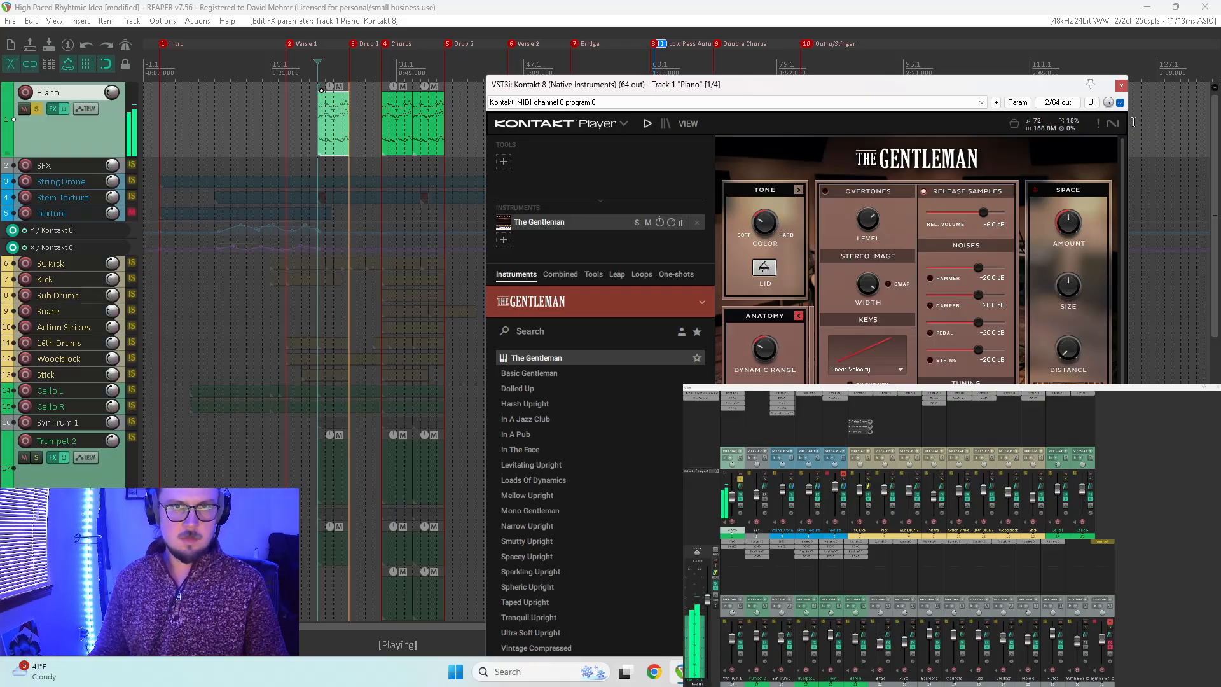
# Step: Close the Kontakt instrument and check the notes of the Piano item before Drop 1 in the MIDI editor
pyautogui.click(1121, 86)
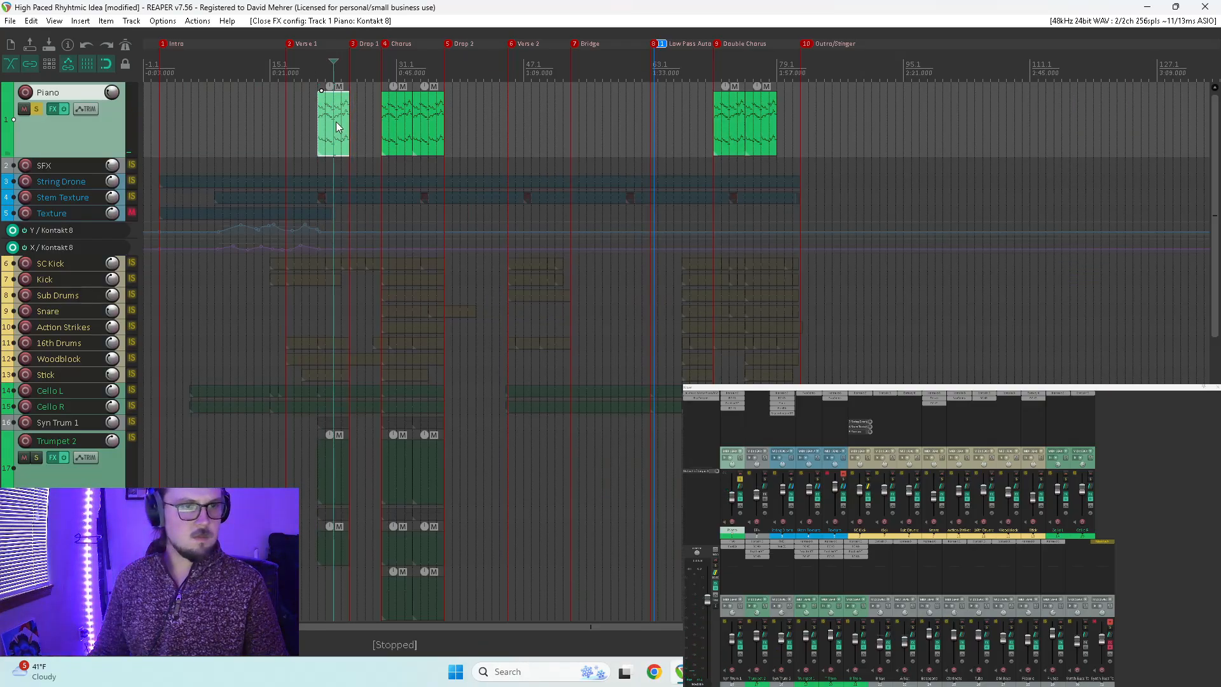
pyautogui.doubleClick(336, 121)
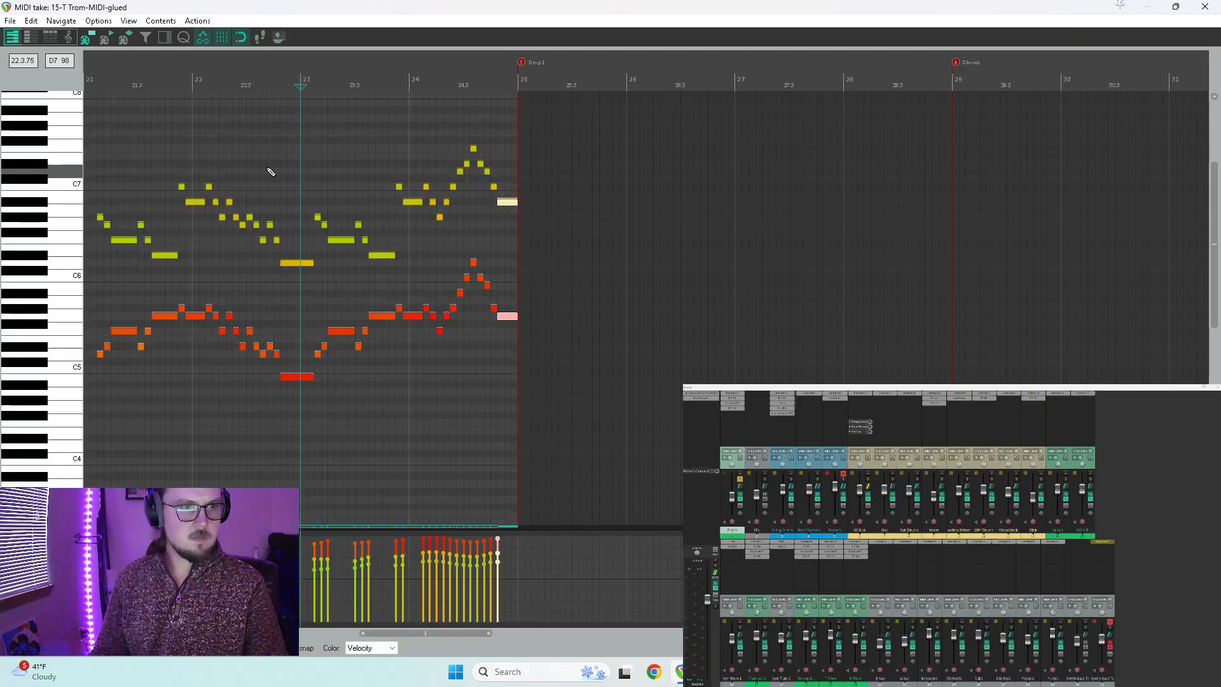
pyautogui.click(1204, 8)
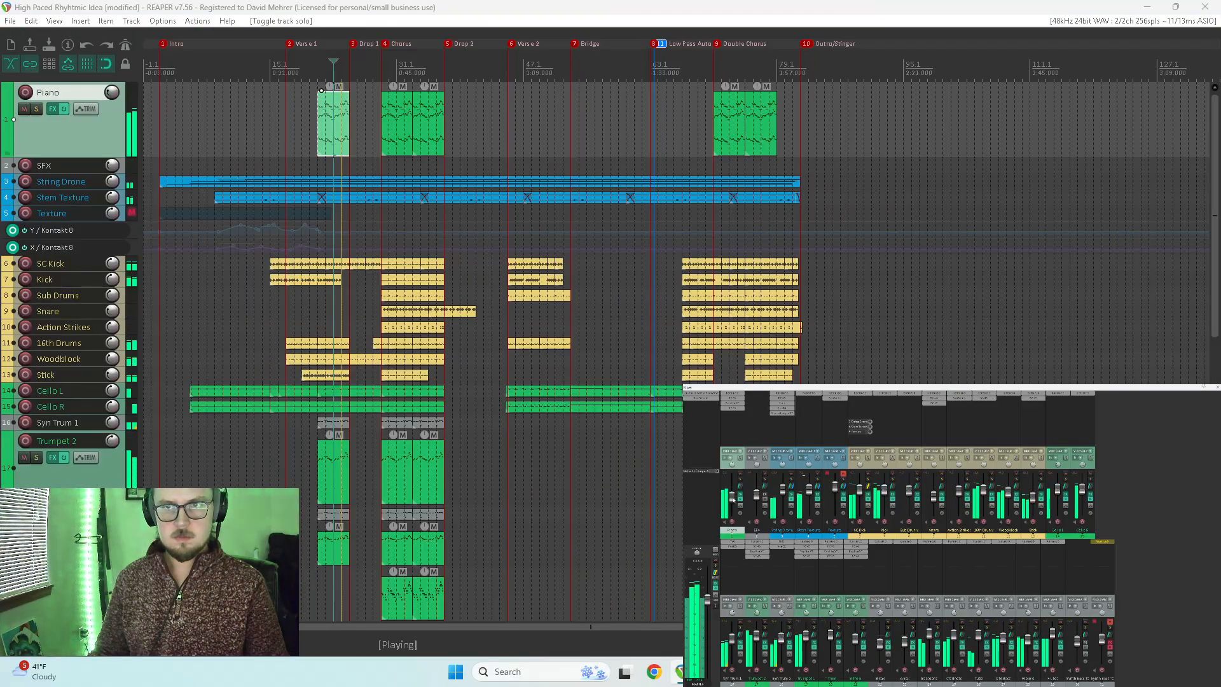
# Step: Adjust the unsoloed Piano track's volume and pan while replaying the section into Drop 1 and the Chorus
pyautogui.moveTo(733, 502); pyautogui.dragTo(732, 501)
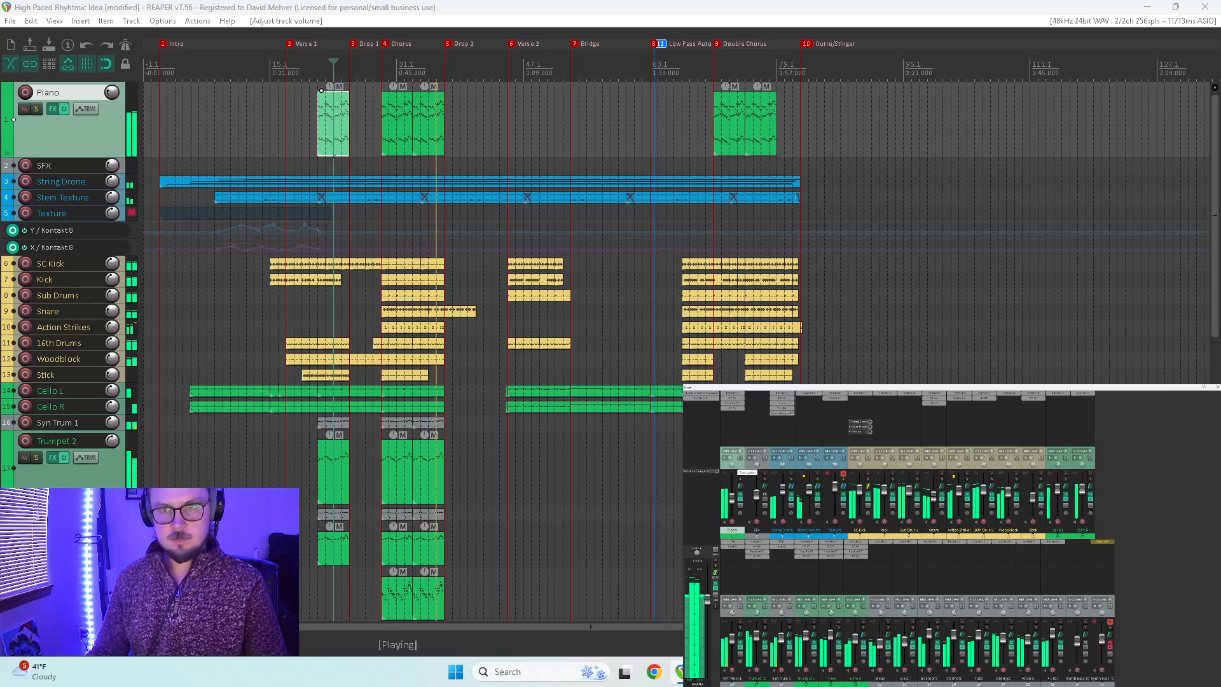
pyautogui.press('space')
pyautogui.press('space')
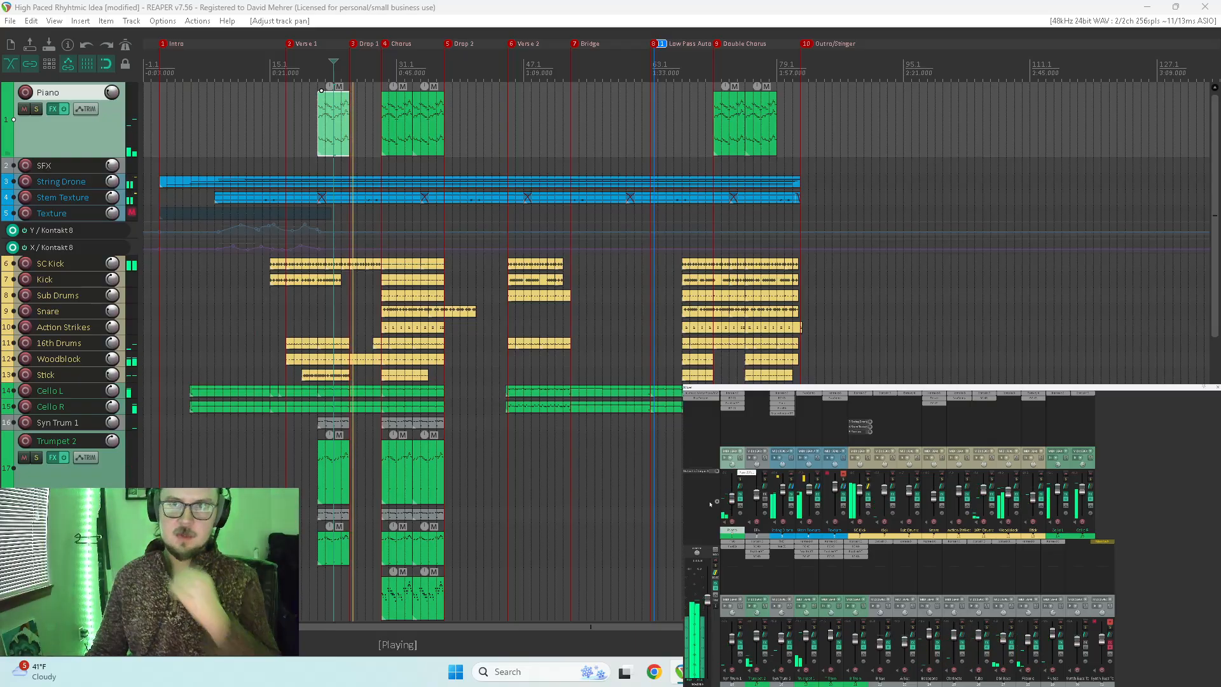
pyautogui.press('space')
pyautogui.press('space')
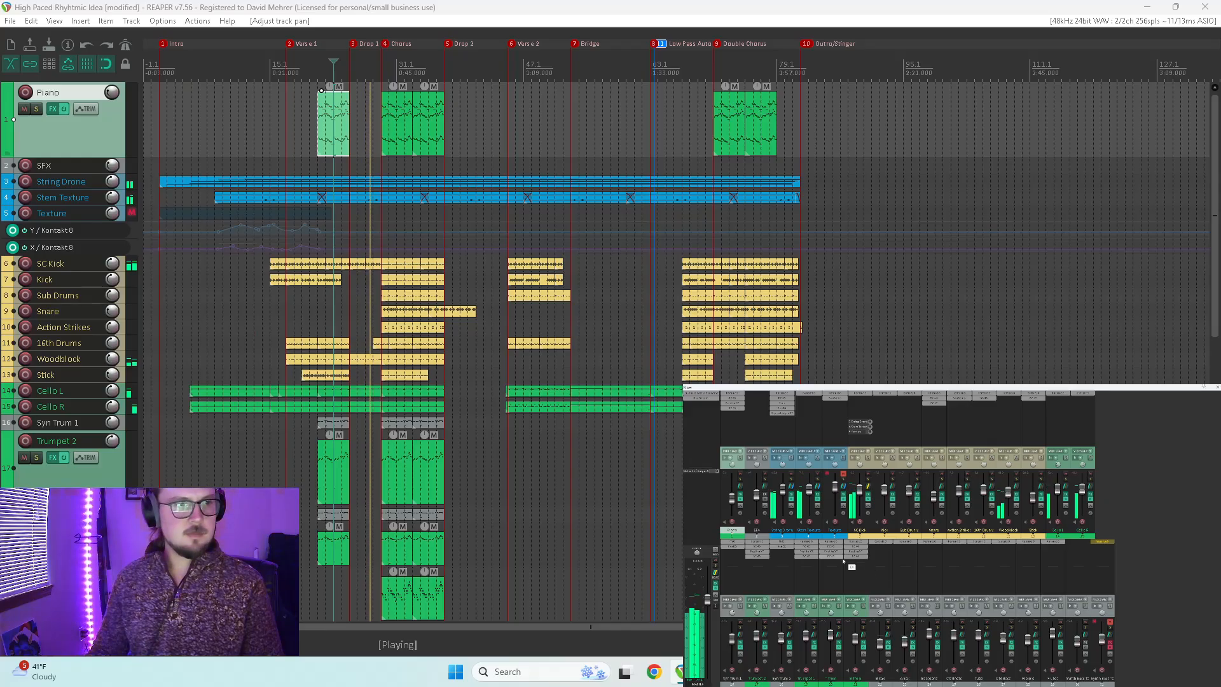
# Step: Play from the Double Chorus and add a third Piano item at bar 79, trimmed to end with the drums before the Outro
pyautogui.click(713, 217)
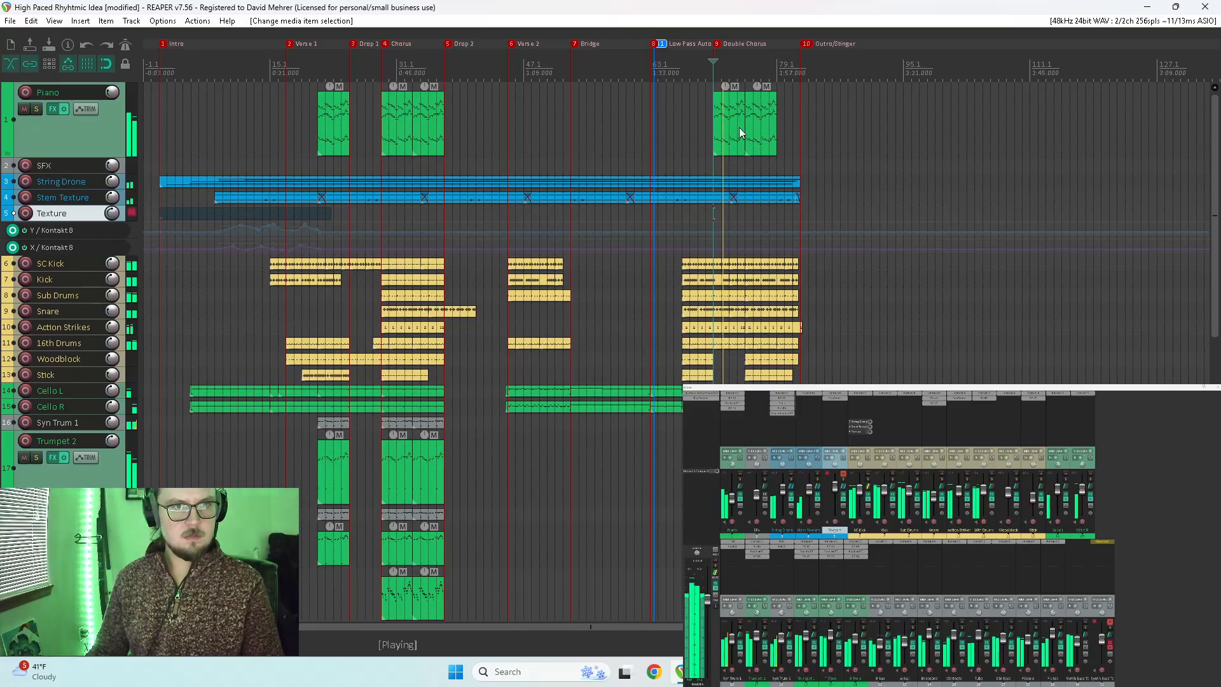
pyautogui.scroll(3, 766, 132)
pyautogui.moveTo(773, 127); pyautogui.dragTo(868, 129)
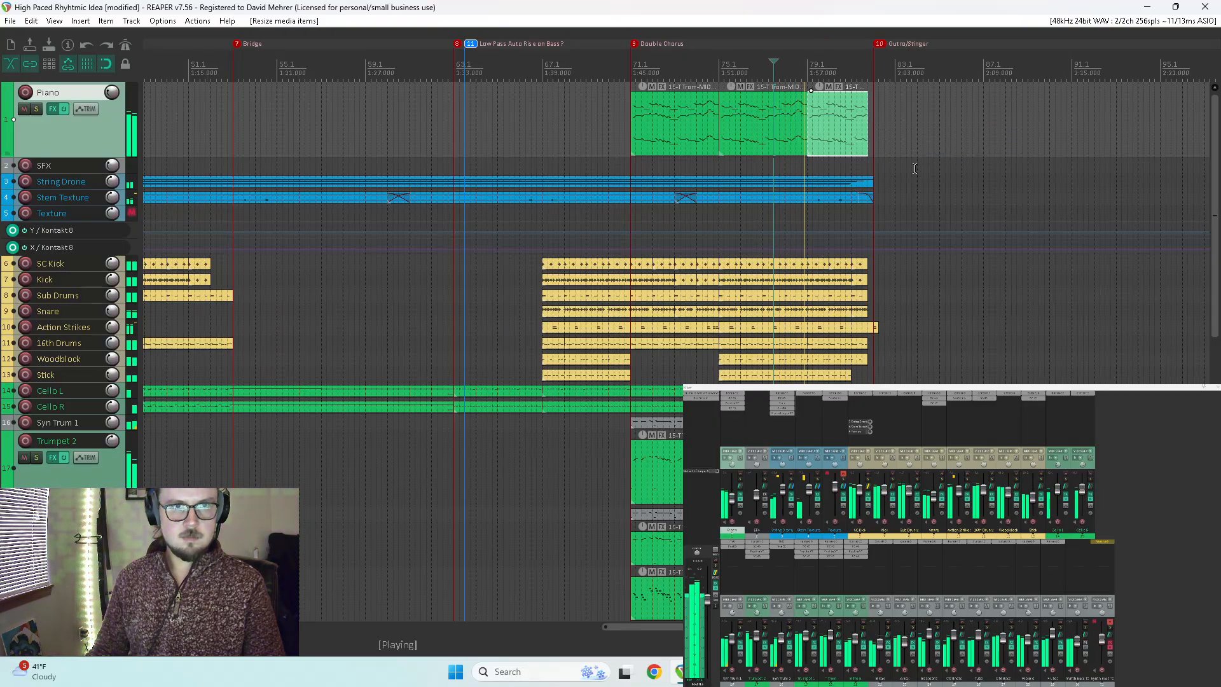
pyautogui.scroll(5, 919, 174)
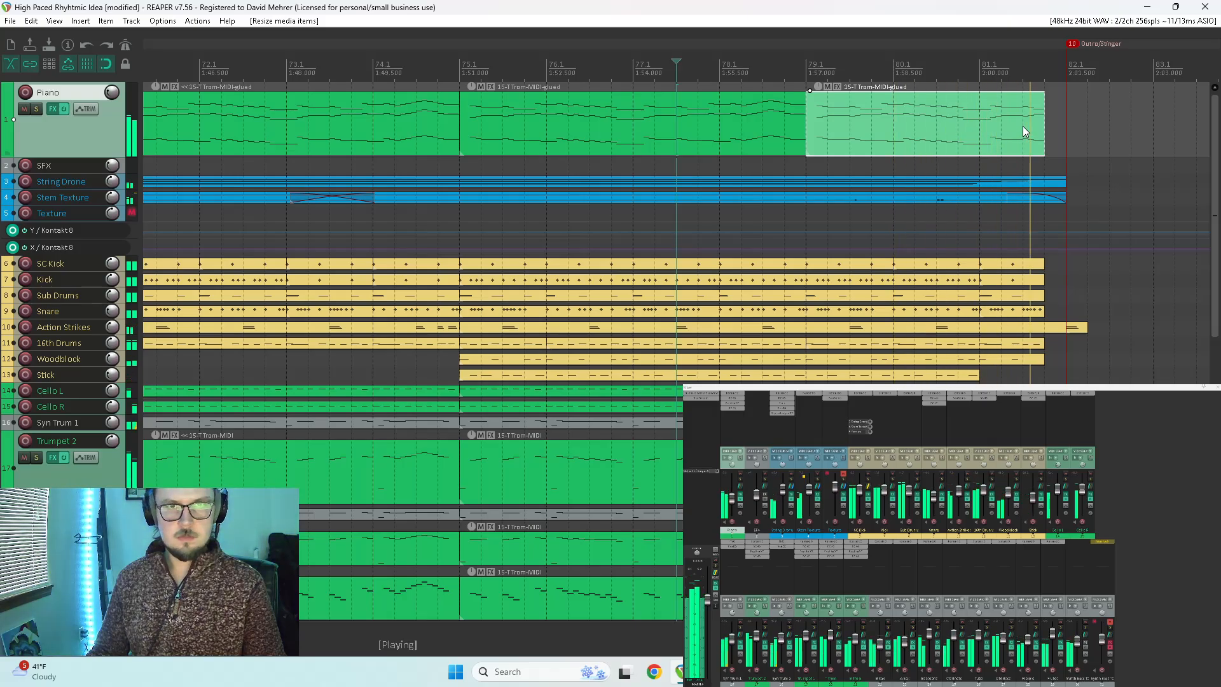
pyautogui.scroll(-6, 778, 198)
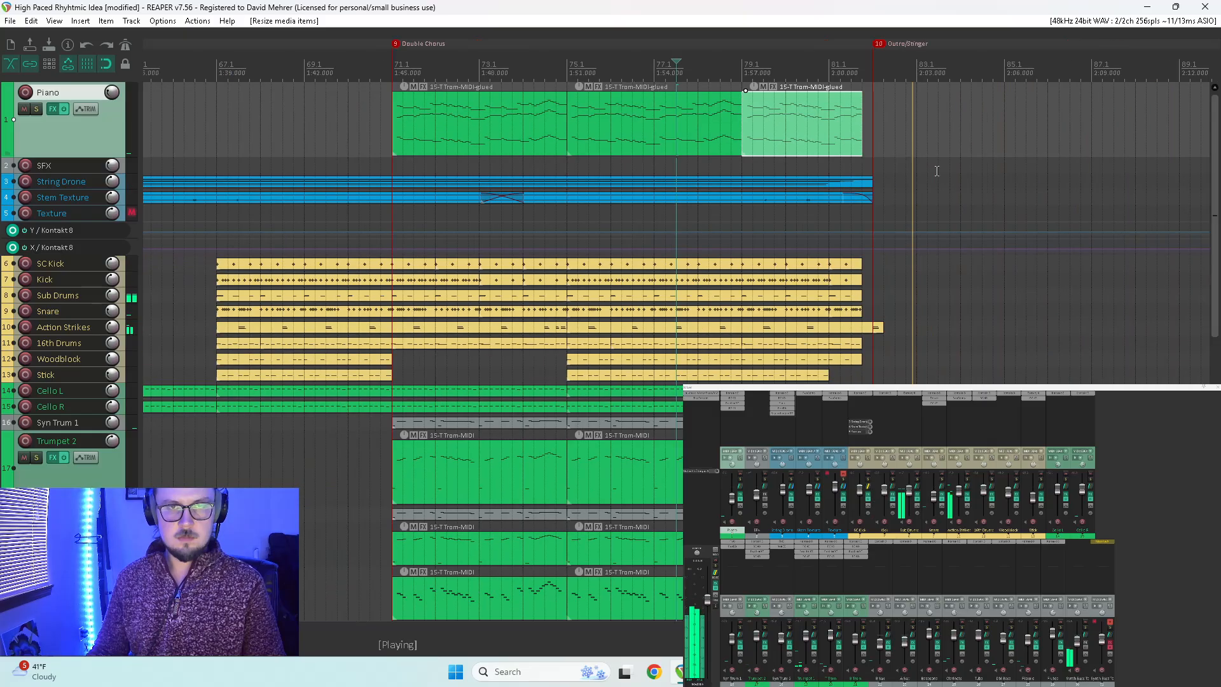
# Step: Lower the Piano track's volume slightly while the Chorus plays in the full mix
pyautogui.hscroll(-5, 499, 151)
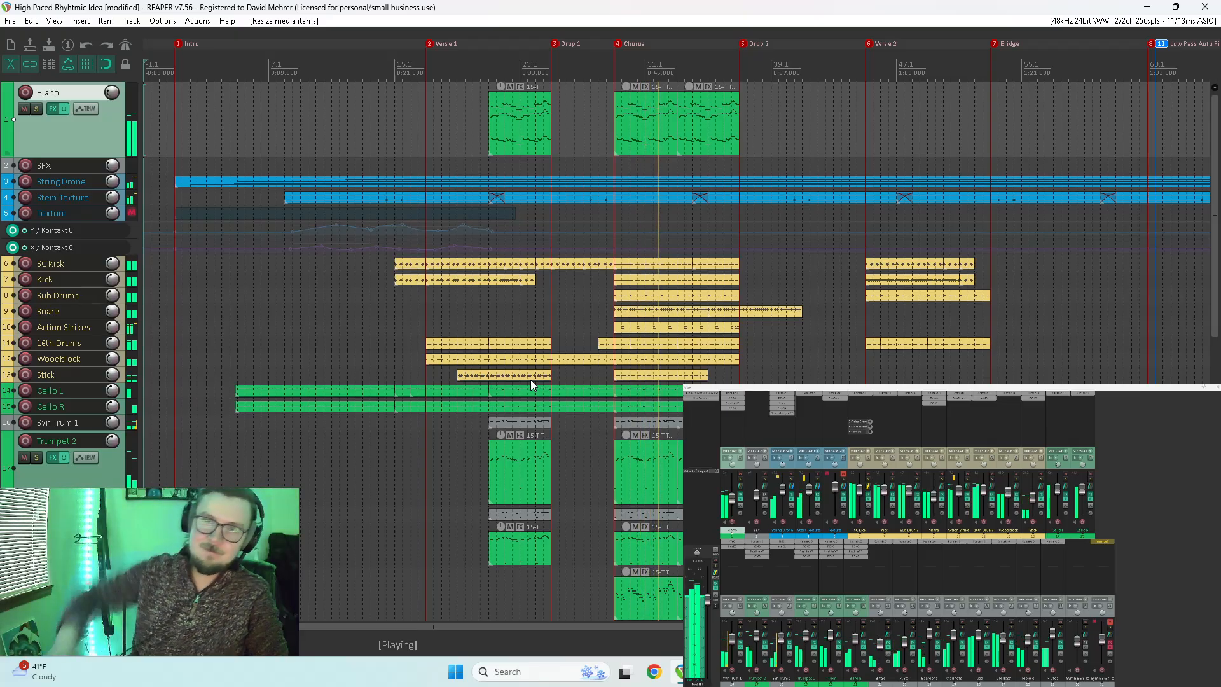
pyautogui.moveTo(730, 501); pyautogui.dragTo(731, 505)
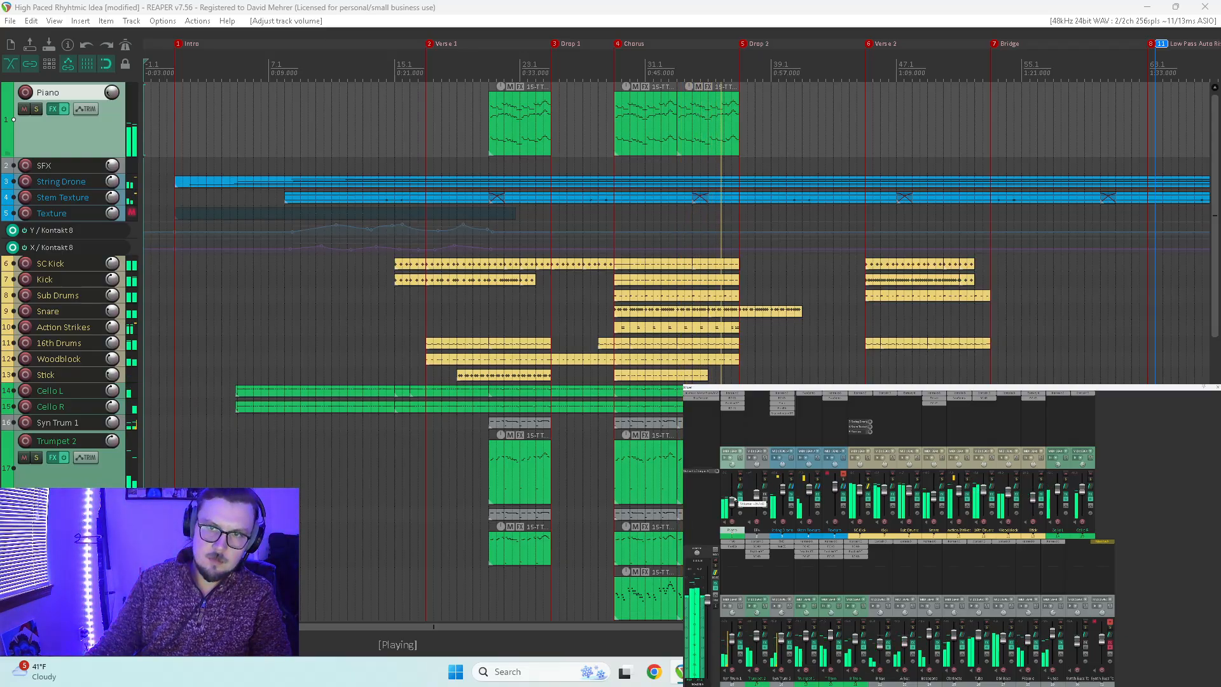
# Step: Try the VC 2A compressor on the Piano track with its Piano preset
pyautogui.click(733, 414)
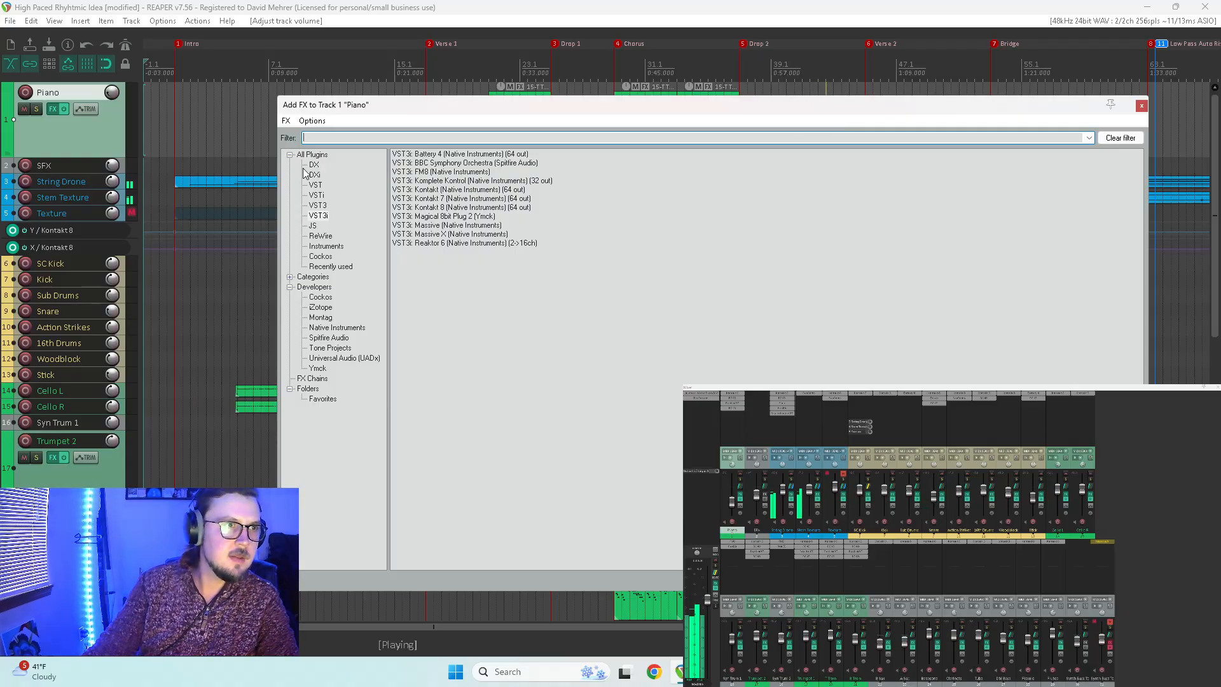
pyautogui.click(318, 206)
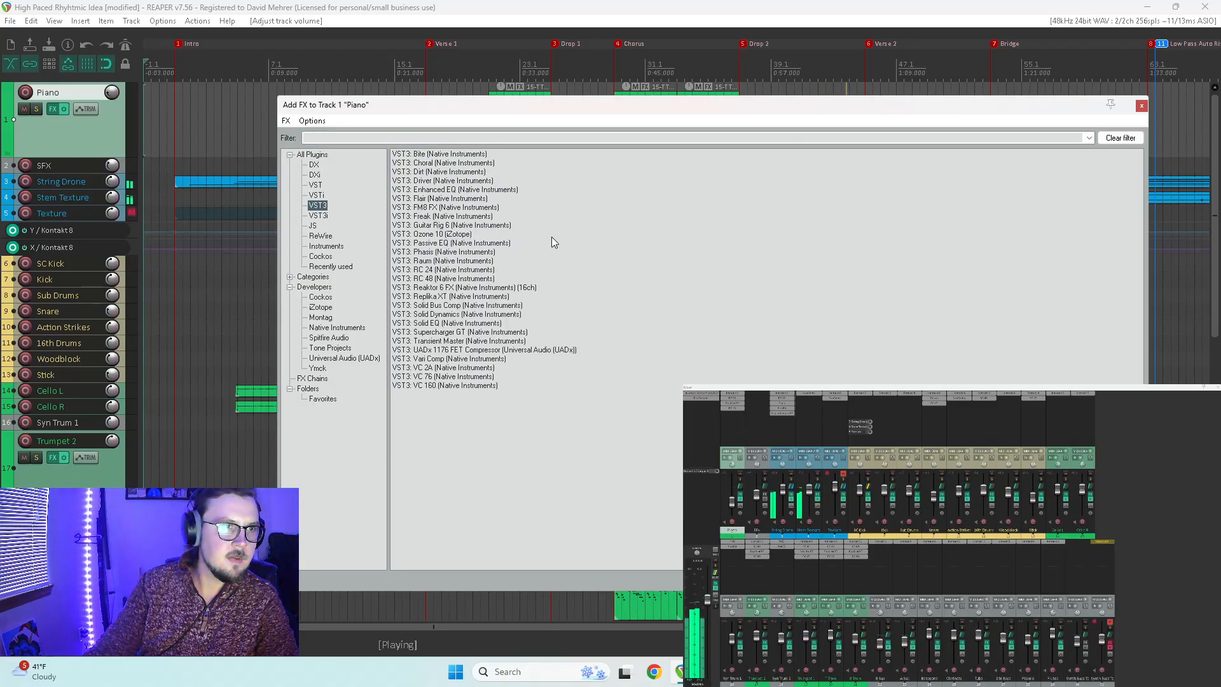
pyautogui.doubleClick(430, 368)
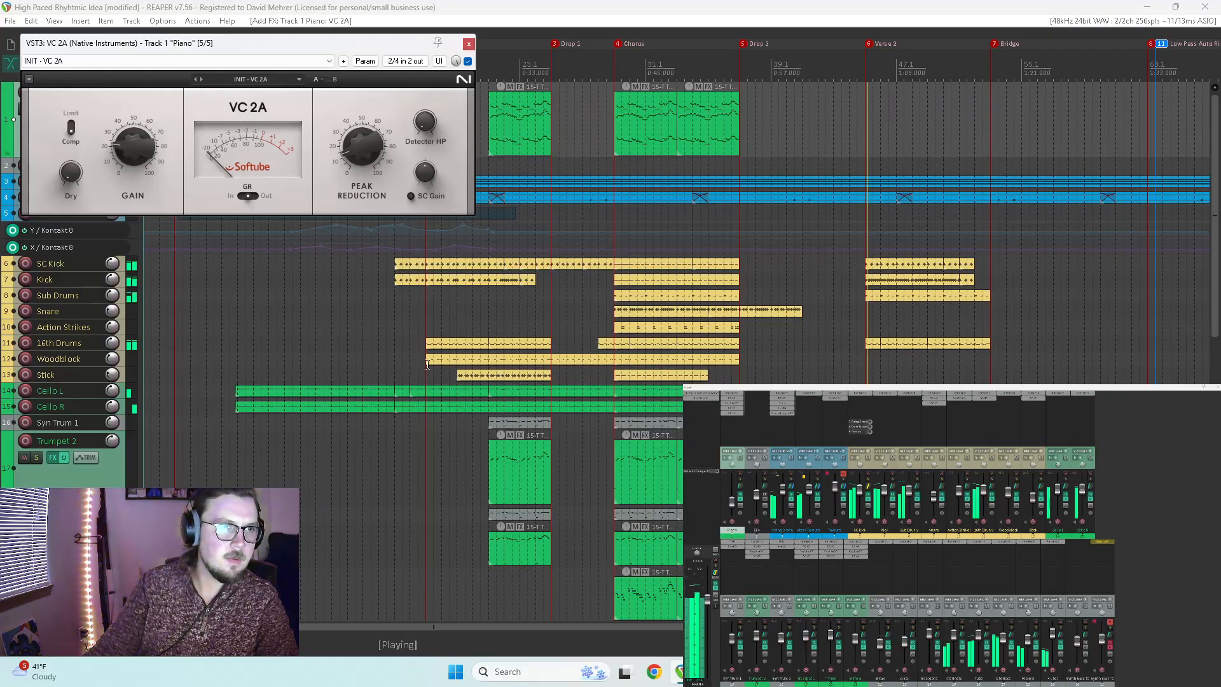
pyautogui.click(244, 80)
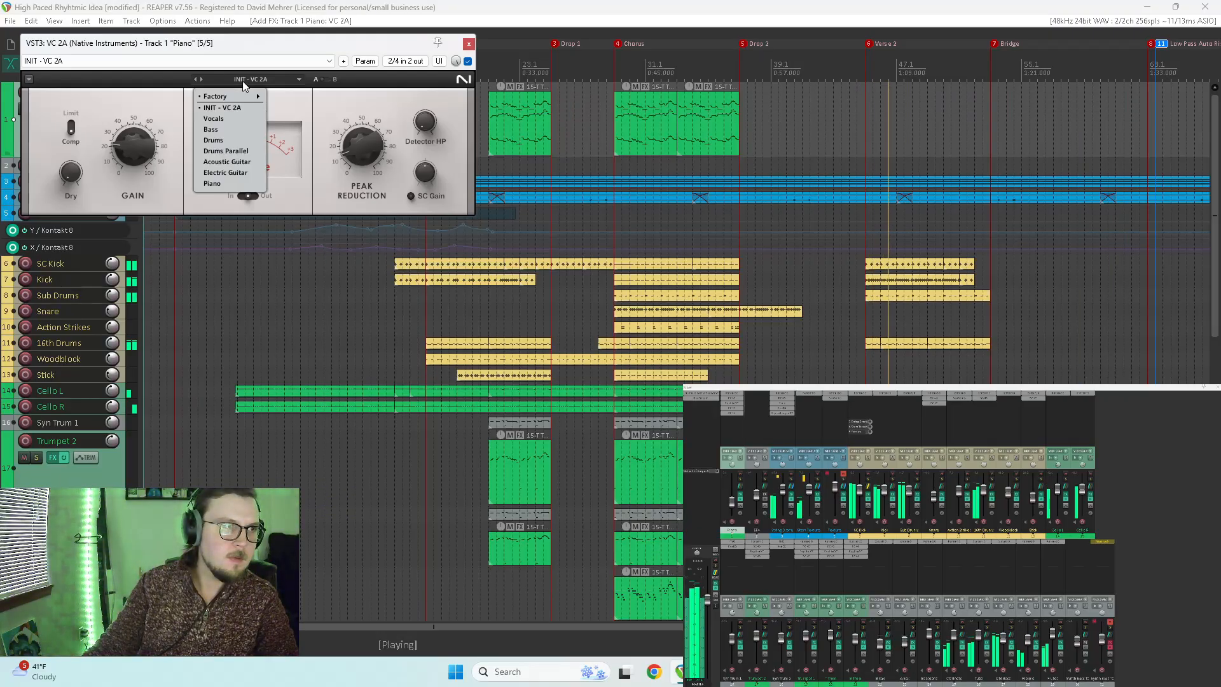
pyautogui.click(224, 183)
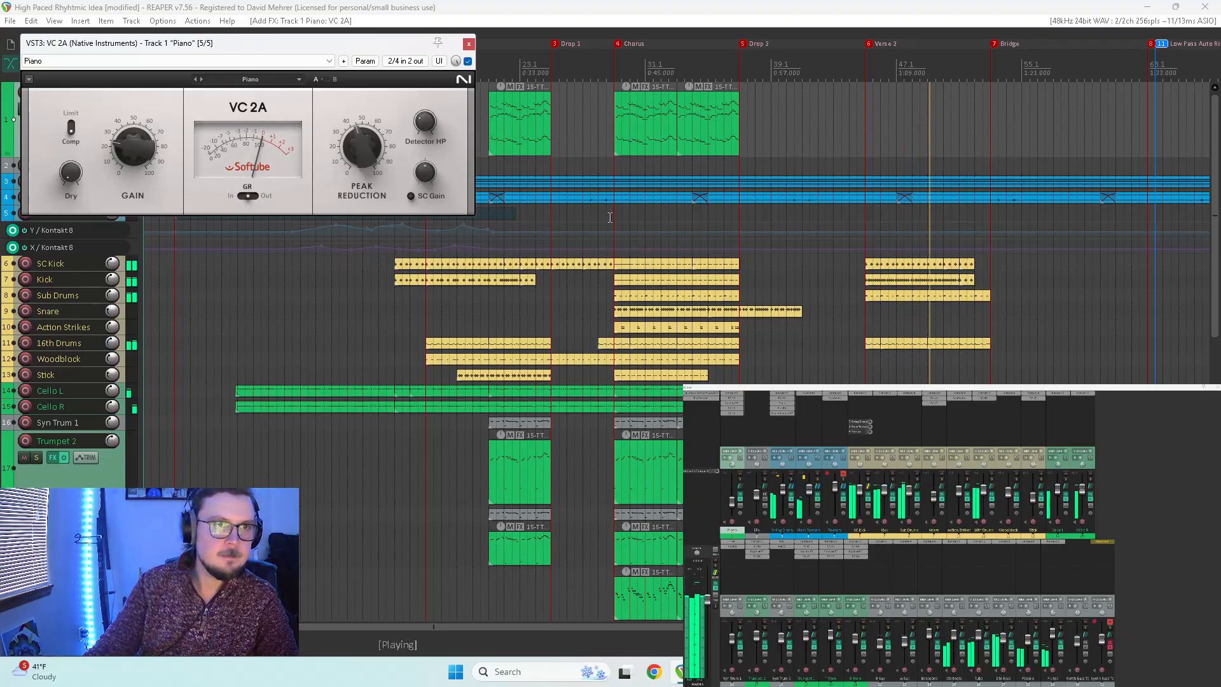
# Step: Open the Snare item running through Drop 2 and slightly raise the velocities of its notes from about bar 37 and again from bar 38
pyautogui.scroll(-3, 779, 281)
pyautogui.scroll(1, 787, 286)
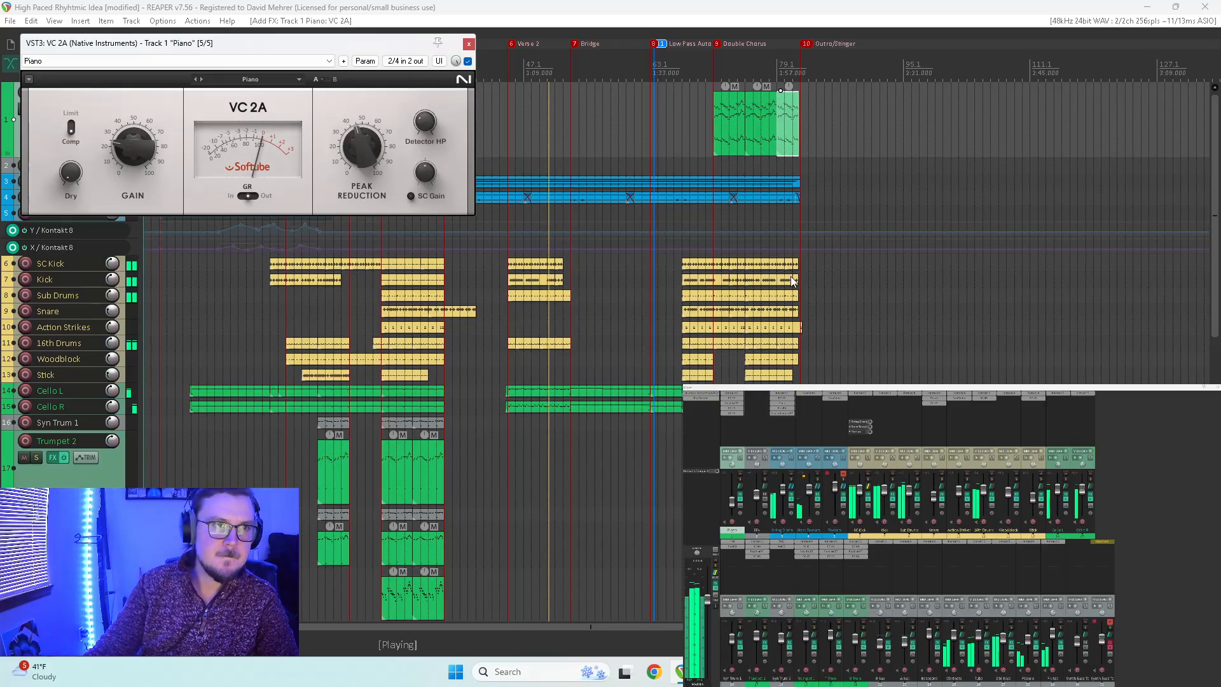
pyautogui.scroll(3, 799, 272)
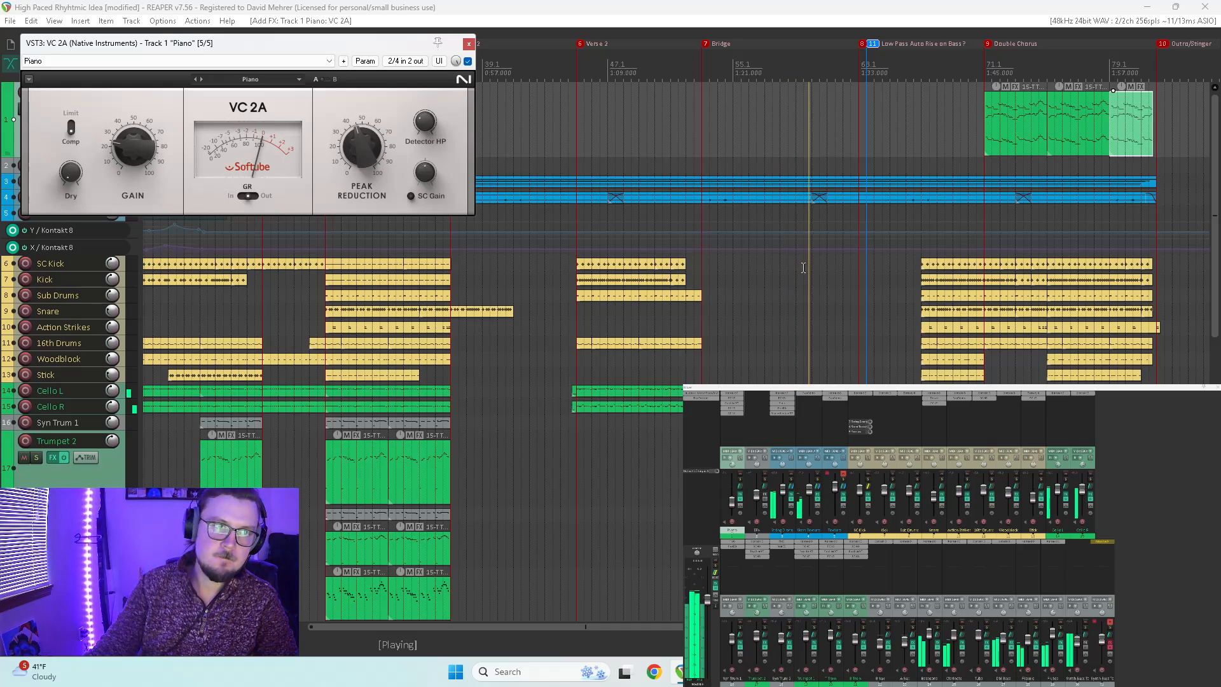
pyautogui.doubleClick(468, 309)
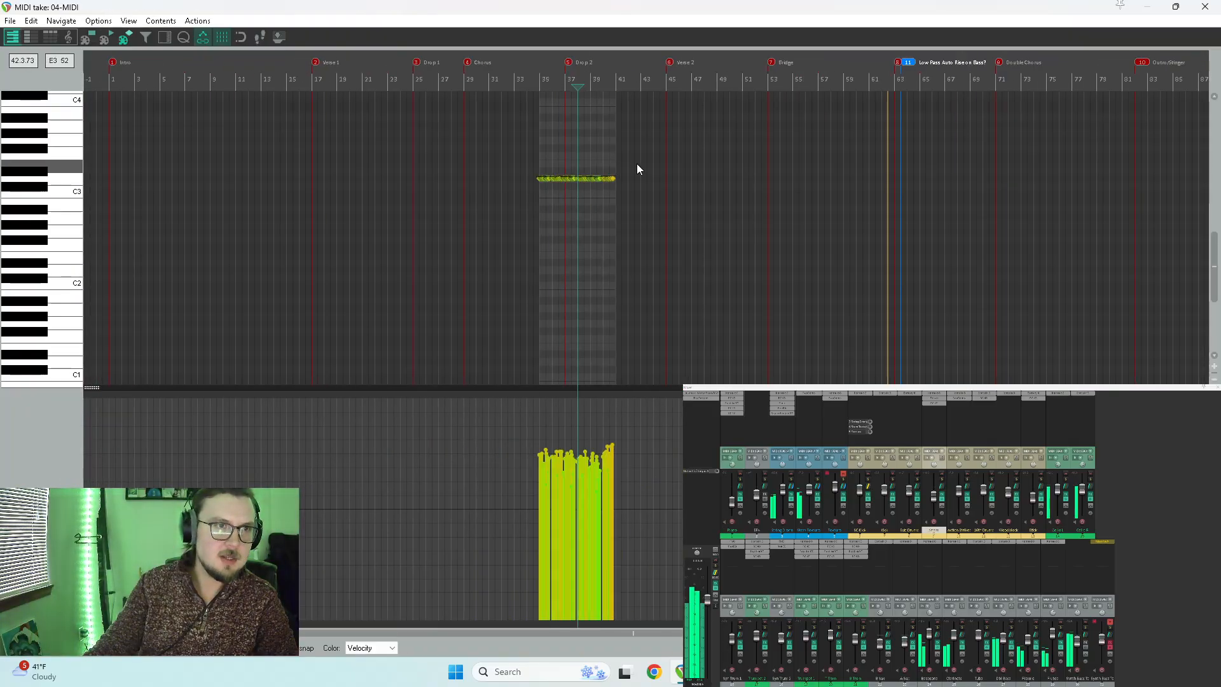
pyautogui.moveTo(599, 184); pyautogui.dragTo(563, 201)
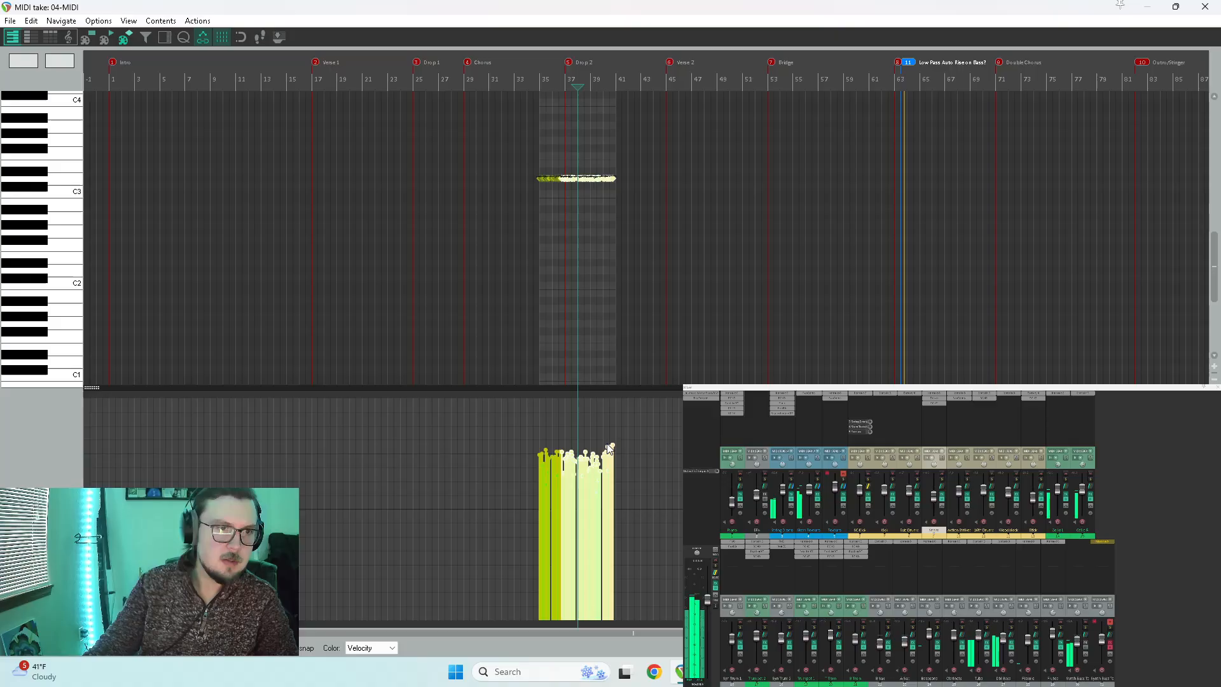
pyautogui.moveTo(611, 445); pyautogui.dragTo(611, 439)
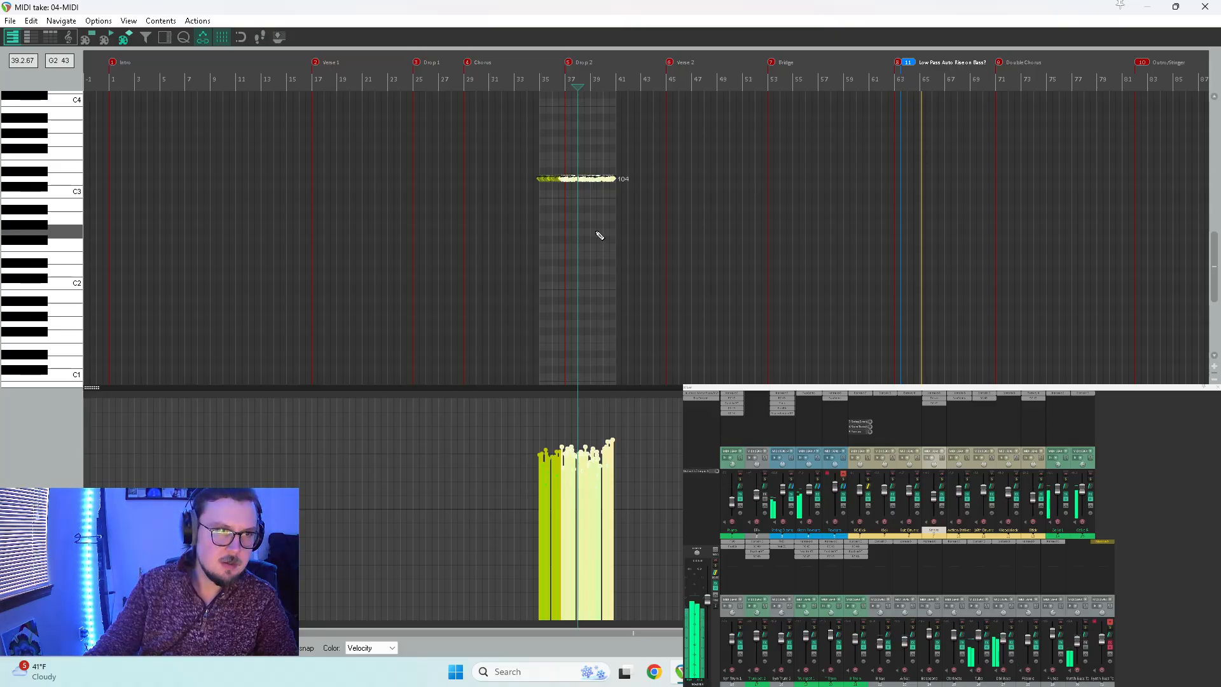
pyautogui.moveTo(637, 170); pyautogui.dragTo(581, 199)
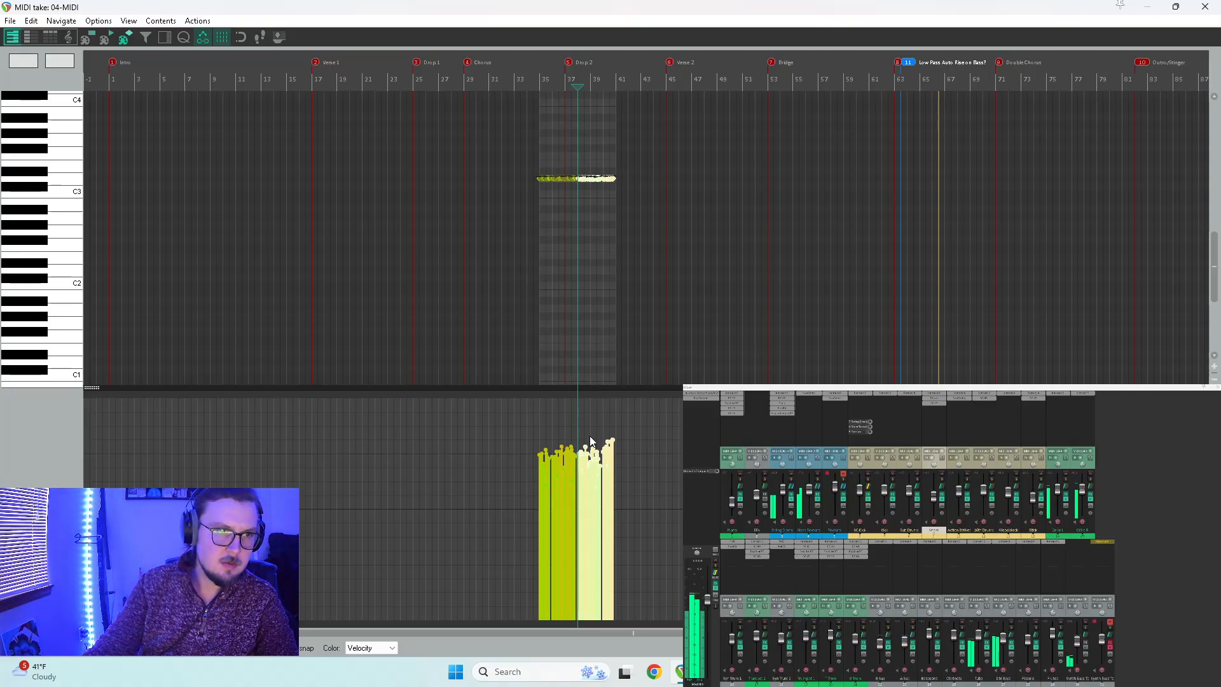
pyautogui.moveTo(591, 447); pyautogui.dragTo(590, 443)
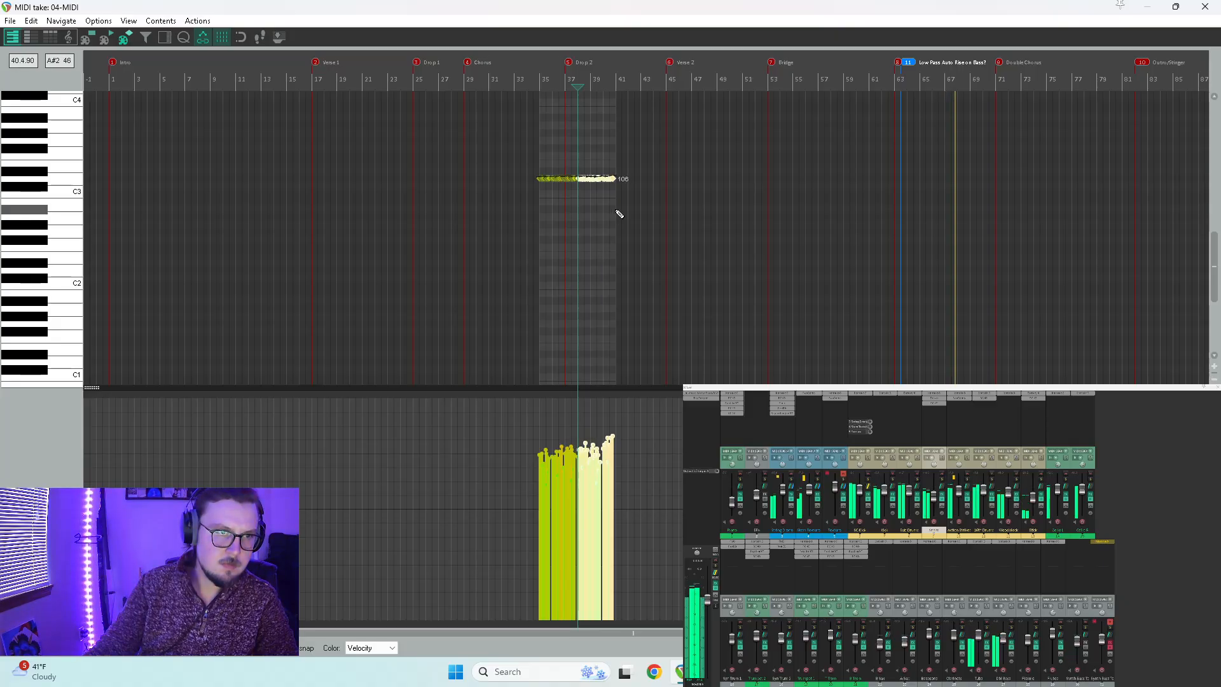
# Step: Build the snare crescendo by raising velocities over ever shorter final note groups, up to 120 at the end, and close the MIDI editor
pyautogui.moveTo(626, 179); pyautogui.dragTo(597, 196)
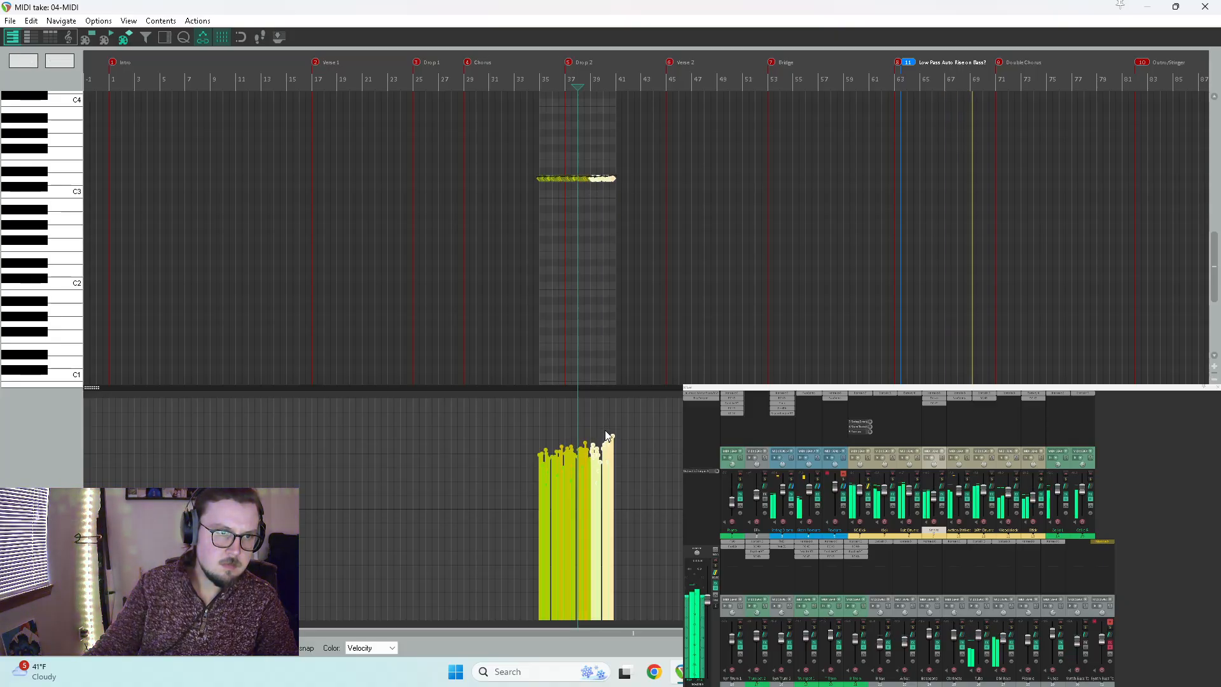
pyautogui.moveTo(604, 434); pyautogui.dragTo(605, 432)
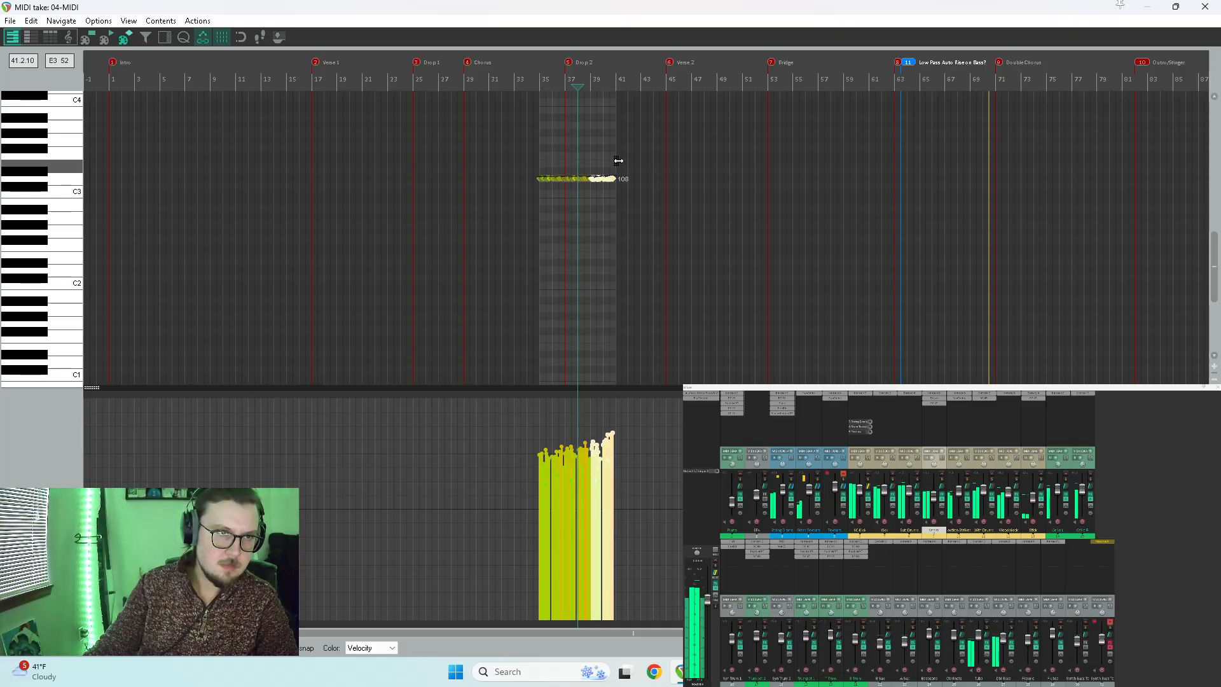
pyautogui.moveTo(635, 167); pyautogui.dragTo(601, 197)
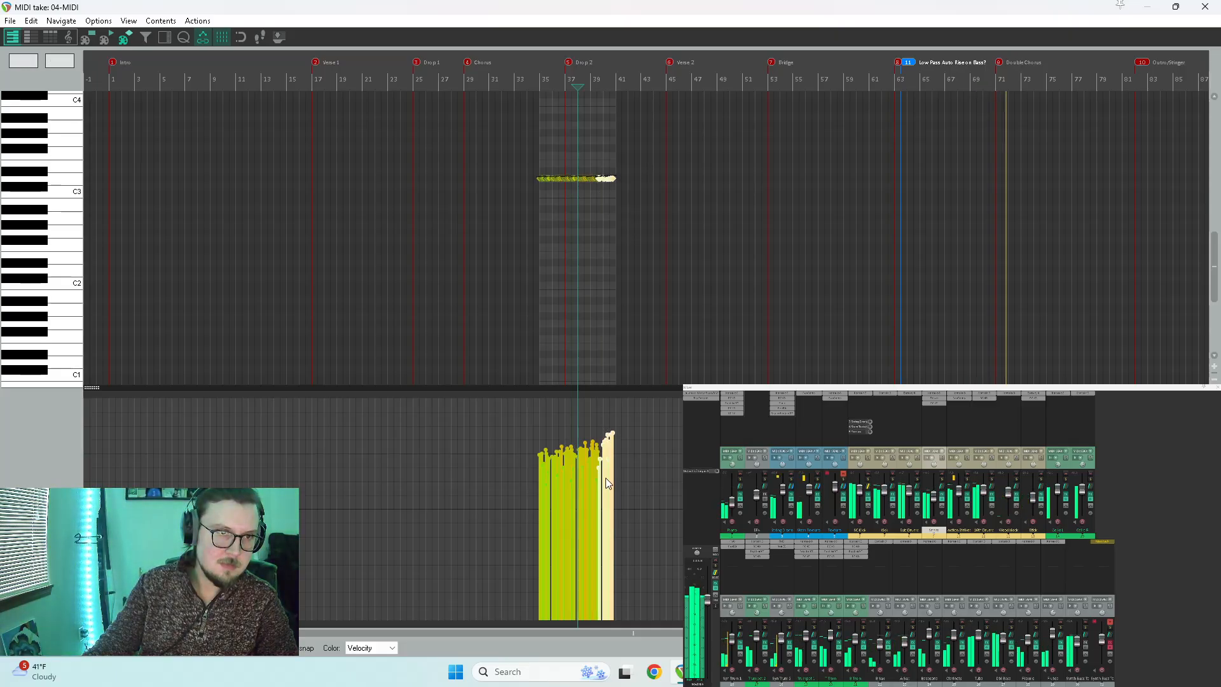
pyautogui.moveTo(603, 440); pyautogui.dragTo(603, 436)
pyautogui.moveTo(629, 164); pyautogui.dragTo(609, 193)
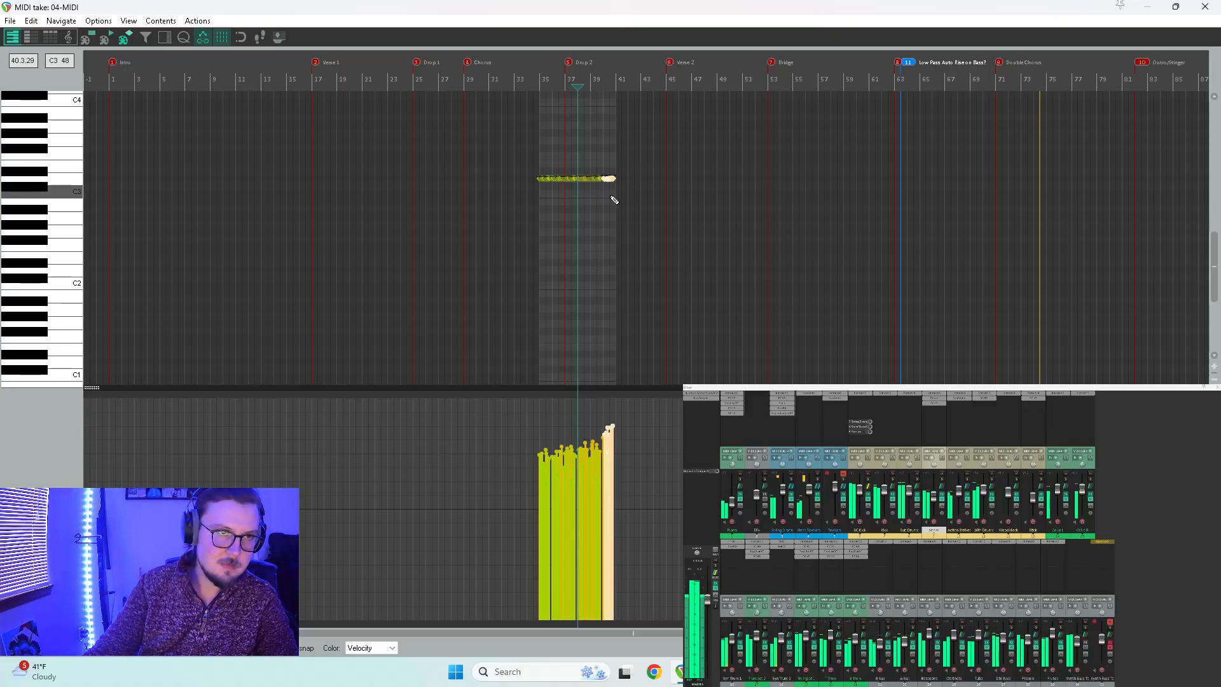
pyautogui.moveTo(611, 424); pyautogui.dragTo(611, 418)
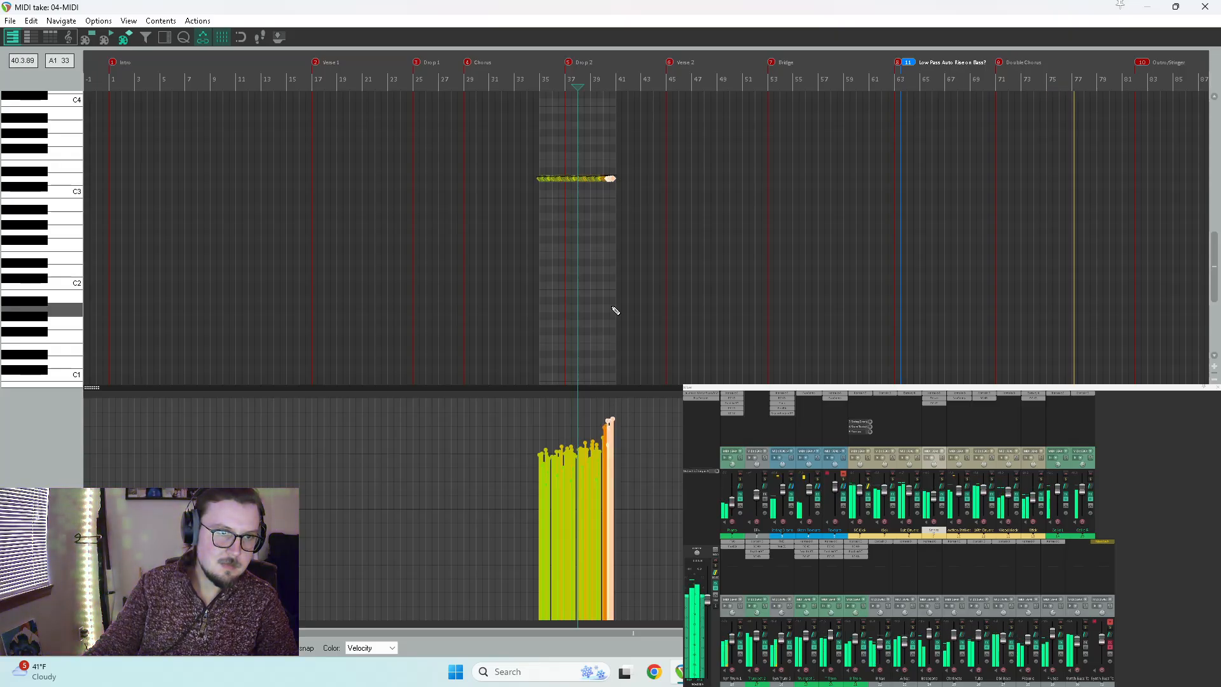
pyautogui.moveTo(612, 419); pyautogui.dragTo(610, 415)
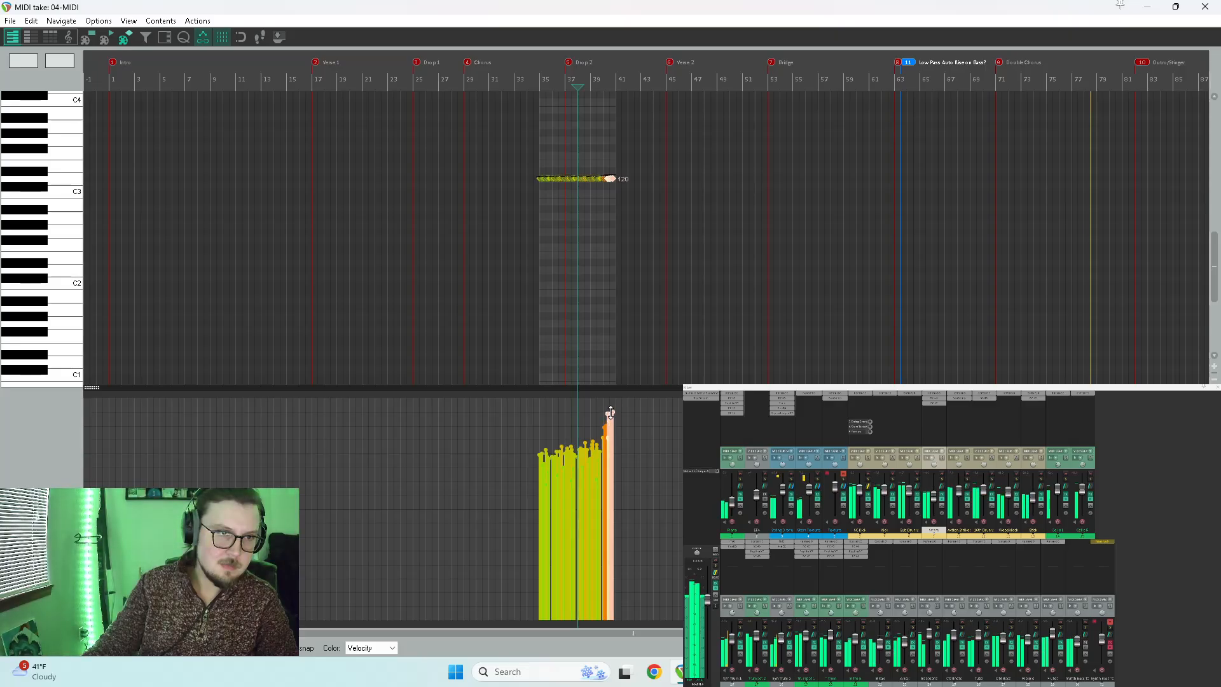
pyautogui.click(1205, 8)
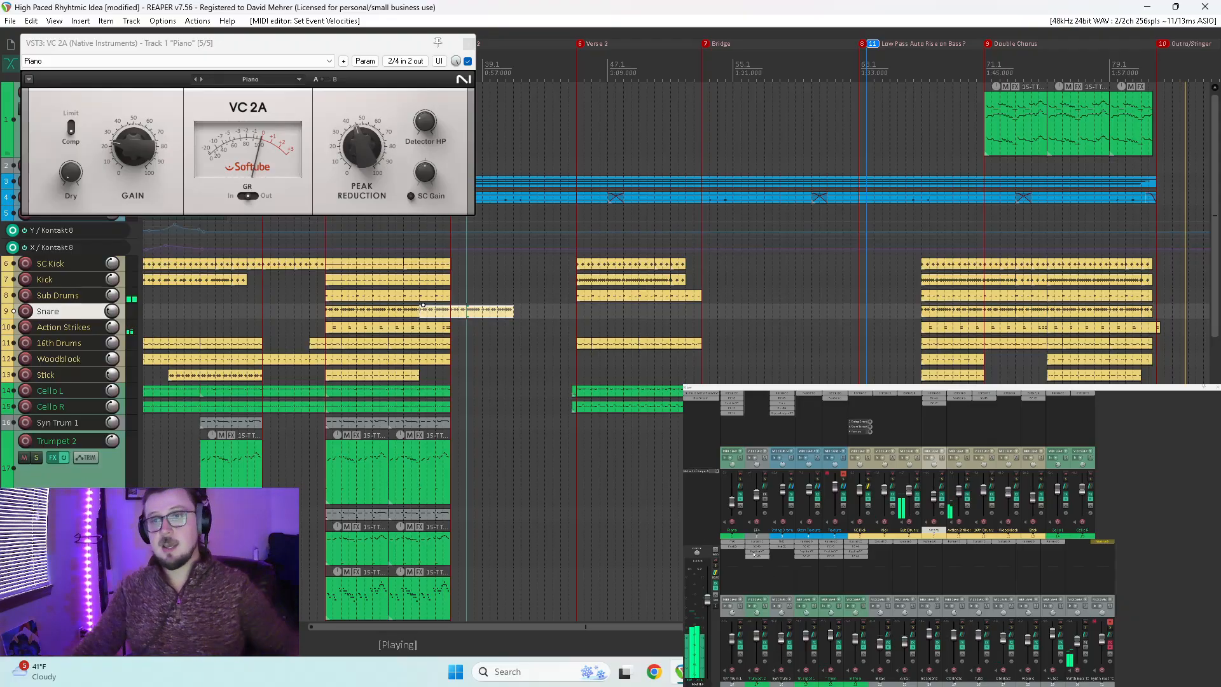
# Step: Restart playback from the Double Chorus with the Piano track soloed and adjust its volume
pyautogui.press('space')
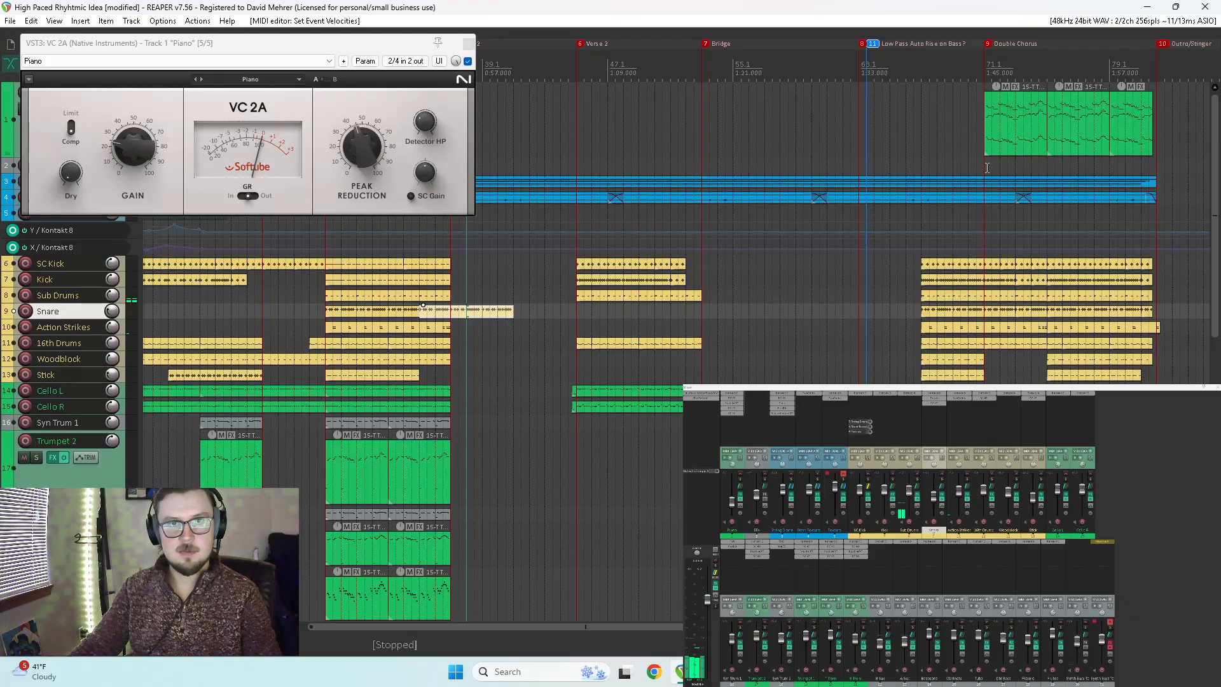
pyautogui.press('space')
pyautogui.click(740, 481)
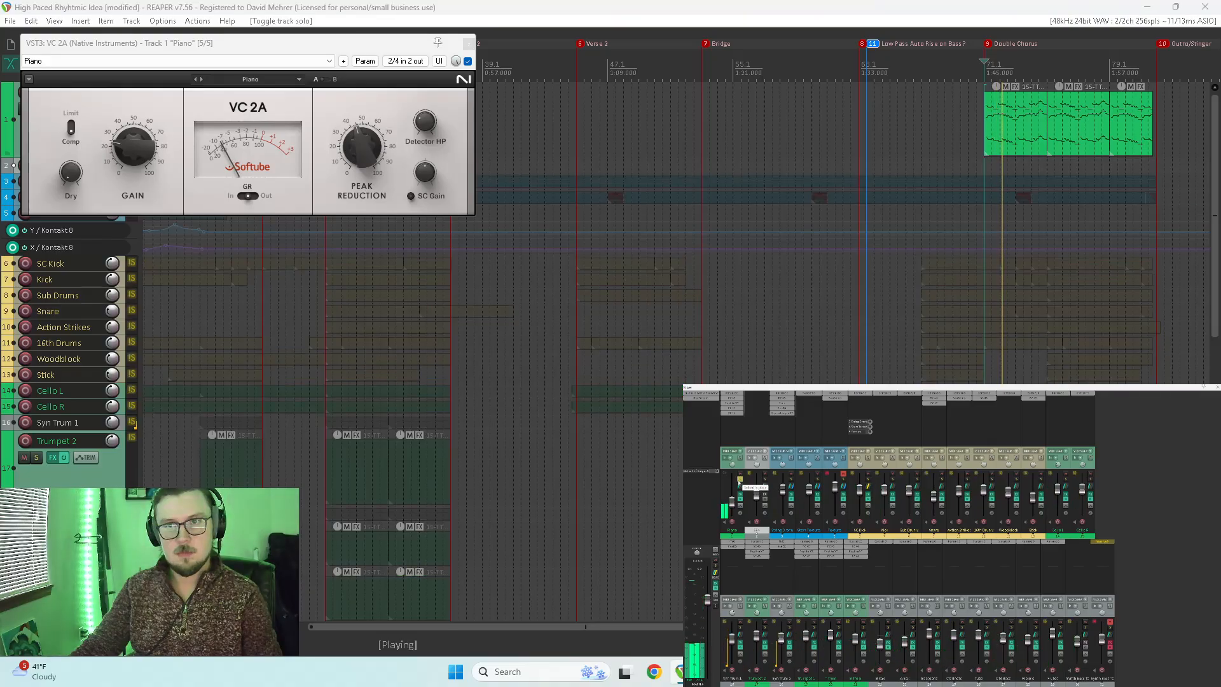
pyautogui.moveTo(731, 499)
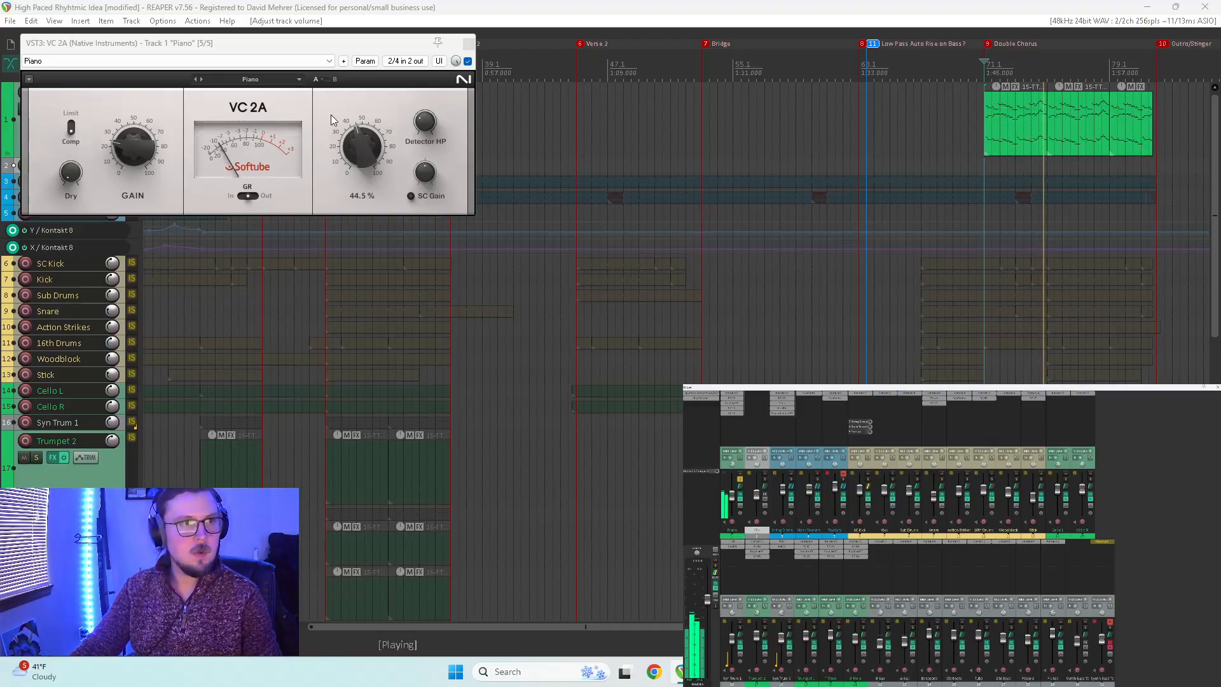
# Step: Check the VC 2A's preset list and settings on the Piano track, stop playback and close the compressor
pyautogui.click(257, 82)
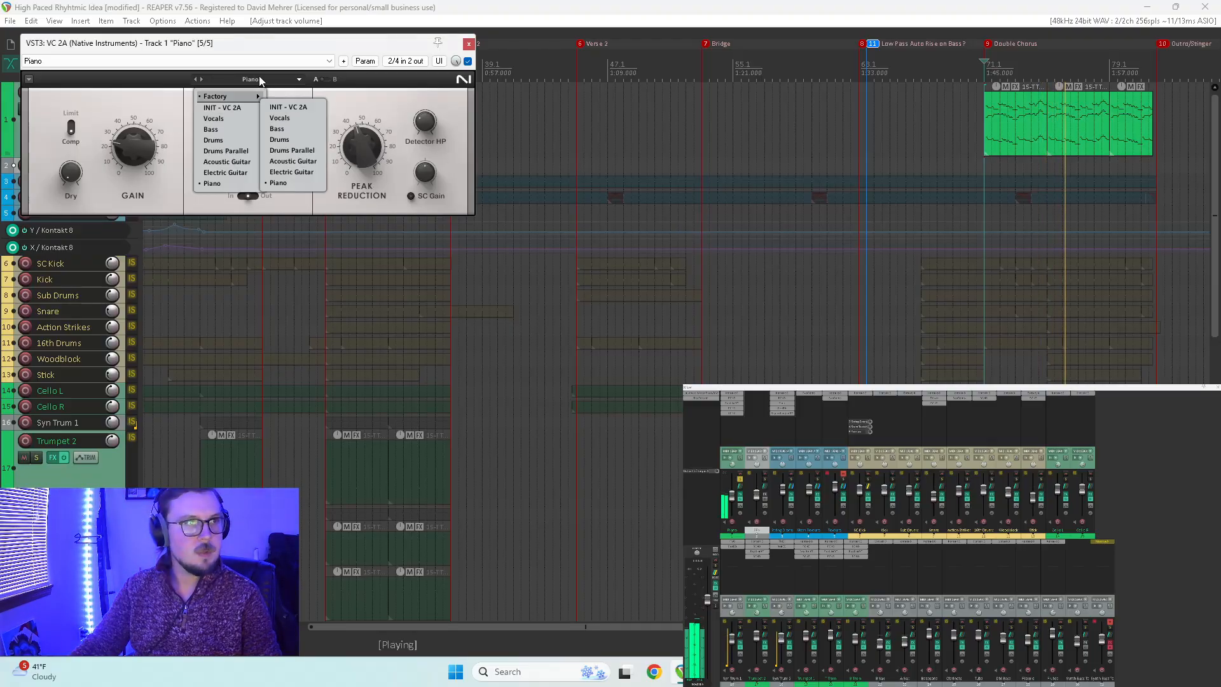
pyautogui.press('space')
pyautogui.click(469, 44)
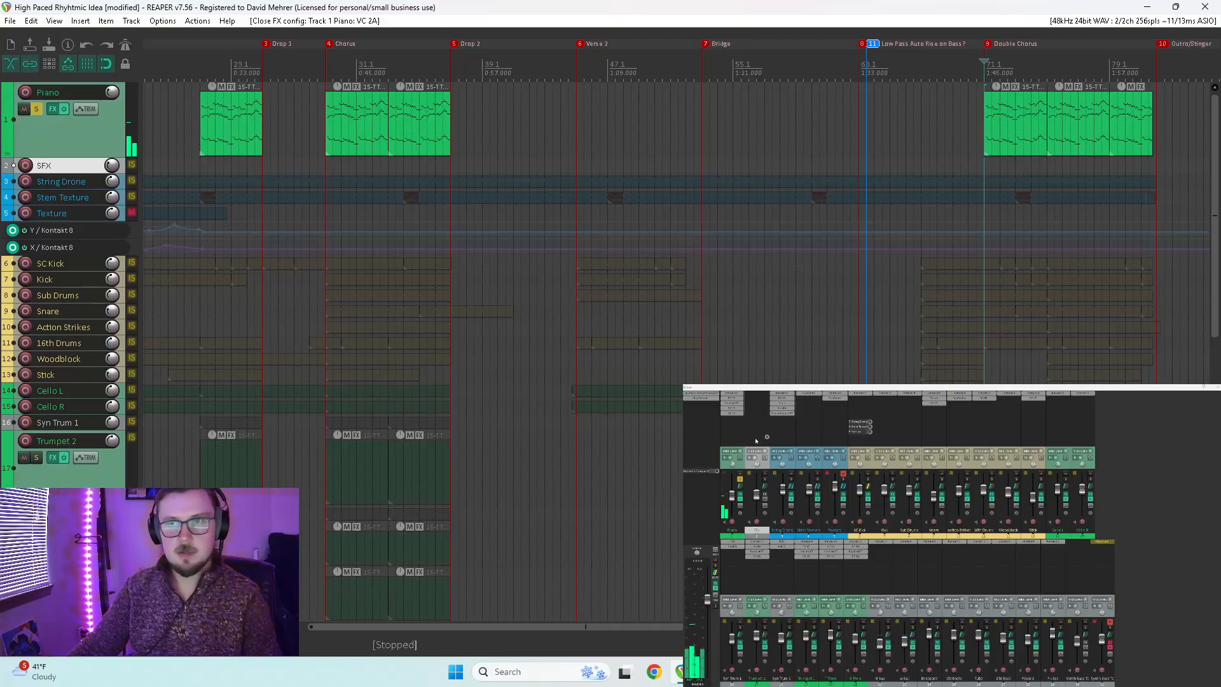
pyautogui.click(732, 413)
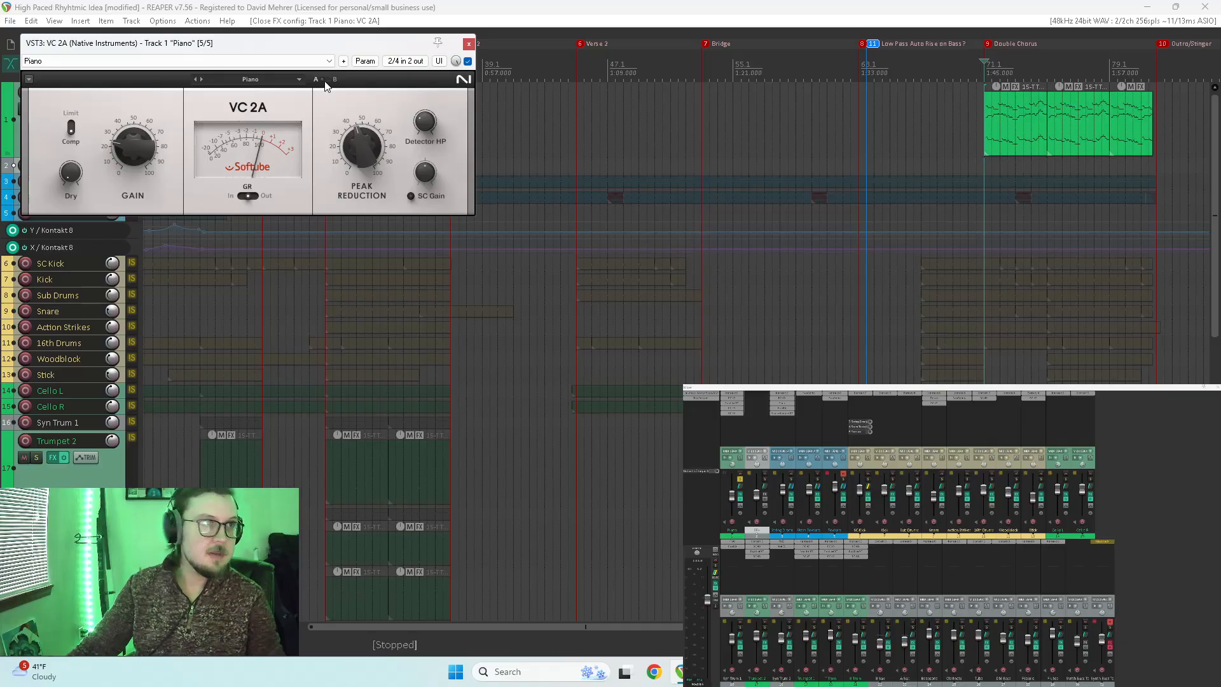
pyautogui.click(469, 45)
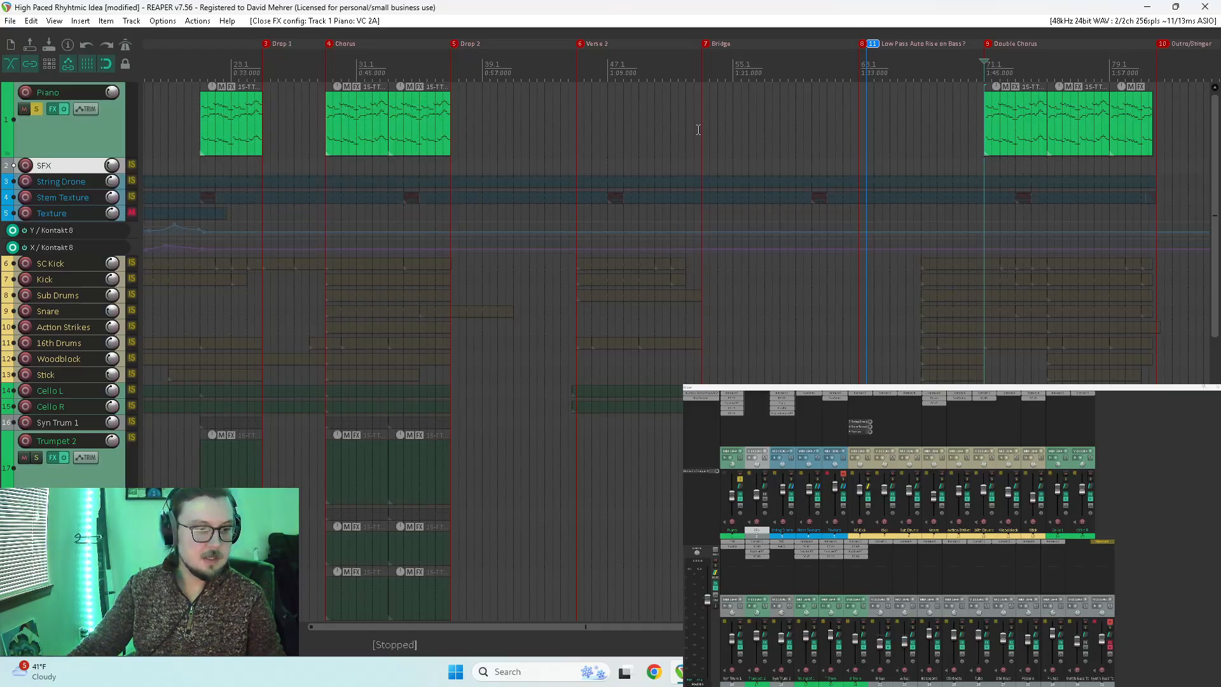
# Step: Remove the VC 2A from the Piano track and add the VC 76 compressor in its place
pyautogui.click(734, 416)
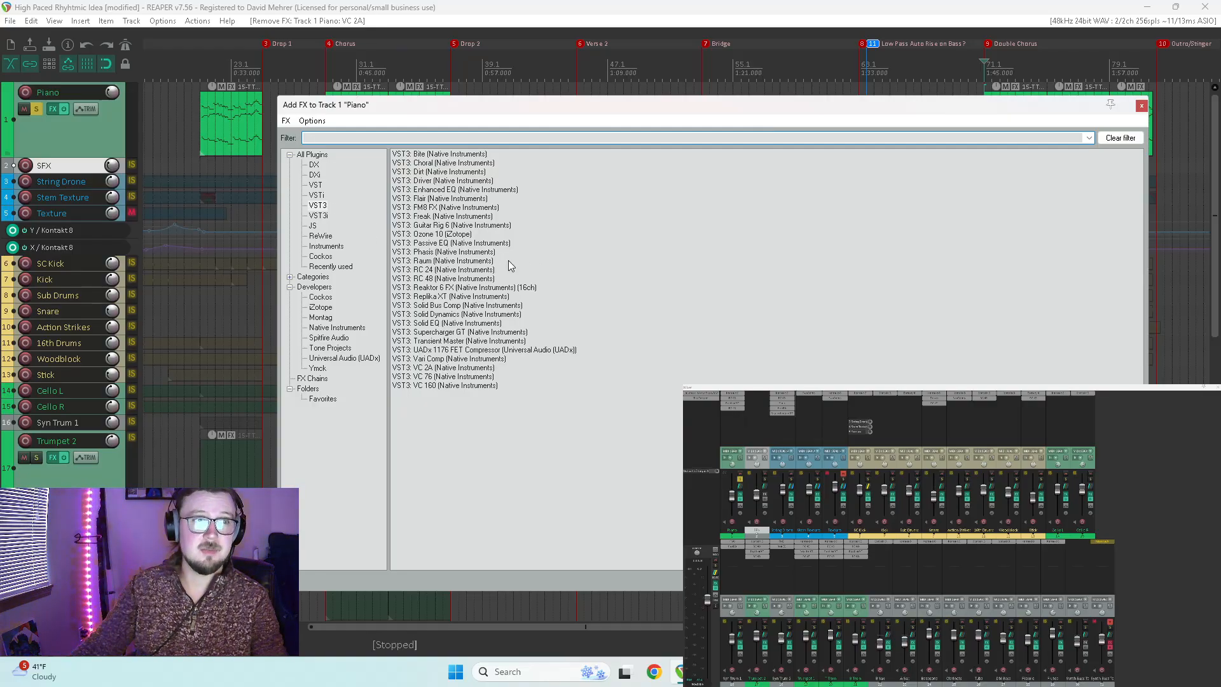
pyautogui.click(312, 156)
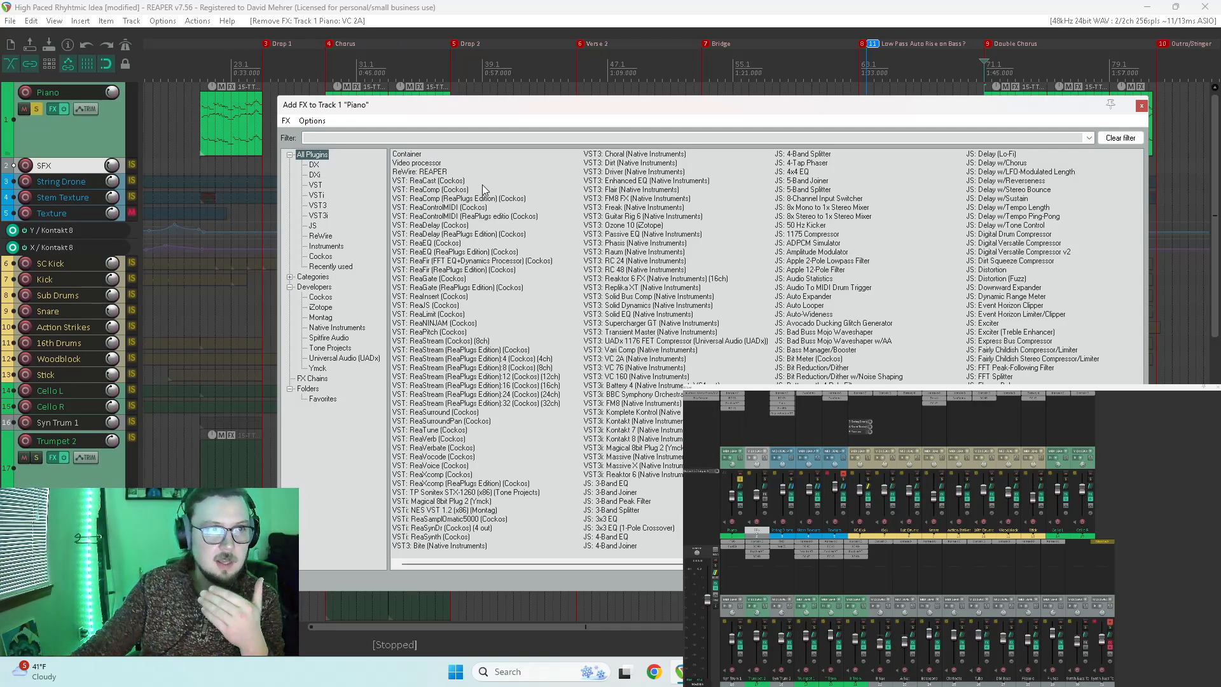
pyautogui.rightClick(432, 193)
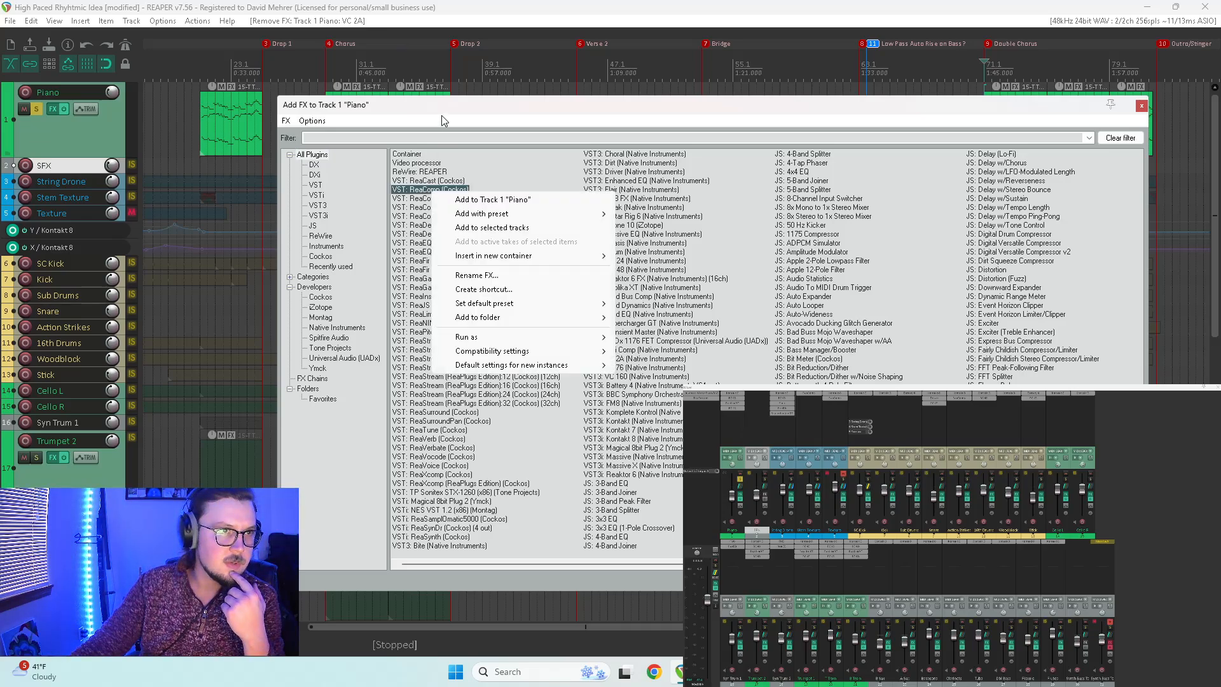
pyautogui.click(317, 206)
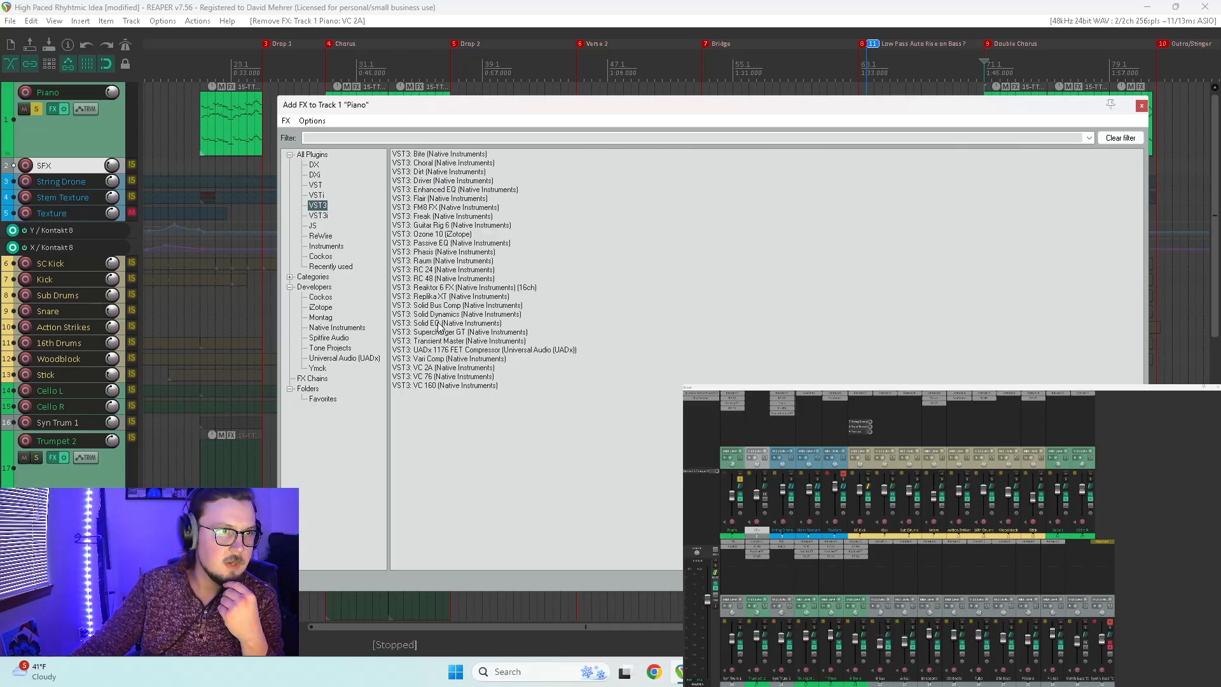
pyautogui.doubleClick(427, 376)
# Step: Play the soloed Piano from the Double Chorus and load the VC 76's Piano preset
pyautogui.press('space')
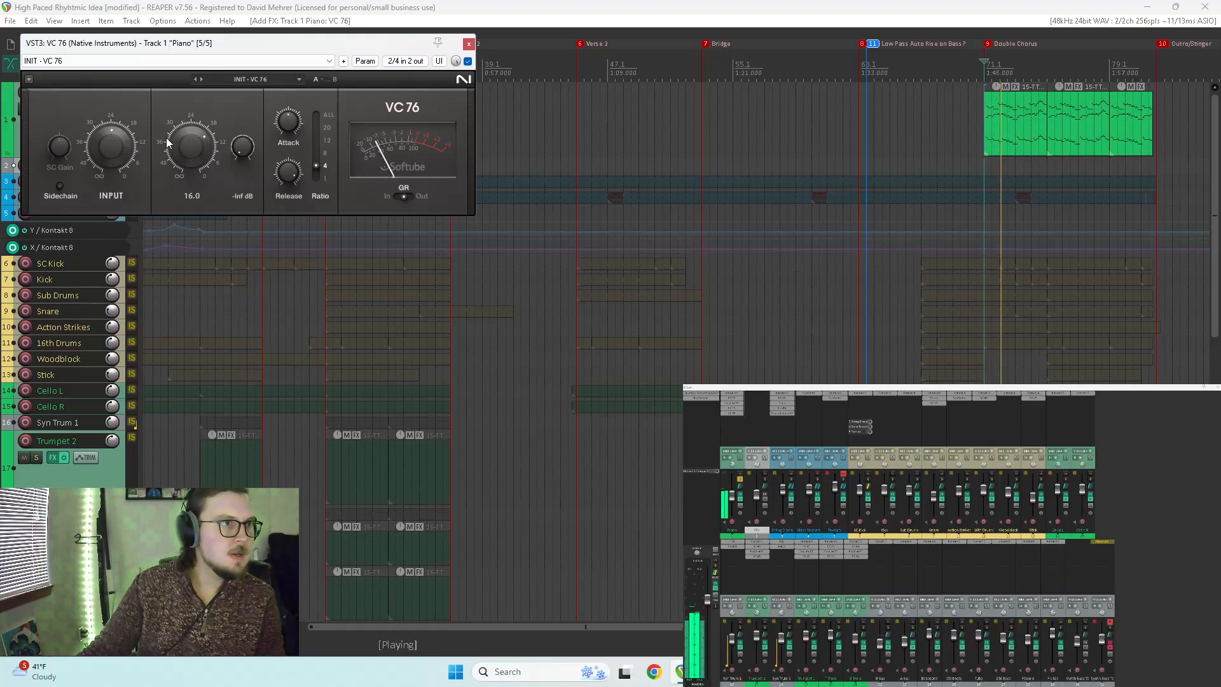
pyautogui.click(255, 79)
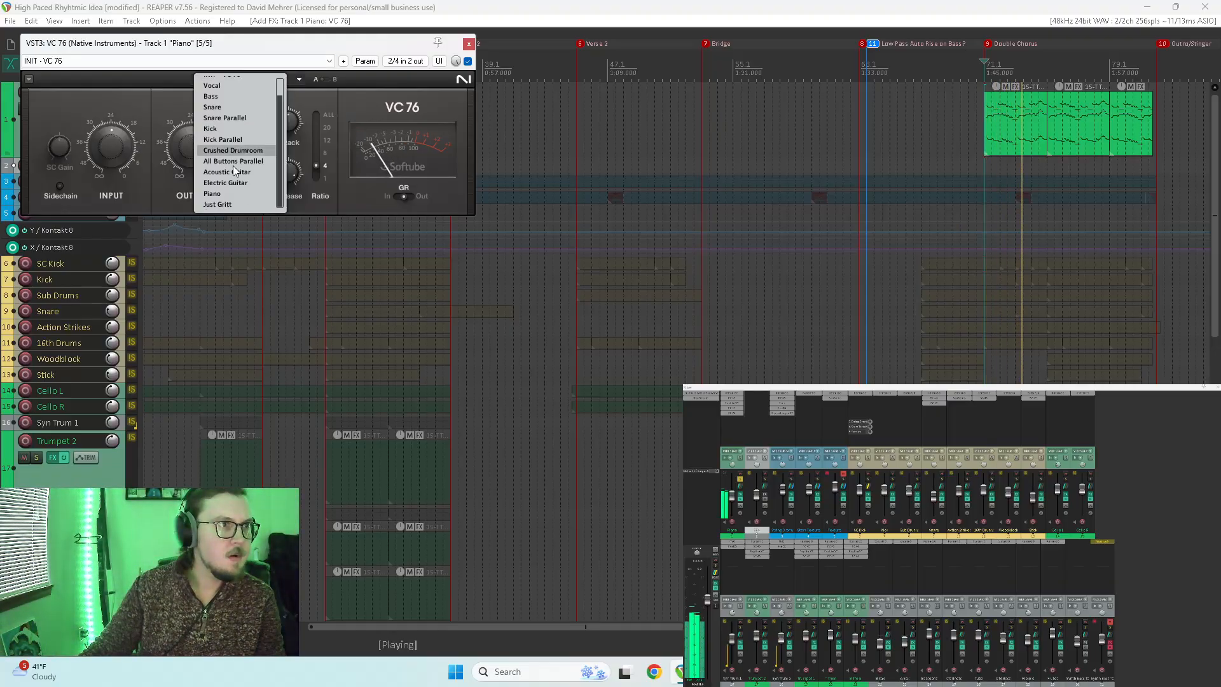
pyautogui.click(243, 199)
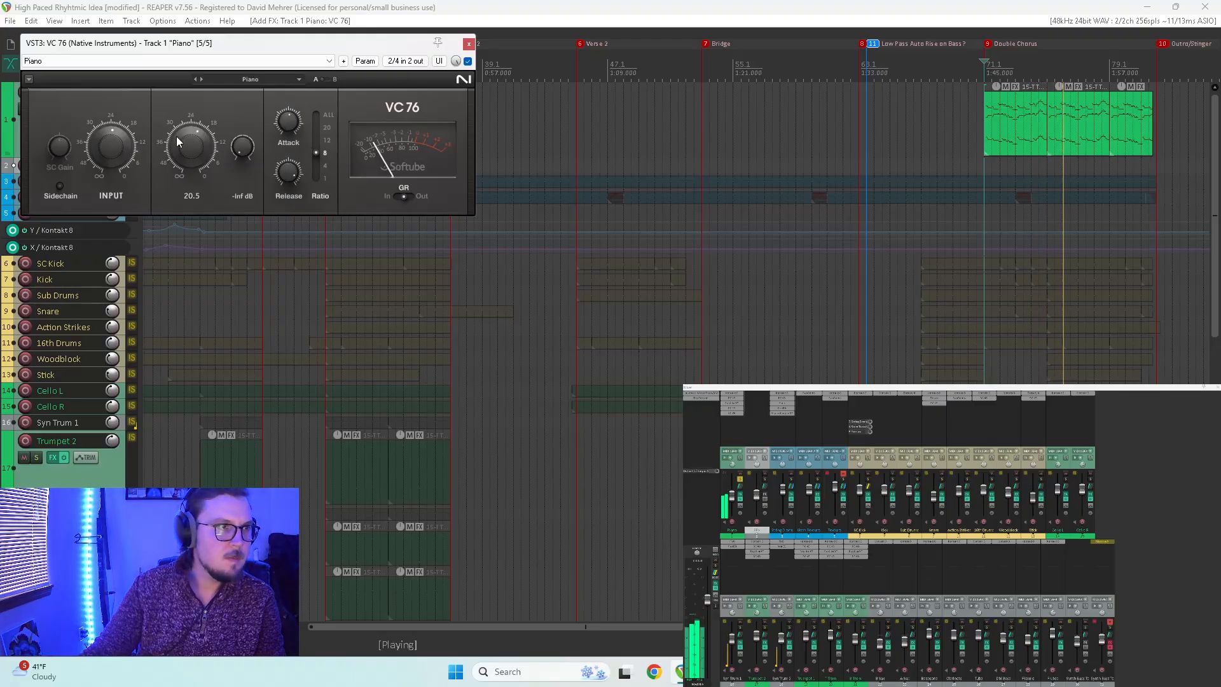
pyautogui.moveTo(292, 122)
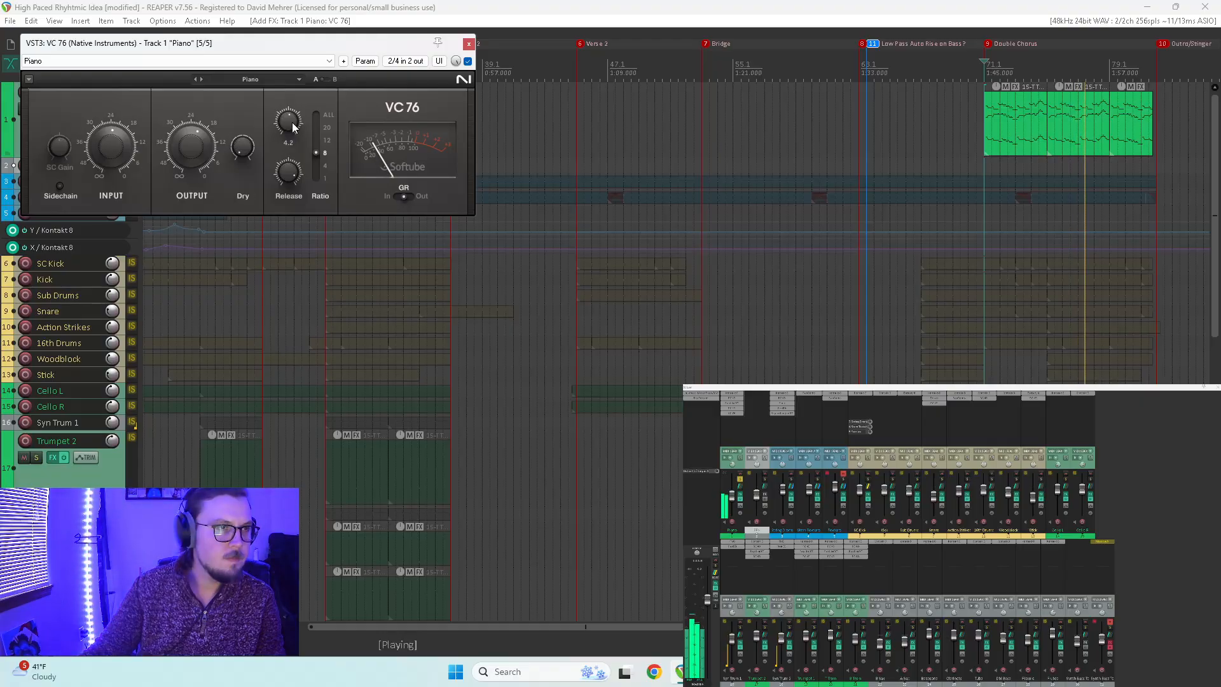
pyautogui.moveTo(296, 173)
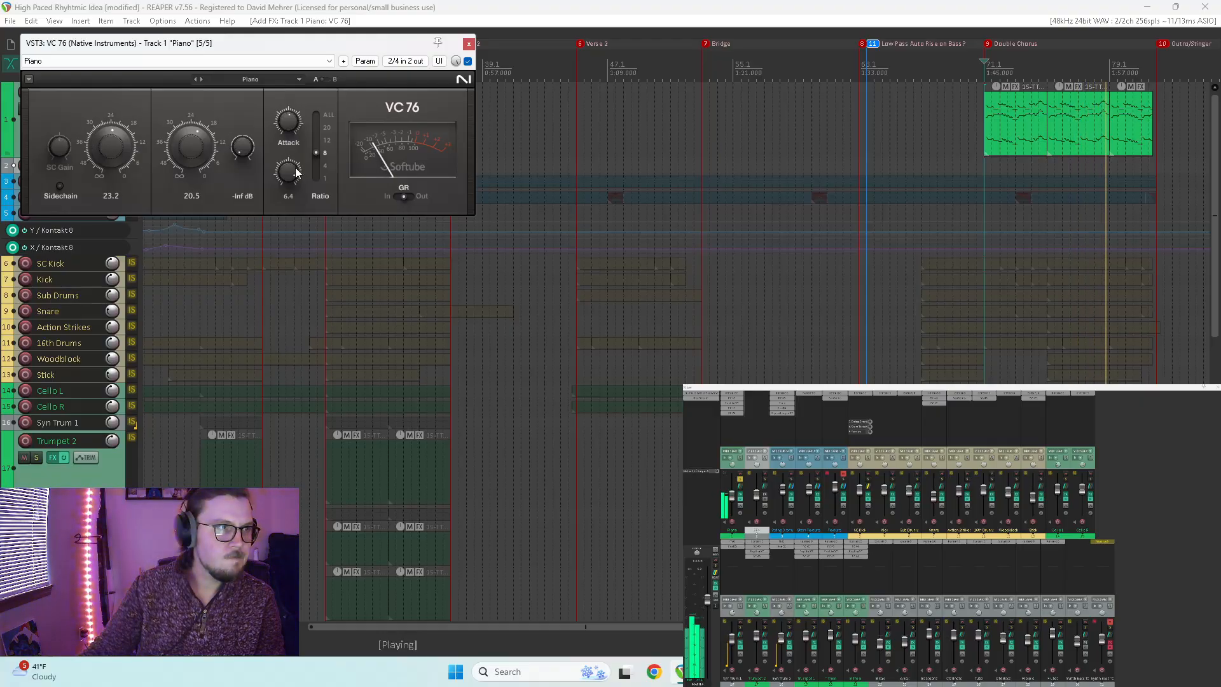
# Step: Set the Piano's VC 76 attack to 2.9, release to 2.8 and input to 34.3, and close the compressor
pyautogui.moveTo(296, 172)
pyautogui.mouseDown()
pyautogui.moveTo(291, 124)
pyautogui.moveTo(290, 166)
pyautogui.mouseUp()
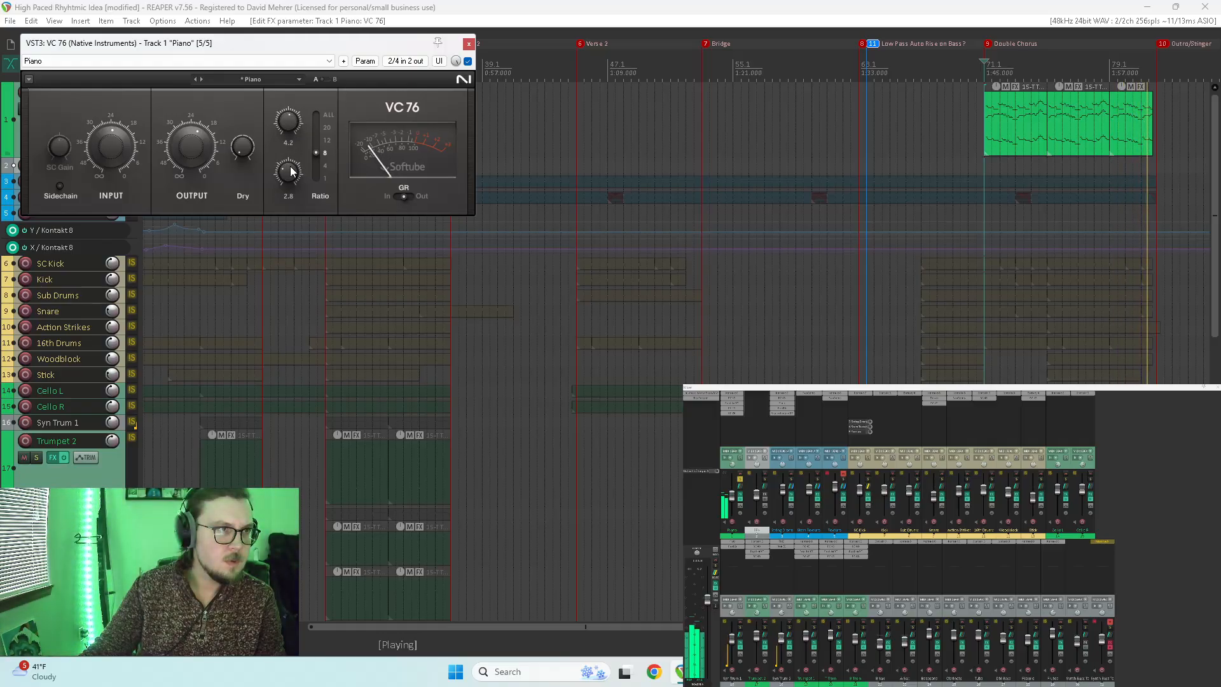
pyautogui.moveTo(288, 119); pyautogui.dragTo(287, 117)
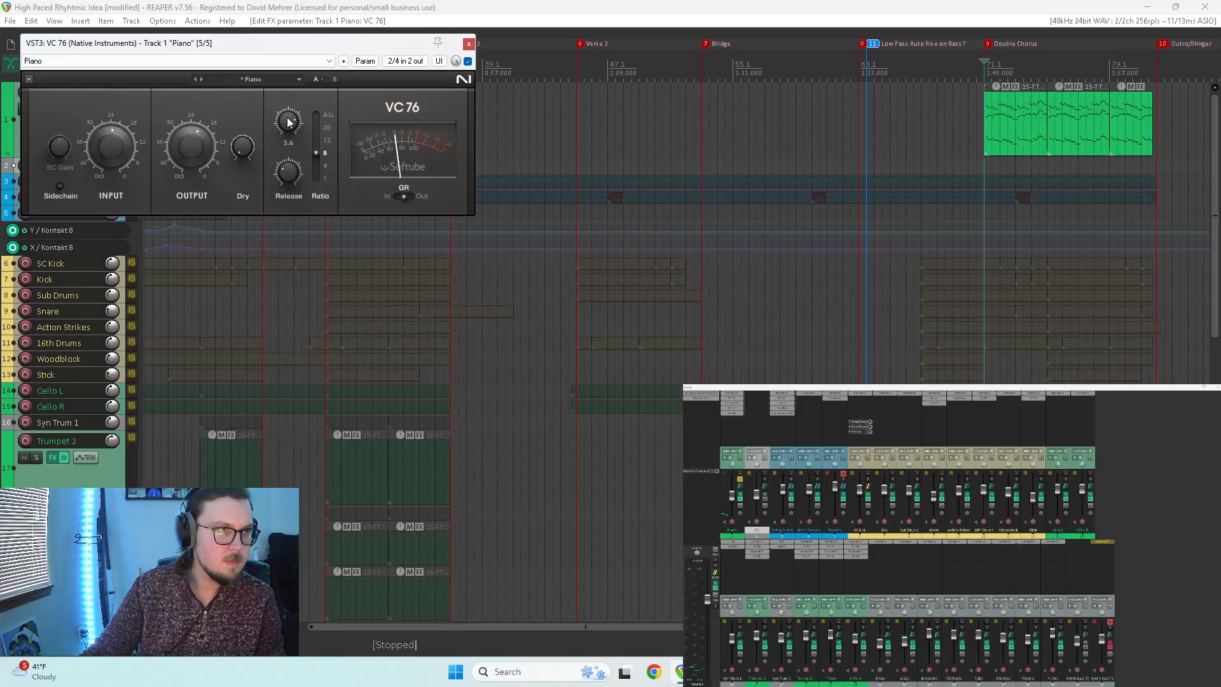
pyautogui.moveTo(288, 120); pyautogui.dragTo(287, 154)
pyautogui.moveTo(109, 154)
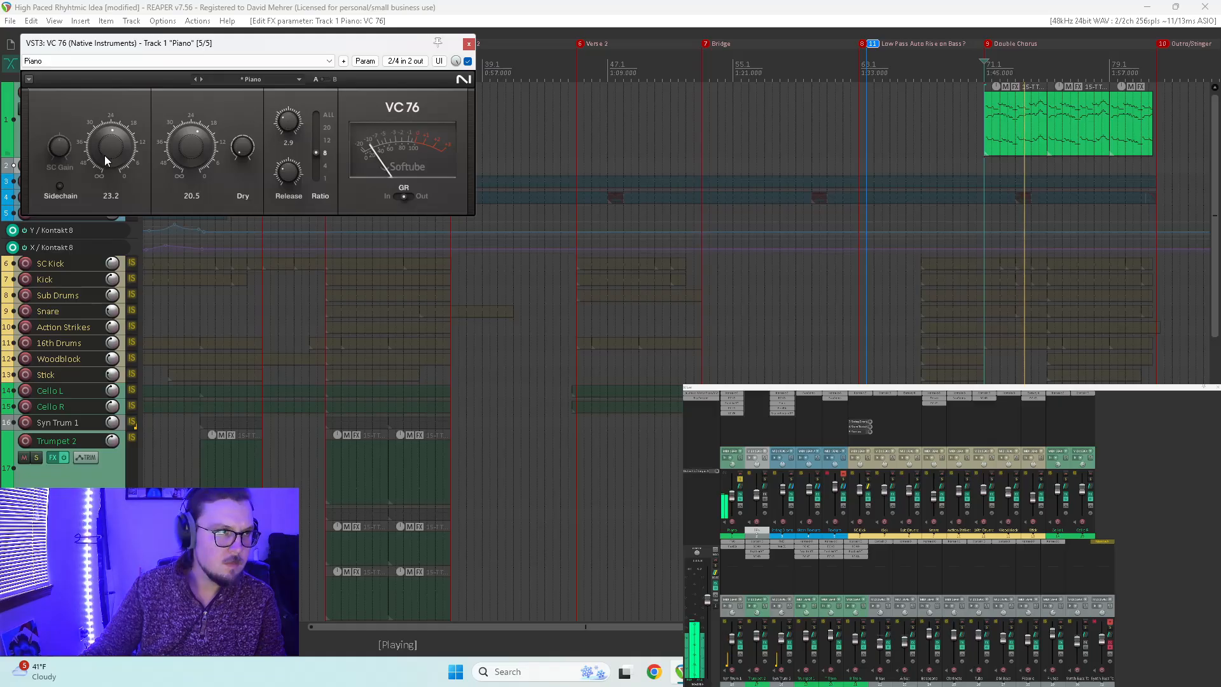
pyautogui.moveTo(114, 144); pyautogui.dragTo(114, 127)
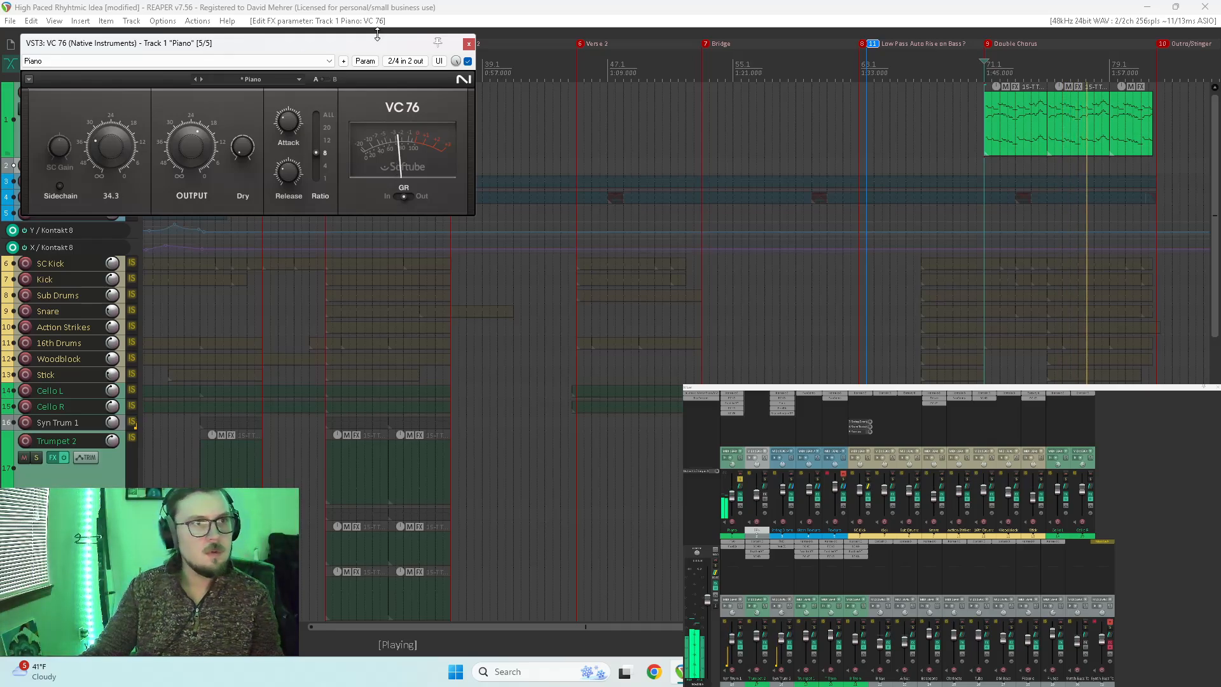
pyautogui.click(468, 44)
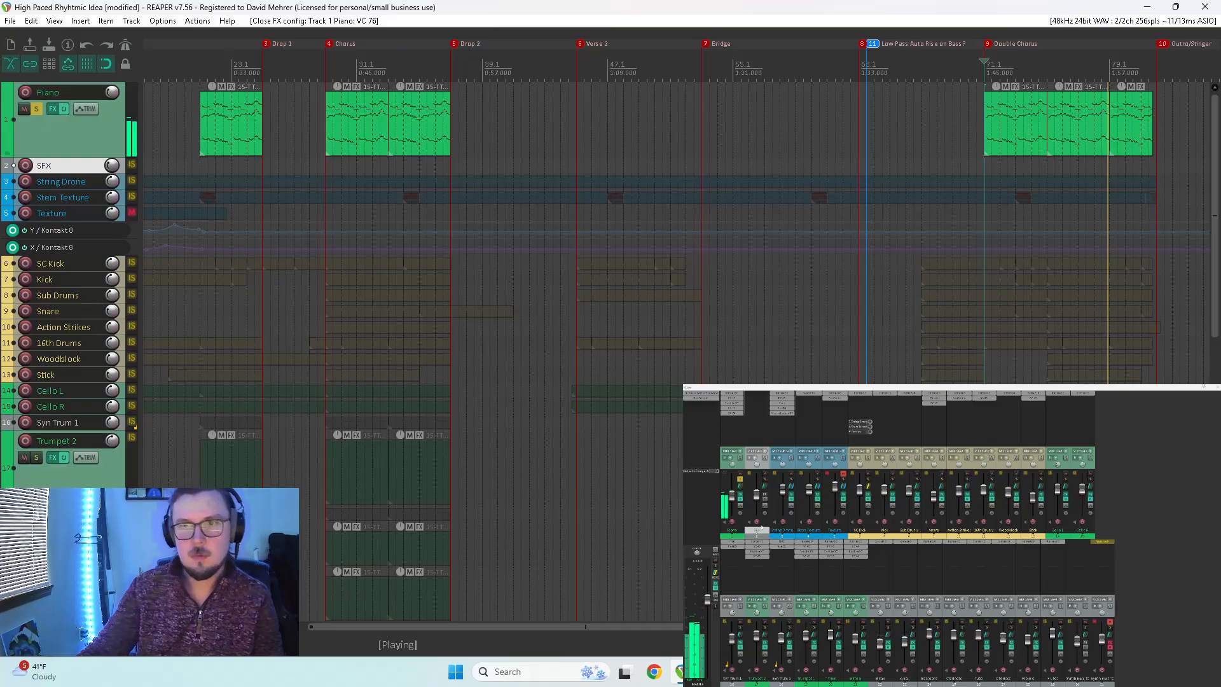
# Step: Set the VC 76's input to 29.5 against the full mix and compare the Piano soloed and unsoloed
pyautogui.click(740, 478)
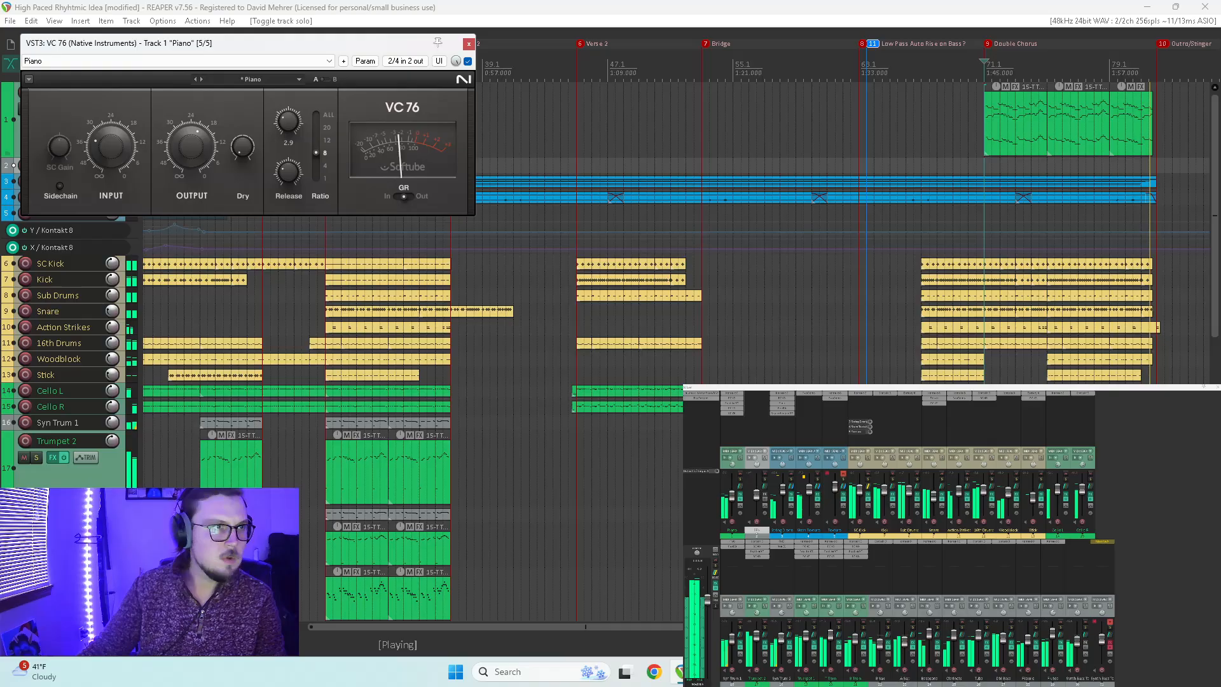
pyautogui.moveTo(115, 141)
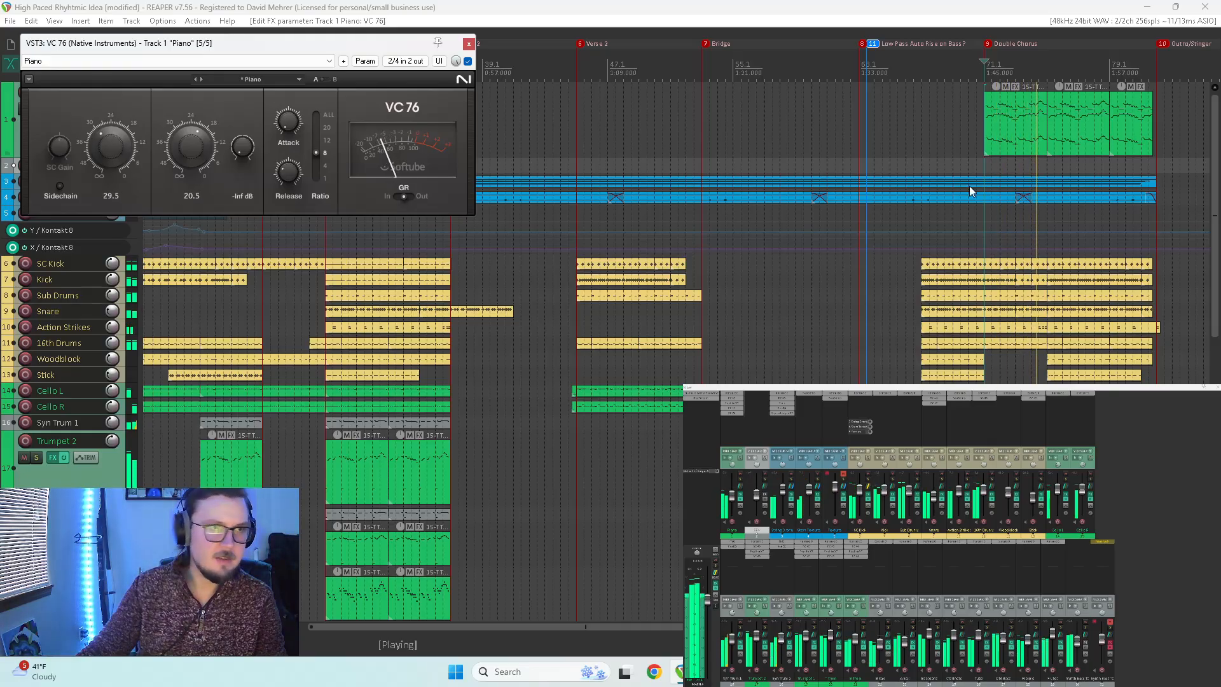
pyautogui.click(740, 478)
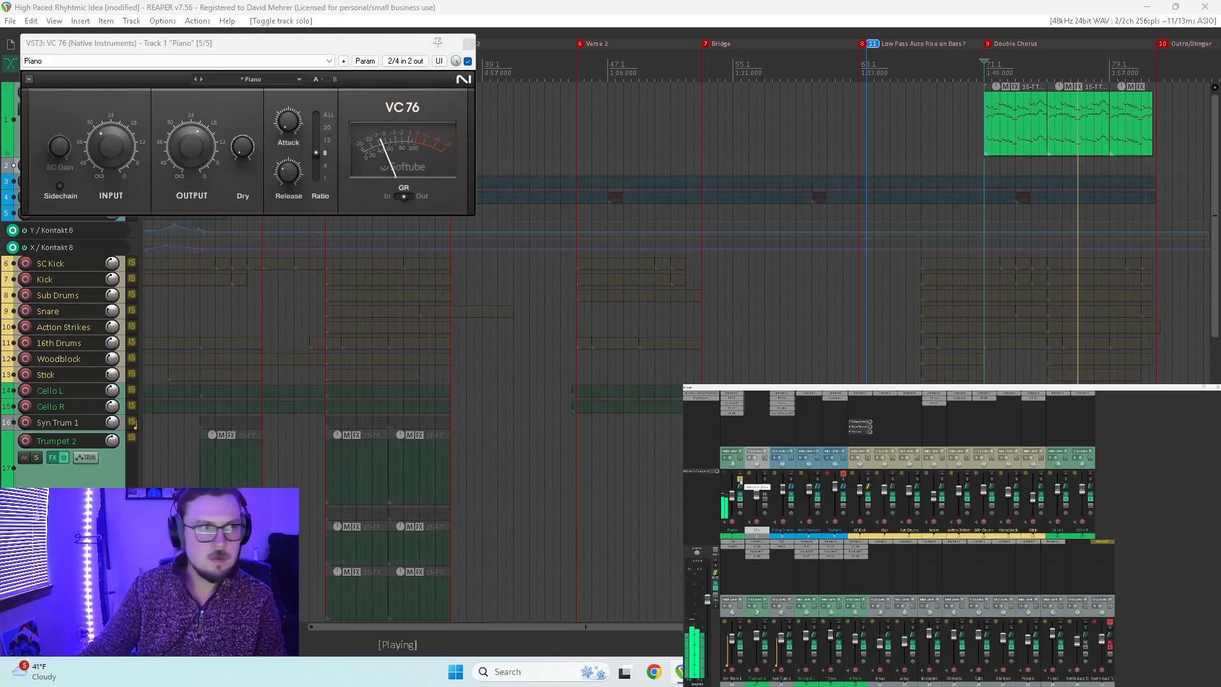
pyautogui.click(739, 479)
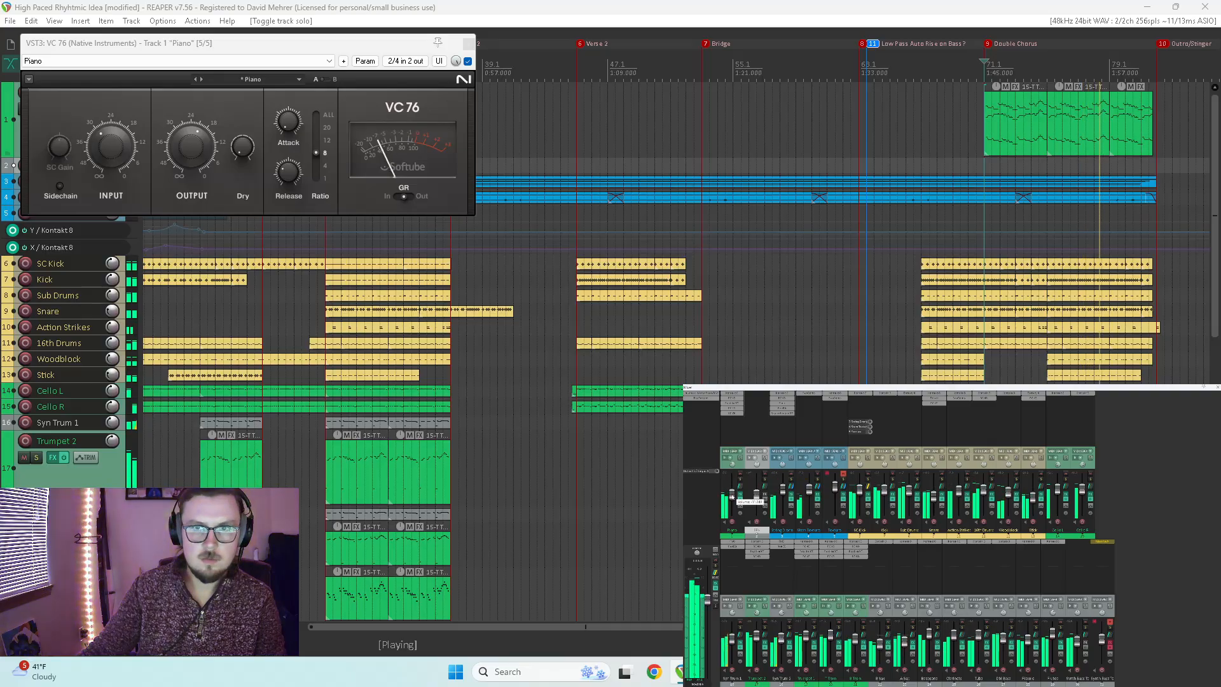
# Step: Close the Piano's VC 76, stop playback at the Outro/Stinger and switch to OBS Studio
pyautogui.click(469, 44)
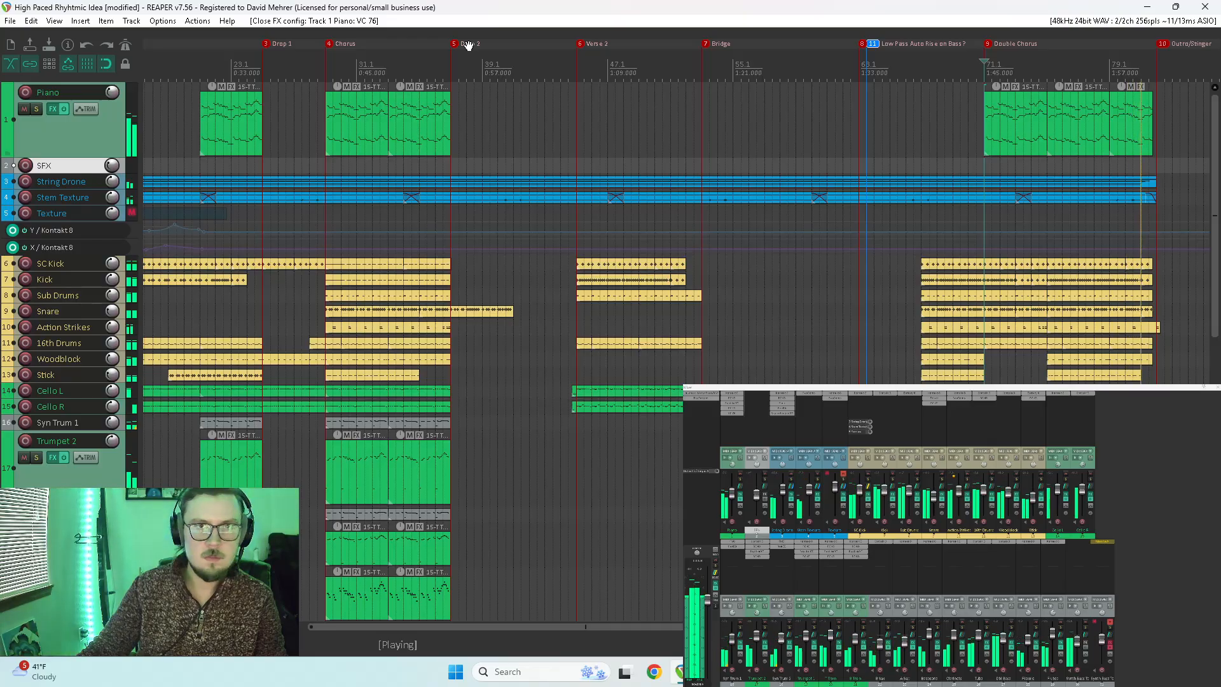
pyautogui.scroll(2, 477, 45)
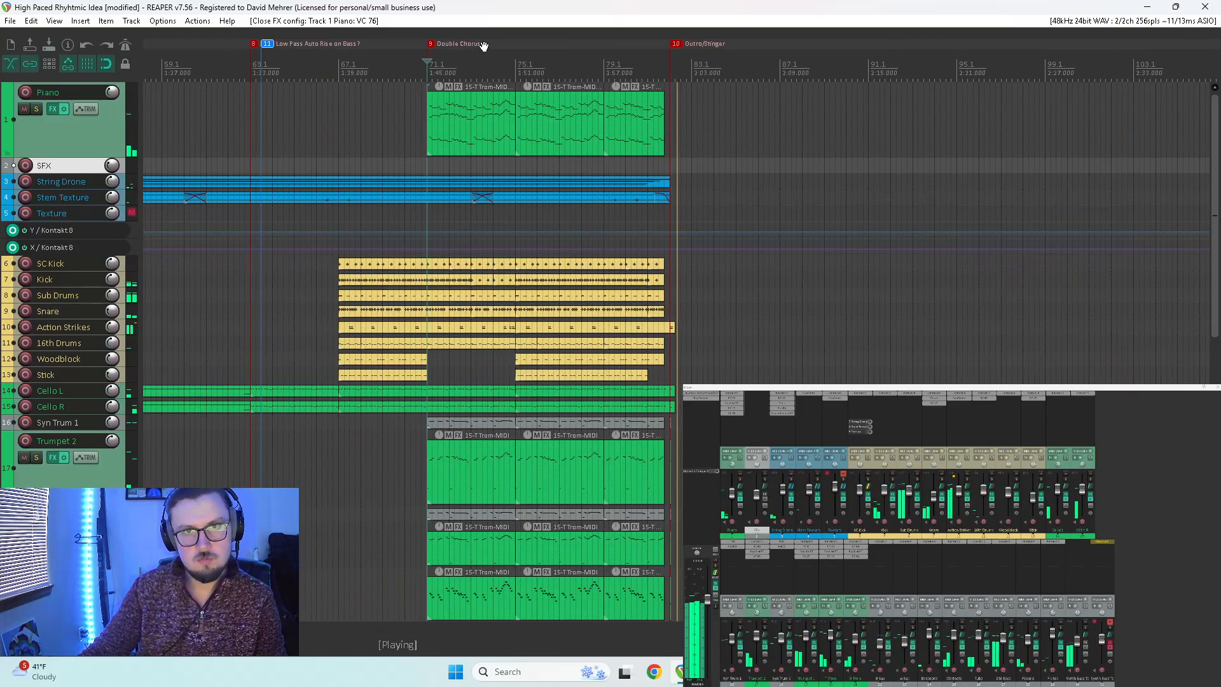
pyautogui.press('space')
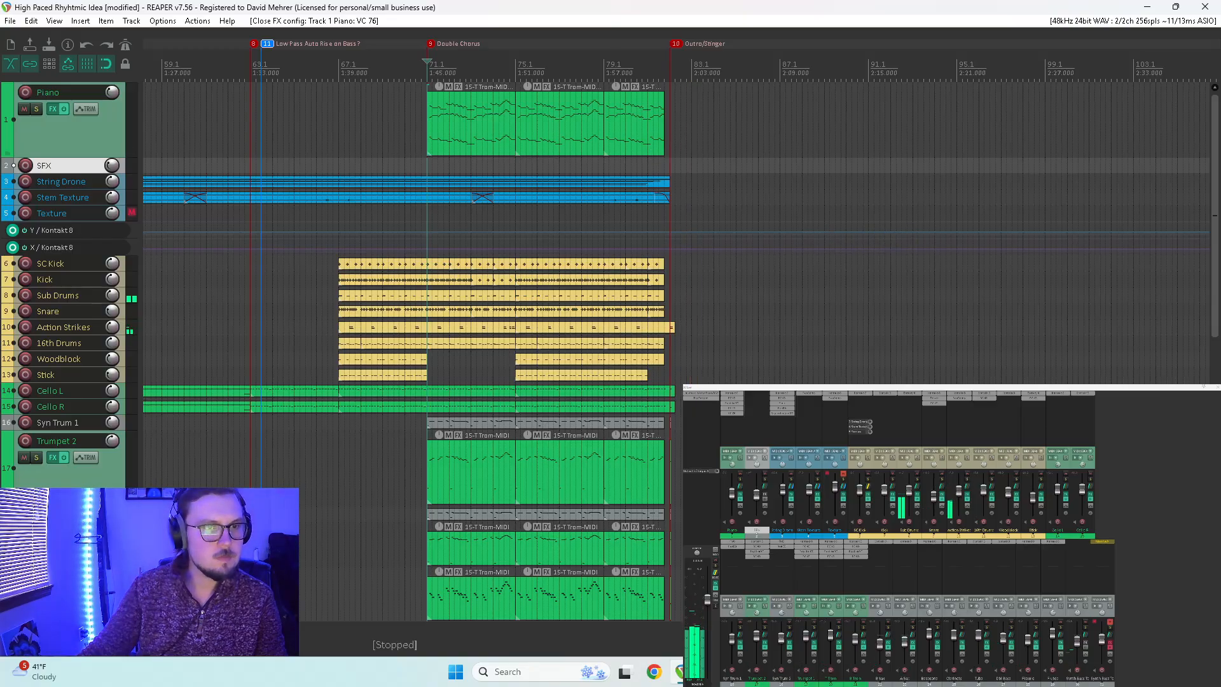
pyautogui.hotkey('alt', 'Tab')
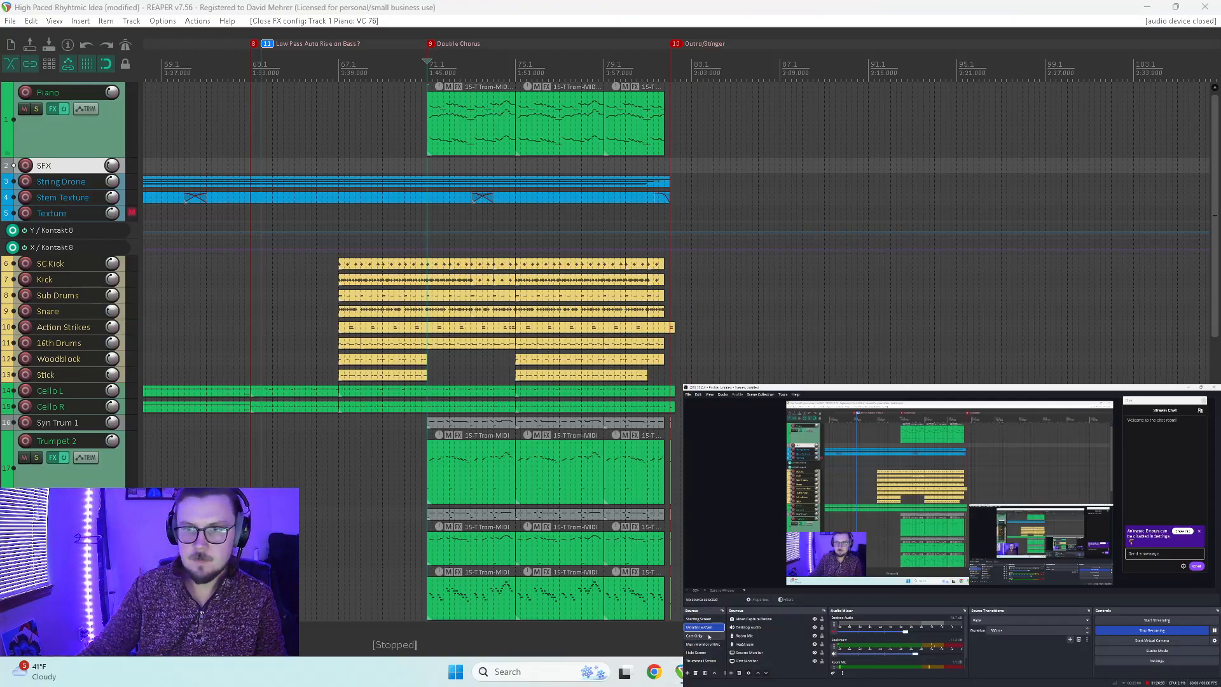